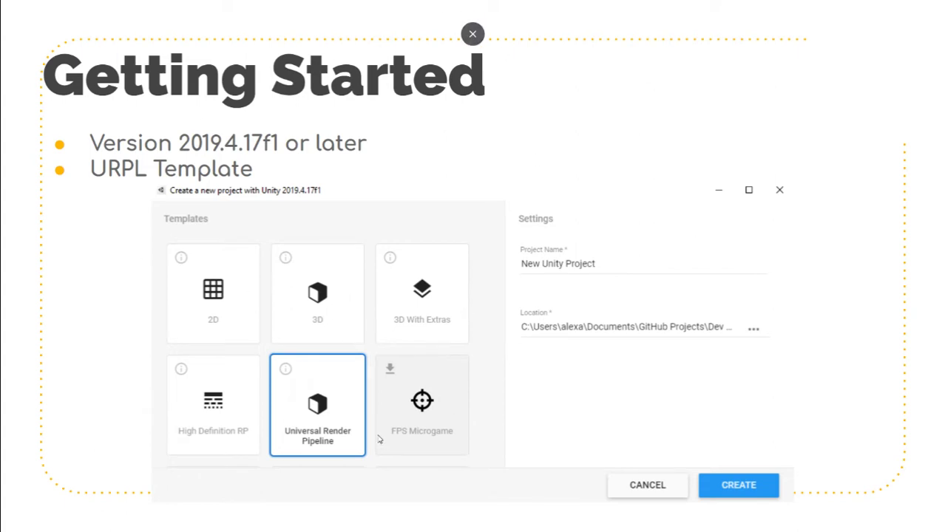
Step: Leave the slides for the Unity editor and look over the sample scene from several angles
{"action": "mouse_move", "coordinate": [294, 462]}
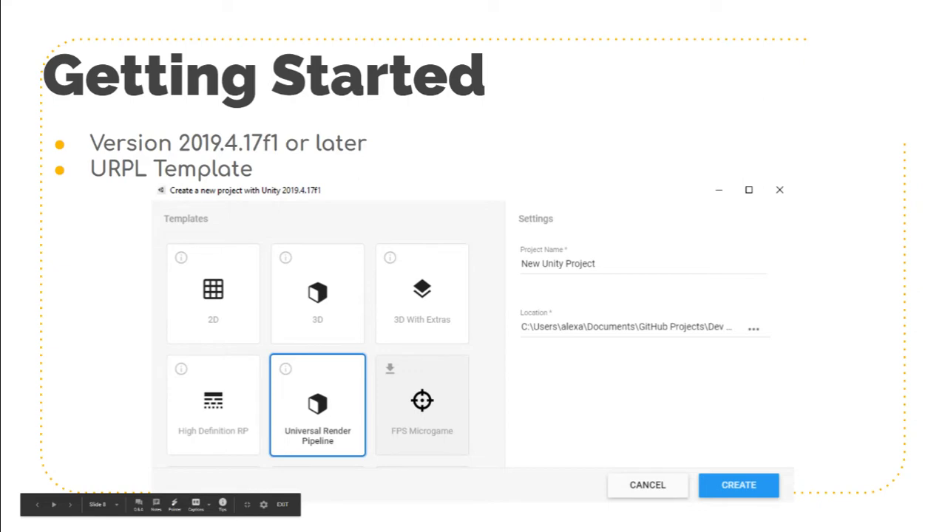
{"action": "left_click_drag", "start_coordinate": [0, 179], "coordinate": [185, 2]}
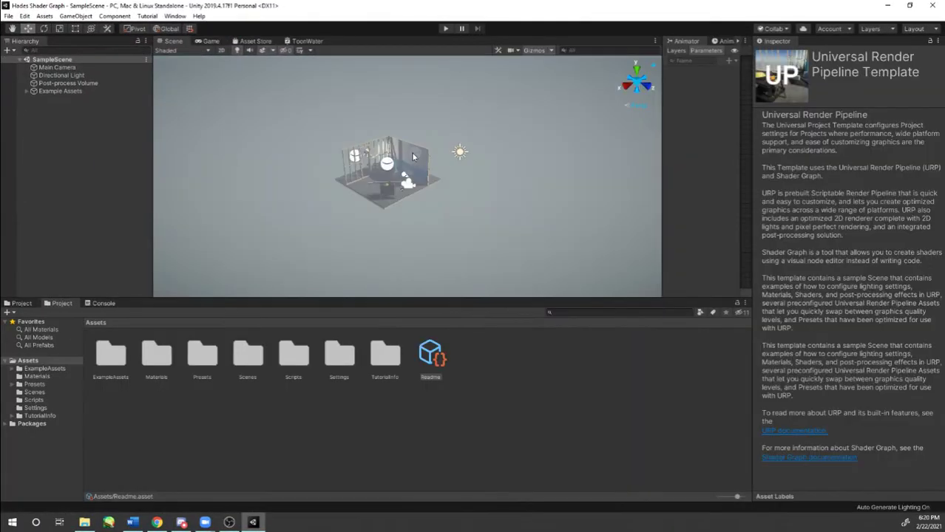
{"action": "scroll", "coordinate": [396, 190], "scroll_direction": "up", "scroll_amount": 6}
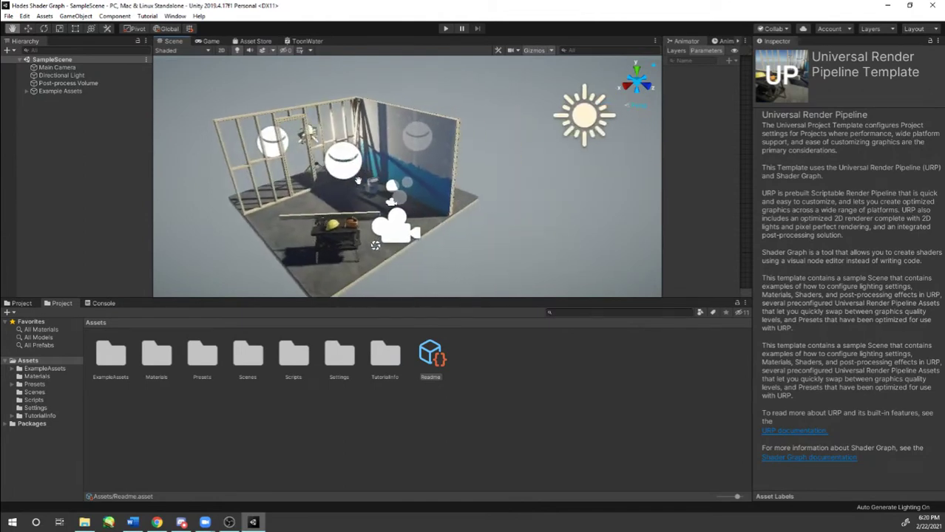
{"action": "mouse_move", "coordinate": [392, 164]}
{"action": "middle_mouse_down"}
{"action": "mouse_move", "coordinate": [469, 158]}
{"action": "mouse_move", "coordinate": [411, 163]}
{"action": "middle_mouse_up"}
{"action": "scroll", "coordinate": [507, 135], "scroll_direction": "down", "scroll_amount": 5}
{"action": "right_click_drag", "start_coordinate": [506, 136], "coordinate": [448, 141]}
{"action": "left_click_drag", "start_coordinate": [448, 141], "coordinate": [494, 127], "text": "alt"}
{"action": "scroll", "coordinate": [500, 127], "scroll_direction": "up", "scroll_amount": 3}
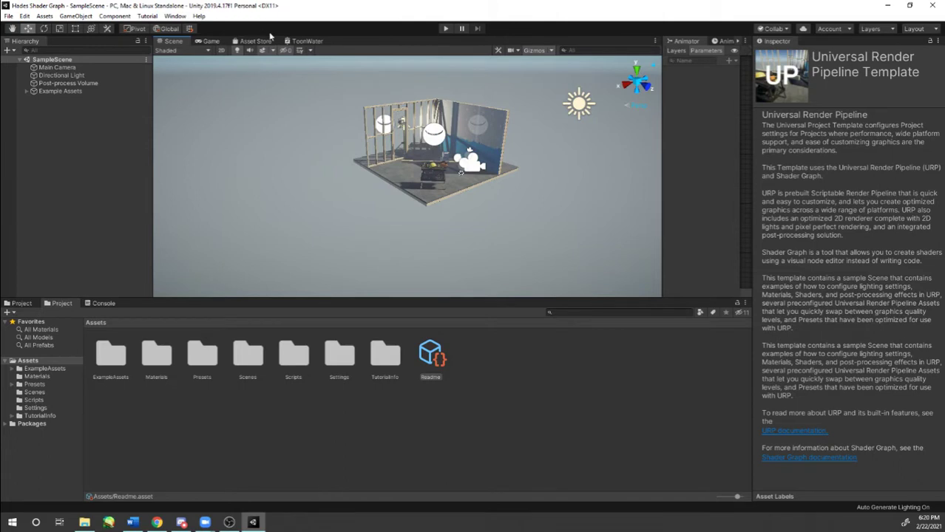
Step: Close the leftover ToonWater shader graph and look inside the ExampleAssets folder
{"action": "right_click", "coordinate": [298, 43]}
{"action": "left_click", "coordinate": [323, 62]}
{"action": "double_click", "coordinate": [115, 361]}
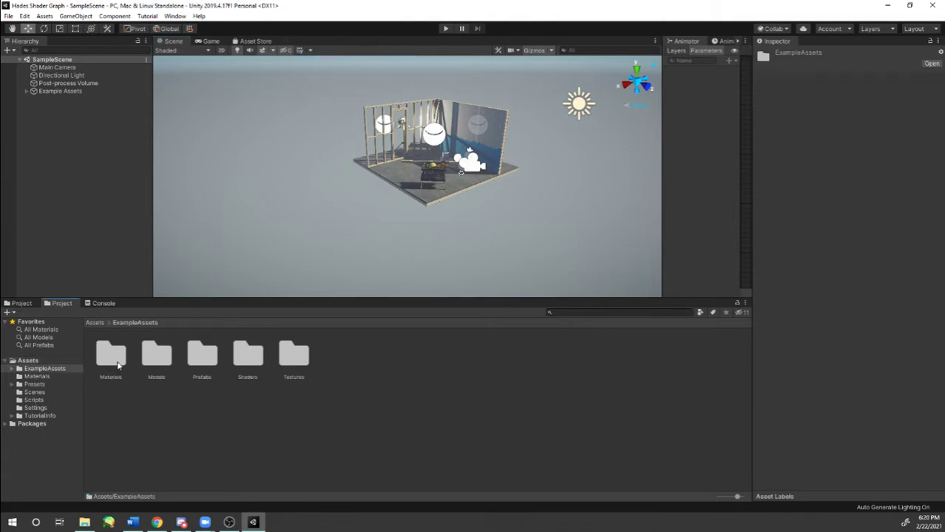
Step: Create a folder named Workshop in the root Assets folder and open it
{"action": "left_click", "coordinate": [40, 361]}
{"action": "right_click", "coordinate": [220, 416]}
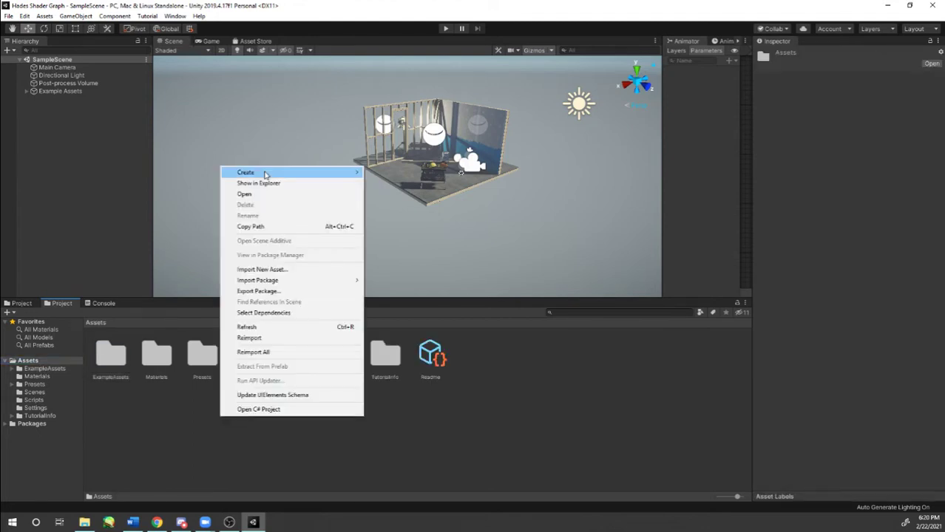
{"action": "mouse_move", "coordinate": [264, 175]}
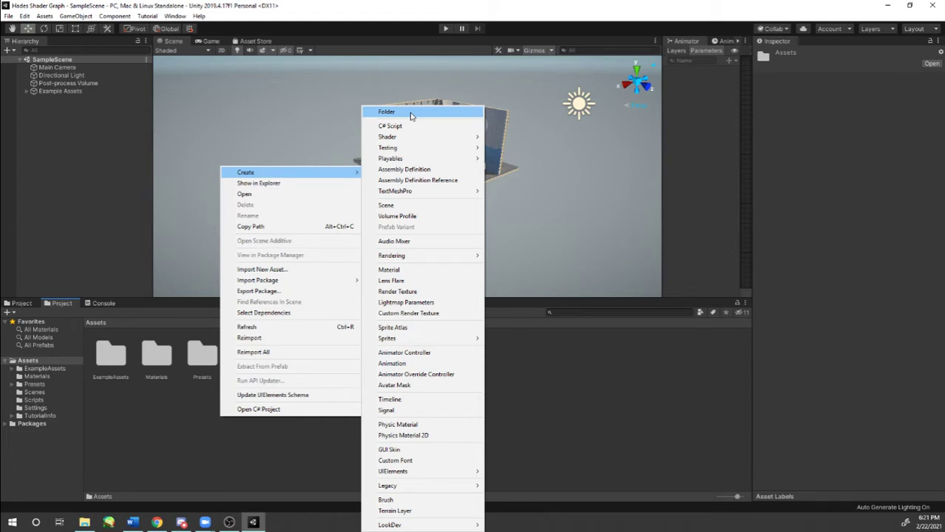
{"action": "left_click", "coordinate": [411, 114]}
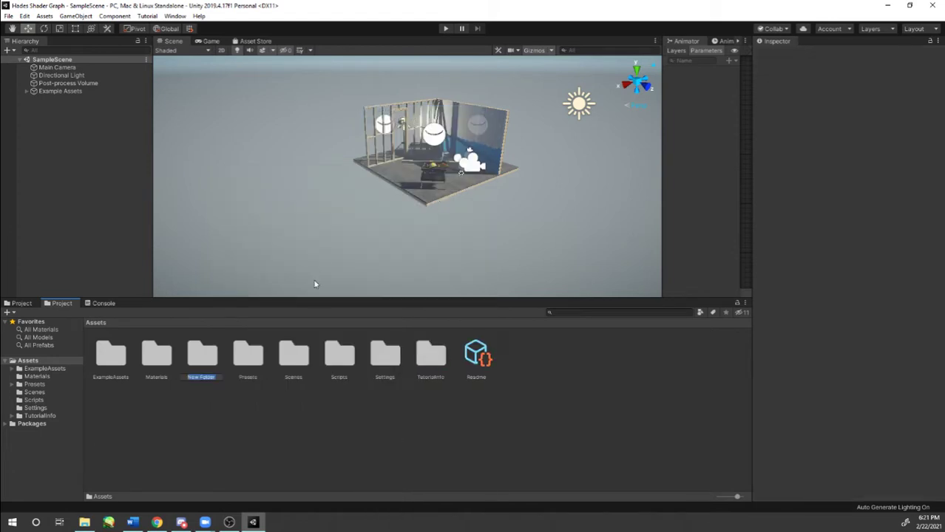
{"action": "type", "text": "My"}
{"action": "key", "text": "BackSpace"}
{"action": "key", "text": "BackSpace"}
{"action": "type", "text": "M"}
{"action": "type", "text": "or"}
{"action": "type", "text": "kshop"}
{"action": "key", "text": "Return"}
{"action": "double_click", "coordinate": [437, 360]}
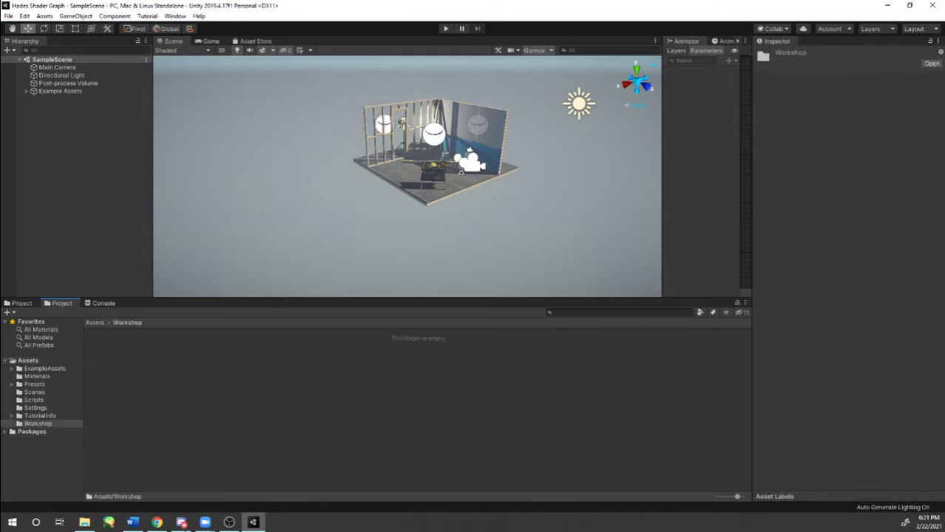
Step: Exit the slideshow, open the hadesSG Unity package from File Explorer, and import all its assets into the project
{"action": "left_click", "coordinate": [157, 522]}
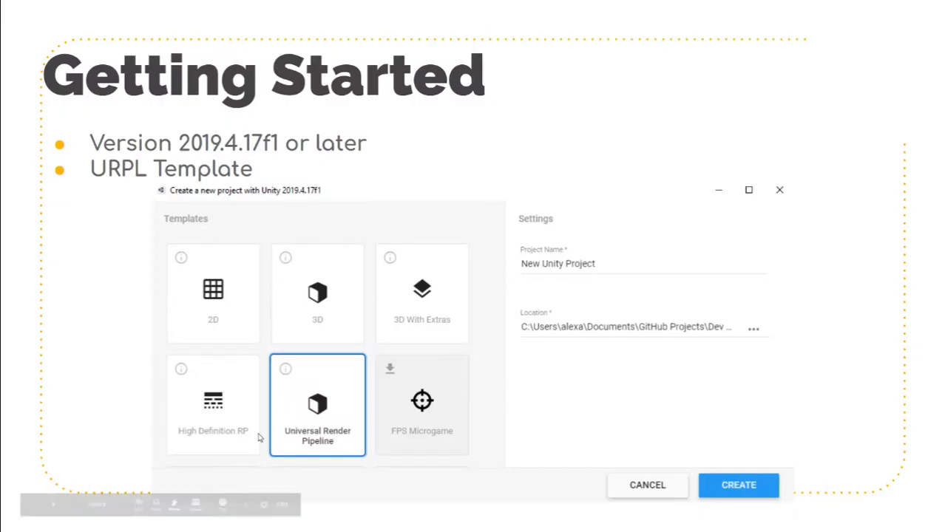
{"action": "left_click", "coordinate": [284, 504]}
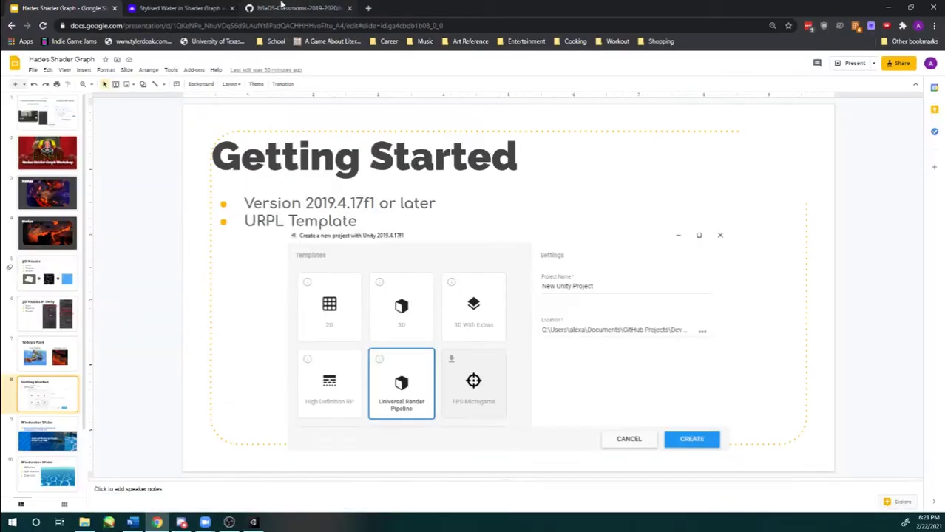
{"action": "left_click", "coordinate": [85, 522]}
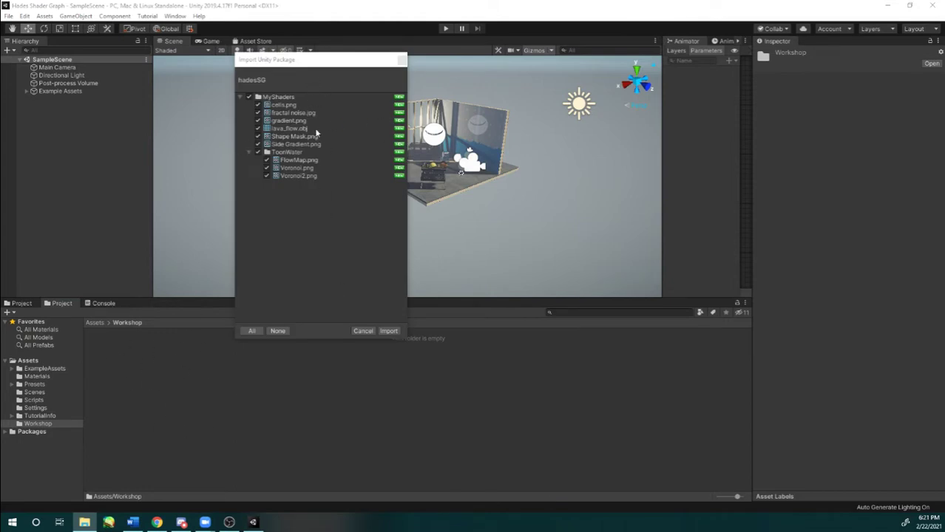
{"action": "left_click", "coordinate": [388, 331]}
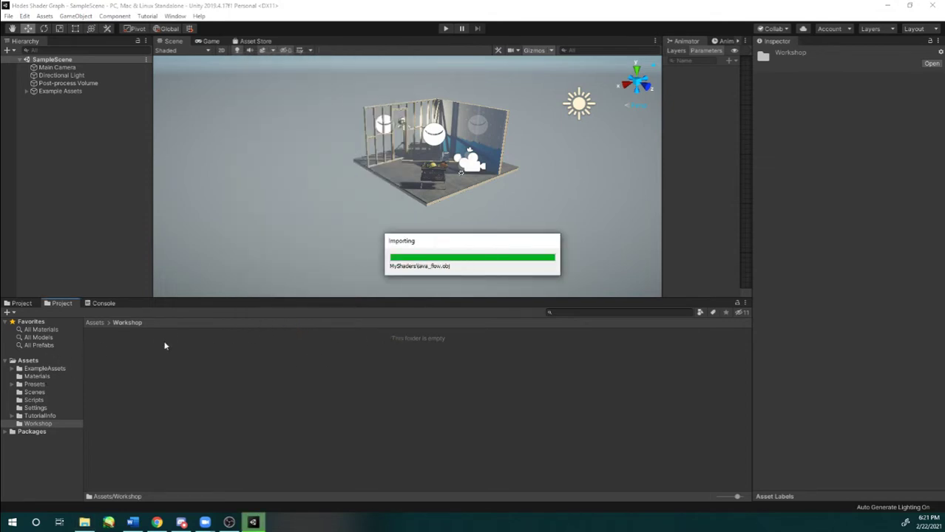
Step: Delete the empty Workshop folder from Assets
{"action": "left_click", "coordinate": [40, 361]}
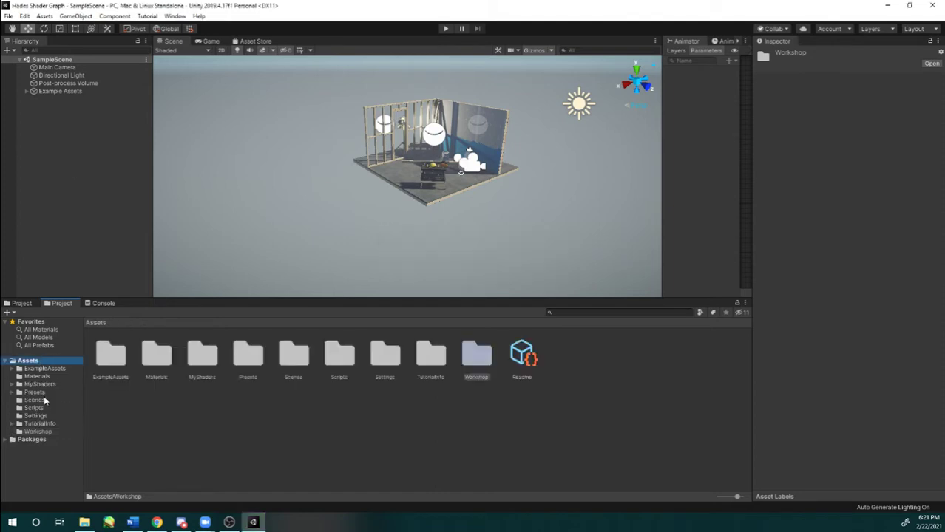
{"action": "left_click", "coordinate": [35, 433]}
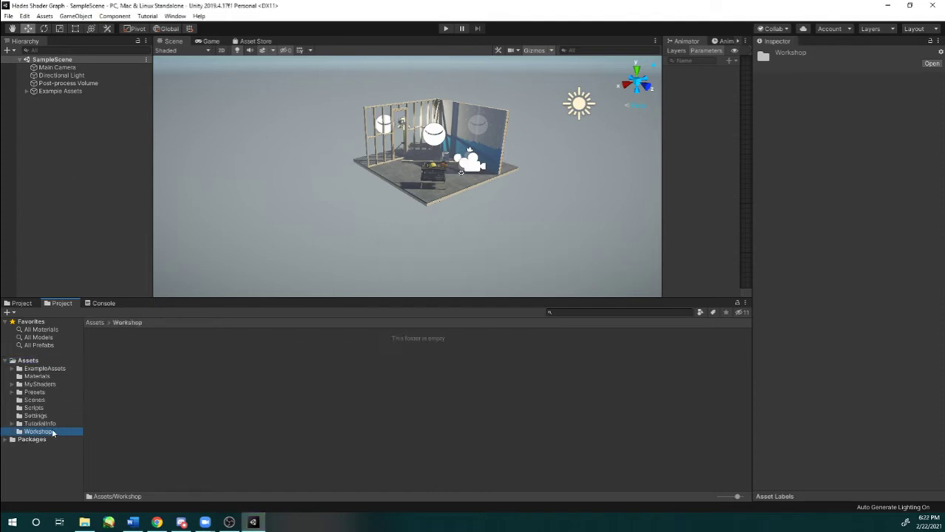
{"action": "key", "text": "Delete"}
{"action": "left_click", "coordinate": [500, 282]}
Step: Open the imported MyShaders folder and go into its ToonWater subfolder
{"action": "left_click", "coordinate": [47, 385]}
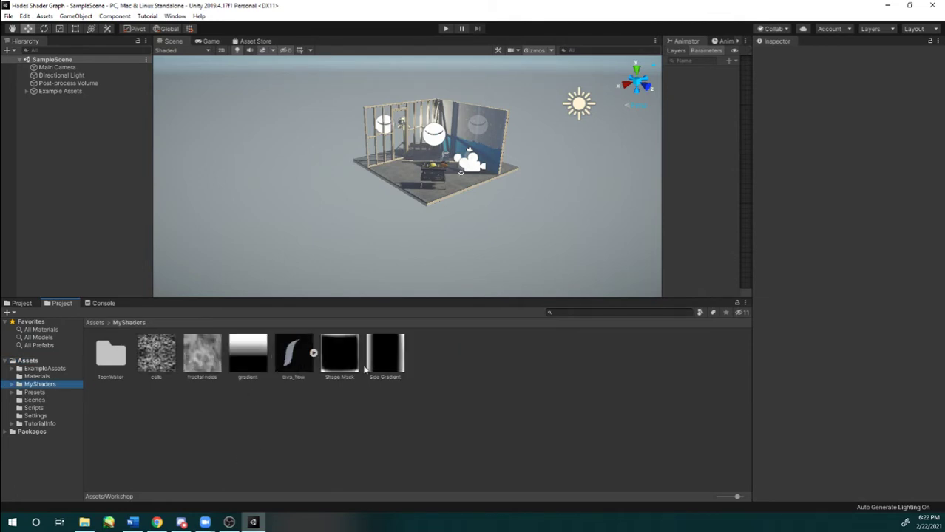
{"action": "left_click", "coordinate": [295, 355]}
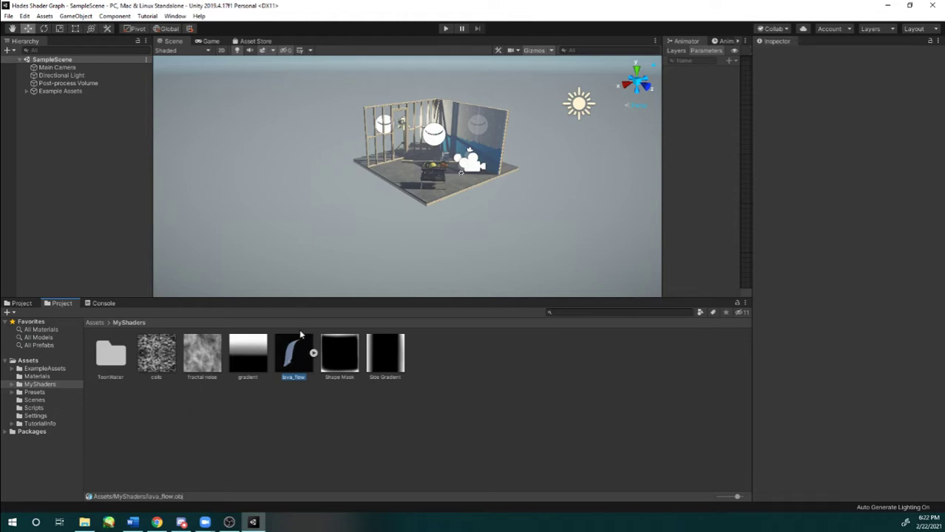
{"action": "double_click", "coordinate": [111, 353]}
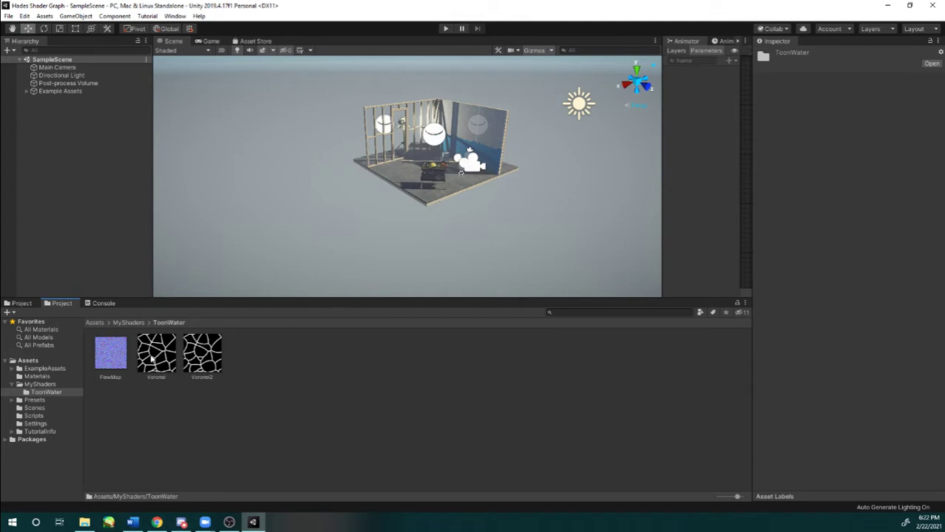
{"action": "scroll", "coordinate": [287, 141], "scroll_direction": "down", "scroll_amount": 3}
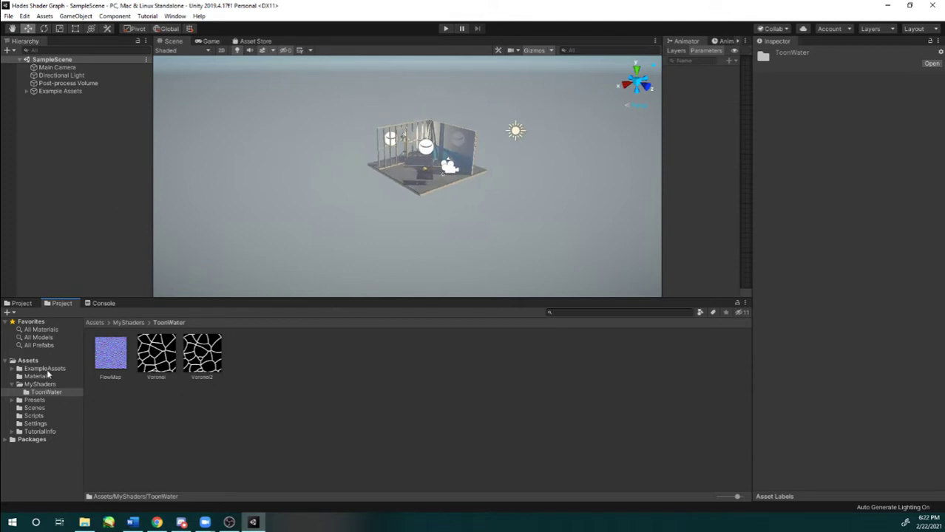
{"action": "right_click", "coordinate": [378, 391]}
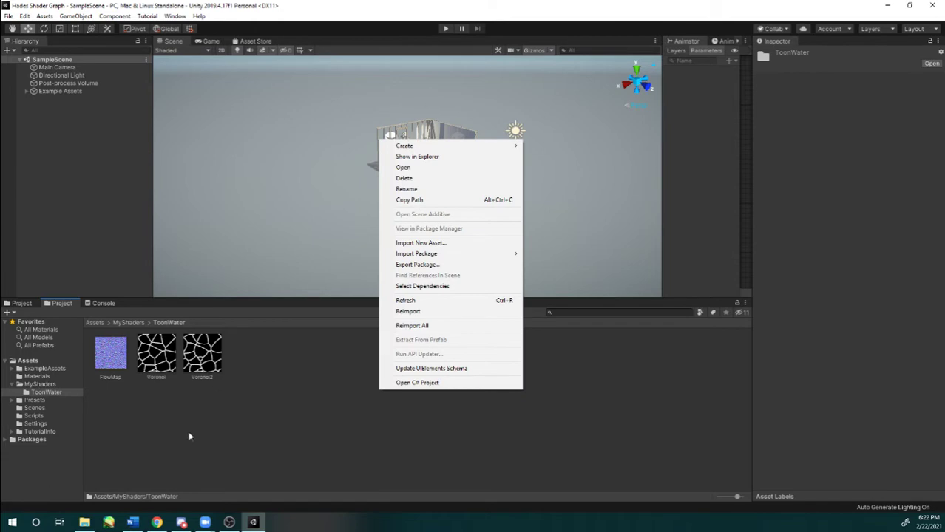
{"action": "left_click", "coordinate": [436, 124]}
{"action": "scroll", "coordinate": [436, 124], "scroll_direction": "up", "scroll_amount": 10}
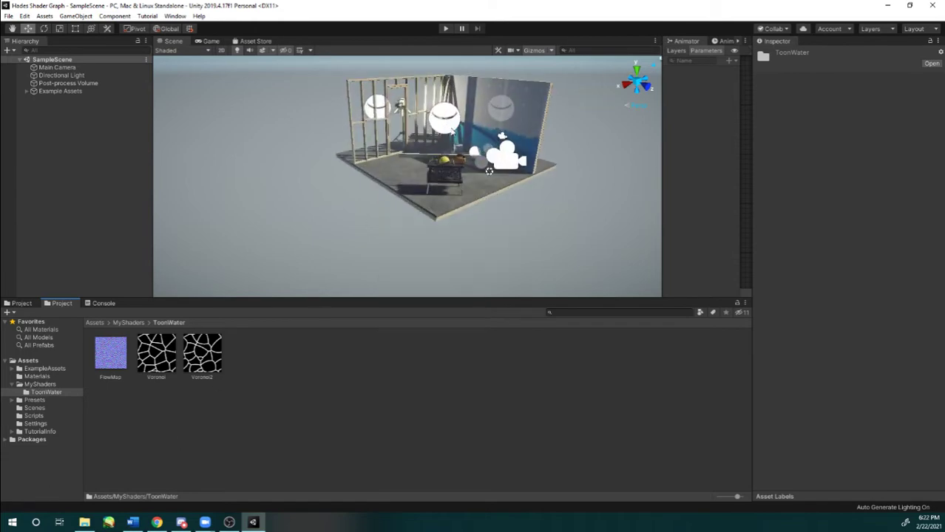
{"action": "scroll", "coordinate": [392, 172], "scroll_direction": "down", "scroll_amount": 6}
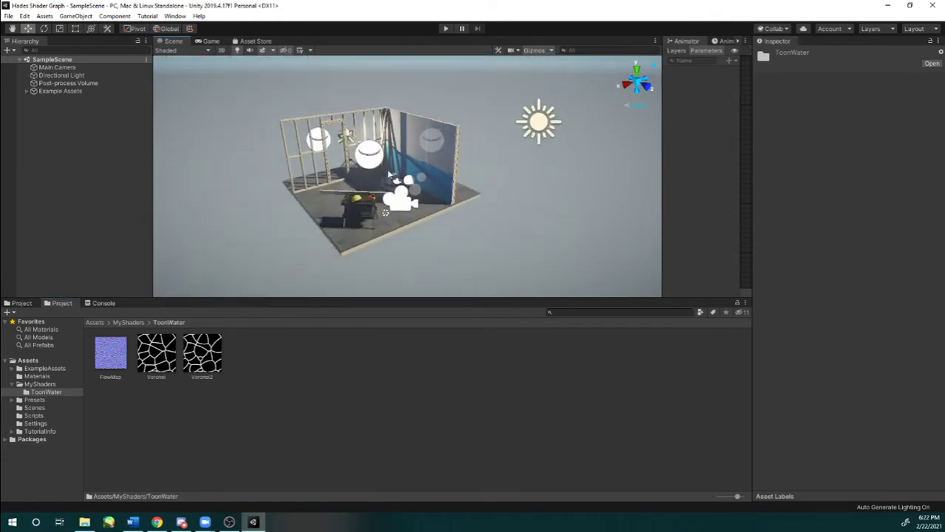
Step: Create a scene named Test in the ToonWater folder and open it
{"action": "right_click", "coordinate": [299, 403]}
{"action": "mouse_move", "coordinate": [352, 162]}
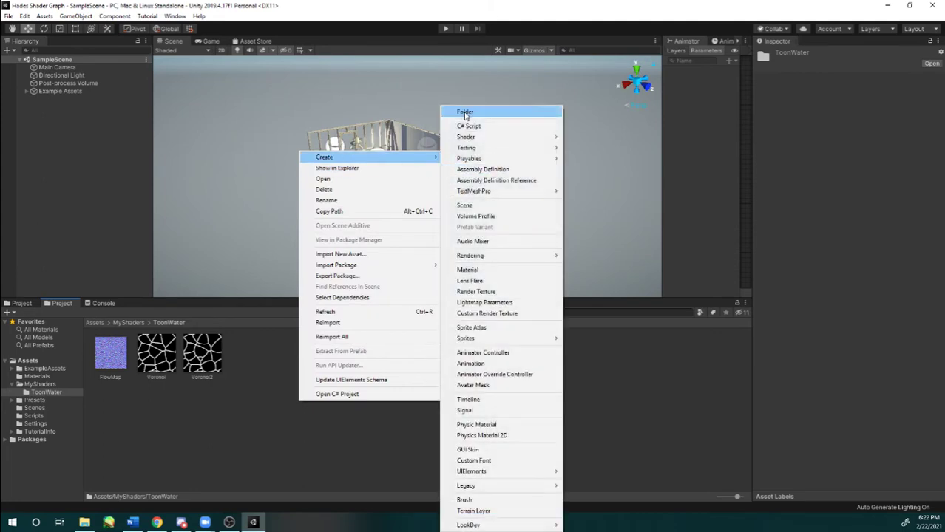
{"action": "left_click", "coordinate": [480, 205]}
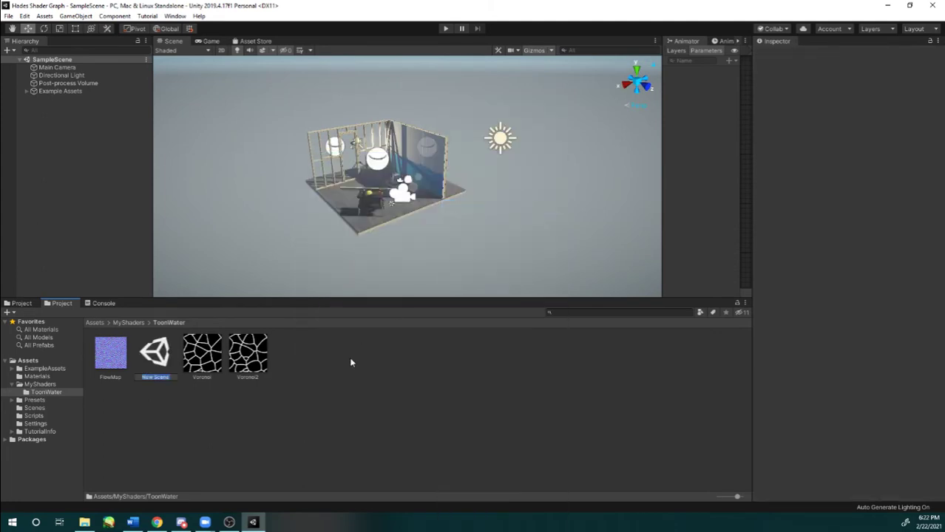
{"action": "type", "text": "Test"}
{"action": "key", "text": "Return"}
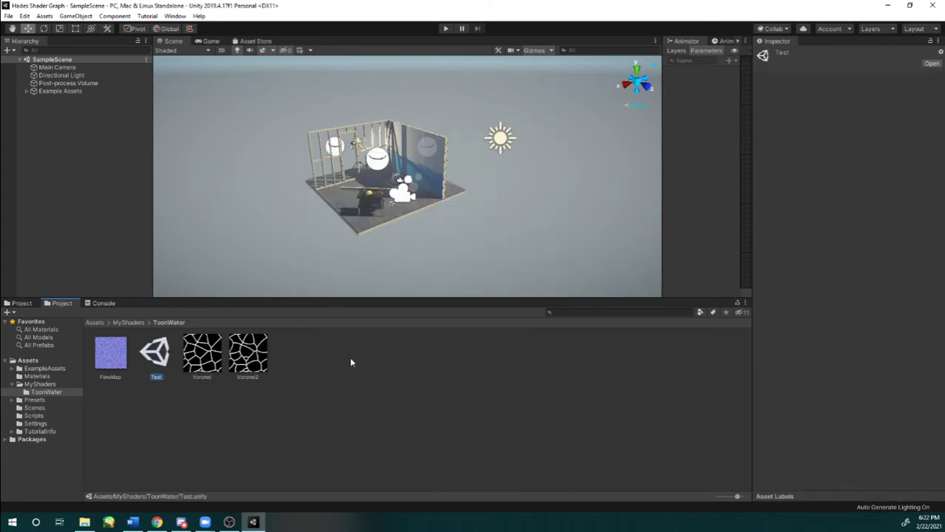
{"action": "double_click", "coordinate": [170, 364]}
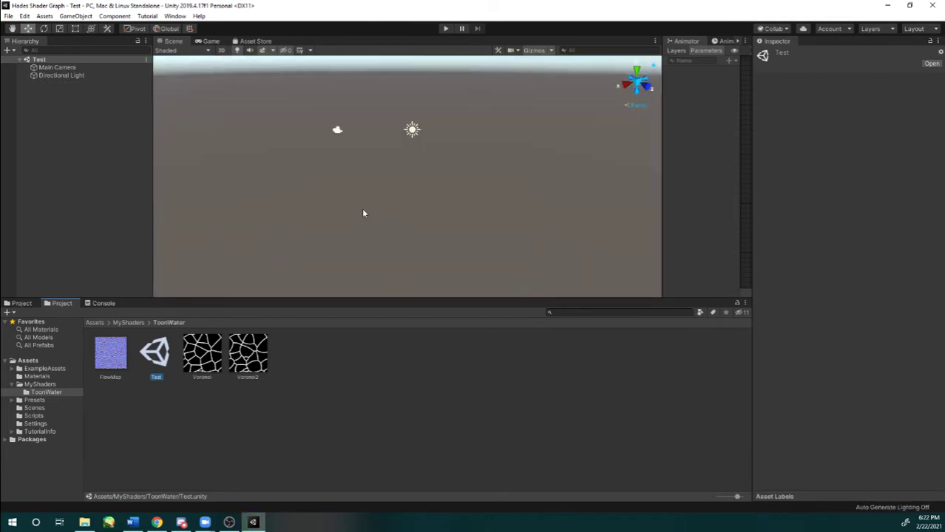
Step: Create an Unlit Graph shader named ToonWater in the ToonWater folder
{"action": "mouse_move", "coordinate": [392, 185]}
{"action": "right_mouse_down"}
{"action": "mouse_move", "coordinate": [409, 184]}
{"action": "mouse_move", "coordinate": [388, 161]}
{"action": "mouse_move", "coordinate": [363, 153]}
{"action": "mouse_move", "coordinate": [395, 157]}
{"action": "mouse_move", "coordinate": [409, 179]}
{"action": "right_mouse_up"}
{"action": "key", "text": "w"}
{"action": "right_click", "coordinate": [378, 366]}
{"action": "mouse_move", "coordinate": [431, 128]}
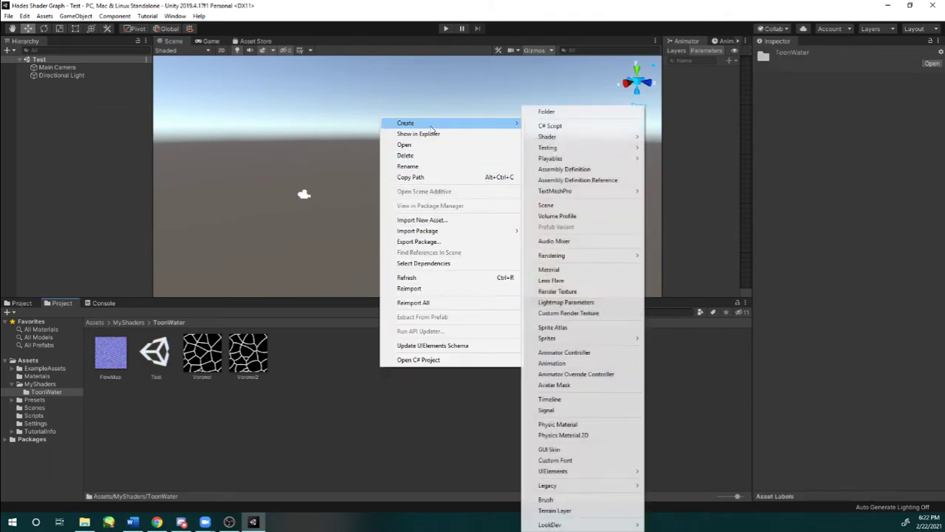
{"action": "mouse_move", "coordinate": [584, 139]}
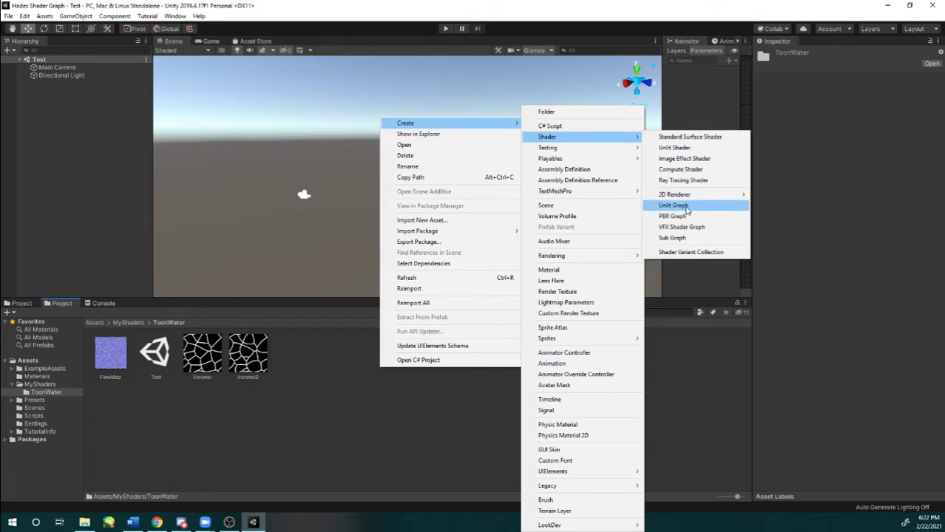
{"action": "left_click", "coordinate": [686, 207]}
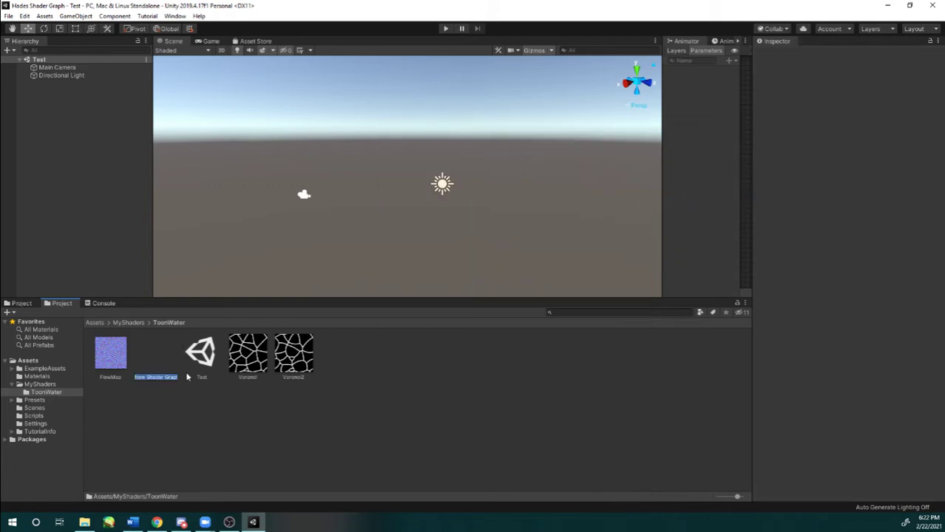
{"action": "type", "text": "ToonWater"}
{"action": "key", "text": "Return"}
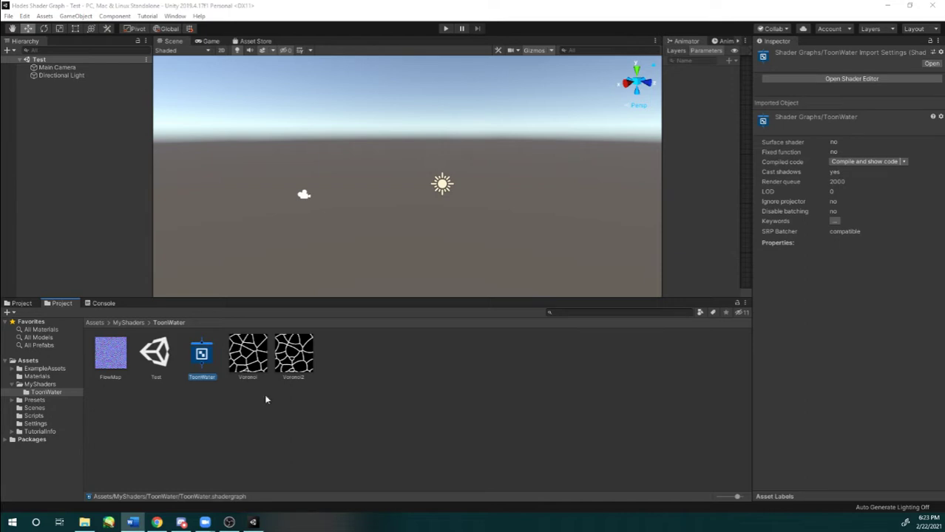
Step: Open the ToonWater graph in Shader Graph, undock it as a separate window, and maximize that window
{"action": "left_click", "coordinate": [201, 355]}
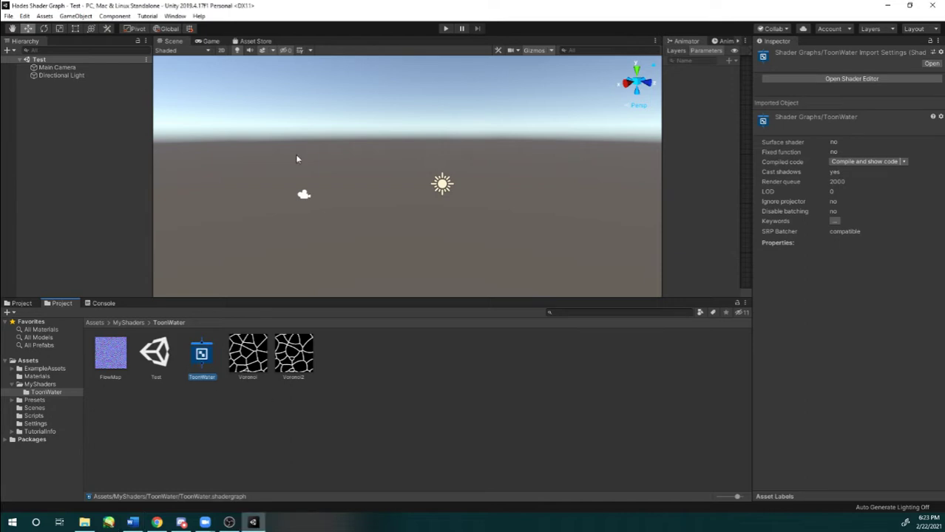
{"action": "double_click", "coordinate": [202, 358]}
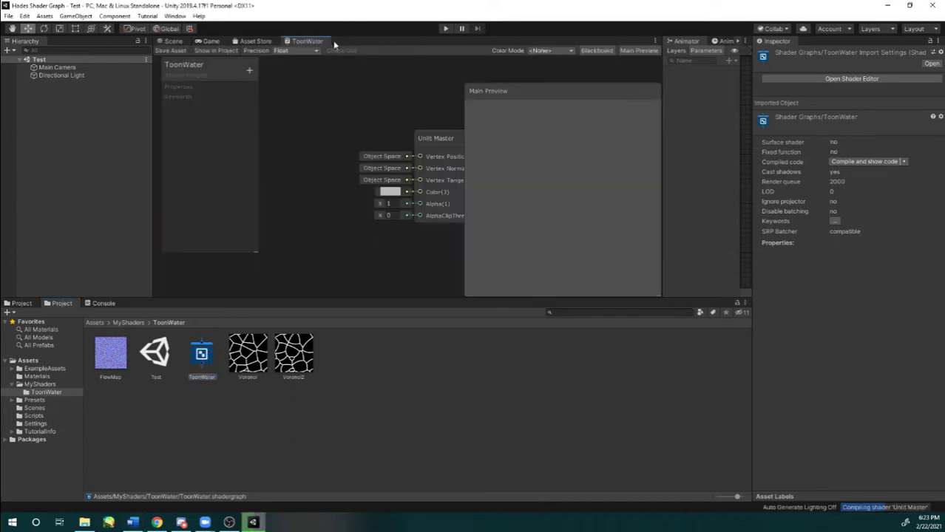
{"action": "left_click_drag", "start_coordinate": [398, 123], "coordinate": [340, 68]}
{"action": "left_click_drag", "start_coordinate": [306, 41], "coordinate": [466, 5]}
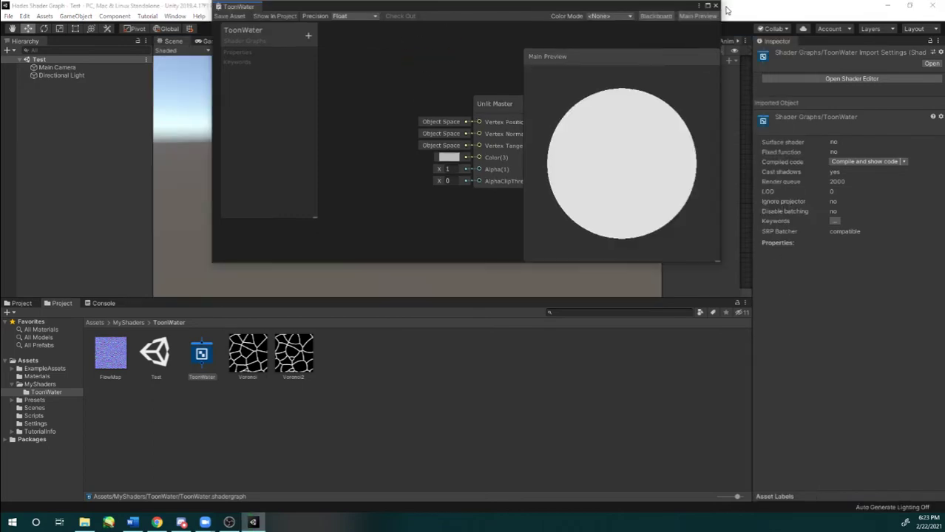
{"action": "left_click", "coordinate": [706, 6]}
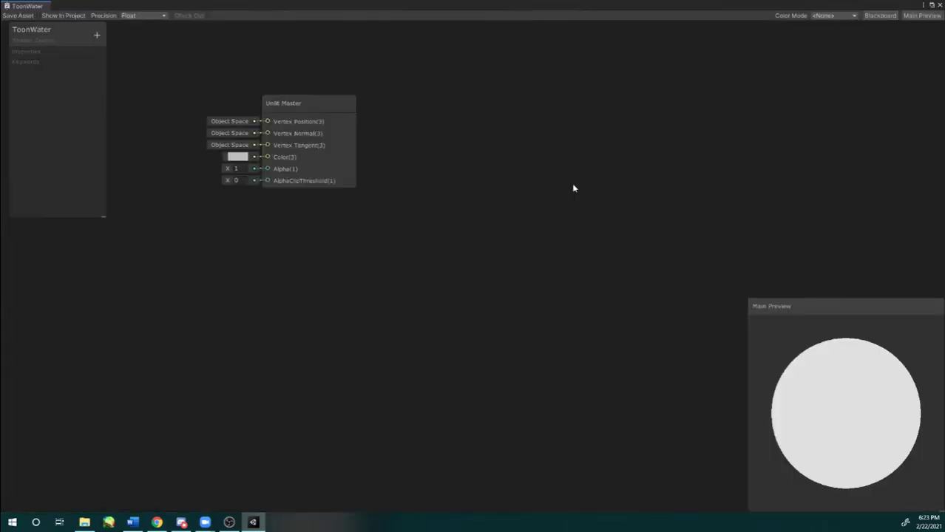
{"action": "scroll", "coordinate": [406, 186], "scroll_direction": "down", "scroll_amount": 6}
{"action": "scroll", "coordinate": [500, 217], "scroll_direction": "up", "scroll_amount": 6}
{"action": "middle_click_drag", "start_coordinate": [461, 177], "coordinate": [523, 227]}
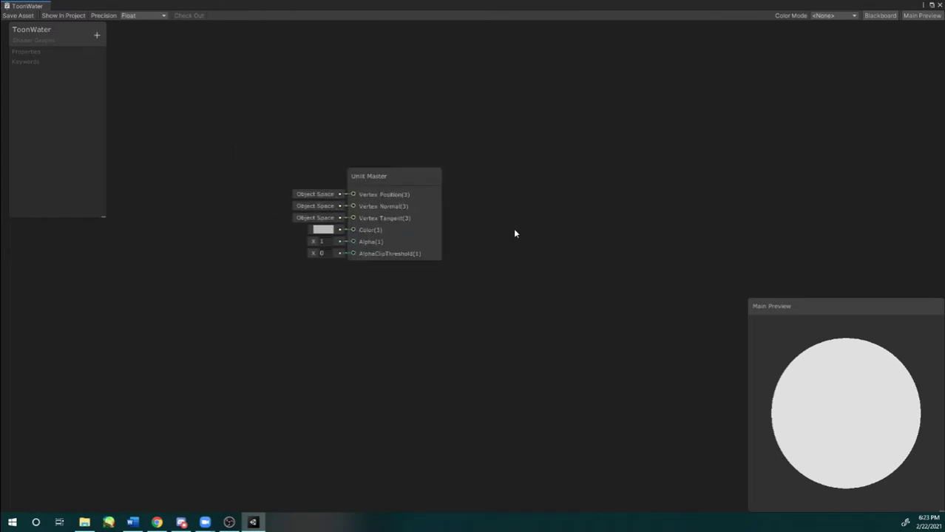
Step: Shrink the Main Preview and place it in a corner of the graph, and move the Blackboard flush against the window edge
{"action": "middle_click_drag", "start_coordinate": [484, 221], "coordinate": [619, 216]}
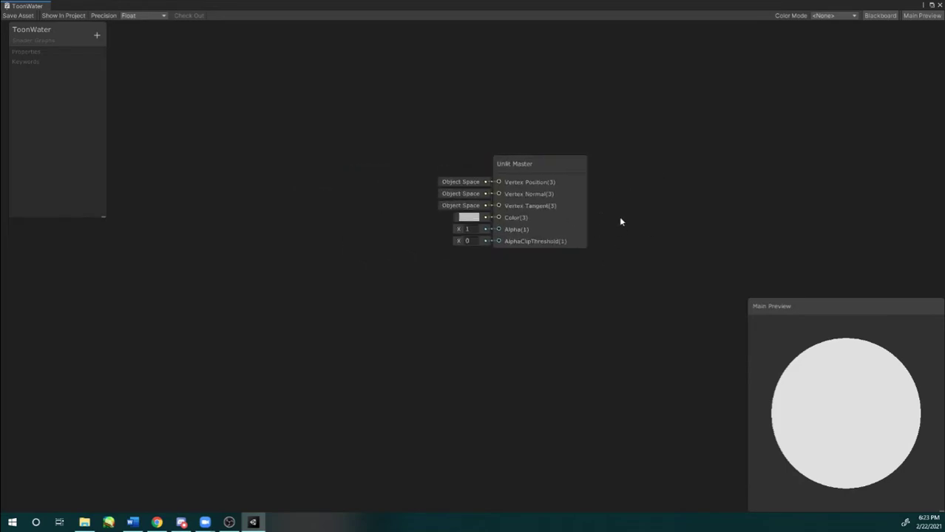
{"action": "left_click_drag", "start_coordinate": [806, 306], "coordinate": [695, 249]}
{"action": "left_click_drag", "start_coordinate": [829, 457], "coordinate": [744, 376]}
{"action": "left_click_drag", "start_coordinate": [681, 251], "coordinate": [872, 385]}
{"action": "middle_click_drag", "start_coordinate": [564, 112], "coordinate": [519, 109]}
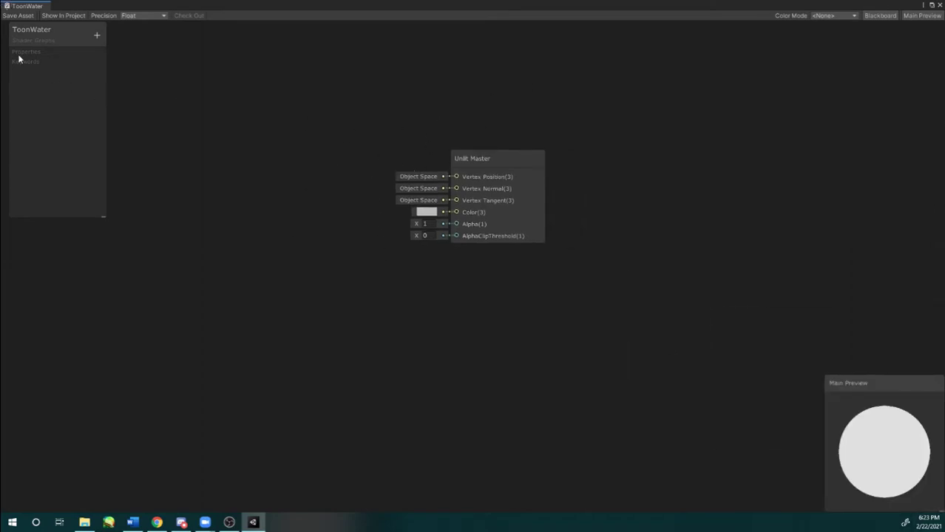
{"action": "left_click_drag", "start_coordinate": [2, 31], "coordinate": [0, 31]}
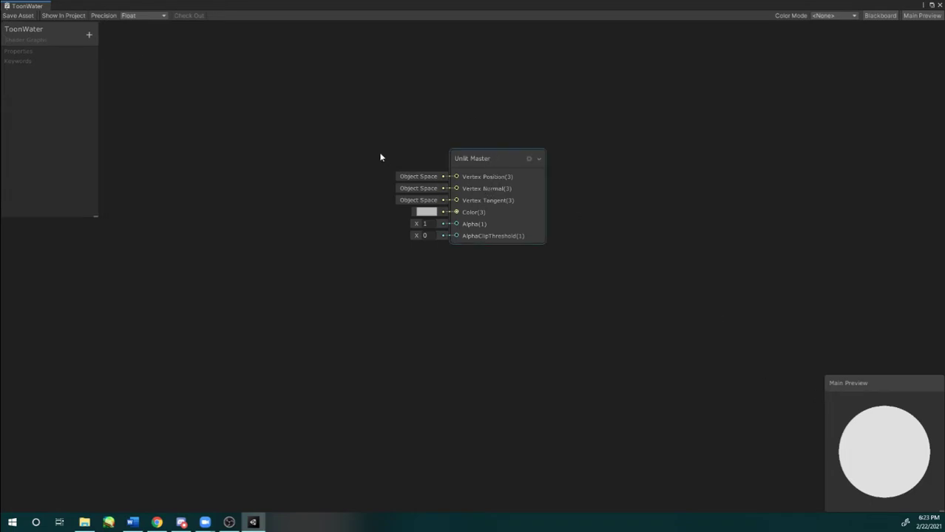
{"action": "middle_click_drag", "start_coordinate": [303, 150], "coordinate": [327, 166]}
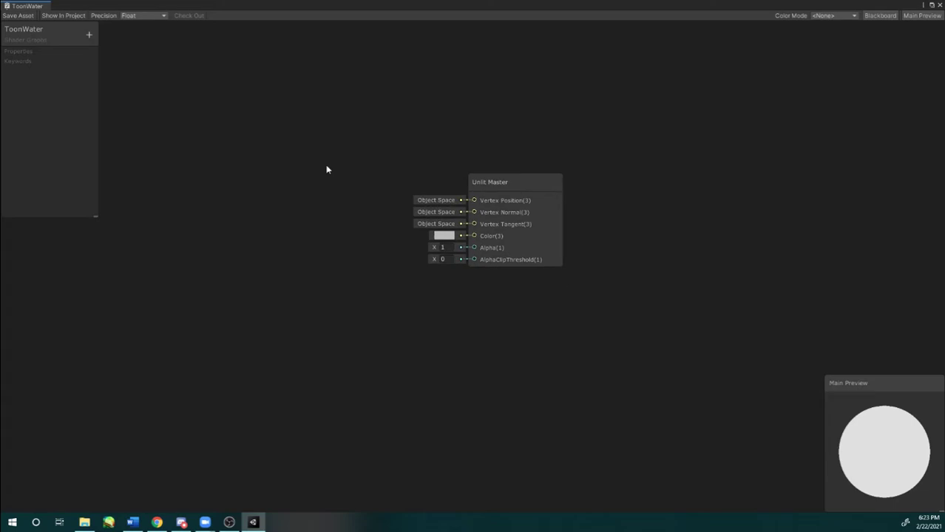
{"action": "scroll", "coordinate": [358, 151], "scroll_direction": "down", "scroll_amount": 3}
{"action": "scroll", "coordinate": [359, 151], "scroll_direction": "up", "scroll_amount": 1}
{"action": "scroll", "coordinate": [358, 152], "scroll_direction": "down", "scroll_amount": 1}
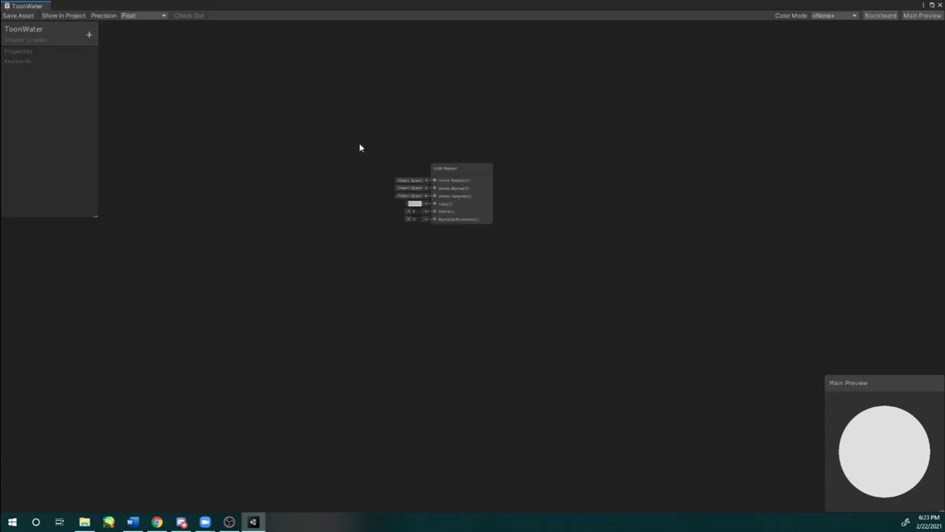
{"action": "scroll", "coordinate": [361, 150], "scroll_direction": "up", "scroll_amount": 2}
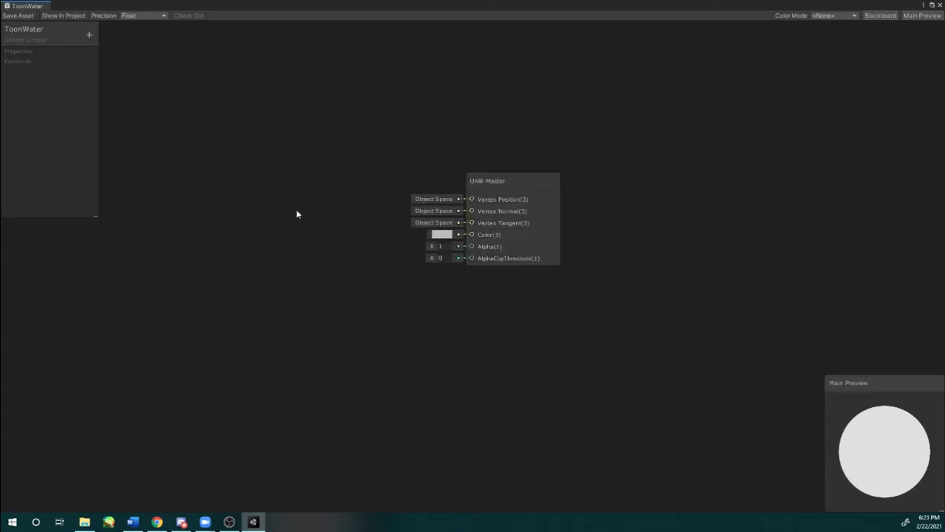
Step: Restore the graph window to uncover the ToonWater asset in the project, and maximize the window again
{"action": "left_click_drag", "start_coordinate": [327, 5], "coordinate": [573, 209]}
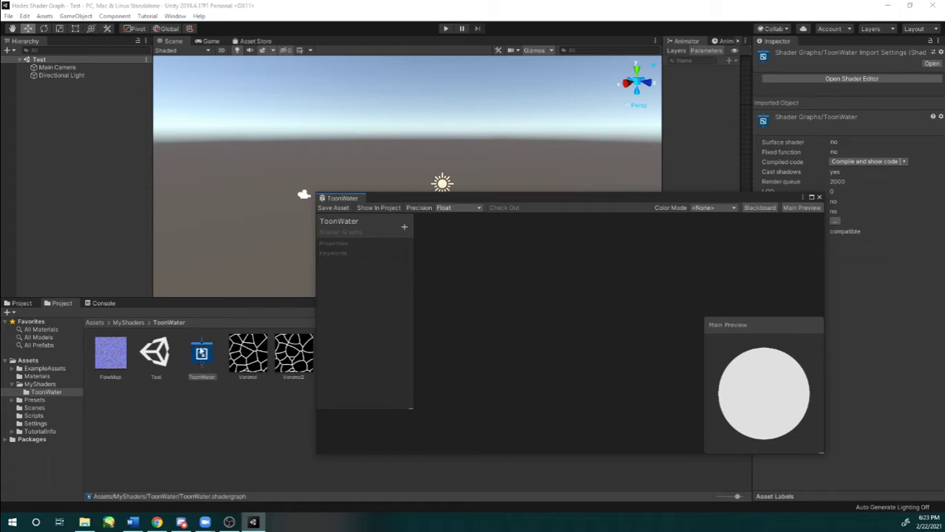
{"action": "left_click_drag", "start_coordinate": [342, 198], "coordinate": [392, 255]}
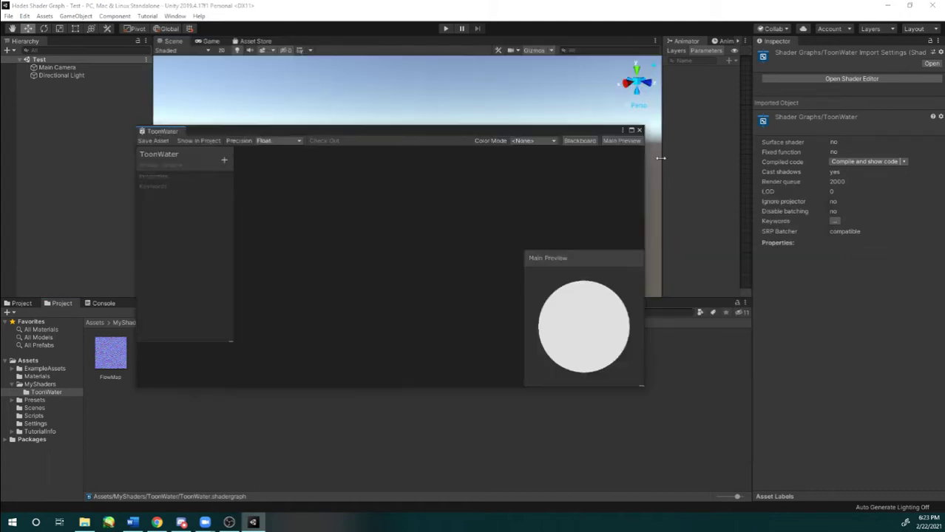
{"action": "left_click", "coordinate": [631, 130]}
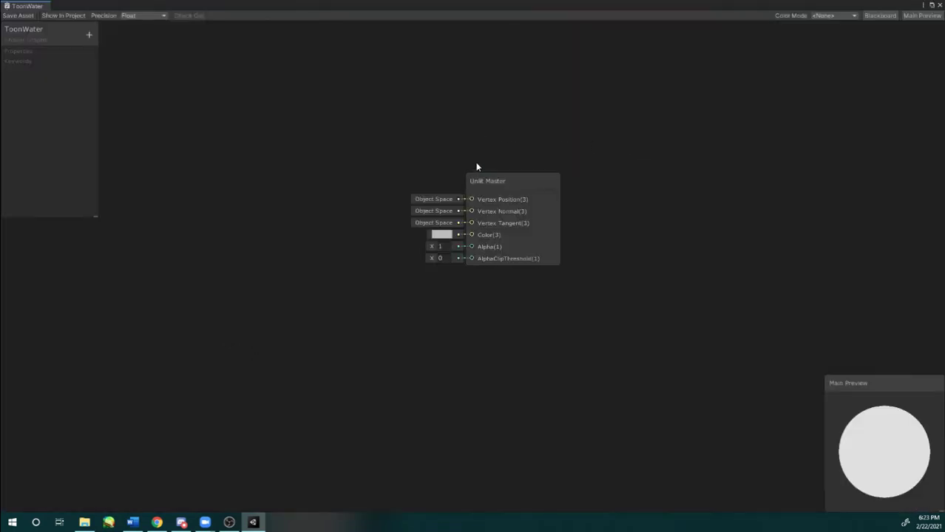
{"action": "middle_click_drag", "start_coordinate": [427, 131], "coordinate": [397, 136]}
{"action": "middle_click_drag", "start_coordinate": [287, 197], "coordinate": [359, 171]}
{"action": "scroll", "coordinate": [488, 150], "scroll_direction": "down", "scroll_amount": 3}
{"action": "scroll", "coordinate": [488, 149], "scroll_direction": "up", "scroll_amount": 3}
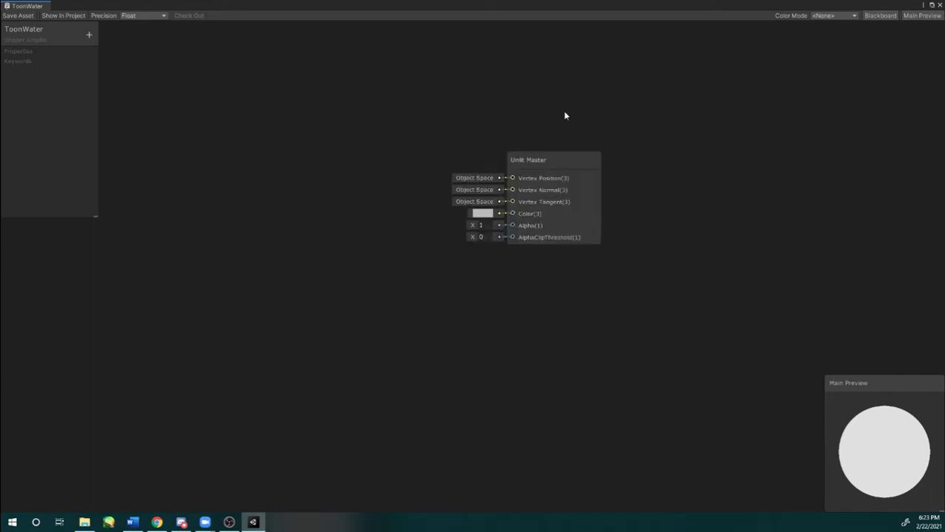
{"action": "middle_click_drag", "start_coordinate": [565, 116], "coordinate": [501, 124]}
Step: Shift the Unlit Master node slightly and enlarge the Blackboard
{"action": "left_click_drag", "start_coordinate": [479, 174], "coordinate": [512, 162]}
{"action": "left_click_drag", "start_coordinate": [207, 70], "coordinate": [690, 375]}
{"action": "left_click", "coordinate": [330, 292]}
{"action": "left_click_drag", "start_coordinate": [304, 222], "coordinate": [444, 329]}
{"action": "mouse_move", "coordinate": [40, 29]}
{"action": "left_mouse_down"}
{"action": "mouse_move", "coordinate": [103, 120]}
{"action": "mouse_move", "coordinate": [130, 112]}
{"action": "mouse_move", "coordinate": [45, 84]}
{"action": "mouse_move", "coordinate": [29, 29]}
{"action": "left_mouse_up"}
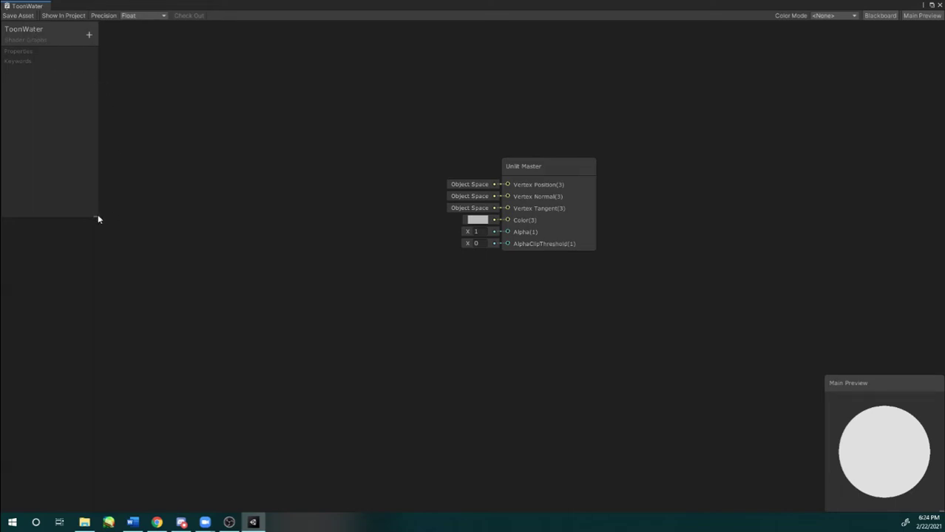
{"action": "left_click_drag", "start_coordinate": [99, 219], "coordinate": [132, 234]}
Step: Set the Main Preview mesh to Quad, rotate it to an angled view, and keep the preview in the corner of the graph
{"action": "left_click_drag", "start_coordinate": [851, 383], "coordinate": [380, 260]}
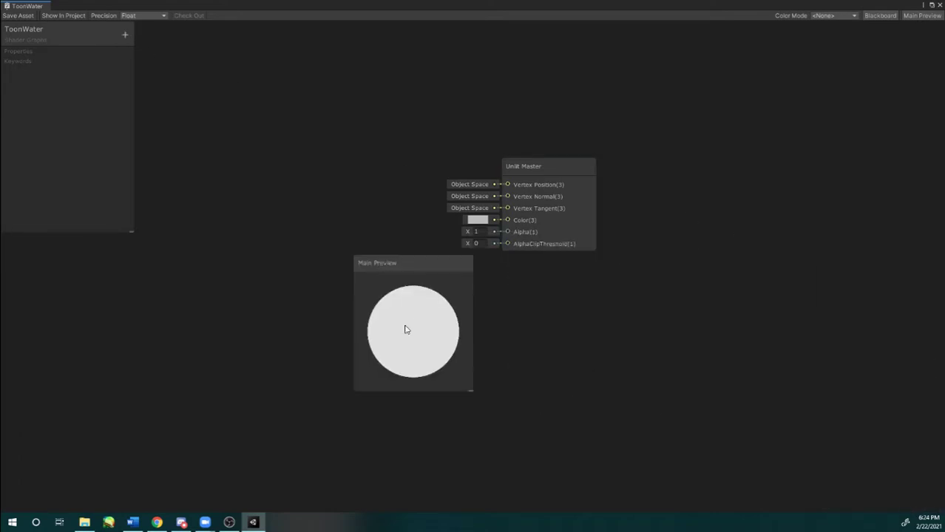
{"action": "left_click_drag", "start_coordinate": [542, 169], "coordinate": [569, 143]}
{"action": "right_click", "coordinate": [445, 320]}
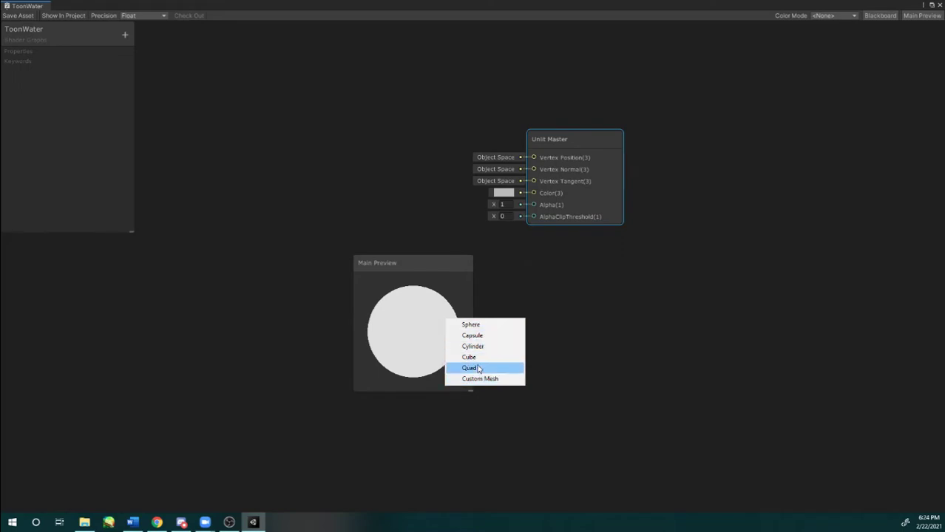
{"action": "left_click", "coordinate": [477, 368]}
{"action": "left_click_drag", "start_coordinate": [435, 340], "coordinate": [488, 304]}
{"action": "left_click_drag", "start_coordinate": [857, 453], "coordinate": [850, 477]}
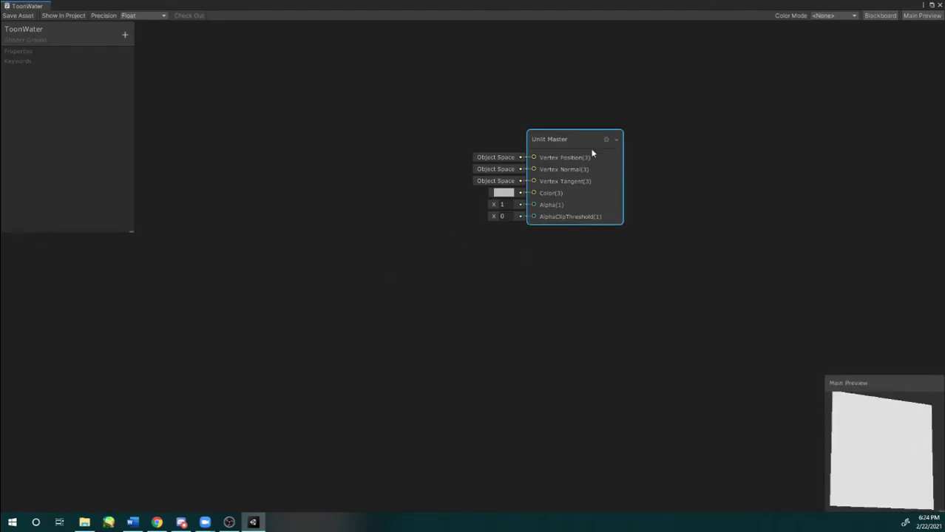
{"action": "left_click", "coordinate": [333, 114]}
{"action": "scroll", "coordinate": [337, 133], "scroll_direction": "down", "scroll_amount": 1}
{"action": "right_click", "coordinate": [302, 145]}
{"action": "left_click", "coordinate": [318, 109]}
{"action": "scroll", "coordinate": [316, 164], "scroll_direction": "up", "scroll_amount": 1}
{"action": "middle_click_drag", "start_coordinate": [323, 177], "coordinate": [330, 193]}
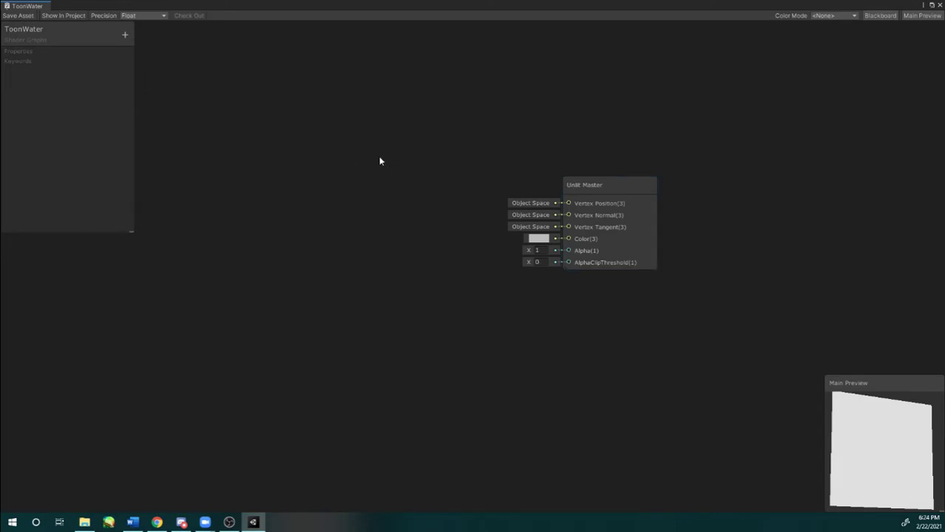
{"action": "middle_click_drag", "start_coordinate": [426, 162], "coordinate": [443, 181]}
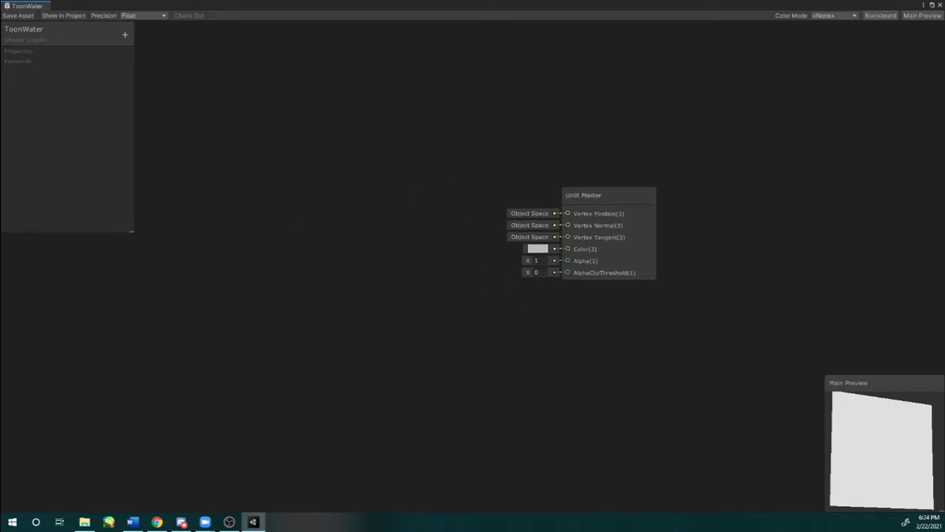
{"action": "key", "text": "alt+Tab"}
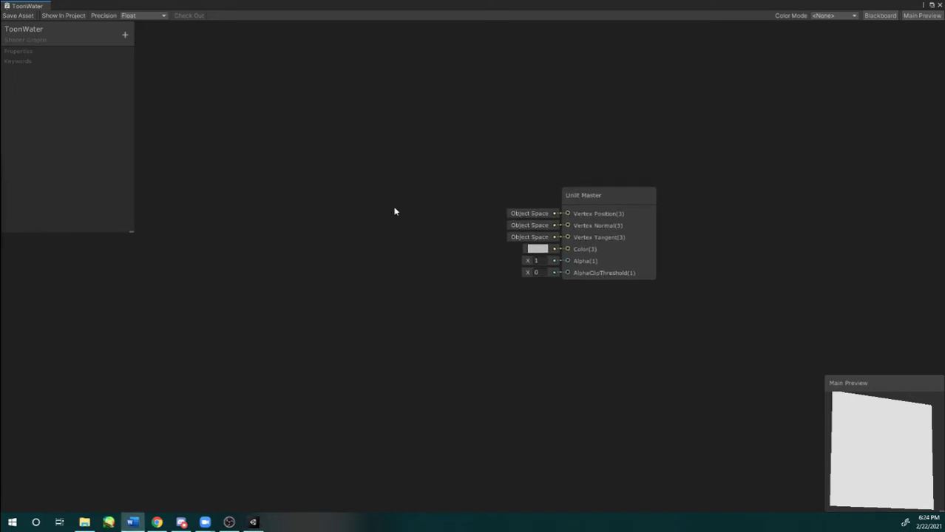
{"action": "scroll", "coordinate": [394, 212], "scroll_direction": "down", "scroll_amount": 2}
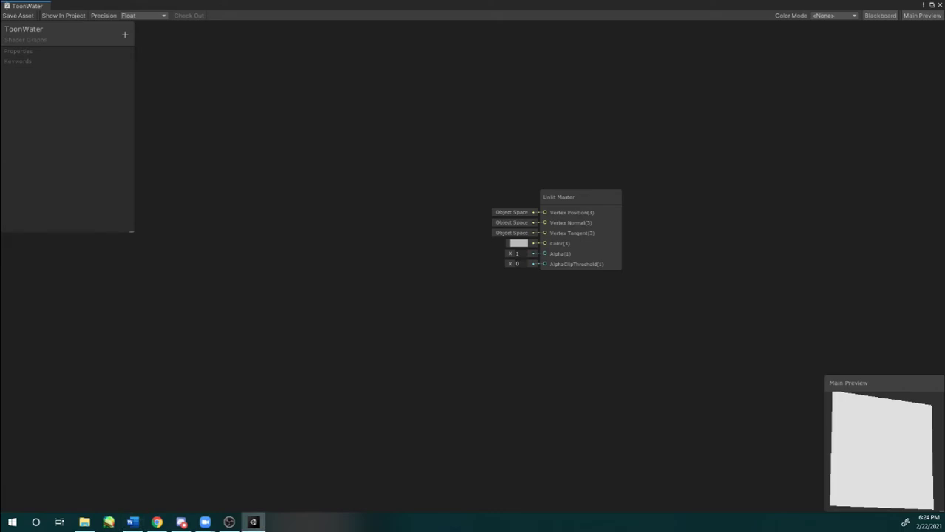
{"action": "key", "text": "alt+Tab"}
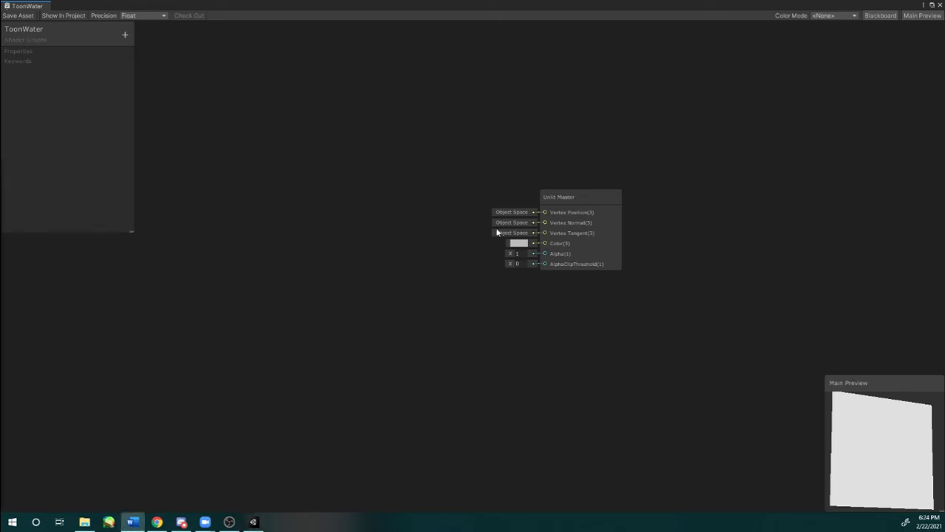
Step: Add a Time node to the graph and place it well ahead of the Unlit Master node
{"action": "left_click_drag", "start_coordinate": [587, 194], "coordinate": [601, 196]}
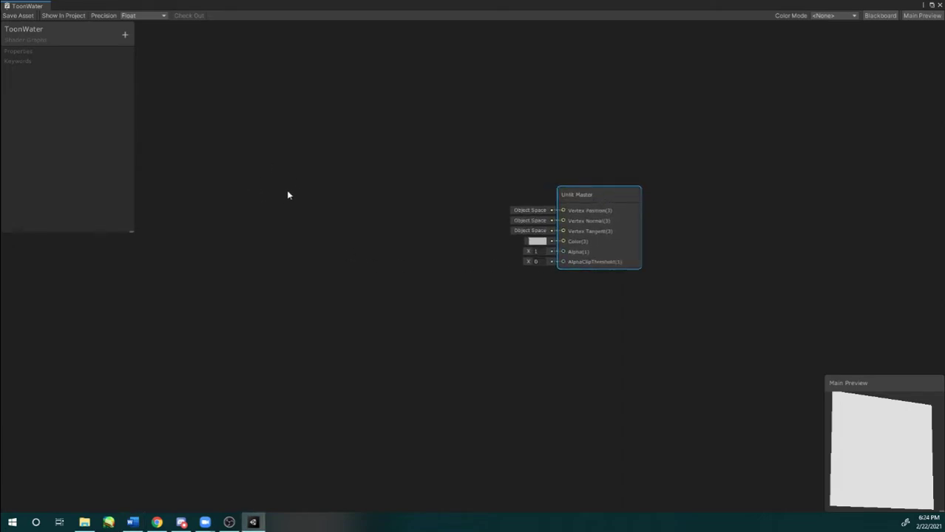
{"action": "right_click", "coordinate": [264, 215]}
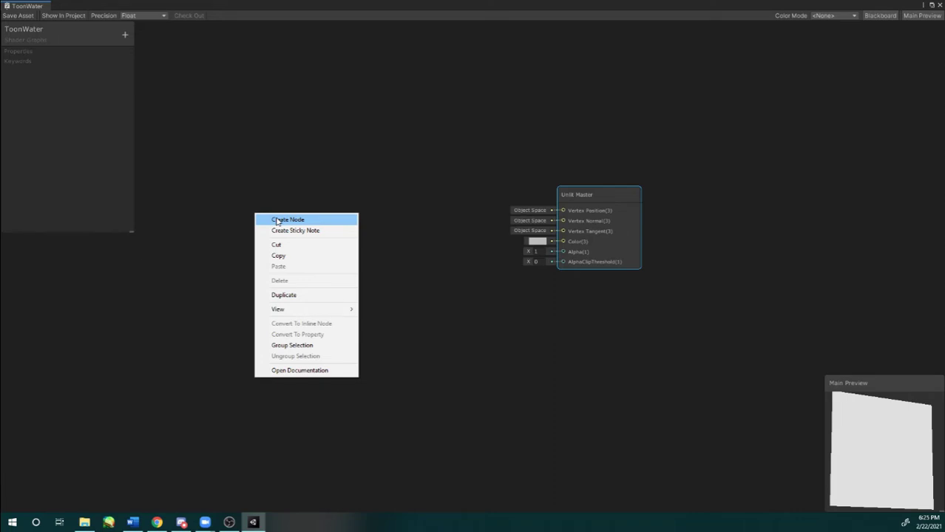
{"action": "left_click", "coordinate": [277, 220]}
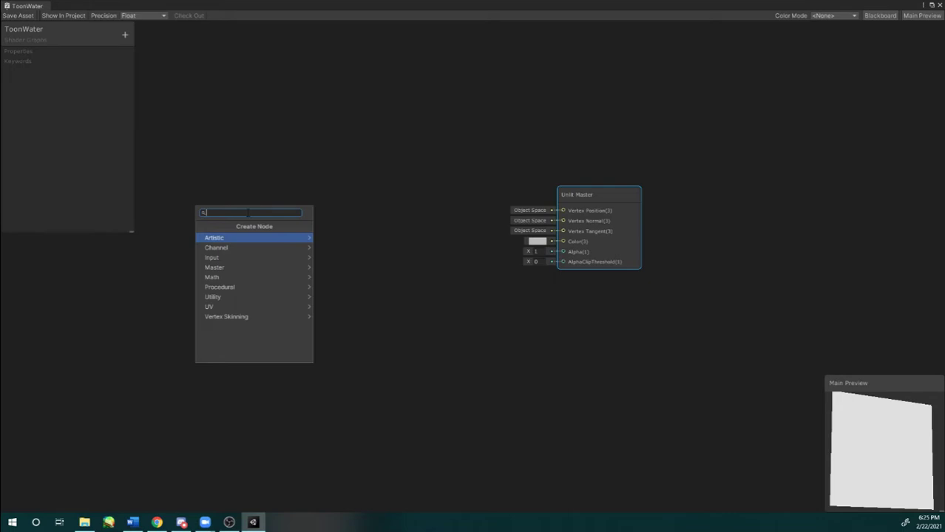
{"action": "type", "text": "time"}
{"action": "key", "text": "Return"}
{"action": "left_click_drag", "start_coordinate": [280, 230], "coordinate": [315, 195]}
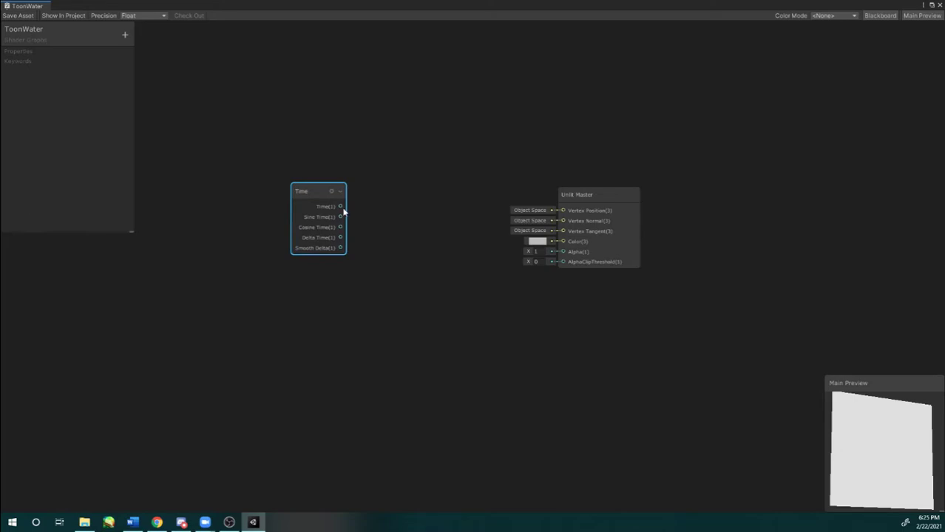
Step: Create a Multiply node from the Time node's Time output, connected to input A
{"action": "left_click_drag", "start_coordinate": [340, 218], "coordinate": [369, 212]}
{"action": "left_click", "coordinate": [445, 145]}
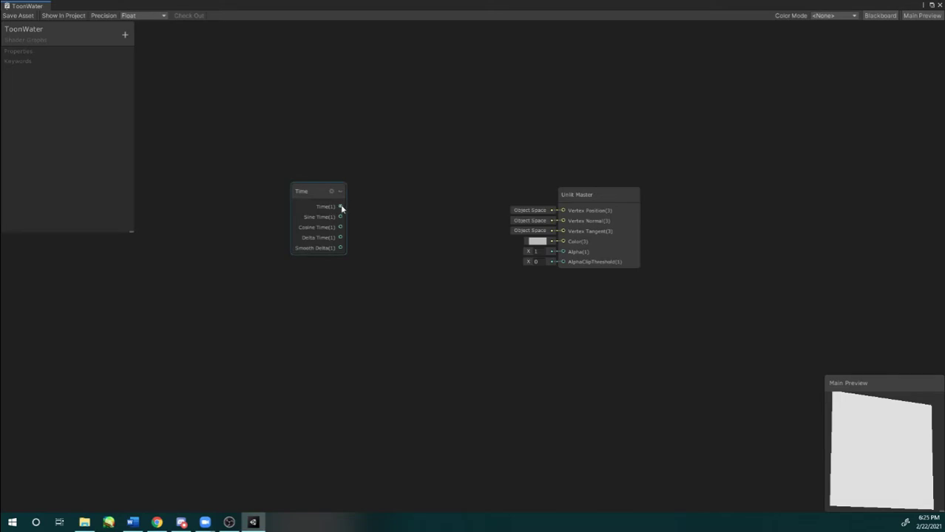
{"action": "left_click_drag", "start_coordinate": [341, 209], "coordinate": [423, 253]}
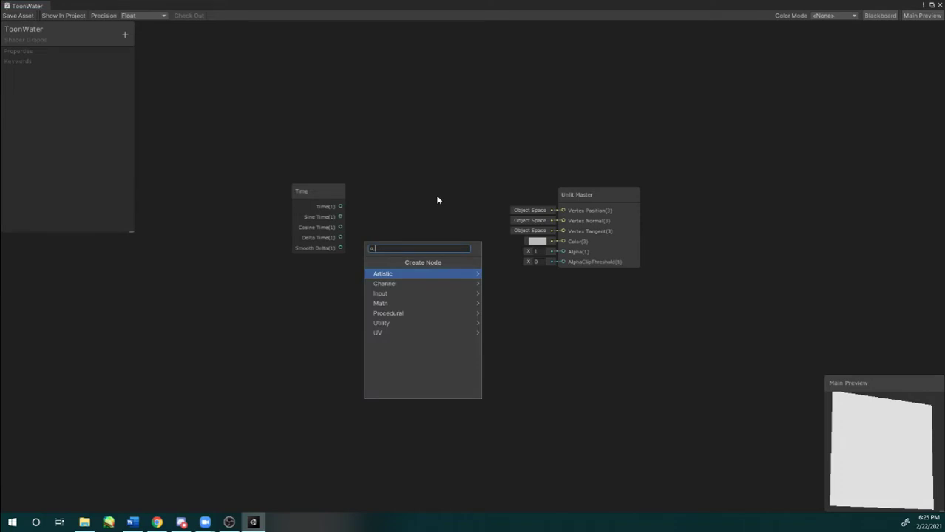
{"action": "type", "text": "multiply"}
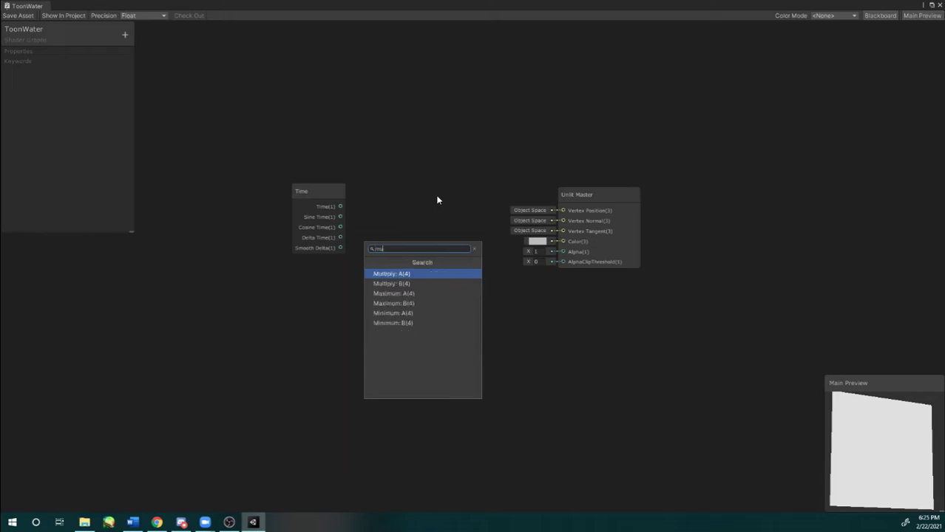
{"action": "key", "text": "Return"}
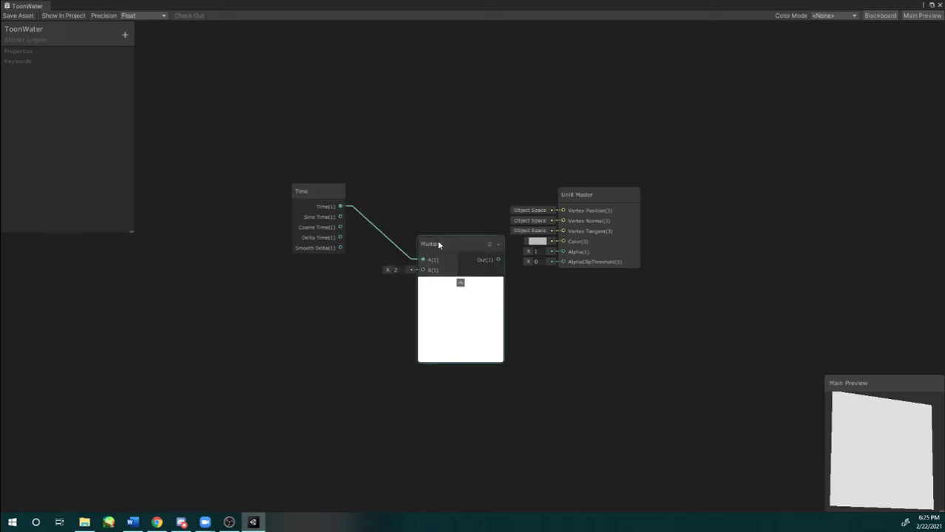
Step: Collapse the Multiply node's preview and spread out the Time, Multiply and Unlit Master nodes
{"action": "left_click_drag", "start_coordinate": [437, 243], "coordinate": [412, 230]}
{"action": "left_click_drag", "start_coordinate": [583, 194], "coordinate": [591, 185]}
{"action": "left_click_drag", "start_coordinate": [427, 233], "coordinate": [436, 237]}
{"action": "left_click", "coordinate": [446, 272]}
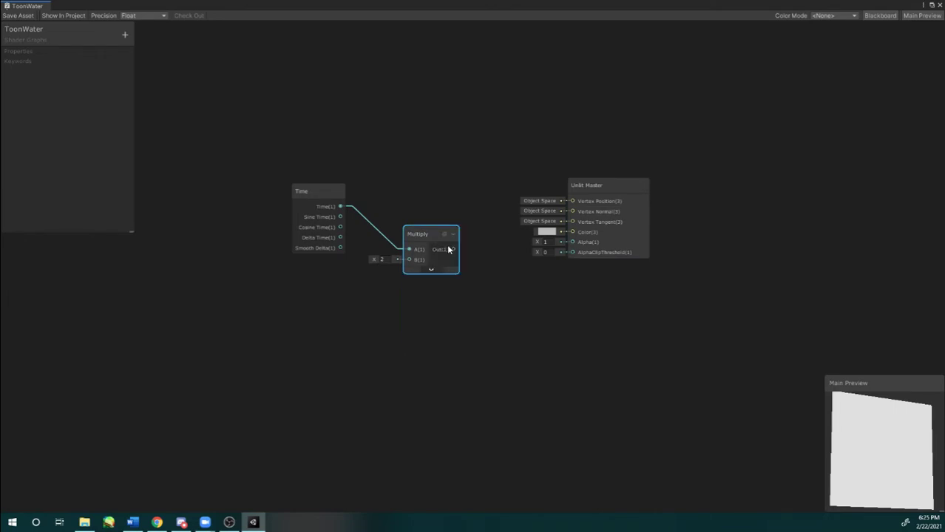
{"action": "mouse_move", "coordinate": [430, 233]}
{"action": "left_mouse_down"}
{"action": "mouse_move", "coordinate": [439, 247]}
{"action": "mouse_move", "coordinate": [425, 250]}
{"action": "left_mouse_up"}
{"action": "left_click_drag", "start_coordinate": [316, 196], "coordinate": [303, 185]}
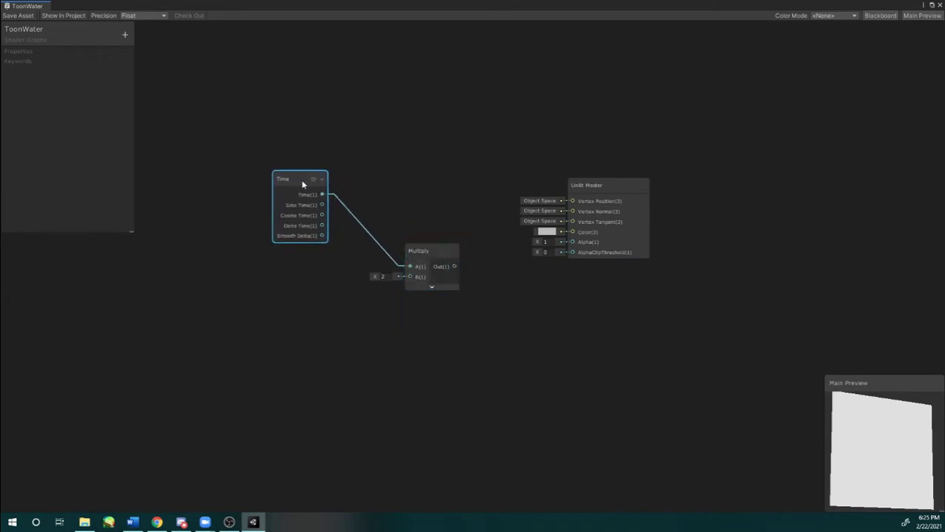
{"action": "left_click_drag", "start_coordinate": [581, 187], "coordinate": [599, 191]}
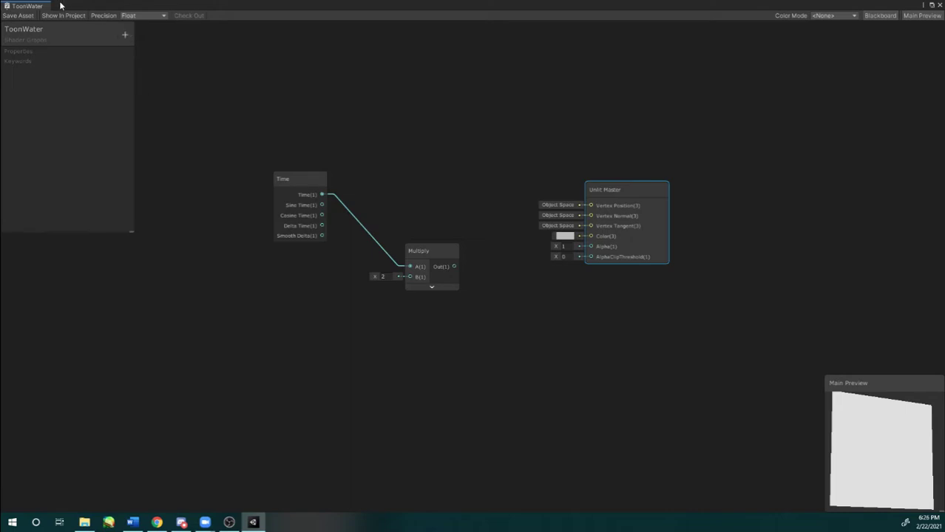
Step: Add a Vector1 property named _Size with a default value of 1.5
{"action": "left_click", "coordinate": [124, 35]}
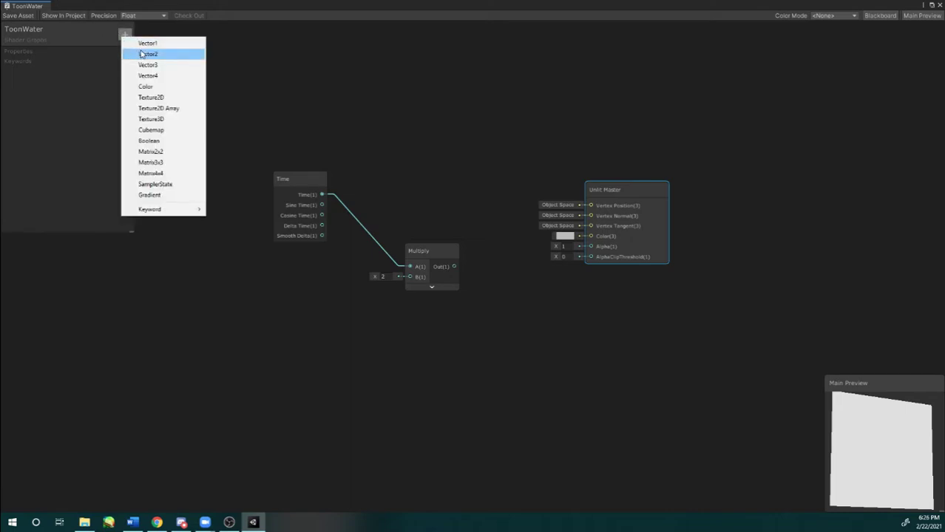
{"action": "left_click", "coordinate": [145, 43]}
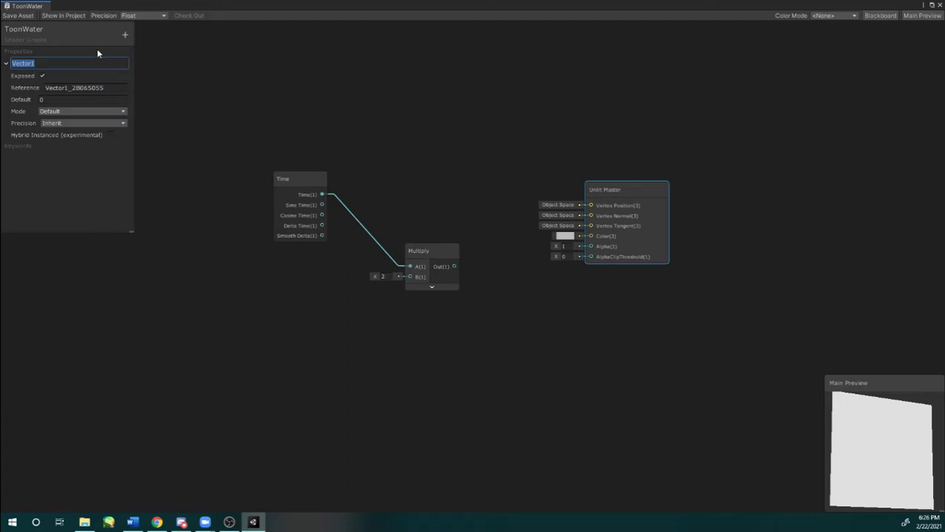
{"action": "type", "text": "_Size"}
{"action": "left_click", "coordinate": [55, 98]}
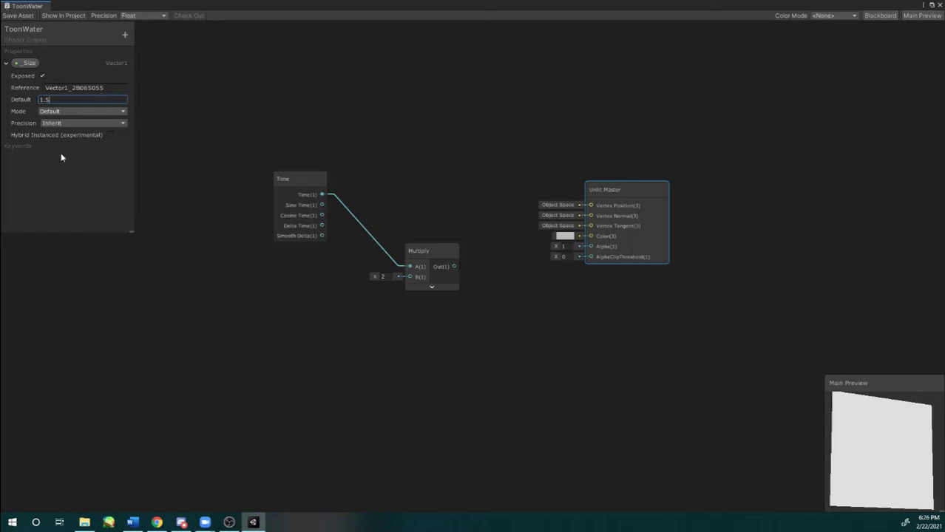
Step: Add a second Vector1 property named _FlowSpeed to the Blackboard
{"action": "left_click", "coordinate": [125, 33]}
{"action": "left_click", "coordinate": [136, 39]}
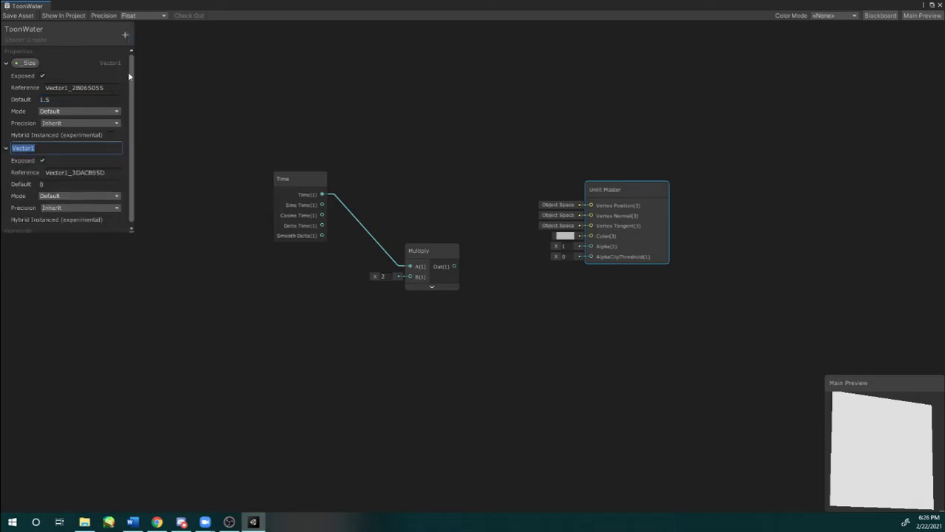
{"action": "type", "text": "_FlowSpeed"}
{"action": "key", "text": "Return"}
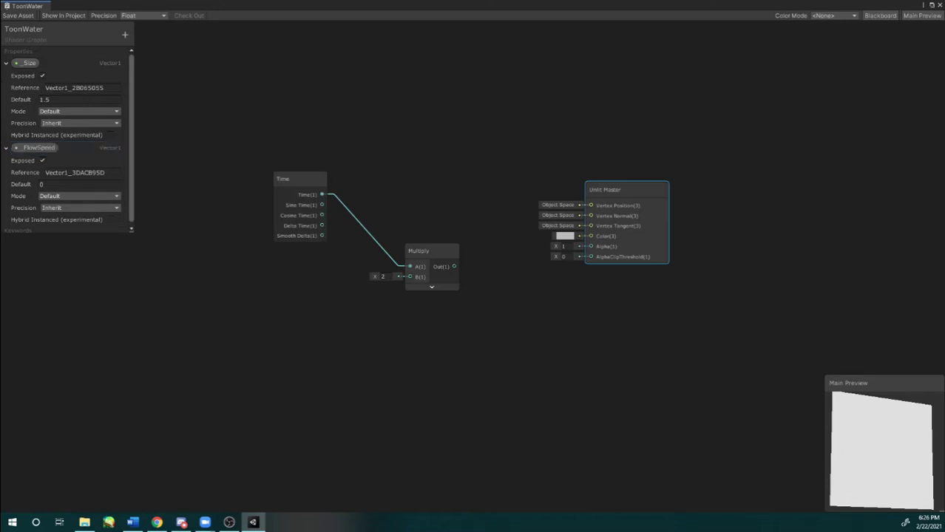
Step: Set the default value of the _FlowSpeed property to 0.02
{"action": "left_click", "coordinate": [59, 184]}
{"action": "type", "text": ".02"}
{"action": "key", "text": "Return"}
{"action": "middle_click_drag", "start_coordinate": [227, 161], "coordinate": [192, 150]}
{"action": "scroll", "coordinate": [323, 164], "scroll_direction": "up", "scroll_amount": 1}
{"action": "middle_click_drag", "start_coordinate": [420, 142], "coordinate": [482, 154]}
{"action": "scroll", "coordinate": [481, 152], "scroll_direction": "down", "scroll_amount": 1}
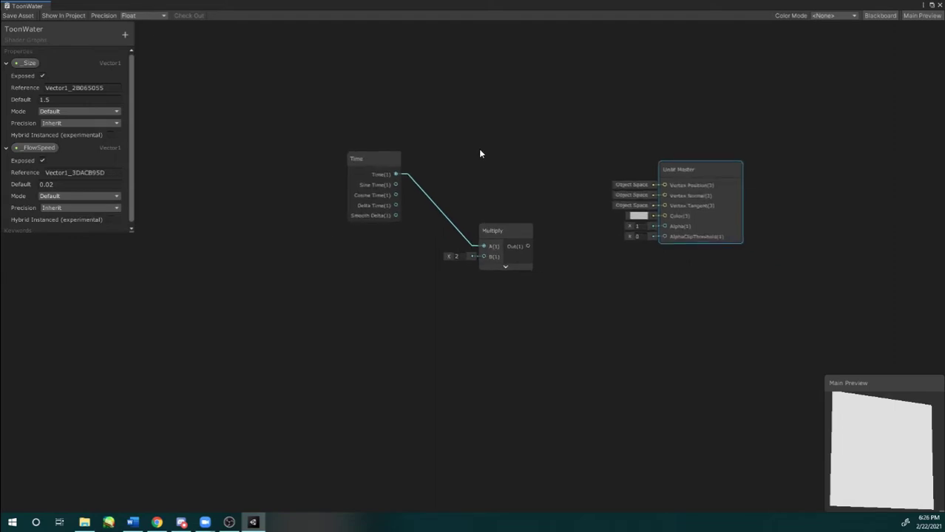
Step: Place the _Size and _FlowSpeed properties as nodes in the graph, below and to the left of the Time node
{"action": "left_click", "coordinate": [259, 241]}
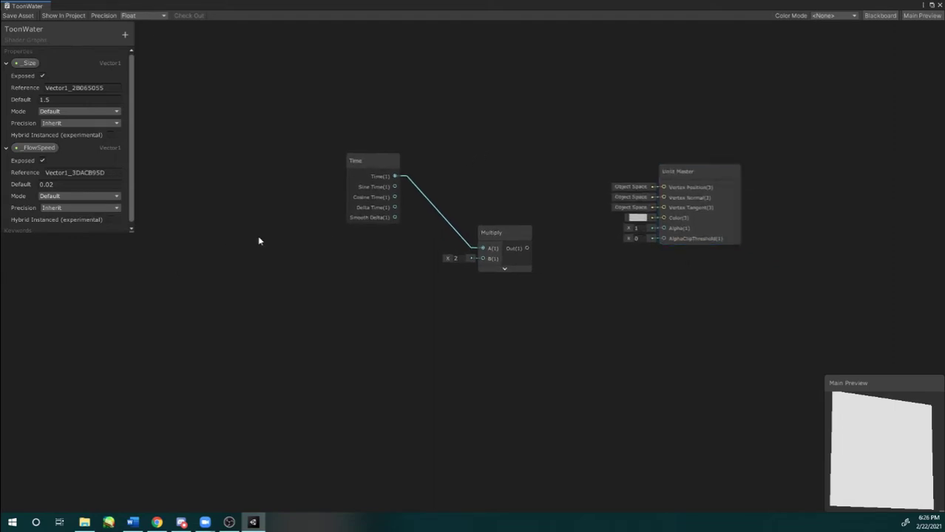
{"action": "key", "text": "space"}
{"action": "left_click", "coordinate": [188, 115]}
{"action": "left_click_drag", "start_coordinate": [22, 65], "coordinate": [241, 211]}
{"action": "left_click_drag", "start_coordinate": [267, 229], "coordinate": [267, 229]}
{"action": "left_click_drag", "start_coordinate": [36, 148], "coordinate": [288, 291]}
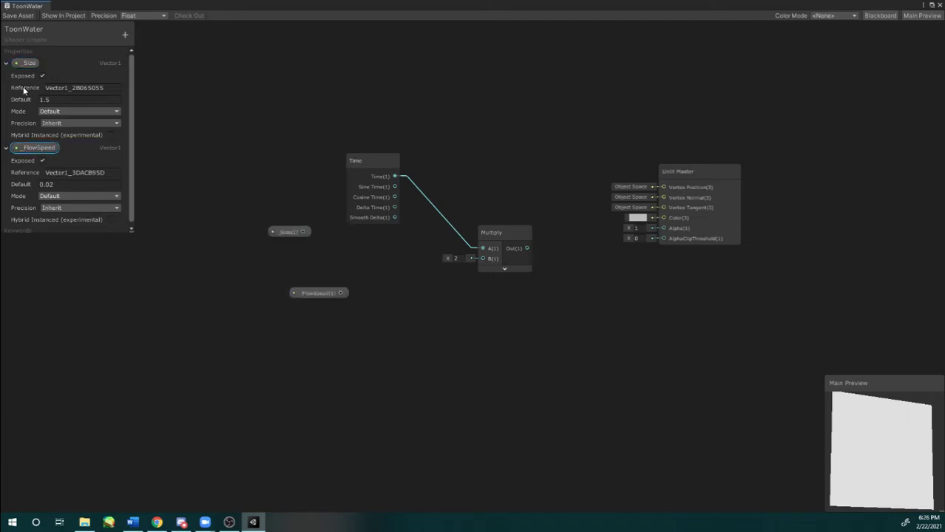
{"action": "left_click", "coordinate": [211, 275]}
{"action": "key", "text": "space"}
{"action": "type", "text": "size"}
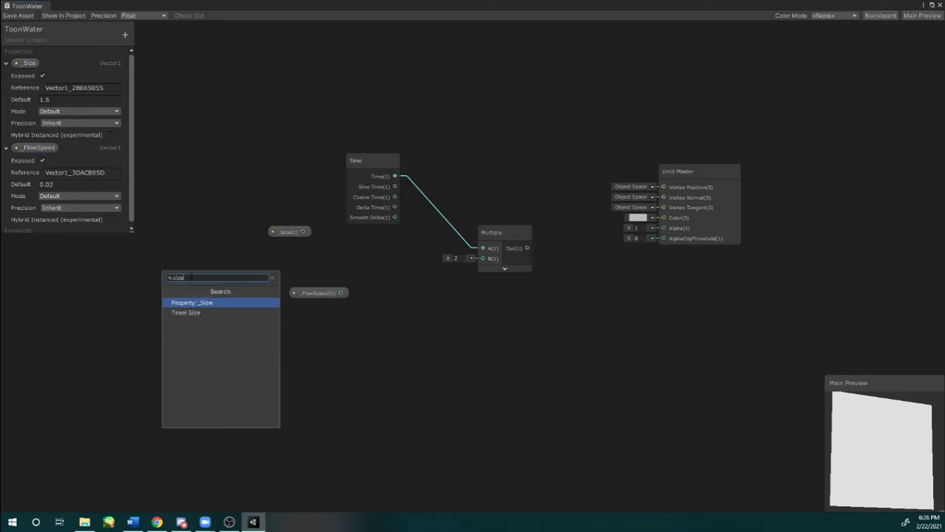
{"action": "left_click", "coordinate": [207, 230]}
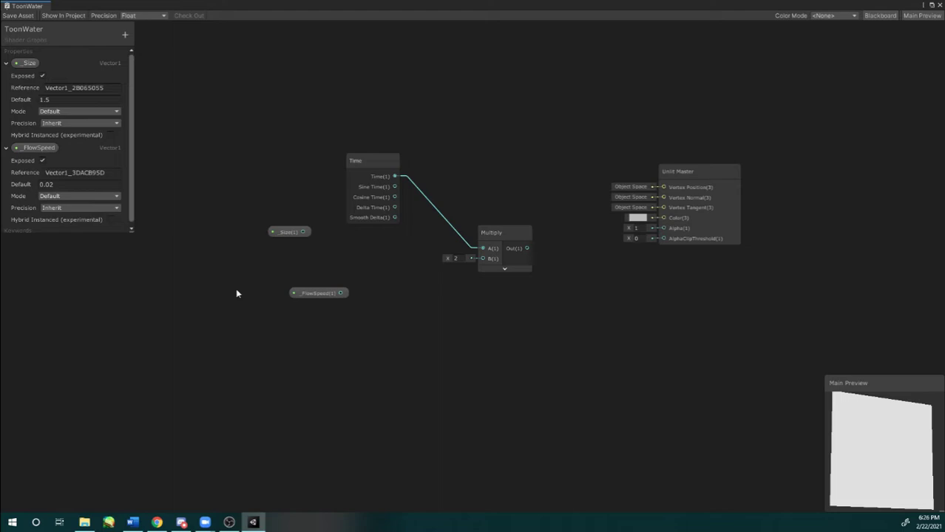
{"action": "key", "text": "space"}
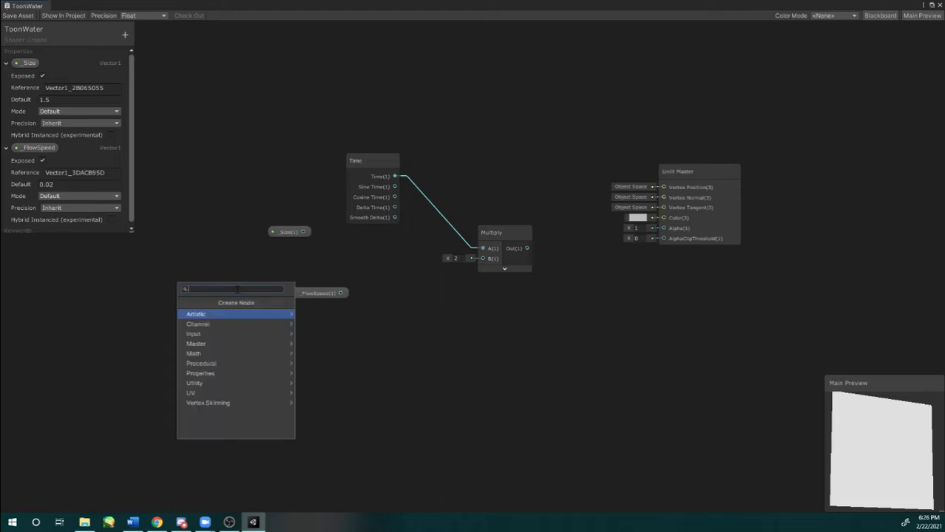
{"action": "left_click", "coordinate": [202, 241]}
{"action": "key", "text": "space"}
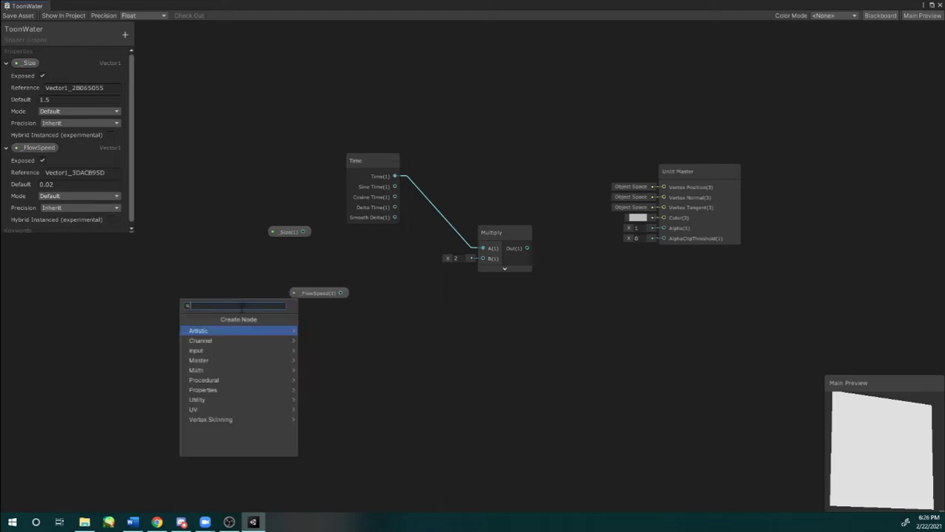
{"action": "left_click", "coordinate": [362, 341]}
Step: Arrange the _Size node above the _FlowSpeed node and shift the Multiply node slightly upward
{"action": "left_click_drag", "start_coordinate": [290, 232], "coordinate": [275, 231]}
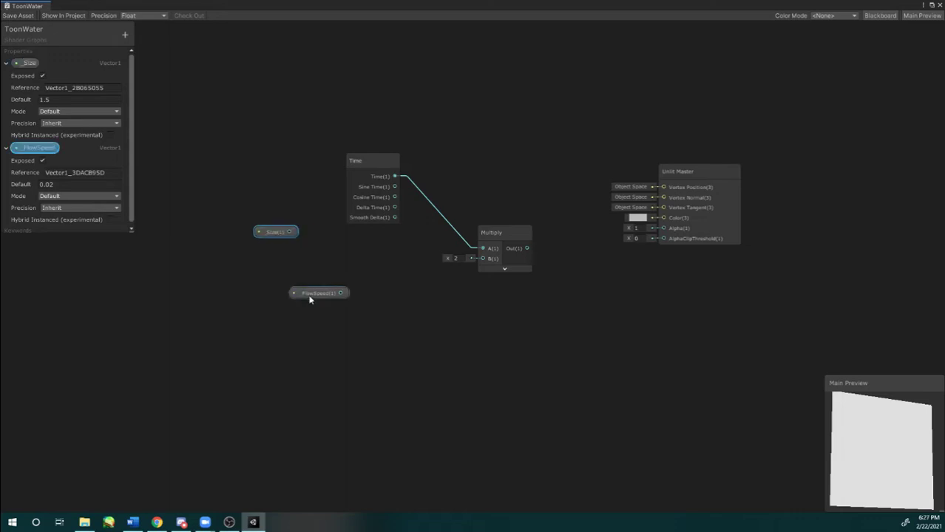
{"action": "left_click_drag", "start_coordinate": [310, 296], "coordinate": [266, 317]}
{"action": "left_click_drag", "start_coordinate": [261, 233], "coordinate": [294, 255]}
{"action": "mouse_move", "coordinate": [286, 314]}
{"action": "left_mouse_down"}
{"action": "mouse_move", "coordinate": [326, 315]}
{"action": "mouse_move", "coordinate": [295, 312]}
{"action": "left_mouse_up"}
{"action": "left_click_drag", "start_coordinate": [314, 259], "coordinate": [311, 260]}
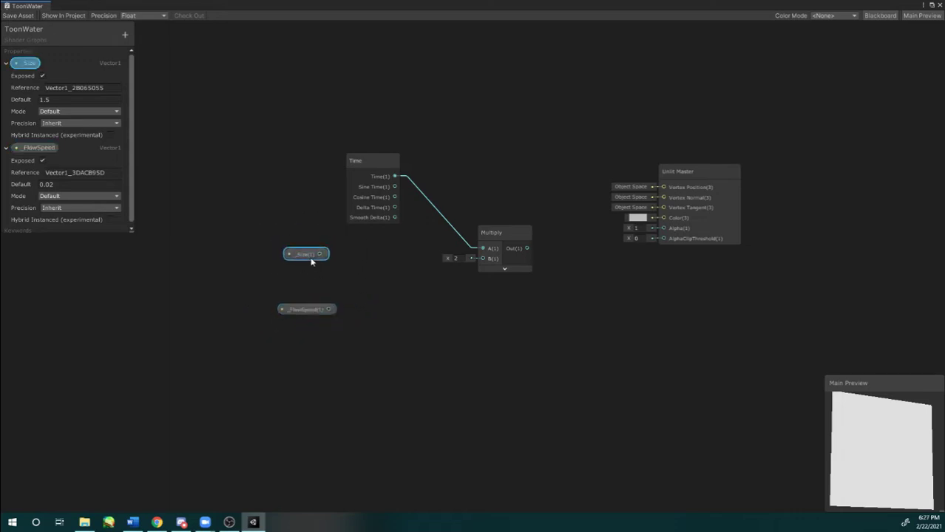
{"action": "left_click_drag", "start_coordinate": [510, 235], "coordinate": [504, 228]}
Step: Create a Divide node and position it below the Multiply node, beside the two property nodes
{"action": "left_click", "coordinate": [436, 306]}
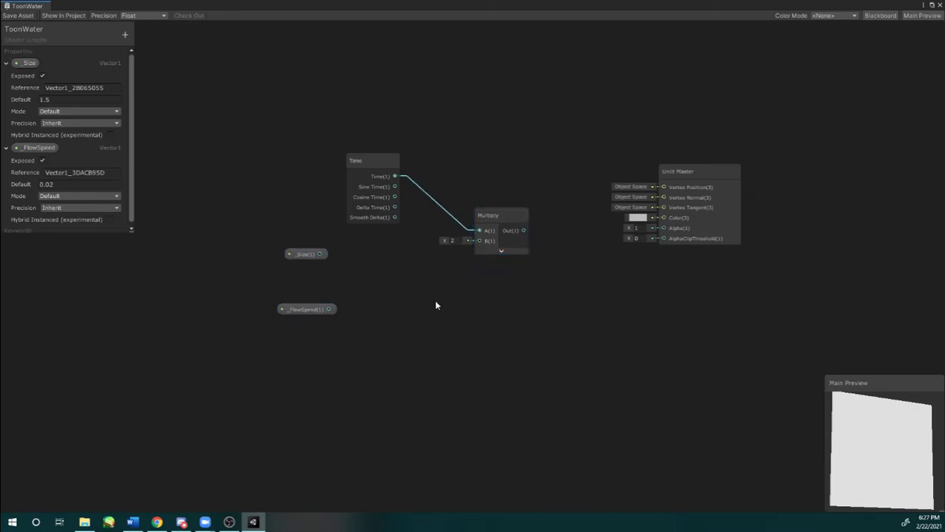
{"action": "key", "text": "space"}
{"action": "type", "text": "divide"}
{"action": "key", "text": "Return"}
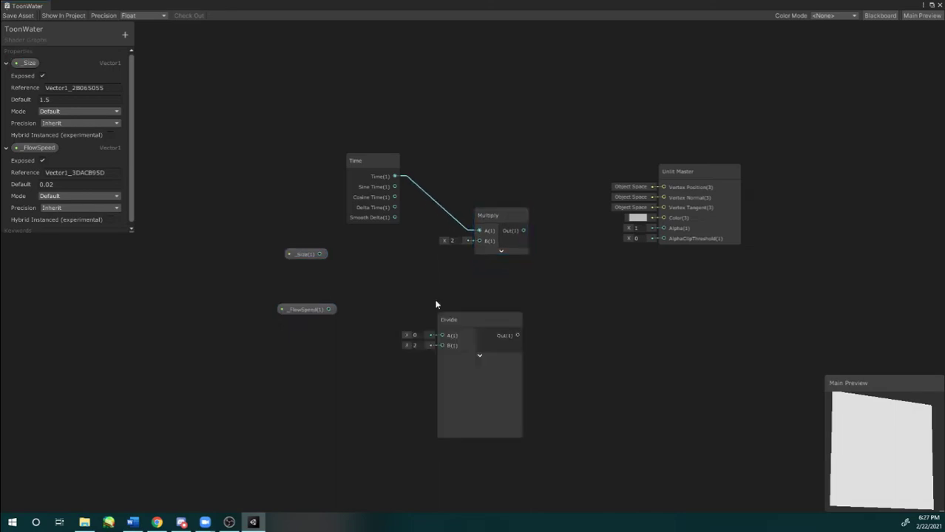
{"action": "left_click_drag", "start_coordinate": [461, 319], "coordinate": [401, 276]}
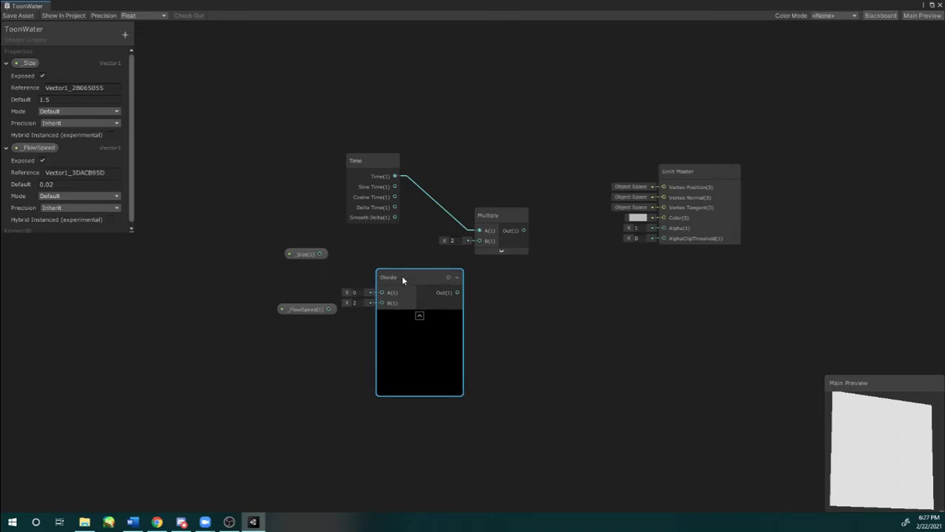
Step: Connect _FlowSpeed to the Divide node's input A and _Size to input B, then collapse the Divide node's preview
{"action": "left_click_drag", "start_coordinate": [297, 256], "coordinate": [231, 311]}
{"action": "left_click_drag", "start_coordinate": [309, 310], "coordinate": [274, 251]}
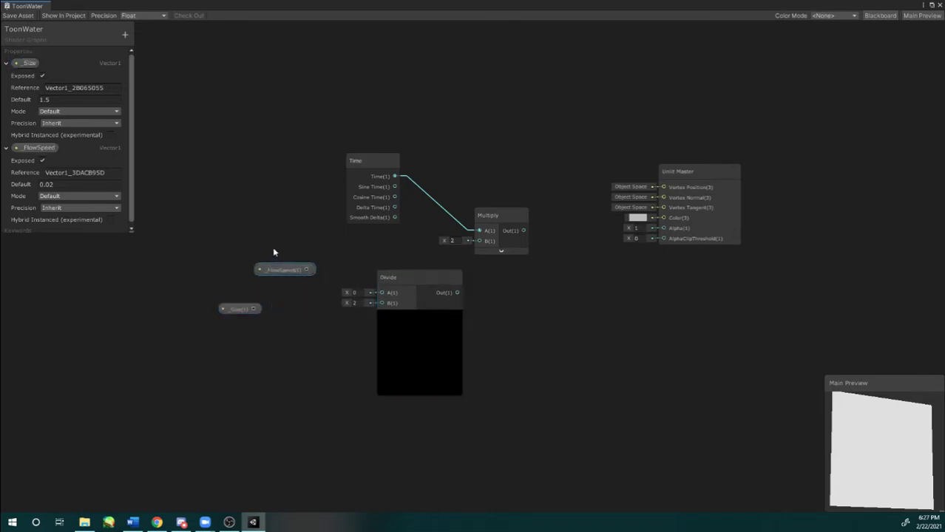
{"action": "left_click_drag", "start_coordinate": [244, 312], "coordinate": [257, 309]}
{"action": "left_click_drag", "start_coordinate": [295, 251], "coordinate": [384, 296]}
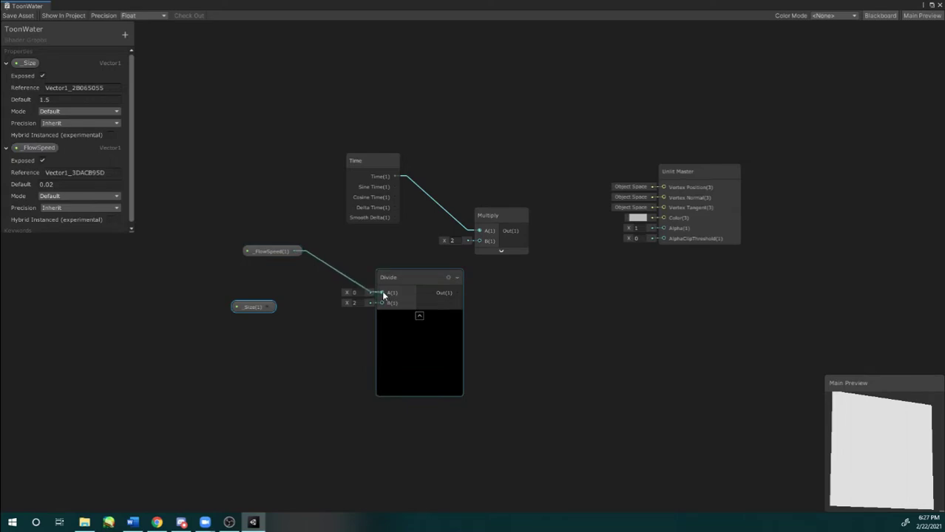
{"action": "left_click_drag", "start_coordinate": [272, 307], "coordinate": [381, 303]}
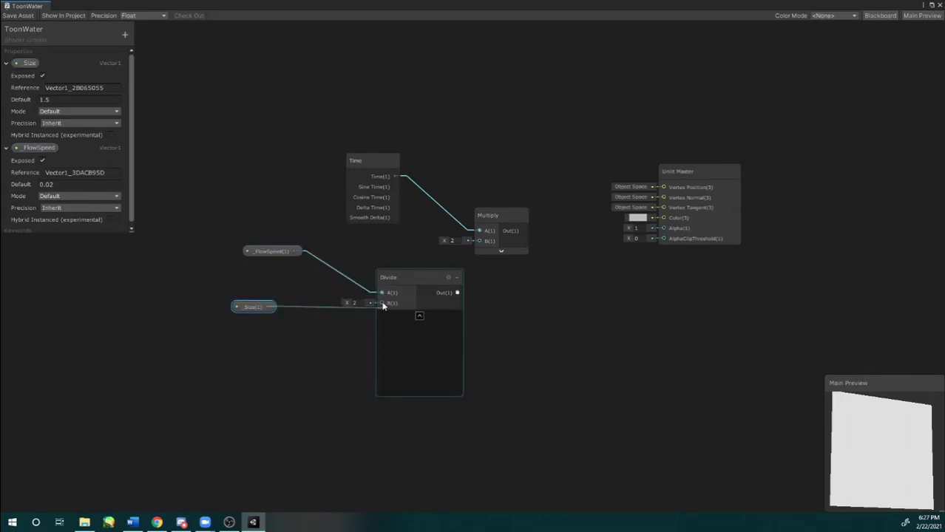
{"action": "left_click_drag", "start_coordinate": [255, 307], "coordinate": [275, 304]}
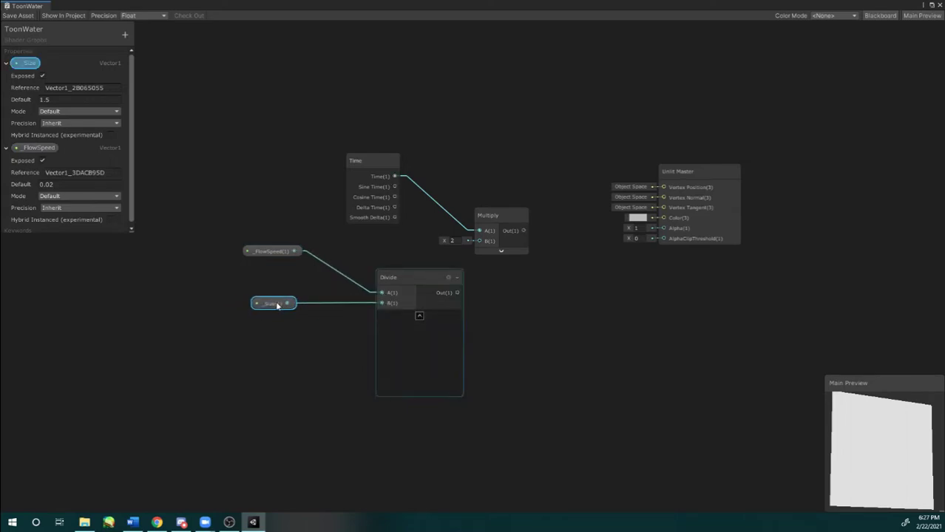
{"action": "left_click", "coordinate": [419, 316]}
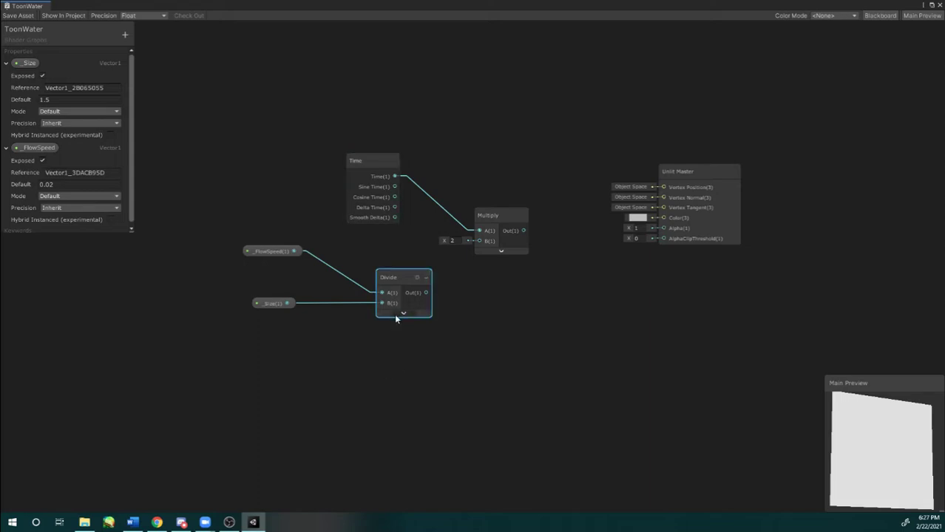
Step: Connect the Divide node's output to the Multiply node's input B and move the two property nodes closer together
{"action": "middle_click_drag", "start_coordinate": [420, 285], "coordinate": [376, 295]}
{"action": "left_click_drag", "start_coordinate": [383, 302], "coordinate": [439, 222]}
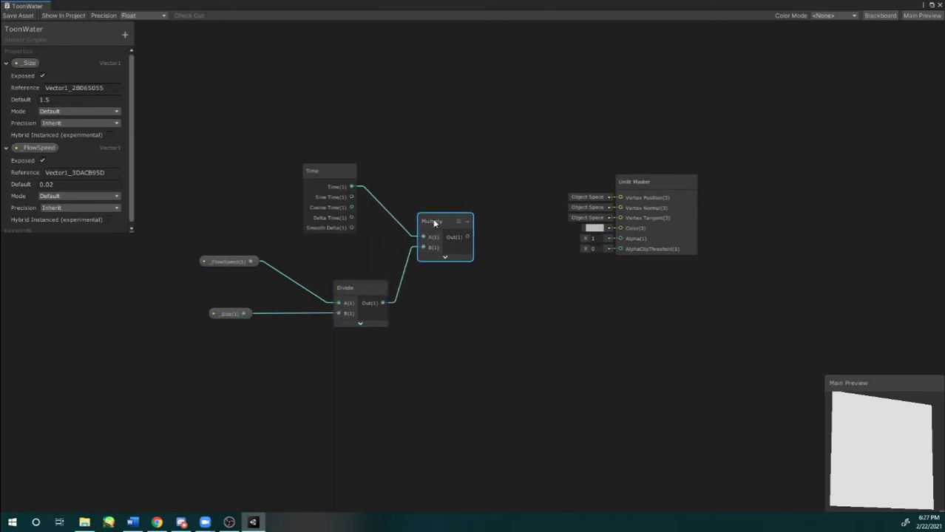
{"action": "left_click", "coordinate": [224, 261]}
{"action": "left_click_drag", "start_coordinate": [227, 313], "coordinate": [232, 311]}
{"action": "left_click_drag", "start_coordinate": [232, 266], "coordinate": [230, 287]}
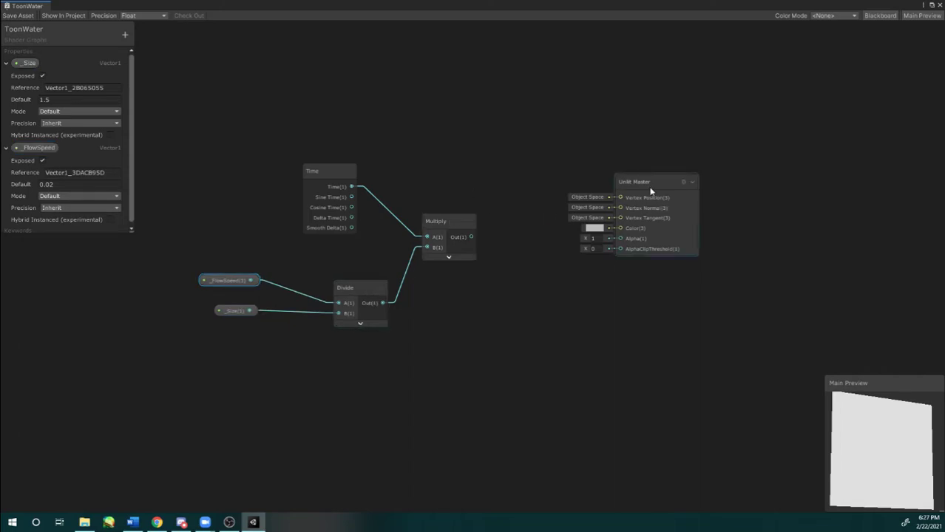
Step: Move the Unlit Master node farther right to make room for more nodes
{"action": "left_click_drag", "start_coordinate": [657, 184], "coordinate": [705, 174]}
{"action": "left_click", "coordinate": [735, 151]}
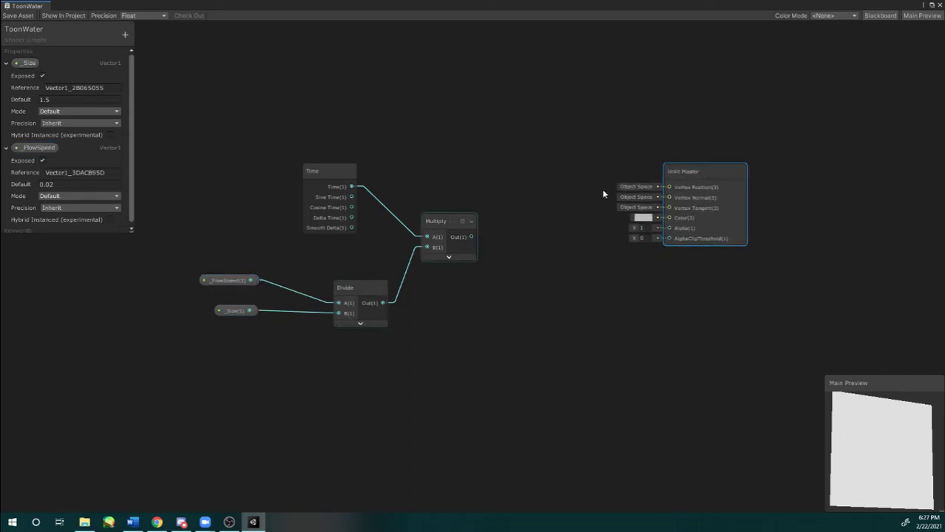
{"action": "left_click_drag", "start_coordinate": [691, 175], "coordinate": [700, 164]}
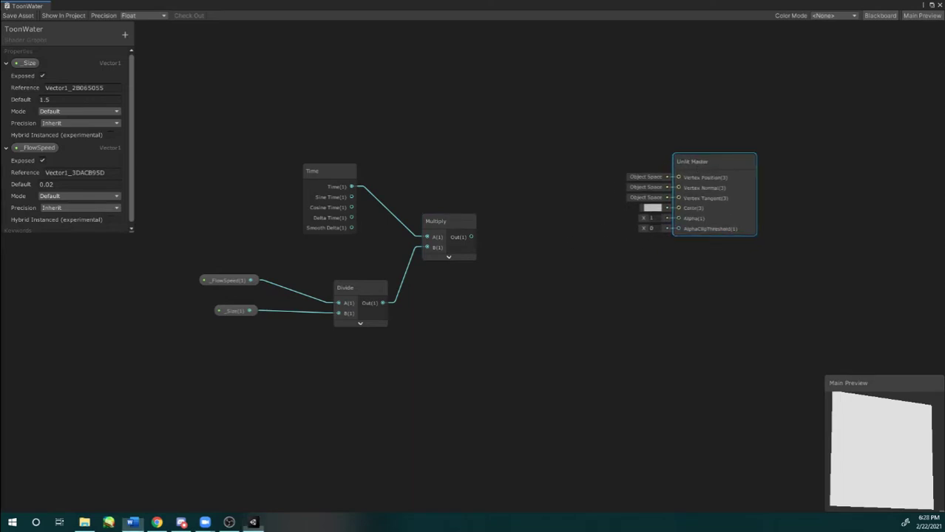
Step: Create a UV node above and to the right of the Multiply node, and collapse its preview
{"action": "scroll", "coordinate": [538, 286], "scroll_direction": "down", "scroll_amount": 2}
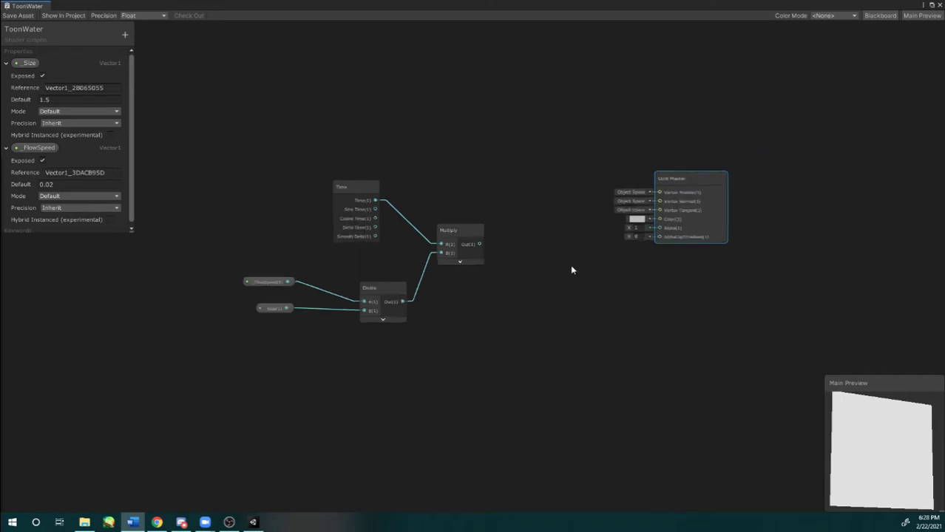
{"action": "scroll", "coordinate": [528, 235], "scroll_direction": "up", "scroll_amount": 3}
{"action": "middle_click_drag", "start_coordinate": [527, 233], "coordinate": [514, 206]}
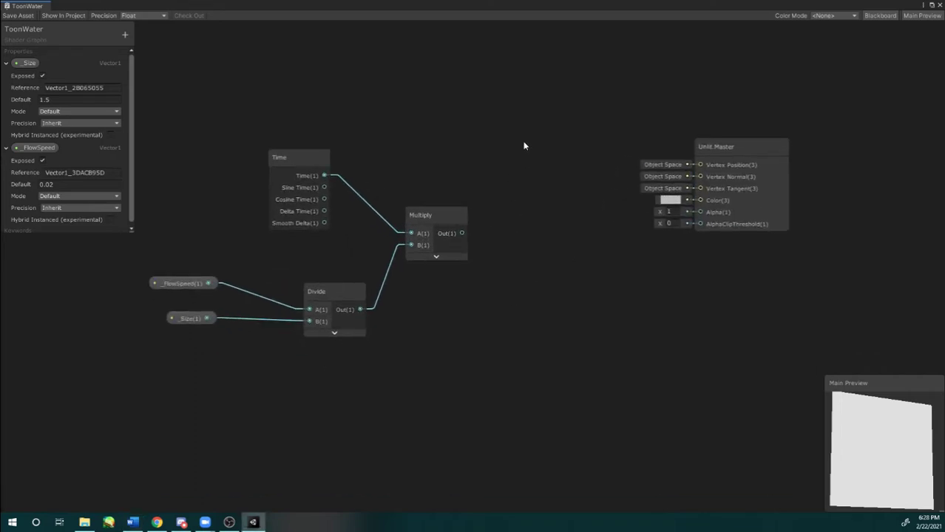
{"action": "key", "text": "space"}
{"action": "type", "text": "u"}
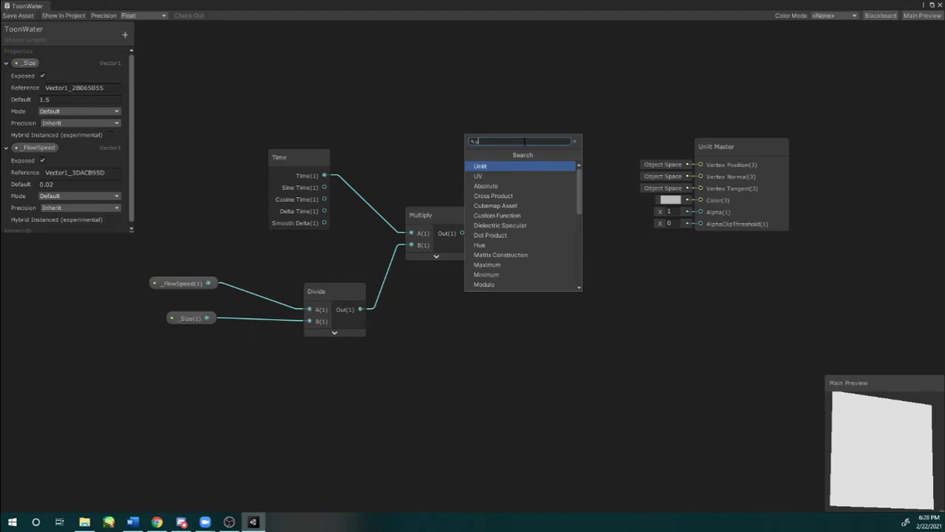
{"action": "left_click", "coordinate": [544, 176]}
{"action": "left_click_drag", "start_coordinate": [545, 176], "coordinate": [494, 130]}
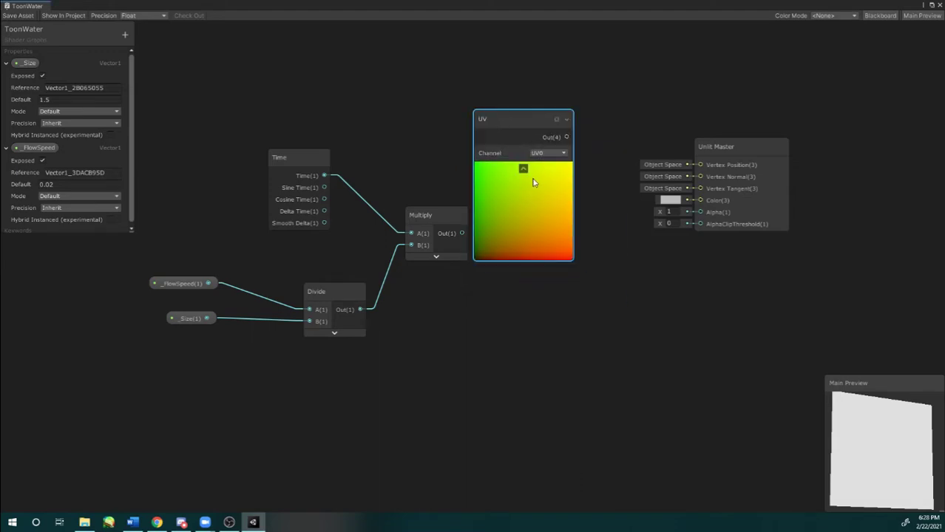
{"action": "left_click", "coordinate": [522, 167]}
{"action": "middle_click_drag", "start_coordinate": [620, 162], "coordinate": [604, 149]}
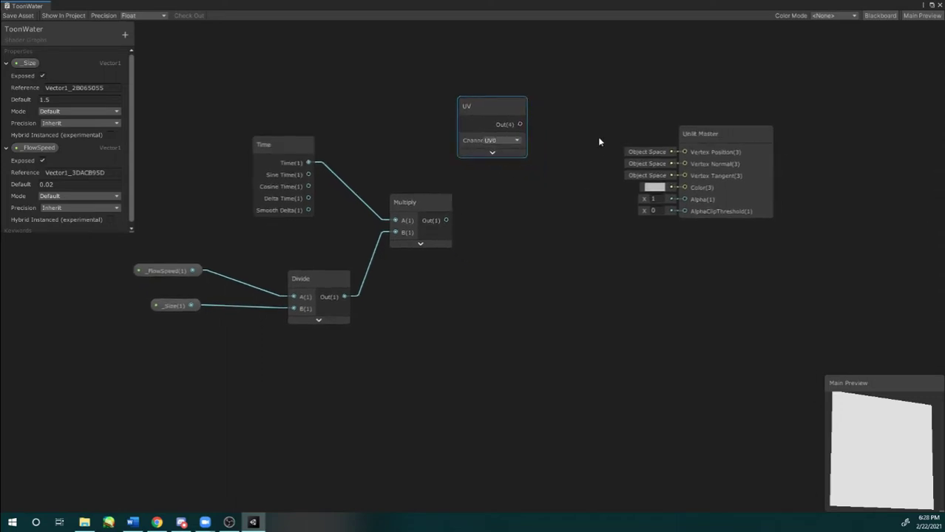
Step: Create an Add node fed by the UV output in input A and the Multiply output in input B
{"action": "left_click_drag", "start_coordinate": [698, 139], "coordinate": [798, 145]}
{"action": "left_click", "coordinate": [601, 207]}
{"action": "key", "text": "space"}
{"action": "type", "text": "add"}
{"action": "key", "text": "Return"}
{"action": "left_click_drag", "start_coordinate": [614, 231], "coordinate": [479, 192]}
{"action": "left_click_drag", "start_coordinate": [540, 186], "coordinate": [592, 188]}
{"action": "left_click_drag", "start_coordinate": [446, 220], "coordinate": [525, 219]}
{"action": "left_click_drag", "start_coordinate": [521, 126], "coordinate": [453, 100]}
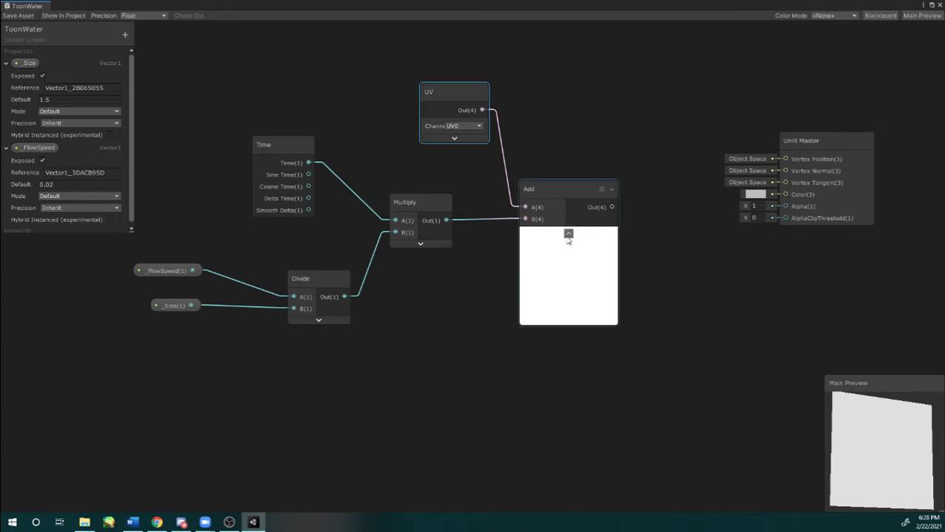
Step: Collapse the Add node's preview and space out the UV, Add and Unlit Master nodes
{"action": "left_click", "coordinate": [566, 235]}
{"action": "left_click_drag", "start_coordinate": [545, 188], "coordinate": [564, 193]}
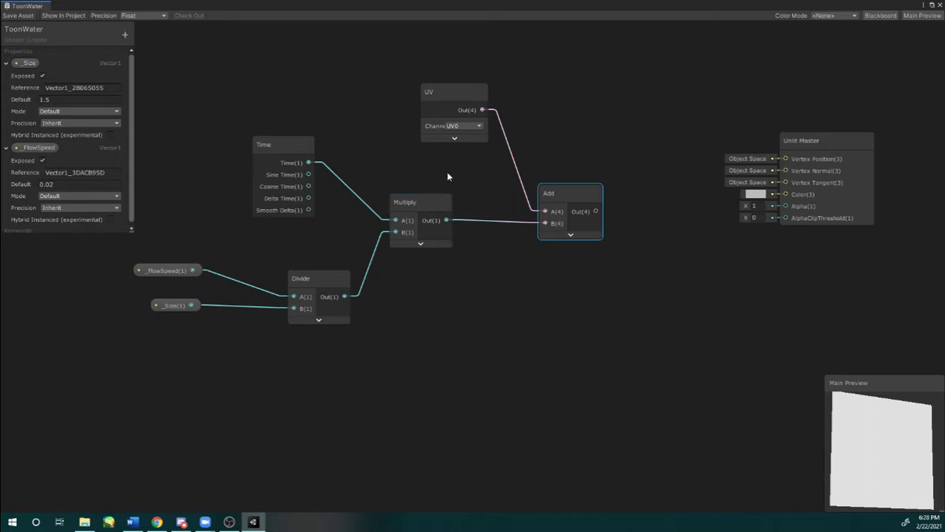
{"action": "left_click_drag", "start_coordinate": [438, 97], "coordinate": [425, 99]}
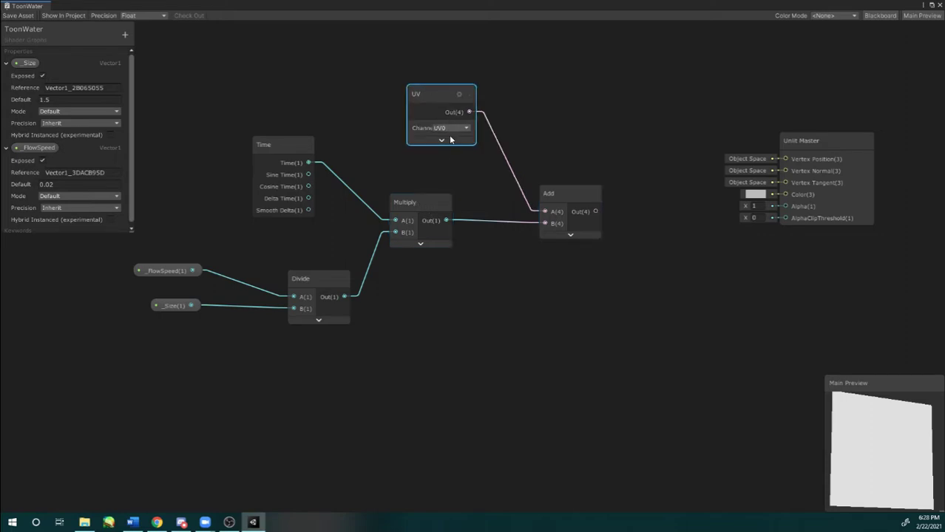
{"action": "left_click_drag", "start_coordinate": [558, 190], "coordinate": [552, 189]}
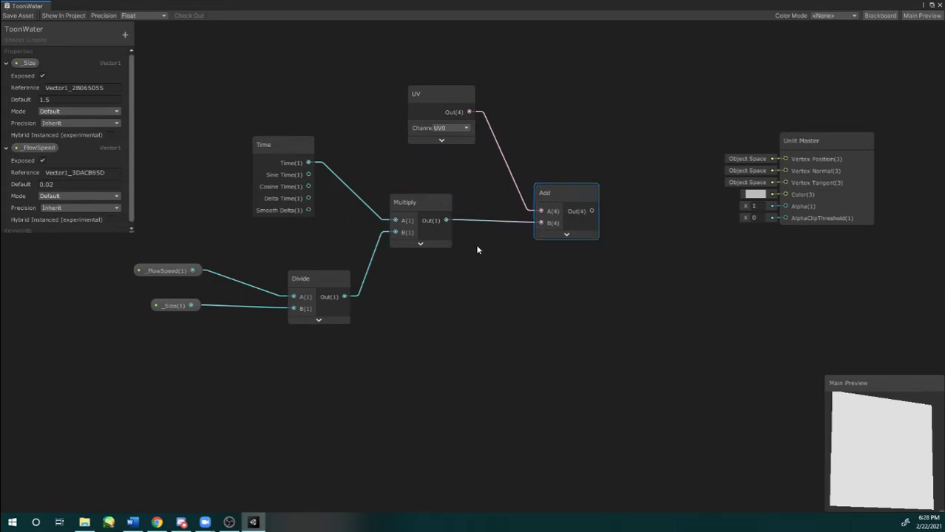
{"action": "middle_click_drag", "start_coordinate": [533, 273], "coordinate": [481, 255]}
{"action": "left_click_drag", "start_coordinate": [799, 112], "coordinate": [840, 91]}
{"action": "scroll", "coordinate": [18, 423], "scroll_direction": "down", "scroll_amount": 1}
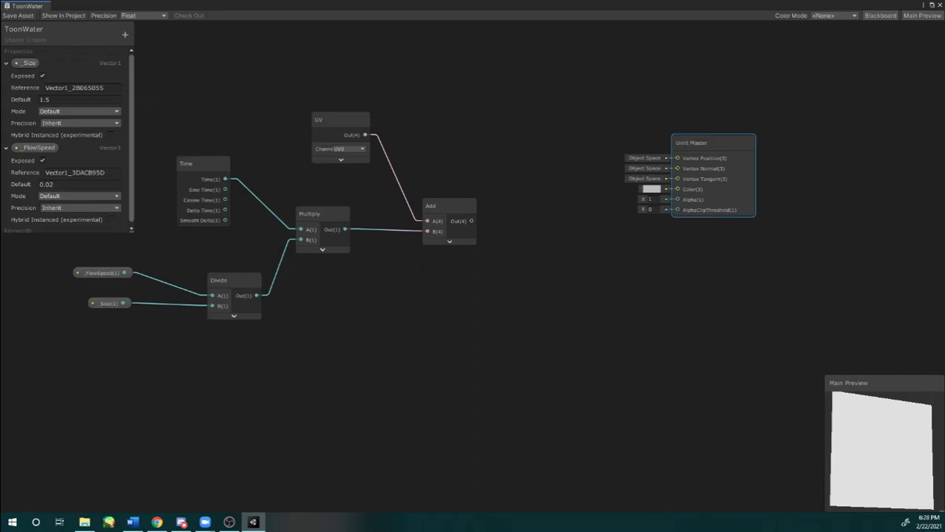
Step: Rotate the main preview to examine the shader's surface at a flatter angle
{"action": "middle_click_drag", "start_coordinate": [393, 470], "coordinate": [363, 403]}
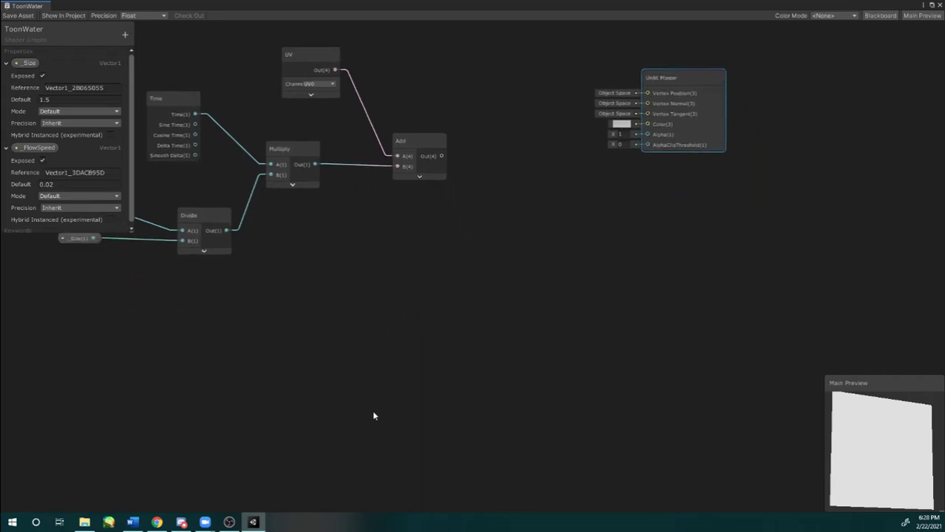
{"action": "middle_click_drag", "start_coordinate": [363, 278], "coordinate": [423, 342]}
{"action": "middle_click_drag", "start_coordinate": [394, 226], "coordinate": [404, 248]}
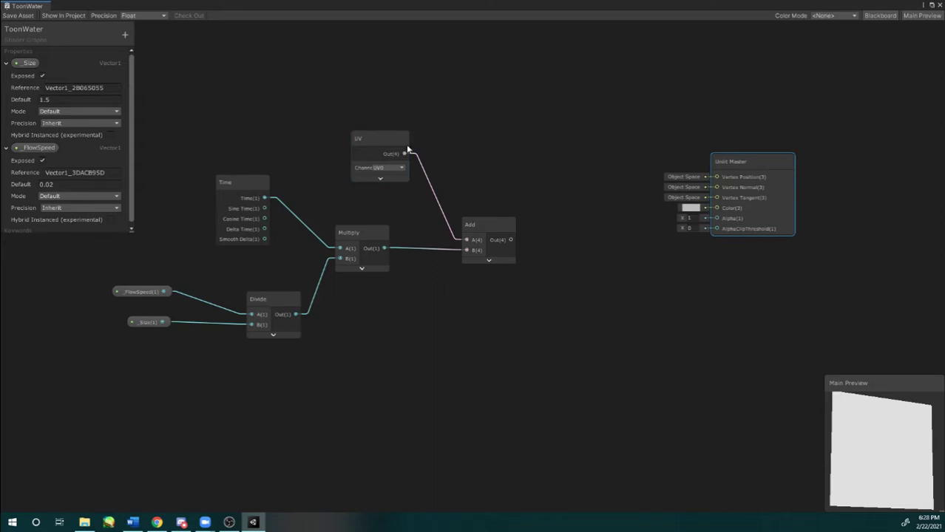
{"action": "left_click_drag", "start_coordinate": [870, 442], "coordinate": [858, 399]}
{"action": "left_click_drag", "start_coordinate": [889, 461], "coordinate": [830, 429]}
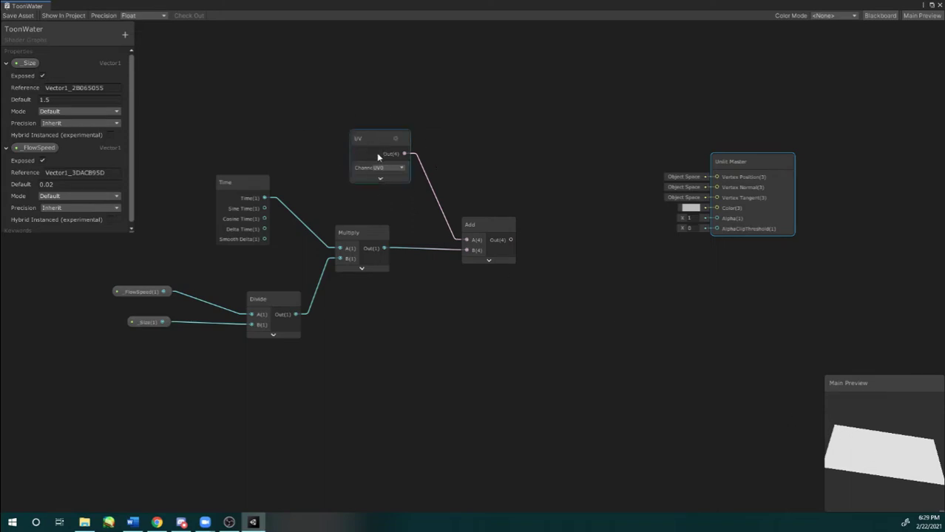
{"action": "middle_click_drag", "start_coordinate": [465, 181], "coordinate": [461, 172]}
{"action": "scroll", "coordinate": [536, 227], "scroll_direction": "up", "scroll_amount": 1}
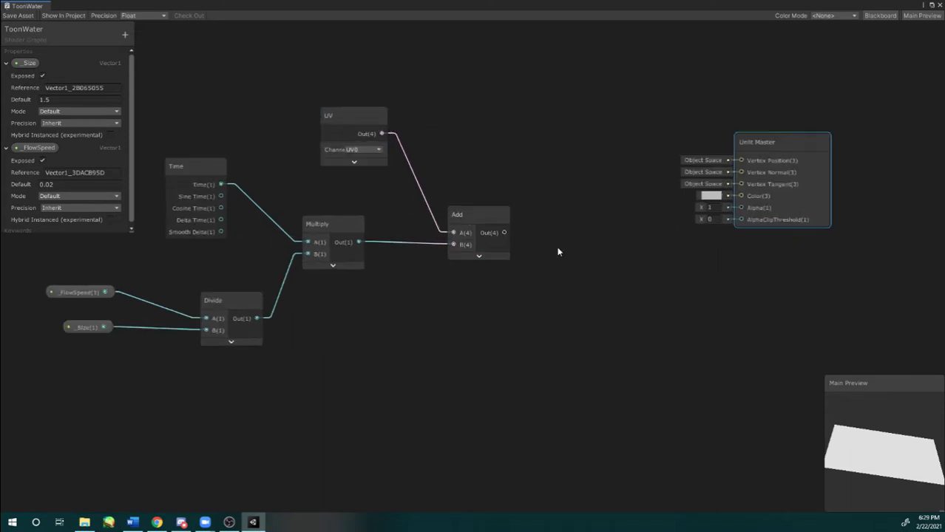
Step: Tidy the graph by nudging the Time node closer to the Multiply node and raising the Add node above the Multiply node's level
{"action": "middle_click_drag", "start_coordinate": [548, 252], "coordinate": [516, 246]}
{"action": "scroll", "coordinate": [513, 245], "scroll_direction": "down", "scroll_amount": 1}
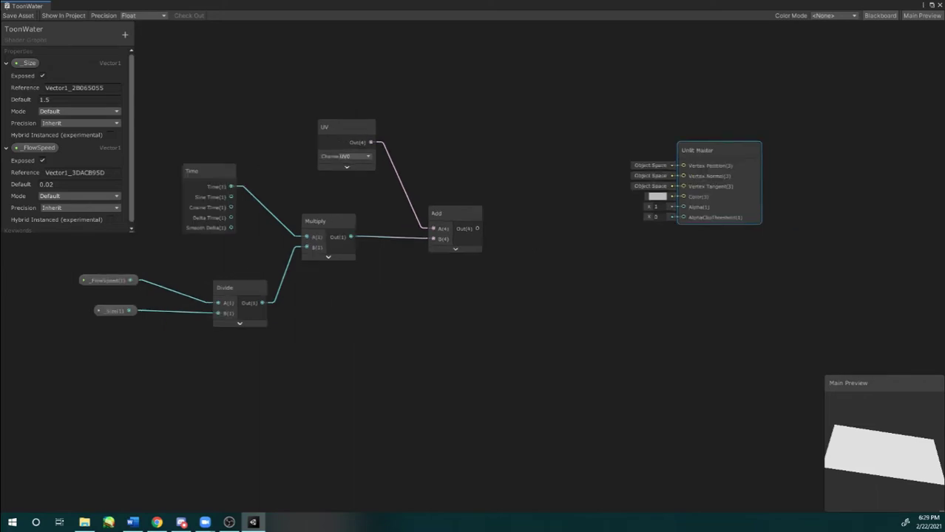
{"action": "middle_click_drag", "start_coordinate": [467, 285], "coordinate": [492, 307]}
{"action": "left_click", "coordinate": [471, 243]}
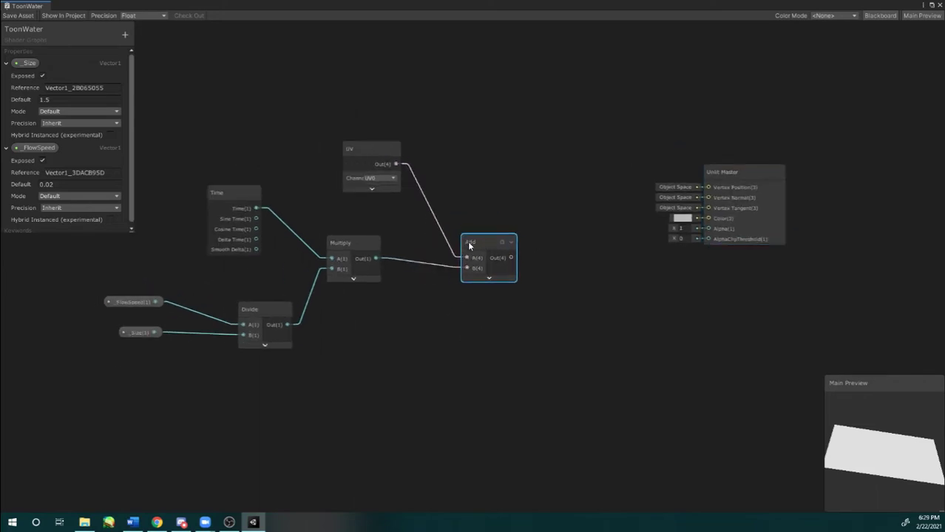
{"action": "middle_click_drag", "start_coordinate": [373, 267], "coordinate": [407, 257]}
{"action": "left_click", "coordinate": [260, 188]}
{"action": "left_click_drag", "start_coordinate": [260, 188], "coordinate": [265, 190]}
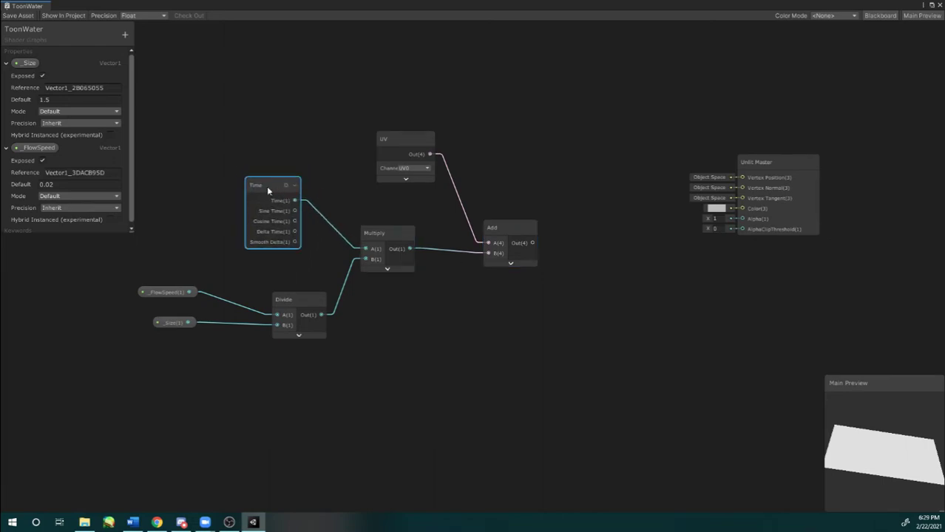
{"action": "left_click_drag", "start_coordinate": [266, 187], "coordinate": [271, 196]}
{"action": "left_click_drag", "start_coordinate": [500, 228], "coordinate": [508, 202]}
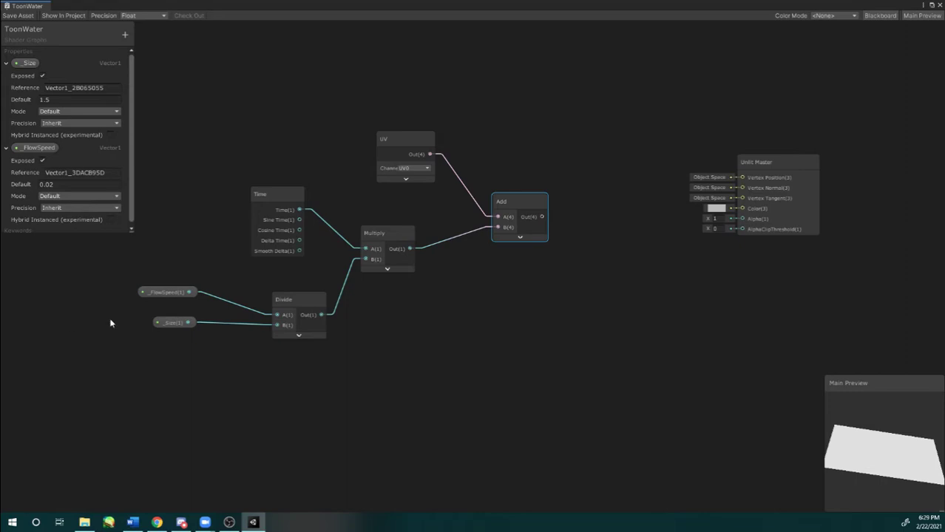
Step: Move the Unlit Master node farther away from the Add node to make room for more nodes between them
{"action": "middle_click_drag", "start_coordinate": [422, 262], "coordinate": [371, 237]}
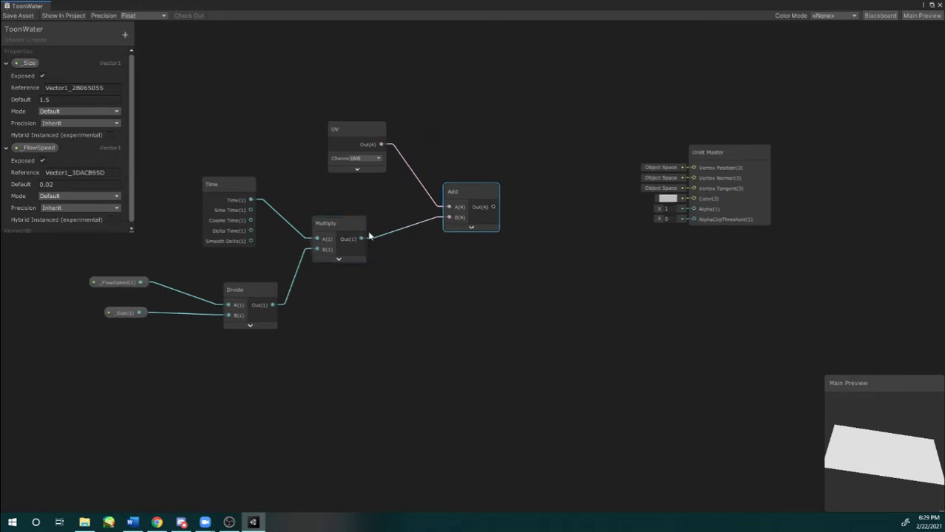
{"action": "middle_click_drag", "start_coordinate": [450, 244], "coordinate": [333, 266]}
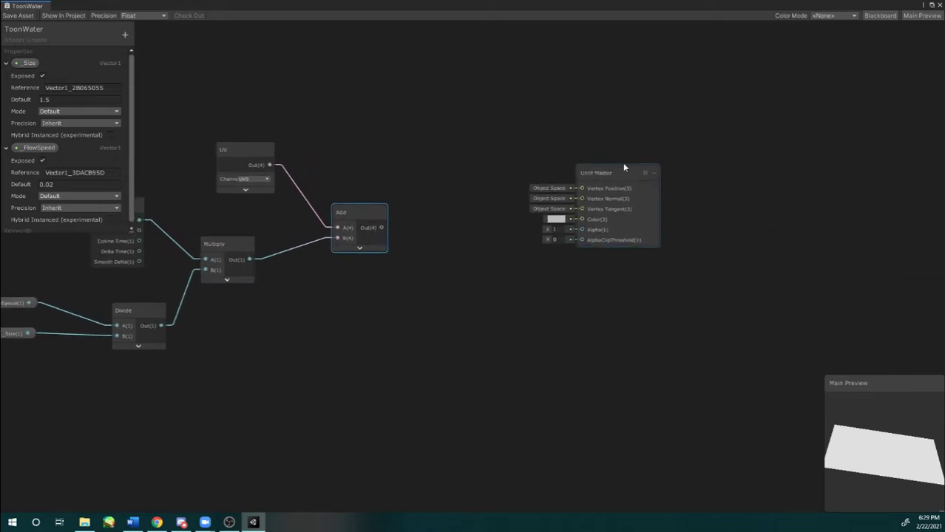
{"action": "left_click_drag", "start_coordinate": [612, 171], "coordinate": [795, 139]}
Step: Create a second Multiply node fed by the Add output in input A and a new _Size property node in input B
{"action": "left_click", "coordinate": [436, 302]}
{"action": "middle_click_drag", "start_coordinate": [436, 299], "coordinate": [431, 241]}
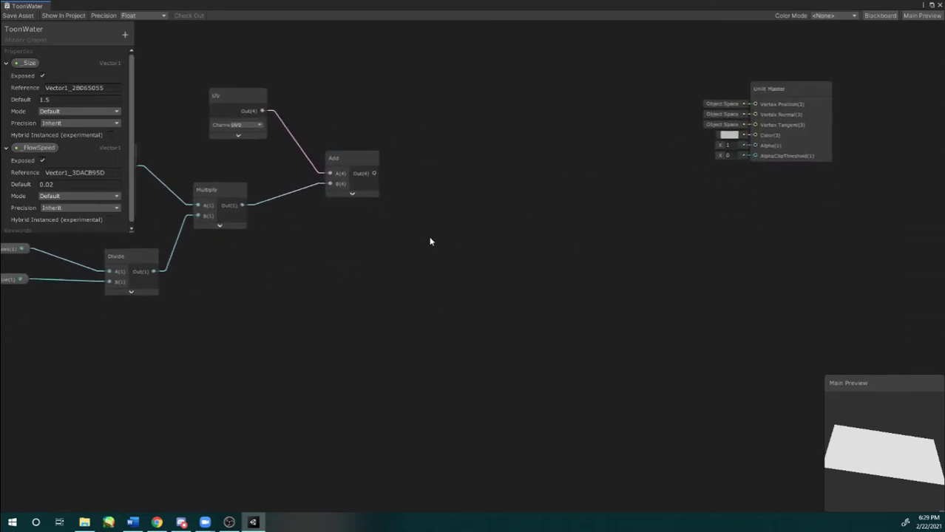
{"action": "key", "text": "space"}
{"action": "type", "text": "multiply"}
{"action": "key", "text": "Return"}
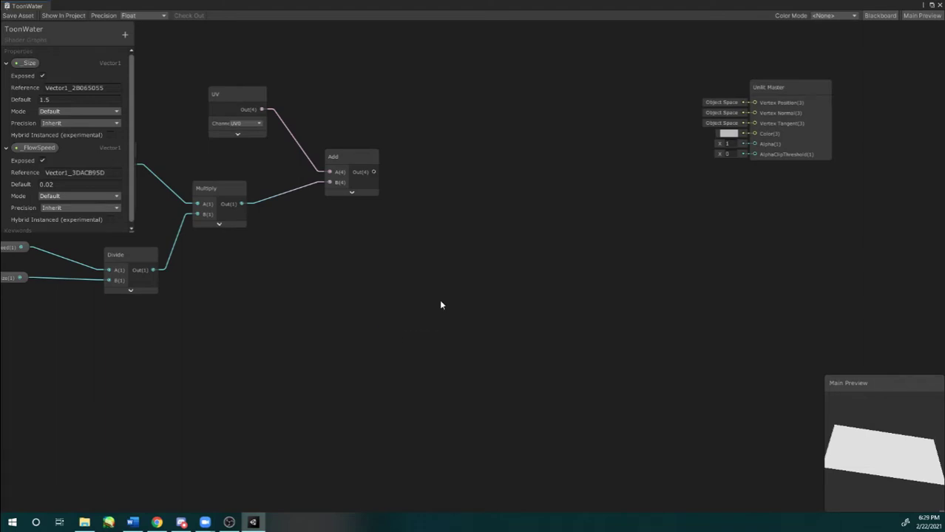
{"action": "left_click_drag", "start_coordinate": [447, 317], "coordinate": [446, 262]}
{"action": "left_click_drag", "start_coordinate": [28, 63], "coordinate": [331, 345]}
{"action": "left_click_drag", "start_coordinate": [373, 172], "coordinate": [430, 283]}
{"action": "left_click_drag", "start_coordinate": [368, 346], "coordinate": [442, 292]}
Step: Raise the new Multiply node slightly and collapse its preview
{"action": "middle_click_drag", "start_coordinate": [509, 213], "coordinate": [369, 202]}
{"action": "left_click", "coordinate": [323, 234]}
{"action": "left_click_drag", "start_coordinate": [323, 234], "coordinate": [323, 209]}
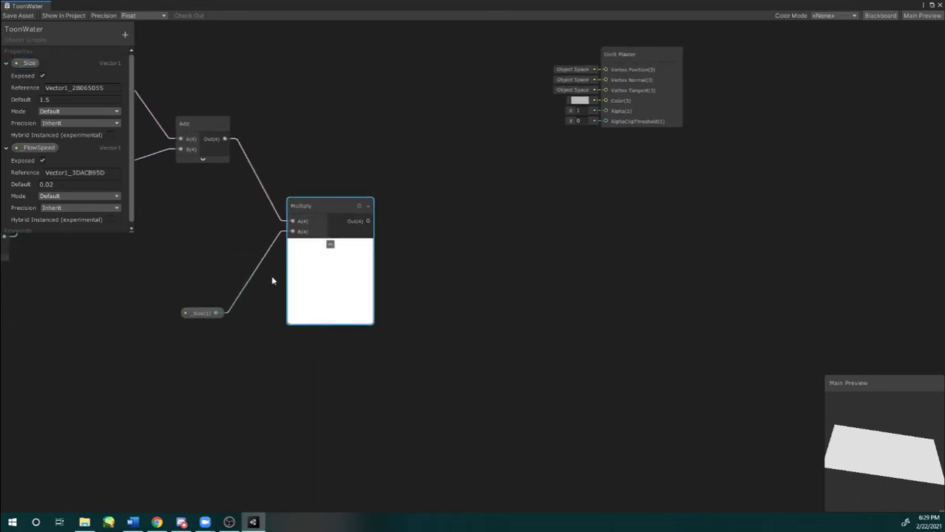
{"action": "left_click", "coordinate": [329, 244]}
{"action": "middle_click_drag", "start_coordinate": [428, 196], "coordinate": [402, 205]}
{"action": "left_click", "coordinate": [402, 205]}
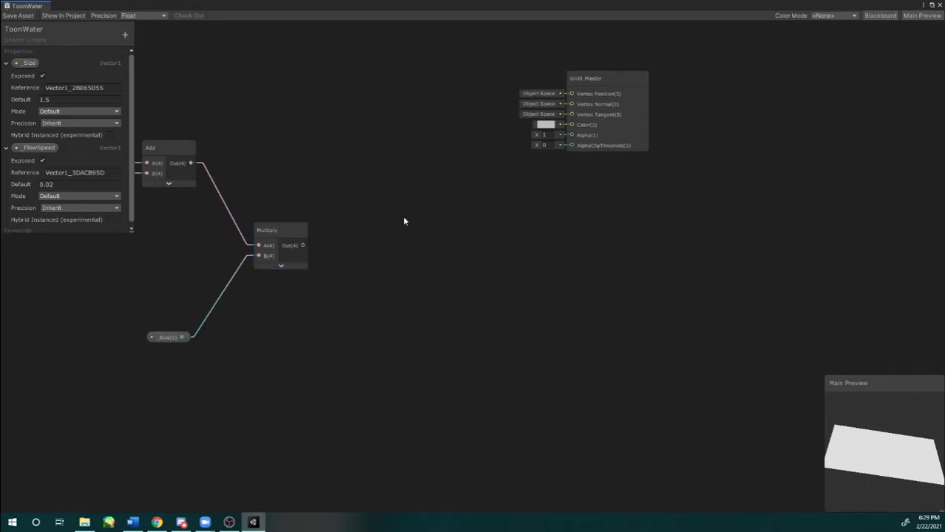
Step: Create a Sample Texture 2D node and feed the second Multiply node's output into its UV input
{"action": "middle_click_drag", "start_coordinate": [403, 196], "coordinate": [398, 158]}
{"action": "key", "text": "space"}
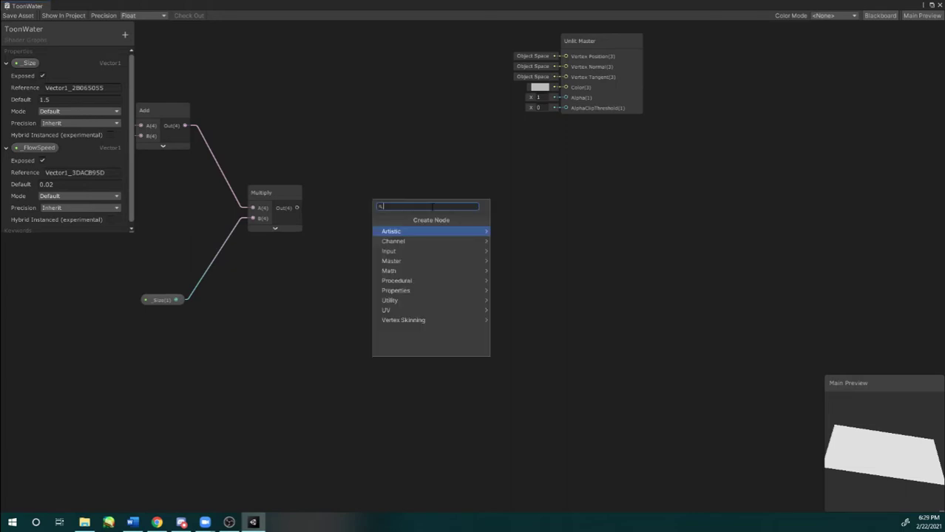
{"action": "type", "text": "ss"}
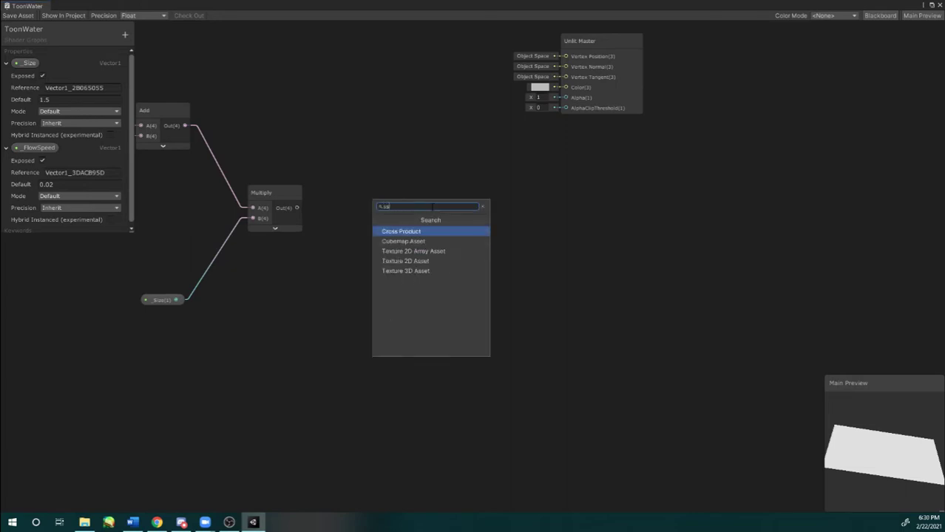
{"action": "key", "text": "BackSpace"}
{"action": "type", "text": "am"}
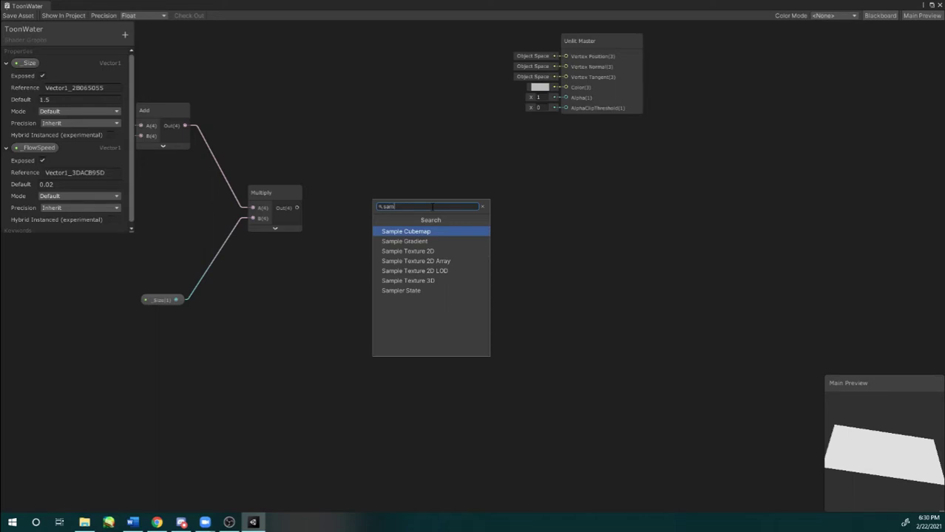
{"action": "key", "text": "Down"}
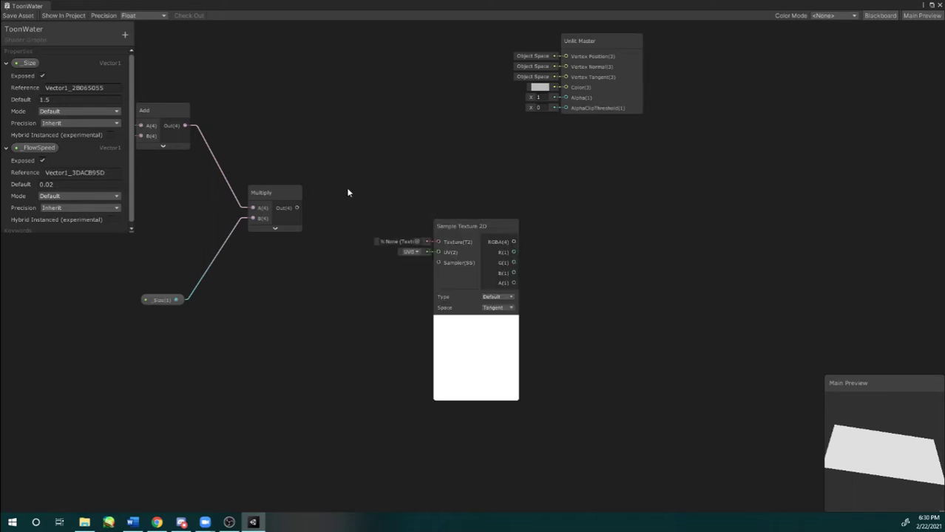
{"action": "left_click_drag", "start_coordinate": [297, 209], "coordinate": [434, 252]}
Step: Place the Sample Texture 2D node level with the second Multiply node and move the Unlit Master node farther up and away
{"action": "middle_click_drag", "start_coordinate": [438, 204], "coordinate": [423, 177]}
{"action": "left_click", "coordinate": [429, 194]}
{"action": "left_click_drag", "start_coordinate": [429, 194], "coordinate": [386, 155]}
{"action": "middle_click_drag", "start_coordinate": [393, 118], "coordinate": [511, 216]}
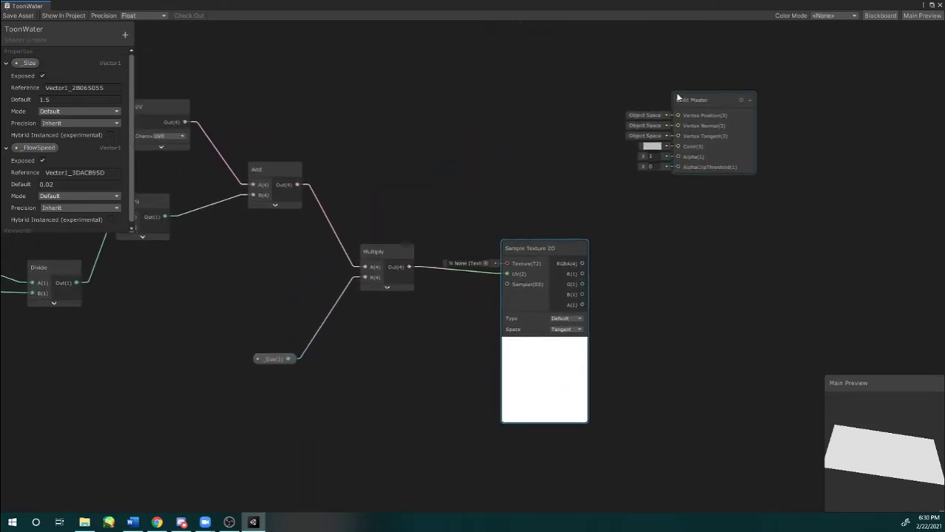
{"action": "scroll", "coordinate": [553, 179], "scroll_direction": "up", "scroll_amount": 1}
{"action": "middle_click_drag", "start_coordinate": [571, 176], "coordinate": [597, 166]}
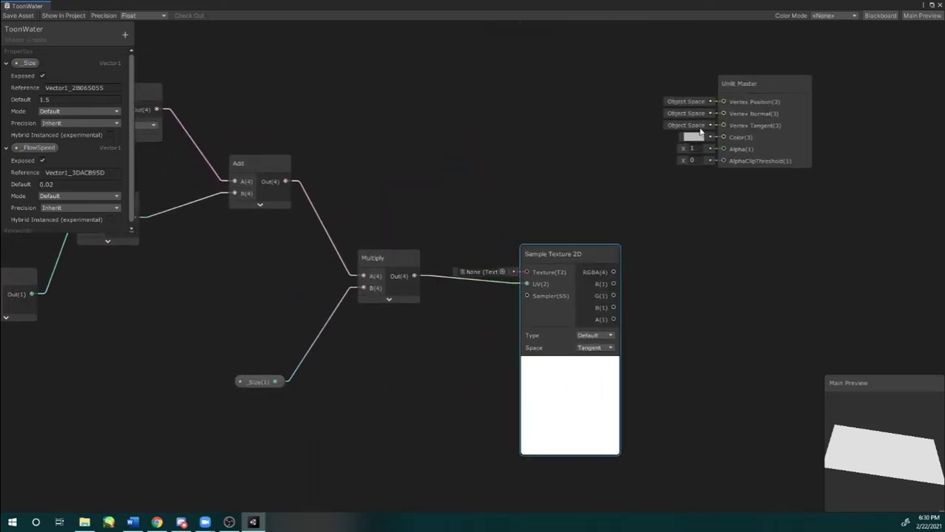
{"action": "left_click_drag", "start_coordinate": [748, 79], "coordinate": [809, 54]}
{"action": "middle_click_drag", "start_coordinate": [579, 165], "coordinate": [575, 153]}
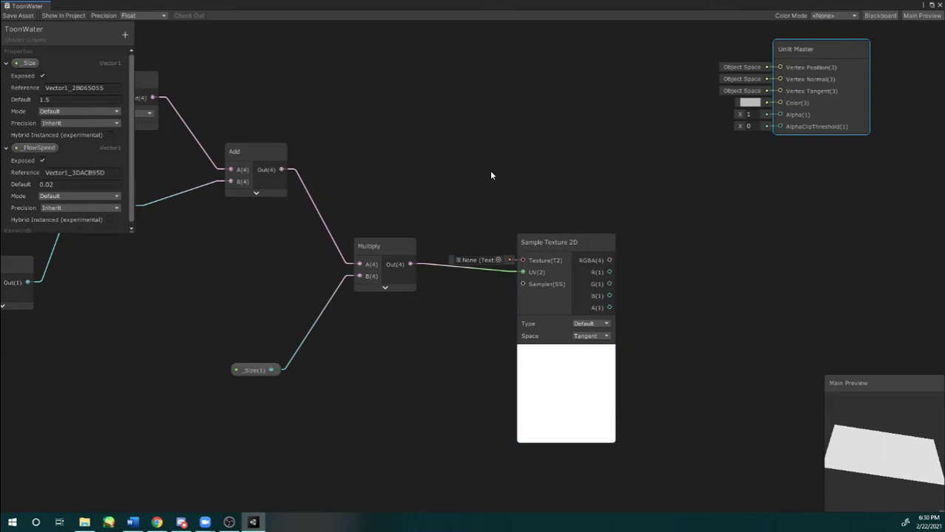
Step: Add an exposed Texture2D property to the graph and name it _FoamTexture
{"action": "scroll", "coordinate": [491, 175], "scroll_direction": "down", "scroll_amount": 1}
{"action": "scroll", "coordinate": [96, 131], "scroll_direction": "down", "scroll_amount": 1}
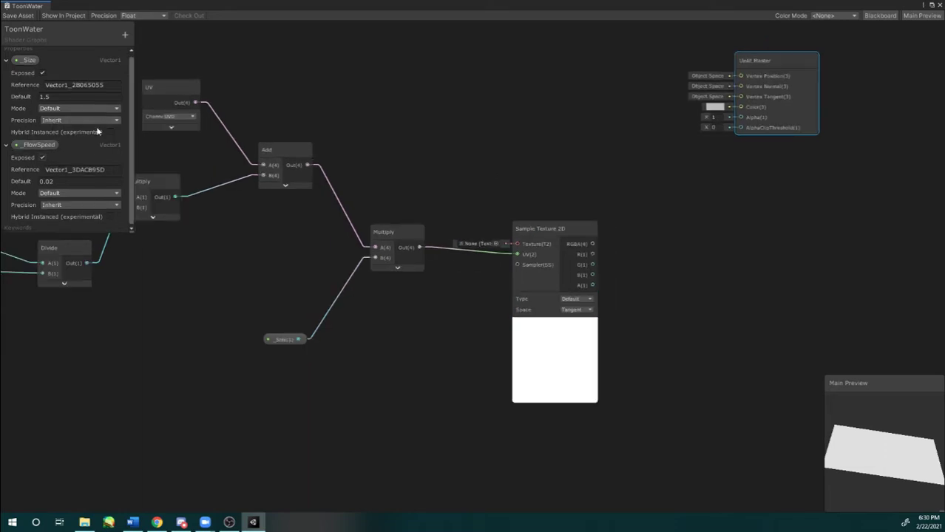
{"action": "left_click", "coordinate": [125, 35]}
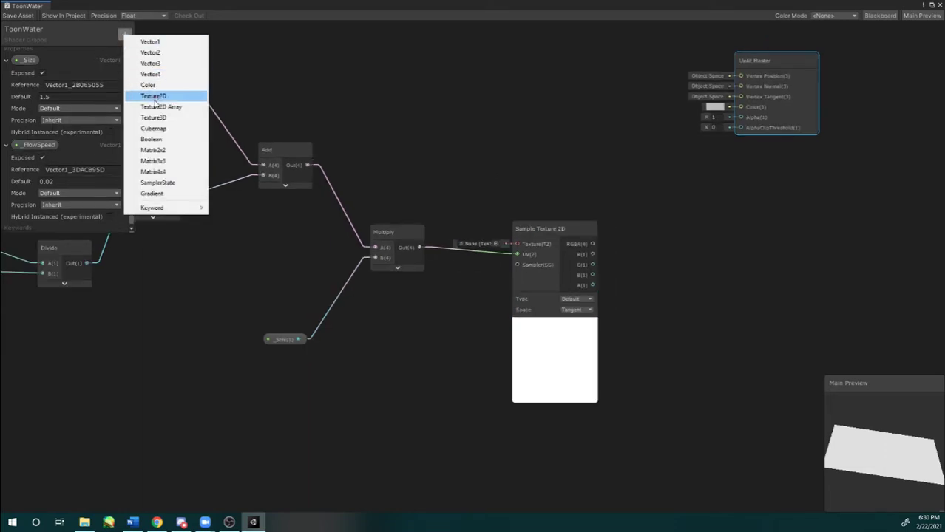
{"action": "left_click", "coordinate": [154, 96]}
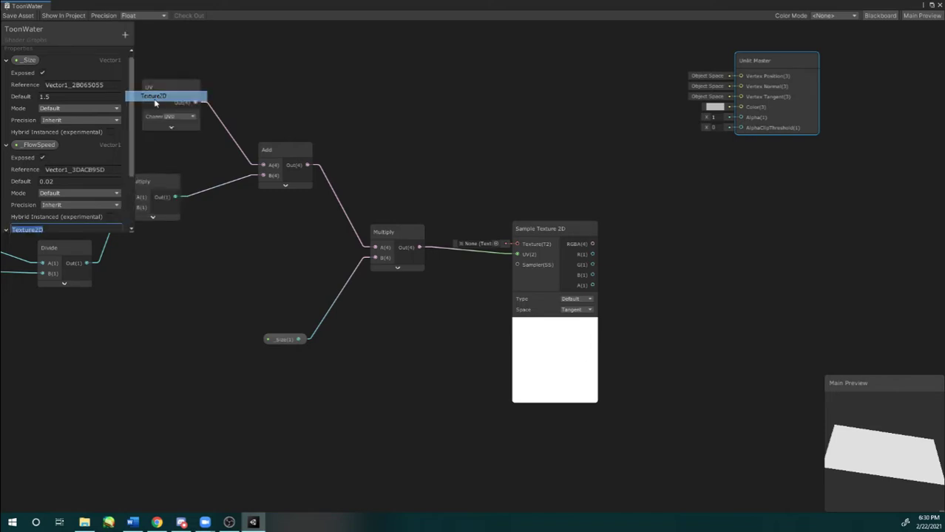
{"action": "scroll", "coordinate": [51, 132], "scroll_direction": "down", "scroll_amount": 2}
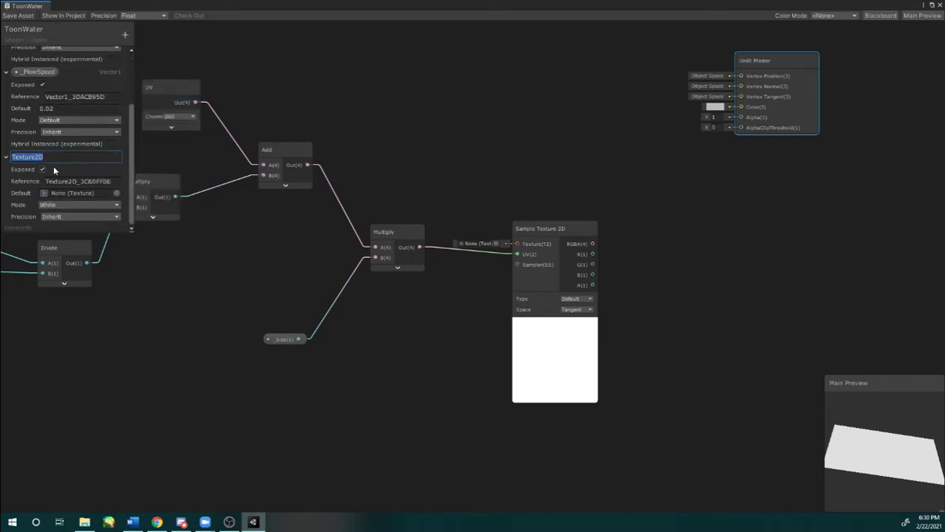
{"action": "type", "text": "Foam"}
{"action": "type", "text": "_"}
{"action": "left_click", "coordinate": [16, 179]}
Step: Assign the Voronoi texture as the default of the _FoamTexture property
{"action": "left_click", "coordinate": [116, 194]}
{"action": "left_click", "coordinate": [116, 193]}
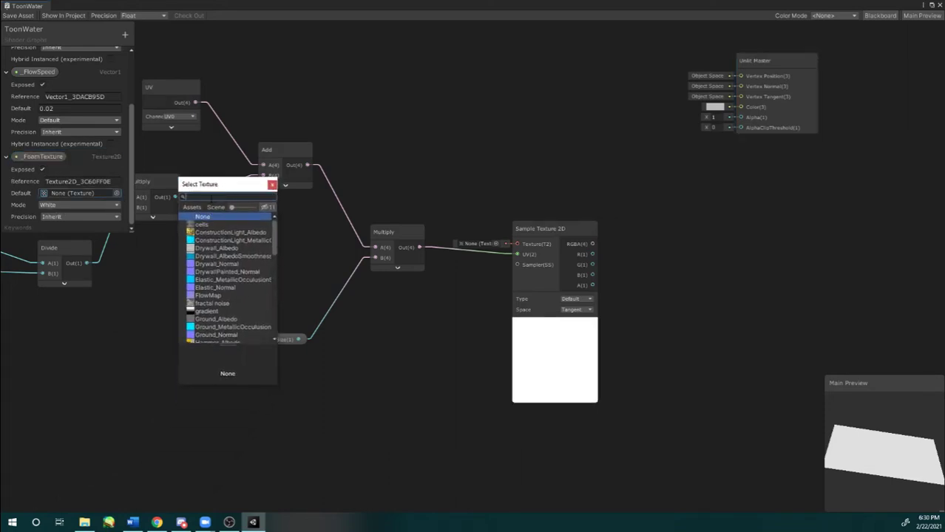
{"action": "scroll", "coordinate": [220, 314], "scroll_direction": "down", "scroll_amount": 1}
{"action": "scroll", "coordinate": [220, 314], "scroll_direction": "down", "scroll_amount": 3}
{"action": "scroll", "coordinate": [217, 306], "scroll_direction": "down", "scroll_amount": 5}
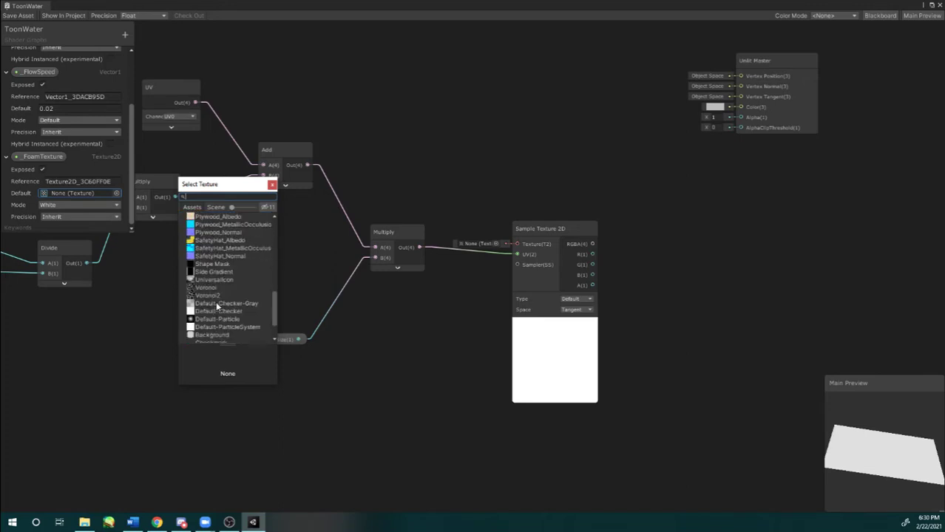
{"action": "scroll", "coordinate": [214, 288], "scroll_direction": "down", "scroll_amount": 2}
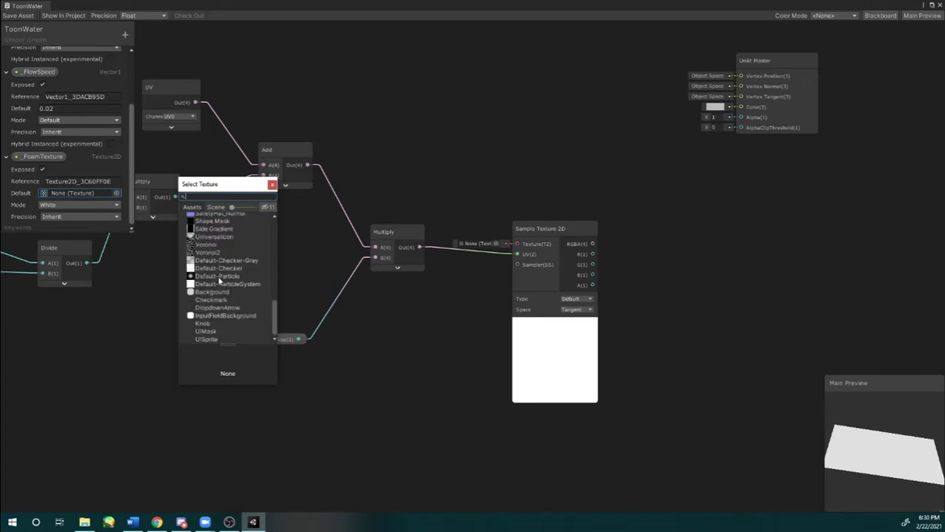
{"action": "left_click", "coordinate": [210, 246]}
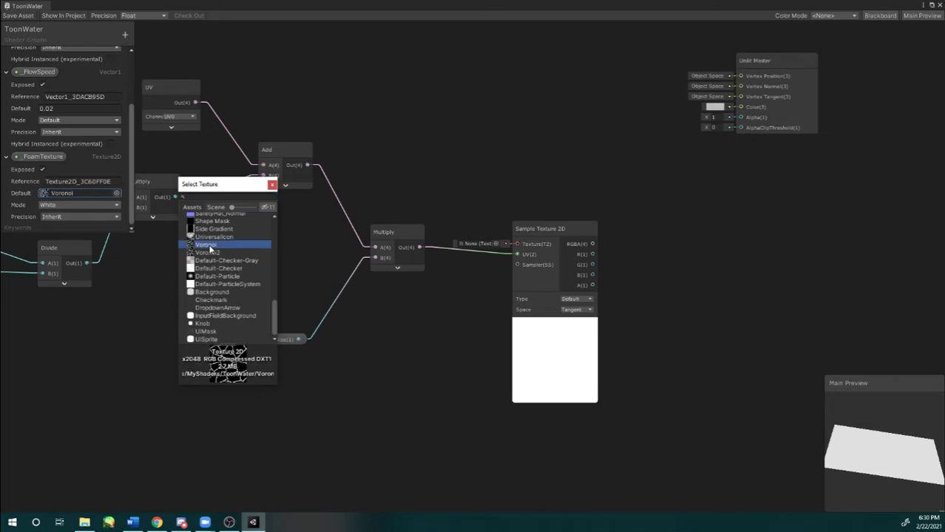
{"action": "double_click", "coordinate": [220, 244]}
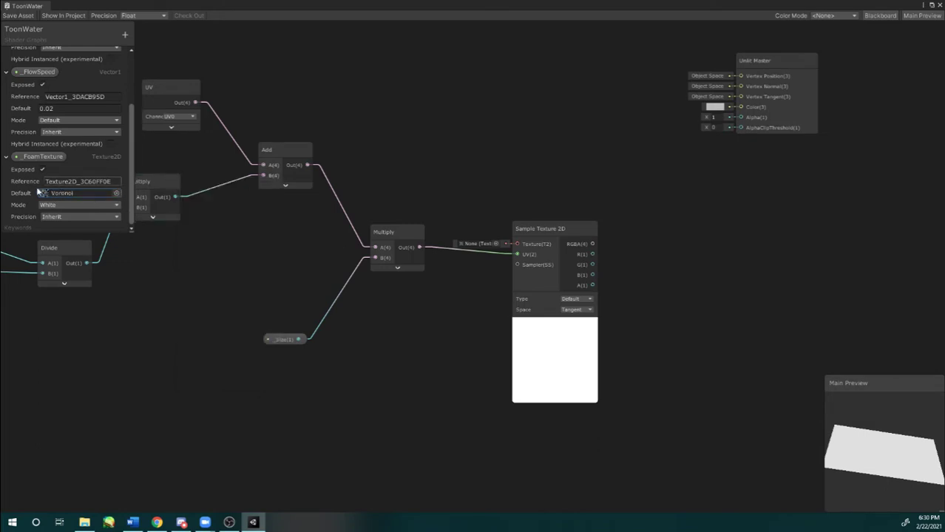
Step: Reopen the texture choices for the _FoamTexture default and pick Voronoi again
{"action": "left_click", "coordinate": [117, 193]}
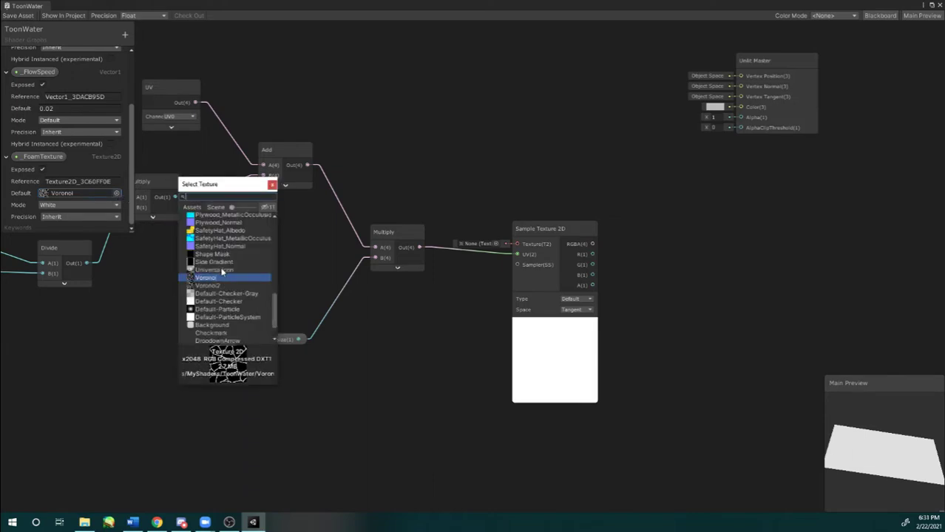
{"action": "double_click", "coordinate": [220, 279]}
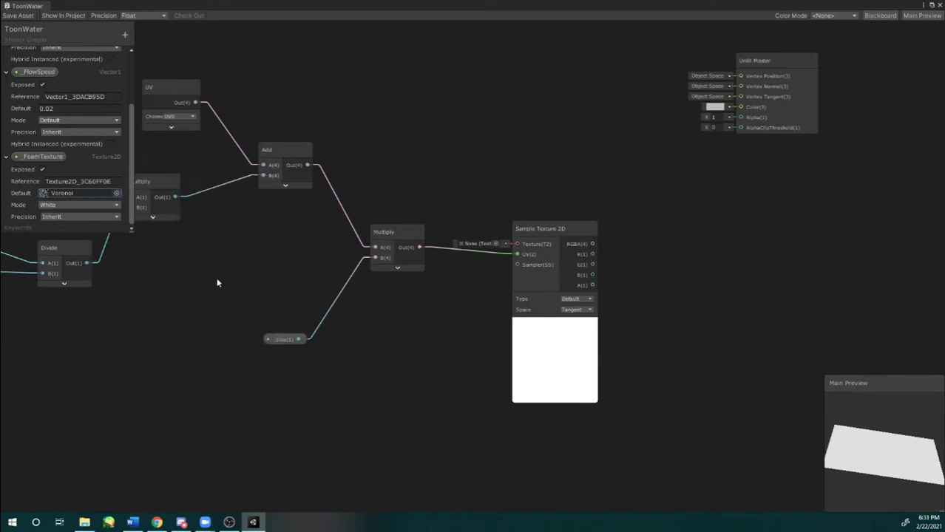
{"action": "left_click", "coordinate": [117, 194]}
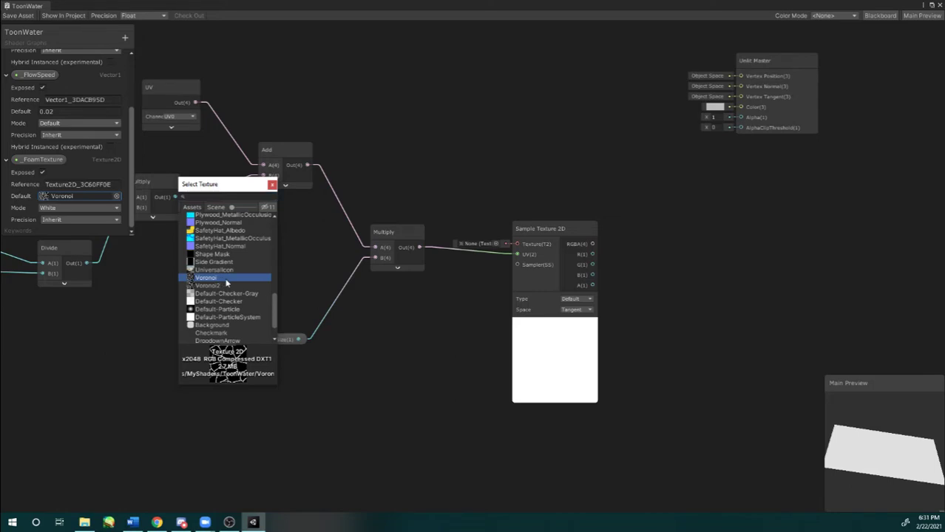
{"action": "double_click", "coordinate": [228, 279]}
{"action": "scroll", "coordinate": [660, 190], "scroll_direction": "down", "scroll_amount": 2}
{"action": "scroll", "coordinate": [468, 133], "scroll_direction": "up", "scroll_amount": 3}
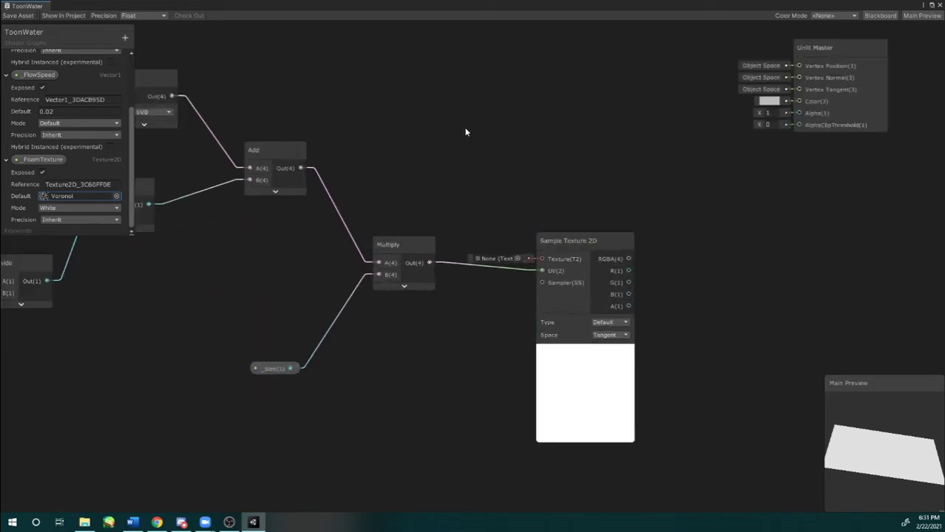
{"action": "middle_click_drag", "start_coordinate": [320, 116], "coordinate": [427, 126]}
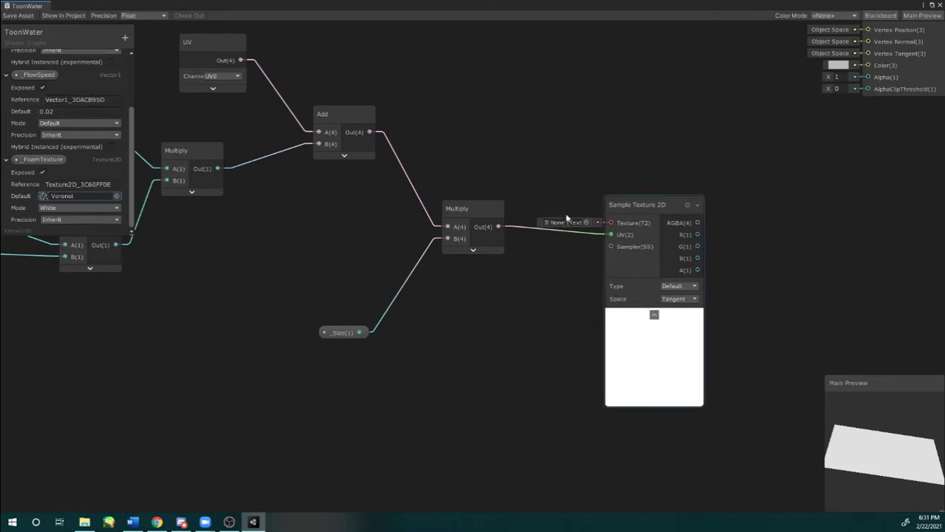
{"action": "left_click_drag", "start_coordinate": [539, 220], "coordinate": [538, 200]}
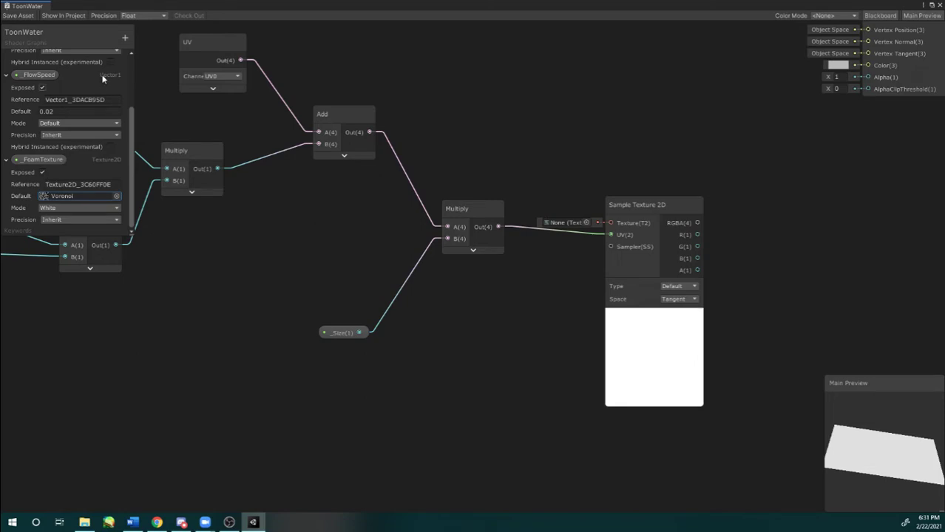
Step: Review the Texture2D entry among the property types and the texture choices for the _FoamTexture default
{"action": "left_click", "coordinate": [125, 38]}
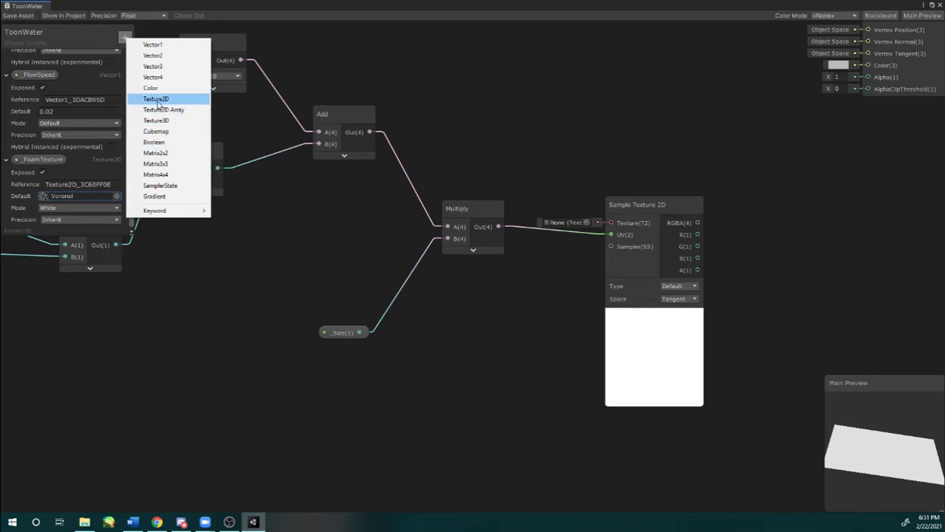
{"action": "left_click", "coordinate": [46, 164]}
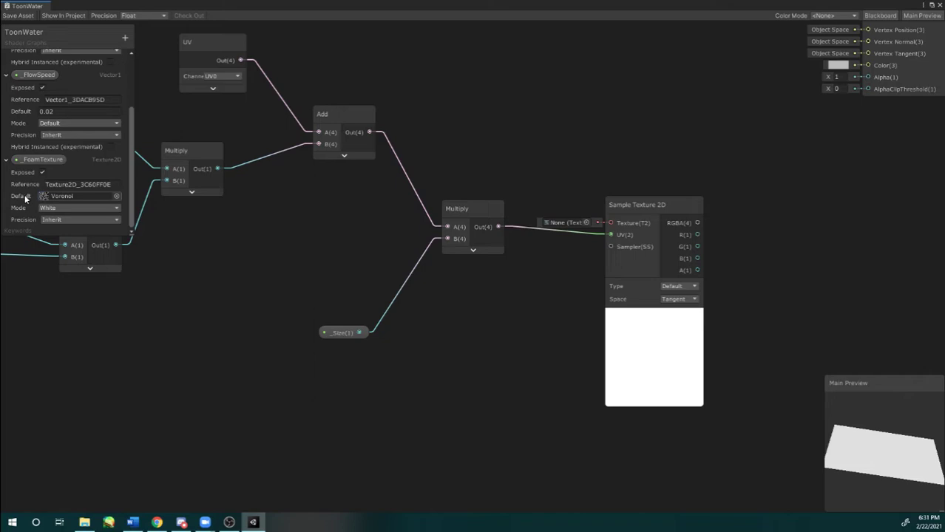
{"action": "left_click", "coordinate": [116, 197]}
{"action": "left_click_drag", "start_coordinate": [214, 188], "coordinate": [238, 176]}
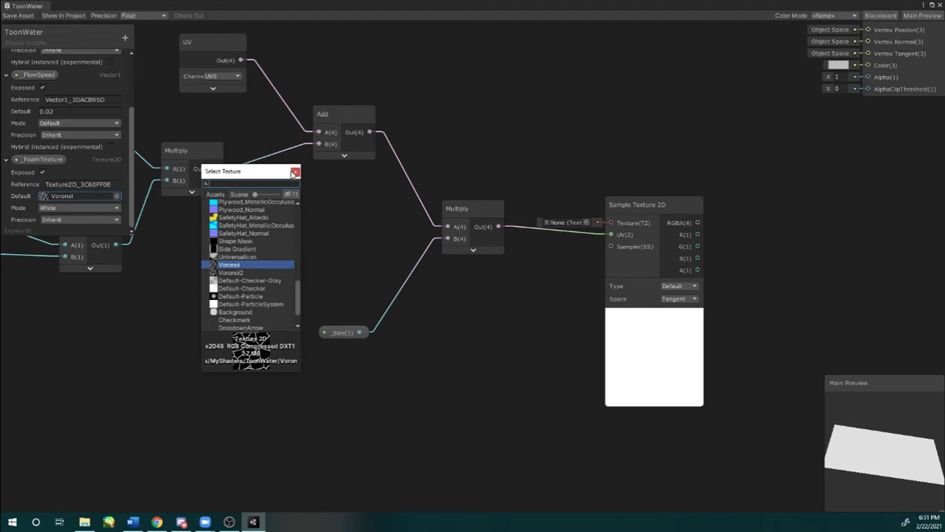
Step: Assign the project's Voronoi and Voronoi2 texture assets alternately as the _FoamTexture default, finishing with Voronoi
{"action": "left_click", "coordinate": [294, 173]}
{"action": "left_click_drag", "start_coordinate": [253, 5], "coordinate": [405, 47]}
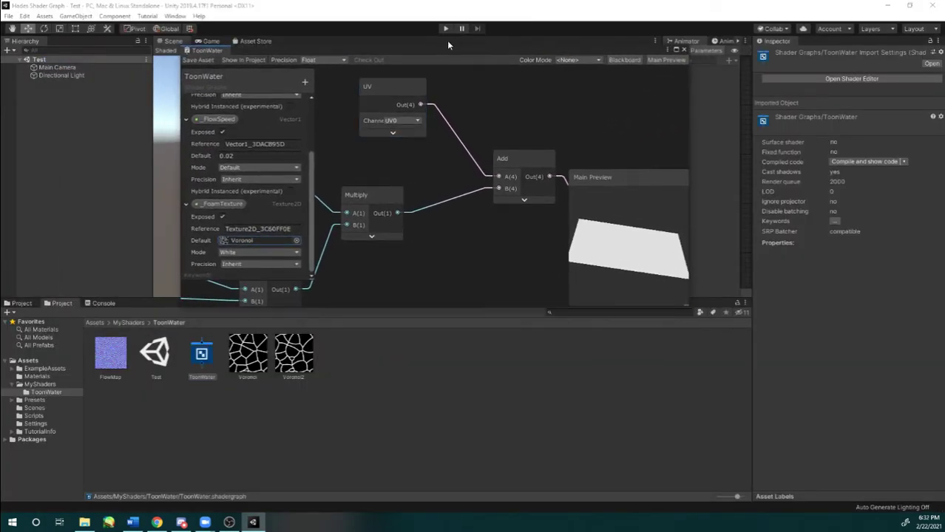
{"action": "left_click_drag", "start_coordinate": [444, 52], "coordinate": [486, 38]}
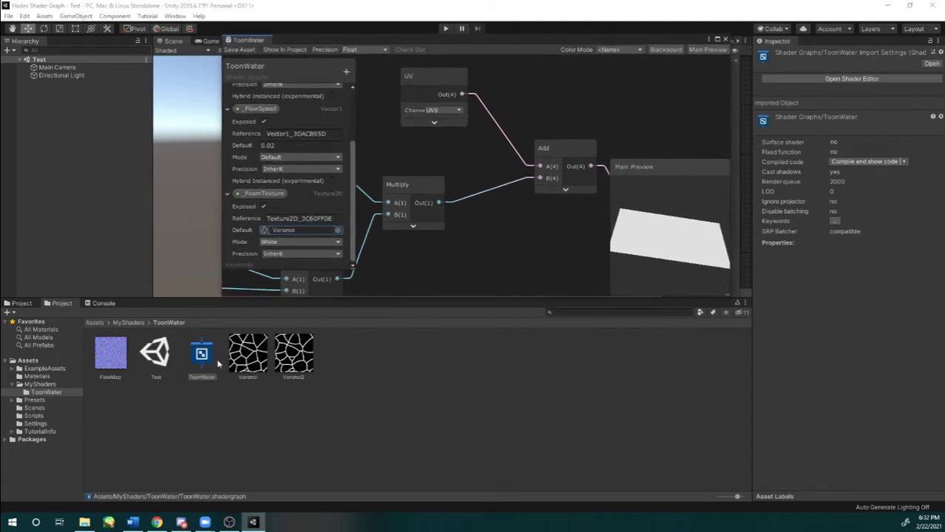
{"action": "left_click_drag", "start_coordinate": [248, 360], "coordinate": [299, 232]}
{"action": "left_click_drag", "start_coordinate": [280, 355], "coordinate": [299, 232]}
{"action": "left_click_drag", "start_coordinate": [250, 353], "coordinate": [300, 233]}
{"action": "left_click_drag", "start_coordinate": [281, 357], "coordinate": [308, 231]}
{"action": "left_click_drag", "start_coordinate": [507, 45], "coordinate": [419, 42]}
{"action": "left_click_drag", "start_coordinate": [251, 358], "coordinate": [229, 232]}
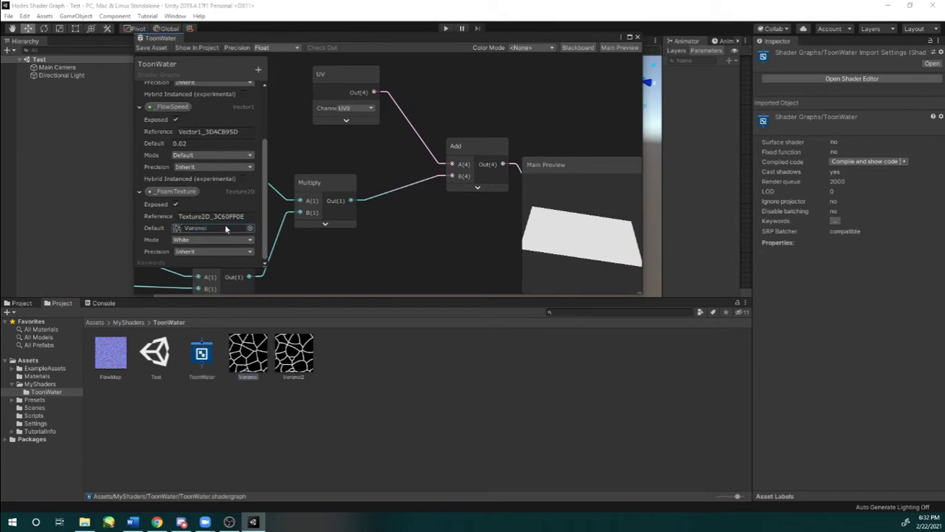
{"action": "left_click", "coordinate": [629, 37]}
Step: Move the Sample Texture 2D node farther away from the Multiply node that feeds its UV input
{"action": "scroll", "coordinate": [416, 141], "scroll_direction": "up", "scroll_amount": 3}
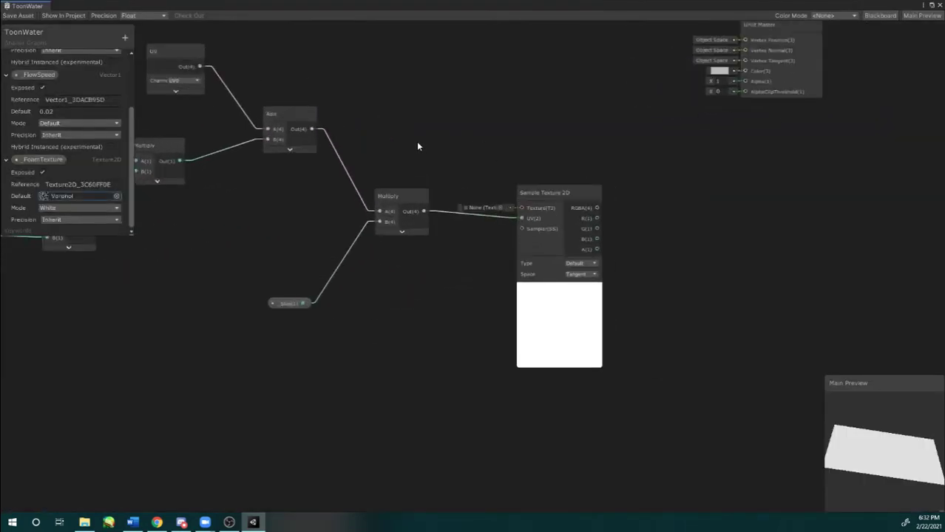
{"action": "left_click_drag", "start_coordinate": [578, 204], "coordinate": [626, 177]}
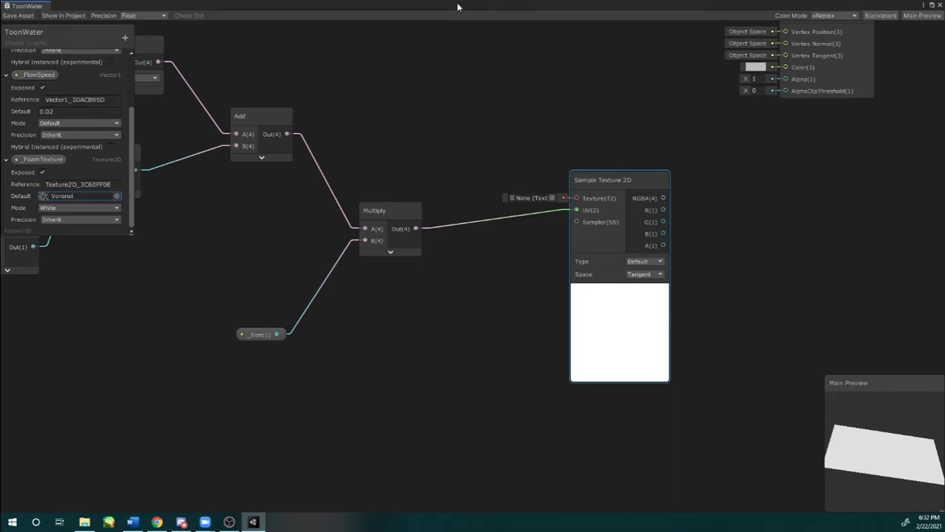
{"action": "double_click", "coordinate": [458, 7]}
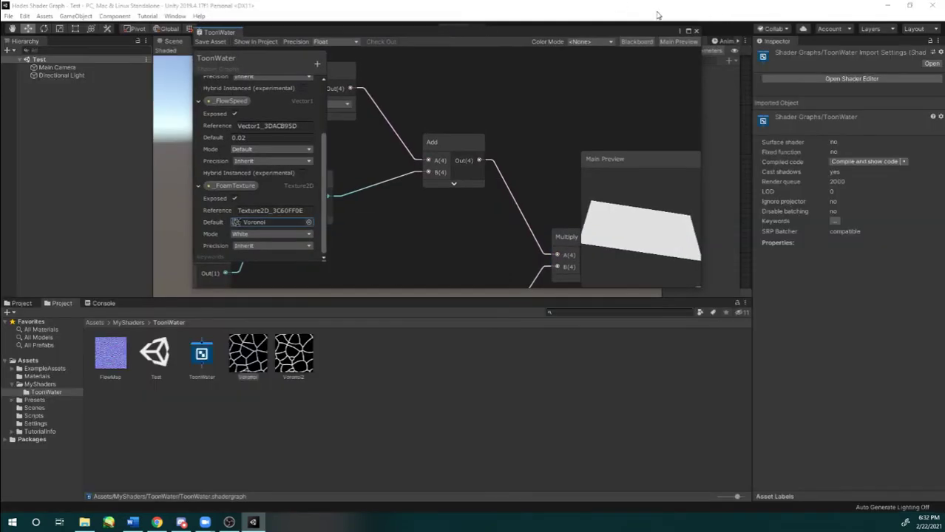
{"action": "left_click", "coordinate": [687, 32]}
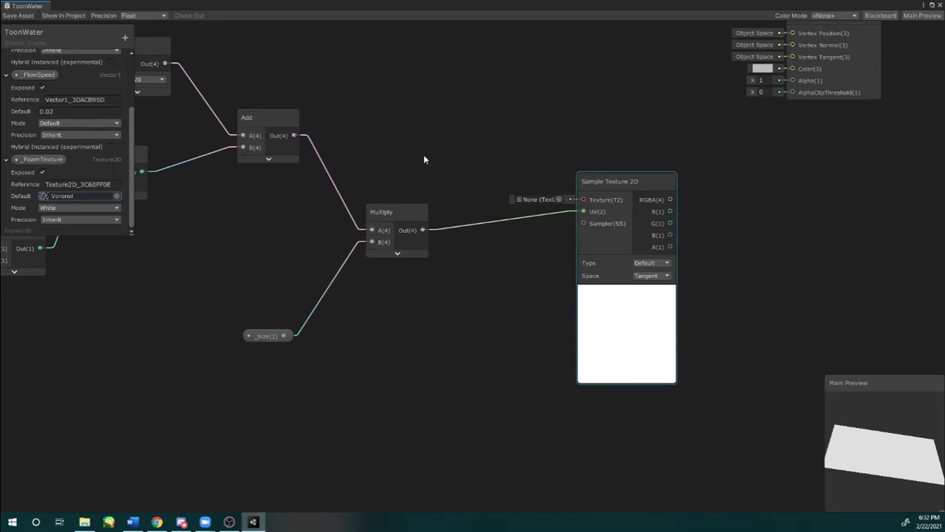
{"action": "left_click", "coordinate": [125, 38]}
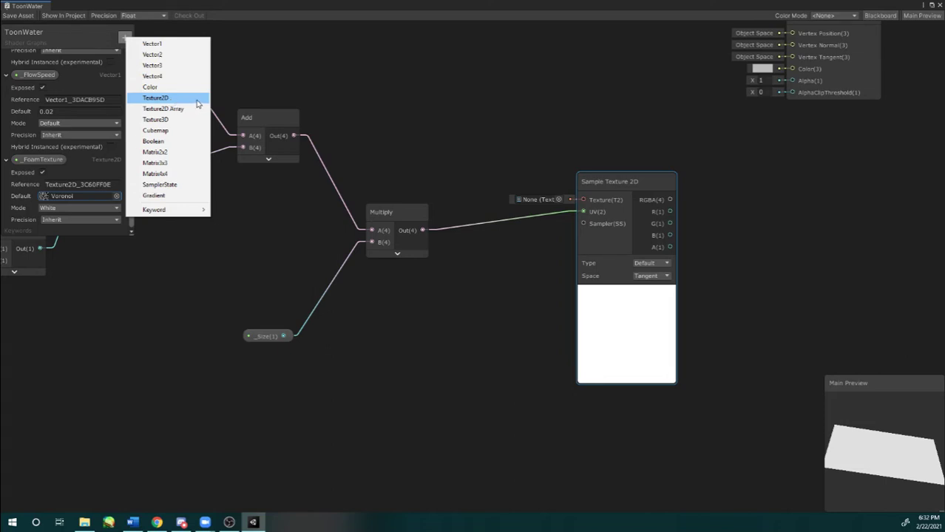
{"action": "left_click", "coordinate": [298, 80]}
Step: Toggle the Exposed option of the _FoamTexture property off and on, leaving the property exposed
{"action": "double_click", "coordinate": [274, 7]}
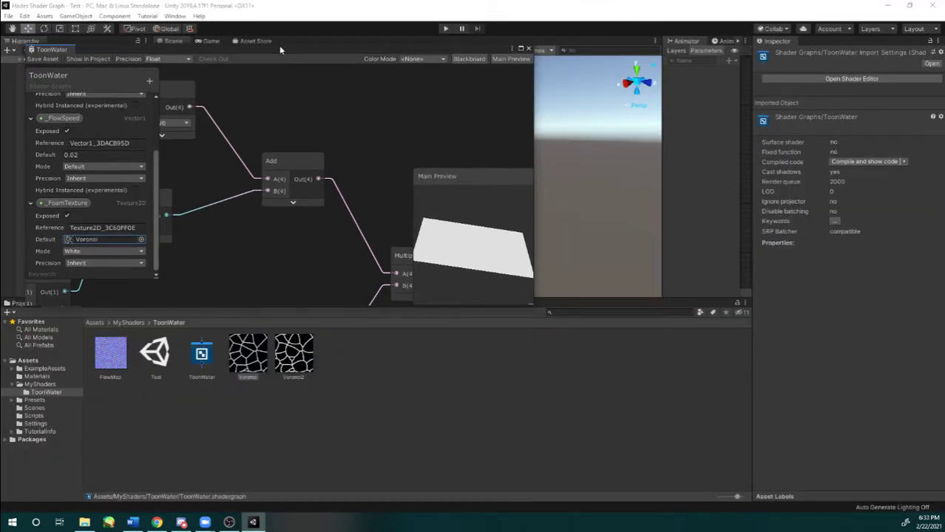
{"action": "left_click", "coordinate": [66, 215]}
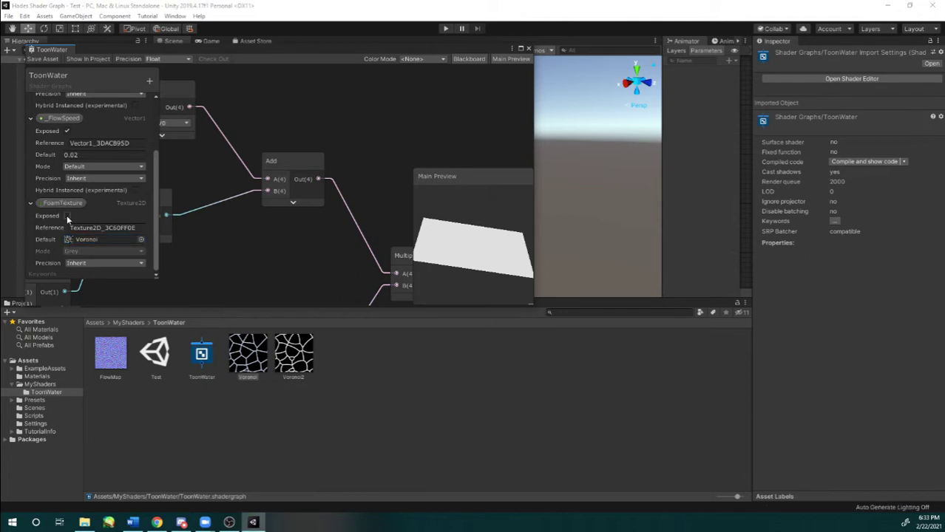
{"action": "left_click", "coordinate": [79, 240]}
{"action": "left_click", "coordinate": [67, 216]}
{"action": "left_click", "coordinate": [67, 216]}
{"action": "left_click", "coordinate": [66, 216]}
{"action": "left_click", "coordinate": [66, 216]}
{"action": "left_click", "coordinate": [66, 216]}
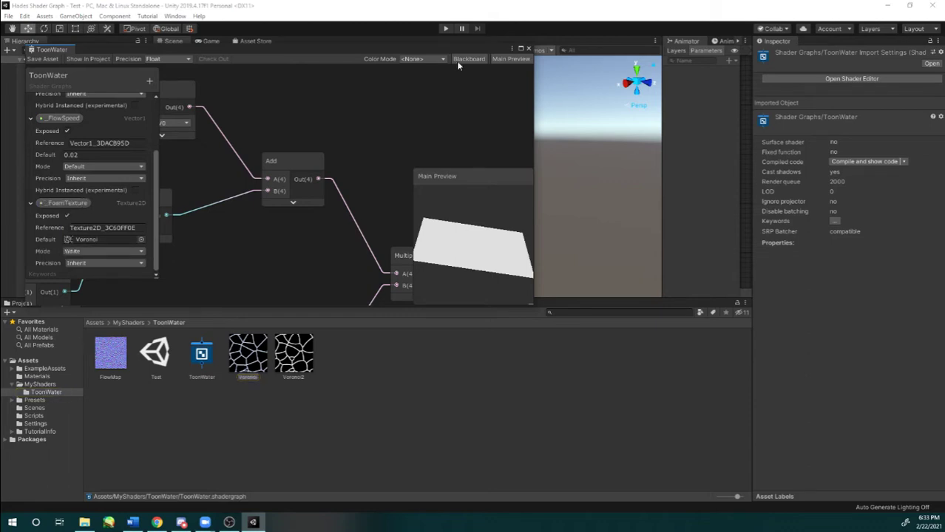
{"action": "left_click", "coordinate": [517, 47]}
Step: Search the node list for "sam" and highlight the Sample Texture 2D entry
{"action": "scroll", "coordinate": [502, 94], "scroll_direction": "down", "scroll_amount": 2}
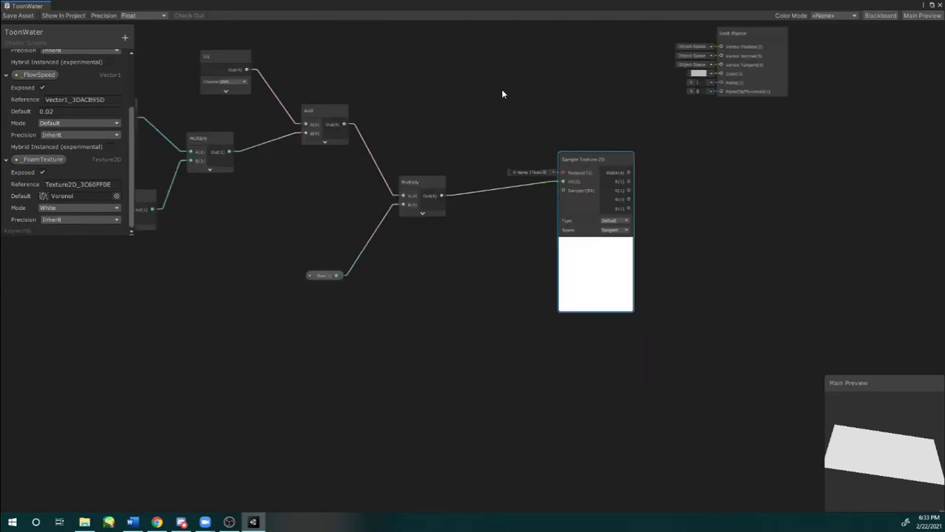
{"action": "middle_click_drag", "start_coordinate": [501, 89], "coordinate": [446, 105]}
{"action": "scroll", "coordinate": [445, 110], "scroll_direction": "up", "scroll_amount": 2}
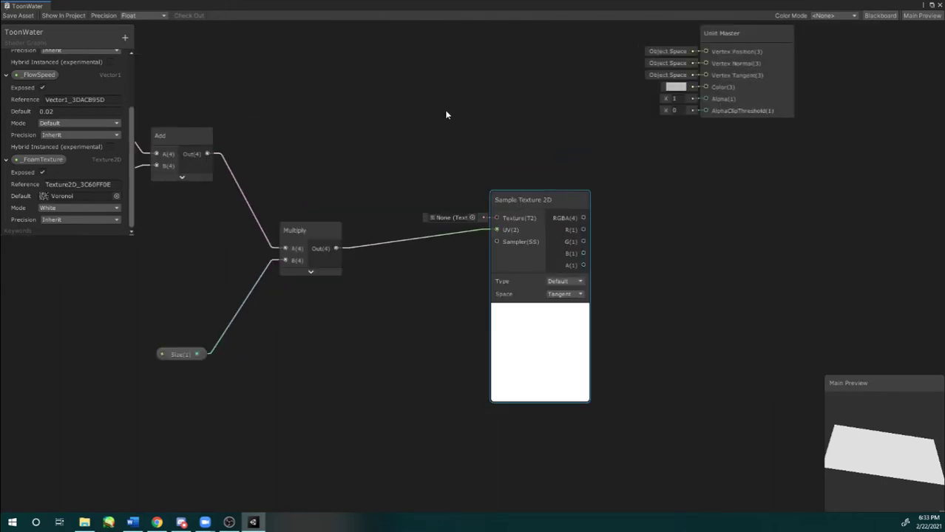
{"action": "key", "text": "space"}
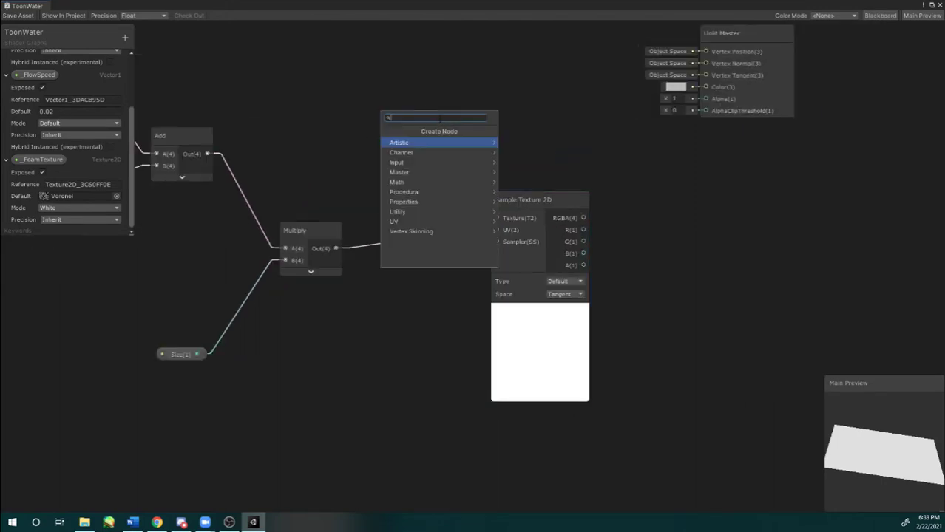
{"action": "type", "text": "sam"}
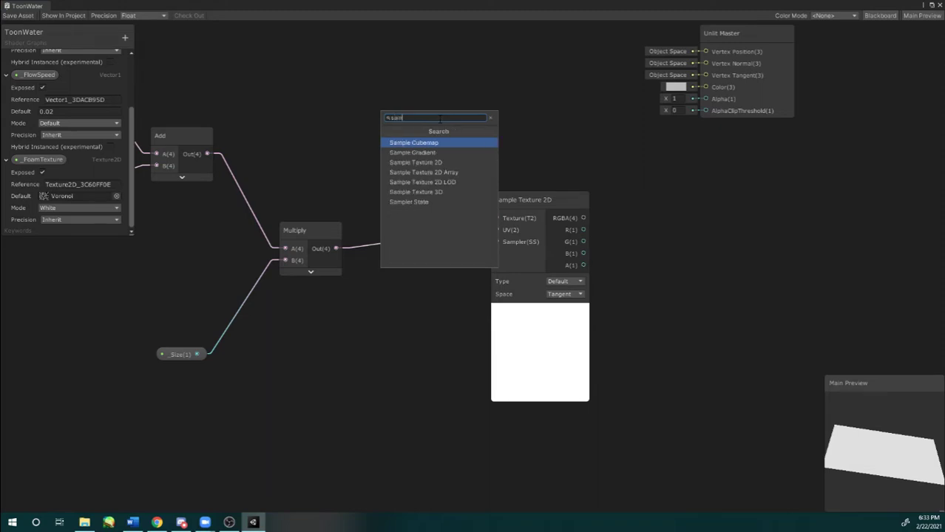
{"action": "key", "text": "Down"}
{"action": "key", "text": "Down"}
{"action": "key", "text": "Down"}
{"action": "key", "text": "Up"}
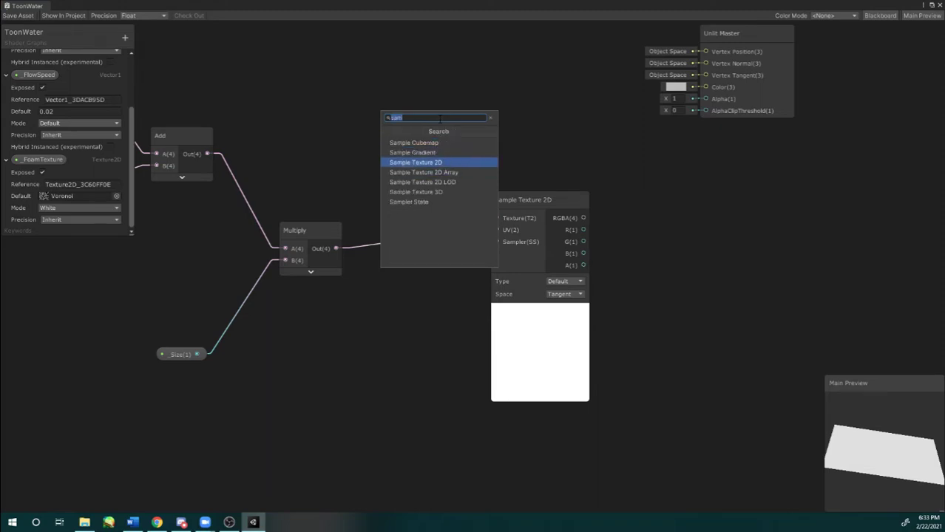
{"action": "left_click", "coordinate": [494, 162]}
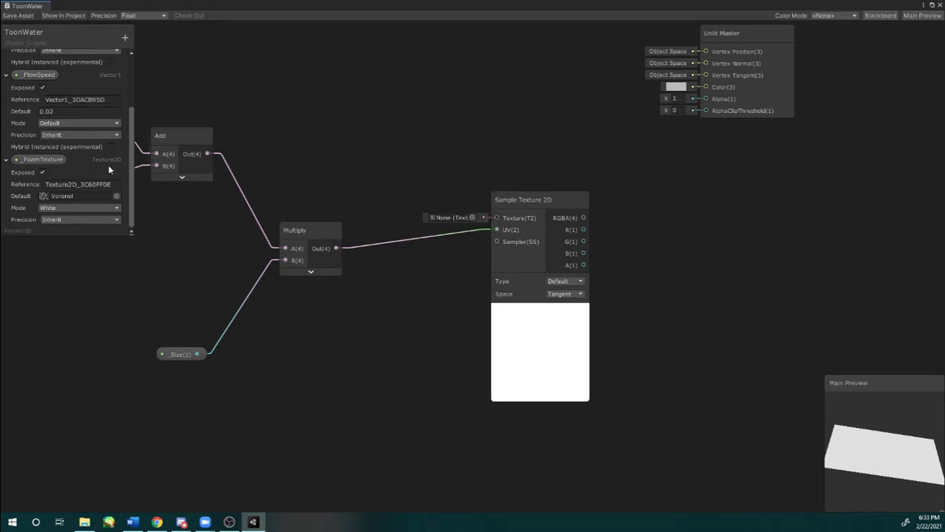
{"action": "scroll", "coordinate": [162, 150], "scroll_direction": "down", "scroll_amount": 2}
{"action": "middle_click_drag", "start_coordinate": [368, 127], "coordinate": [699, 125]}
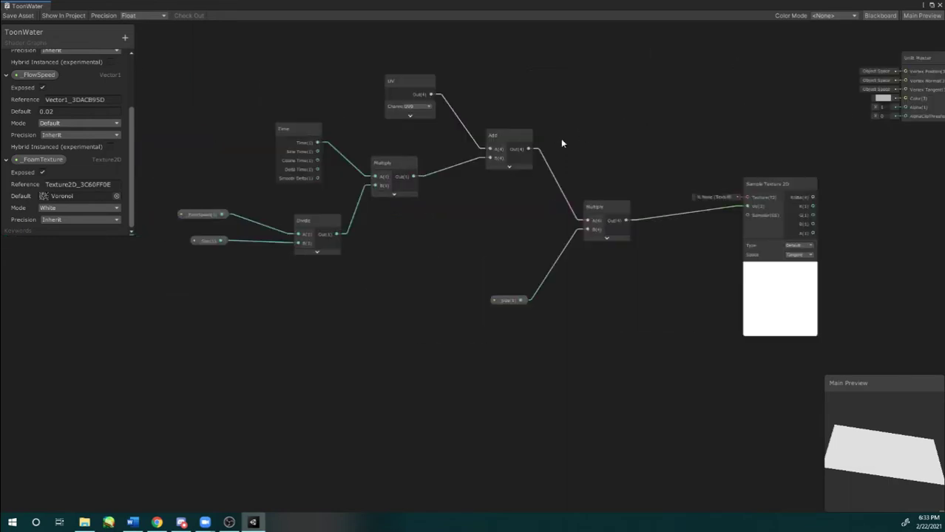
{"action": "scroll", "coordinate": [521, 129], "scroll_direction": "up", "scroll_amount": 2}
{"action": "middle_click_drag", "start_coordinate": [483, 111], "coordinate": [548, 151]}
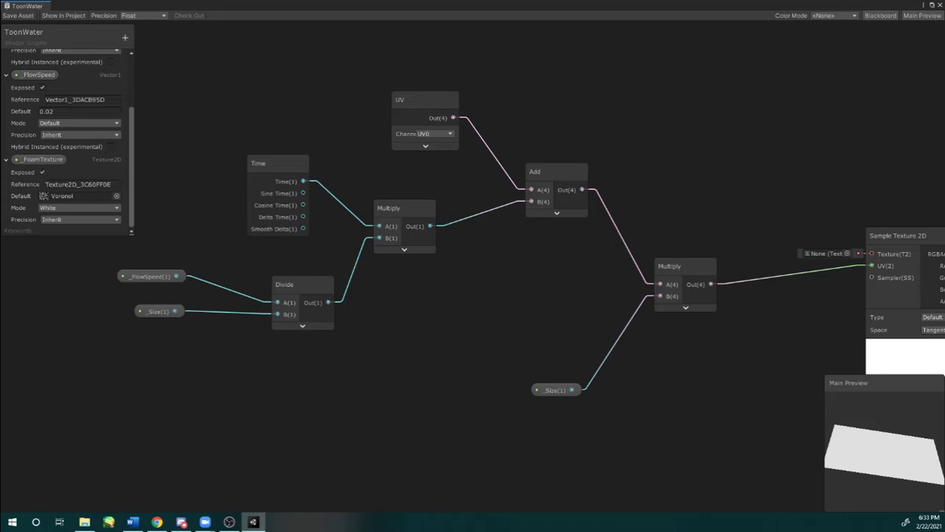
{"action": "left_click", "coordinate": [6, 160]}
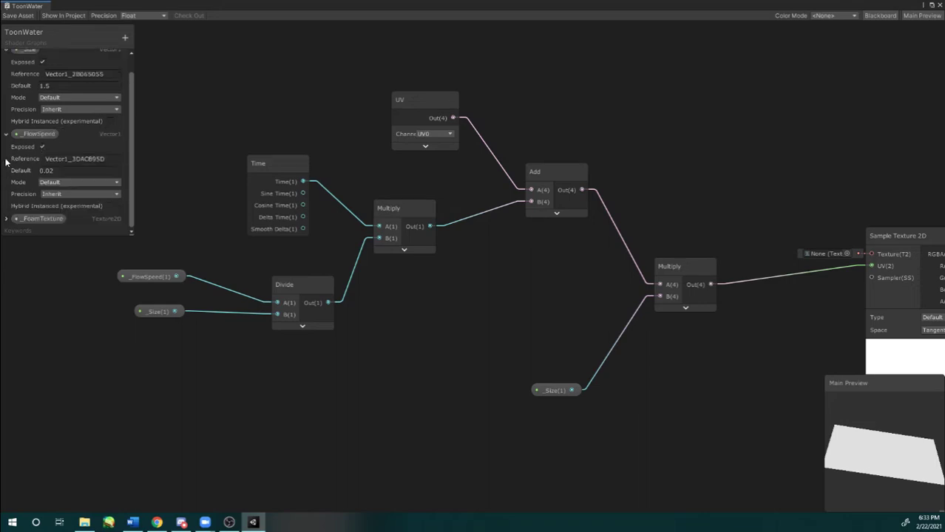
{"action": "left_click", "coordinate": [7, 219]}
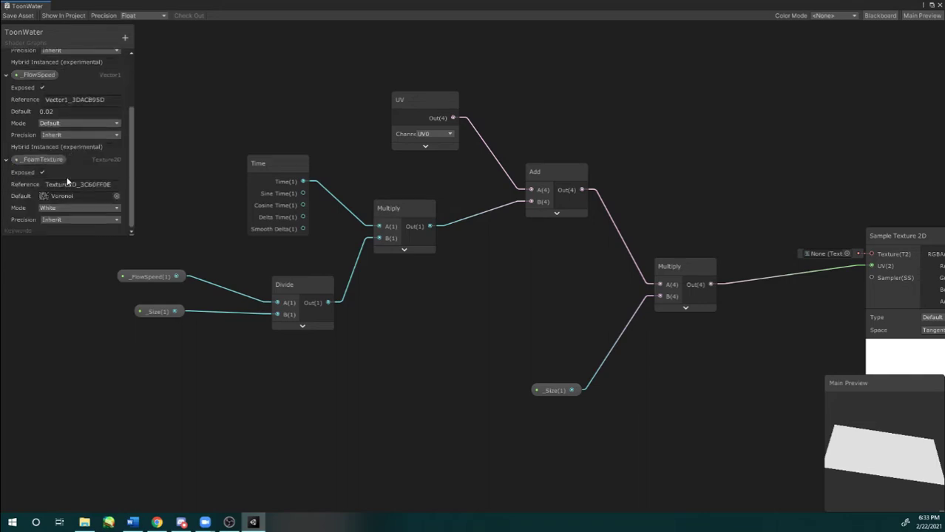
Step: Add a Texture3D property to the graph and delete it again
{"action": "left_click", "coordinate": [126, 39]}
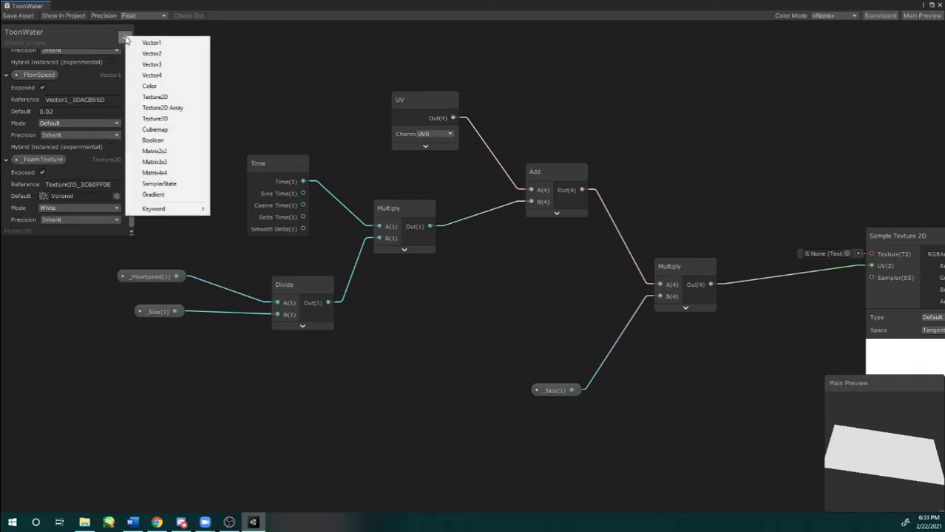
{"action": "left_click", "coordinate": [152, 119]}
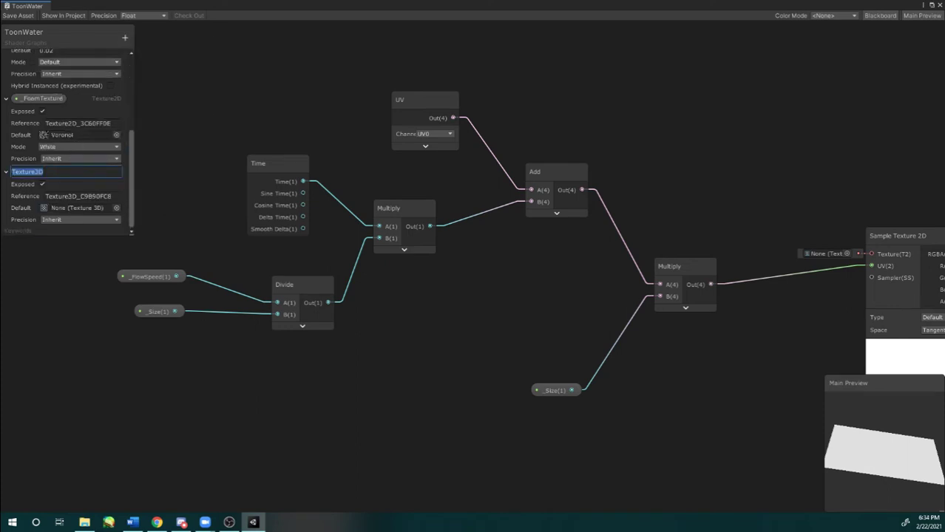
{"action": "key", "text": "alt+Tab"}
{"action": "right_click", "coordinate": [59, 171]}
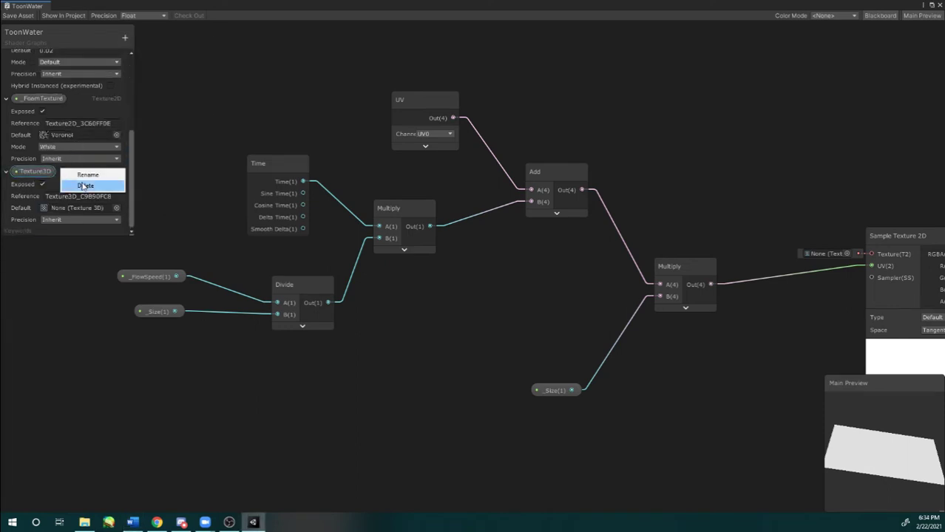
{"action": "left_click", "coordinate": [73, 187]}
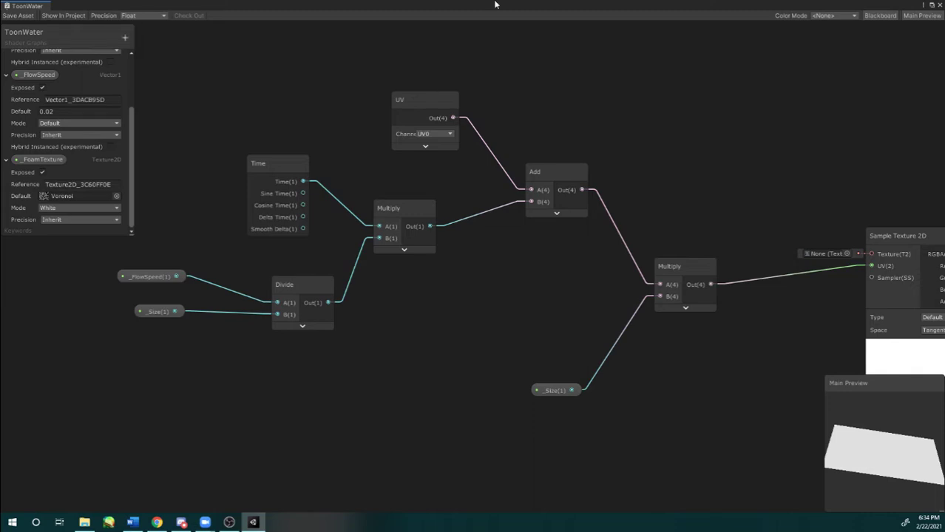
{"action": "left_click_drag", "start_coordinate": [495, 4], "coordinate": [662, 243]}
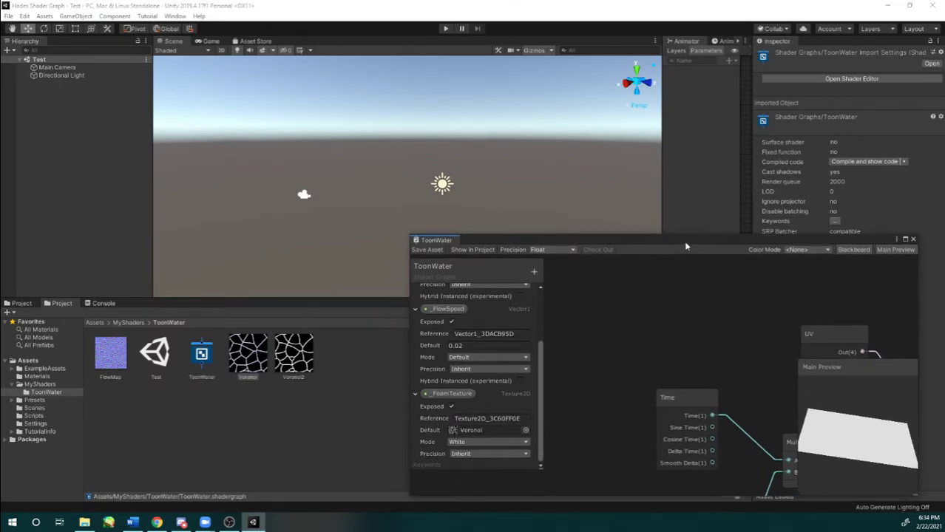
{"action": "left_click_drag", "start_coordinate": [685, 246], "coordinate": [614, 223]}
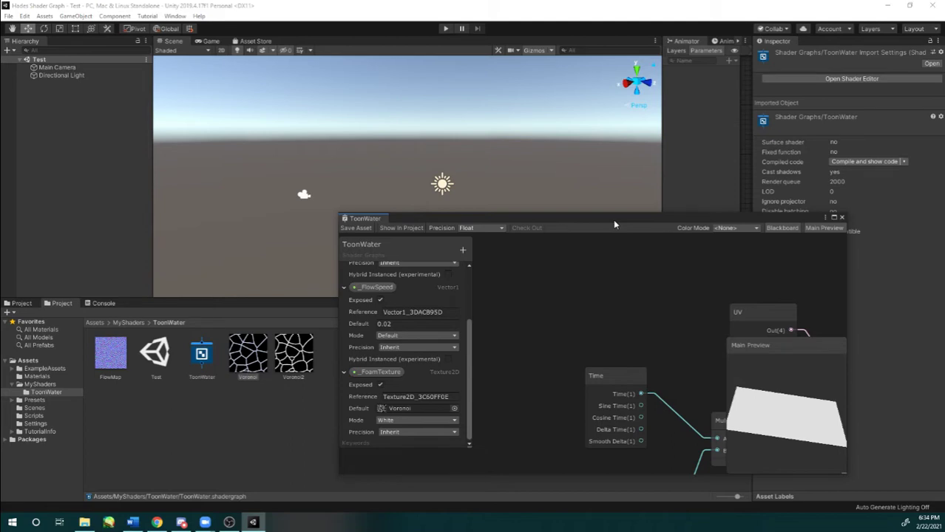
{"action": "left_click_drag", "start_coordinate": [613, 219], "coordinate": [527, 5]}
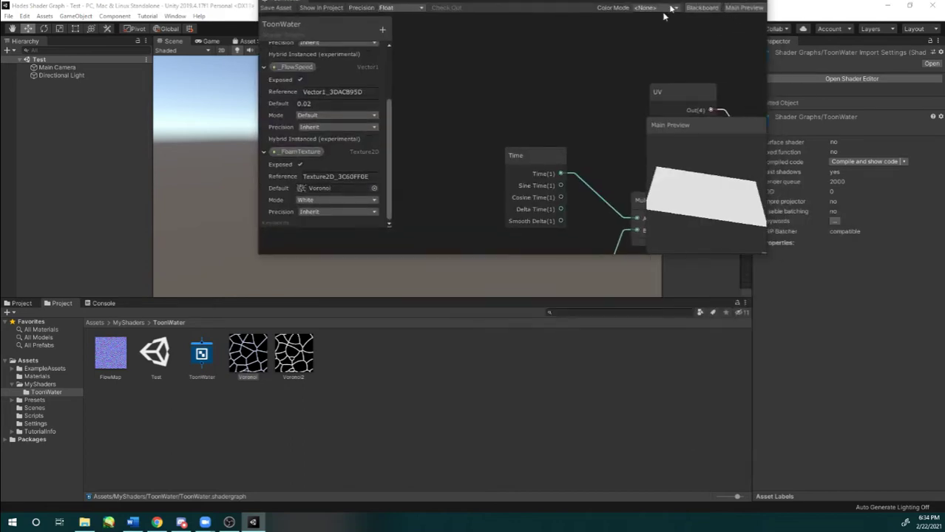
{"action": "left_click_drag", "start_coordinate": [673, 3], "coordinate": [601, 104]}
{"action": "left_click", "coordinate": [683, 97]}
Step: Place a _FoamTexture property node in the graph above the UV connection and shift the Sample Texture 2D node to make room
{"action": "scroll", "coordinate": [445, 158], "scroll_direction": "down", "scroll_amount": 2}
{"action": "middle_click_drag", "start_coordinate": [549, 167], "coordinate": [417, 158]}
{"action": "scroll", "coordinate": [553, 191], "scroll_direction": "up", "scroll_amount": 2}
{"action": "middle_click_drag", "start_coordinate": [565, 211], "coordinate": [516, 183]}
{"action": "scroll", "coordinate": [516, 184], "scroll_direction": "down", "scroll_amount": 1}
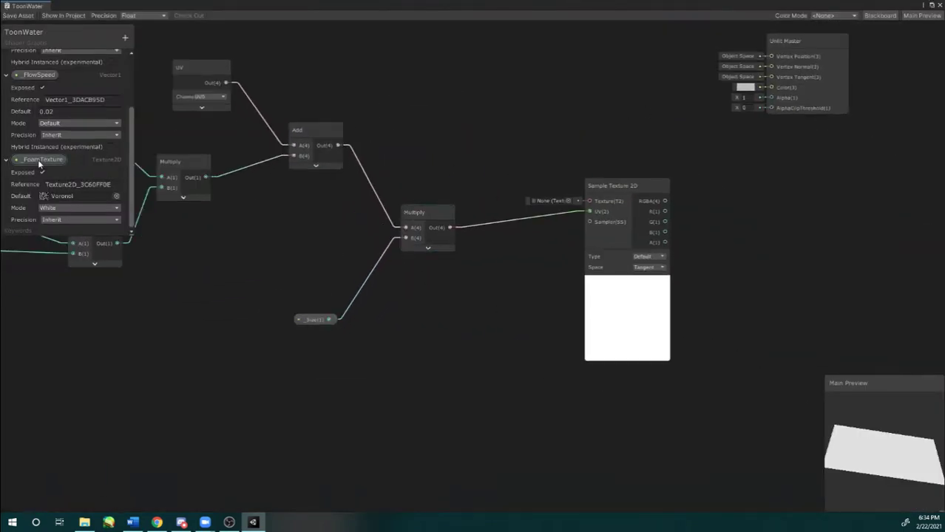
{"action": "left_click_drag", "start_coordinate": [503, 165], "coordinate": [496, 161]}
{"action": "left_click_drag", "start_coordinate": [616, 185], "coordinate": [632, 182]}
{"action": "left_click_drag", "start_coordinate": [516, 167], "coordinate": [514, 171]}
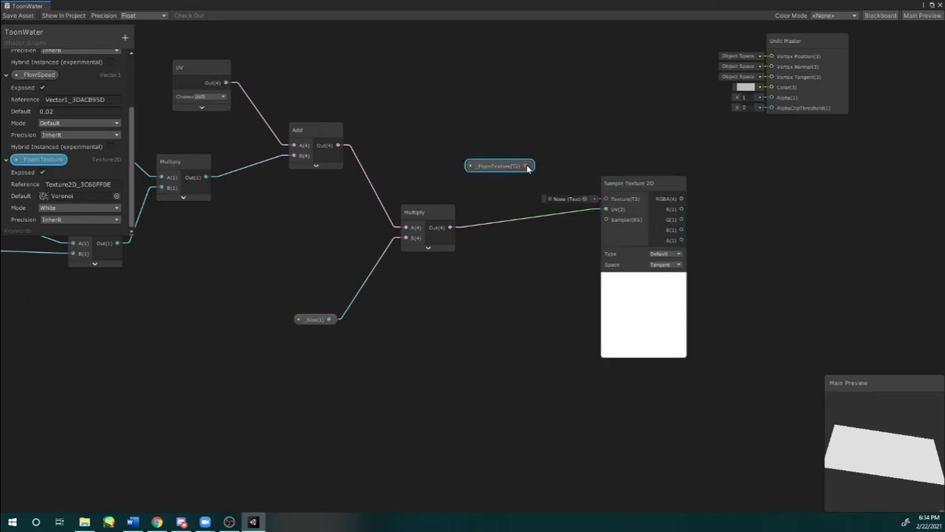
Step: Connect the _FoamTexture node to the Texture input of Sample Texture 2D and nudge the property node into position
{"action": "scroll", "coordinate": [548, 160], "scroll_direction": "up", "scroll_amount": 1}
{"action": "middle_click_drag", "start_coordinate": [590, 163], "coordinate": [564, 164]}
{"action": "scroll", "coordinate": [563, 162], "scroll_direction": "down", "scroll_amount": 1}
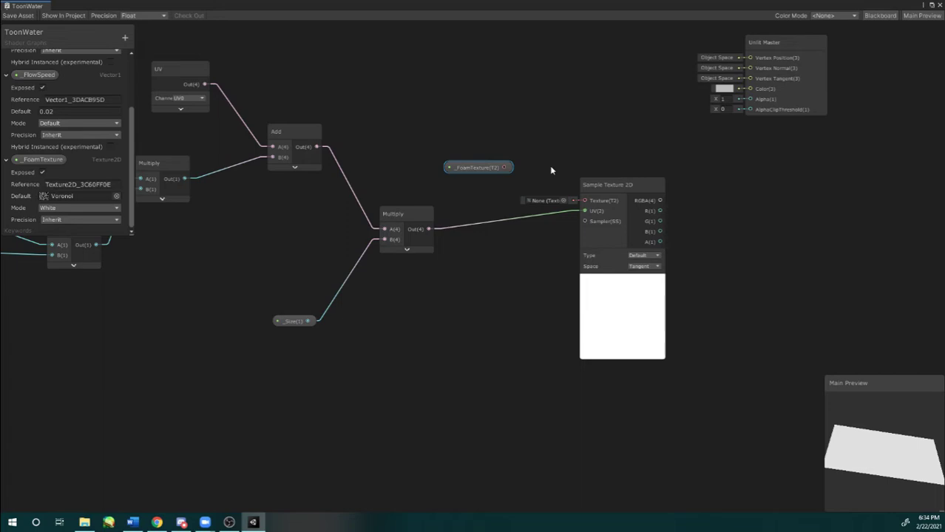
{"action": "left_click_drag", "start_coordinate": [505, 166], "coordinate": [589, 203]}
{"action": "scroll", "coordinate": [563, 118], "scroll_direction": "up", "scroll_amount": 1}
{"action": "middle_click_drag", "start_coordinate": [536, 108], "coordinate": [496, 107]}
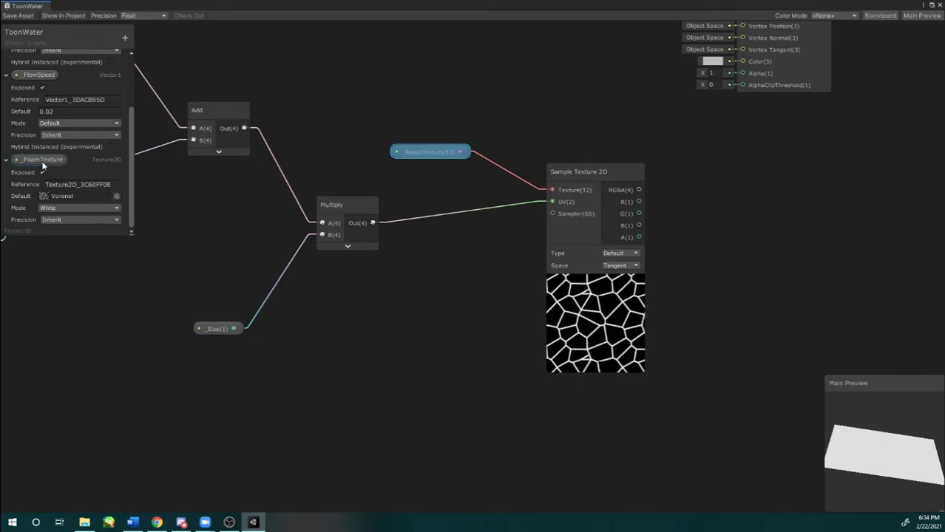
{"action": "left_click_drag", "start_coordinate": [446, 158], "coordinate": [457, 155]}
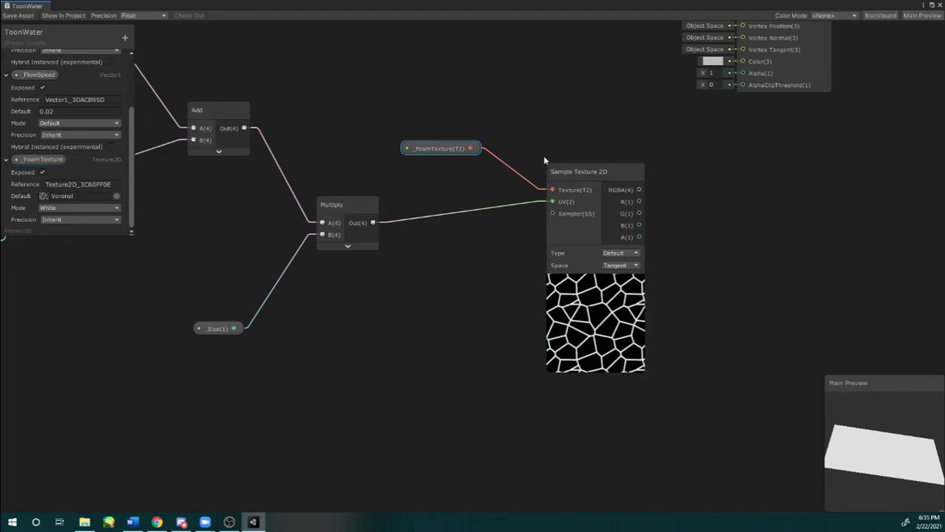
{"action": "middle_click_drag", "start_coordinate": [544, 155], "coordinate": [506, 128]}
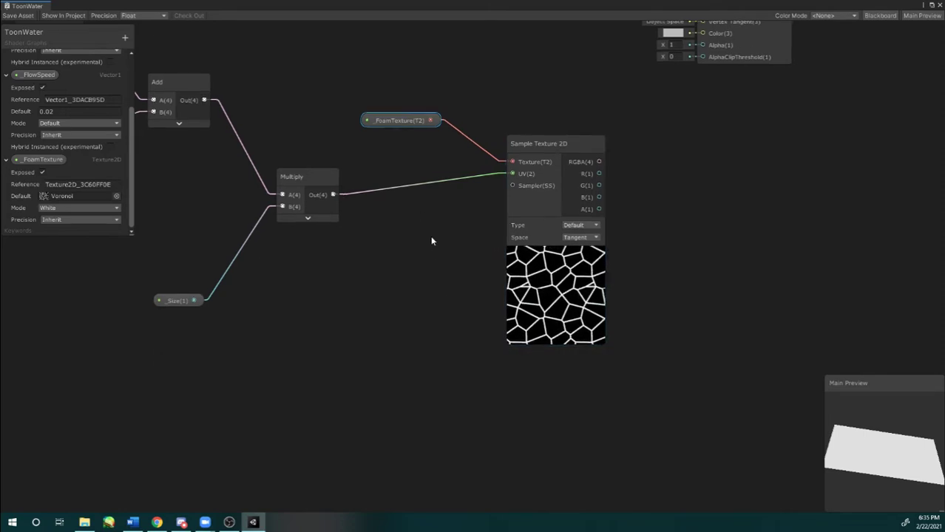
{"action": "middle_click_drag", "start_coordinate": [432, 240], "coordinate": [404, 221]}
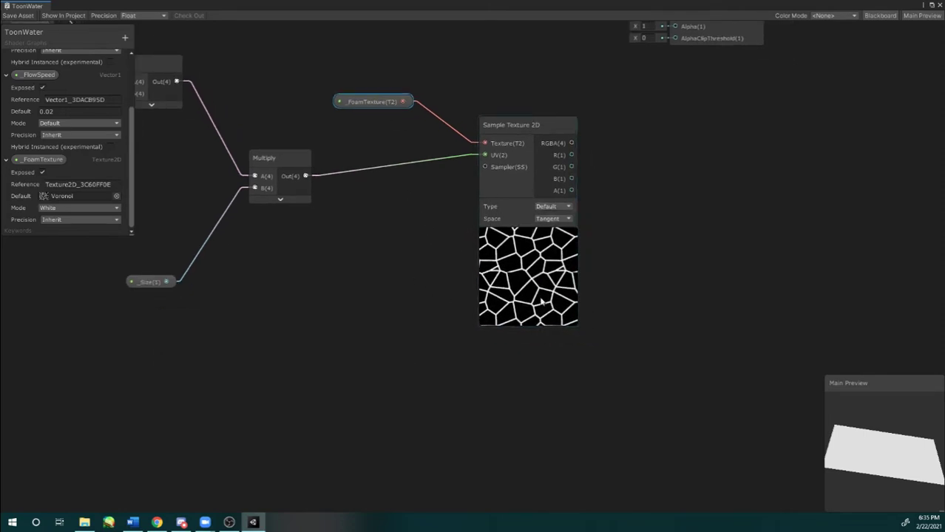
Step: Review the whole node chain, from the Time and UV nodes through both Multiply nodes to Sample Texture 2D
{"action": "key", "text": "a"}
{"action": "middle_click_drag", "start_coordinate": [345, 180], "coordinate": [422, 203]}
{"action": "scroll", "coordinate": [260, 183], "scroll_direction": "up", "scroll_amount": 2}
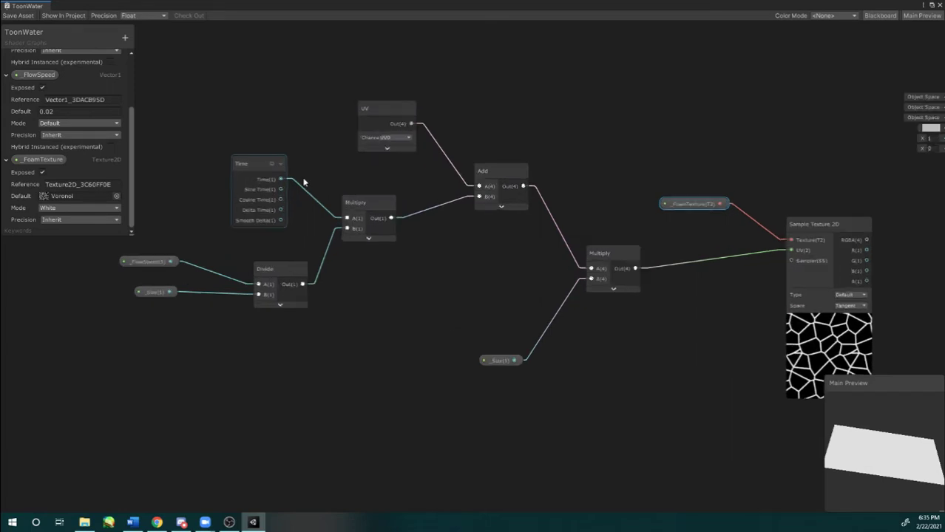
{"action": "middle_click_drag", "start_coordinate": [625, 291], "coordinate": [488, 220]}
{"action": "middle_click_drag", "start_coordinate": [458, 156], "coordinate": [582, 159]}
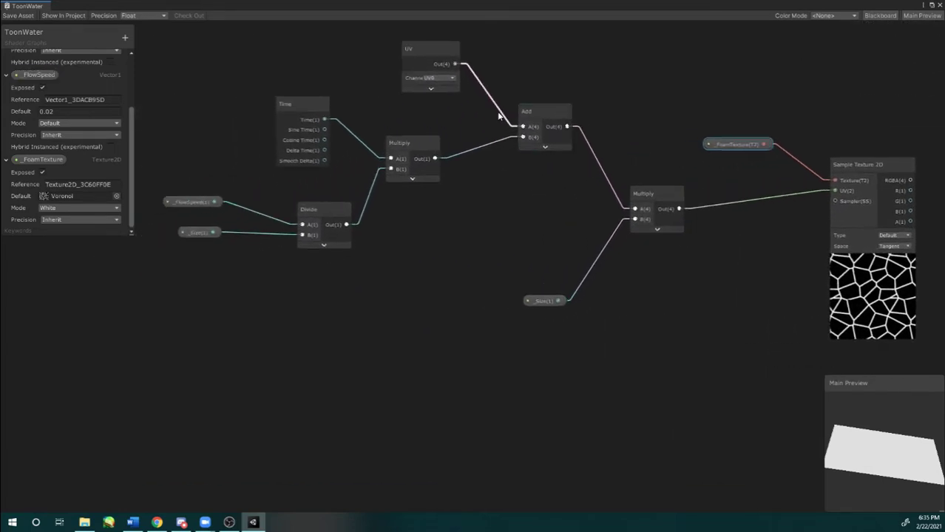
{"action": "middle_click_drag", "start_coordinate": [489, 67], "coordinate": [411, 52]}
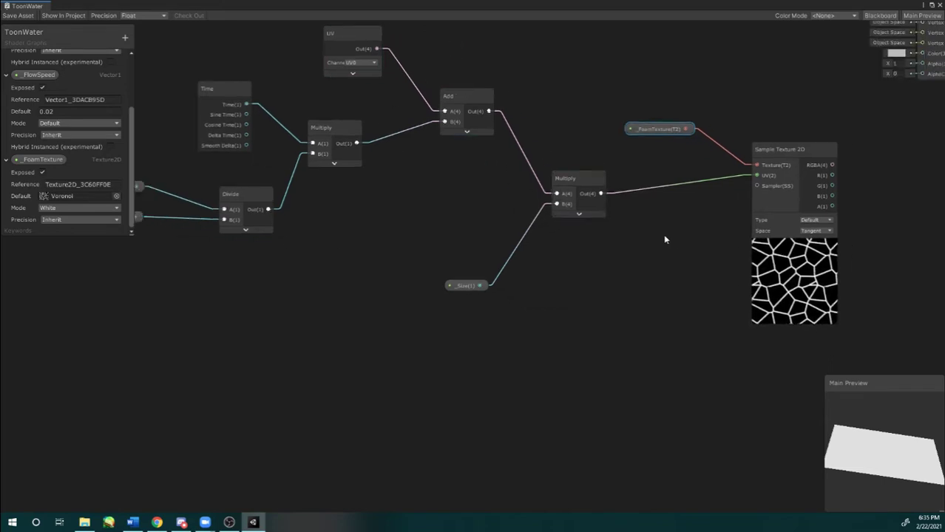
{"action": "middle_click_drag", "start_coordinate": [666, 251], "coordinate": [632, 256]}
{"action": "scroll", "coordinate": [620, 256], "scroll_direction": "down", "scroll_amount": 1}
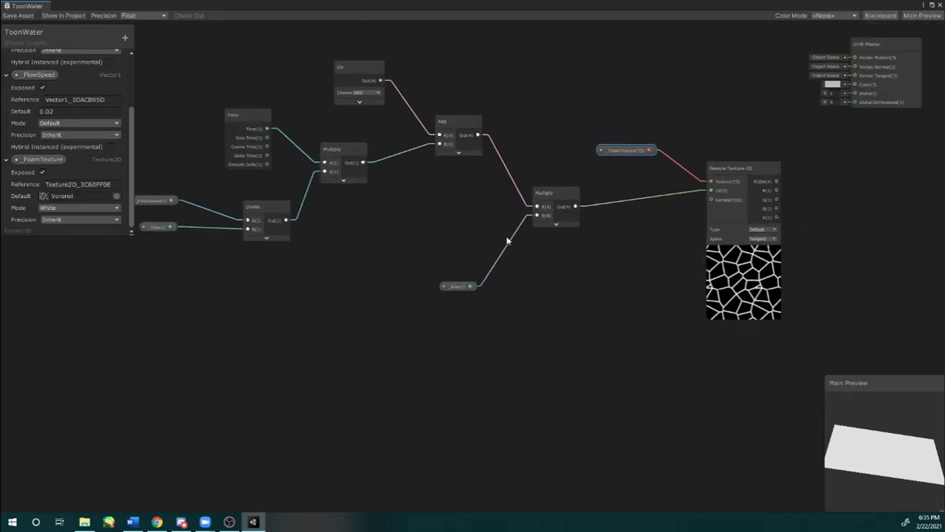
Step: Group the UV, Time, _FlowSpeed, Divide, Multiply and Add nodes together with the _Size node feeding Divide
{"action": "middle_click_drag", "start_coordinate": [396, 229], "coordinate": [565, 242]}
{"action": "left_click_drag", "start_coordinate": [239, 307], "coordinate": [540, 31]}
{"action": "left_click_drag", "start_coordinate": [678, 43], "coordinate": [288, 254]}
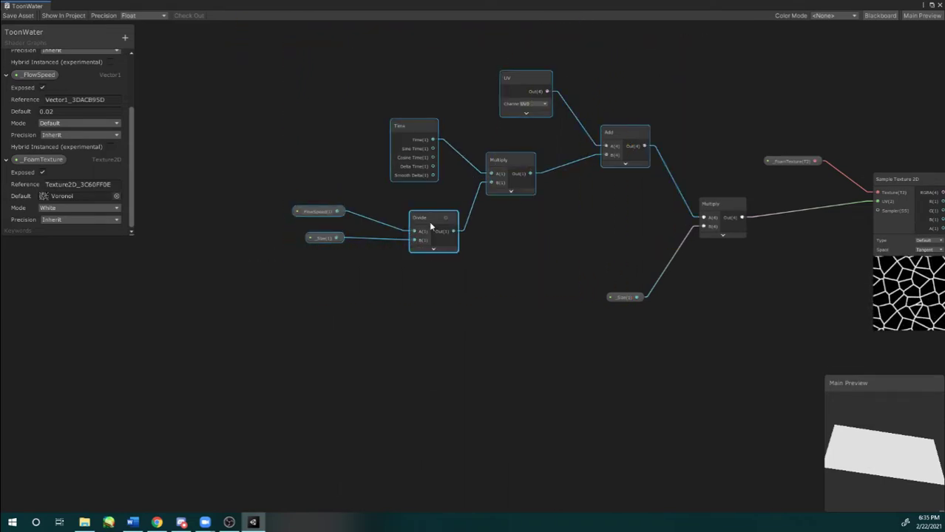
{"action": "right_click", "coordinate": [429, 222]}
{"action": "mouse_move", "coordinate": [468, 318]}
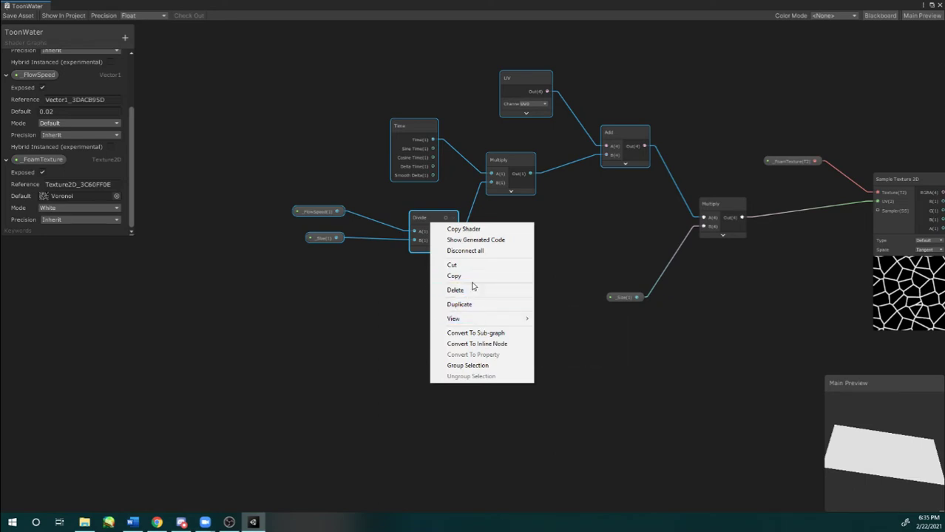
{"action": "left_click", "coordinate": [490, 366]}
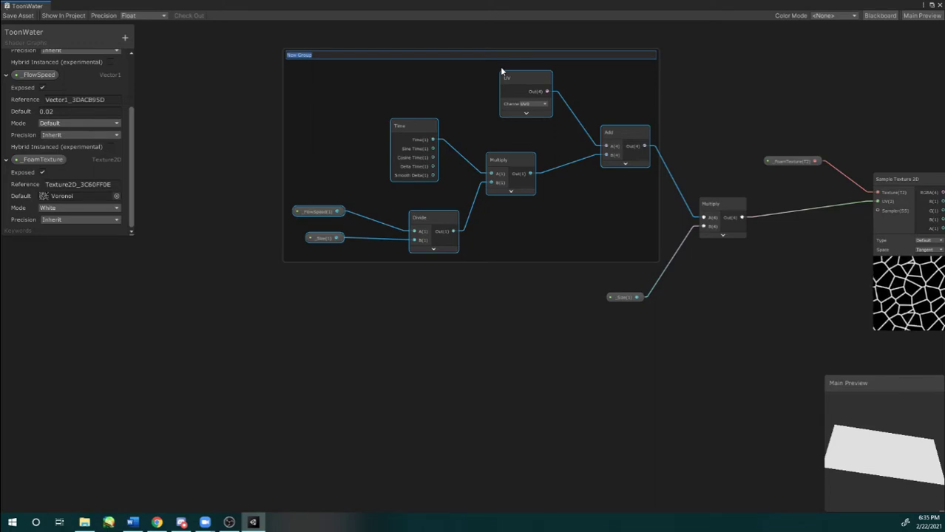
Step: Name the new node group "Time Scroll" and shift it slightly away from the second Multiply node
{"action": "type", "text": "Time"}
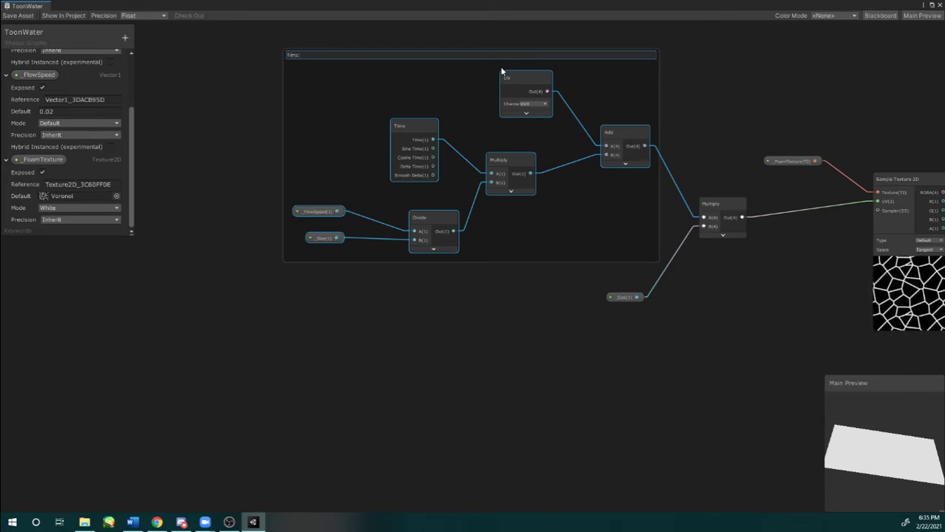
{"action": "type", "text": " Scroll"}
{"action": "key", "text": "Return"}
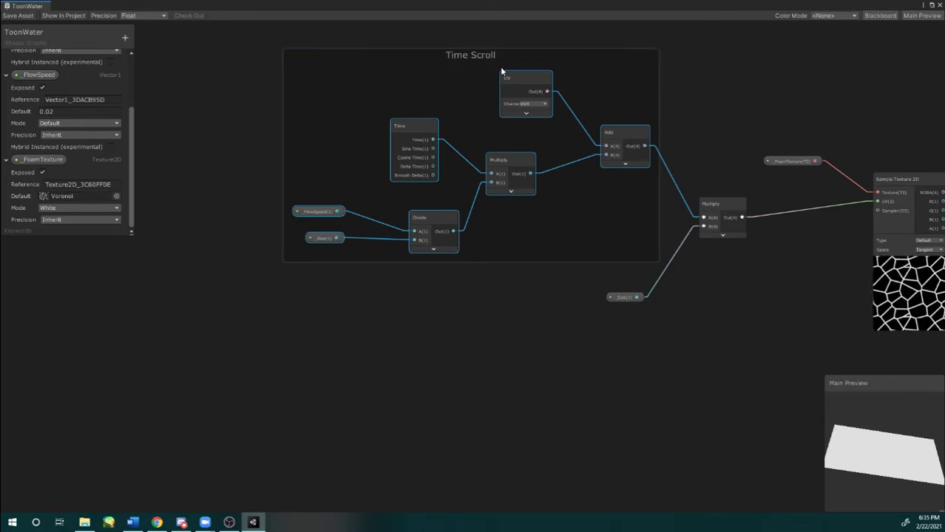
{"action": "scroll", "coordinate": [499, 66], "scroll_direction": "up", "scroll_amount": 1}
{"action": "left_click_drag", "start_coordinate": [525, 45], "coordinate": [473, 47]}
Step: Reposition the Unlit Master node and connect Sample Texture 2D's RGBA output to its Color input
{"action": "middle_click_drag", "start_coordinate": [675, 109], "coordinate": [451, 108]}
{"action": "scroll", "coordinate": [628, 94], "scroll_direction": "down", "scroll_amount": 1}
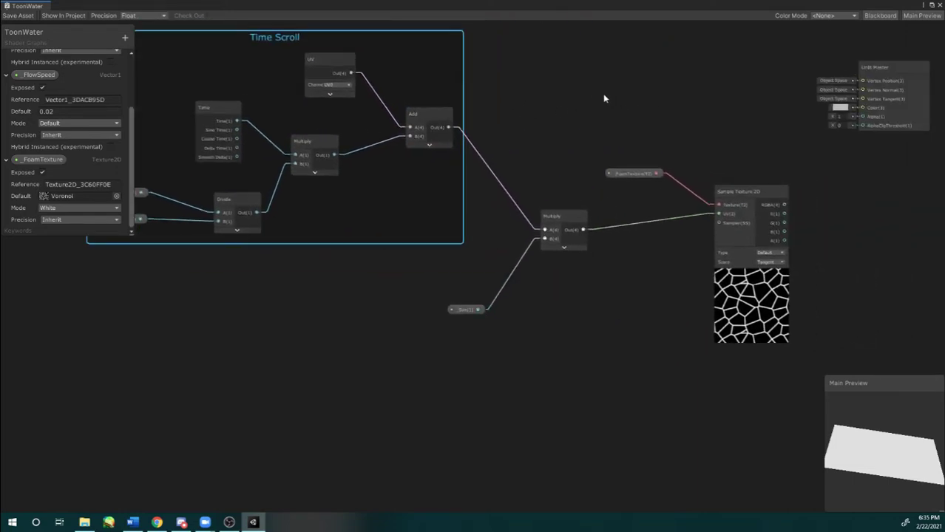
{"action": "middle_click_drag", "start_coordinate": [604, 94], "coordinate": [576, 87]}
{"action": "middle_click_drag", "start_coordinate": [486, 203], "coordinate": [311, 196]}
{"action": "middle_click_drag", "start_coordinate": [548, 155], "coordinate": [514, 143]}
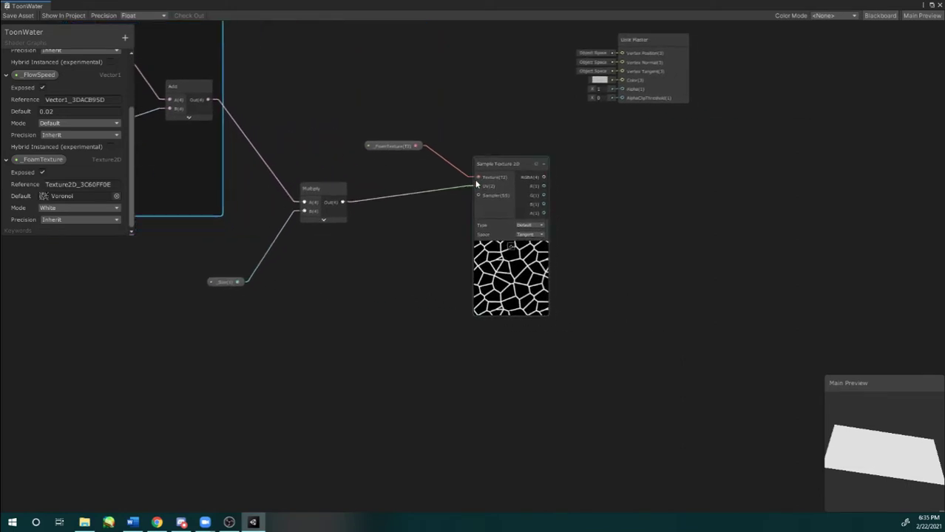
{"action": "scroll", "coordinate": [524, 219], "scroll_direction": "up", "scroll_amount": 1}
{"action": "middle_click_drag", "start_coordinate": [534, 208], "coordinate": [489, 223]}
{"action": "scroll", "coordinate": [524, 208], "scroll_direction": "up", "scroll_amount": 1}
{"action": "middle_click_drag", "start_coordinate": [553, 111], "coordinate": [520, 174]}
{"action": "left_click_drag", "start_coordinate": [597, 68], "coordinate": [615, 90]}
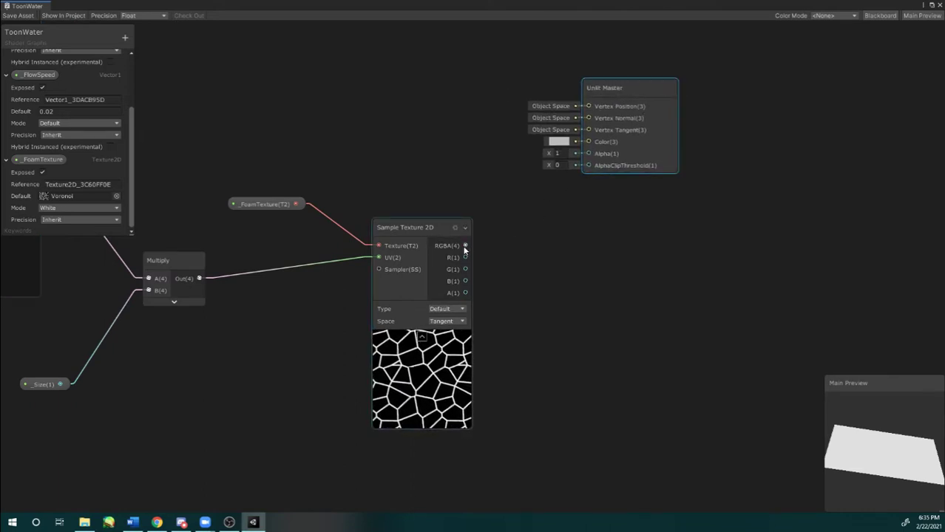
{"action": "left_click_drag", "start_coordinate": [464, 249], "coordinate": [587, 141]}
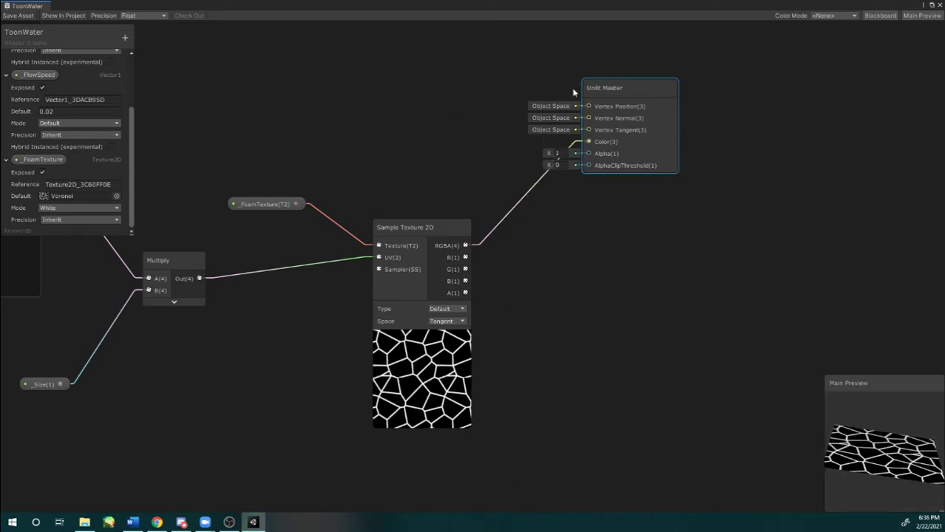
Step: Rotate the main preview plane to view it more from above and move the Unlit Master node farther from Sample Texture 2D
{"action": "left_click_drag", "start_coordinate": [630, 85], "coordinate": [625, 90]}
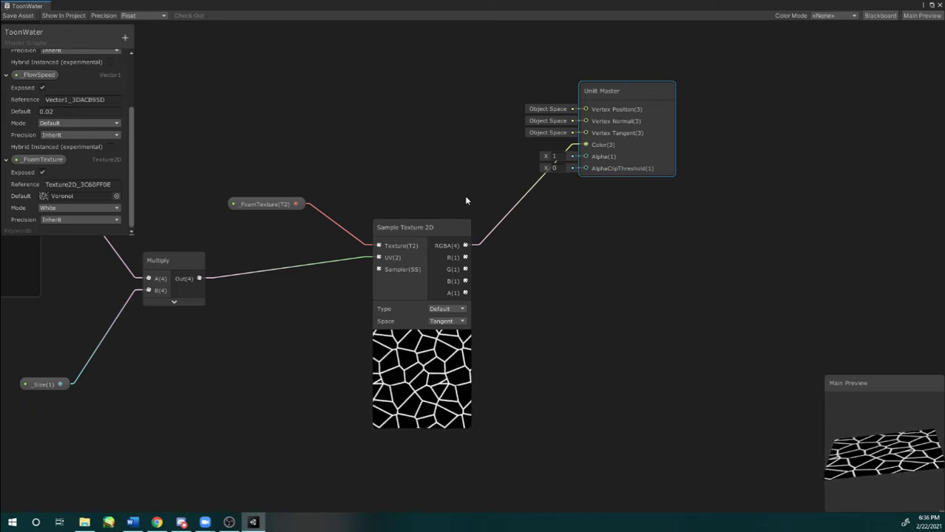
{"action": "left_click_drag", "start_coordinate": [634, 109], "coordinate": [653, 124]}
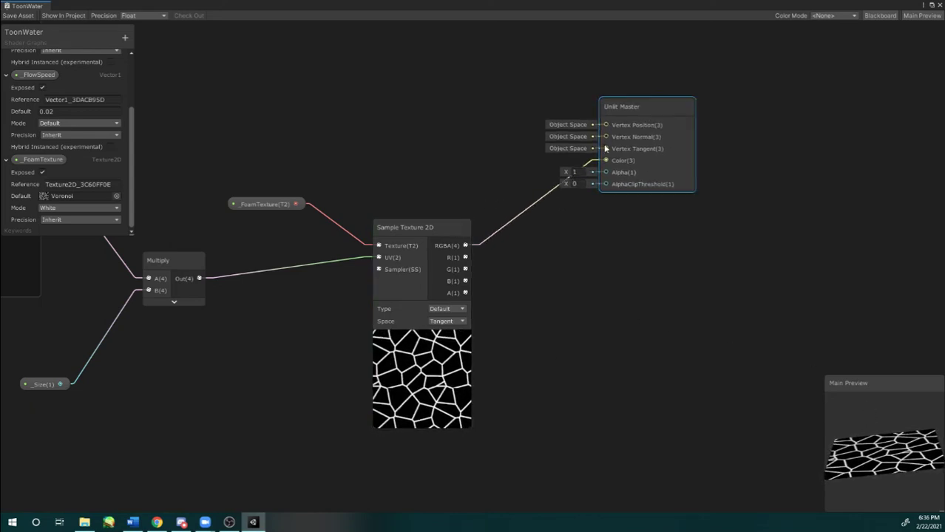
{"action": "left_click_drag", "start_coordinate": [858, 437], "coordinate": [914, 404]}
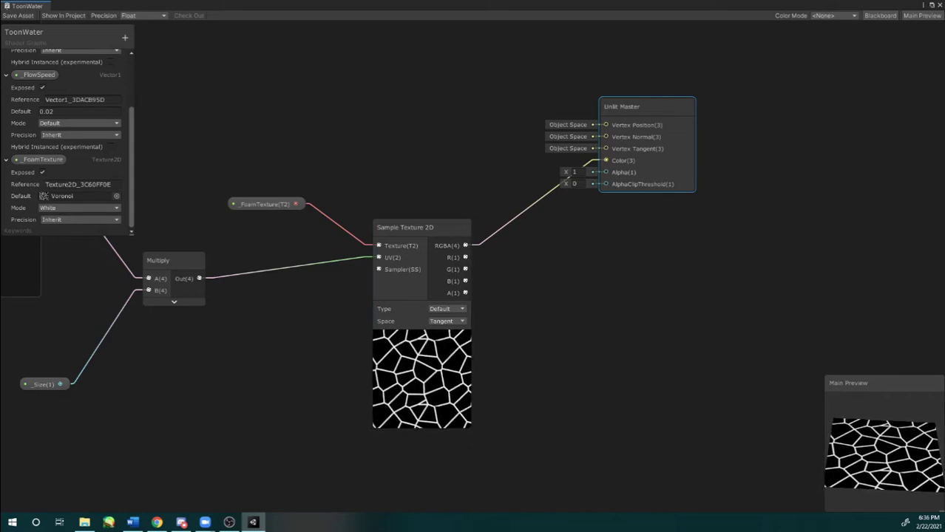
{"action": "left_click_drag", "start_coordinate": [875, 434], "coordinate": [867, 454]}
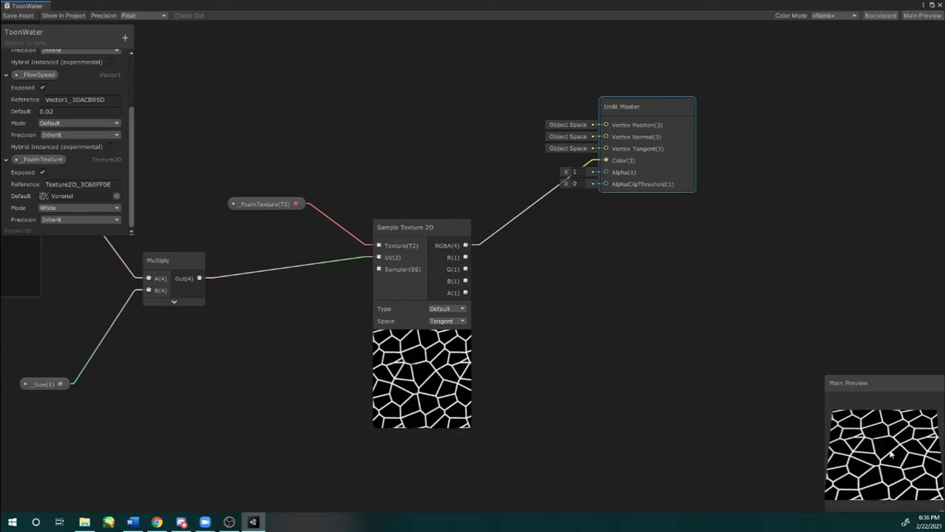
{"action": "left_click_drag", "start_coordinate": [647, 104], "coordinate": [818, 131]}
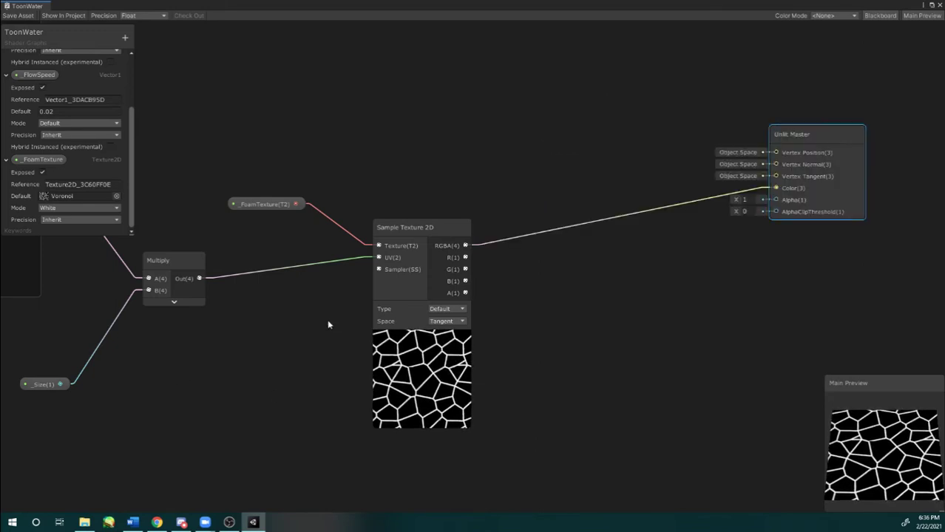
Step: Add a Texture2D property named _FlowMap to the graph's blackboard
{"action": "middle_click_drag", "start_coordinate": [327, 320], "coordinate": [395, 233]}
{"action": "middle_click_drag", "start_coordinate": [374, 294], "coordinate": [426, 273]}
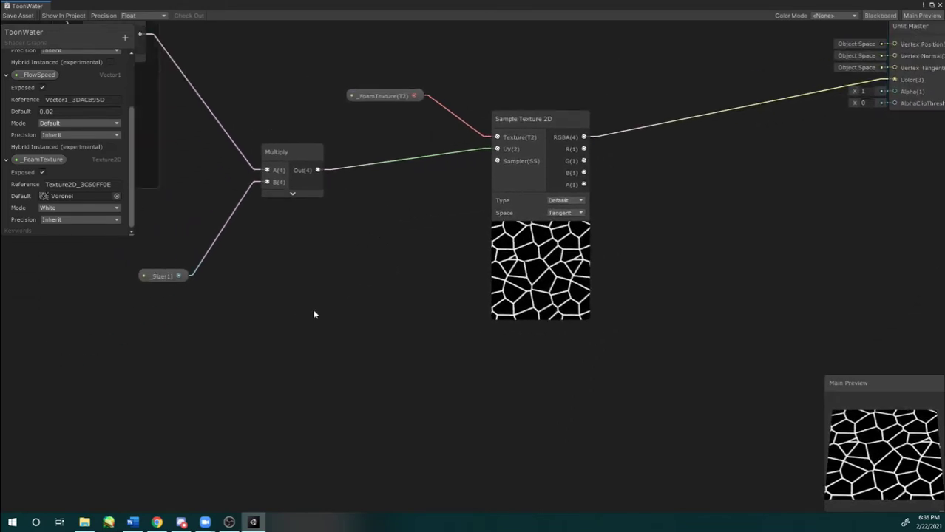
{"action": "middle_click_drag", "start_coordinate": [301, 321], "coordinate": [352, 299]}
{"action": "left_click", "coordinate": [125, 37]}
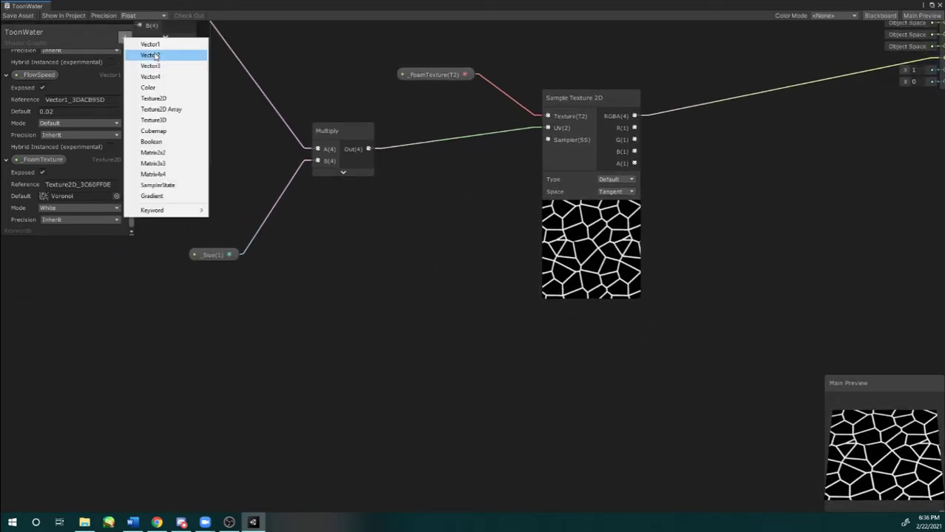
{"action": "left_click", "coordinate": [157, 99]}
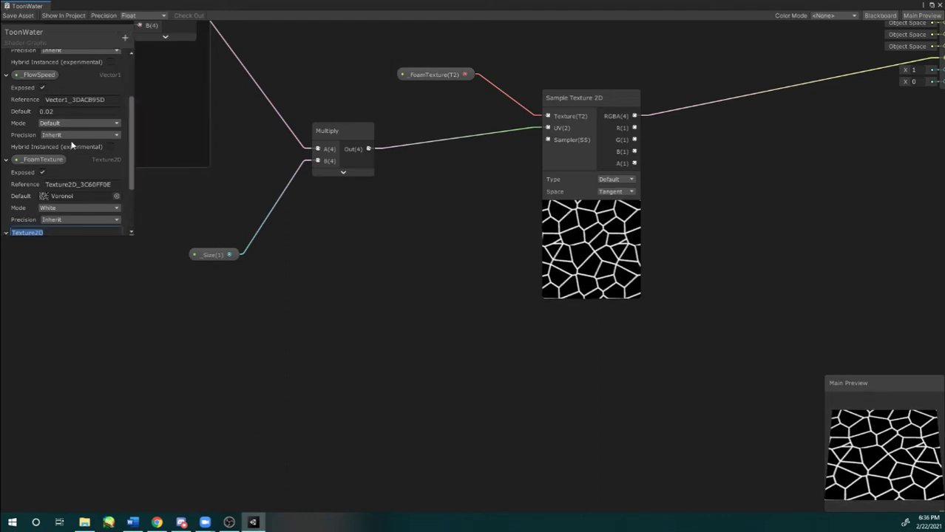
{"action": "scroll", "coordinate": [73, 171], "scroll_direction": "down", "scroll_amount": 2}
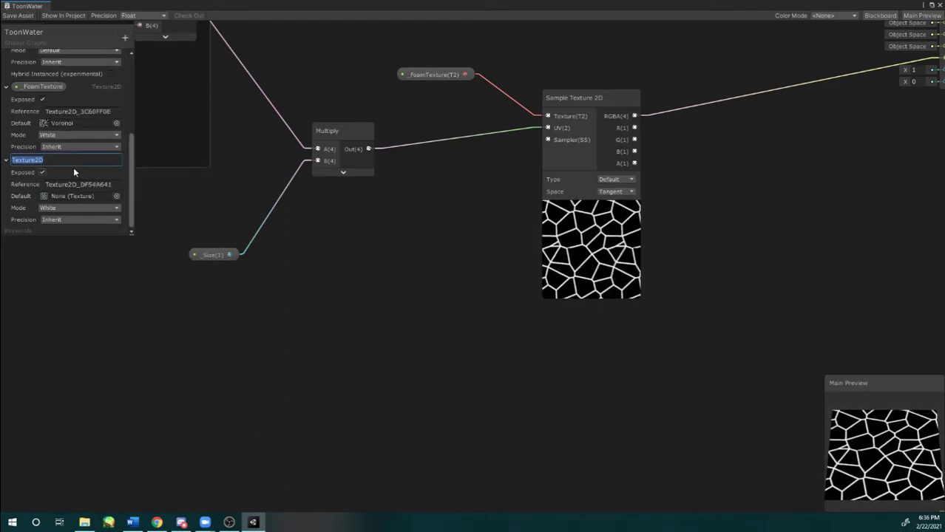
{"action": "type", "text": "_Flo"}
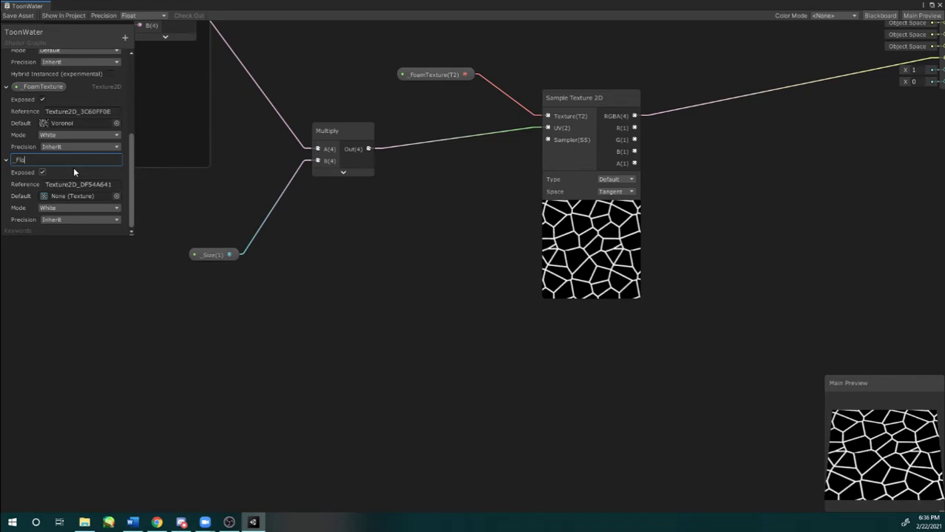
{"action": "type", "text": "wMpp"}
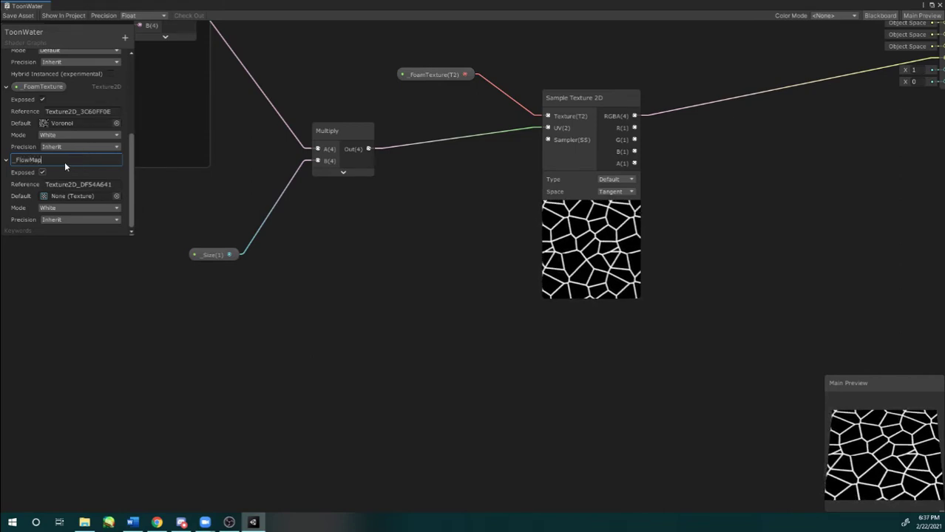
{"action": "key", "text": "Return"}
Step: Assign the FlowMap texture as the _FlowMap property's default and place a _FlowMap node below the _Size node
{"action": "left_click", "coordinate": [117, 196]}
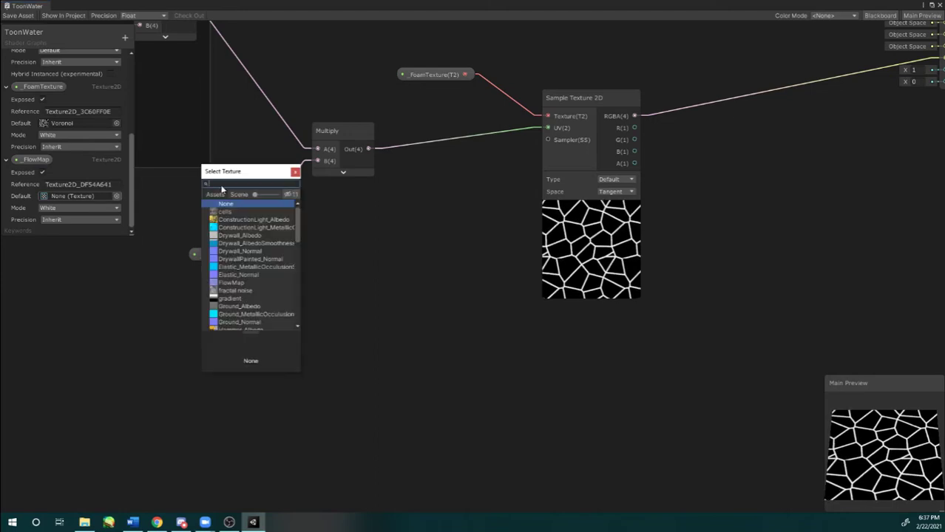
{"action": "type", "text": "Flow"}
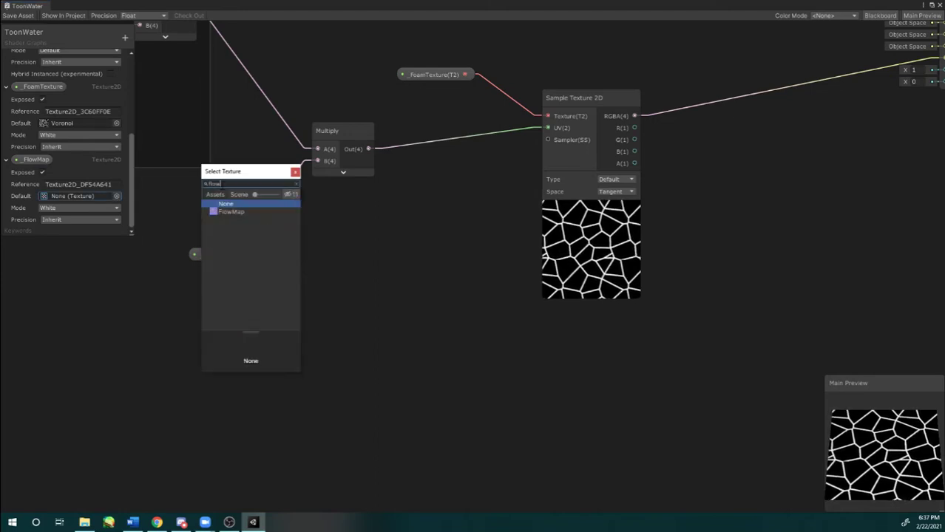
{"action": "double_click", "coordinate": [248, 210]}
{"action": "left_click_drag", "start_coordinate": [29, 161], "coordinate": [253, 331]}
{"action": "middle_click_drag", "start_coordinate": [412, 276], "coordinate": [402, 260]}
{"action": "middle_click_drag", "start_coordinate": [401, 304], "coordinate": [404, 269]}
{"action": "left_click_drag", "start_coordinate": [274, 288], "coordinate": [236, 313]}
Step: Create a Normal From Texture node beside the _FlowMap node
{"action": "left_click", "coordinate": [405, 291]}
{"action": "key", "text": "space"}
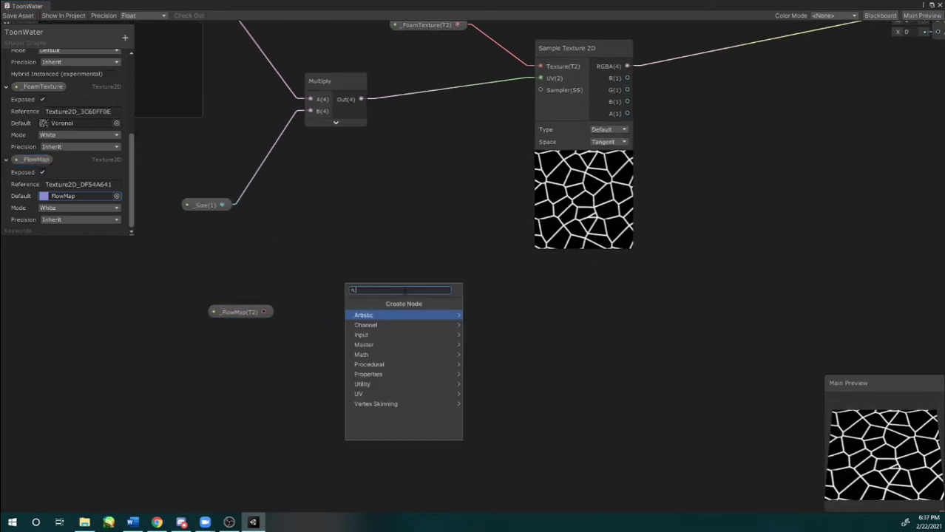
{"action": "type", "text": "normal"}
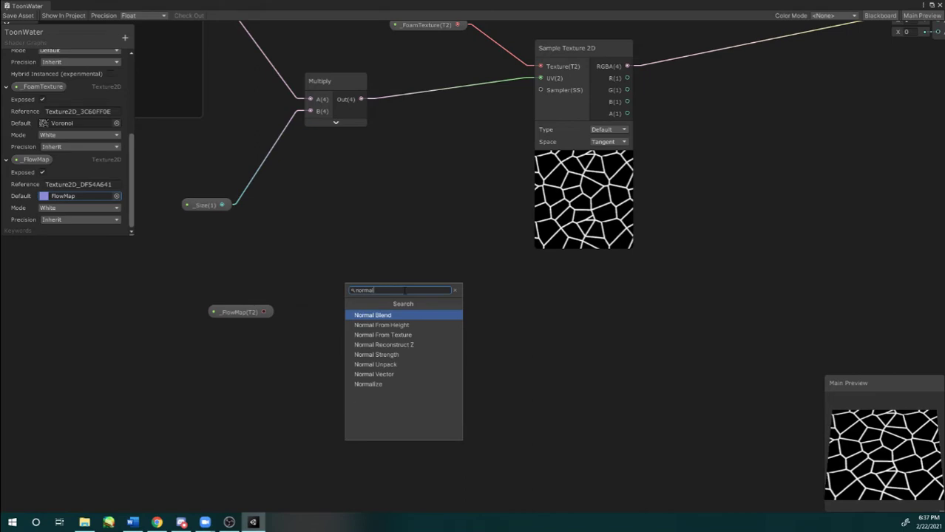
{"action": "key", "text": "Down"}
{"action": "key", "text": "Down"}
{"action": "key", "text": "Return"}
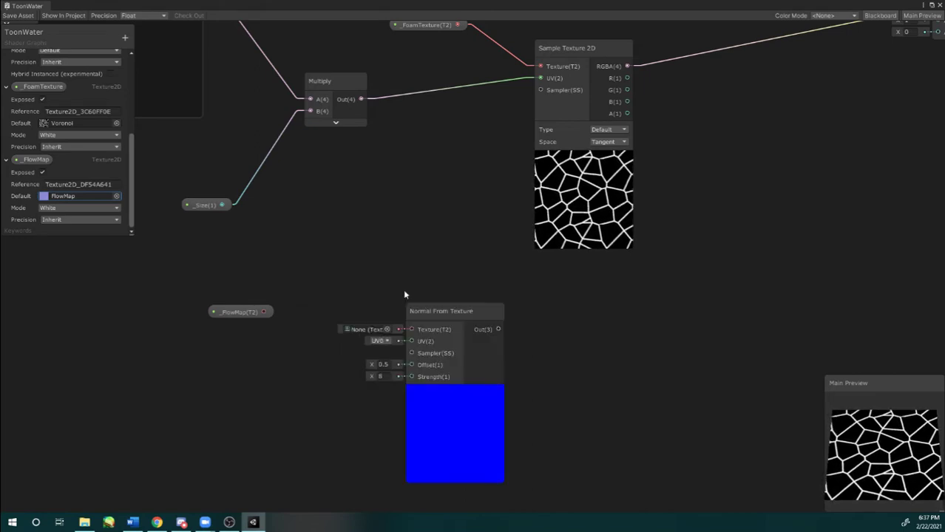
Step: Connect the _FlowMap node to the Texture input of Normal From Texture and arrange the two nodes side by side
{"action": "left_click_drag", "start_coordinate": [449, 312], "coordinate": [399, 296]}
{"action": "left_click_drag", "start_coordinate": [243, 314], "coordinate": [379, 282]}
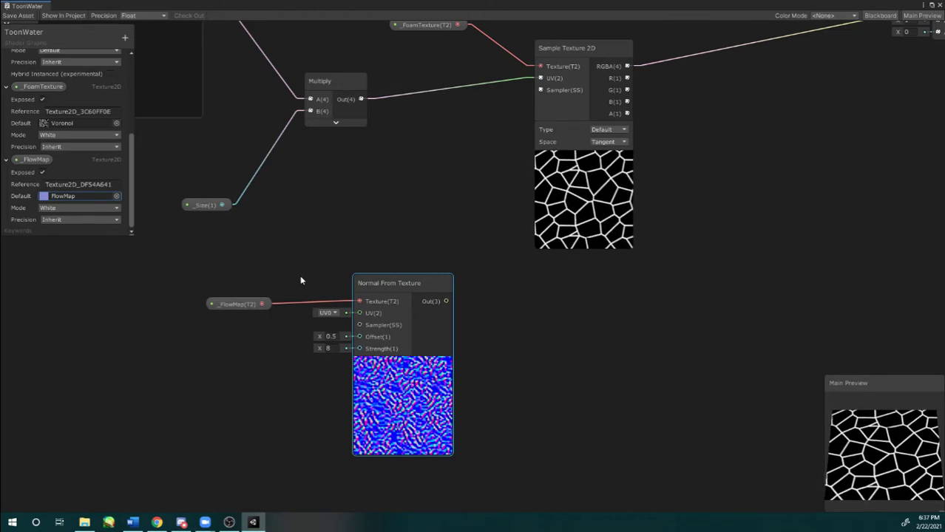
{"action": "left_click_drag", "start_coordinate": [375, 279], "coordinate": [358, 271]}
{"action": "middle_click_drag", "start_coordinate": [409, 303], "coordinate": [400, 272]}
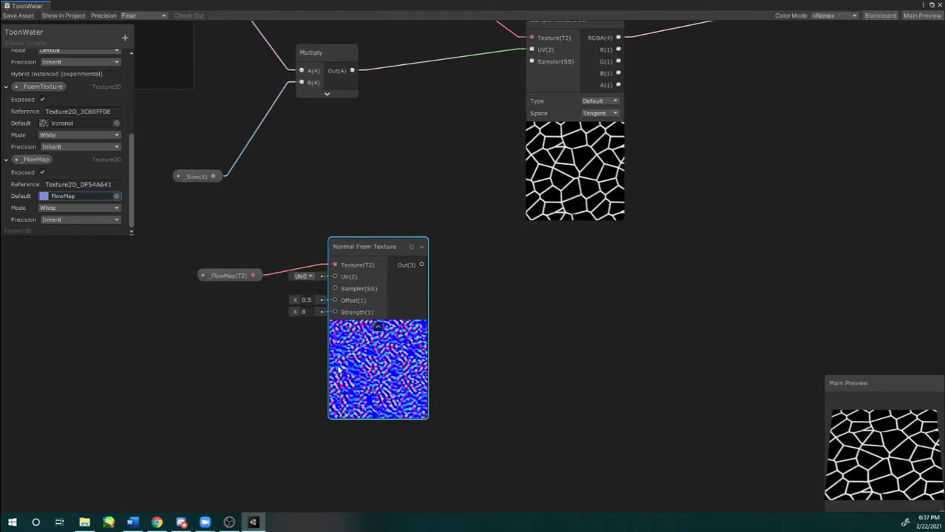
{"action": "middle_click_drag", "start_coordinate": [436, 344], "coordinate": [411, 347]}
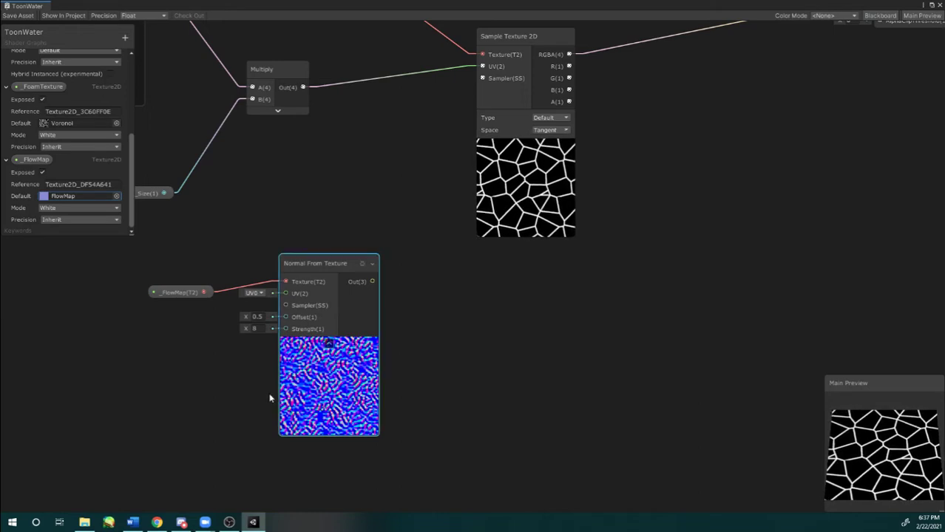
Step: Create a Multiply node and place it to the right of the Normal From Texture node
{"action": "left_click", "coordinate": [457, 366]}
{"action": "middle_click_drag", "start_coordinate": [405, 356], "coordinate": [392, 331]}
{"action": "middle_click_drag", "start_coordinate": [451, 334], "coordinate": [398, 340]}
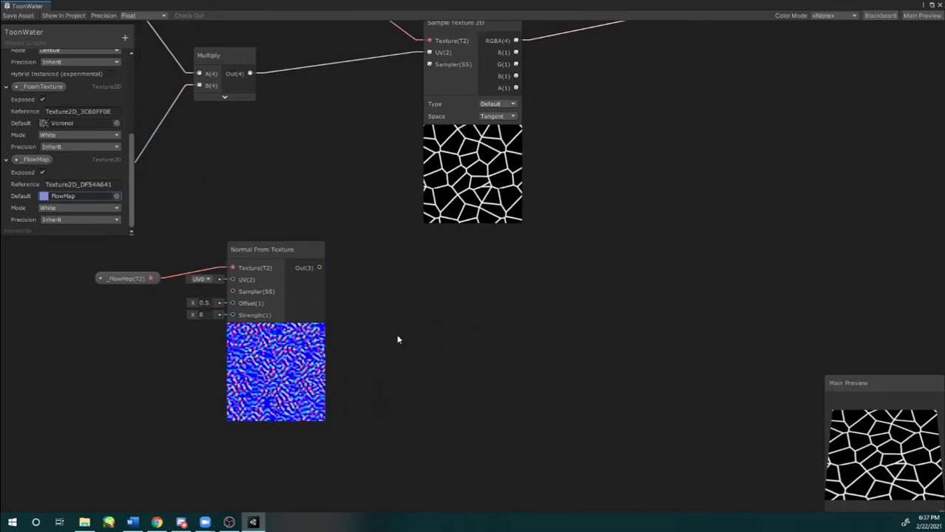
{"action": "key", "text": "space"}
{"action": "type", "text": "mul"}
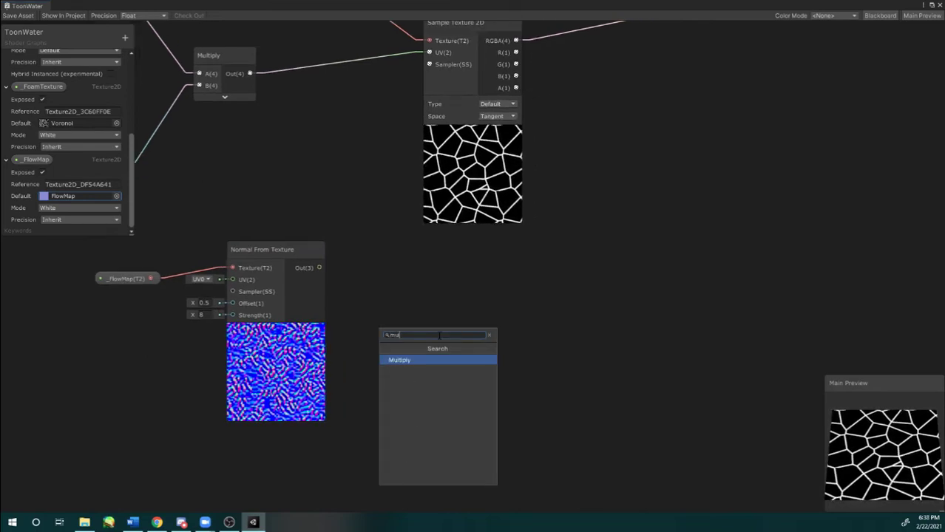
{"action": "key", "text": "Return"}
{"action": "left_click_drag", "start_coordinate": [471, 353], "coordinate": [437, 320]}
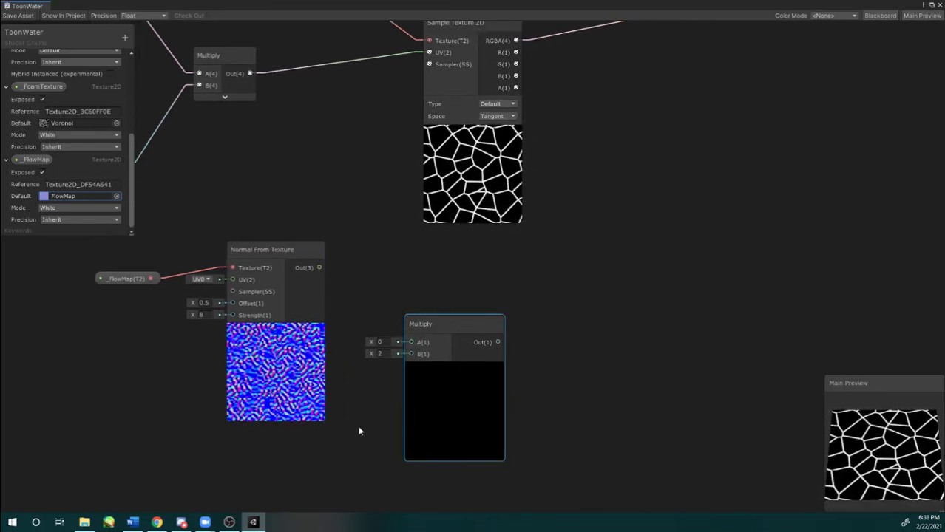
Step: Add a Vector1 property named _FlowStrength to the ToonWater graph
{"action": "scroll", "coordinate": [41, 89], "scroll_direction": "up", "scroll_amount": 5}
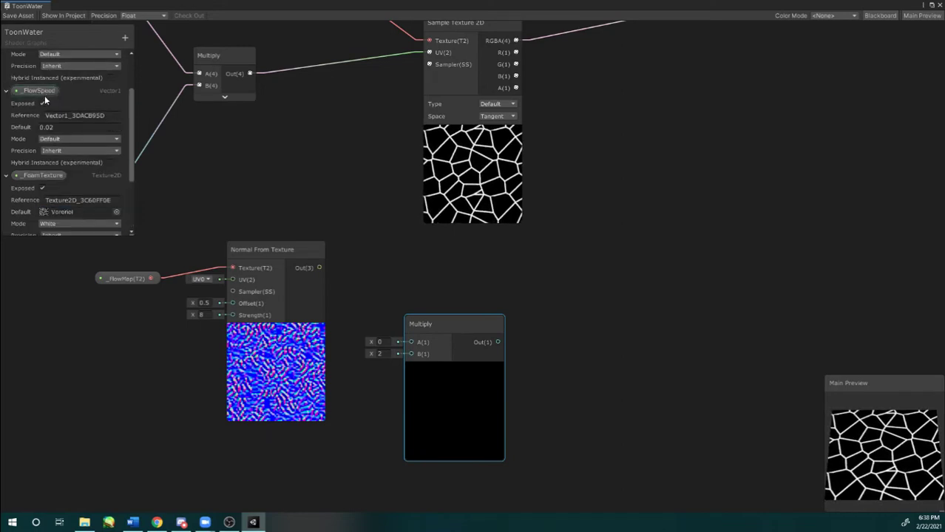
{"action": "scroll", "coordinate": [44, 95], "scroll_direction": "down", "scroll_amount": 5}
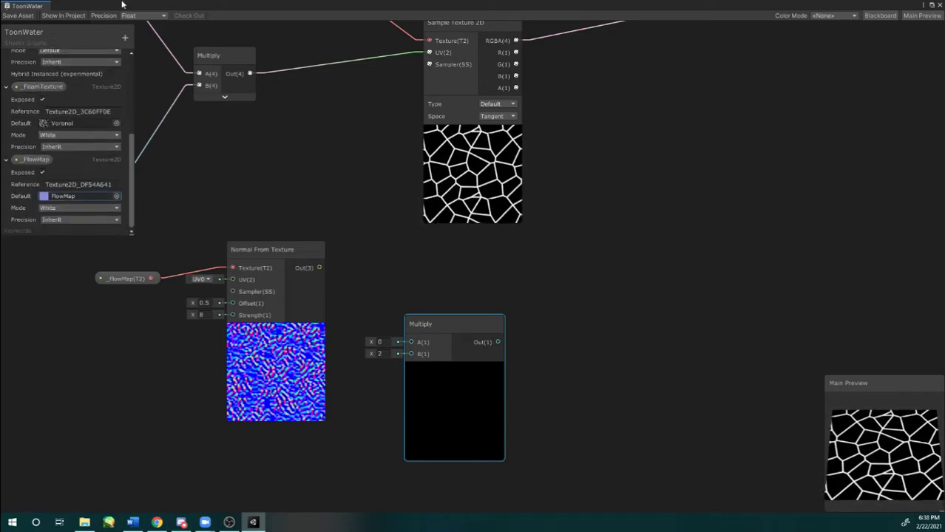
{"action": "left_click", "coordinate": [125, 38]}
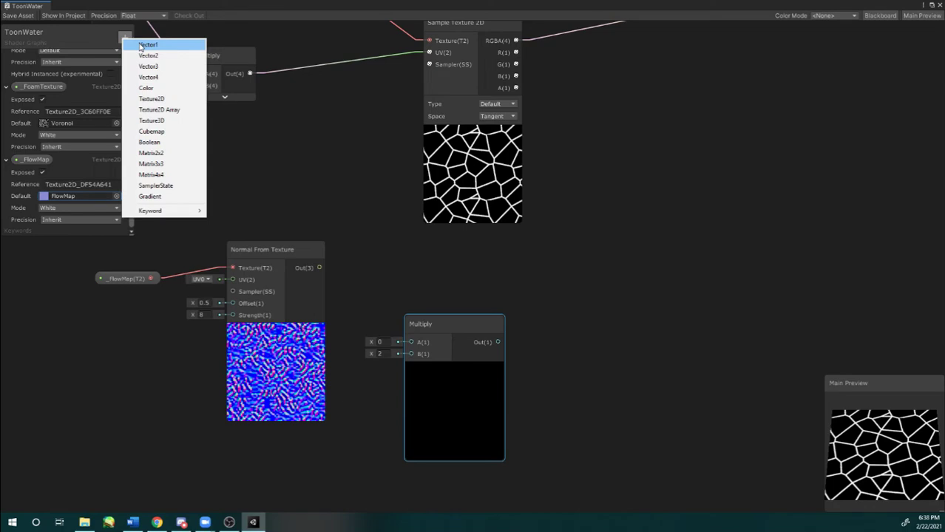
{"action": "left_click", "coordinate": [148, 45]}
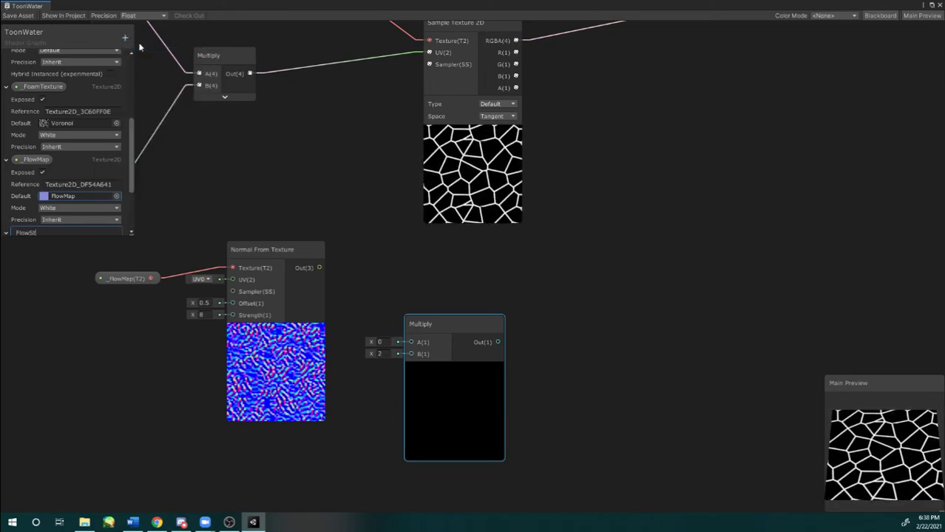
{"action": "type", "text": "_FlowStrength"}
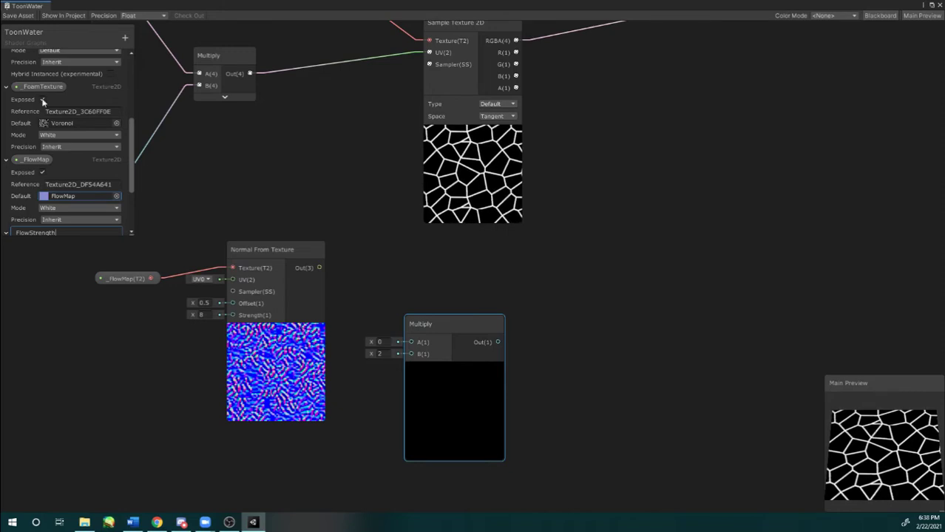
{"action": "scroll", "coordinate": [44, 103], "scroll_direction": "down", "scroll_amount": 3}
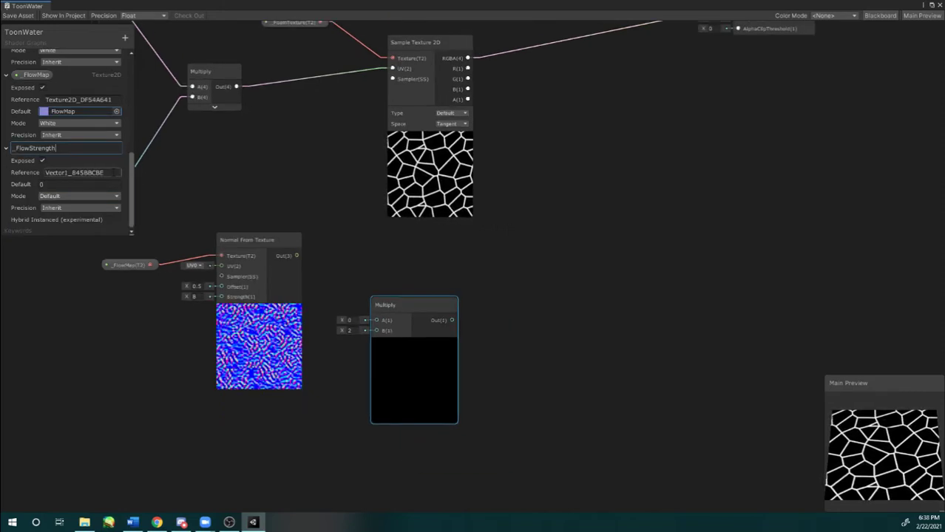
{"action": "key", "text": "Return"}
Step: Set the default value of the _FlowStrength property to 0.007
{"action": "left_click", "coordinate": [50, 185]}
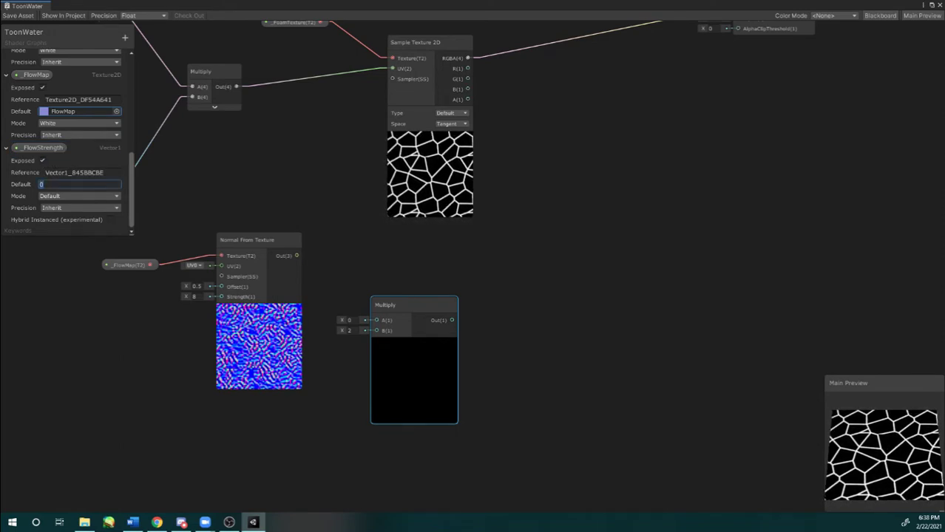
{"action": "key", "text": "alt+Tab"}
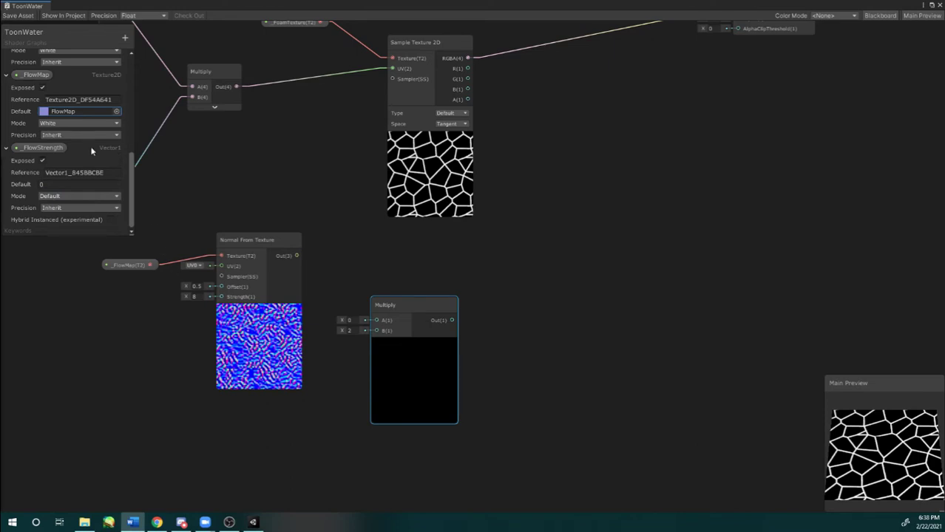
{"action": "left_click", "coordinate": [56, 184]}
{"action": "type", "text": ".007"}
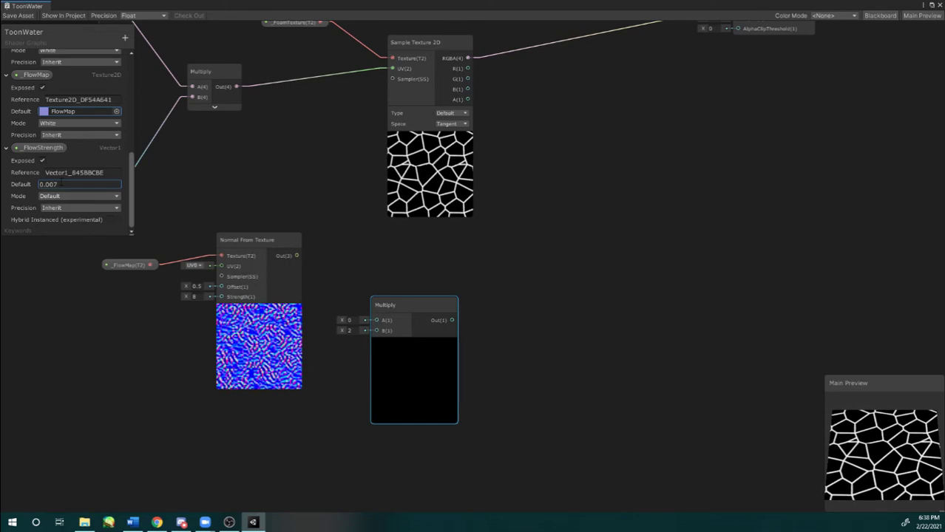
Step: Place a _FlowStrength node below Normal From Texture and connect the Normal From Texture output to Multiply input A and _FlowStrength to B
{"action": "left_click_drag", "start_coordinate": [40, 147], "coordinate": [300, 428]}
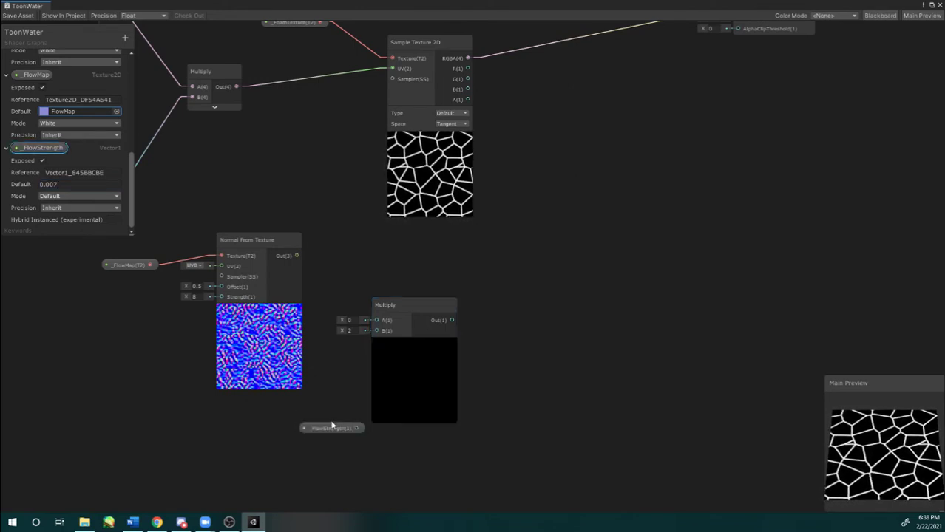
{"action": "left_click_drag", "start_coordinate": [296, 256], "coordinate": [376, 320]}
{"action": "left_click_drag", "start_coordinate": [357, 427], "coordinate": [377, 331]}
{"action": "left_click_drag", "start_coordinate": [336, 431], "coordinate": [304, 434]}
Step: Collapse the preview of the Multiply node fed by _FlowStrength
{"action": "middle_click_drag", "start_coordinate": [556, 282], "coordinate": [421, 315]}
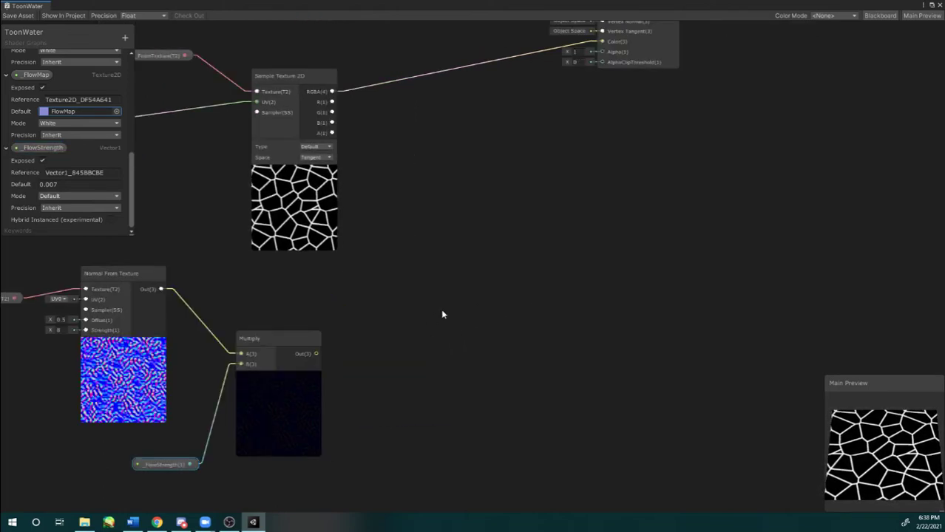
{"action": "scroll", "coordinate": [441, 311], "scroll_direction": "up", "scroll_amount": 3}
{"action": "left_click", "coordinate": [320, 355]}
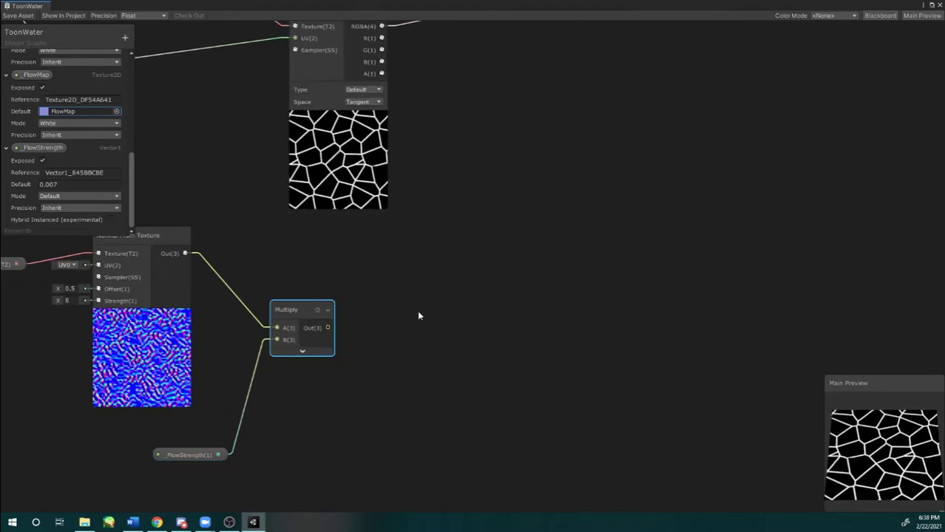
Step: Create an Add node with the Sample Texture 2D RGBA output in A and the flow strength Multiply output in B
{"action": "scroll", "coordinate": [464, 309], "scroll_direction": "down", "scroll_amount": 3}
{"action": "scroll", "coordinate": [418, 329], "scroll_direction": "up", "scroll_amount": 2}
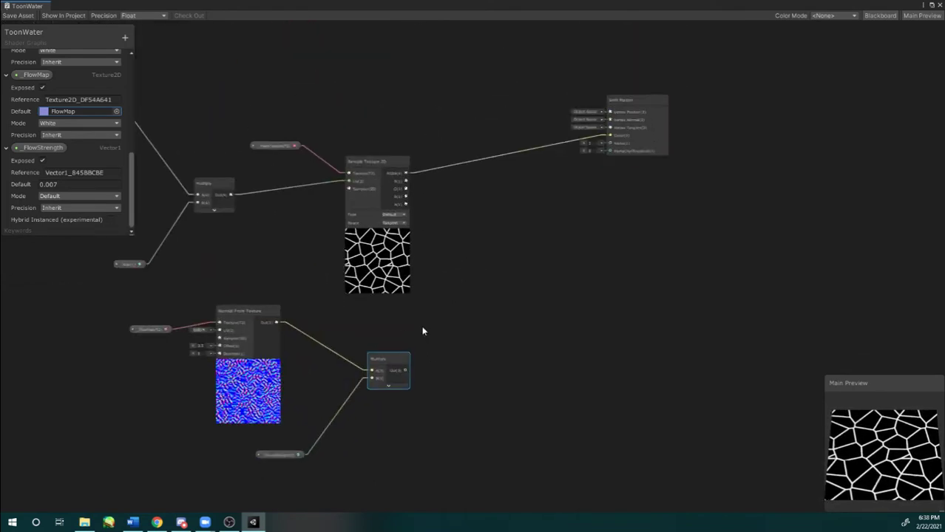
{"action": "scroll", "coordinate": [457, 200], "scroll_direction": "up", "scroll_amount": 2}
{"action": "scroll", "coordinate": [460, 212], "scroll_direction": "up", "scroll_amount": 3}
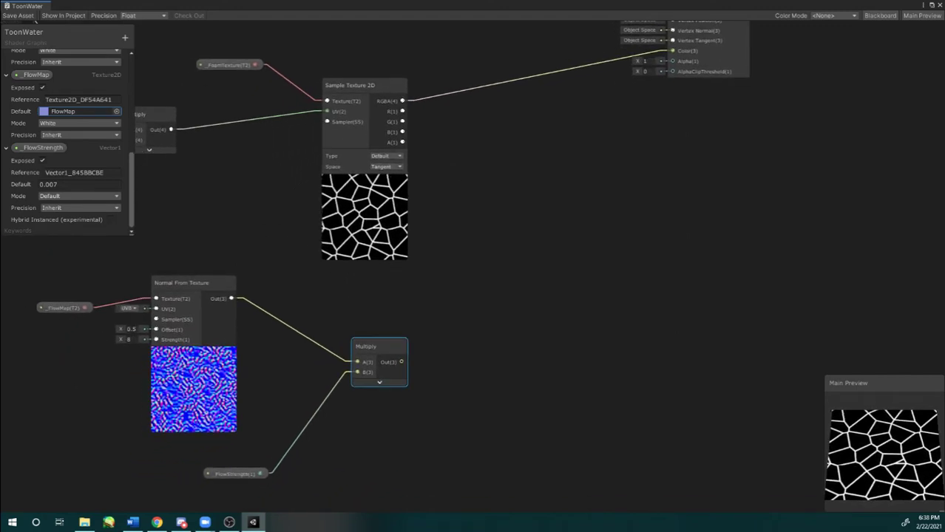
{"action": "middle_click_drag", "start_coordinate": [443, 195], "coordinate": [469, 216]}
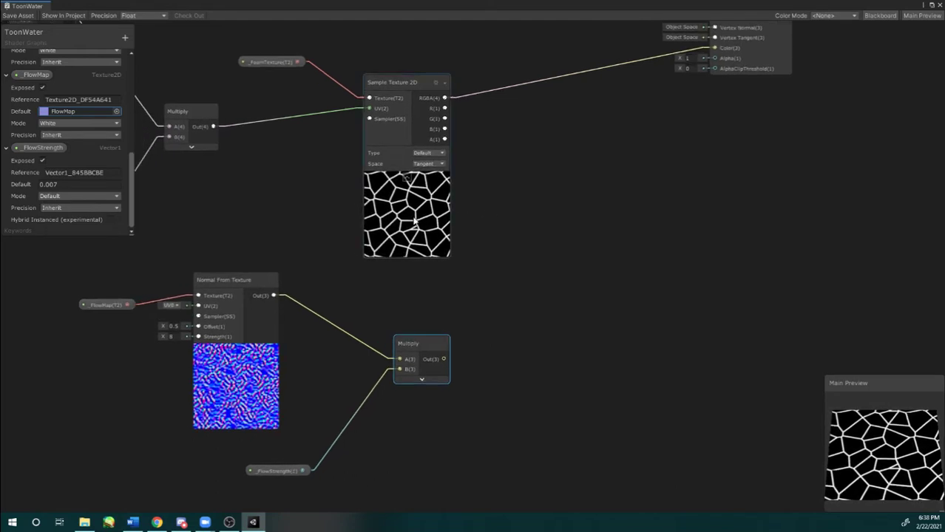
{"action": "middle_click_drag", "start_coordinate": [546, 173], "coordinate": [497, 181]}
{"action": "left_click", "coordinate": [503, 194]}
{"action": "key", "text": "space"}
{"action": "type", "text": "add"}
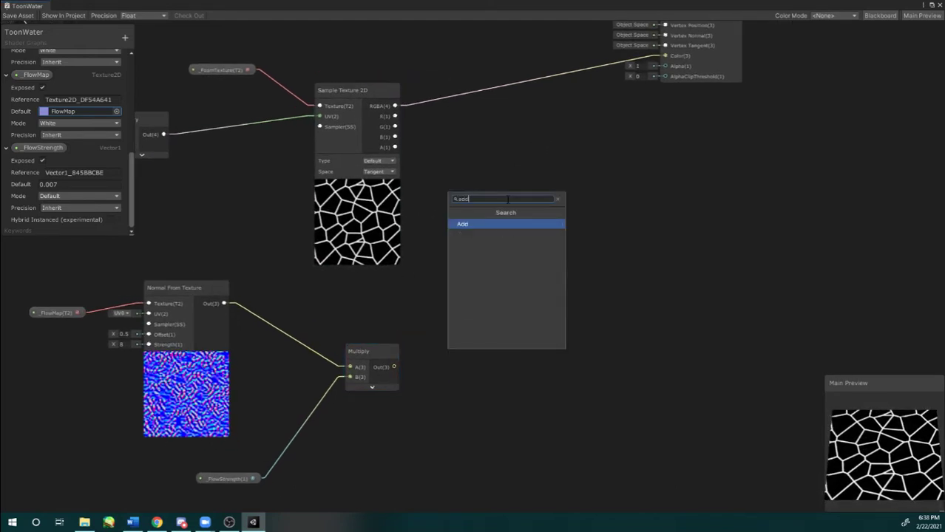
{"action": "key", "text": "Return"}
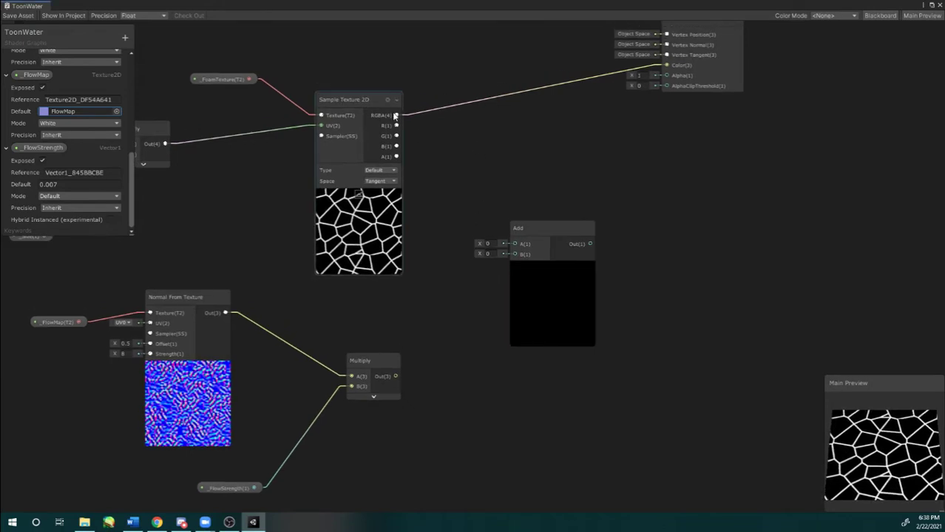
{"action": "left_click_drag", "start_coordinate": [397, 114], "coordinate": [515, 244]}
{"action": "left_click_drag", "start_coordinate": [387, 376], "coordinate": [516, 254]}
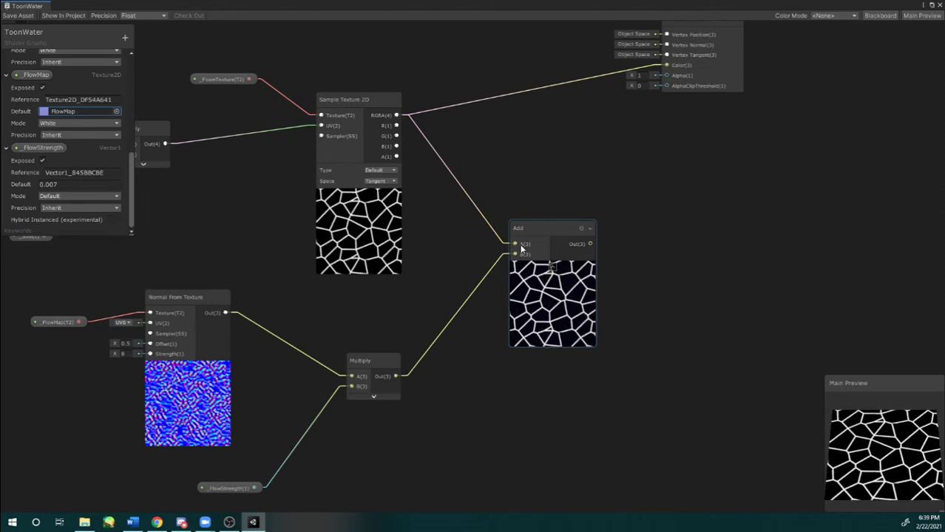
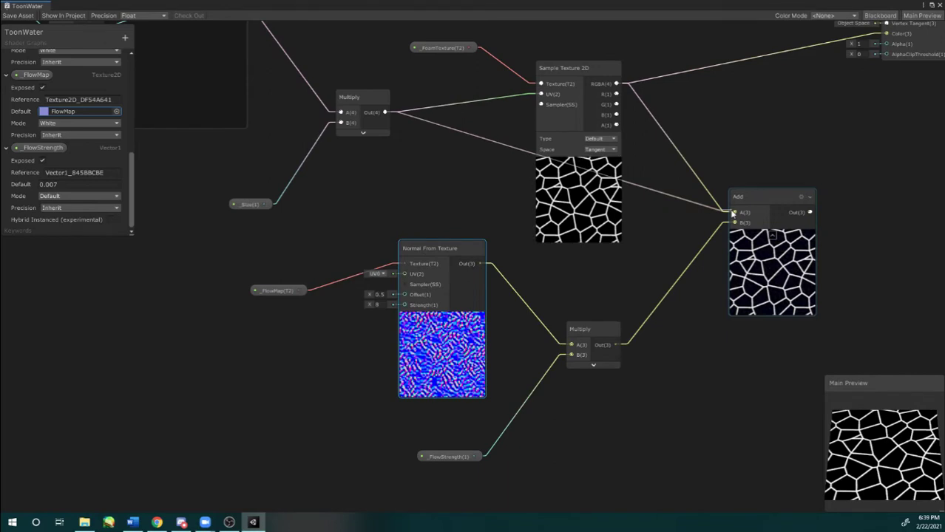
Step: Feed the flow Add node's input A from the _Size Multiply, and replace that link with the Time Scroll group's Add output
{"action": "left_click_drag", "start_coordinate": [732, 213], "coordinate": [732, 213]}
{"action": "scroll", "coordinate": [583, 232], "scroll_direction": "down", "scroll_amount": 5}
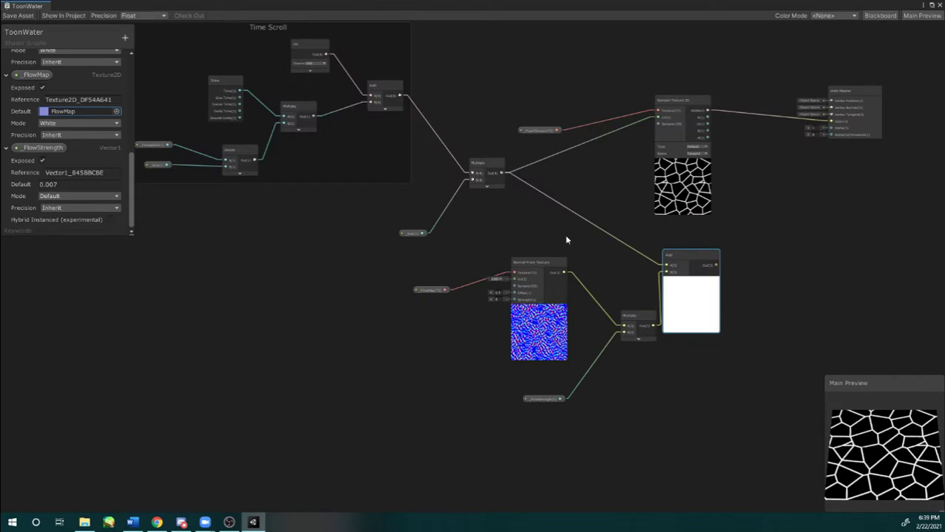
{"action": "left_click_drag", "start_coordinate": [400, 96], "coordinate": [647, 256]}
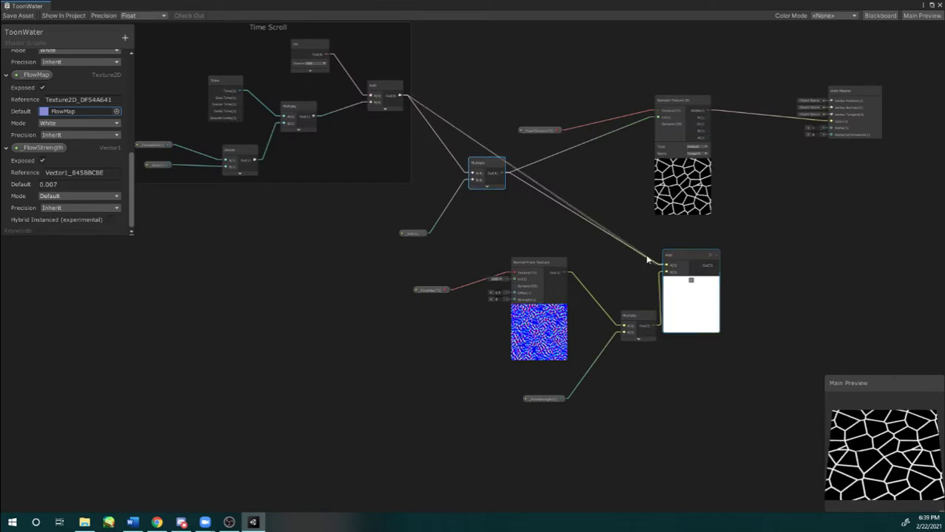
{"action": "left_click_drag", "start_coordinate": [647, 260], "coordinate": [666, 264]}
Step: Move the flow map nodes together with their Multiply and Add nodes beneath the Time Scroll group
{"action": "left_click_drag", "start_coordinate": [446, 287], "coordinate": [137, 286]}
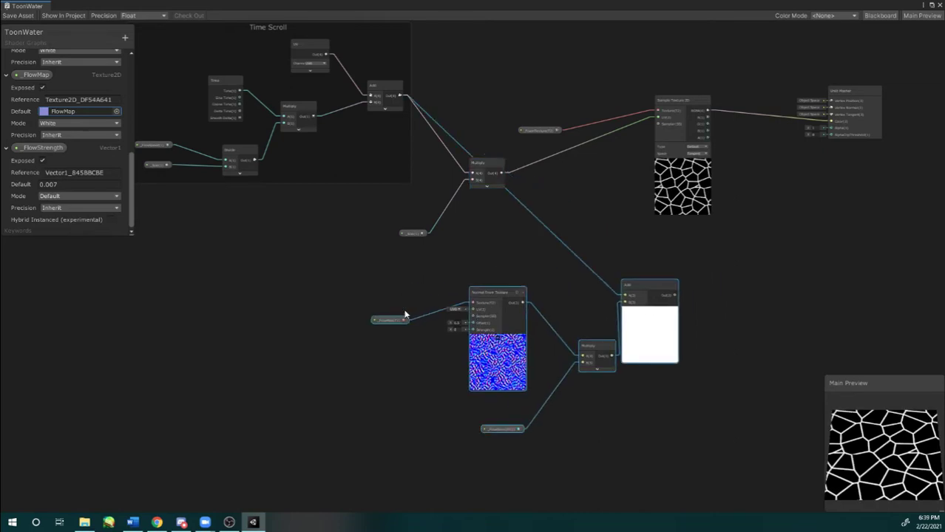
{"action": "middle_click_drag", "start_coordinate": [458, 345], "coordinate": [491, 338]}
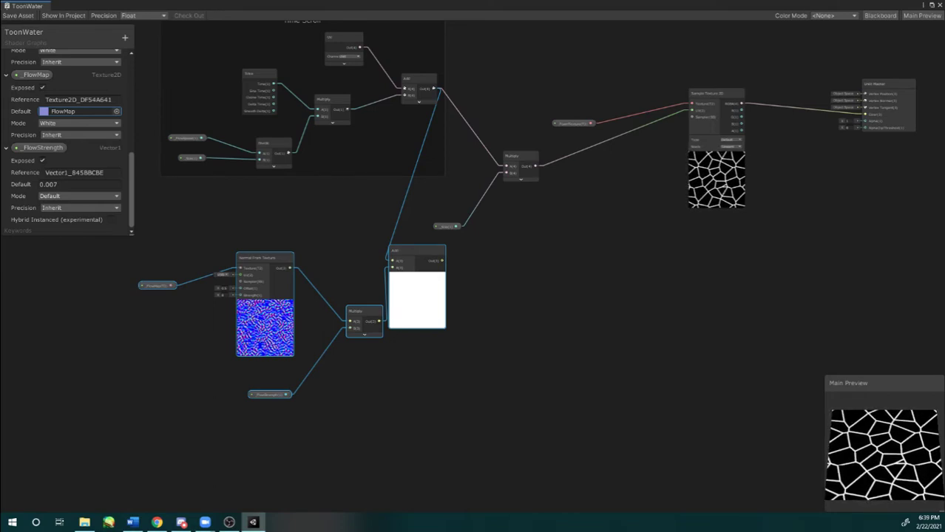
{"action": "middle_click_drag", "start_coordinate": [497, 213], "coordinate": [585, 247]}
{"action": "scroll", "coordinate": [596, 214], "scroll_direction": "up", "scroll_amount": 3}
{"action": "scroll", "coordinate": [620, 229], "scroll_direction": "down", "scroll_amount": 1}
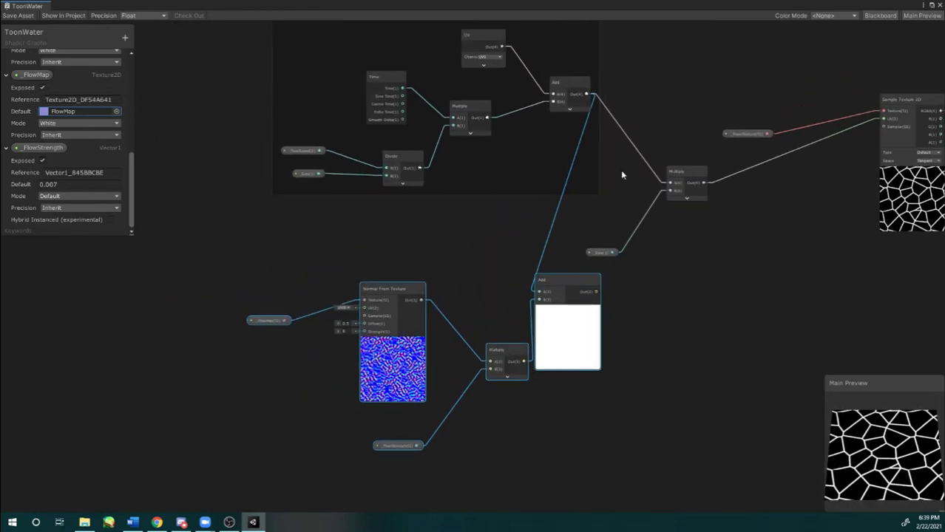
{"action": "scroll", "coordinate": [567, 259], "scroll_direction": "down", "scroll_amount": 1}
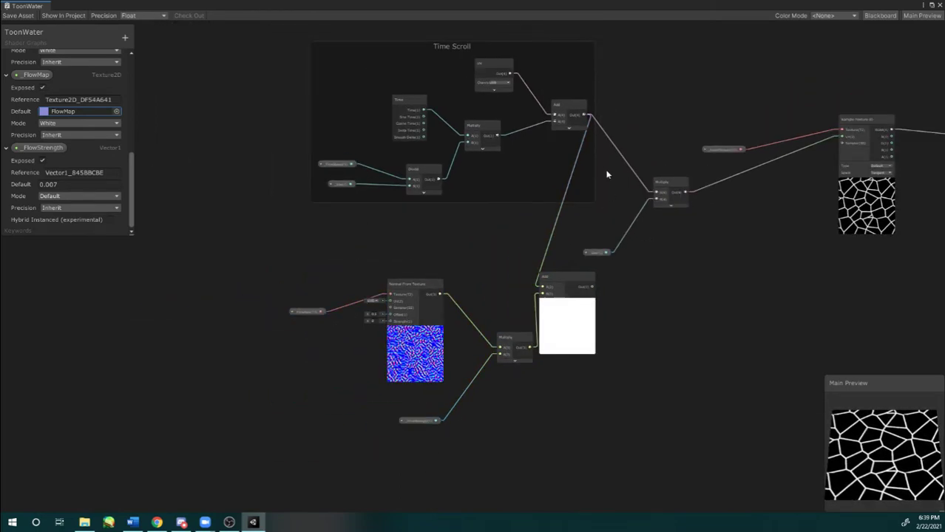
{"action": "scroll", "coordinate": [605, 125], "scroll_direction": "up", "scroll_amount": 1}
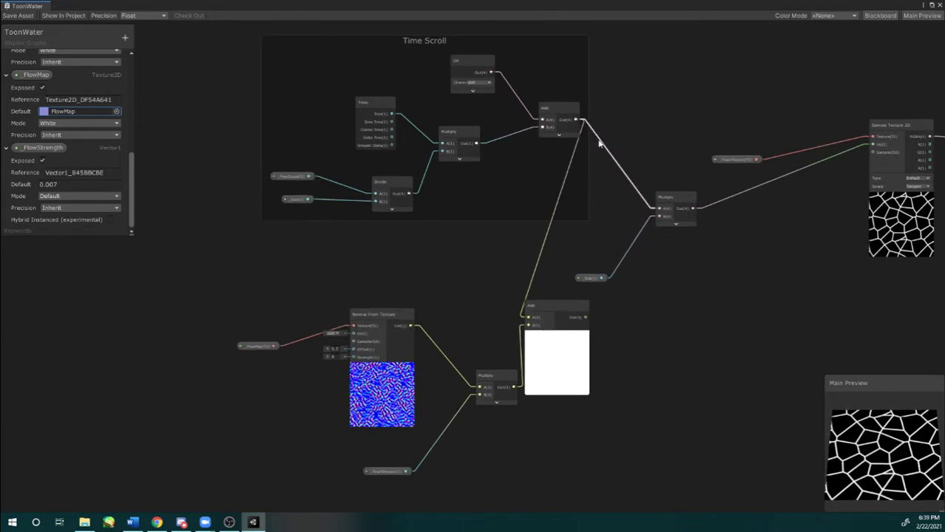
{"action": "scroll", "coordinate": [553, 294], "scroll_direction": "up", "scroll_amount": 1}
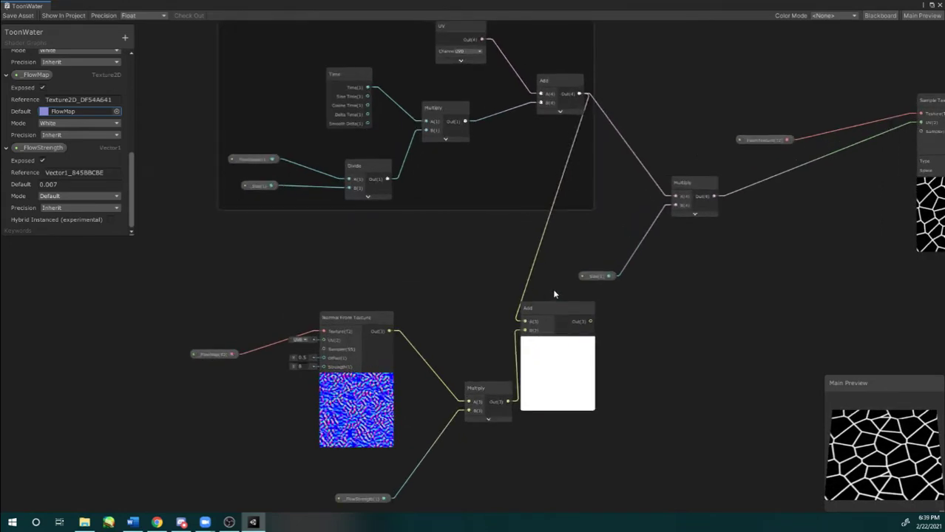
{"action": "middle_click_drag", "start_coordinate": [556, 279], "coordinate": [557, 273]}
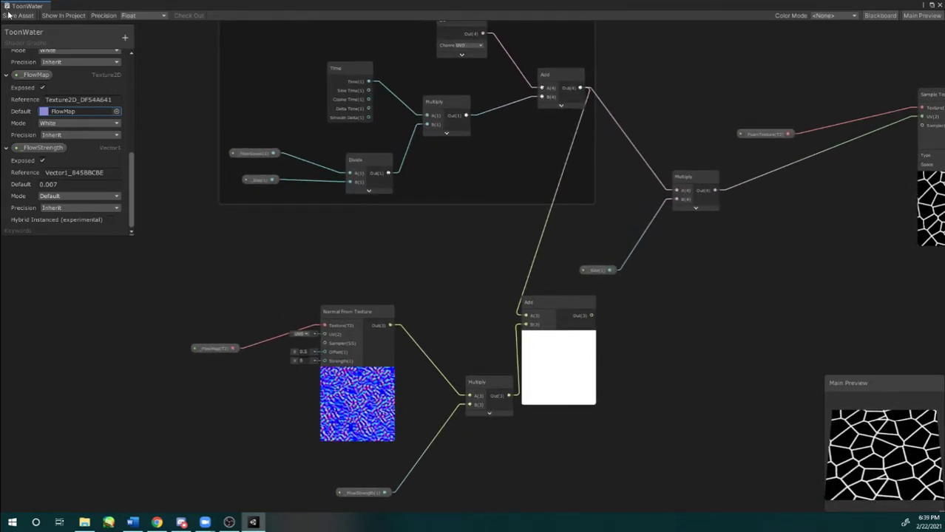
{"action": "left_click", "coordinate": [125, 39]}
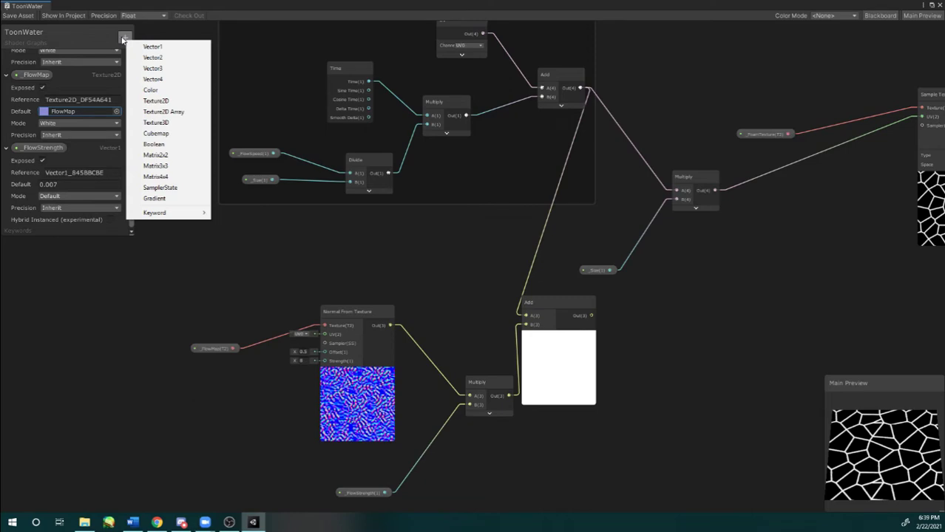
{"action": "left_click", "coordinate": [121, 46]}
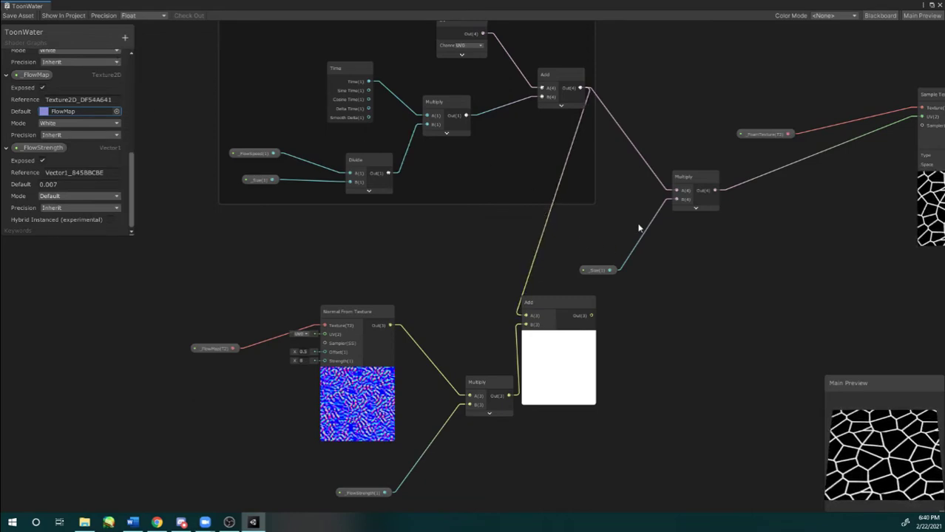
Step: Shift the Multiply node outside the Time Scroll group and its _Size node further right to free space above the flow Add node
{"action": "left_click_drag", "start_coordinate": [684, 188], "coordinate": [696, 185]}
{"action": "left_click_drag", "start_coordinate": [597, 270], "coordinate": [651, 275]}
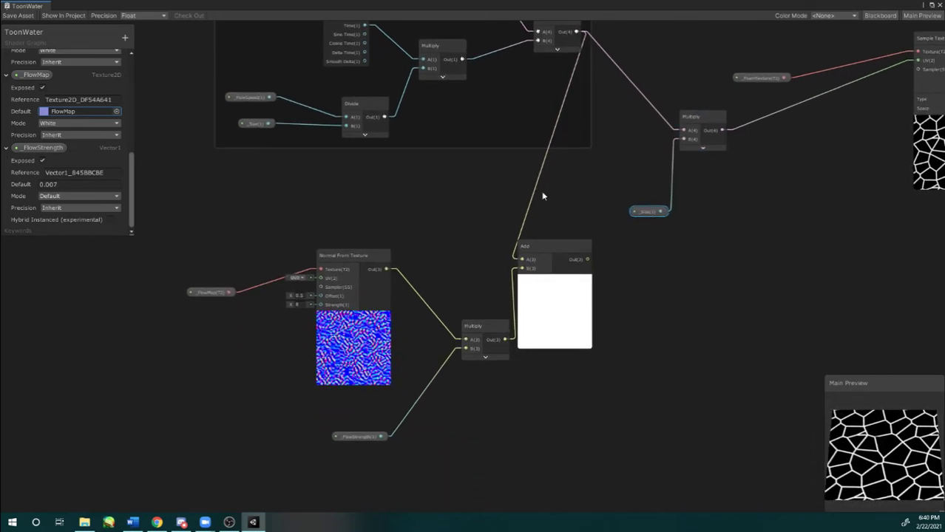
{"action": "middle_click_drag", "start_coordinate": [542, 196], "coordinate": [547, 210]}
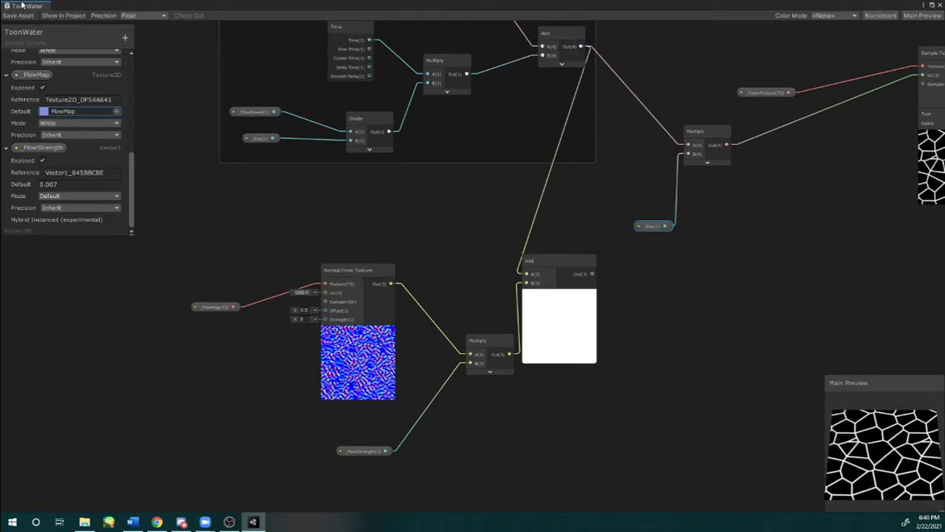
{"action": "left_click", "coordinate": [125, 38]}
{"action": "left_click", "coordinate": [122, 41]}
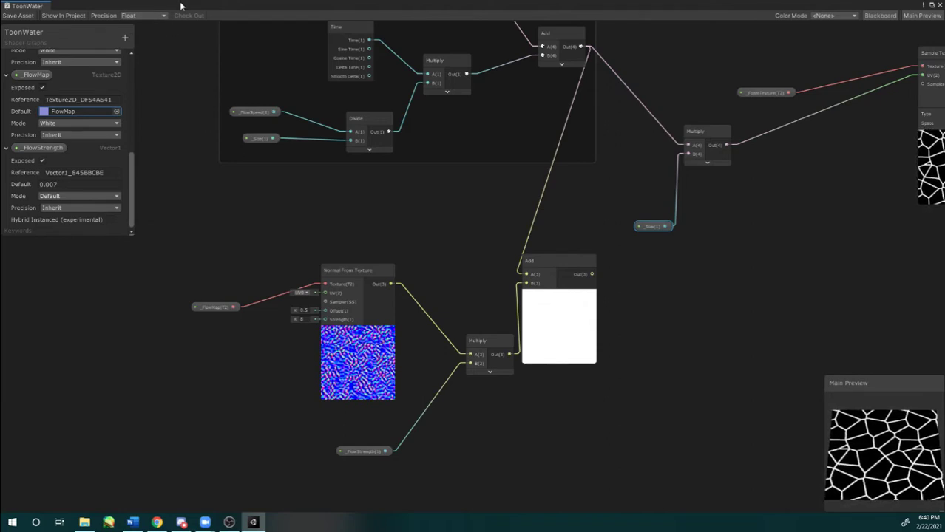
{"action": "left_click", "coordinate": [125, 38]}
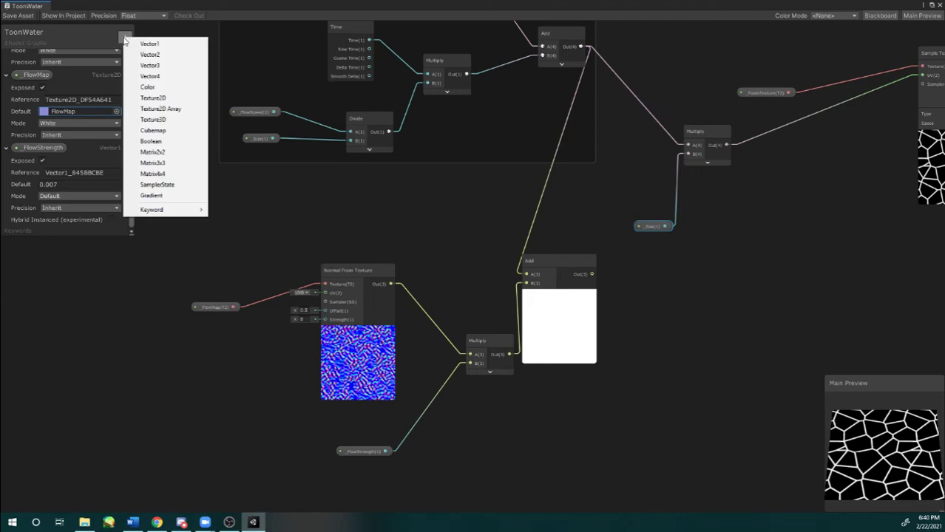
{"action": "left_click", "coordinate": [144, 5]}
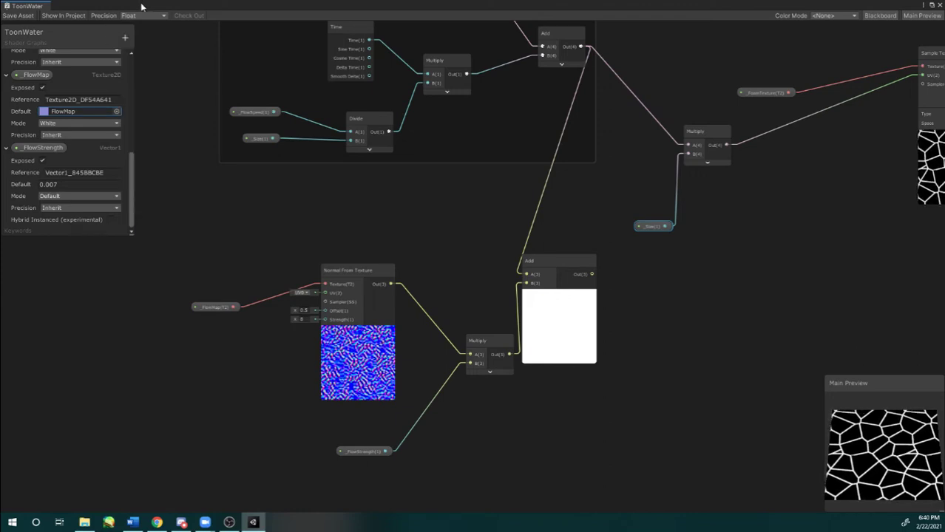
Step: Move the flow strength Multiply node up and closer to the Normal From Texture node
{"action": "double_click", "coordinate": [142, 6]}
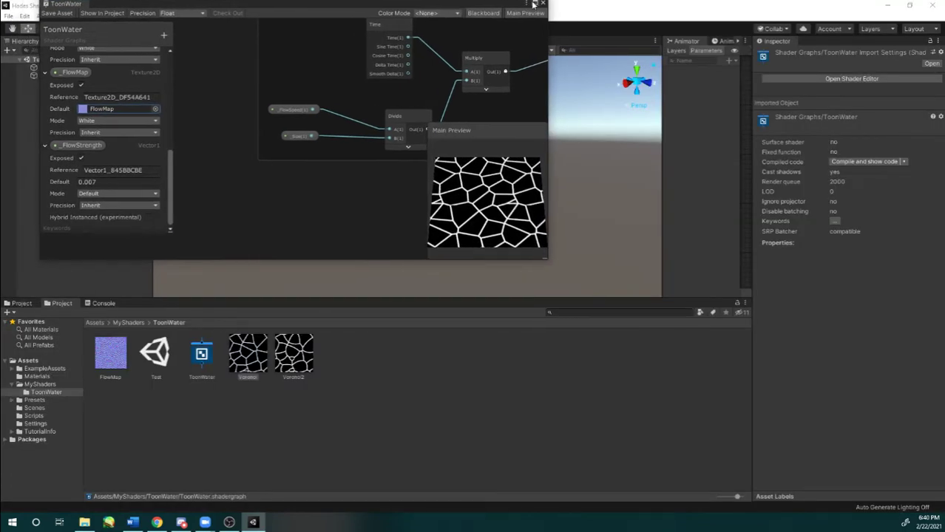
{"action": "left_click", "coordinate": [534, 4]}
{"action": "middle_click_drag", "start_coordinate": [371, 193], "coordinate": [376, 205]}
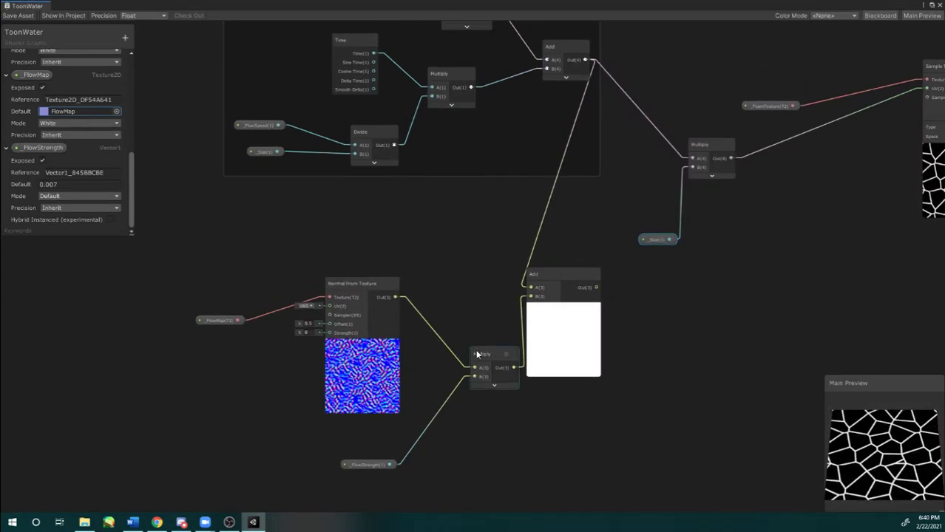
{"action": "left_click_drag", "start_coordinate": [484, 357], "coordinate": [459, 332]}
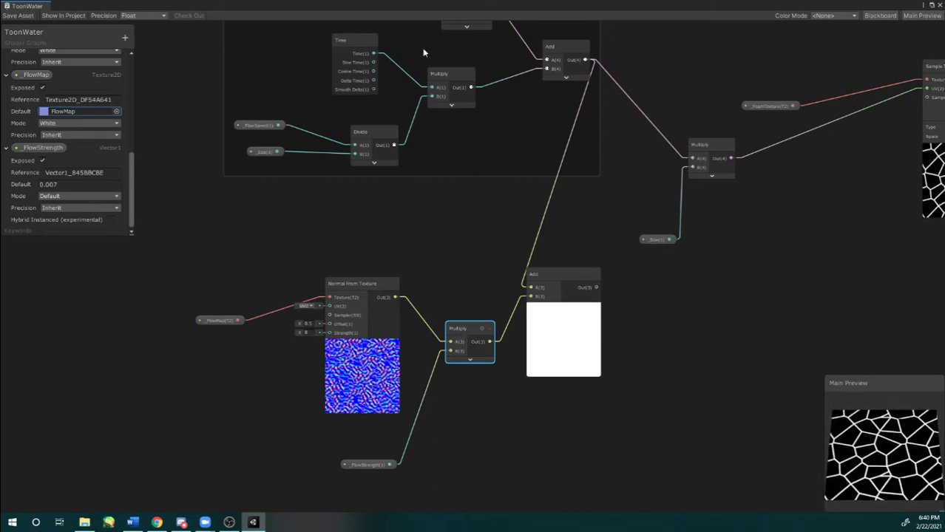
Step: View the shader types that can be created as assets in the ToonWater folder, and return to the graph
{"action": "left_click_drag", "start_coordinate": [412, 8], "coordinate": [350, 456]}
{"action": "right_click", "coordinate": [391, 336]}
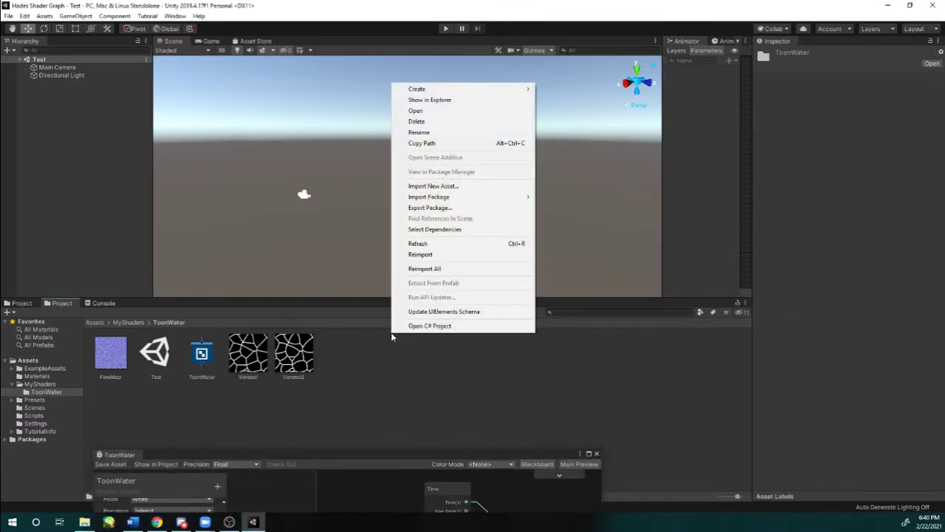
{"action": "mouse_move", "coordinate": [428, 91]}
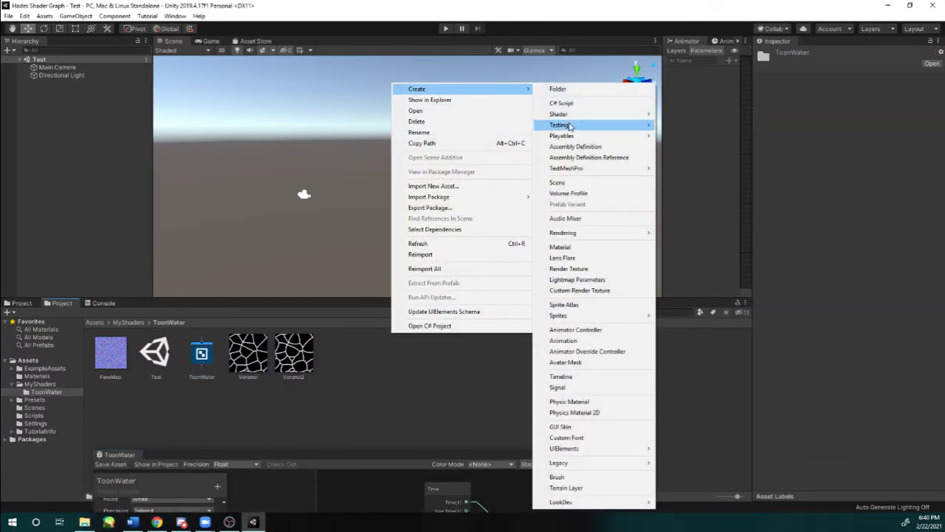
{"action": "mouse_move", "coordinate": [568, 116]}
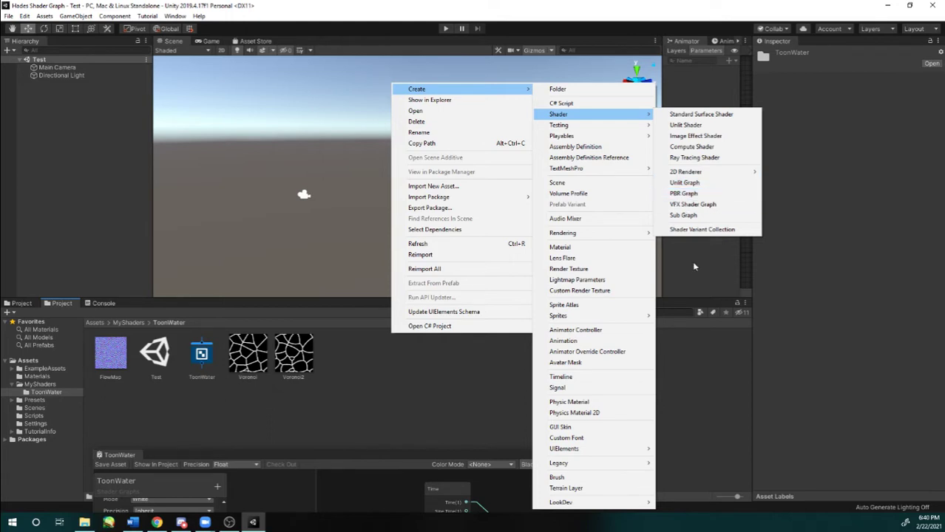
{"action": "left_click", "coordinate": [701, 377]}
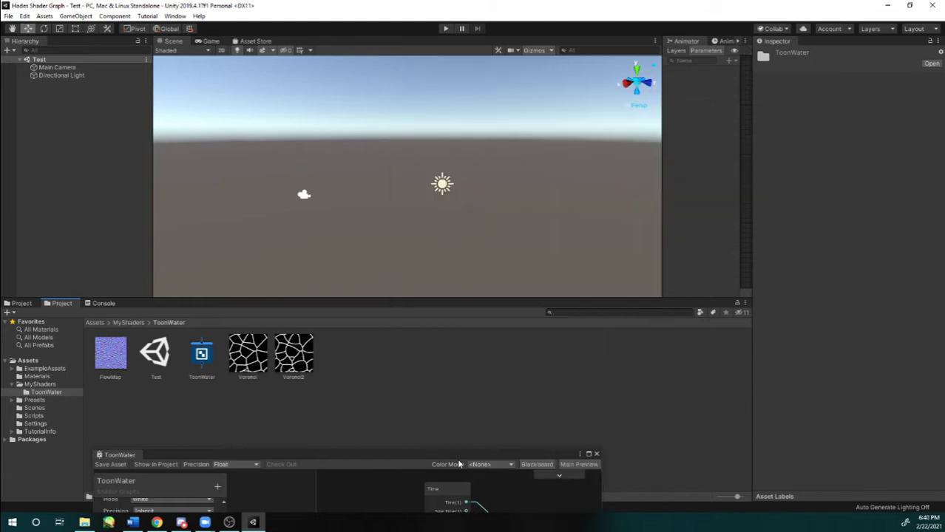
{"action": "left_click_drag", "start_coordinate": [459, 451], "coordinate": [520, 117]}
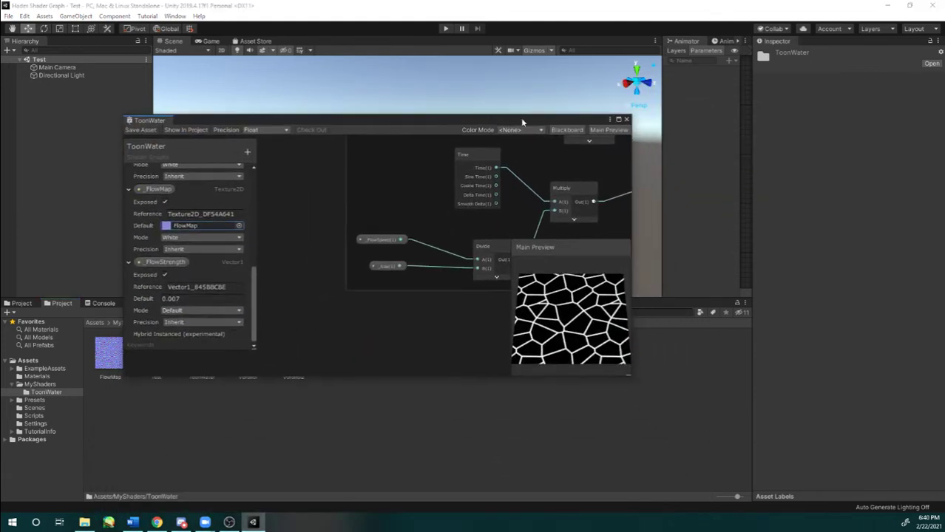
{"action": "left_click", "coordinate": [618, 119]}
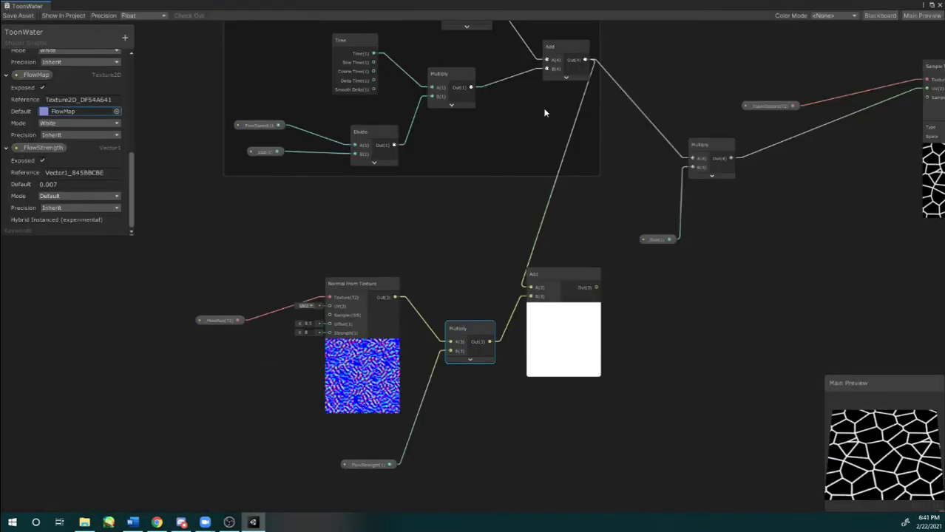
Step: Connect the flow Add node's output to input A of the _Size Multiply, and move that Add node up nearer the Time Scroll group
{"action": "scroll", "coordinate": [444, 251], "scroll_direction": "down", "scroll_amount": 2}
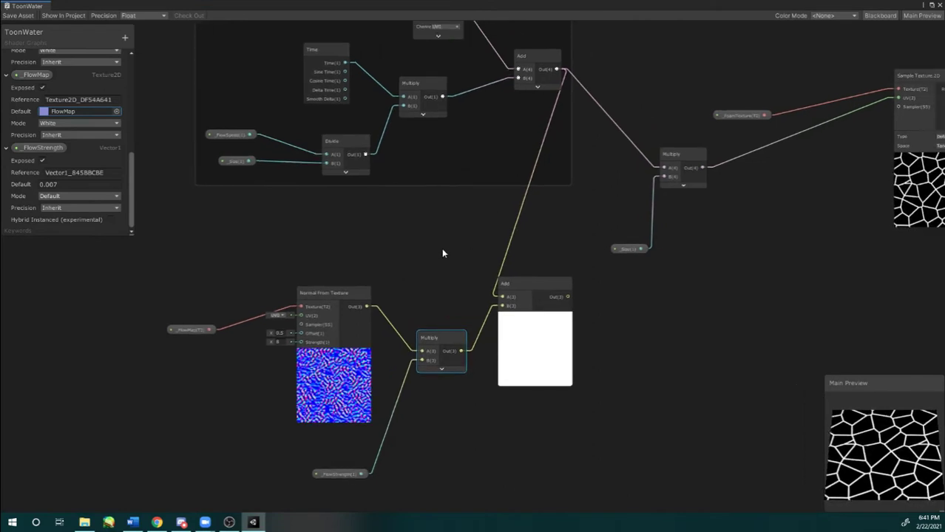
{"action": "scroll", "coordinate": [441, 254], "scroll_direction": "down", "scroll_amount": 1}
{"action": "scroll", "coordinate": [442, 254], "scroll_direction": "up", "scroll_amount": 2}
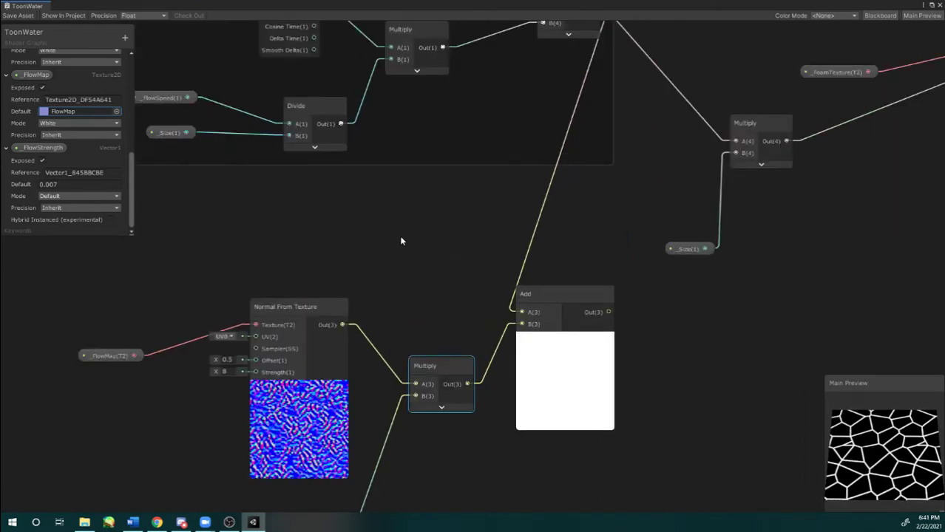
{"action": "scroll", "coordinate": [396, 242], "scroll_direction": "down", "scroll_amount": 1}
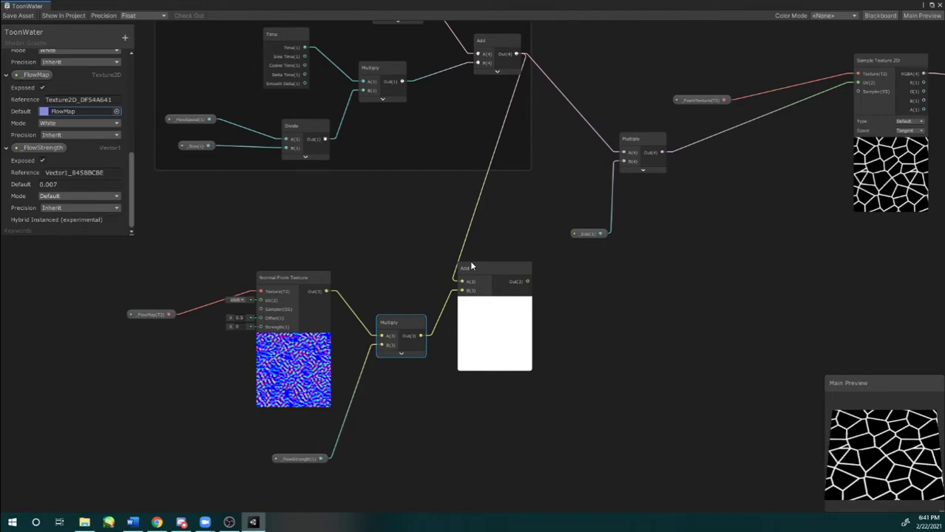
{"action": "middle_click_drag", "start_coordinate": [542, 221], "coordinate": [517, 235]}
{"action": "middle_click_drag", "start_coordinate": [466, 97], "coordinate": [486, 114]}
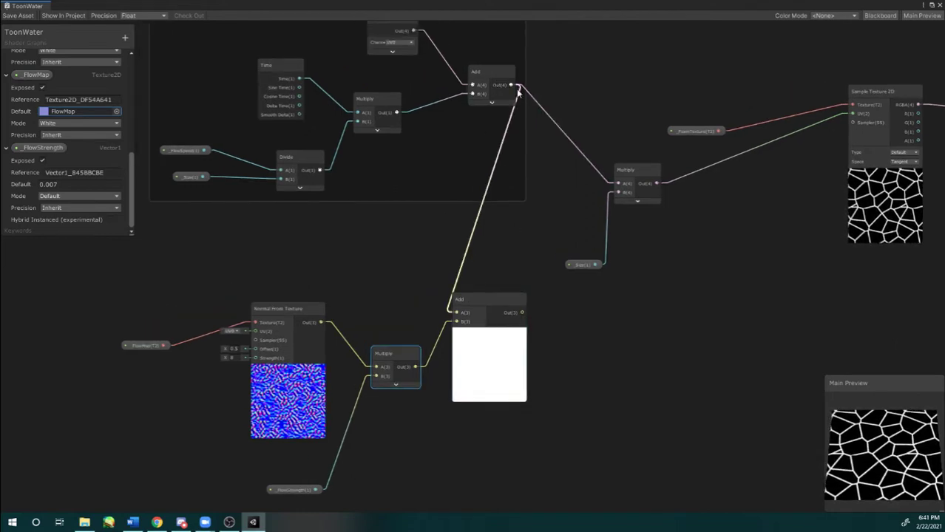
{"action": "left_click_drag", "start_coordinate": [487, 84], "coordinate": [464, 104]}
{"action": "left_click_drag", "start_coordinate": [522, 312], "coordinate": [615, 186]}
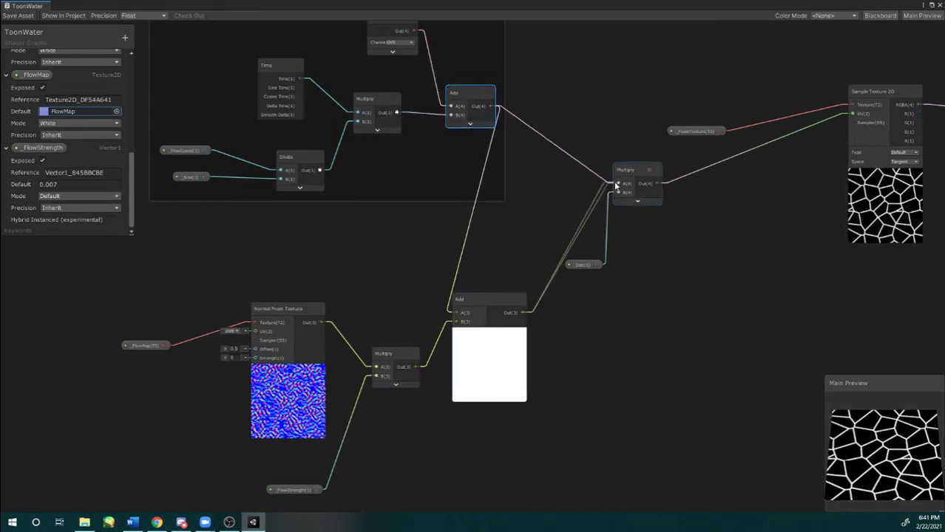
{"action": "left_click_drag", "start_coordinate": [615, 186], "coordinate": [616, 185]}
{"action": "middle_click_drag", "start_coordinate": [652, 279], "coordinate": [614, 282]}
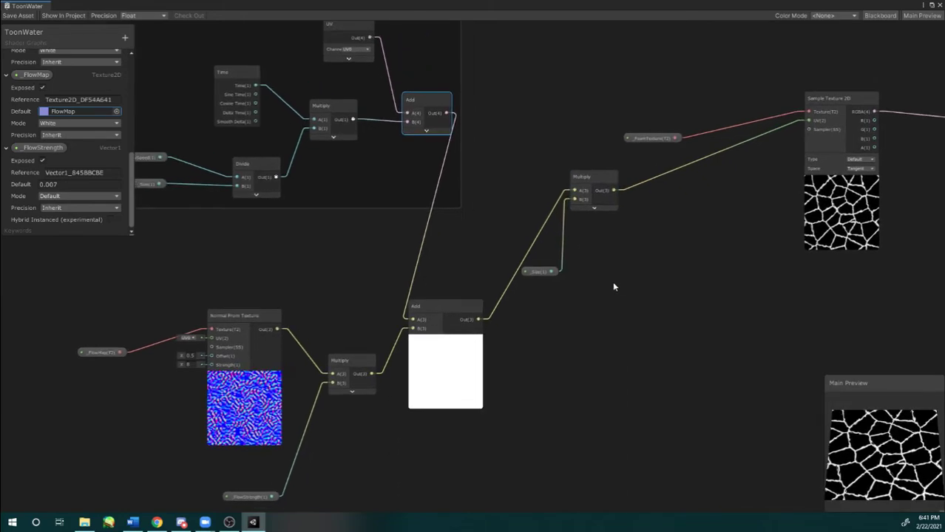
{"action": "left_click_drag", "start_coordinate": [445, 310], "coordinate": [445, 253]}
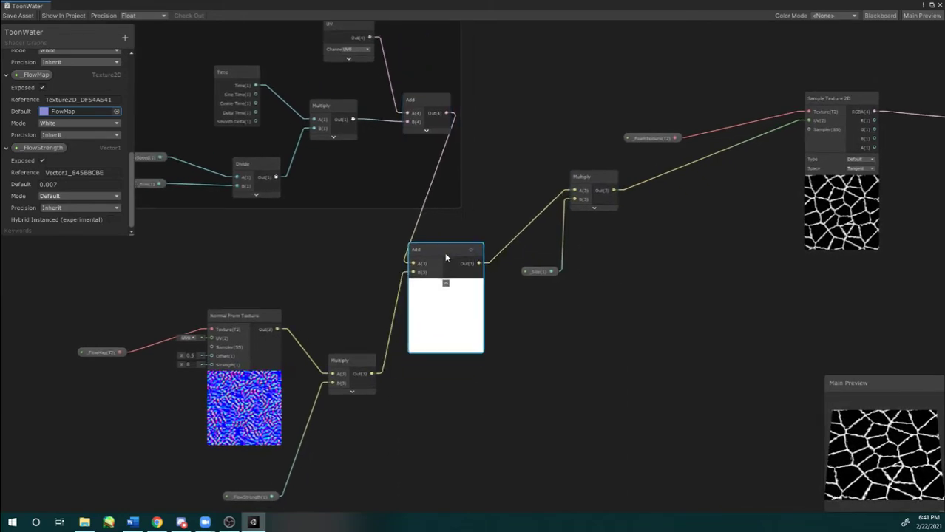
Step: Move the Main Preview higher over the graph and enlarge it to show the distorted foam in more detail
{"action": "left_click_drag", "start_coordinate": [881, 391], "coordinate": [792, 298]}
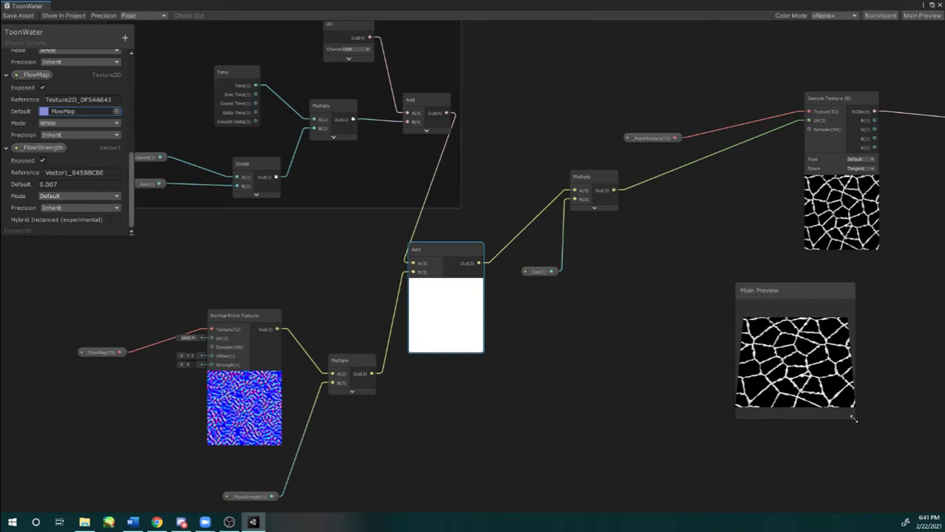
{"action": "left_click_drag", "start_coordinate": [854, 418], "coordinate": [933, 497]}
{"action": "middle_click_drag", "start_coordinate": [670, 349], "coordinate": [619, 323]}
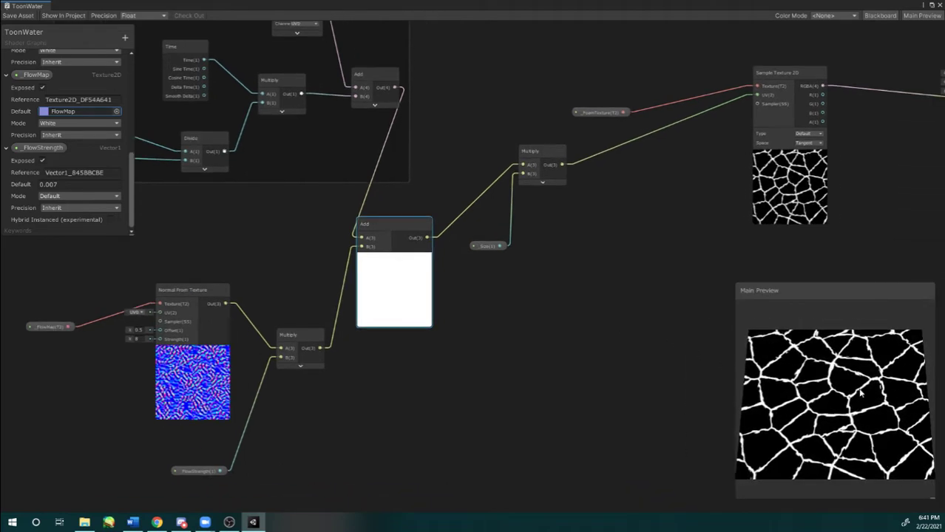
Step: Collapse the preview of the flow Add node between the Time Scroll group and the _Size Multiply
{"action": "middle_click_drag", "start_coordinate": [373, 358], "coordinate": [510, 366]}
{"action": "scroll", "coordinate": [437, 326], "scroll_direction": "up", "scroll_amount": 2}
{"action": "scroll", "coordinate": [510, 366], "scroll_direction": "down", "scroll_amount": 2}
{"action": "middle_click_drag", "start_coordinate": [385, 242], "coordinate": [401, 255]}
{"action": "scroll", "coordinate": [400, 266], "scroll_direction": "down", "scroll_amount": 1}
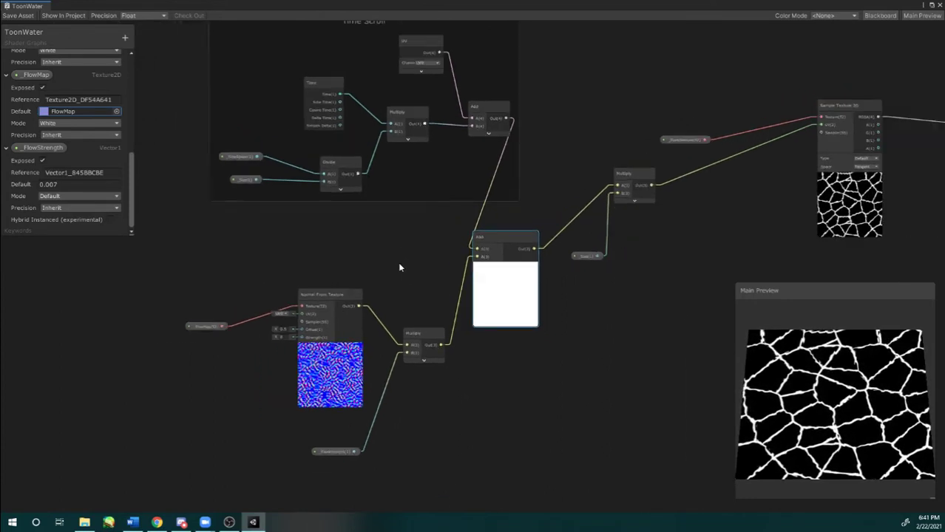
{"action": "scroll", "coordinate": [389, 268], "scroll_direction": "up", "scroll_amount": 2}
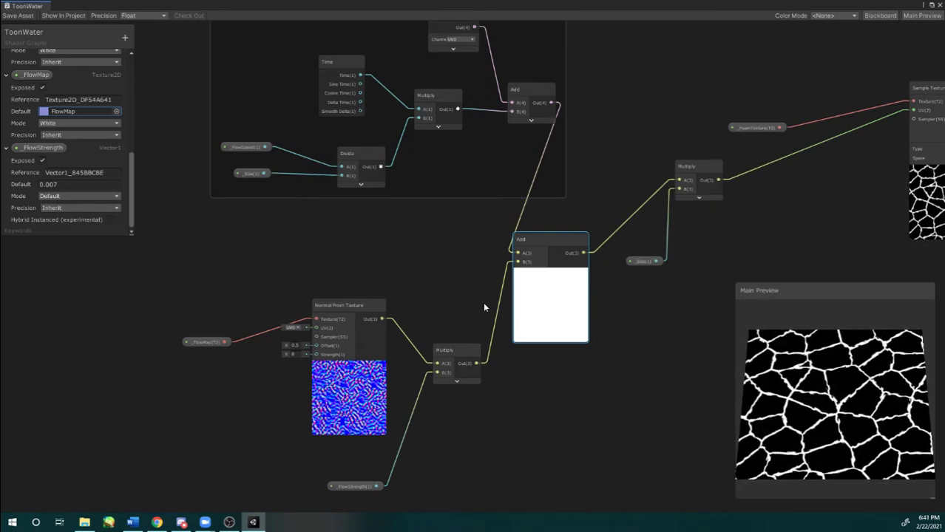
{"action": "left_click", "coordinate": [549, 269]}
{"action": "left_click", "coordinate": [551, 273]}
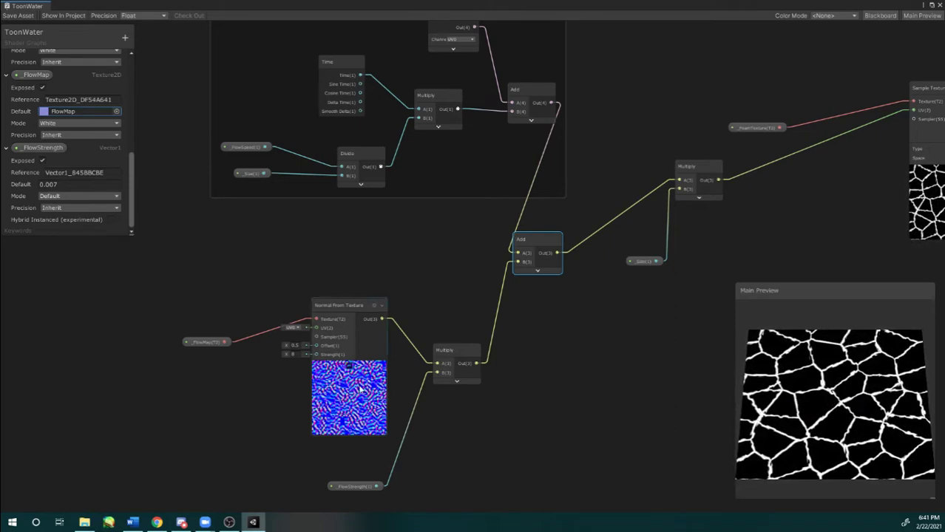
Step: Review the distortion chain between the Normal From Texture node and the foam Sample Texture 2D
{"action": "middle_click_drag", "start_coordinate": [844, 234], "coordinate": [687, 265]}
{"action": "scroll", "coordinate": [785, 217], "scroll_direction": "up", "scroll_amount": 2}
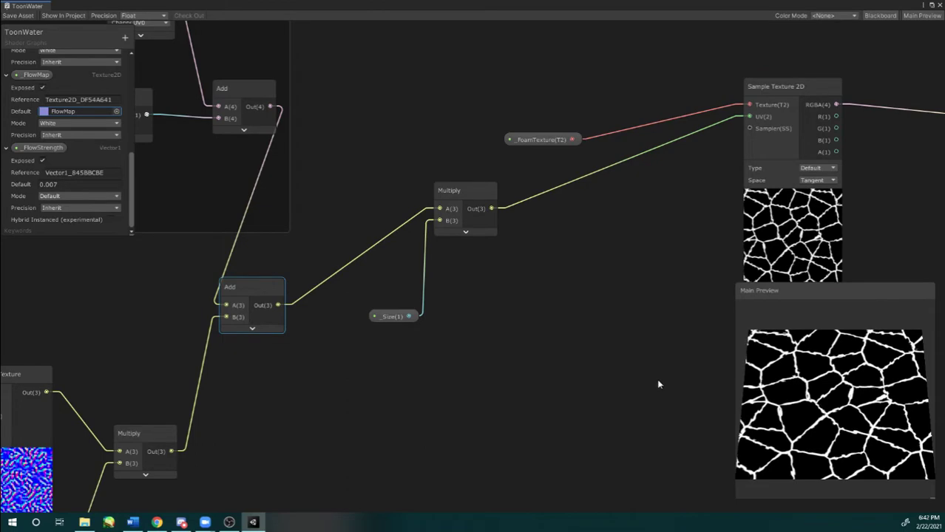
{"action": "scroll", "coordinate": [547, 329], "scroll_direction": "down", "scroll_amount": 2}
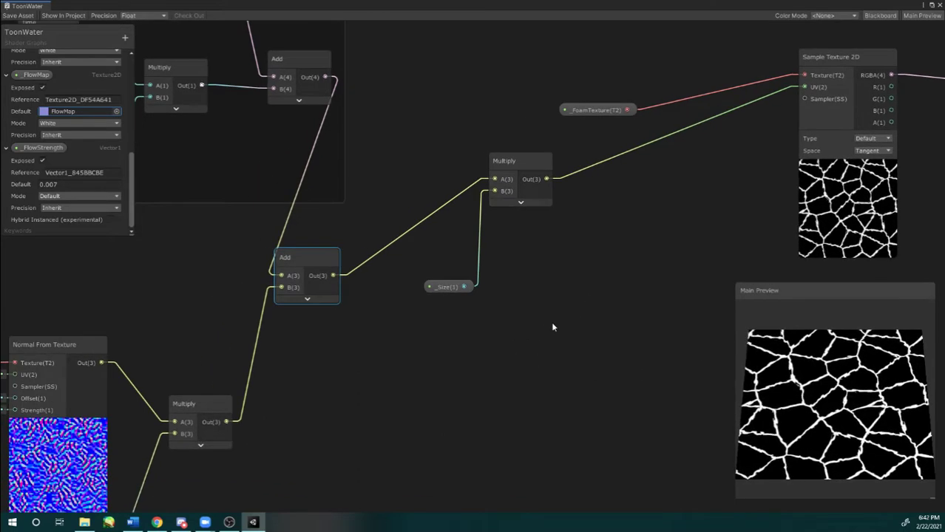
{"action": "scroll", "coordinate": [553, 327], "scroll_direction": "down", "scroll_amount": 3}
{"action": "middle_click_drag", "start_coordinate": [553, 327], "coordinate": [543, 299]}
{"action": "middle_click_drag", "start_coordinate": [438, 311], "coordinate": [464, 285]}
{"action": "scroll", "coordinate": [436, 310], "scroll_direction": "up", "scroll_amount": 1}
{"action": "scroll", "coordinate": [436, 310], "scroll_direction": "up", "scroll_amount": 1}
{"action": "scroll", "coordinate": [464, 309], "scroll_direction": "up", "scroll_amount": 2}
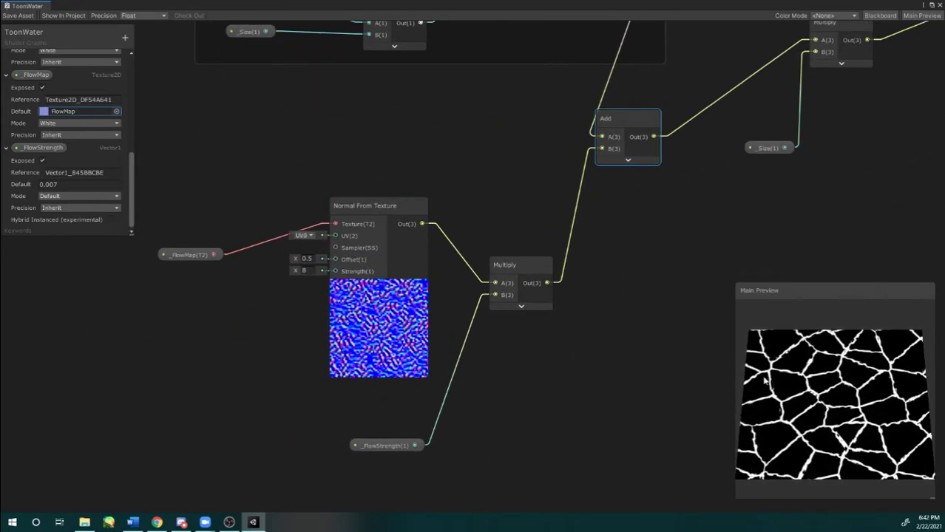
Step: Group the _FlowMap, Normal From Texture, Multiply and _FlowStrength nodes under the title Distort
{"action": "scroll", "coordinate": [527, 299], "scroll_direction": "down", "scroll_amount": 1}
{"action": "left_click_drag", "start_coordinate": [512, 442], "coordinate": [526, 444]}
{"action": "right_click", "coordinate": [393, 301]}
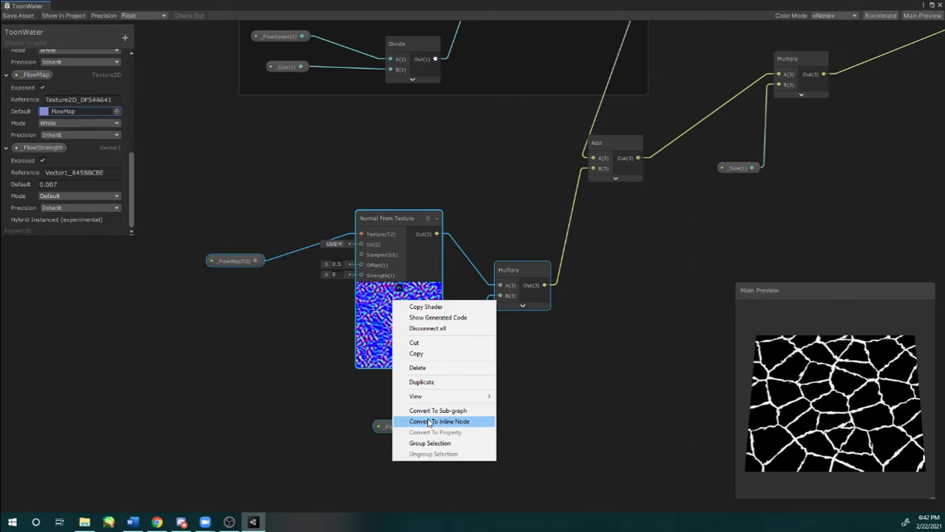
{"action": "left_click", "coordinate": [429, 443]}
{"action": "type", "text": "Distort"}
{"action": "key", "text": "Return"}
Step: Move the foam Sample Texture 2D and _FoamTexture nodes down to free space above them
{"action": "middle_click_drag", "start_coordinate": [419, 363], "coordinate": [326, 394]}
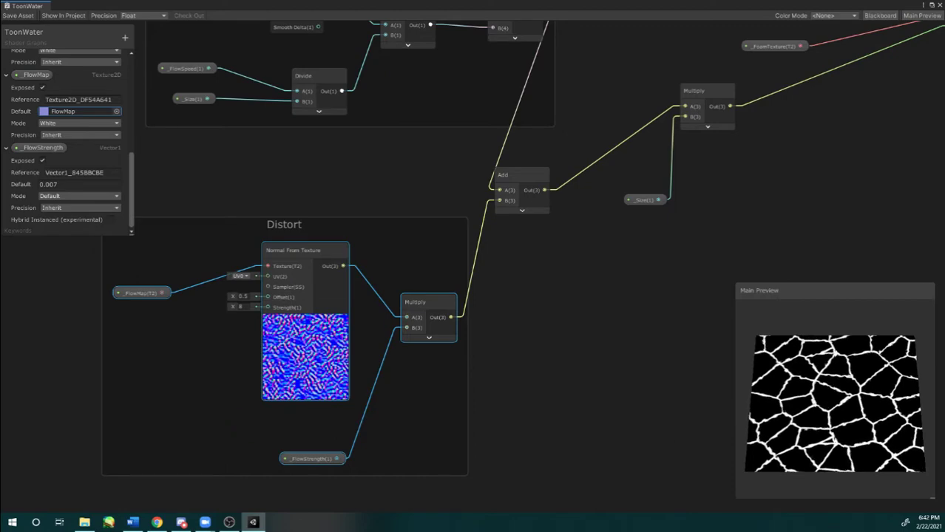
{"action": "middle_click_drag", "start_coordinate": [840, 167], "coordinate": [555, 240]}
{"action": "scroll", "coordinate": [554, 239], "scroll_direction": "down", "scroll_amount": 3}
{"action": "middle_click_drag", "start_coordinate": [488, 278], "coordinate": [416, 281]}
{"action": "scroll", "coordinate": [678, 231], "scroll_direction": "up", "scroll_amount": 2}
{"action": "middle_click_drag", "start_coordinate": [702, 230], "coordinate": [709, 253]}
{"action": "scroll", "coordinate": [603, 202], "scroll_direction": "up", "scroll_amount": 2}
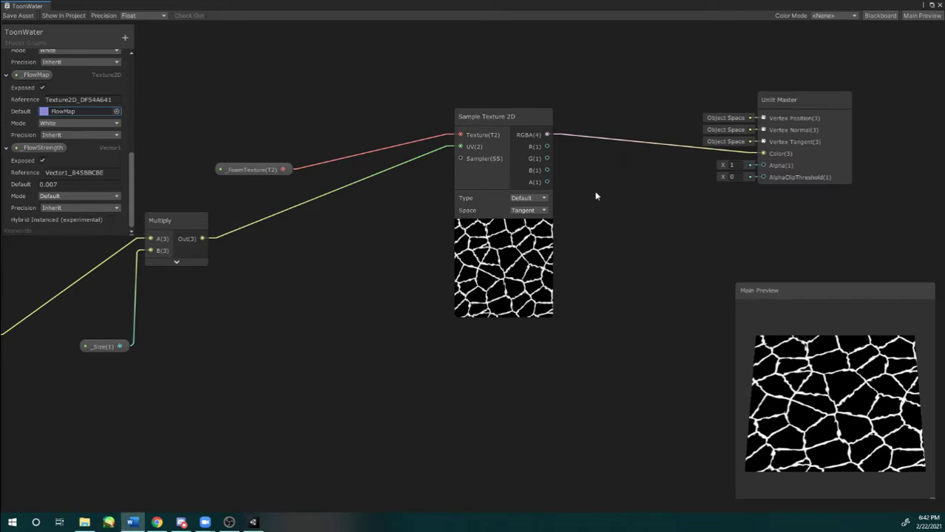
{"action": "middle_click_drag", "start_coordinate": [279, 296], "coordinate": [378, 311]}
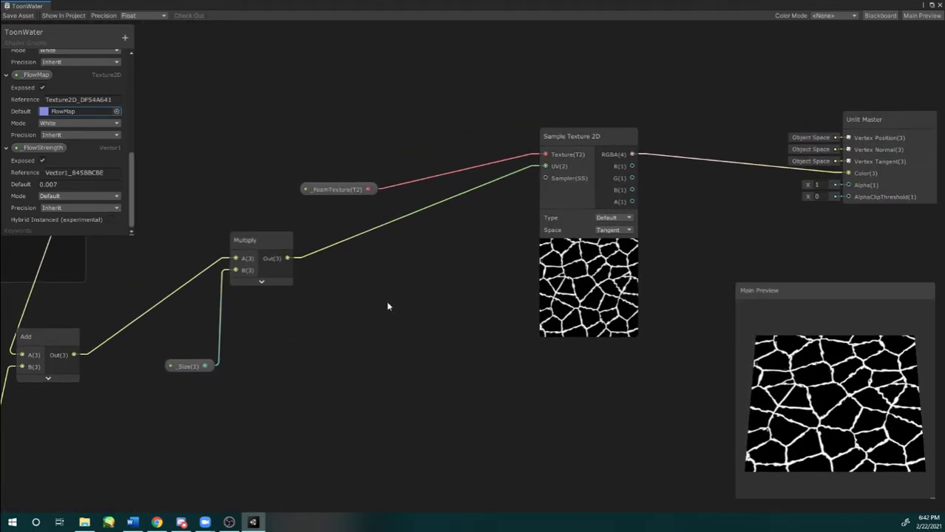
{"action": "left_click_drag", "start_coordinate": [539, 135], "coordinate": [533, 300]}
{"action": "left_click_drag", "start_coordinate": [374, 190], "coordinate": [442, 217]}
Step: Create an Add node above _FoamTexture with the _Size Multiply output in A and X 0.1, Y 0.1 in B
{"action": "middle_click_drag", "start_coordinate": [451, 200], "coordinate": [537, 208]}
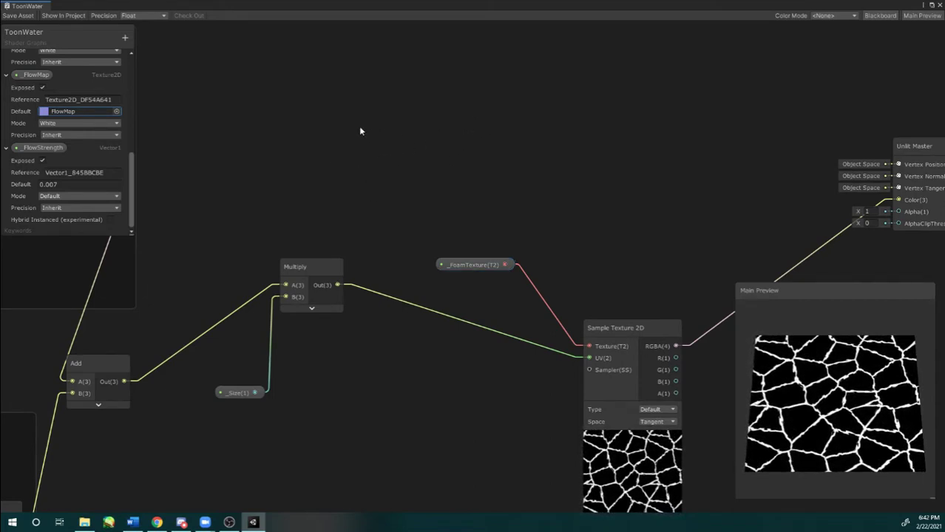
{"action": "key", "text": "space"}
{"action": "type", "text": "add"}
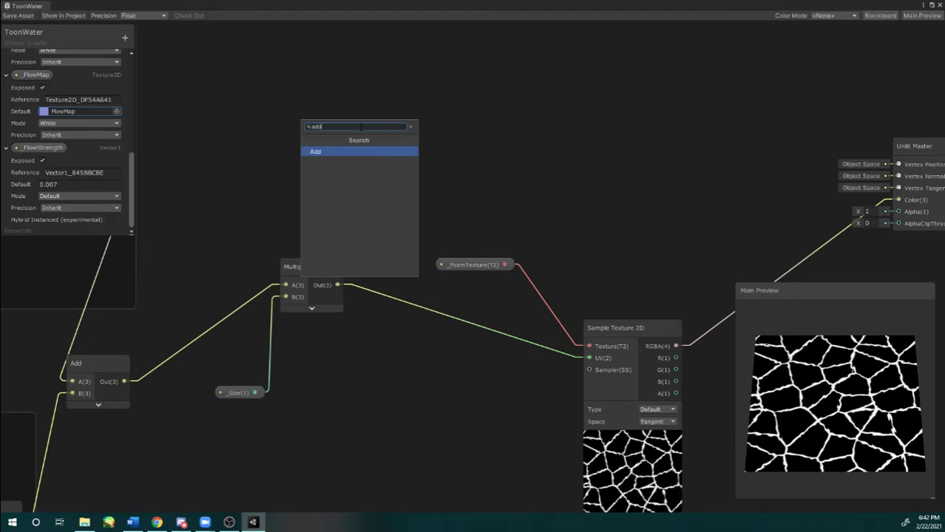
{"action": "key", "text": "Return"}
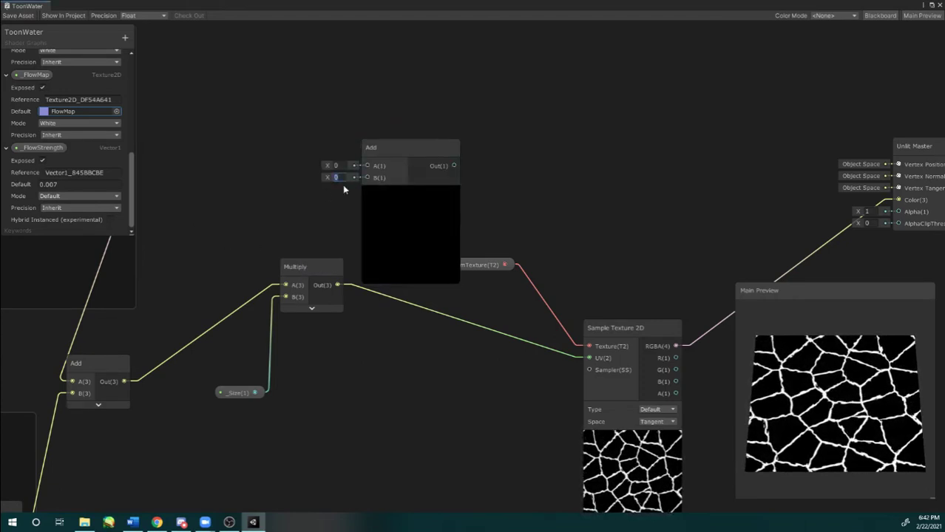
{"action": "type", "text": "1"}
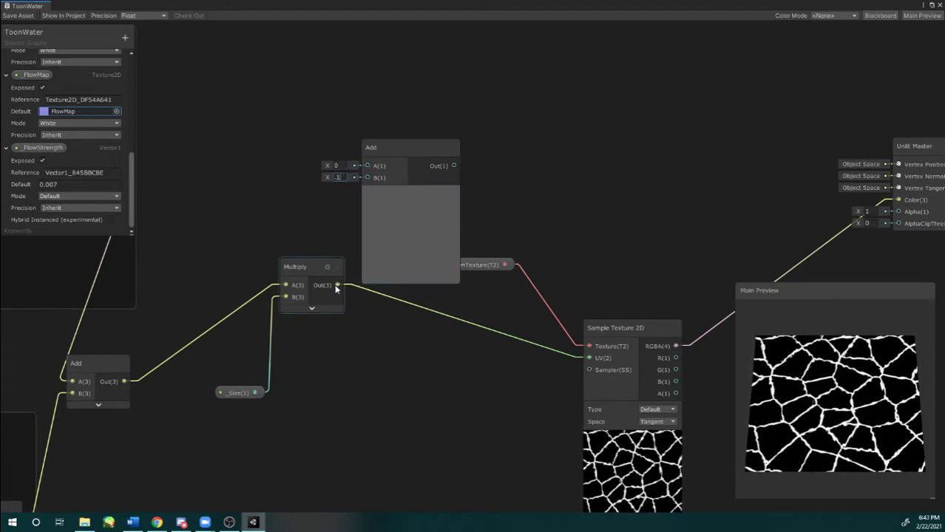
{"action": "left_click_drag", "start_coordinate": [338, 285], "coordinate": [420, 99]}
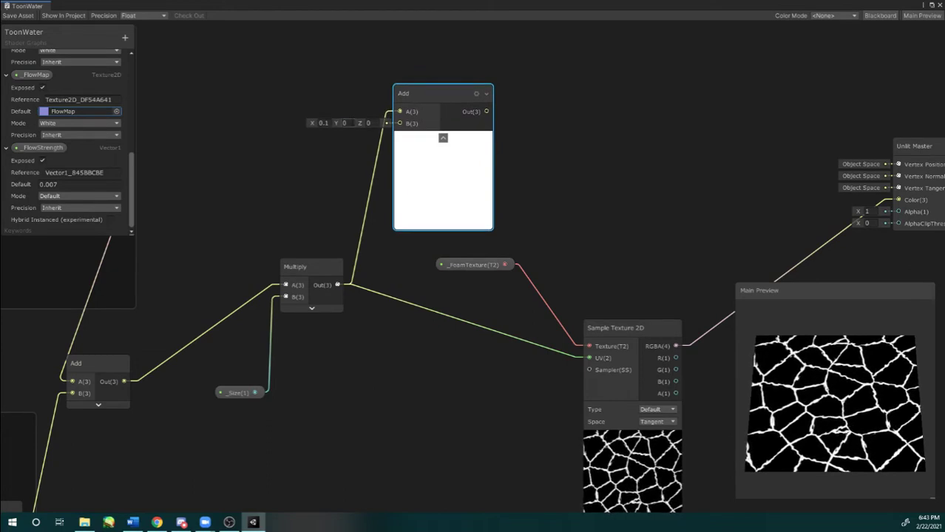
{"action": "left_click_drag", "start_coordinate": [433, 93], "coordinate": [442, 88]}
{"action": "scroll", "coordinate": [521, 91], "scroll_direction": "down", "scroll_amount": 1}
{"action": "middle_click_drag", "start_coordinate": [521, 91], "coordinate": [394, 146]}
Step: Create a second Sample Texture 2D node beside the Add node that offsets the UVs
{"action": "left_click", "coordinate": [461, 105]}
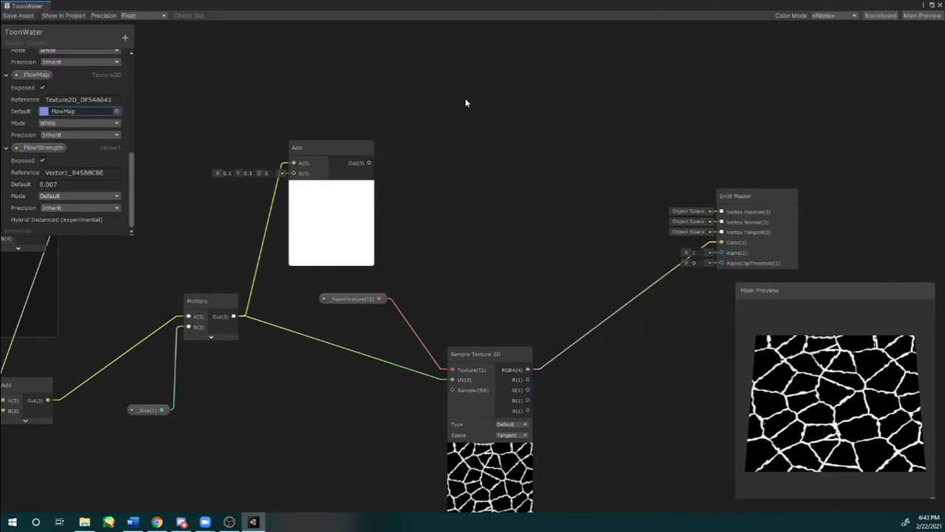
{"action": "key", "text": "space"}
{"action": "type", "text": "sma"}
{"action": "key", "text": "BackSpace"}
{"action": "key", "text": "BackSpace"}
{"action": "key", "text": "BackSpace"}
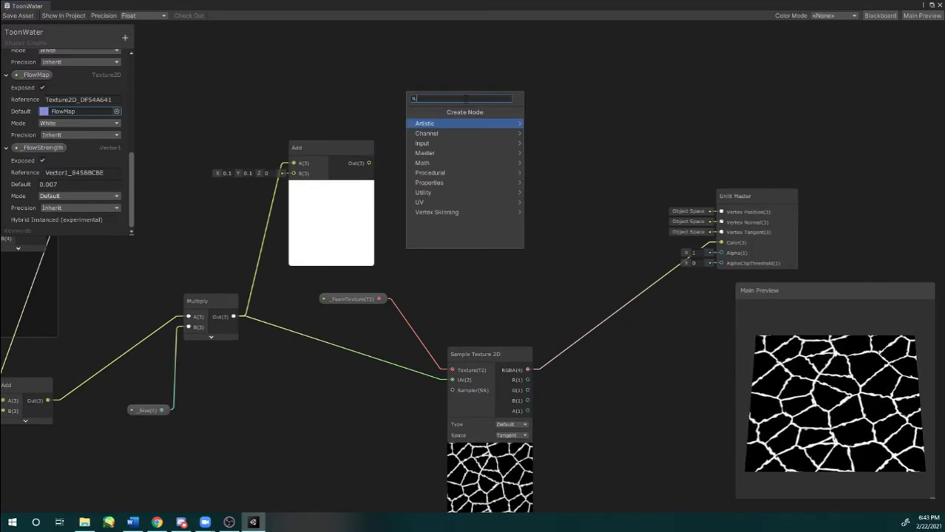
{"action": "type", "text": "sa"}
{"action": "key", "text": "Down"}
{"action": "key", "text": "Down"}
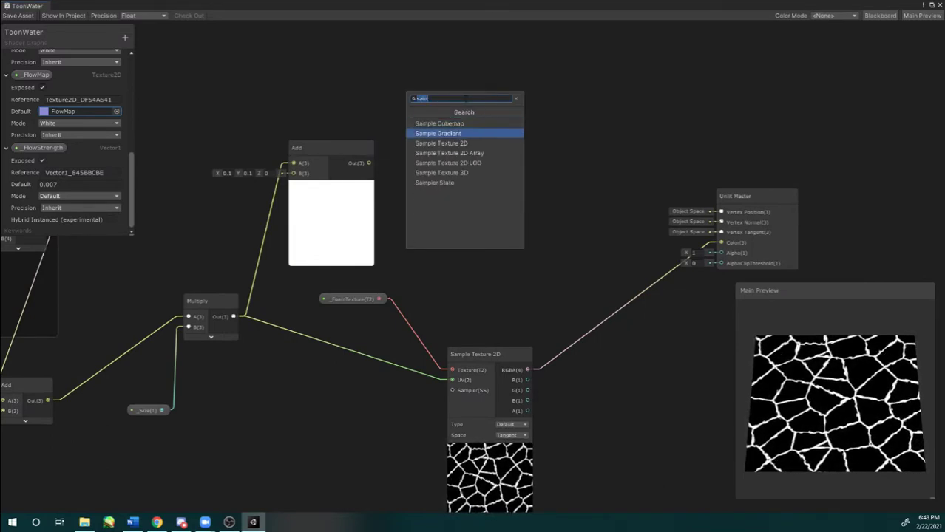
{"action": "key", "text": "Return"}
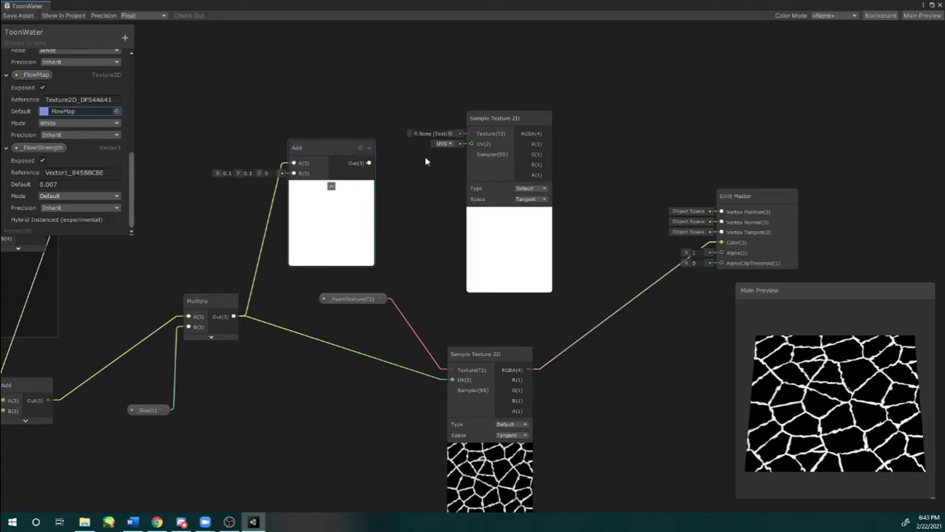
Step: Connect the offset Add output to the new Sample Texture 2D's UV and a new _FoamTexture node to its Texture input
{"action": "left_click_drag", "start_coordinate": [470, 145], "coordinate": [468, 144]}
{"action": "middle_click_drag", "start_coordinate": [356, 95], "coordinate": [381, 114]}
{"action": "left_click_drag", "start_coordinate": [525, 142], "coordinate": [493, 132]}
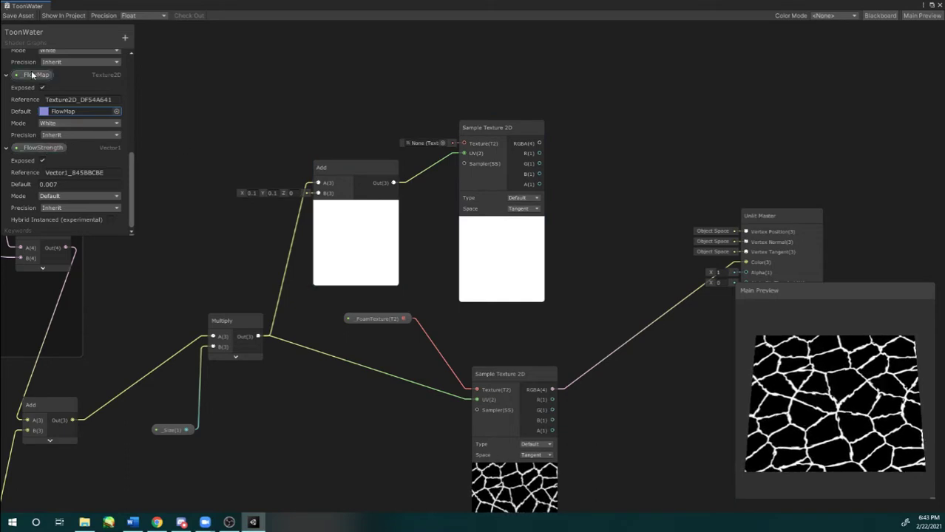
{"action": "scroll", "coordinate": [44, 133], "scroll_direction": "up", "scroll_amount": 4}
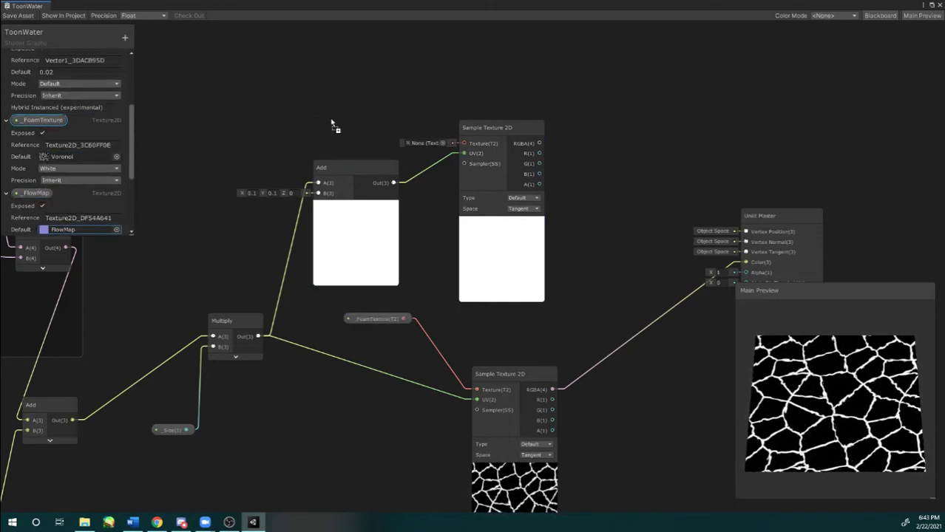
{"action": "left_click_drag", "start_coordinate": [459, 144], "coordinate": [460, 142]}
{"action": "middle_click_drag", "start_coordinate": [459, 74], "coordinate": [429, 21]}
{"action": "middle_click_drag", "start_coordinate": [370, 156], "coordinate": [321, 192]}
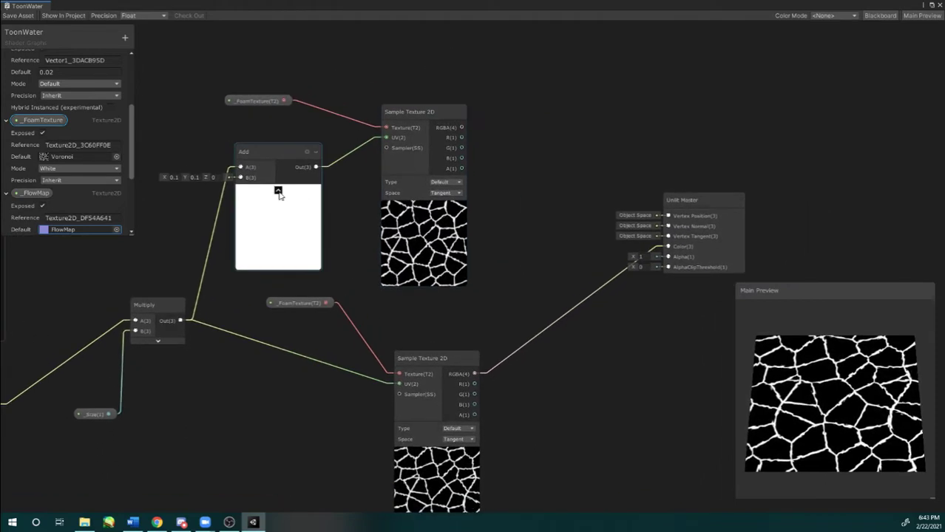
Step: Collapse the offset Add node's preview and spread out the Unlit Master and upper Sample Texture 2D nodes
{"action": "left_click", "coordinate": [278, 190]}
{"action": "middle_click_drag", "start_coordinate": [493, 36], "coordinate": [434, 102]}
{"action": "scroll", "coordinate": [516, 126], "scroll_direction": "down", "scroll_amount": 1}
{"action": "middle_click_drag", "start_coordinate": [517, 131], "coordinate": [523, 120]}
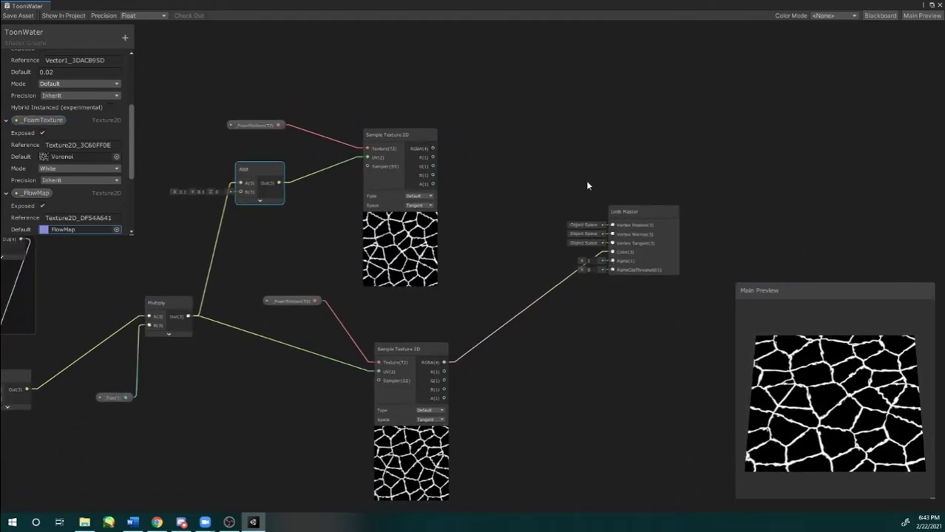
{"action": "left_click_drag", "start_coordinate": [636, 236], "coordinate": [667, 302]}
{"action": "left_click_drag", "start_coordinate": [387, 132], "coordinate": [355, 99]}
{"action": "middle_click_drag", "start_coordinate": [418, 109], "coordinate": [499, 71]}
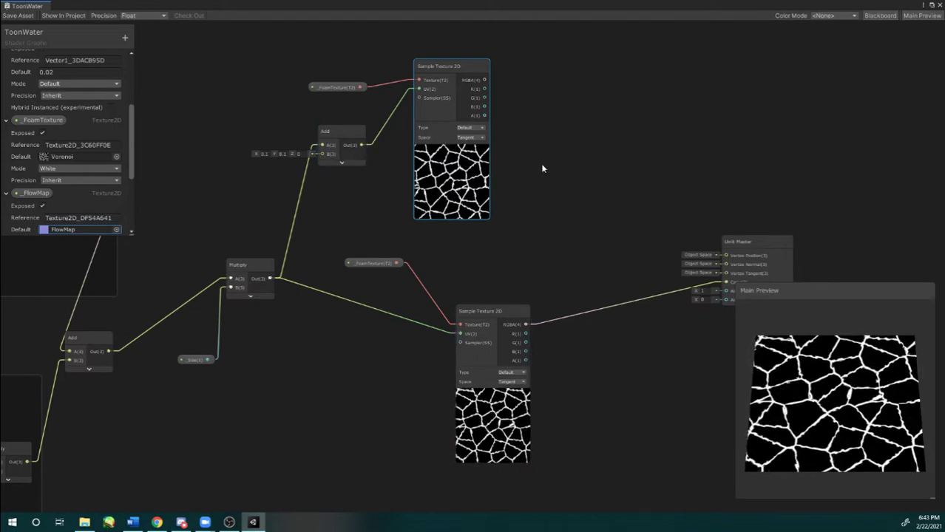
Step: Compare the previews of the two foam Sample Texture 2D nodes and the UV offset feeding the upper one
{"action": "middle_click_drag", "start_coordinate": [540, 163], "coordinate": [530, 137]}
{"action": "scroll", "coordinate": [345, 164], "scroll_direction": "up", "scroll_amount": 2}
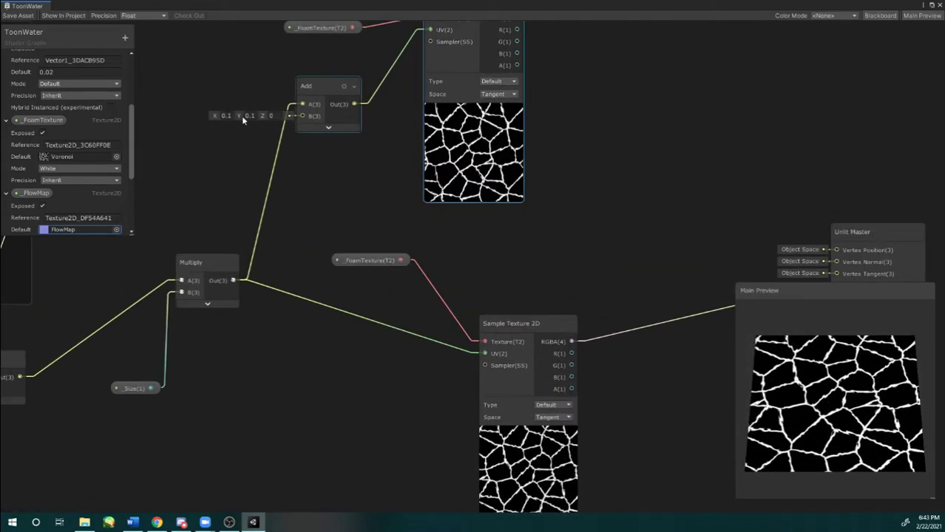
{"action": "middle_click_drag", "start_coordinate": [365, 161], "coordinate": [355, 187]}
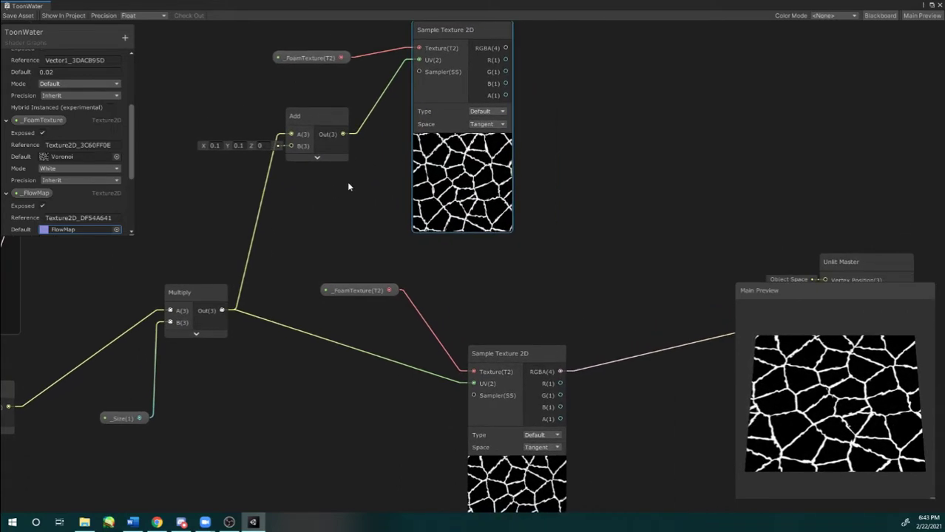
{"action": "scroll", "coordinate": [349, 186], "scroll_direction": "down", "scroll_amount": 1}
{"action": "left_click", "coordinate": [444, 178]}
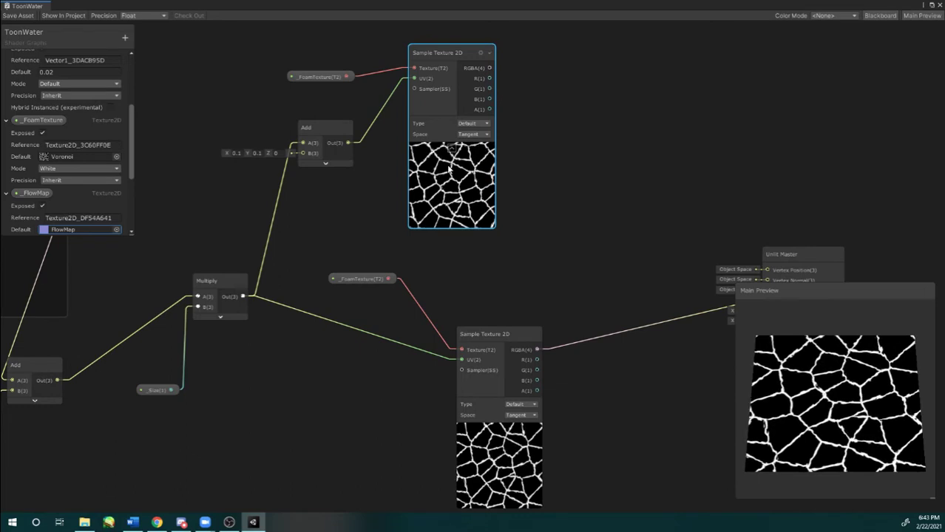
{"action": "left_click_drag", "start_coordinate": [460, 55], "coordinate": [455, 57]}
{"action": "middle_click_drag", "start_coordinate": [447, 263], "coordinate": [450, 217]}
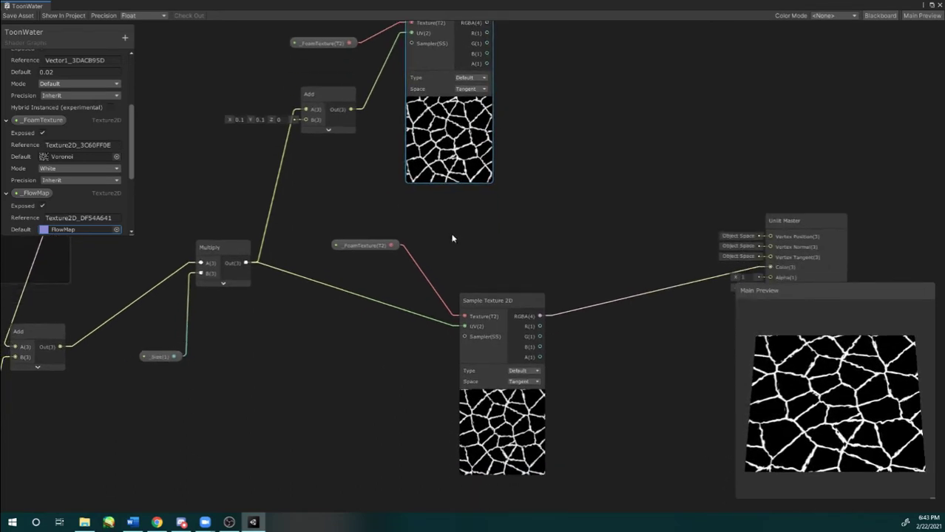
{"action": "left_click", "coordinate": [489, 296]}
{"action": "middle_click_drag", "start_coordinate": [476, 256], "coordinate": [464, 284]}
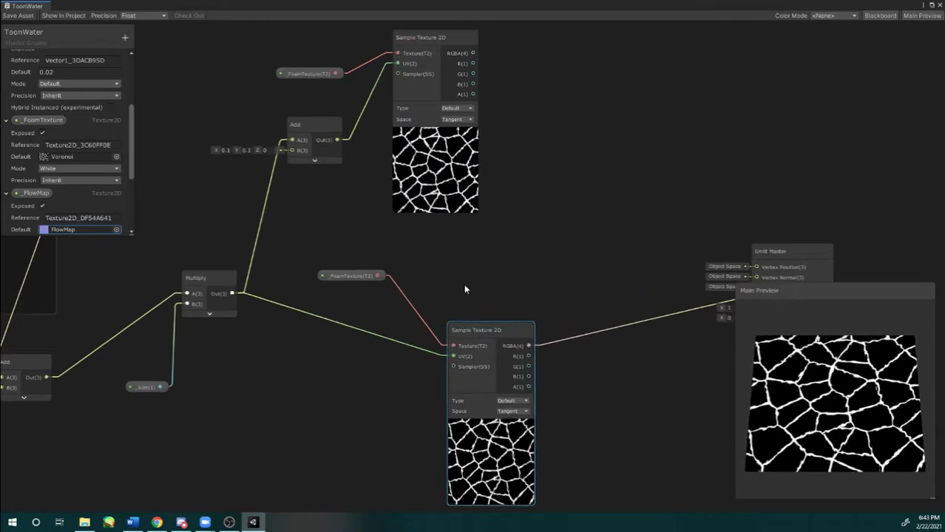
Step: Move the upper Sample Texture 2D node closer to its _FoamTexture and Add nodes
{"action": "left_click_drag", "start_coordinate": [423, 42], "coordinate": [419, 50]}
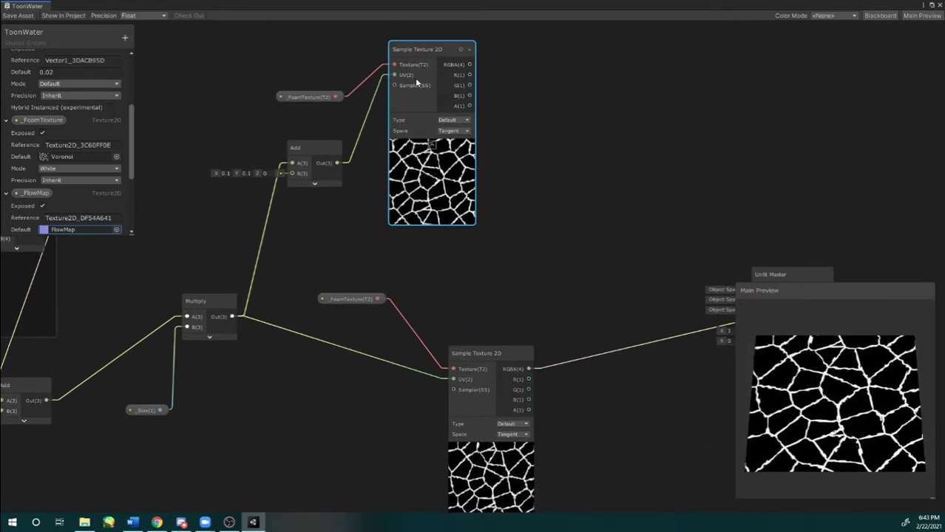
{"action": "left_click", "coordinate": [513, 56]}
{"action": "middle_click_drag", "start_coordinate": [513, 56], "coordinate": [474, 96]}
{"action": "left_click_drag", "start_coordinate": [386, 94], "coordinate": [362, 113]}
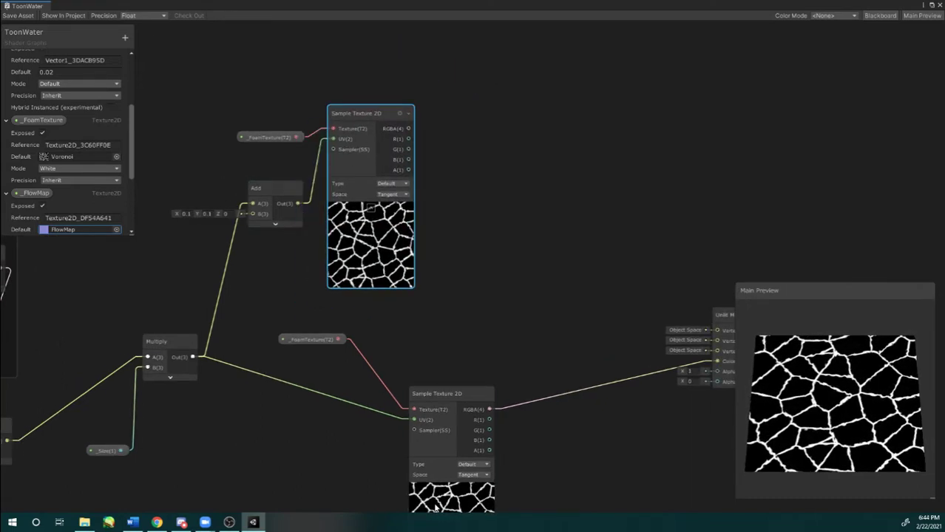
Step: Create a Lerp node up and right of the upper Sample Texture 2D, with that sample's RGBA output connected to T
{"action": "scroll", "coordinate": [448, 185], "scroll_direction": "up", "scroll_amount": 1}
{"action": "middle_click_drag", "start_coordinate": [523, 190], "coordinate": [590, 198]}
{"action": "left_click", "coordinate": [545, 140]}
{"action": "key", "text": "space"}
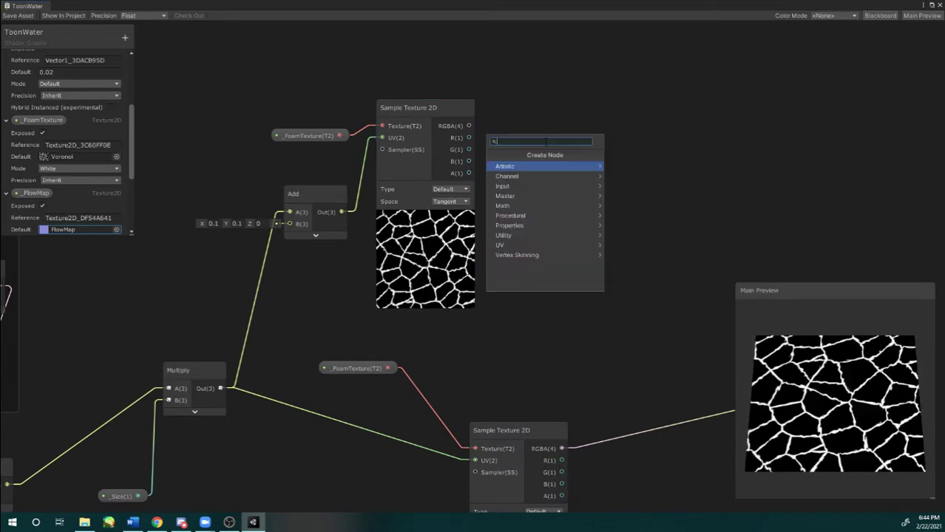
{"action": "type", "text": "le"}
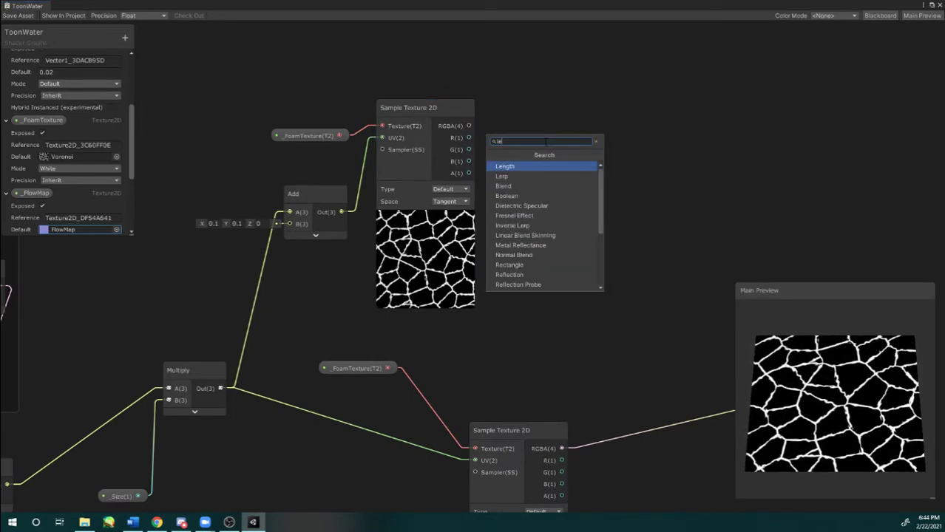
{"action": "key", "text": "Down"}
{"action": "key", "text": "Return"}
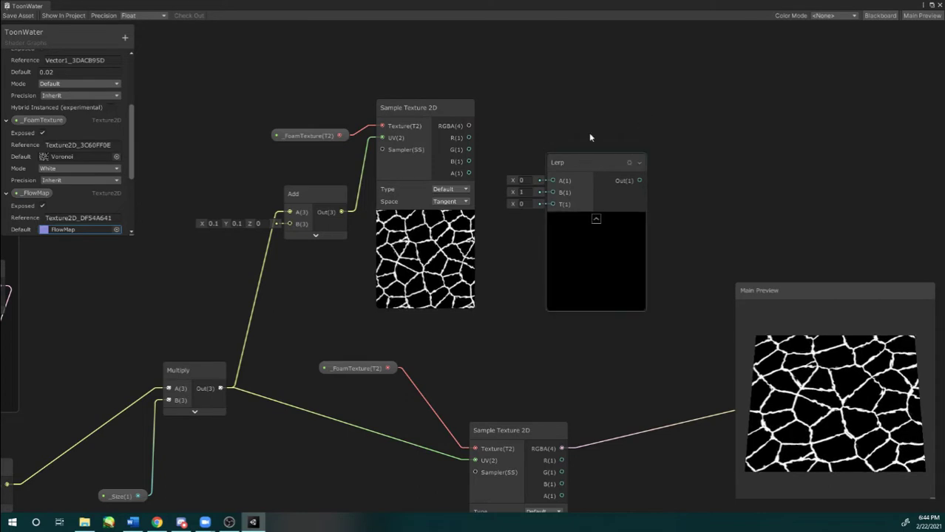
{"action": "left_click_drag", "start_coordinate": [468, 126], "coordinate": [544, 204]}
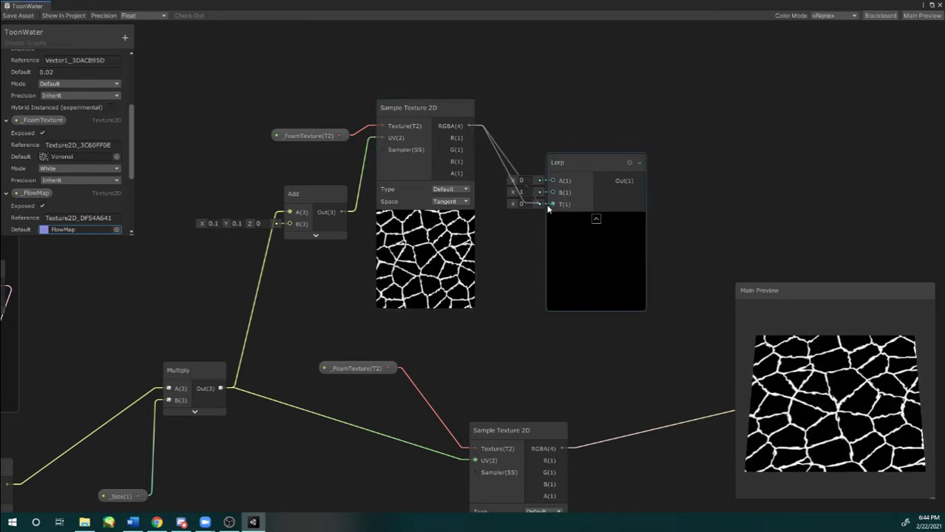
{"action": "left_click_drag", "start_coordinate": [576, 160], "coordinate": [618, 68]}
{"action": "middle_click_drag", "start_coordinate": [754, 117], "coordinate": [676, 164]}
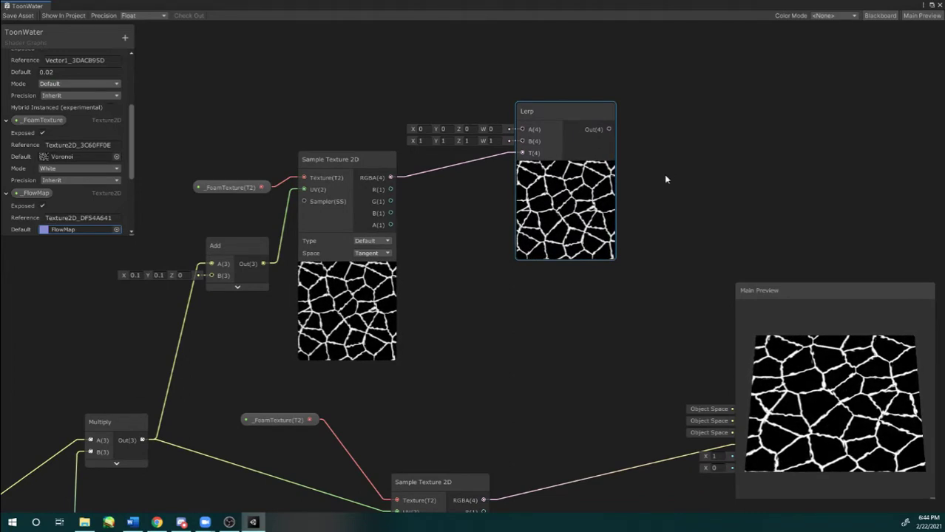
{"action": "middle_click_drag", "start_coordinate": [651, 186], "coordinate": [666, 190]}
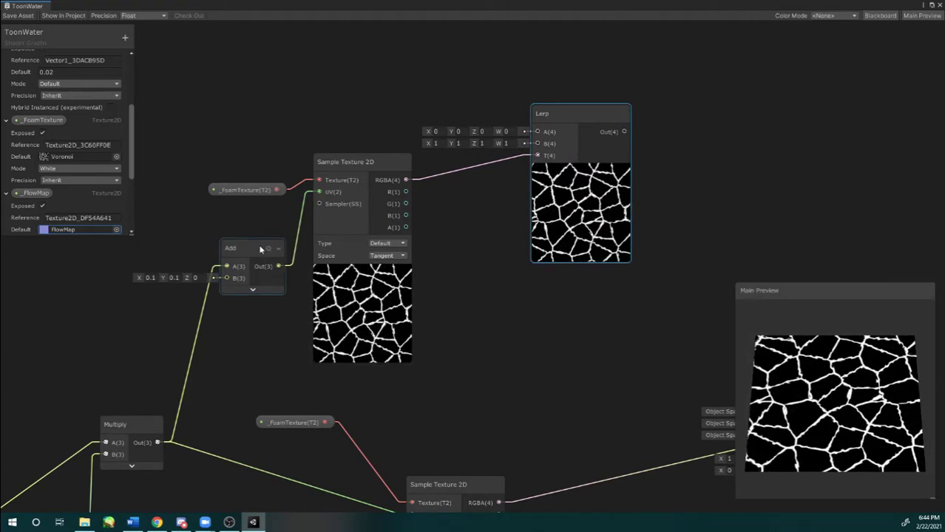
{"action": "middle_click_drag", "start_coordinate": [521, 191], "coordinate": [516, 214]}
Step: Add two Color properties named Water Color and Dark Foam Color to the shader graph
{"action": "scroll", "coordinate": [103, 162], "scroll_direction": "down", "scroll_amount": 3}
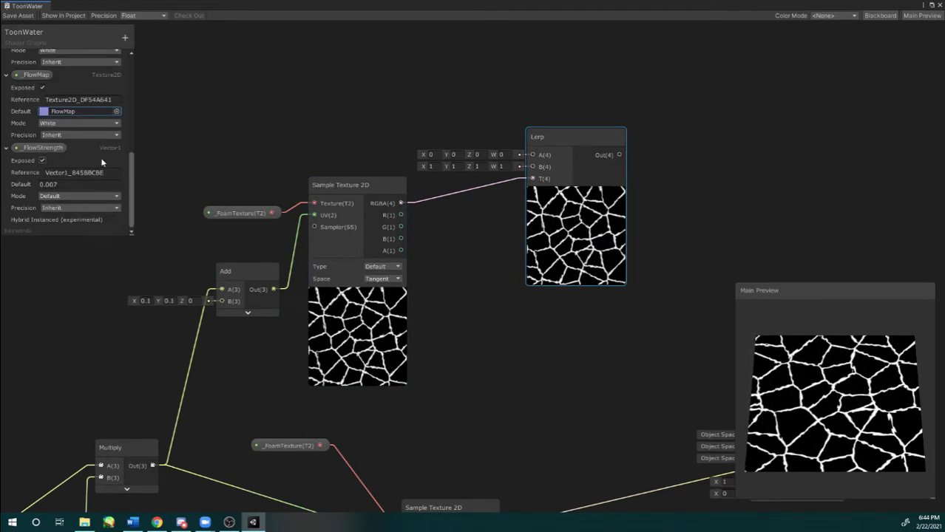
{"action": "left_click", "coordinate": [125, 37]}
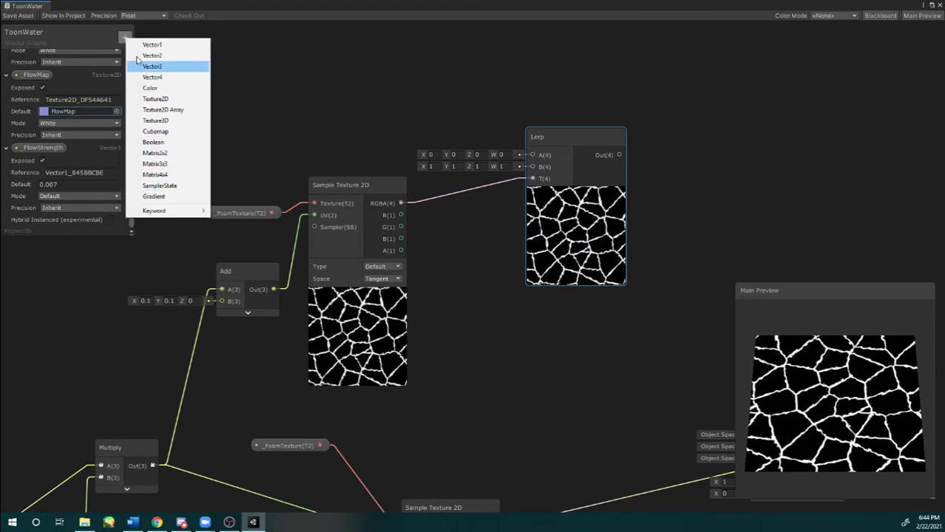
{"action": "left_click", "coordinate": [151, 89]}
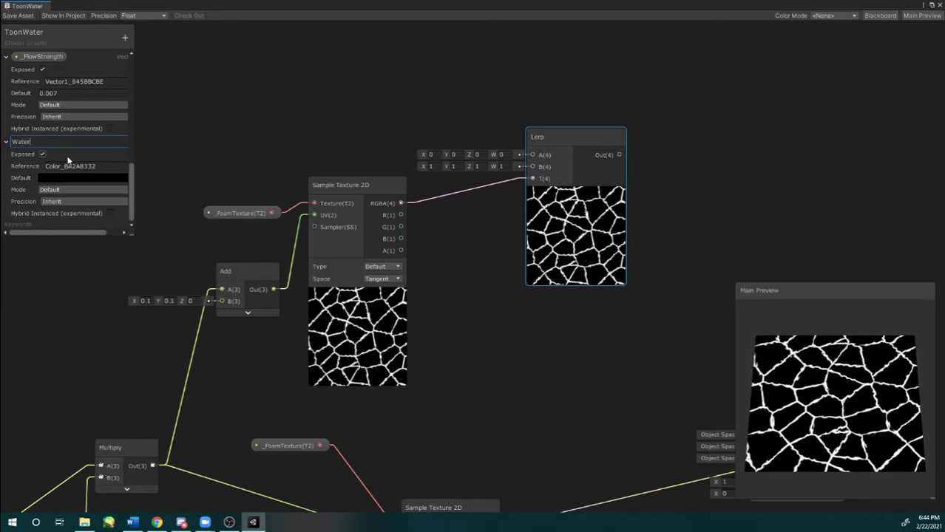
{"action": "left_click", "coordinate": [125, 38]}
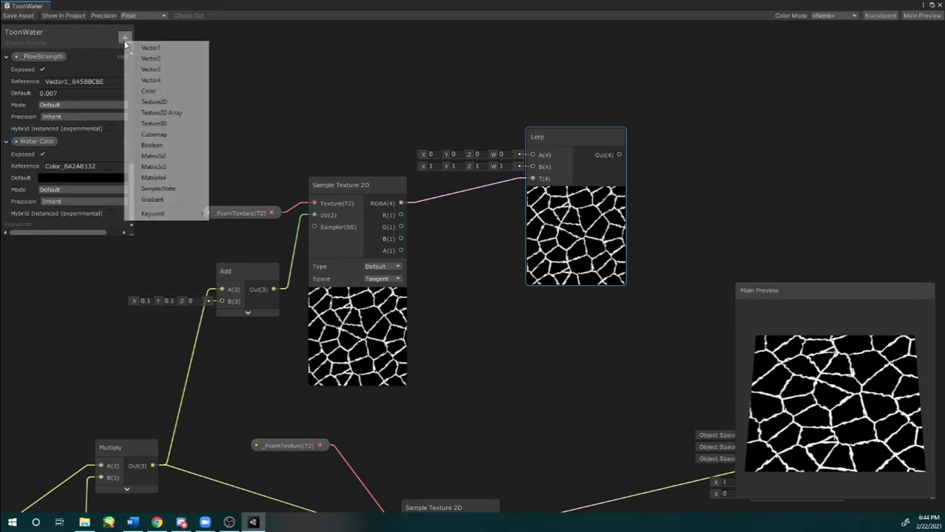
{"action": "left_click", "coordinate": [150, 91]}
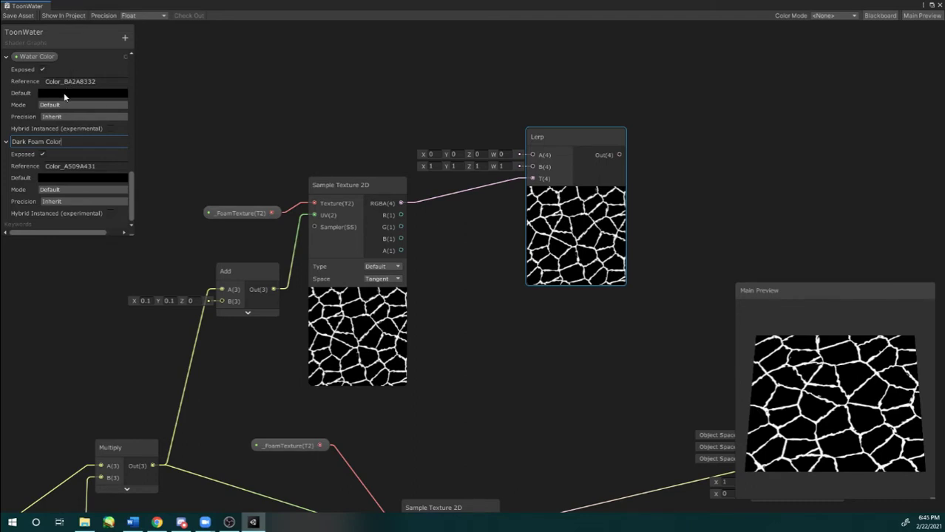
{"action": "key", "text": "Return"}
Step: Set the Water Color property's default to the teal 29899A
{"action": "left_click", "coordinate": [82, 178]}
{"action": "left_click_drag", "start_coordinate": [34, 240], "coordinate": [222, 100]}
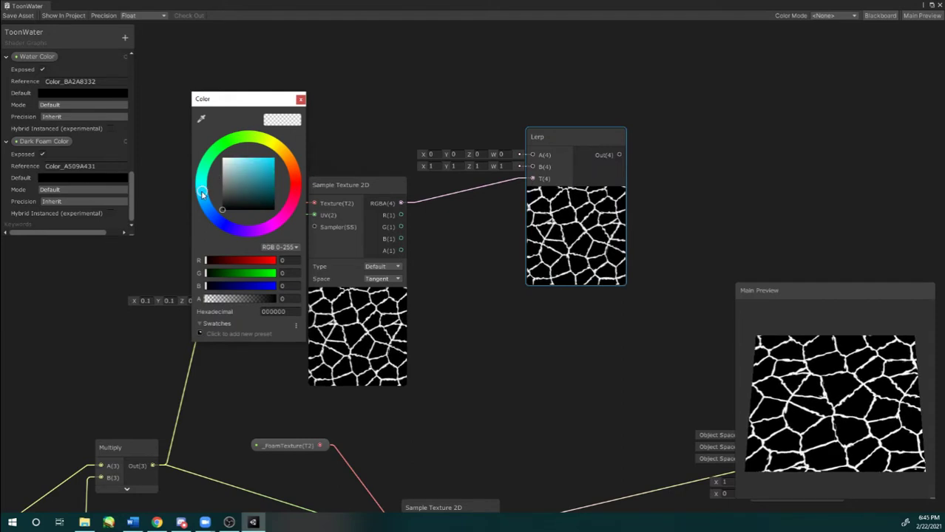
{"action": "left_click_drag", "start_coordinate": [248, 184], "coordinate": [263, 183]}
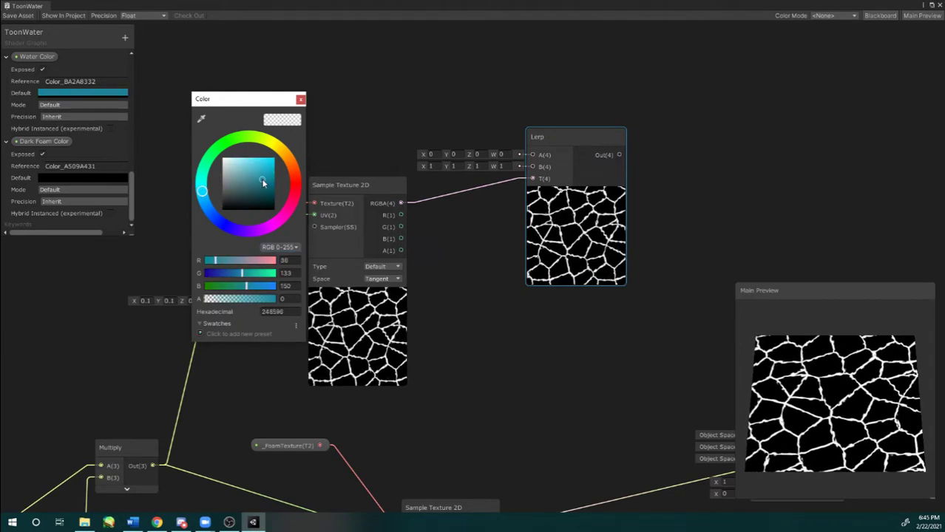
{"action": "left_click", "coordinate": [300, 100]}
Step: Set the Dark Foam Color default by sampling the Water Color swatch and darkening it to a deeper, fully opaque teal
{"action": "left_click", "coordinate": [79, 177]}
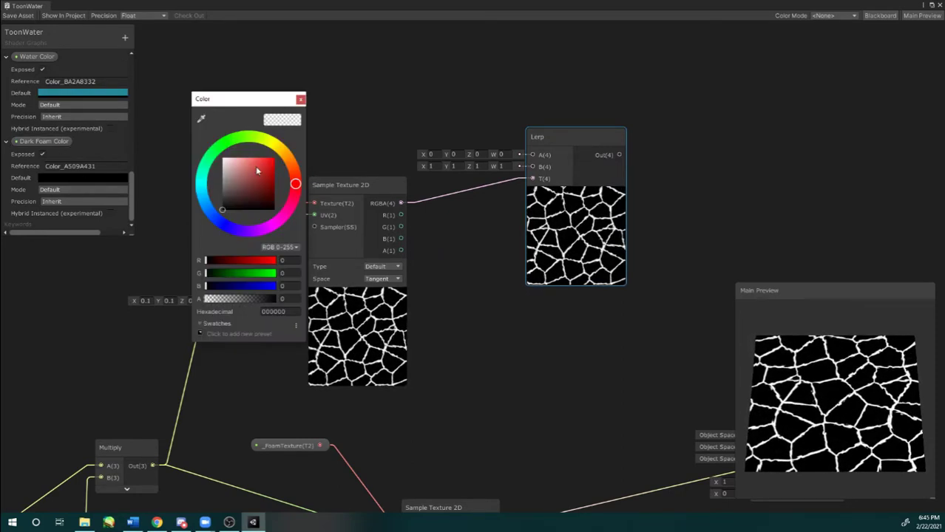
{"action": "left_click_drag", "start_coordinate": [232, 188], "coordinate": [203, 205]}
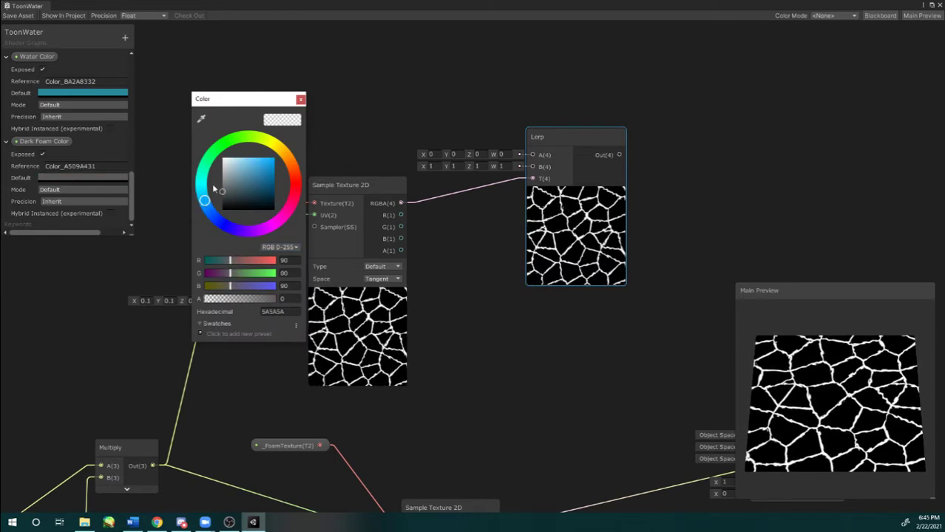
{"action": "left_click", "coordinate": [201, 120]}
{"action": "left_click", "coordinate": [78, 91]}
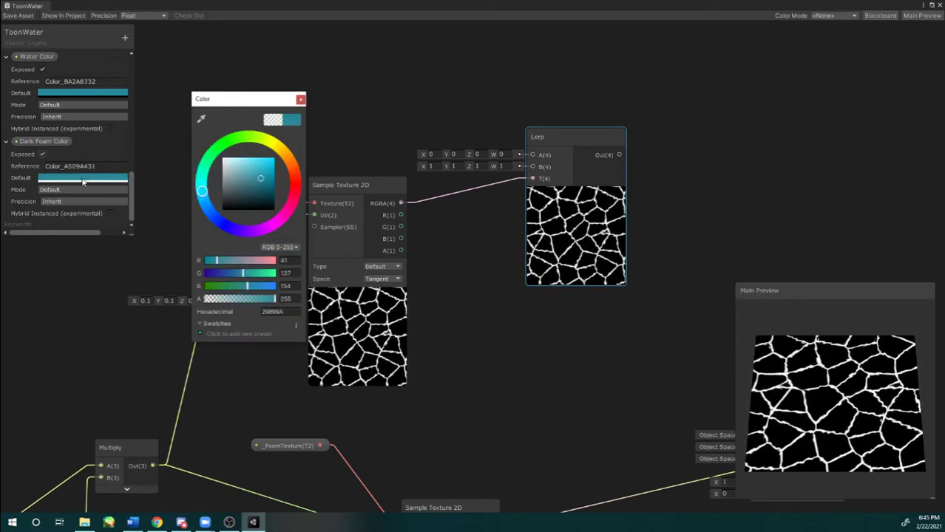
{"action": "left_click_drag", "start_coordinate": [260, 188], "coordinate": [262, 188]}
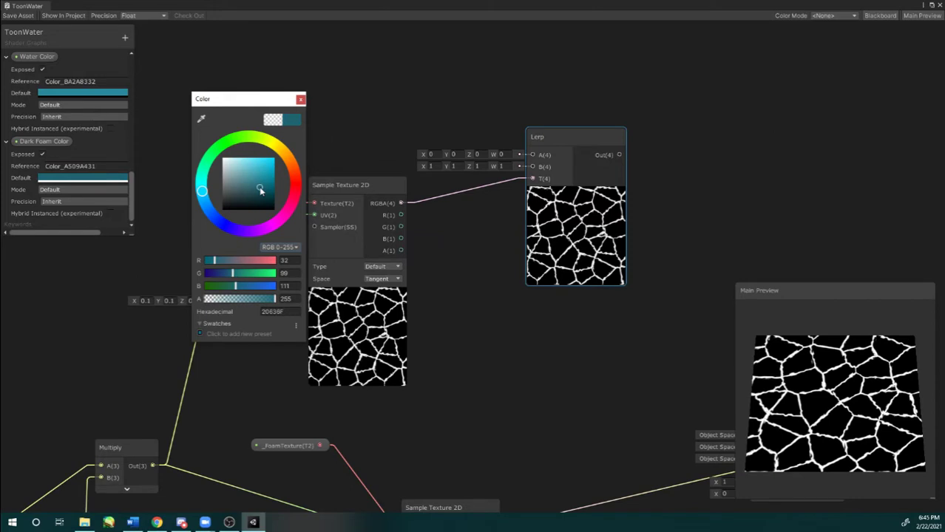
{"action": "left_click", "coordinate": [300, 100]}
Step: Add Water Color and Dark Foam Color nodes to the graph and connect them to the Lerp's A and B inputs
{"action": "left_click_drag", "start_coordinate": [40, 58], "coordinate": [296, 87]}
{"action": "left_click_drag", "start_coordinate": [104, 141], "coordinate": [274, 125]}
{"action": "left_click_drag", "start_coordinate": [334, 87], "coordinate": [531, 155]}
{"action": "left_click_drag", "start_coordinate": [349, 126], "coordinate": [532, 166]}
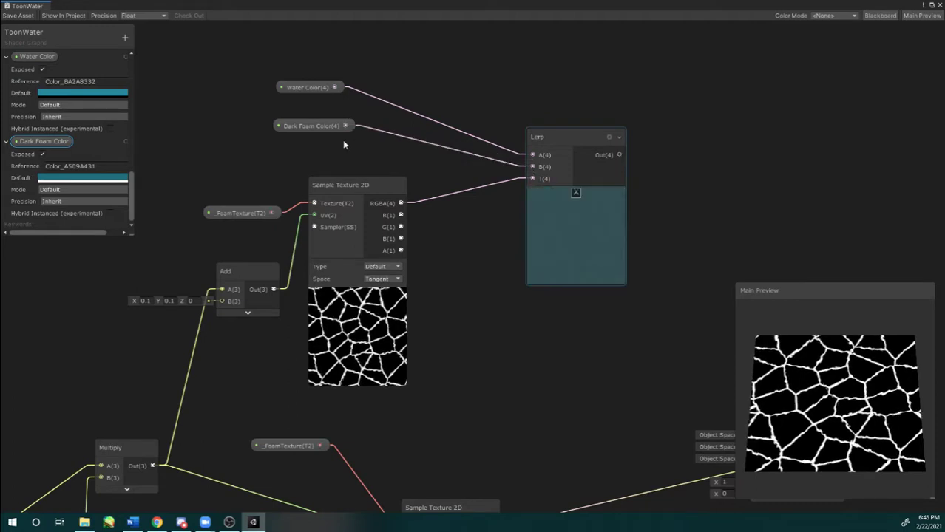
Step: Move the Water Color and Dark Foam Color nodes slightly closer to the Lerp node
{"action": "left_click_drag", "start_coordinate": [305, 129], "coordinate": [339, 128]}
{"action": "left_click_drag", "start_coordinate": [324, 85], "coordinate": [358, 88]}
{"action": "middle_click_drag", "start_coordinate": [474, 151], "coordinate": [417, 108]}
{"action": "scroll", "coordinate": [388, 262], "scroll_direction": "down", "scroll_amount": 2}
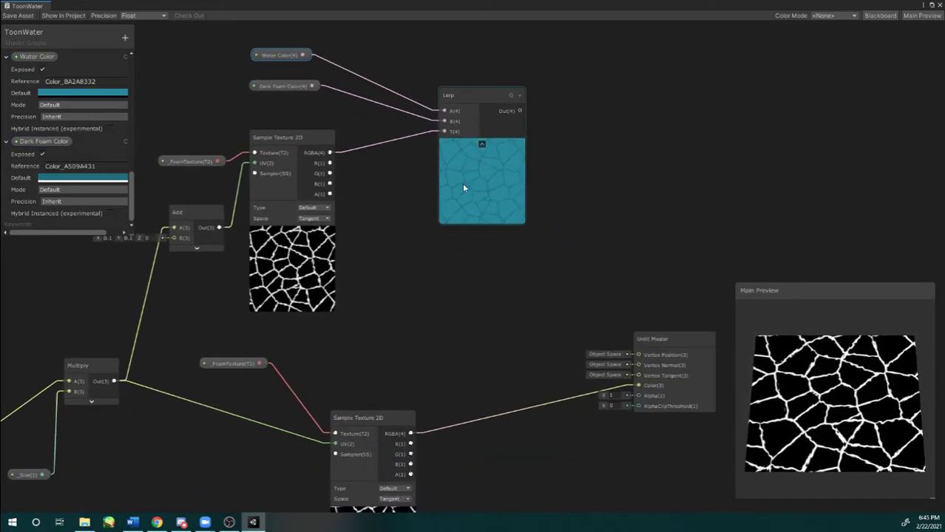
Step: Set the Water Color default to the bluer 297D9A and open the Dark Foam Color default for editing
{"action": "scroll", "coordinate": [415, 216], "scroll_direction": "up", "scroll_amount": 1}
{"action": "middle_click_drag", "start_coordinate": [434, 233], "coordinate": [482, 222]}
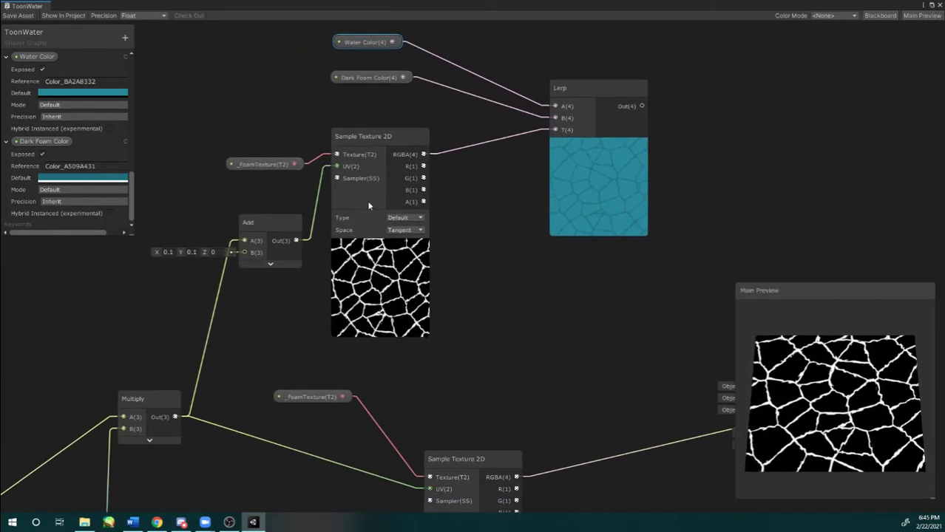
{"action": "left_click", "coordinate": [97, 93]}
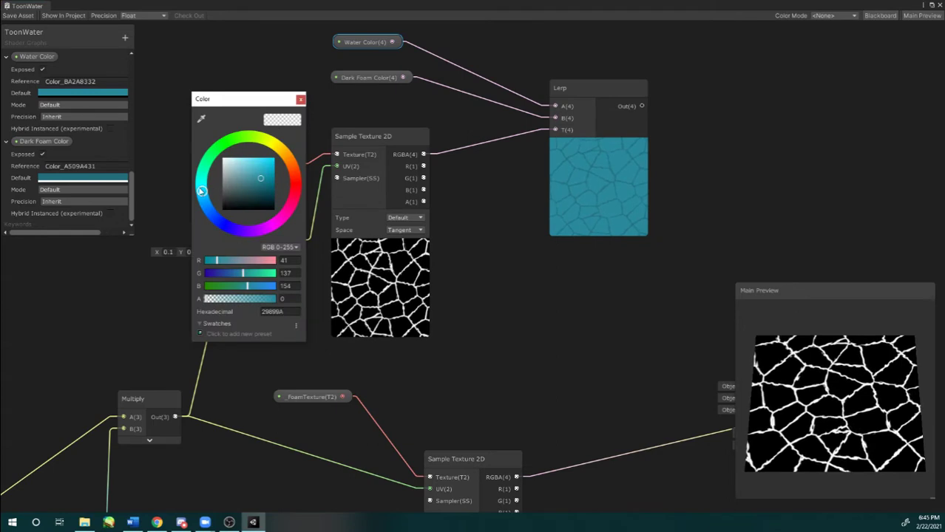
{"action": "left_click_drag", "start_coordinate": [201, 197], "coordinate": [202, 197]}
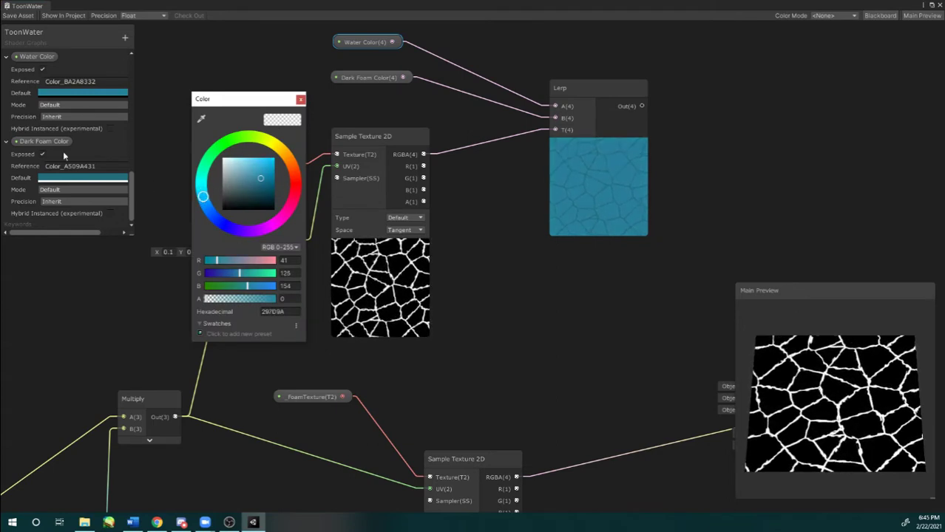
{"action": "left_click", "coordinate": [75, 179]}
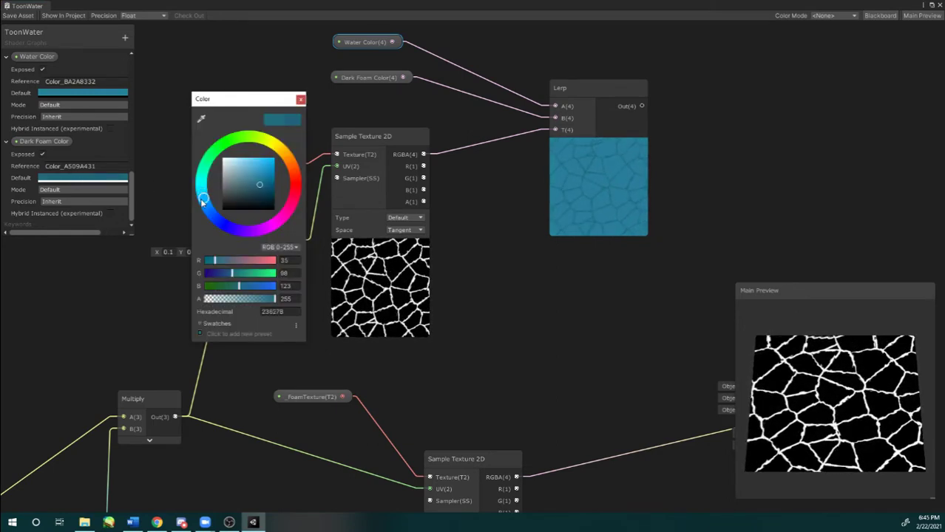
Step: Close the colour picker, then spread out the Unlit Master, lower Sample Texture 2D and its _FoamTexture node to make room in the graph
{"action": "left_click", "coordinate": [300, 99]}
{"action": "middle_click_drag", "start_coordinate": [566, 177], "coordinate": [547, 155]}
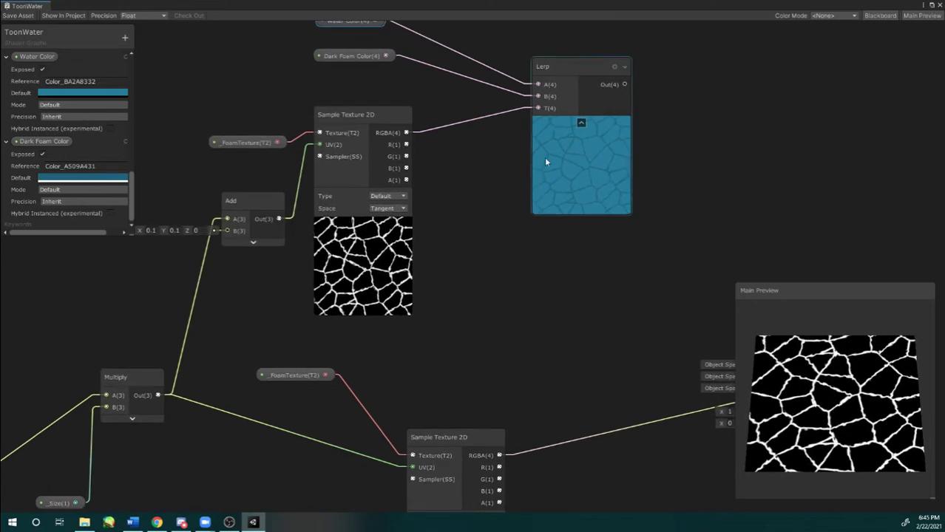
{"action": "scroll", "coordinate": [494, 173], "scroll_direction": "down", "scroll_amount": 1}
{"action": "middle_click_drag", "start_coordinate": [475, 174], "coordinate": [348, 167]}
{"action": "left_click_drag", "start_coordinate": [682, 320], "coordinate": [839, 356]}
{"action": "middle_click_drag", "start_coordinate": [508, 261], "coordinate": [516, 233]}
{"action": "left_click_drag", "start_coordinate": [357, 368], "coordinate": [334, 336]}
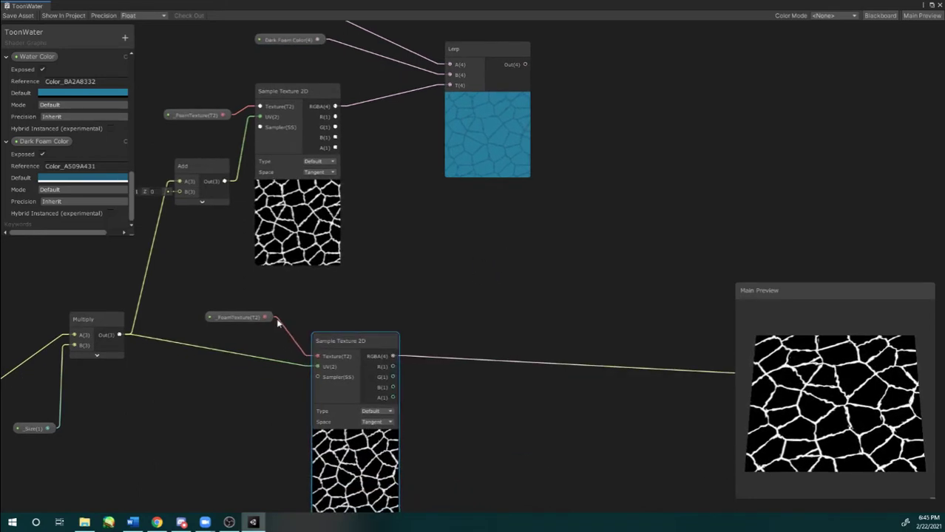
Step: Add a second Lerp node beside the first one and feed the first Lerp's output into its A input
{"action": "left_click", "coordinate": [576, 265]}
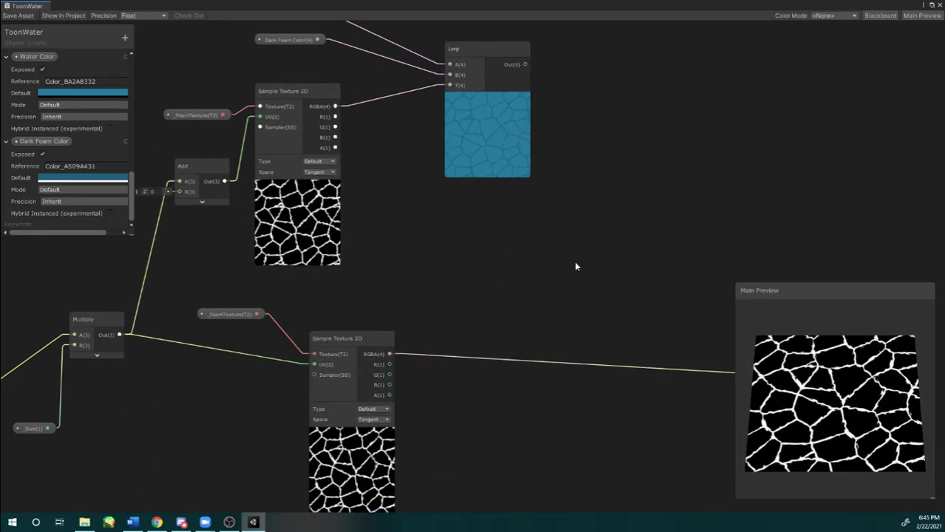
{"action": "key", "text": "space"}
{"action": "type", "text": "lerp"}
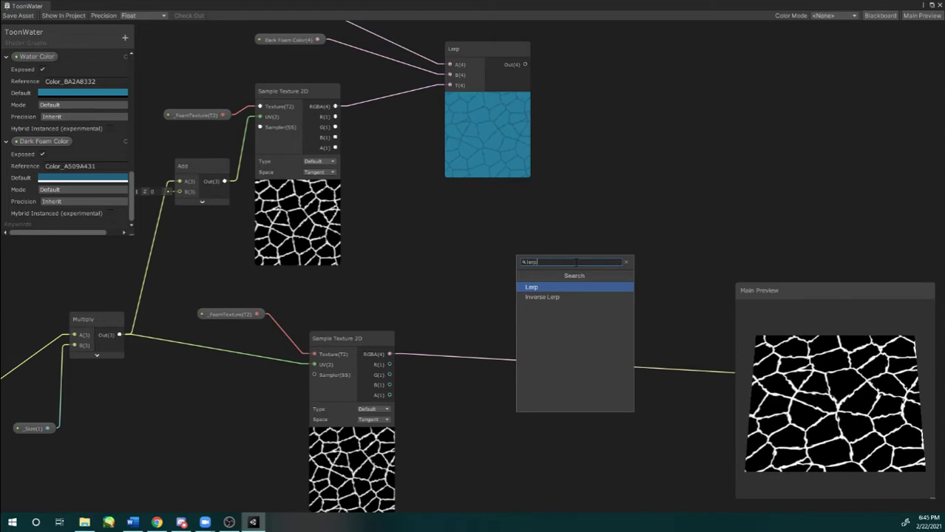
{"action": "key", "text": "Return"}
{"action": "middle_click_drag", "start_coordinate": [509, 211], "coordinate": [435, 225]}
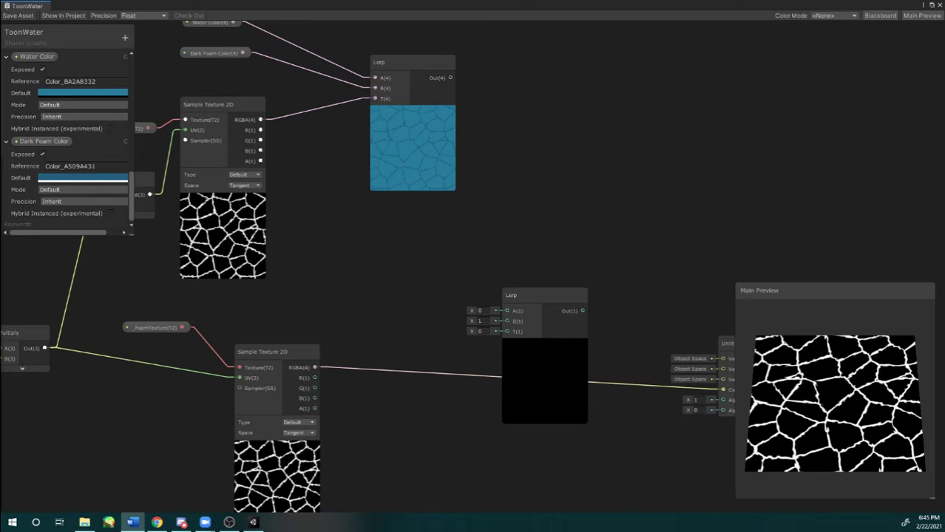
{"action": "left_click_drag", "start_coordinate": [533, 292], "coordinate": [569, 109]}
{"action": "scroll", "coordinate": [492, 133], "scroll_direction": "up", "scroll_amount": 3}
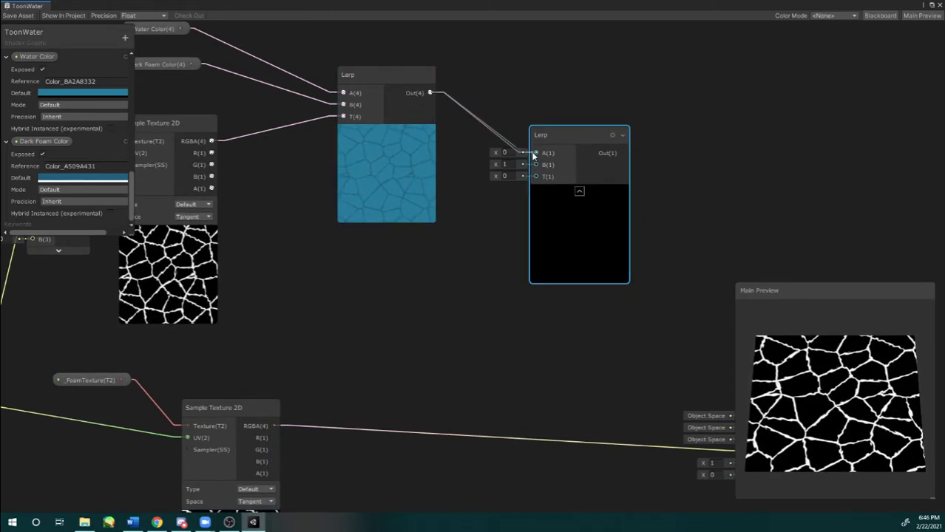
{"action": "left_click_drag", "start_coordinate": [534, 153], "coordinate": [534, 153]}
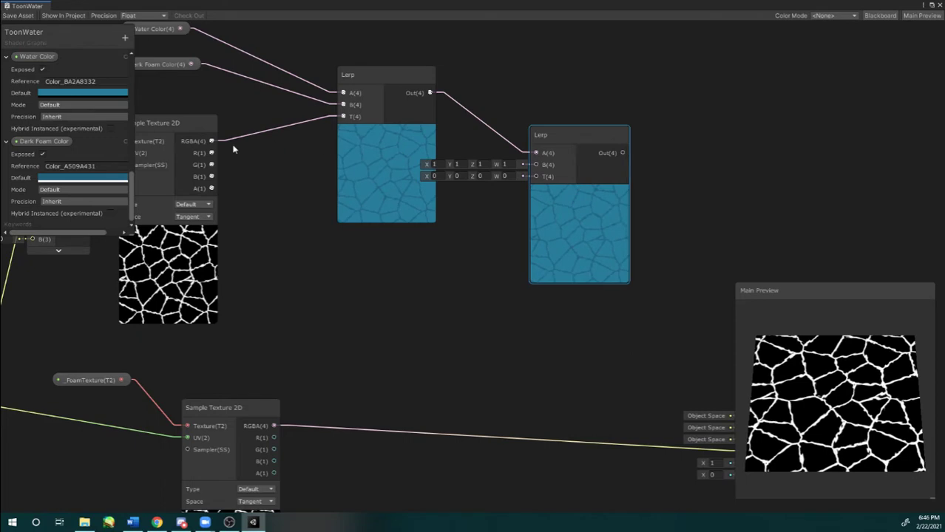
Step: Create a Color property named Light Foam Color and set its default to white (FFFFFF)
{"action": "left_click", "coordinate": [124, 38]}
{"action": "left_click", "coordinate": [149, 86]}
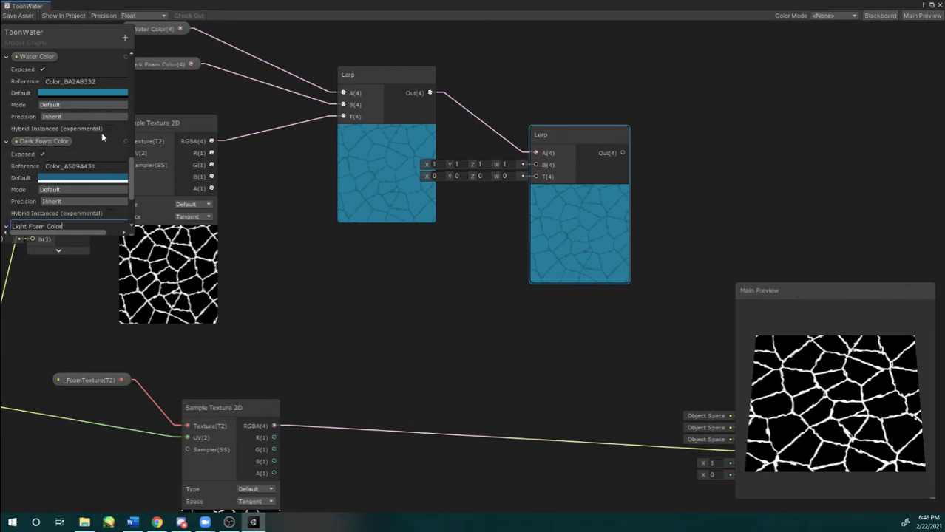
{"action": "key", "text": "Return"}
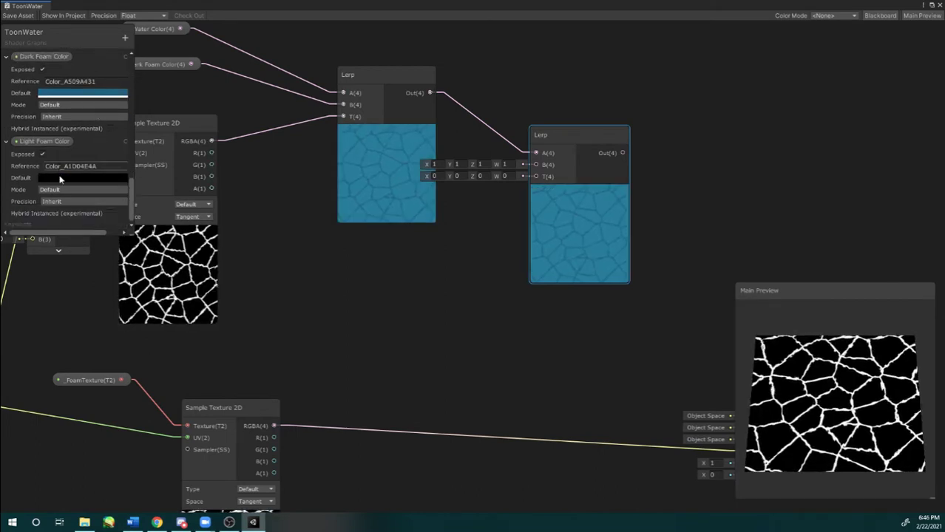
{"action": "left_click", "coordinate": [61, 179]}
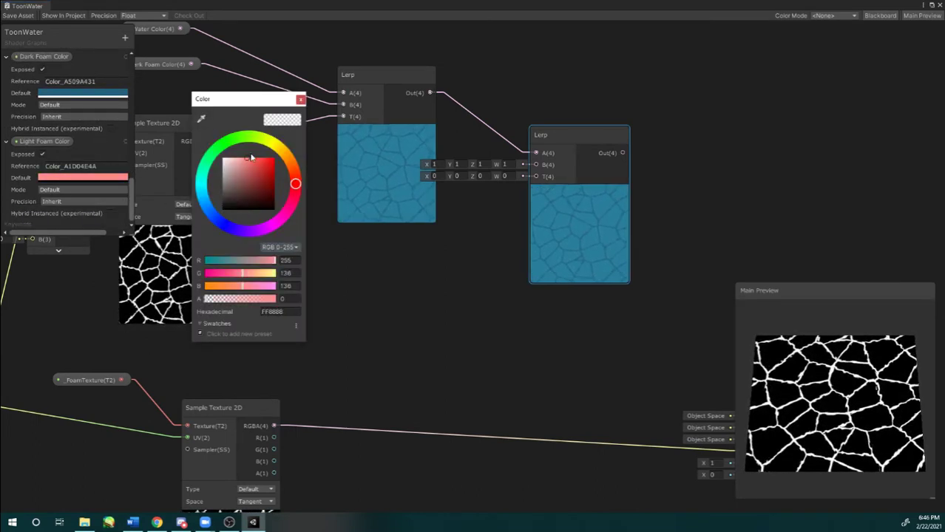
{"action": "left_click_drag", "start_coordinate": [228, 169], "coordinate": [209, 141]}
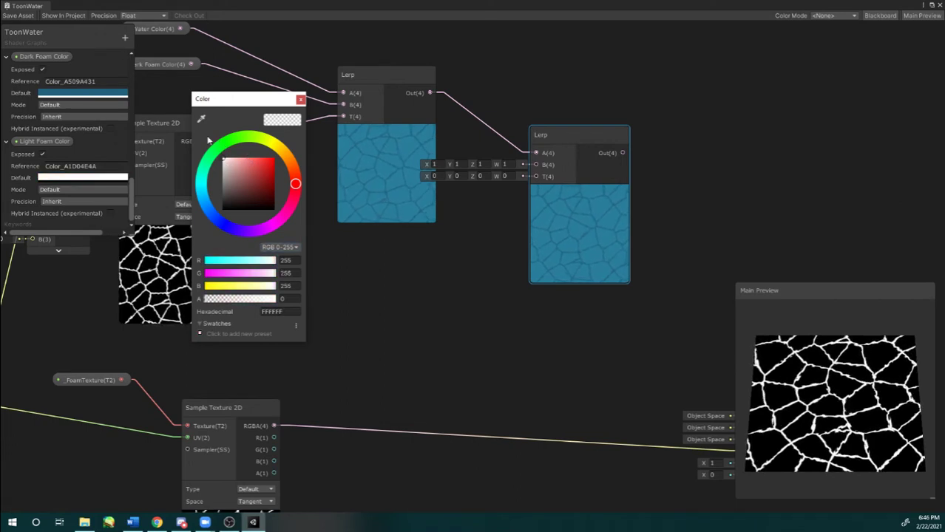
{"action": "left_click", "coordinate": [300, 100]}
Step: Feed Light Foam Color into the second Lerp's B input and the lower Sample Texture 2D's RGBA output into its T input
{"action": "left_click_drag", "start_coordinate": [34, 142], "coordinate": [456, 166]}
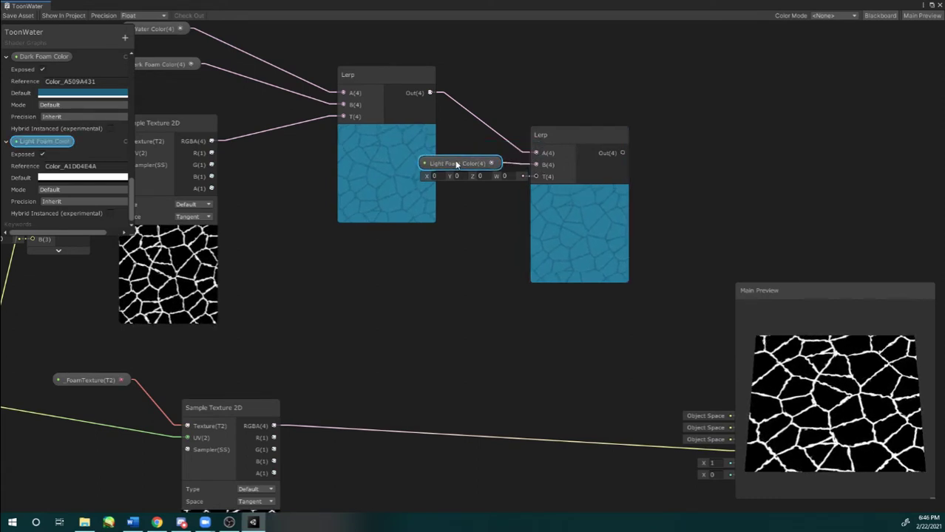
{"action": "middle_click_drag", "start_coordinate": [503, 302], "coordinate": [544, 253]}
{"action": "middle_click_drag", "start_coordinate": [367, 322], "coordinate": [380, 308]}
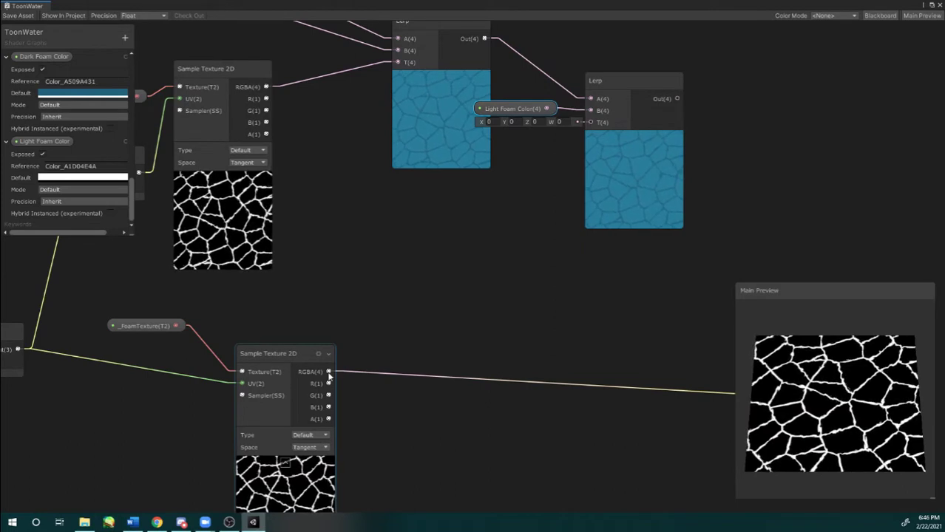
{"action": "left_click_drag", "start_coordinate": [329, 374], "coordinate": [590, 123]}
Step: Move the second Lerp closer to the Unlit Master and place the Light Foam Color node just before its B input
{"action": "middle_click_drag", "start_coordinate": [294, 352], "coordinate": [336, 324]}
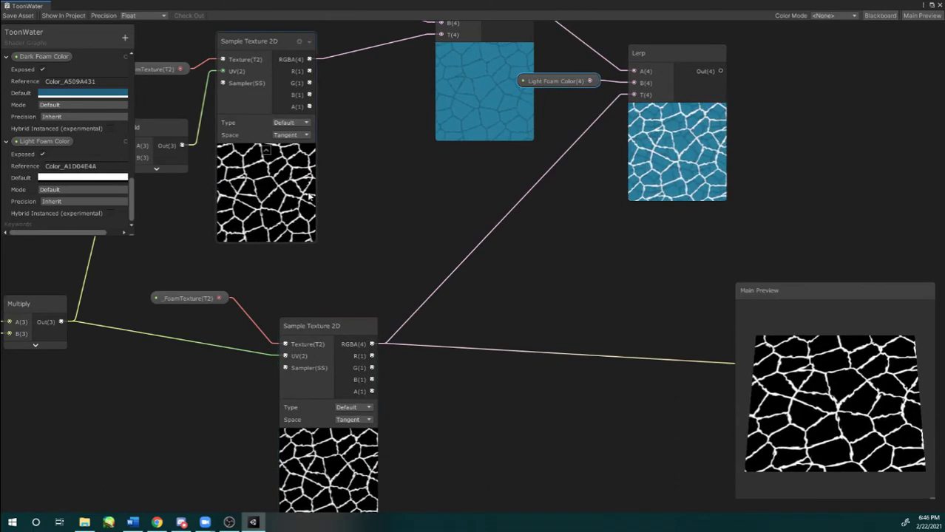
{"action": "middle_click_drag", "start_coordinate": [432, 190], "coordinate": [344, 215]}
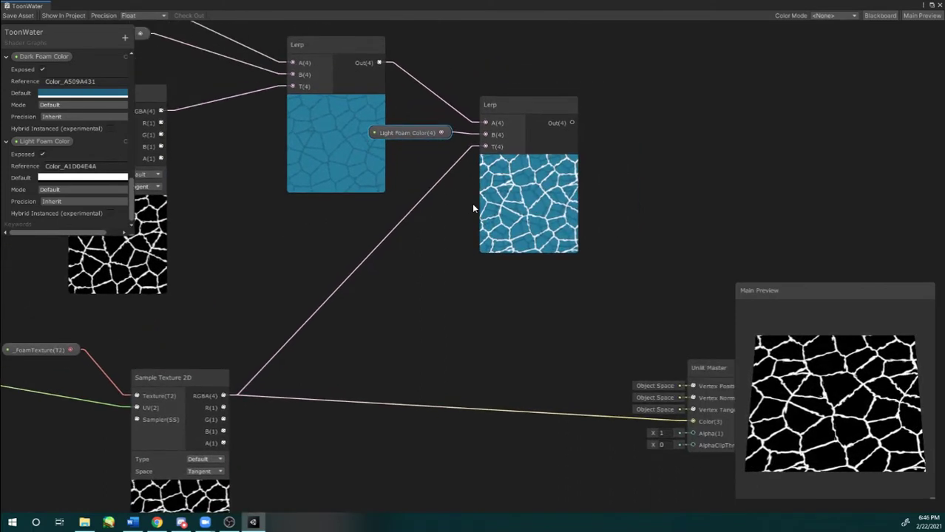
{"action": "middle_click_drag", "start_coordinate": [332, 293], "coordinate": [349, 261]}
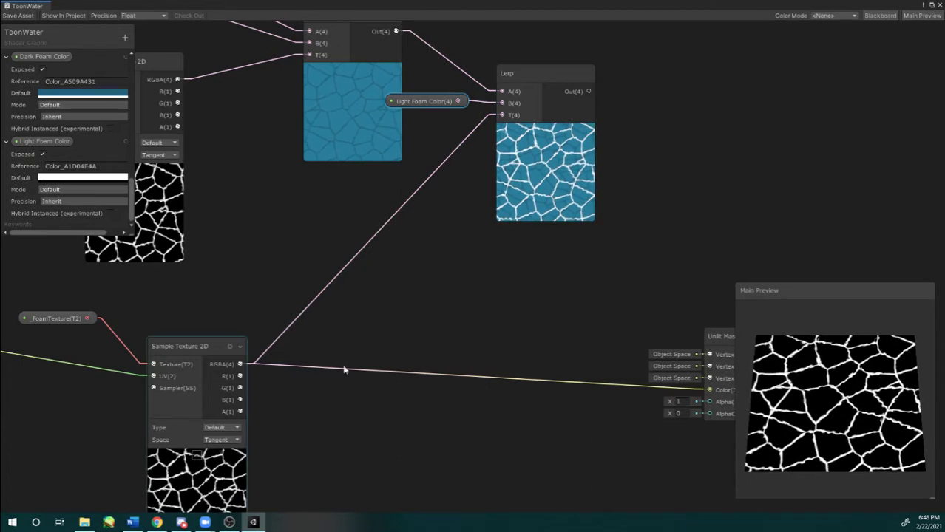
{"action": "middle_click_drag", "start_coordinate": [419, 279], "coordinate": [421, 267]}
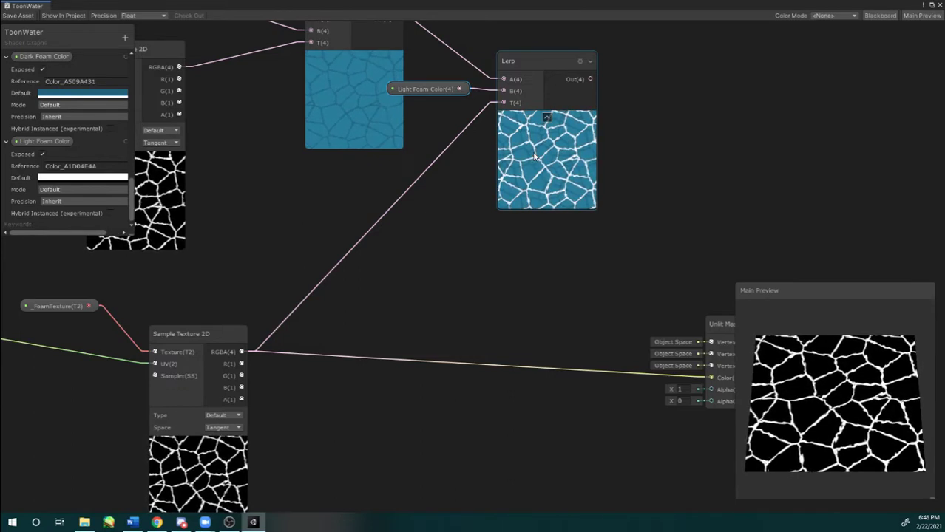
{"action": "scroll", "coordinate": [534, 157], "scroll_direction": "down", "scroll_amount": 3}
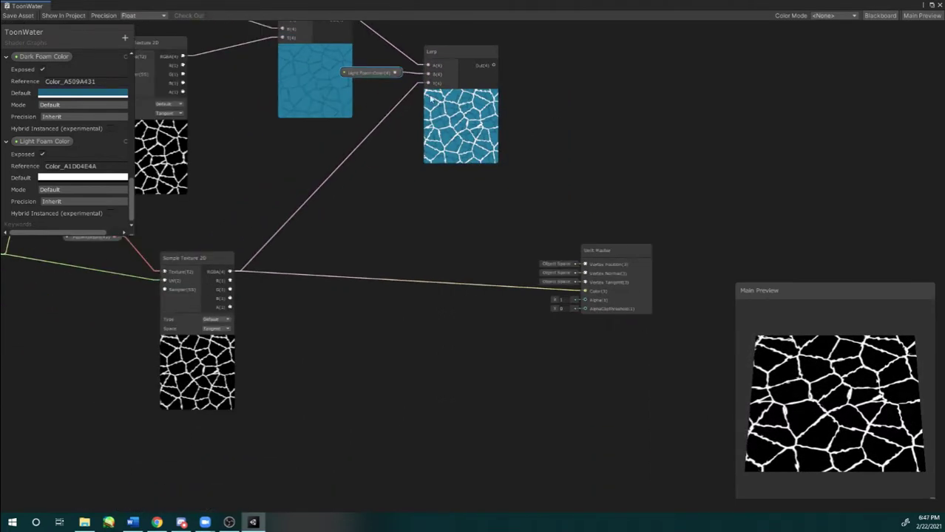
{"action": "left_click_drag", "start_coordinate": [490, 82], "coordinate": [459, 154]}
{"action": "scroll", "coordinate": [501, 176], "scroll_direction": "up", "scroll_amount": 2}
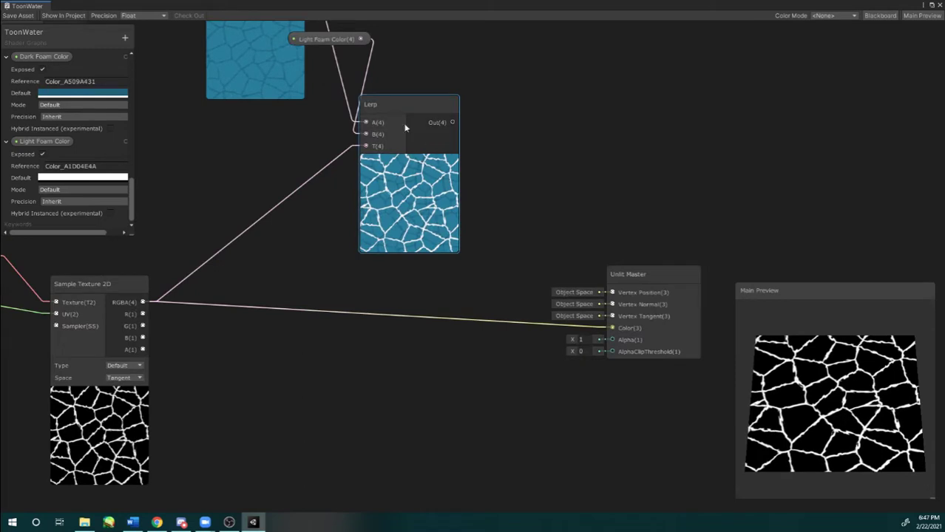
{"action": "left_click_drag", "start_coordinate": [447, 105], "coordinate": [497, 104]}
{"action": "left_click_drag", "start_coordinate": [334, 36], "coordinate": [317, 122]}
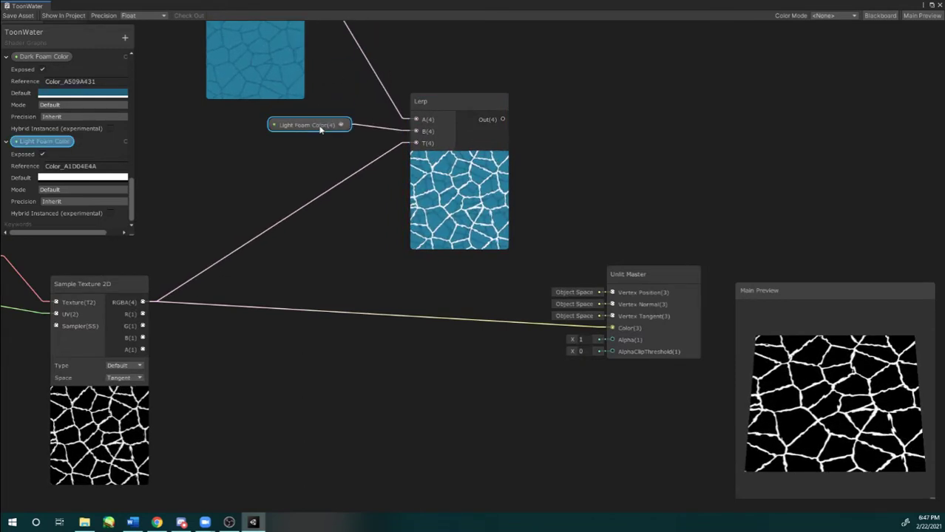
Step: Connect the second Lerp's output to the Unlit Master's Color input and rotate the main preview to check the water
{"action": "left_click_drag", "start_coordinate": [503, 119], "coordinate": [618, 334]}
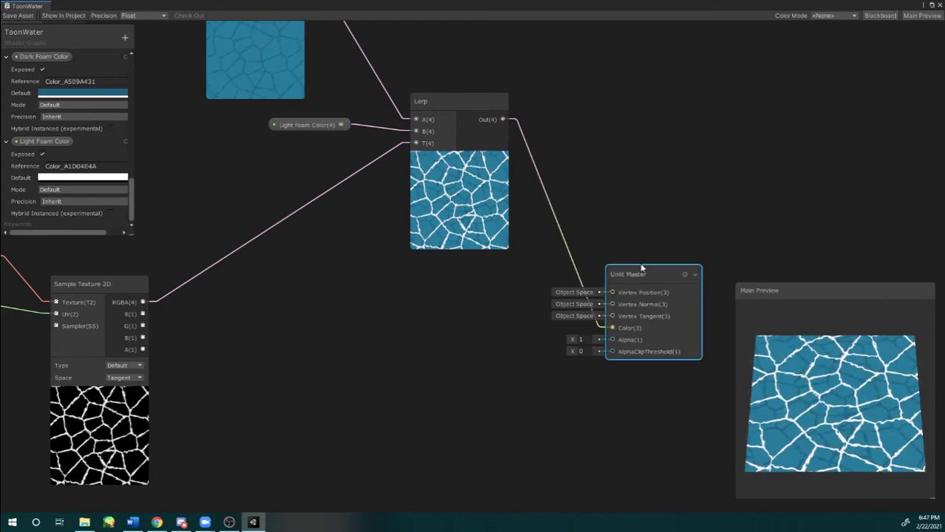
{"action": "left_click_drag", "start_coordinate": [627, 275], "coordinate": [637, 265]}
{"action": "left_click_drag", "start_coordinate": [783, 325], "coordinate": [821, 483]}
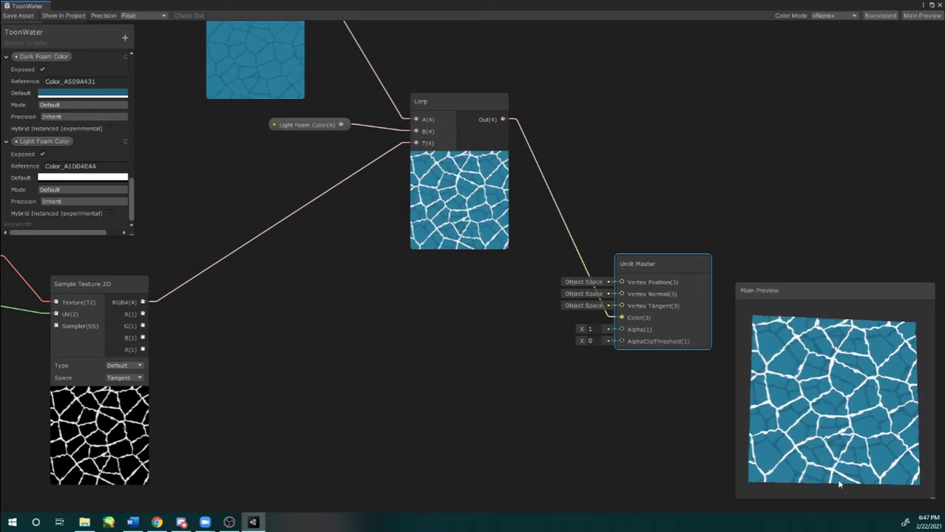
{"action": "left_click_drag", "start_coordinate": [827, 488], "coordinate": [856, 412]}
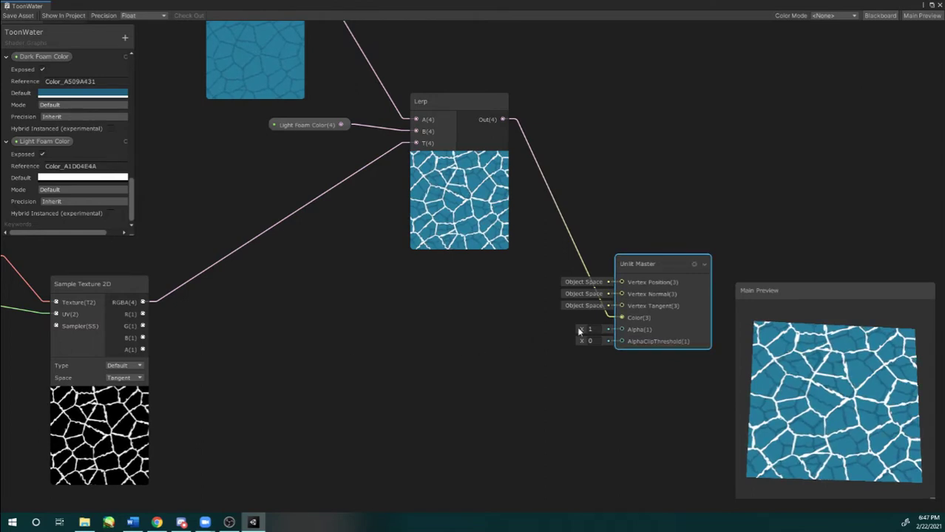
Step: Review the connected node network and save the ToonWater shader graph asset
{"action": "middle_click_drag", "start_coordinate": [439, 308], "coordinate": [464, 326]}
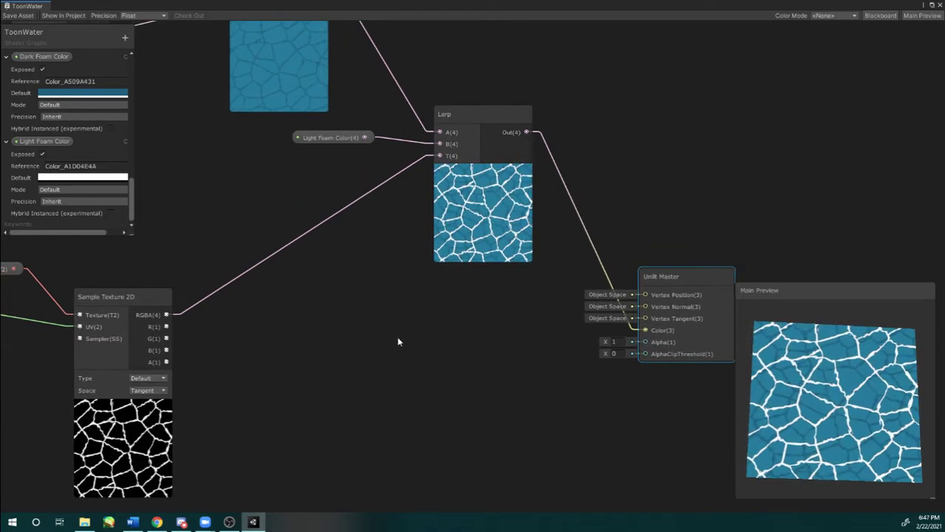
{"action": "scroll", "coordinate": [397, 336], "scroll_direction": "down", "scroll_amount": 1}
{"action": "middle_click_drag", "start_coordinate": [355, 333], "coordinate": [523, 349]}
{"action": "scroll", "coordinate": [487, 363], "scroll_direction": "down", "scroll_amount": 1}
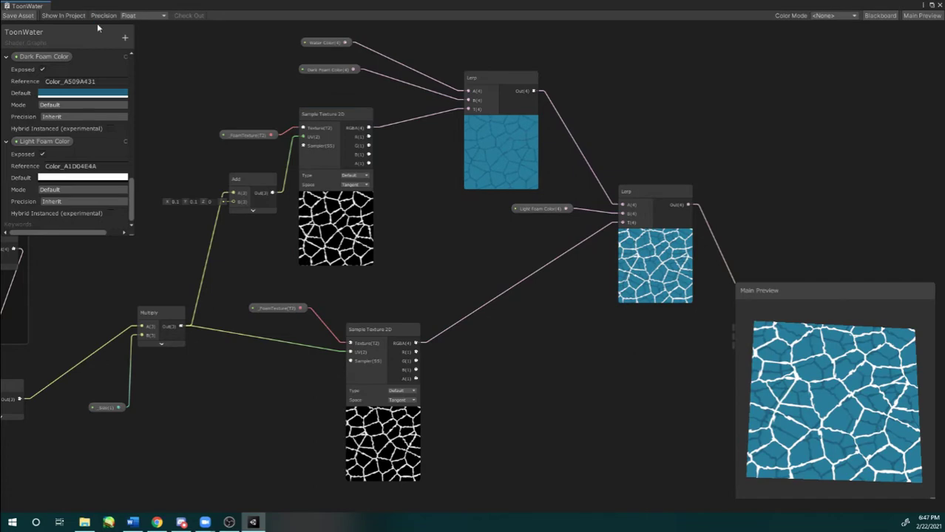
{"action": "left_click_drag", "start_coordinate": [61, 7], "coordinate": [164, 60]}
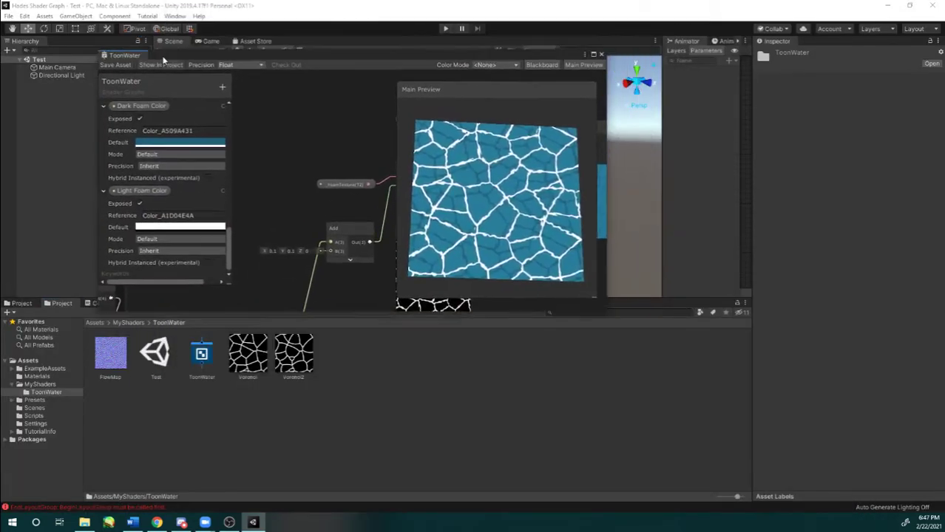
{"action": "left_click", "coordinate": [593, 54]}
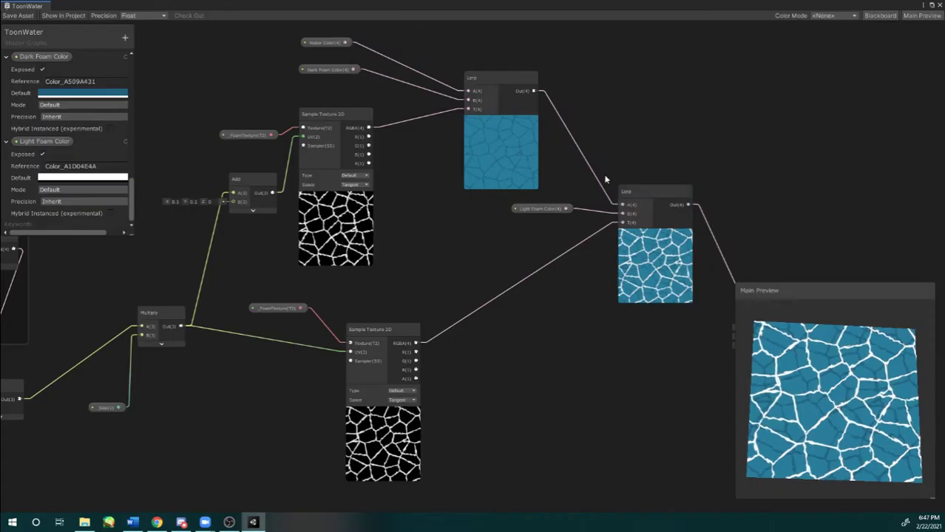
{"action": "middle_click_drag", "start_coordinate": [434, 156], "coordinate": [502, 165]}
{"action": "left_click", "coordinate": [14, 15]}
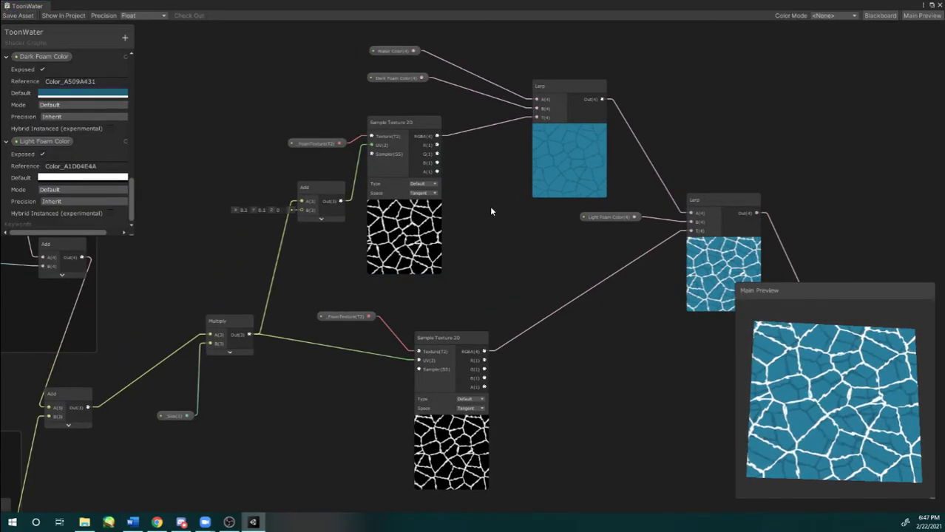
Step: Group the color, foam texture sampling, Add and Lerp nodes under the title Coloring
{"action": "scroll", "coordinate": [466, 210], "scroll_direction": "down", "scroll_amount": 4}
{"action": "scroll", "coordinate": [483, 234], "scroll_direction": "down", "scroll_amount": 5}
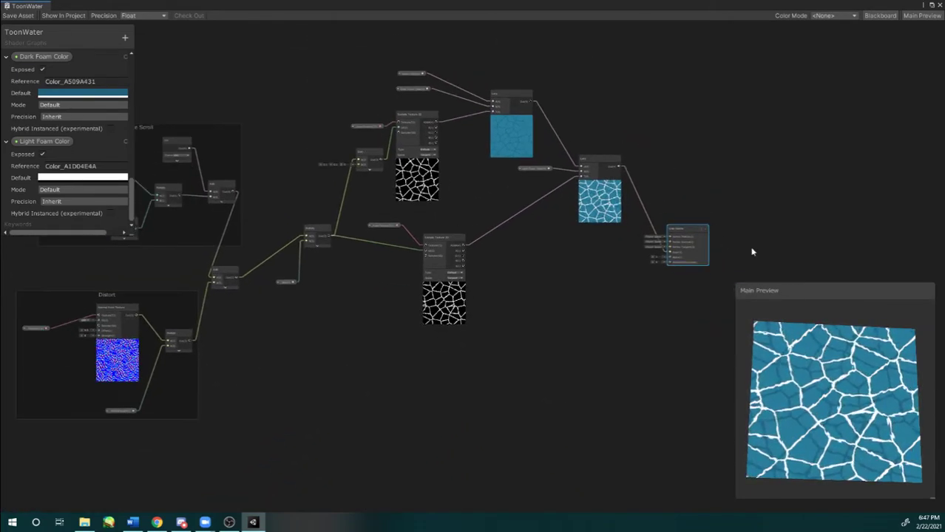
{"action": "scroll", "coordinate": [495, 247], "scroll_direction": "up", "scroll_amount": 2}
{"action": "scroll", "coordinate": [481, 226], "scroll_direction": "down", "scroll_amount": 2}
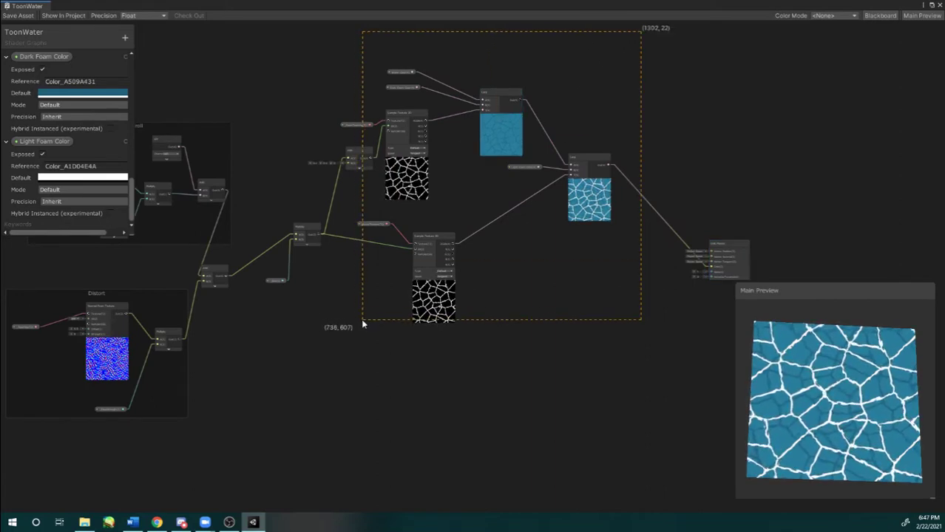
{"action": "left_click_drag", "start_coordinate": [350, 334], "coordinate": [352, 332]}
{"action": "right_click", "coordinate": [429, 288]}
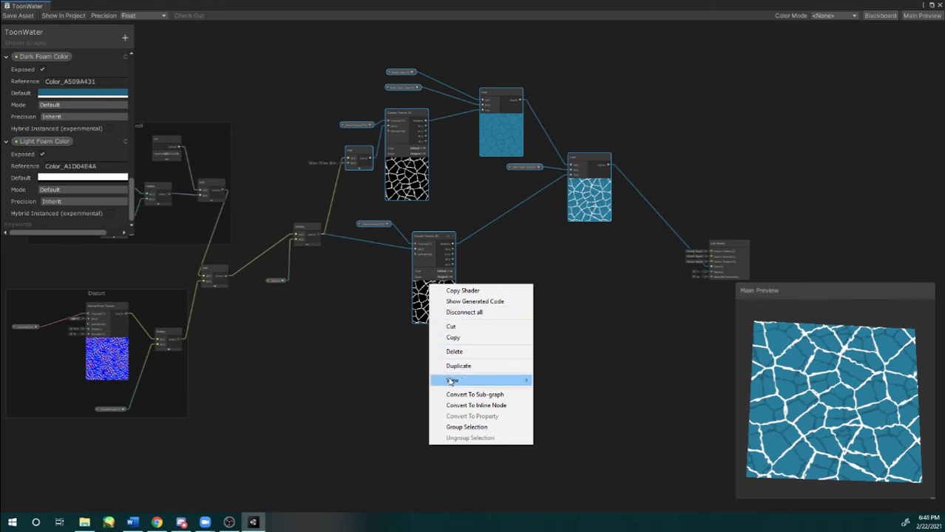
{"action": "mouse_move", "coordinate": [451, 382]}
{"action": "left_click", "coordinate": [462, 427]}
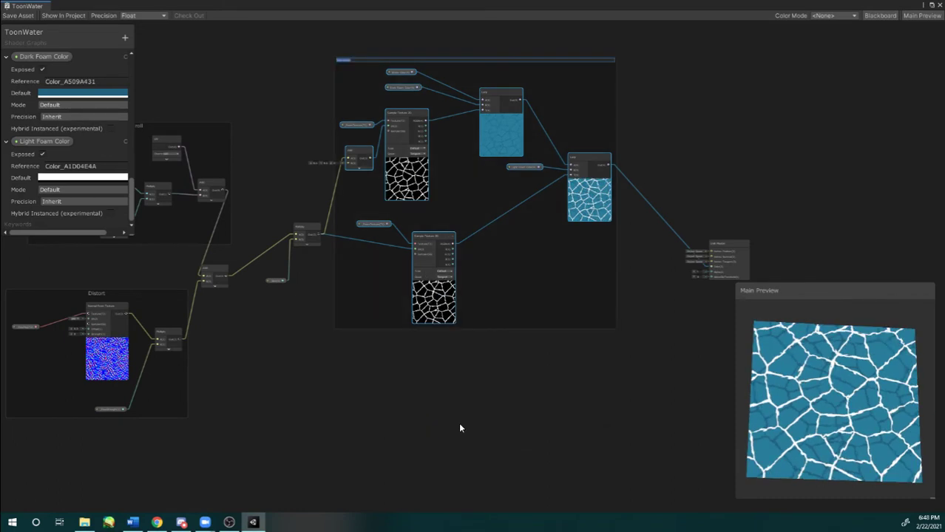
{"action": "type", "text": "Coloring"}
{"action": "key", "text": "Return"}
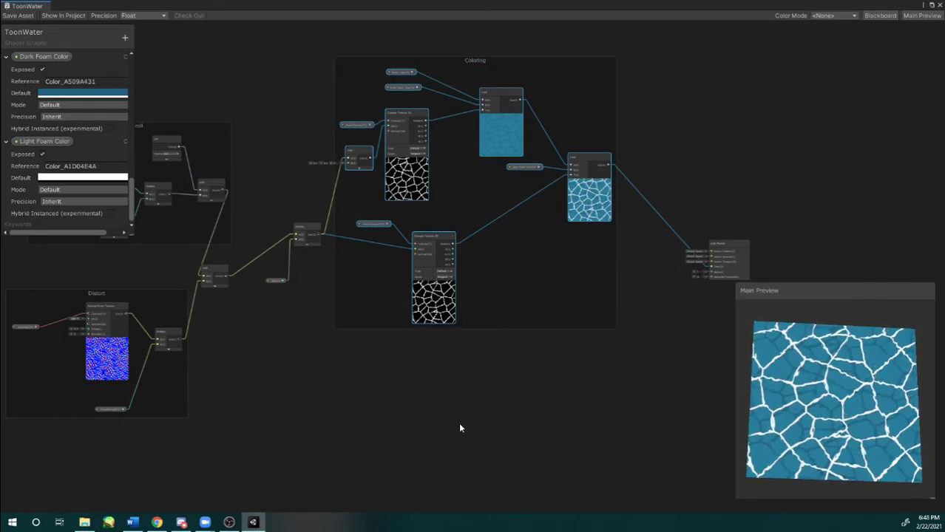
Step: Reposition the Multiply, _Size and Unlit Master nodes to leave more space around the Coloring group
{"action": "scroll", "coordinate": [534, 94], "scroll_direction": "up", "scroll_amount": 2}
{"action": "middle_click_drag", "start_coordinate": [625, 78], "coordinate": [656, 71]}
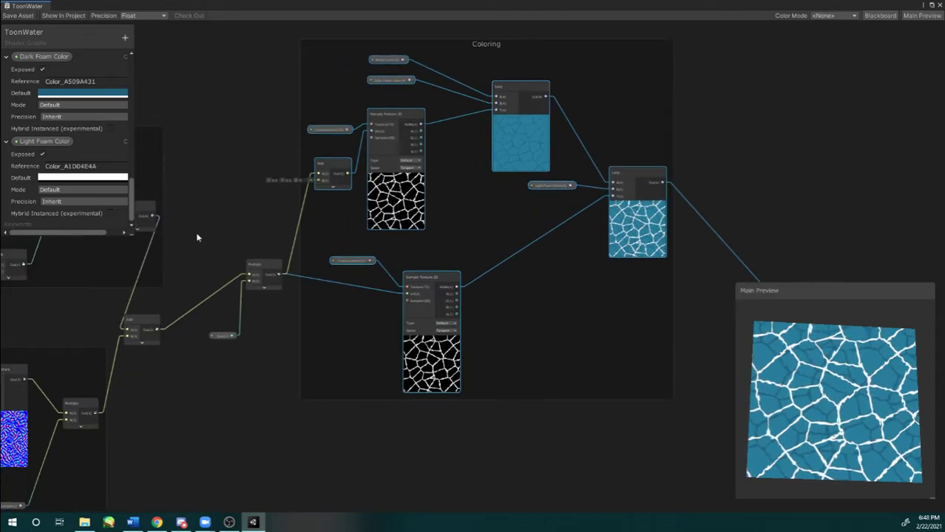
{"action": "left_click_drag", "start_coordinate": [259, 265], "coordinate": [252, 262]}
{"action": "left_click_drag", "start_coordinate": [224, 337], "coordinate": [202, 340]}
{"action": "middle_click_drag", "start_coordinate": [868, 193], "coordinate": [781, 105]}
{"action": "left_click_drag", "start_coordinate": [727, 210], "coordinate": [783, 209]}
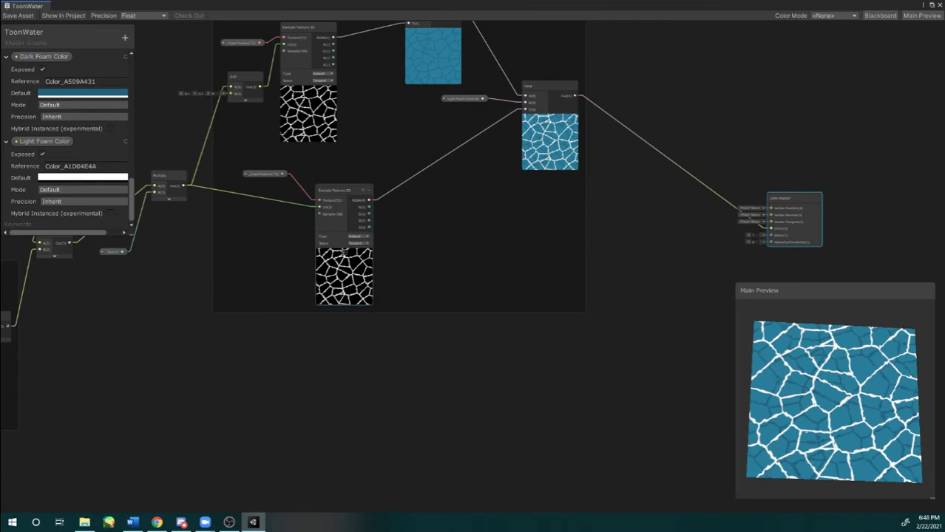
Step: Add a Position node in World space to the empty area below the Coloring group and collapse its preview
{"action": "middle_click_drag", "start_coordinate": [234, 337], "coordinate": [324, 281]}
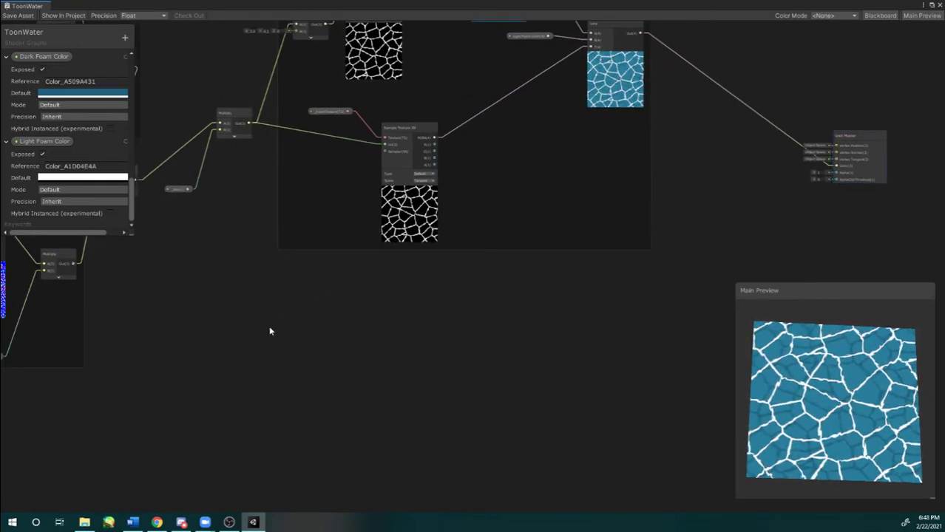
{"action": "left_click_drag", "start_coordinate": [827, 381], "coordinate": [819, 399]}
{"action": "middle_click_drag", "start_coordinate": [301, 406], "coordinate": [342, 404]}
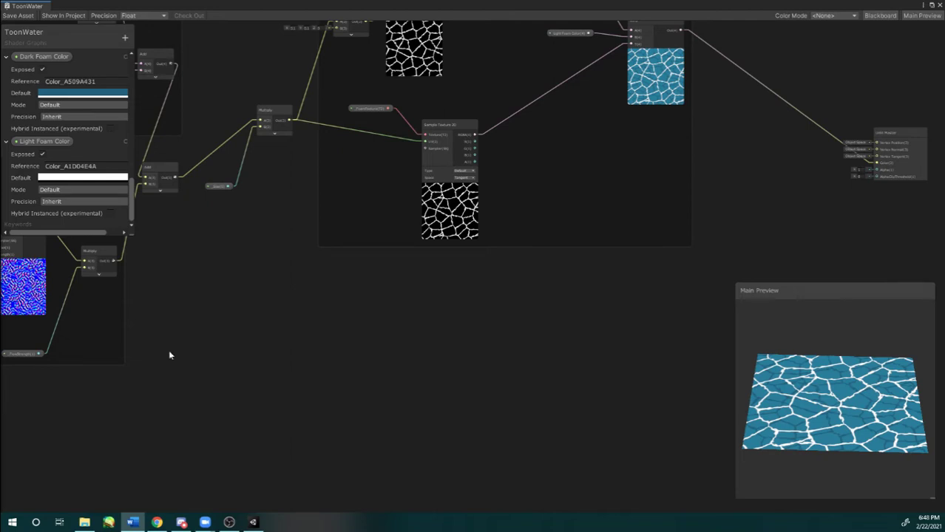
{"action": "middle_click_drag", "start_coordinate": [335, 414], "coordinate": [299, 336]}
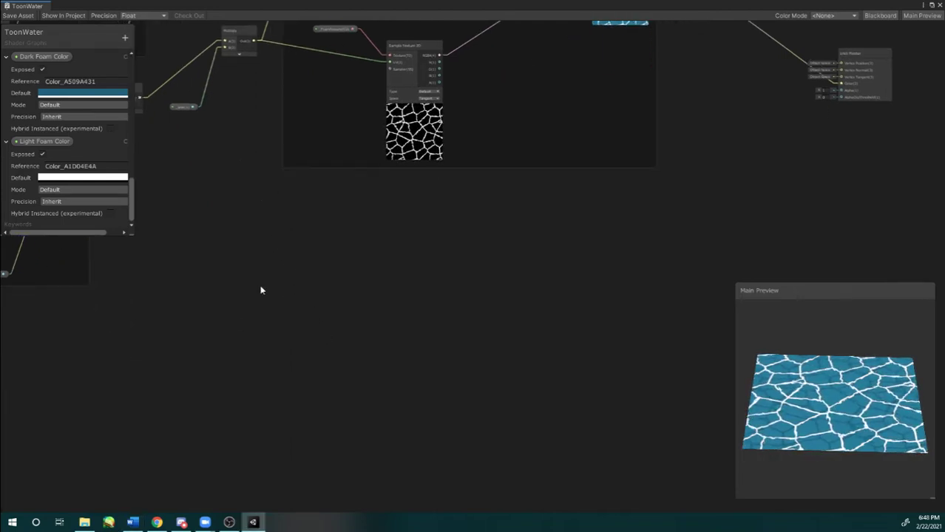
{"action": "key", "text": "space"}
{"action": "type", "text": "pos"}
{"action": "key", "text": "Return"}
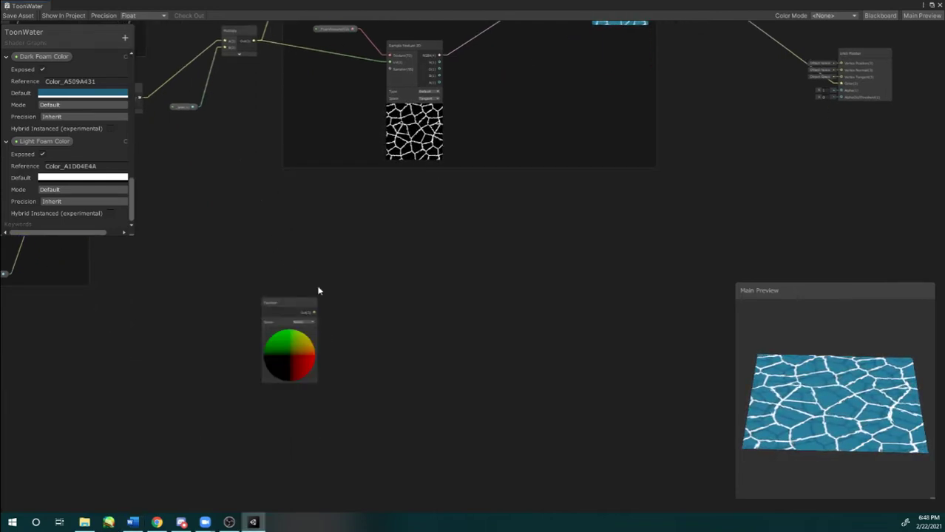
{"action": "left_click", "coordinate": [284, 287]}
{"action": "scroll", "coordinate": [282, 293], "scroll_direction": "up", "scroll_amount": 4}
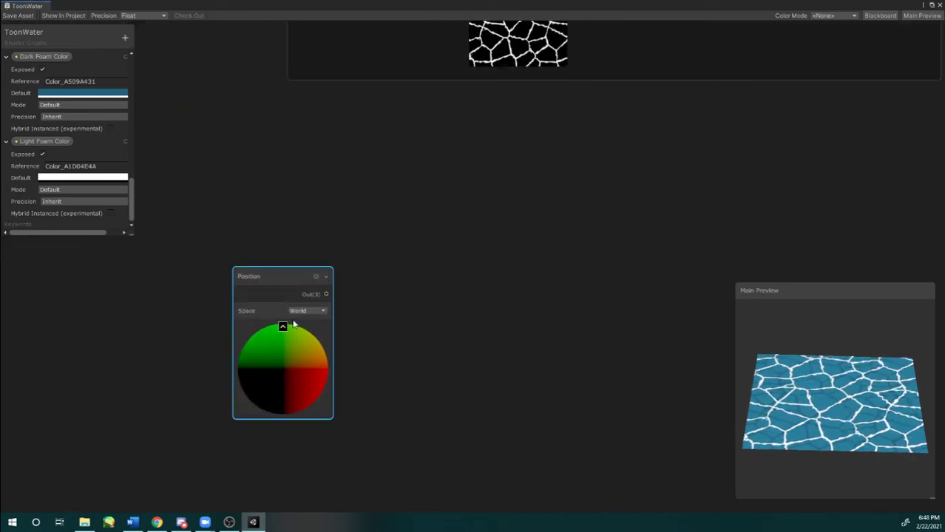
{"action": "left_click", "coordinate": [283, 326]}
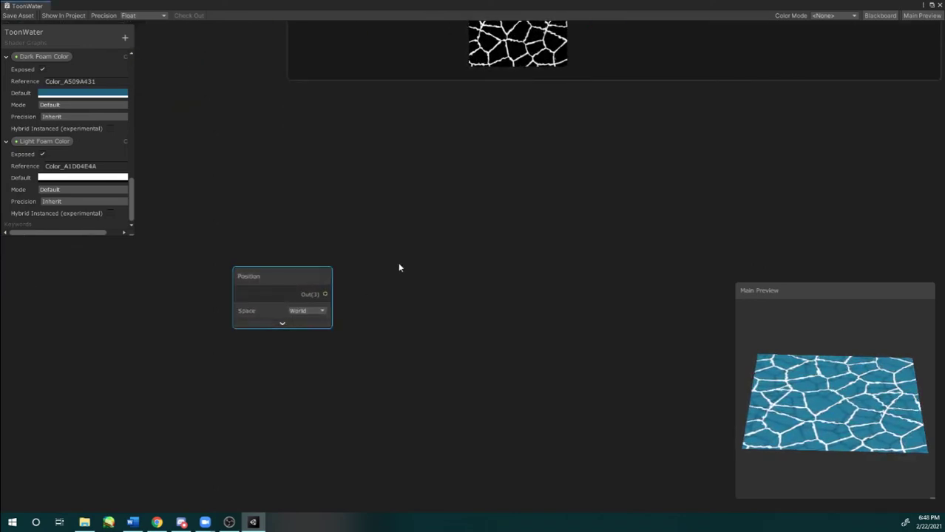
Step: Add a Split node beside the Position node and connect Position's output to the Split input
{"action": "left_click", "coordinate": [399, 268]}
{"action": "scroll", "coordinate": [339, 257], "scroll_direction": "down", "scroll_amount": 3}
{"action": "key", "text": "space"}
{"action": "type", "text": "split"}
{"action": "key", "text": "Return"}
{"action": "left_click_drag", "start_coordinate": [420, 271], "coordinate": [374, 263]}
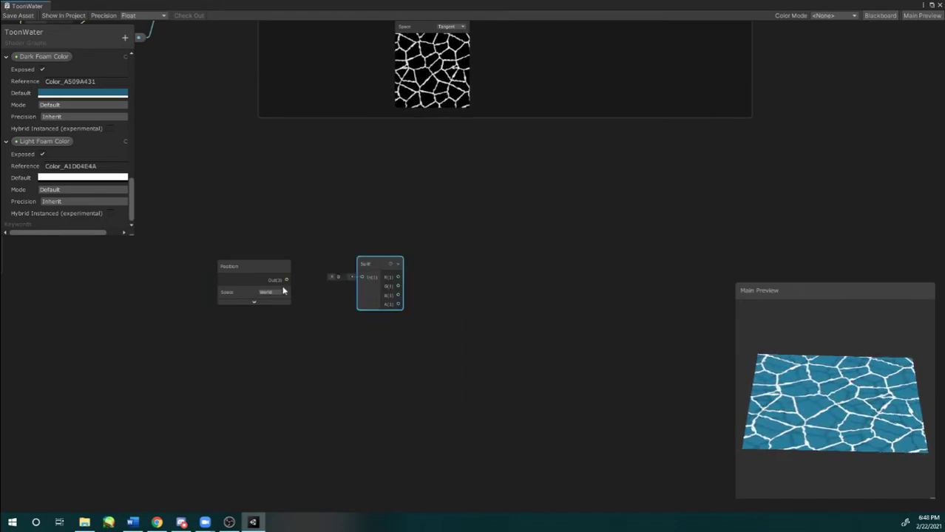
{"action": "left_click_drag", "start_coordinate": [286, 280], "coordinate": [365, 278]}
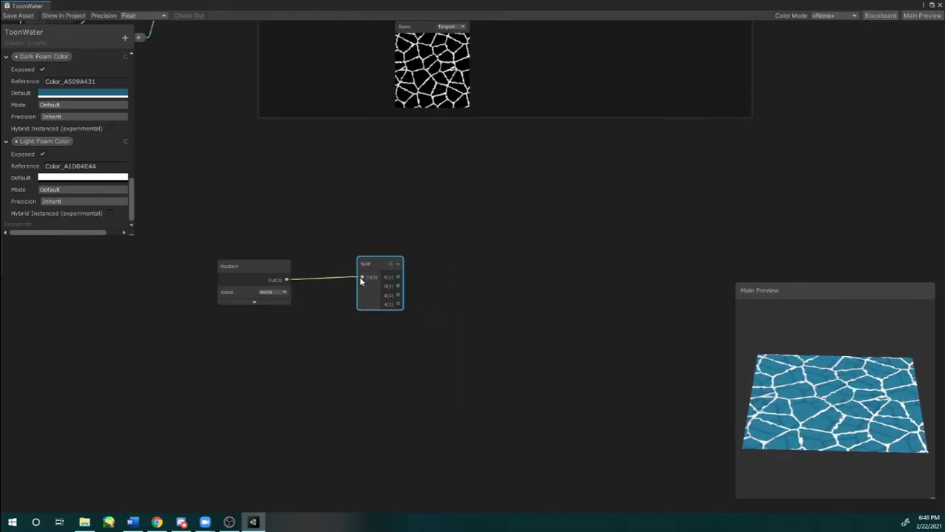
Step: Adjust the placement of the Split and Position nodes below the Coloring group
{"action": "scroll", "coordinate": [327, 232], "scroll_direction": "down", "scroll_amount": 3}
{"action": "scroll", "coordinate": [348, 217], "scroll_direction": "down", "scroll_amount": 3}
{"action": "middle_click_drag", "start_coordinate": [349, 218], "coordinate": [528, 326]}
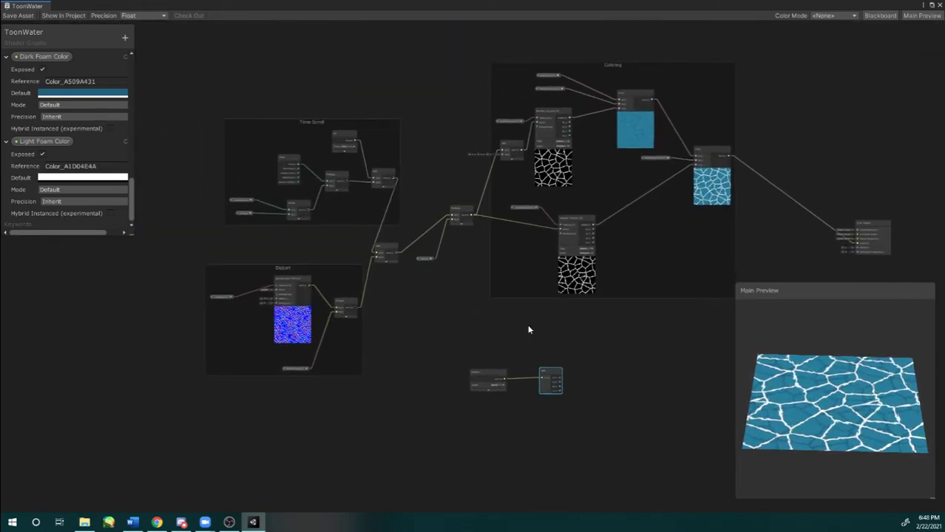
{"action": "scroll", "coordinate": [529, 329], "scroll_direction": "up", "scroll_amount": 5}
{"action": "middle_click_drag", "start_coordinate": [418, 234], "coordinate": [394, 211]}
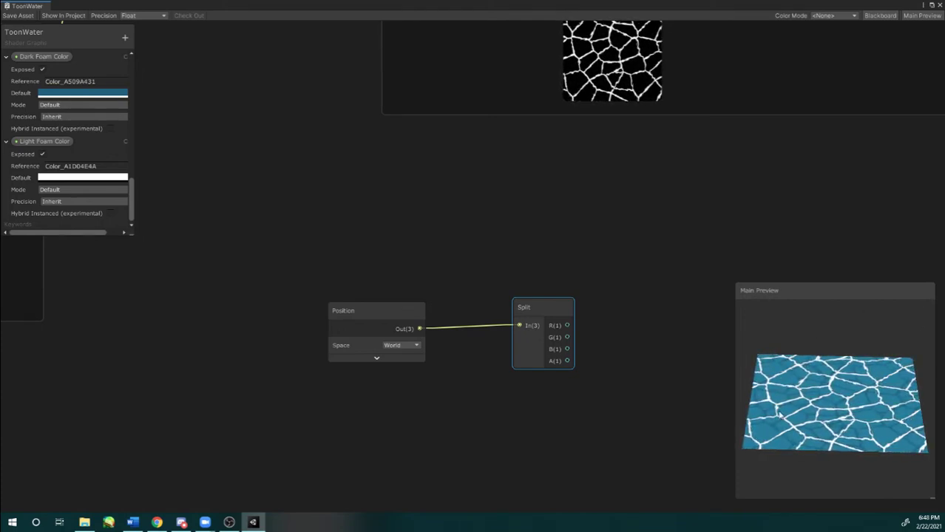
{"action": "middle_click_drag", "start_coordinate": [510, 216], "coordinate": [485, 187]}
{"action": "mouse_move", "coordinate": [513, 277]}
{"action": "left_mouse_down"}
{"action": "mouse_move", "coordinate": [505, 230]}
{"action": "mouse_move", "coordinate": [508, 278]}
{"action": "left_mouse_up"}
{"action": "left_click_drag", "start_coordinate": [381, 290], "coordinate": [376, 284]}
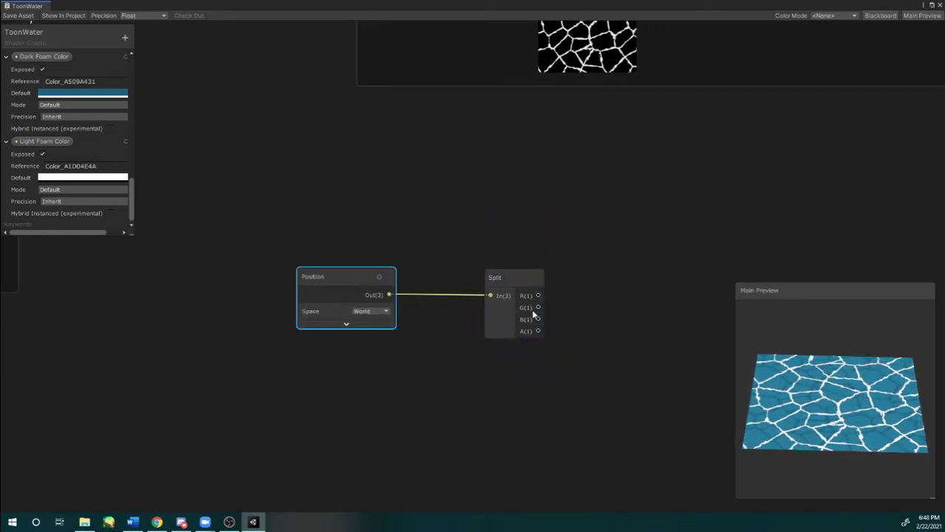
Step: Add an Add node beside Split, feeding Split's R output into A and its B output into B
{"action": "middle_click_drag", "start_coordinate": [573, 281], "coordinate": [497, 273]}
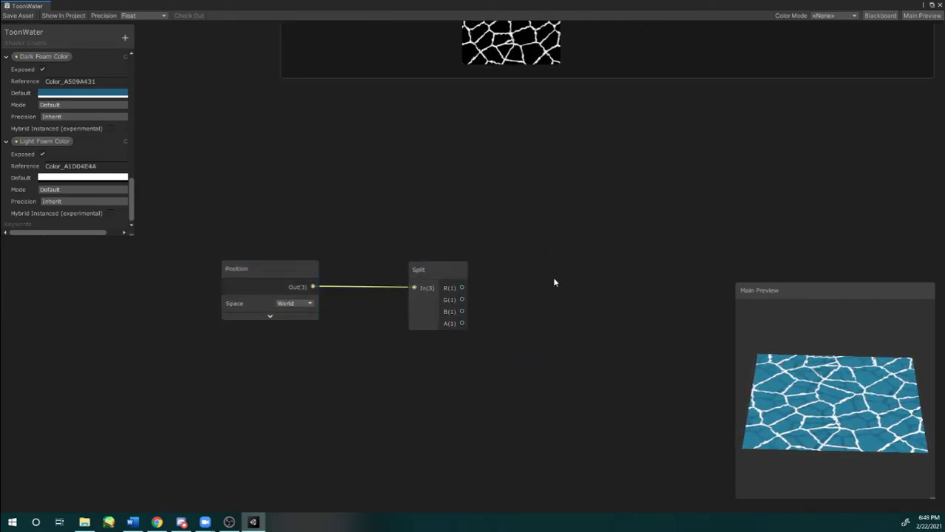
{"action": "key", "text": "space"}
{"action": "type", "text": "add"}
{"action": "key", "text": "Return"}
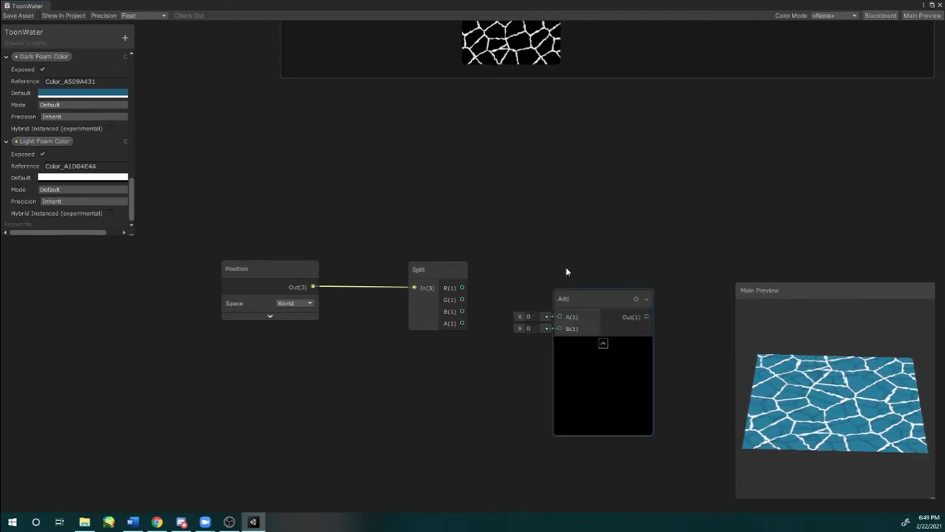
{"action": "left_click_drag", "start_coordinate": [462, 288], "coordinate": [562, 317]}
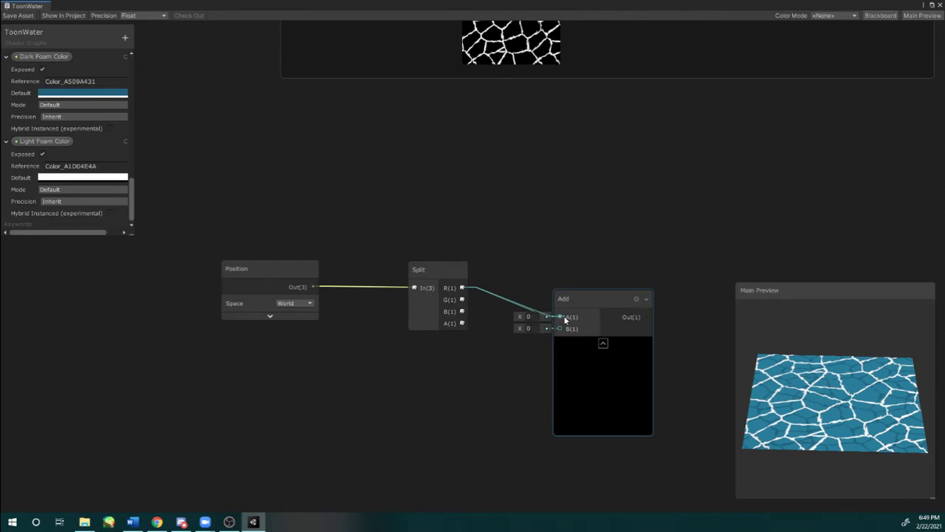
{"action": "left_click_drag", "start_coordinate": [580, 345], "coordinate": [565, 331]}
{"action": "left_click_drag", "start_coordinate": [585, 295], "coordinate": [570, 249]}
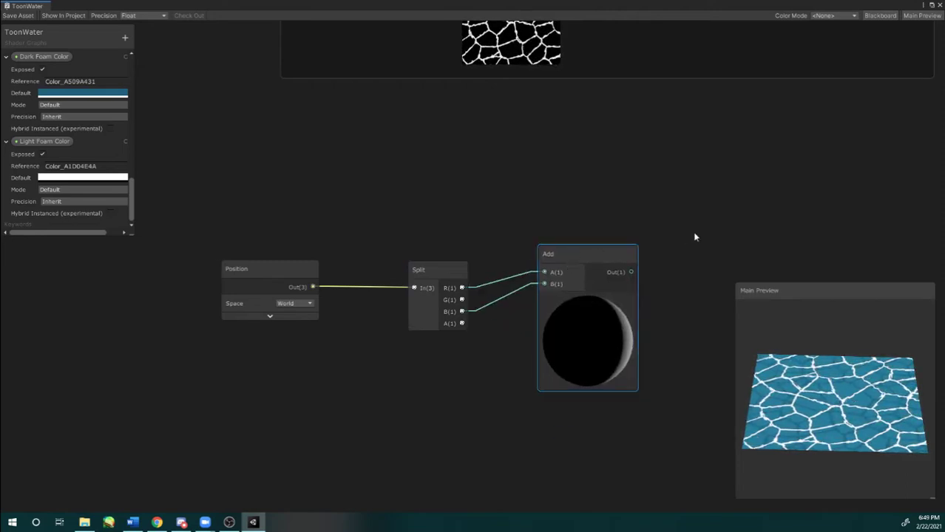
Step: Add a Time node below the Add node that combines the Split outputs
{"action": "middle_click_drag", "start_coordinate": [695, 237], "coordinate": [504, 235]}
{"action": "middle_click_drag", "start_coordinate": [527, 276], "coordinate": [584, 260]}
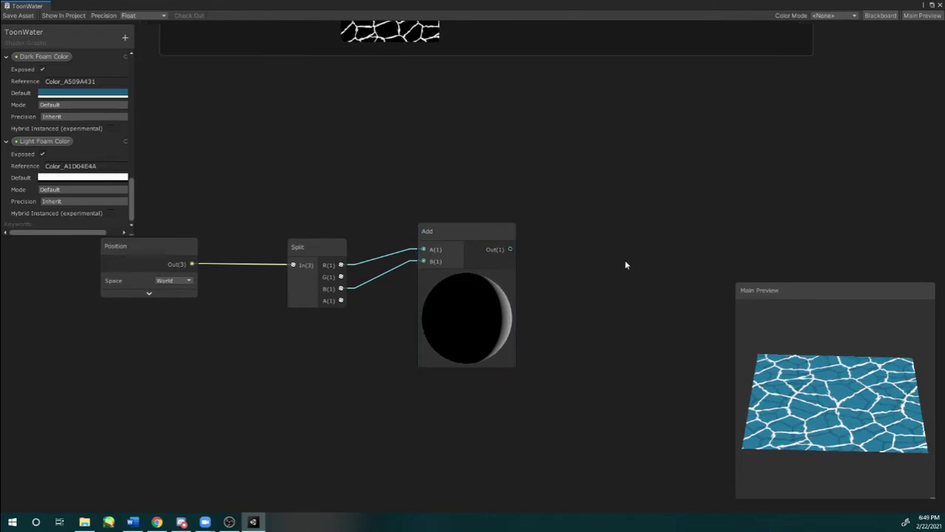
{"action": "key", "text": "space"}
{"action": "type", "text": "time"}
{"action": "key", "text": "Return"}
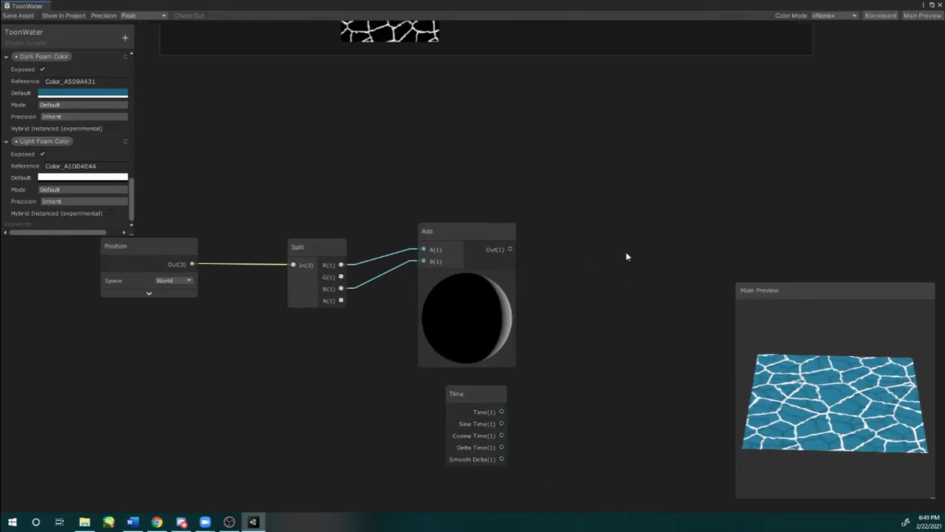
Step: Create a second Add node with the first Add's output in A and the Time output in B
{"action": "key", "text": "space"}
{"action": "type", "text": "add"}
{"action": "key", "text": "Return"}
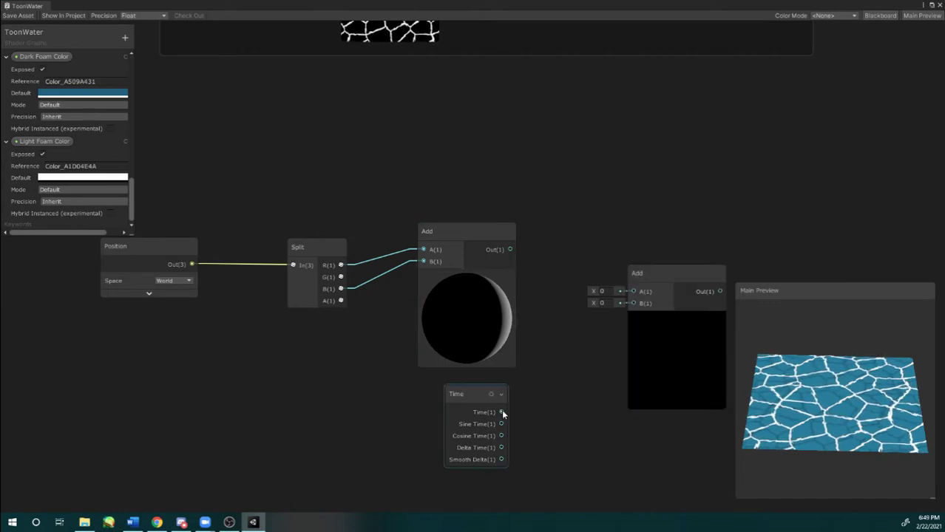
{"action": "left_click_drag", "start_coordinate": [632, 304], "coordinate": [587, 283]}
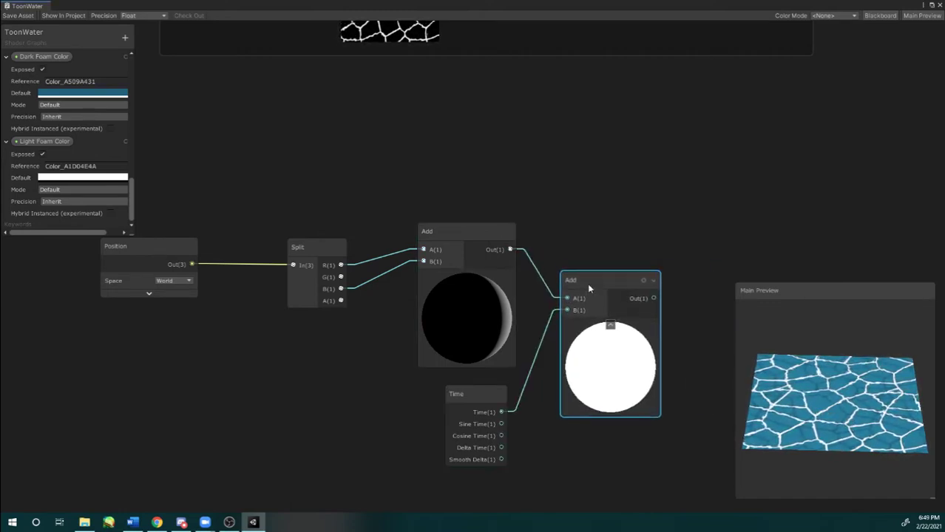
Step: Move the Position node closer to Split and shift the Time node slightly lower to tidy the layout
{"action": "left_click", "coordinate": [481, 394]}
{"action": "middle_click_drag", "start_coordinate": [608, 257], "coordinate": [615, 179]}
{"action": "scroll", "coordinate": [538, 186], "scroll_direction": "down", "scroll_amount": 1}
{"action": "middle_click_drag", "start_coordinate": [587, 147], "coordinate": [619, 149]}
{"action": "left_click", "coordinate": [286, 192]}
{"action": "left_click_drag", "start_coordinate": [286, 196], "coordinate": [327, 197]}
{"action": "middle_click_drag", "start_coordinate": [556, 135], "coordinate": [508, 119]}
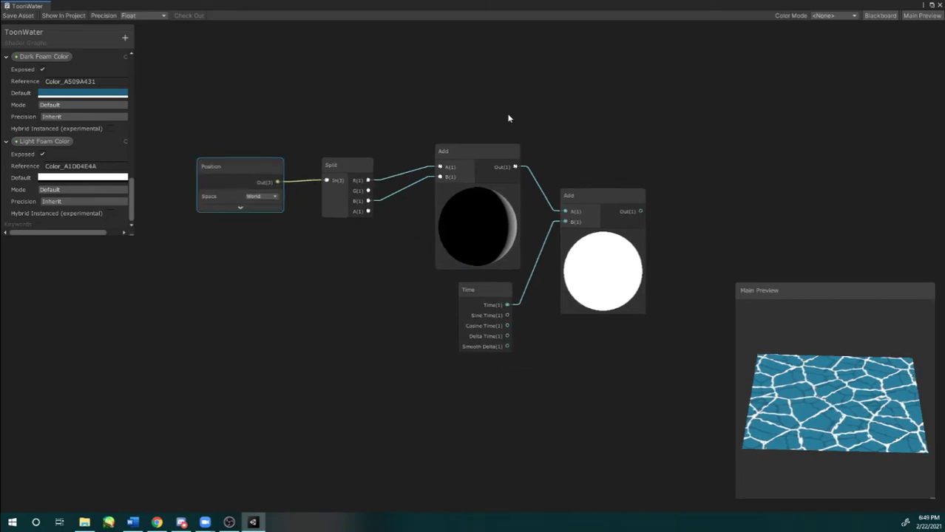
{"action": "scroll", "coordinate": [514, 119], "scroll_direction": "up", "scroll_amount": 1}
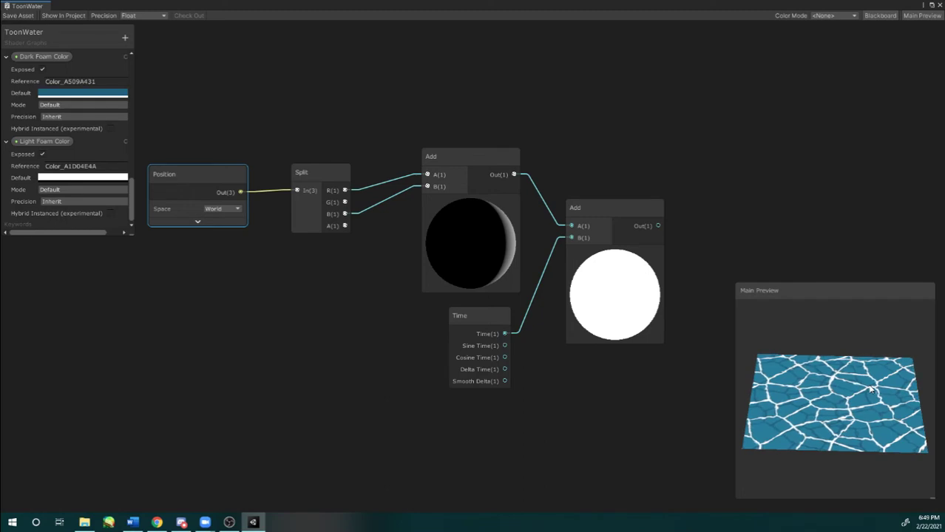
{"action": "left_click_drag", "start_coordinate": [451, 314], "coordinate": [444, 325]}
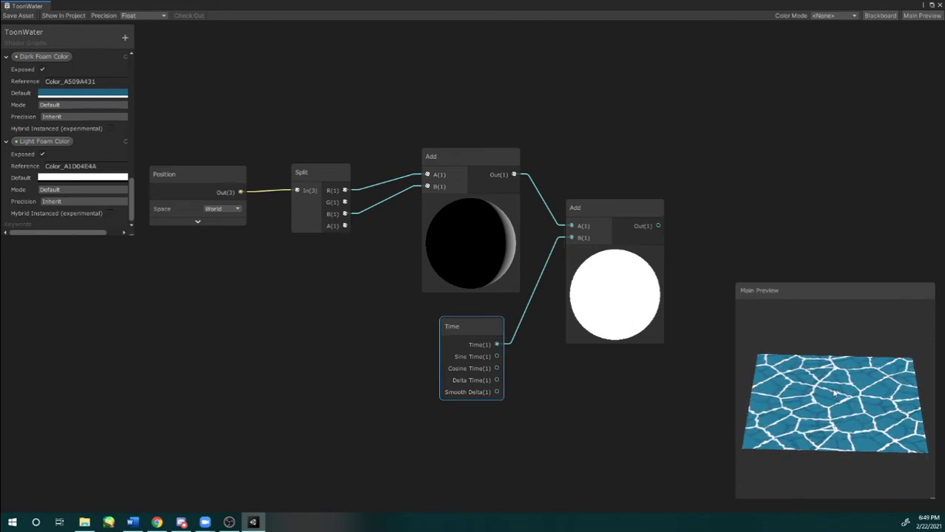
Step: Add a Sine node and connect the second Add node's output to its input
{"action": "middle_click_drag", "start_coordinate": [701, 201], "coordinate": [640, 188]}
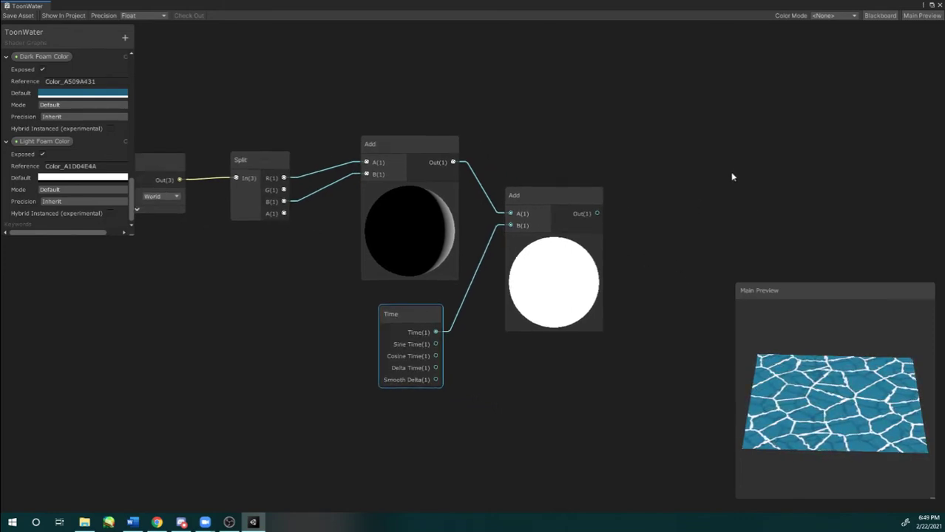
{"action": "middle_click_drag", "start_coordinate": [732, 177], "coordinate": [626, 187]}
{"action": "middle_click_drag", "start_coordinate": [622, 237], "coordinate": [578, 239]}
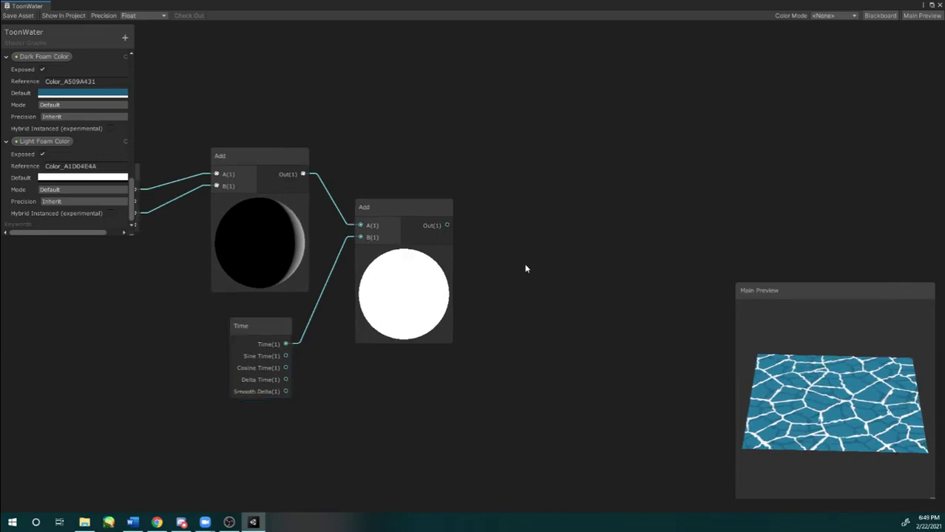
{"action": "key", "text": "space"}
{"action": "type", "text": "sine"}
{"action": "key", "text": "Return"}
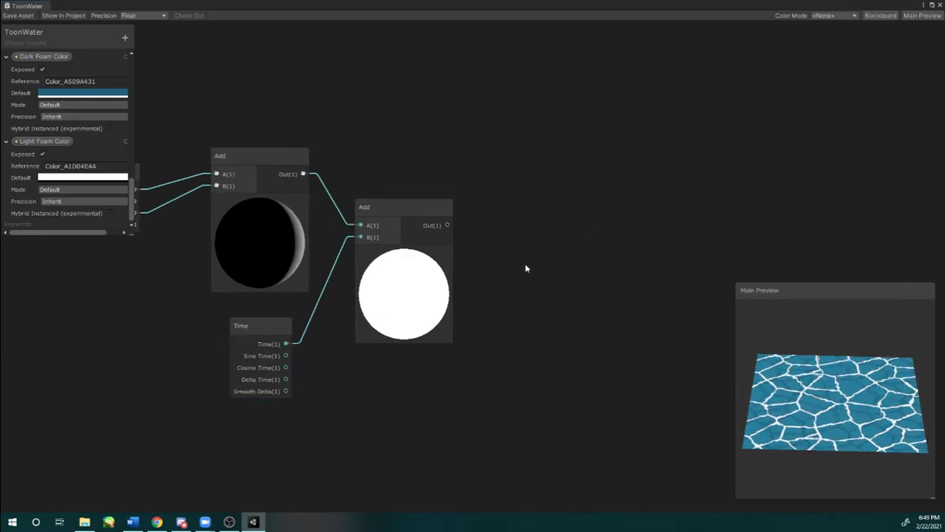
{"action": "left_click_drag", "start_coordinate": [448, 227], "coordinate": [532, 304]}
{"action": "middle_click_drag", "start_coordinate": [547, 245], "coordinate": [491, 215]}
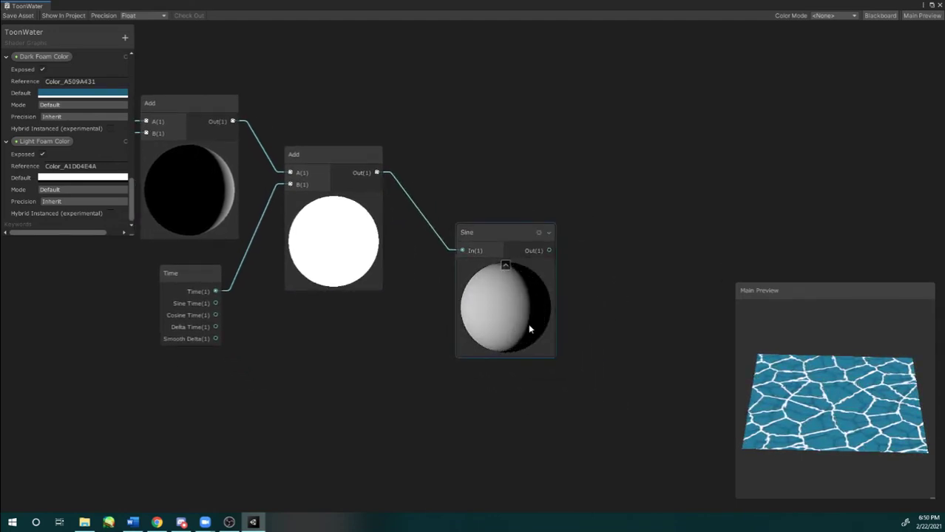
Step: Add a Multiply node beside Sine and connect the Sine output to its A input
{"action": "middle_click_drag", "start_coordinate": [728, 256], "coordinate": [635, 251]}
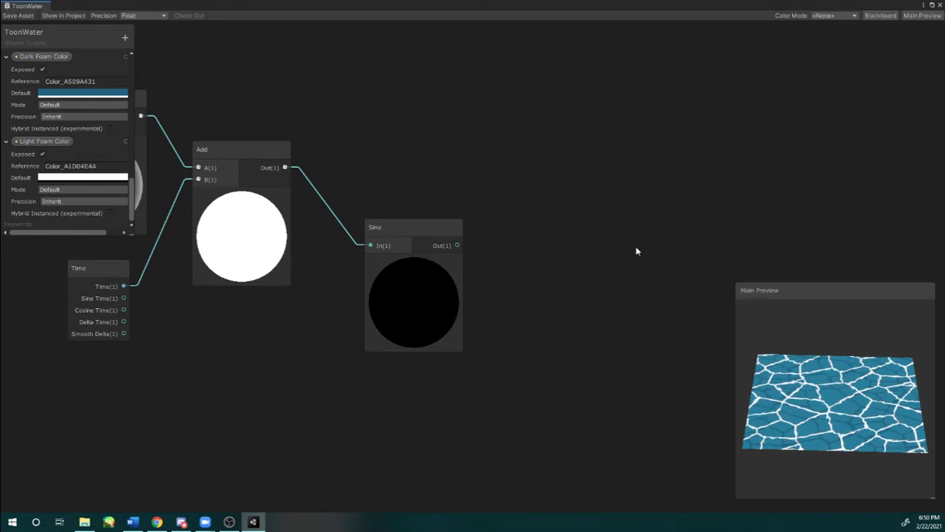
{"action": "key", "text": "space"}
{"action": "type", "text": "mul"}
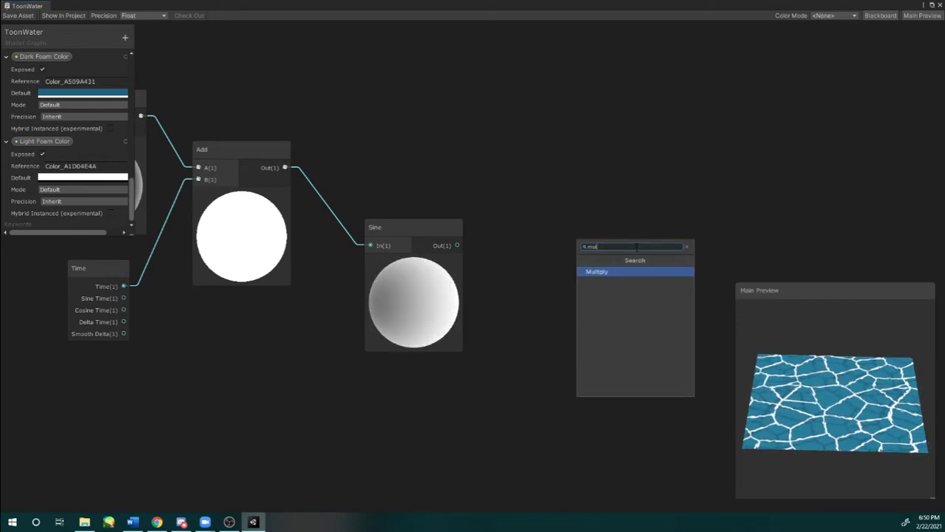
{"action": "key", "text": "Return"}
{"action": "left_click_drag", "start_coordinate": [648, 269], "coordinate": [530, 272]}
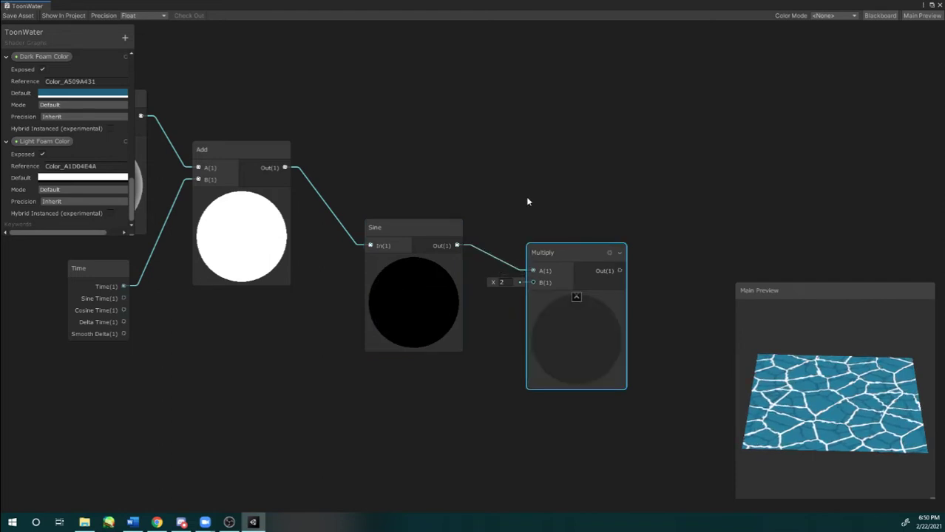
Step: Create a Vector1 property named _WaveSpeed with a default value of 1
{"action": "middle_click_drag", "start_coordinate": [526, 196], "coordinate": [539, 183]}
{"action": "left_click", "coordinate": [124, 39]}
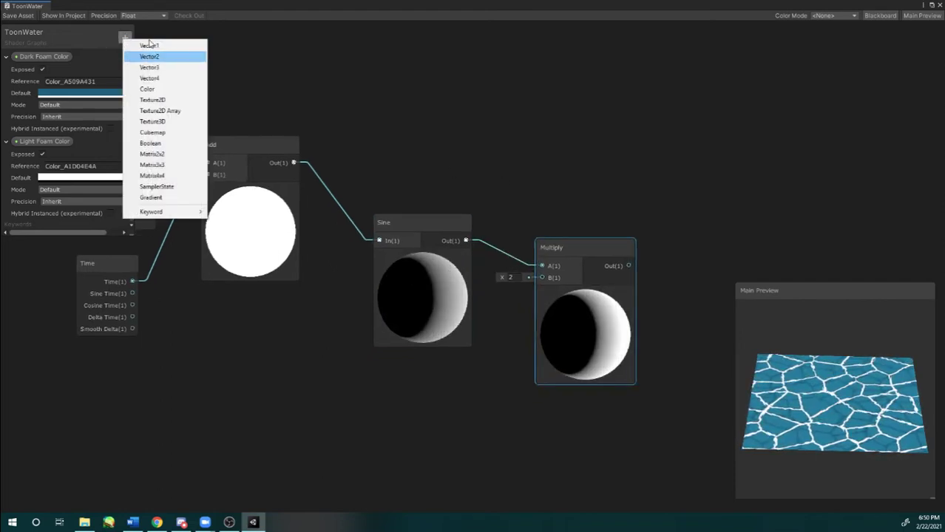
{"action": "left_click", "coordinate": [149, 46]}
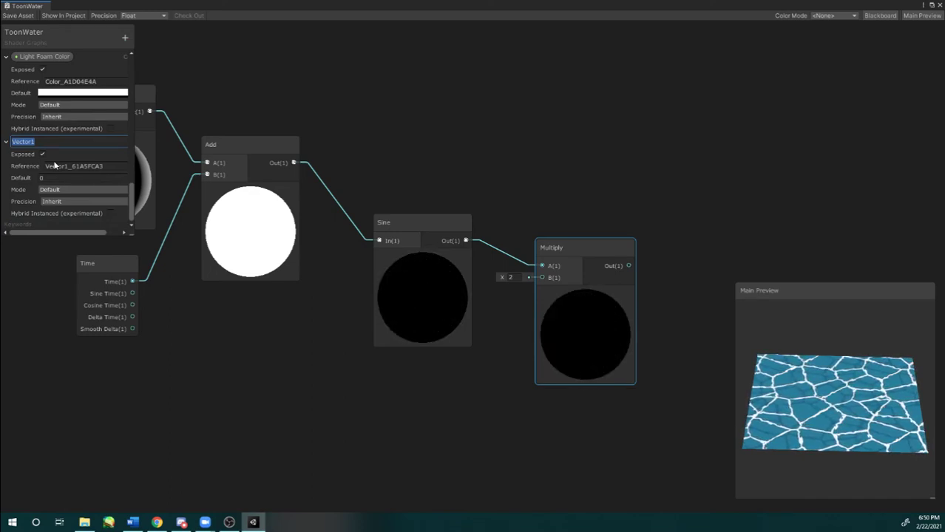
{"action": "type", "text": "WaveSpeed"}
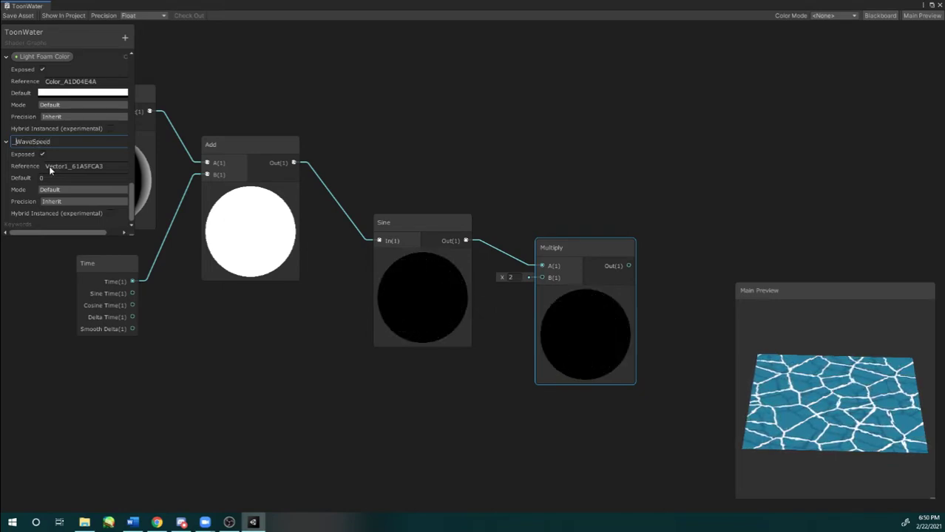
{"action": "key", "text": "Return"}
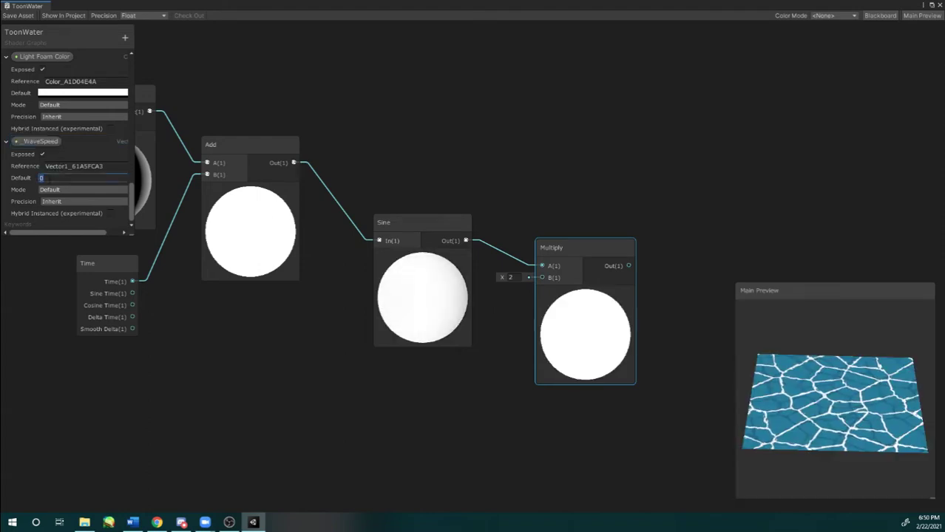
{"action": "type", "text": "1"}
Step: Place the _WaveSpeed property in the graph below Sine and connect it to Multiply's B input
{"action": "middle_click_drag", "start_coordinate": [221, 118], "coordinate": [144, 133]}
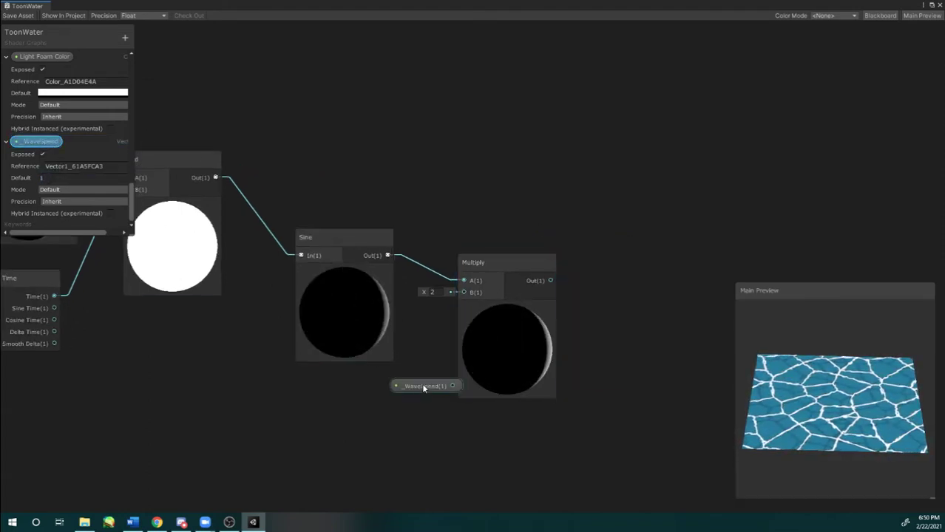
{"action": "left_click_drag", "start_coordinate": [452, 386], "coordinate": [464, 292]}
{"action": "left_click_drag", "start_coordinate": [415, 388], "coordinate": [381, 397]}
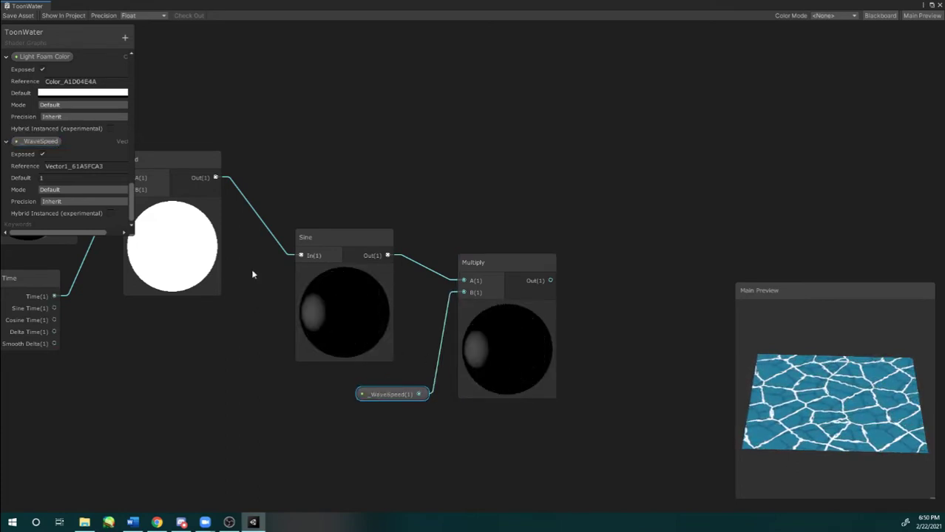
Step: Rearrange the Sine, _WaveSpeed and Multiply nodes so they sit closer together in the graph
{"action": "middle_click_drag", "start_coordinate": [316, 188], "coordinate": [277, 165]}
{"action": "middle_click_drag", "start_coordinate": [392, 165], "coordinate": [336, 174]}
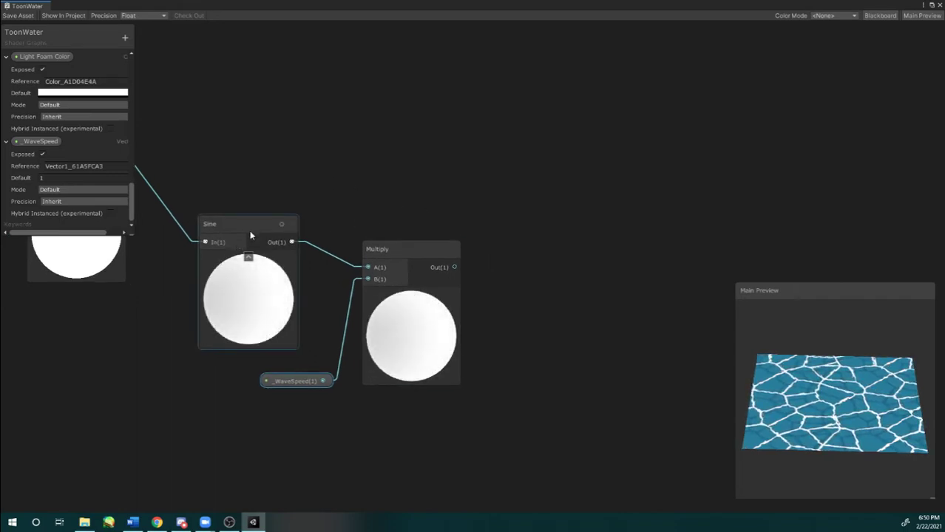
{"action": "left_click_drag", "start_coordinate": [251, 231], "coordinate": [225, 200]}
{"action": "left_click_drag", "start_coordinate": [296, 381], "coordinate": [187, 369]}
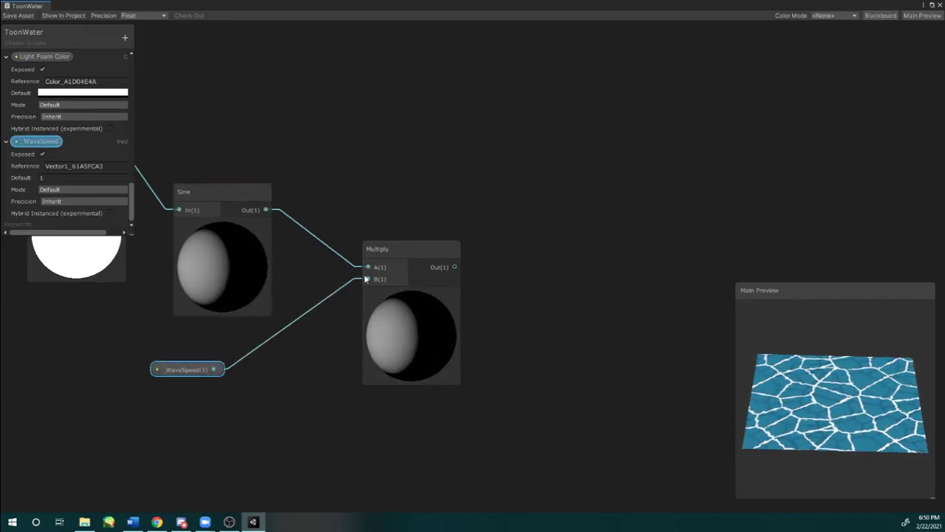
{"action": "left_click_drag", "start_coordinate": [403, 254], "coordinate": [325, 271]}
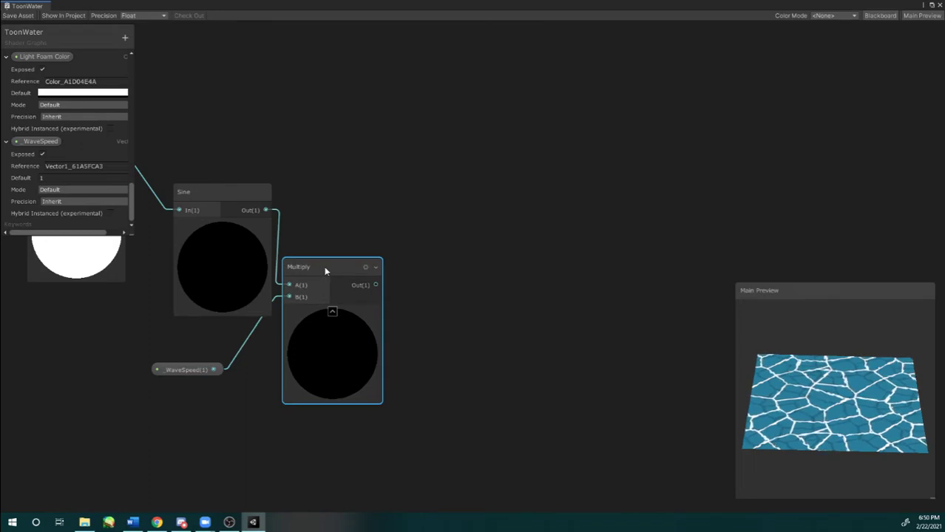
{"action": "left_click", "coordinate": [340, 253]}
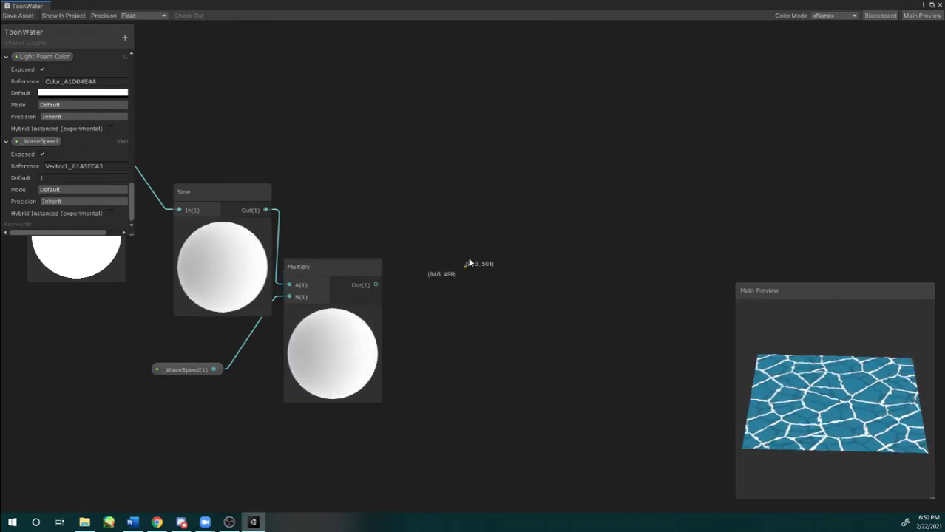
Step: Add a Vector 3 node beside Multiply and connect the Multiply output to its Y input
{"action": "key", "text": "space"}
{"action": "type", "text": "vector"}
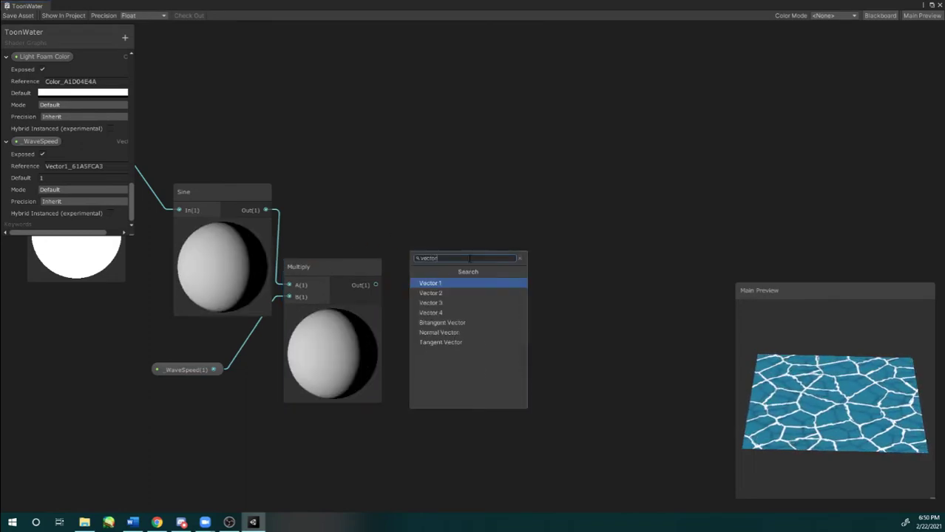
{"action": "key", "text": "Down"}
{"action": "key", "text": "Down"}
{"action": "key", "text": "Return"}
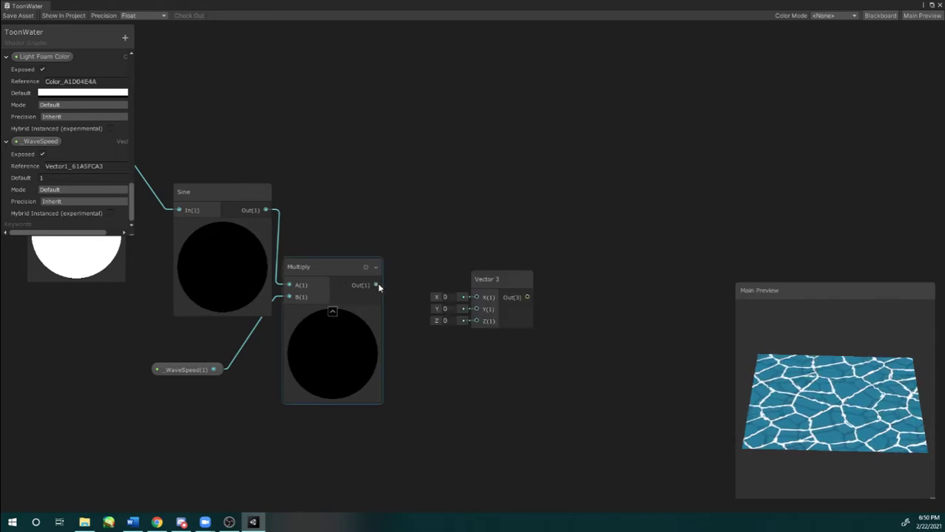
{"action": "left_click_drag", "start_coordinate": [469, 309], "coordinate": [472, 307]}
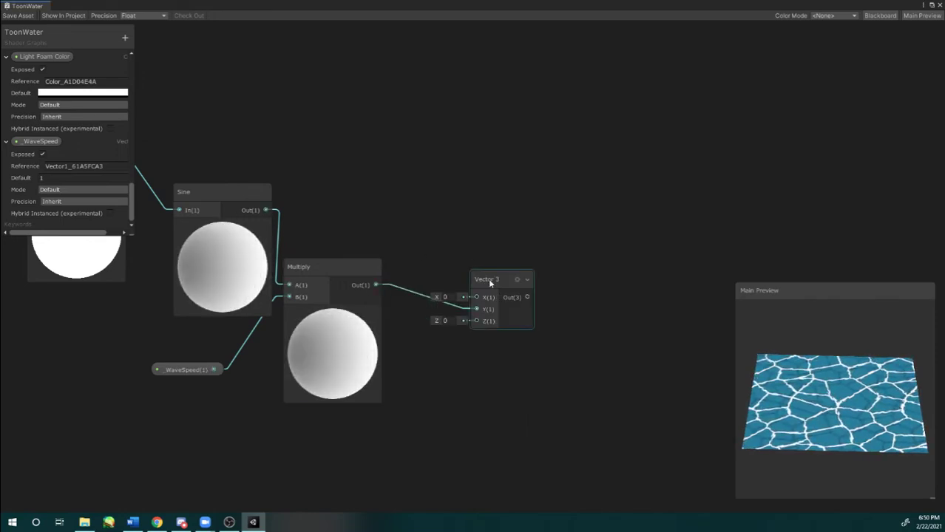
Step: Move the Vector 3 node slightly higher than the Multiply node
{"action": "scroll", "coordinate": [485, 260], "scroll_direction": "down", "scroll_amount": 3}
{"action": "scroll", "coordinate": [446, 222], "scroll_direction": "down", "scroll_amount": 4}
{"action": "middle_click_drag", "start_coordinate": [443, 202], "coordinate": [450, 245]}
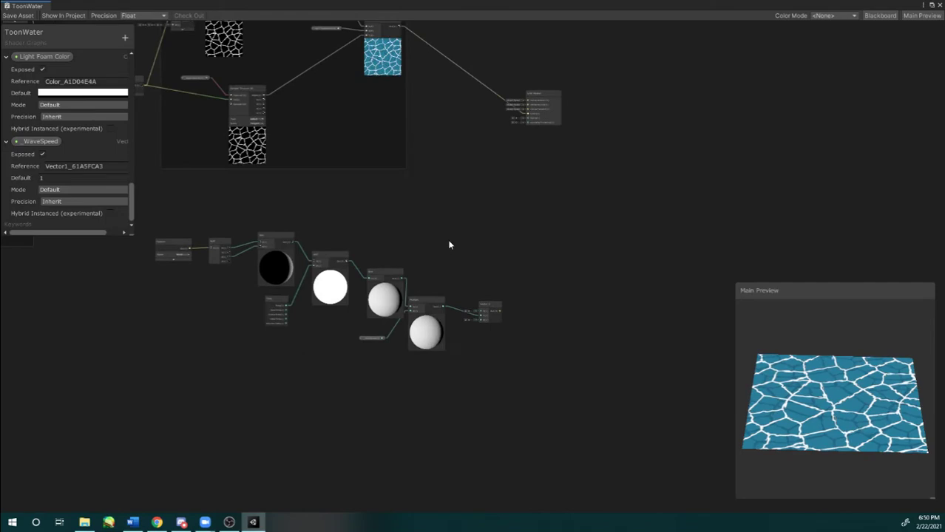
{"action": "scroll", "coordinate": [449, 245], "scroll_direction": "up", "scroll_amount": 5}
{"action": "left_click_drag", "start_coordinate": [522, 362], "coordinate": [517, 332]}
{"action": "middle_click_drag", "start_coordinate": [569, 239], "coordinate": [493, 223]}
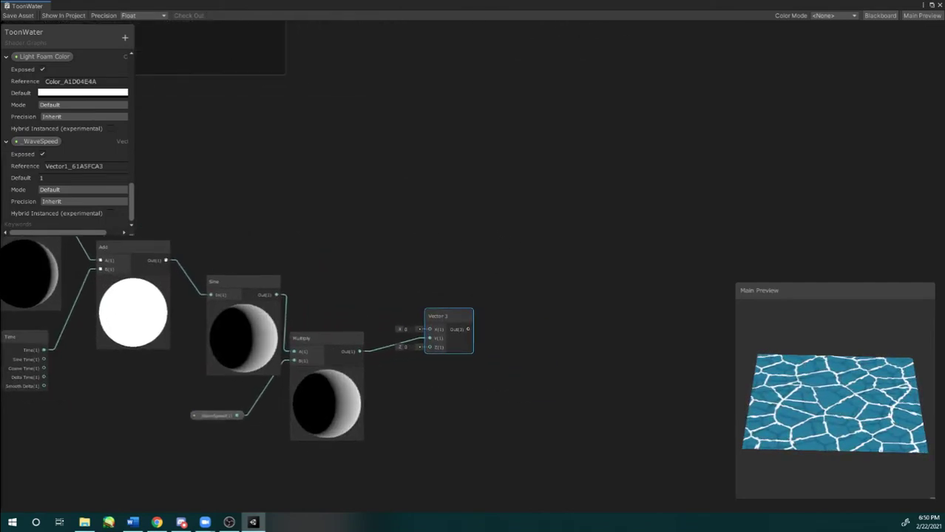
Step: Add a Position node in World space above Vector 3 and collapse its preview
{"action": "middle_click_drag", "start_coordinate": [457, 233], "coordinate": [388, 244]}
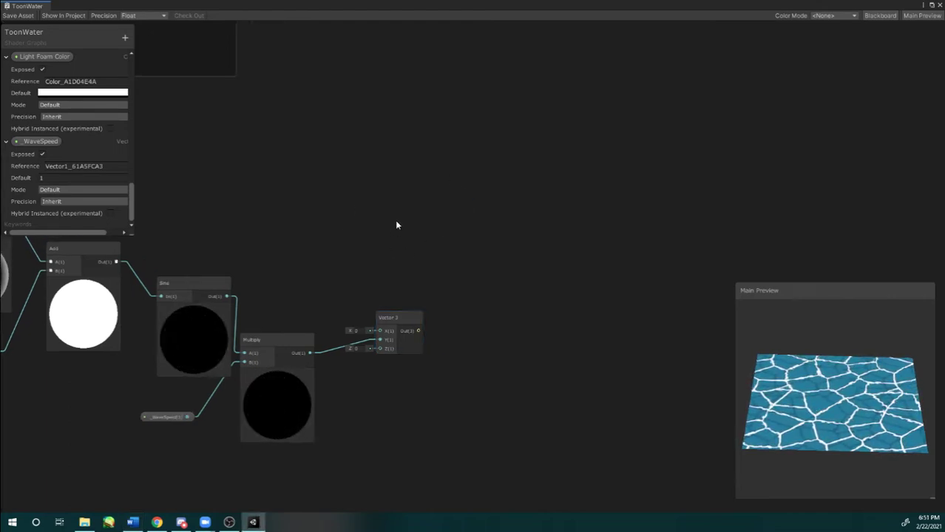
{"action": "key", "text": "space"}
{"action": "type", "text": "pos"}
{"action": "key", "text": "Return"}
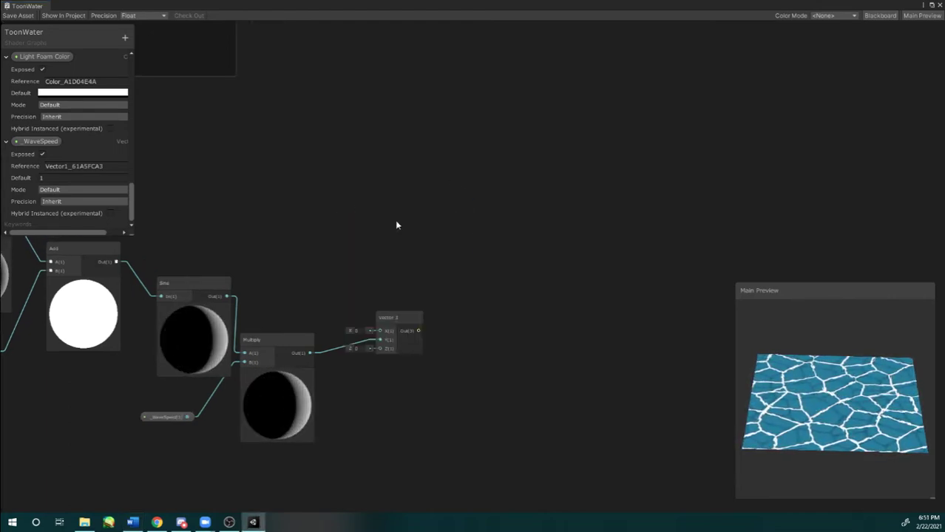
{"action": "left_click_drag", "start_coordinate": [423, 239], "coordinate": [387, 179]}
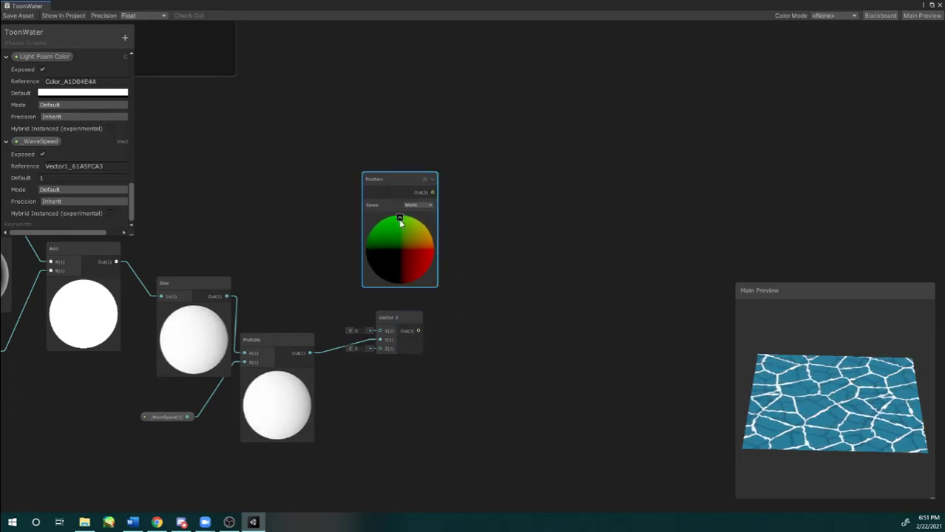
{"action": "left_click", "coordinate": [399, 220]}
Step: Add an Add node and connect Position to its A input and Vector 3 to its B input
{"action": "key", "text": "space"}
{"action": "type", "text": "add"}
{"action": "key", "text": "Return"}
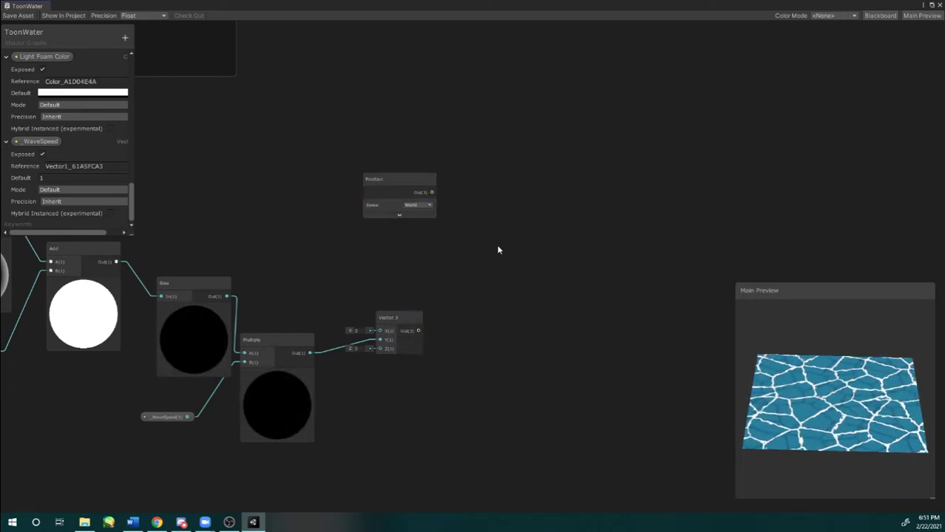
{"action": "left_click_drag", "start_coordinate": [432, 193], "coordinate": [504, 277]}
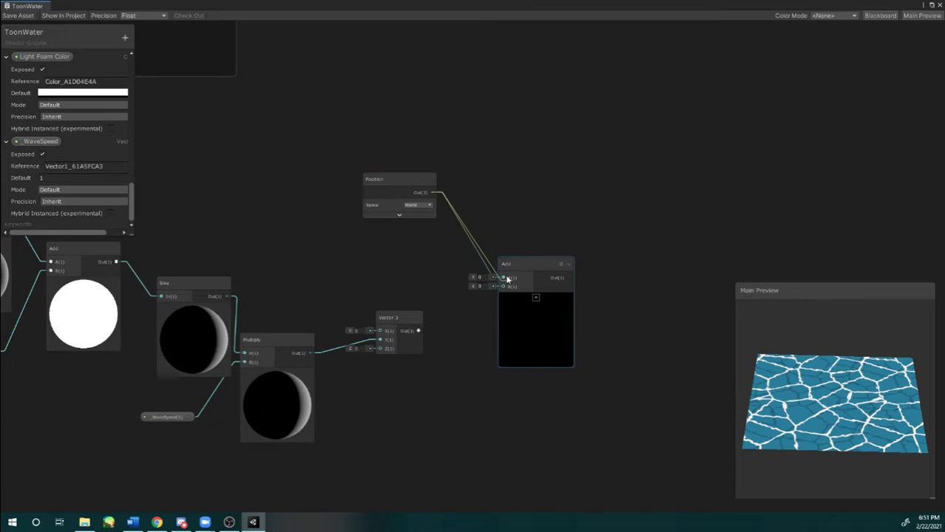
{"action": "left_click_drag", "start_coordinate": [418, 332], "coordinate": [504, 287]}
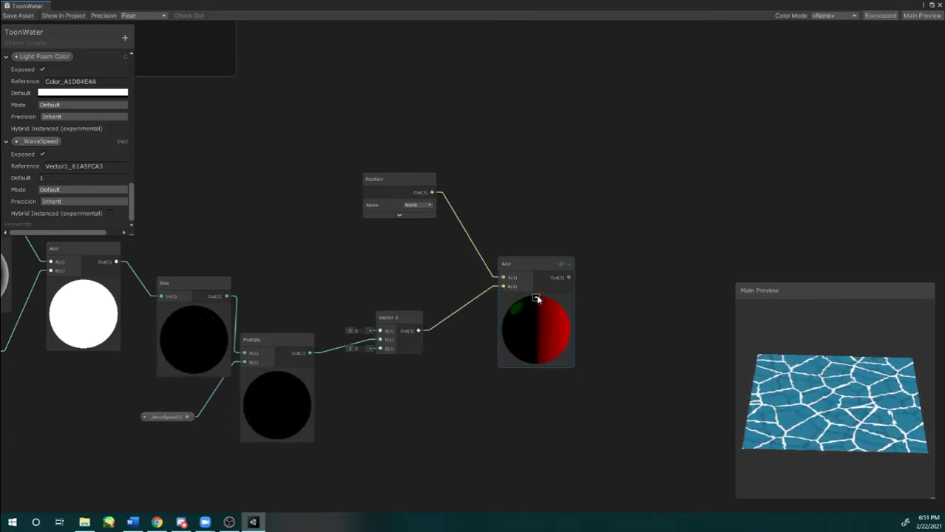
Step: Connect the new Add node's output to the Vertex Position input of the Unlit Master node
{"action": "scroll", "coordinate": [432, 205], "scroll_direction": "down", "scroll_amount": 5}
{"action": "middle_click_drag", "start_coordinate": [388, 238], "coordinate": [421, 303]}
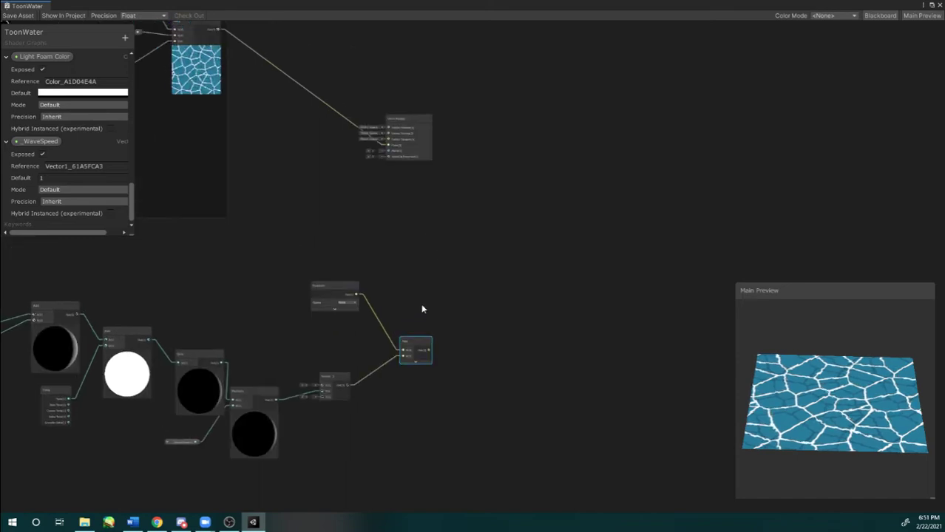
{"action": "scroll", "coordinate": [420, 303], "scroll_direction": "up", "scroll_amount": 2}
{"action": "left_click_drag", "start_coordinate": [431, 364], "coordinate": [378, 69]}
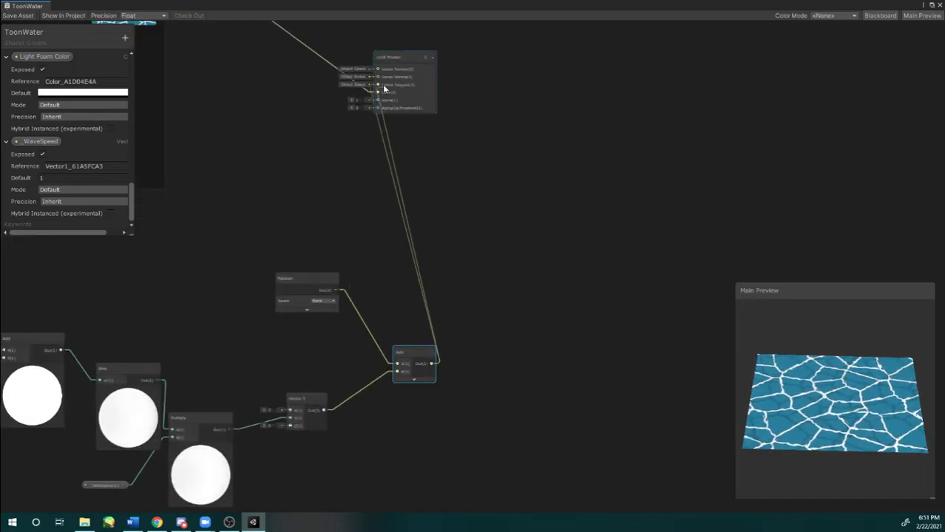
{"action": "middle_click_drag", "start_coordinate": [378, 69], "coordinate": [377, 75]}
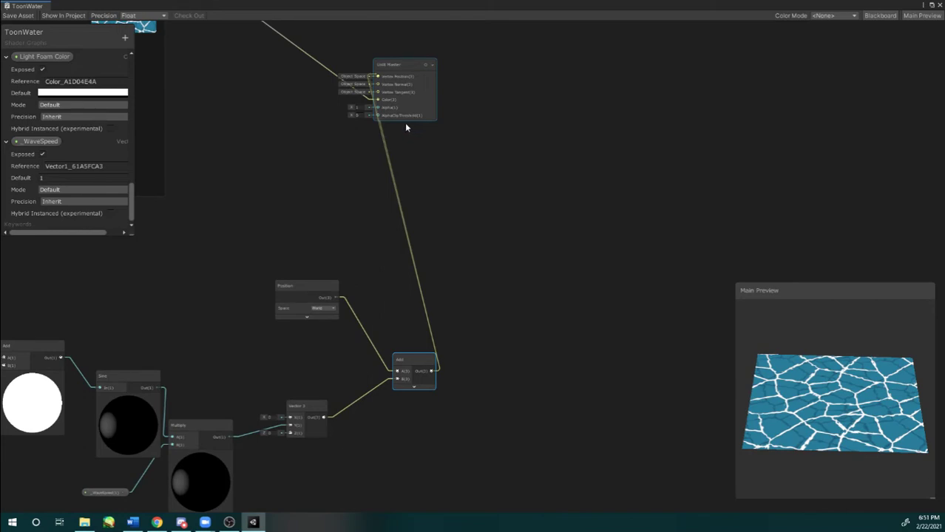
{"action": "middle_click_drag", "start_coordinate": [397, 171], "coordinate": [408, 161]}
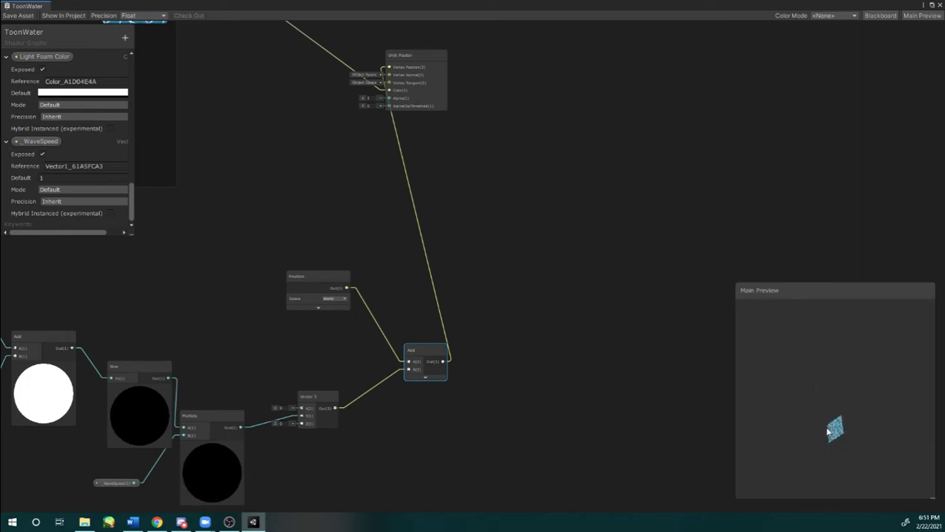
Step: Collapse the preview of the Sine node
{"action": "middle_click_drag", "start_coordinate": [207, 355], "coordinate": [362, 243]}
{"action": "scroll", "coordinate": [435, 248], "scroll_direction": "up", "scroll_amount": 2}
{"action": "scroll", "coordinate": [392, 247], "scroll_direction": "down", "scroll_amount": 1}
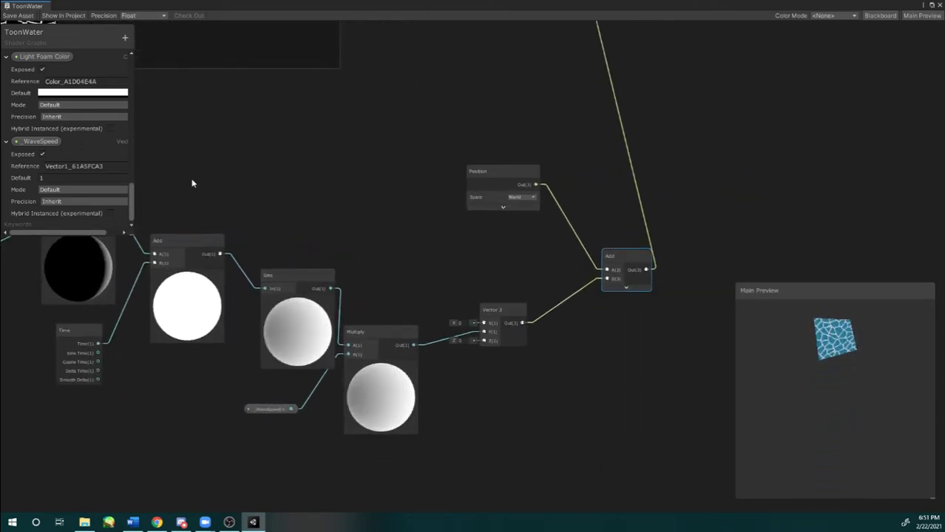
{"action": "middle_click_drag", "start_coordinate": [443, 251], "coordinate": [478, 232]}
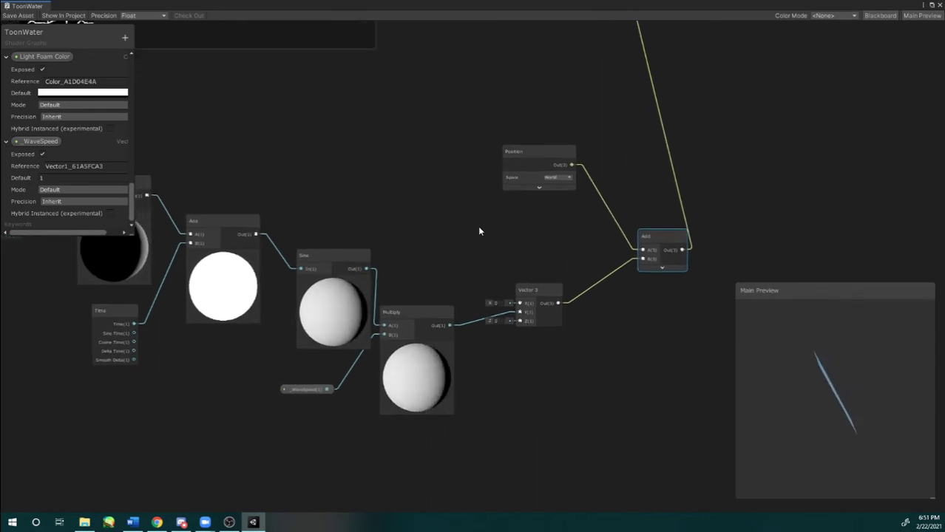
{"action": "middle_click_drag", "start_coordinate": [409, 238], "coordinate": [464, 205]}
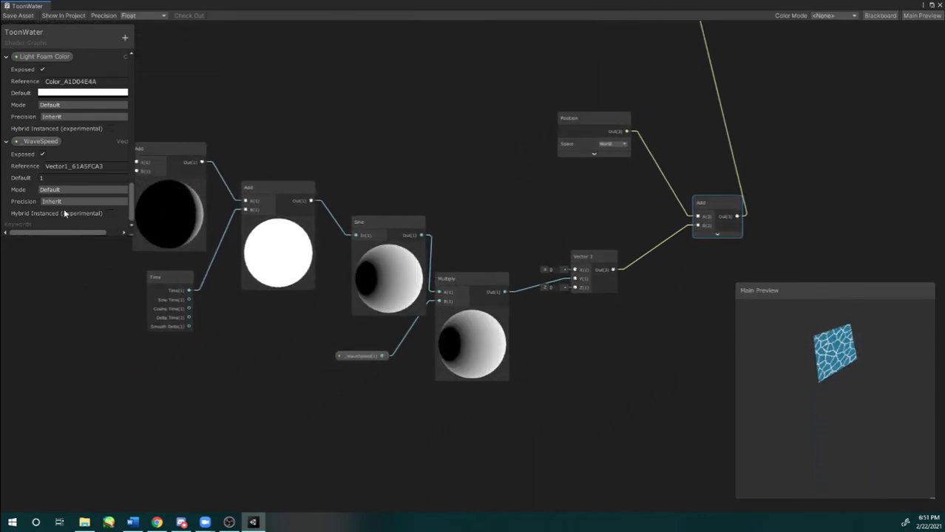
{"action": "mouse_move", "coordinate": [411, 262]}
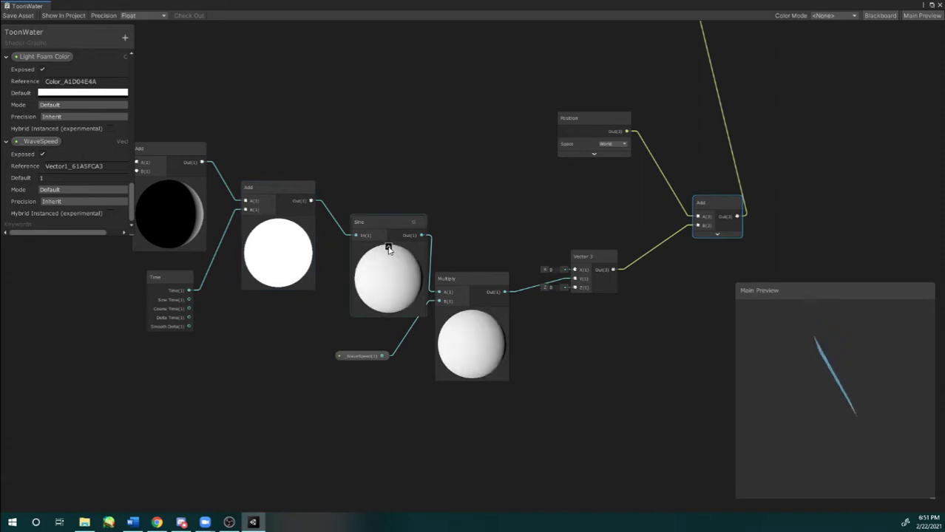
{"action": "left_click", "coordinate": [388, 248]}
Step: Reposition the Unlit Master node and move the final Add and Position nodes closer to Vector 3
{"action": "middle_click_drag", "start_coordinate": [470, 156], "coordinate": [310, 309]}
{"action": "middle_click_drag", "start_coordinate": [466, 57], "coordinate": [454, 106]}
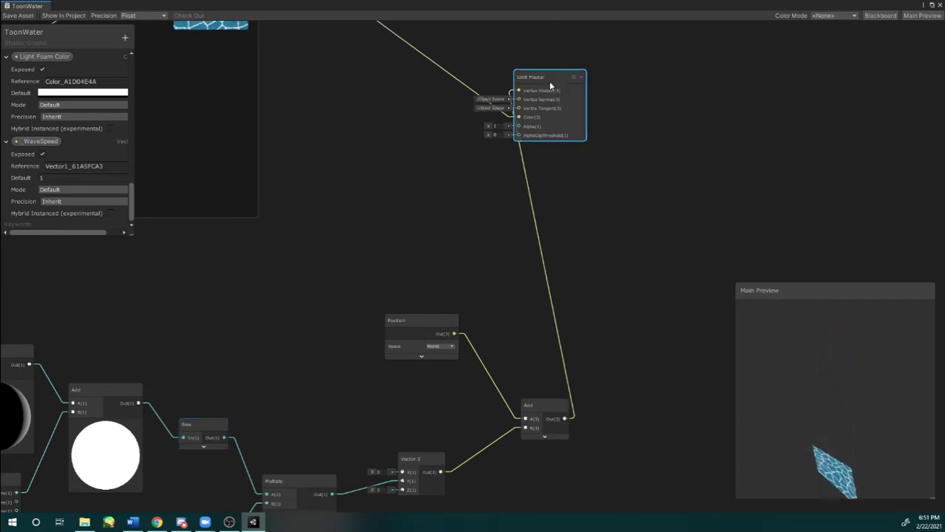
{"action": "left_click_drag", "start_coordinate": [550, 81], "coordinate": [593, 112]}
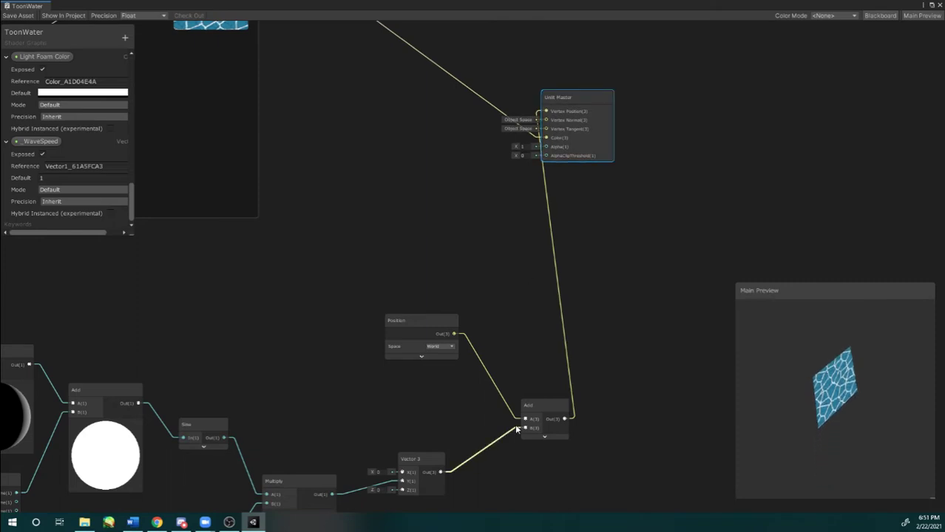
{"action": "left_click_drag", "start_coordinate": [532, 412], "coordinate": [477, 396]}
{"action": "left_click_drag", "start_coordinate": [413, 330], "coordinate": [391, 358]}
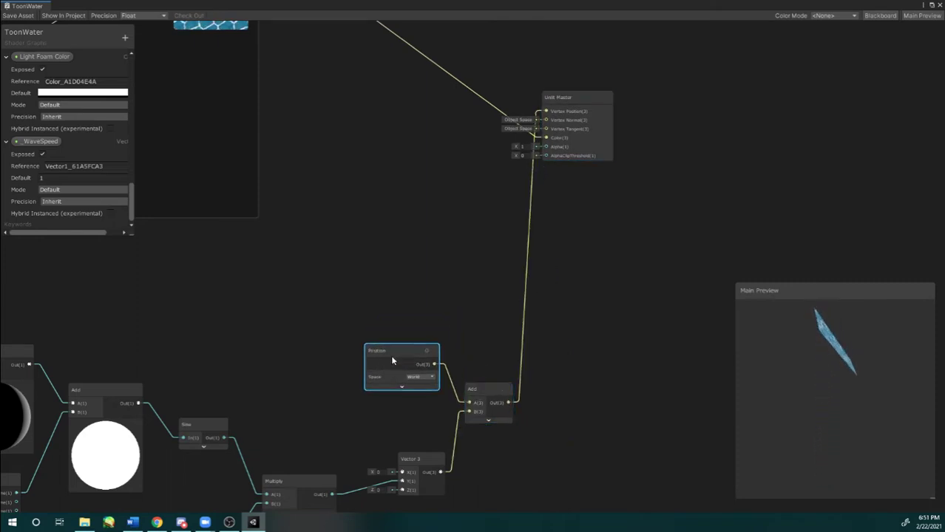
Step: Reposition the Multiply and Sine nodes to tidy the wave section of the graph
{"action": "middle_click_drag", "start_coordinate": [316, 472], "coordinate": [345, 388]}
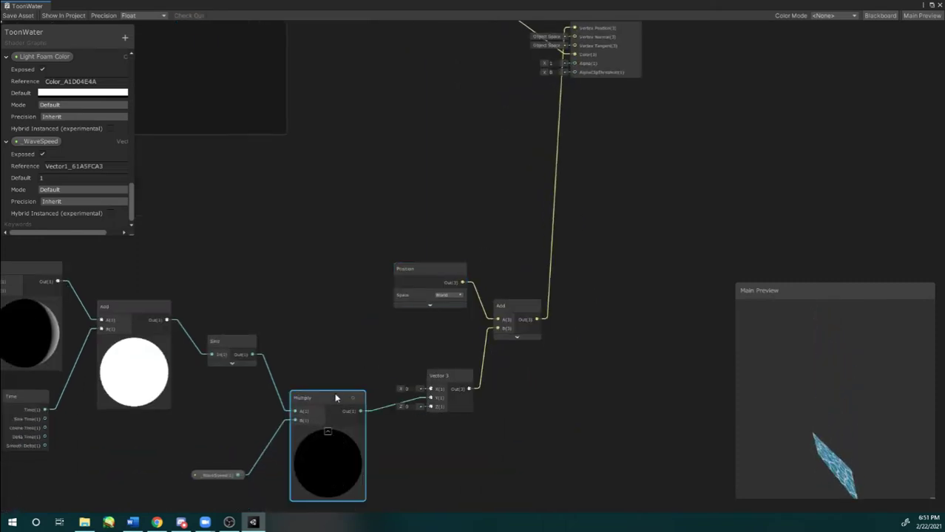
{"action": "left_click_drag", "start_coordinate": [335, 398], "coordinate": [336, 394]}
{"action": "middle_click_drag", "start_coordinate": [510, 219], "coordinate": [493, 225]}
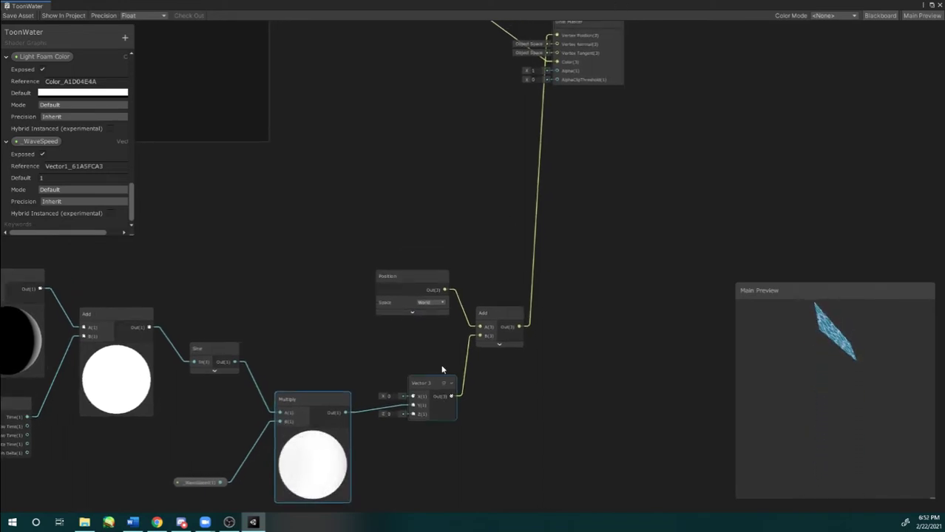
{"action": "middle_click_drag", "start_coordinate": [442, 388], "coordinate": [443, 363]}
{"action": "middle_click_drag", "start_coordinate": [490, 391], "coordinate": [577, 365]}
{"action": "middle_click_drag", "start_coordinate": [348, 404], "coordinate": [275, 400]}
{"action": "middle_click_drag", "start_coordinate": [299, 311], "coordinate": [319, 278]}
{"action": "middle_click_drag", "start_coordinate": [329, 241], "coordinate": [373, 206]}
{"action": "left_click_drag", "start_coordinate": [298, 229], "coordinate": [313, 233]}
{"action": "left_click_drag", "start_coordinate": [423, 282], "coordinate": [433, 258]}
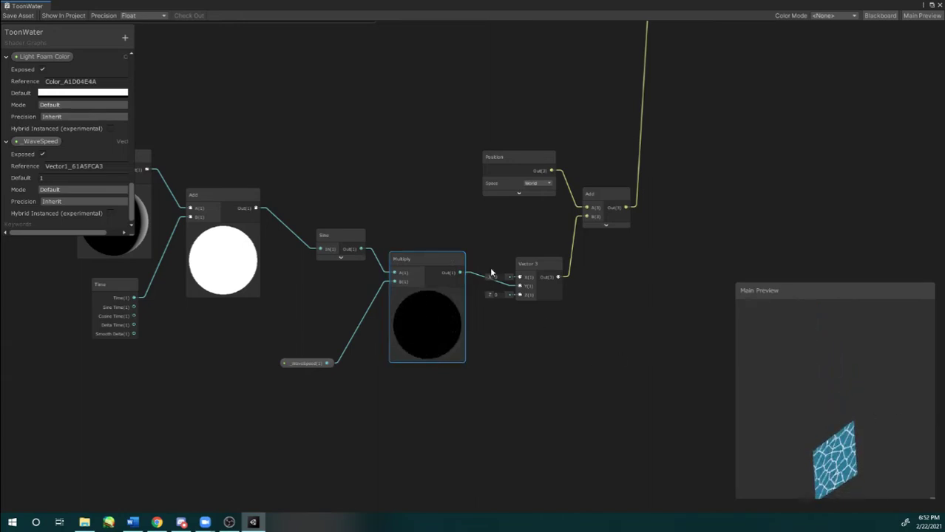
Step: Move the Vector 3 node slightly closer to the Multiply node
{"action": "middle_click_drag", "start_coordinate": [516, 259], "coordinate": [477, 268]}
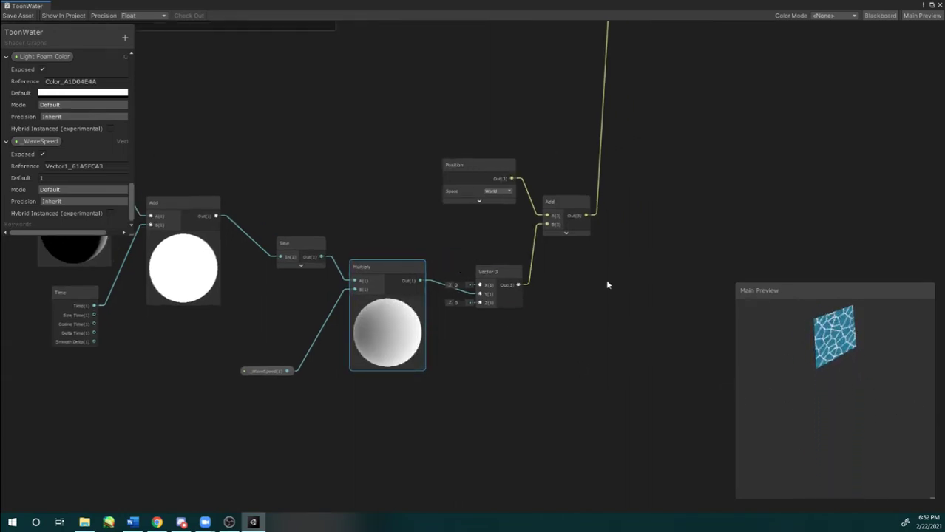
{"action": "middle_click_drag", "start_coordinate": [300, 229], "coordinate": [302, 194]}
{"action": "scroll", "coordinate": [301, 194], "scroll_direction": "down", "scroll_amount": 1}
{"action": "scroll", "coordinate": [350, 230], "scroll_direction": "up", "scroll_amount": 3}
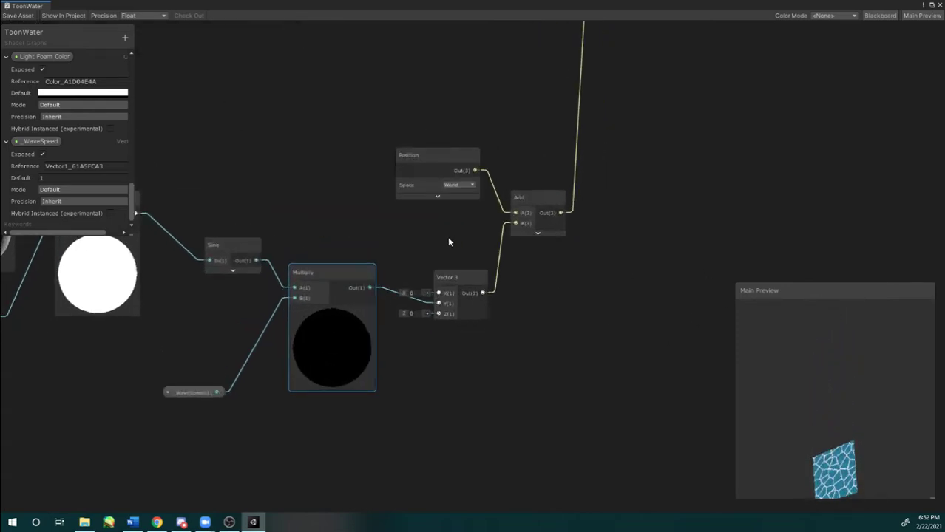
{"action": "left_click", "coordinate": [377, 302]}
{"action": "left_click_drag", "start_coordinate": [391, 293], "coordinate": [387, 289]}
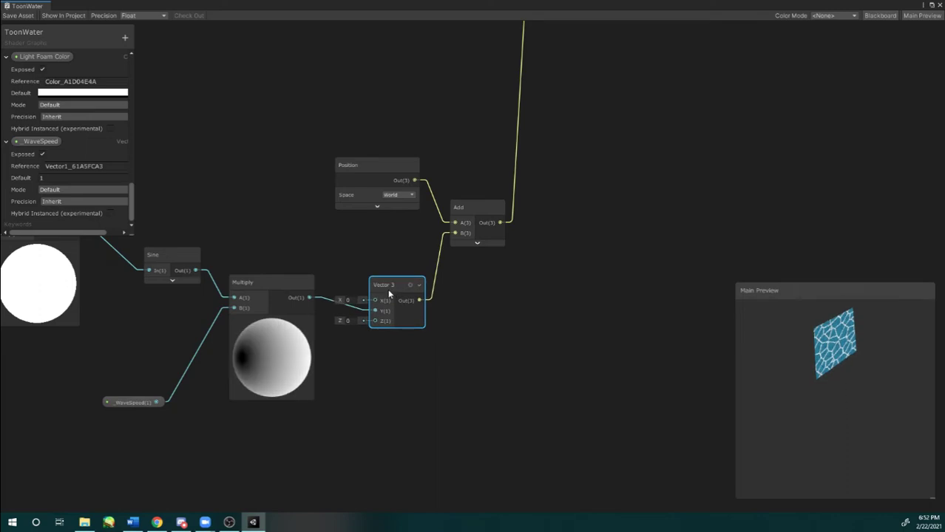
{"action": "middle_click_drag", "start_coordinate": [519, 294], "coordinate": [478, 412]}
{"action": "middle_click_drag", "start_coordinate": [520, 262], "coordinate": [481, 359]}
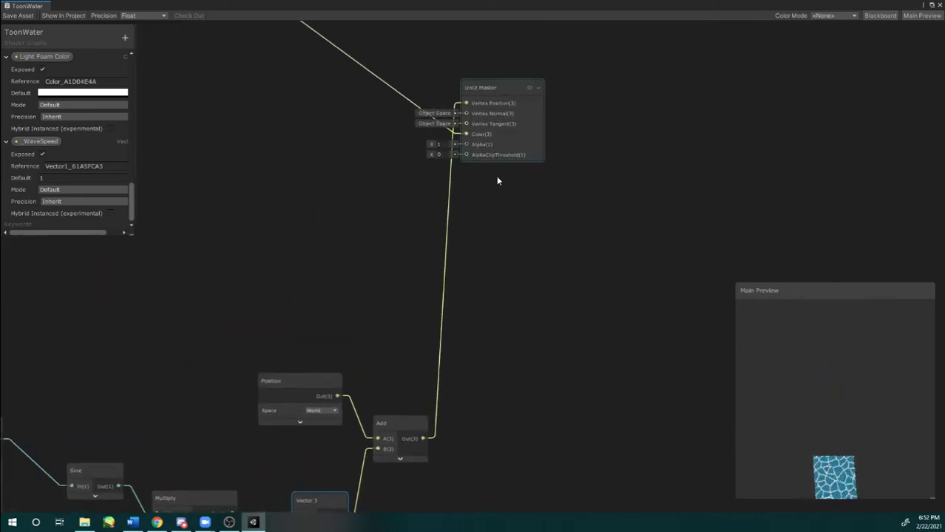
{"action": "middle_click_drag", "start_coordinate": [460, 287], "coordinate": [502, 205]}
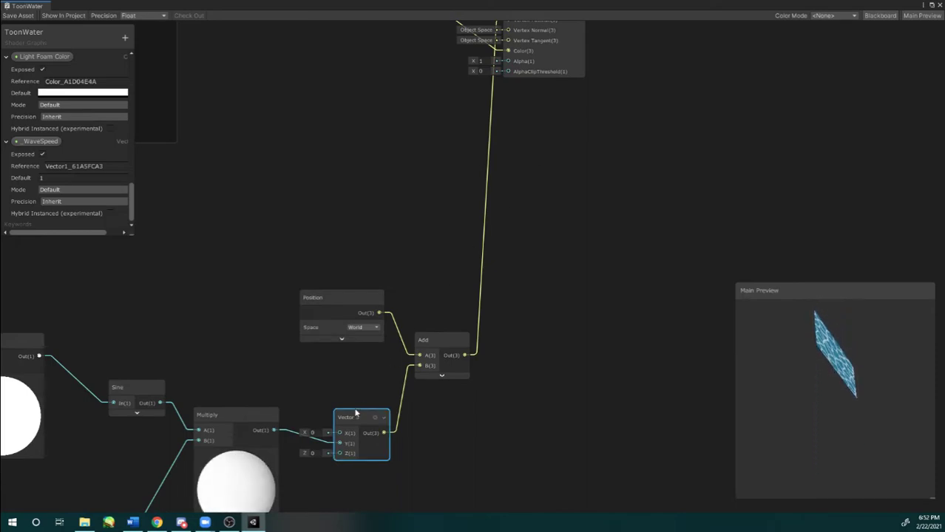
{"action": "middle_click_drag", "start_coordinate": [343, 404], "coordinate": [334, 355]}
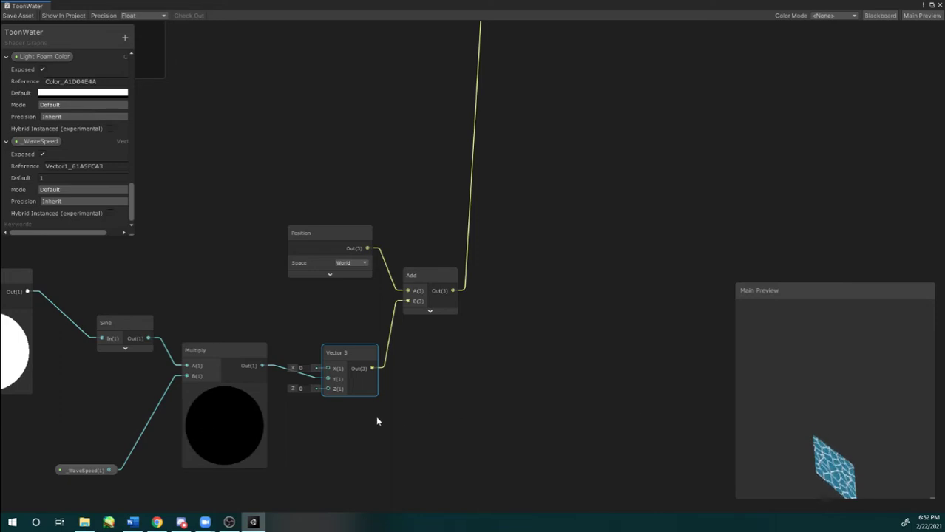
Step: Nudge the Vector 3, Position and final Add nodes to tidy the end of the wave section
{"action": "mouse_move", "coordinate": [341, 356]}
{"action": "left_mouse_down"}
{"action": "mouse_move", "coordinate": [321, 312]}
{"action": "mouse_move", "coordinate": [337, 351]}
{"action": "left_mouse_up"}
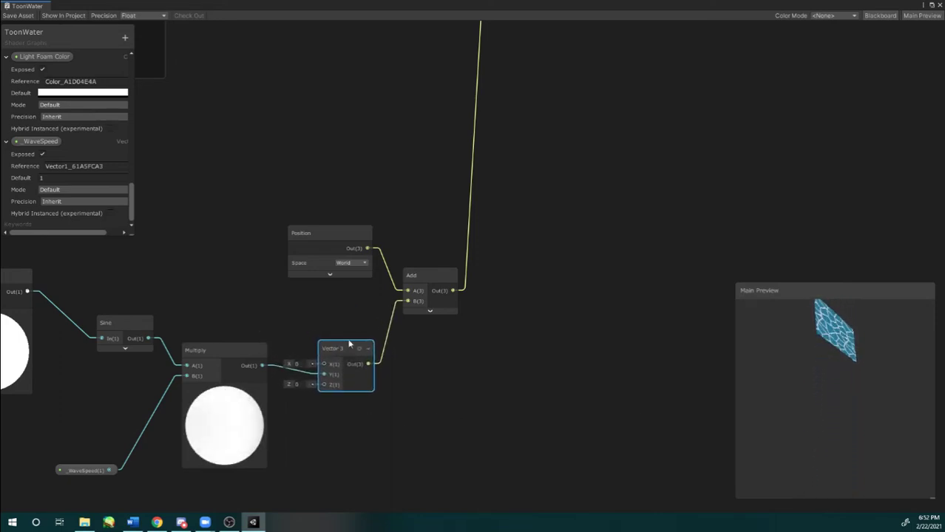
{"action": "left_click_drag", "start_coordinate": [316, 216], "coordinate": [321, 242]}
{"action": "middle_click_drag", "start_coordinate": [352, 205], "coordinate": [338, 187]}
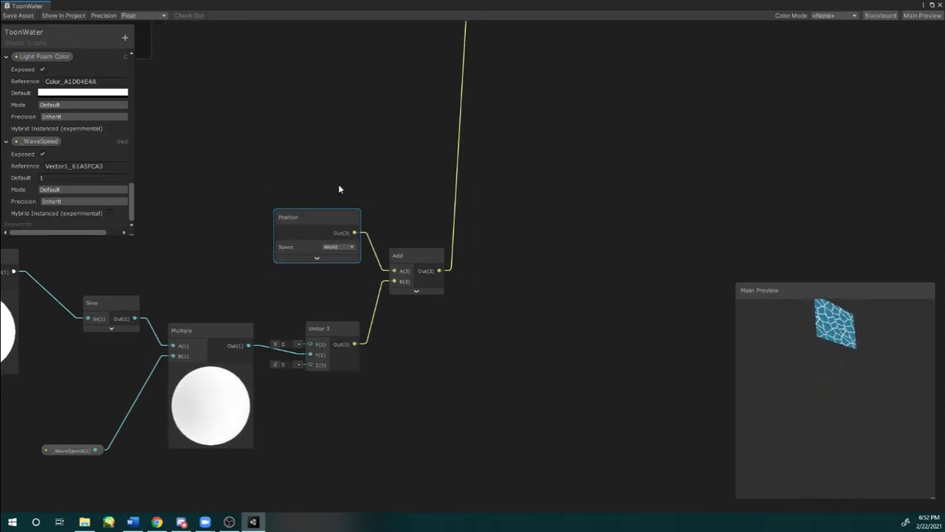
{"action": "scroll", "coordinate": [323, 233], "scroll_direction": "up", "scroll_amount": 1}
{"action": "mouse_move", "coordinate": [416, 264]}
{"action": "left_mouse_down"}
{"action": "mouse_move", "coordinate": [433, 274]}
{"action": "mouse_move", "coordinate": [416, 265]}
{"action": "left_mouse_up"}
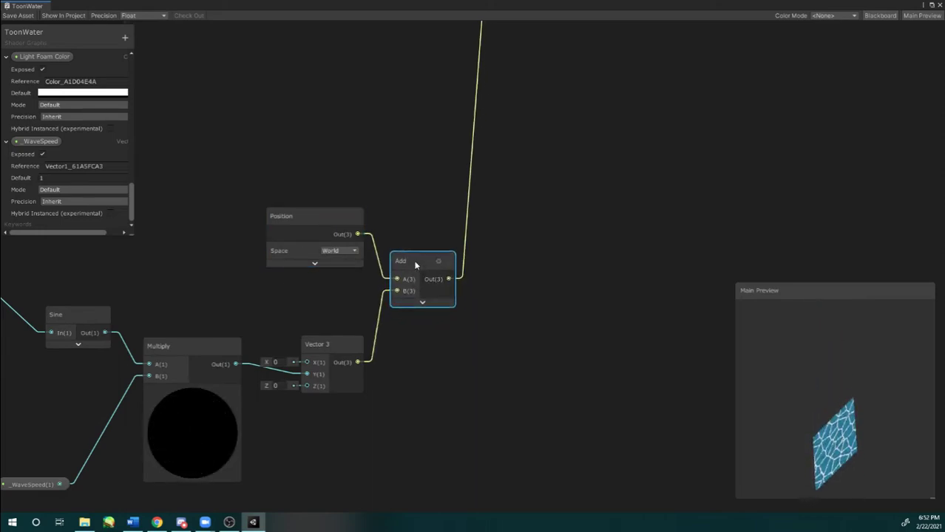
{"action": "left_click_drag", "start_coordinate": [286, 222], "coordinate": [275, 222]}
Step: Save the ToonWater shader graph and move its window aside to uncover the main editor's scene and project files
{"action": "middle_click_drag", "start_coordinate": [257, 301], "coordinate": [478, 300]}
{"action": "scroll", "coordinate": [292, 325], "scroll_direction": "down", "scroll_amount": 3}
{"action": "middle_click_drag", "start_coordinate": [292, 325], "coordinate": [194, 340]}
{"action": "scroll", "coordinate": [377, 339], "scroll_direction": "up", "scroll_amount": 2}
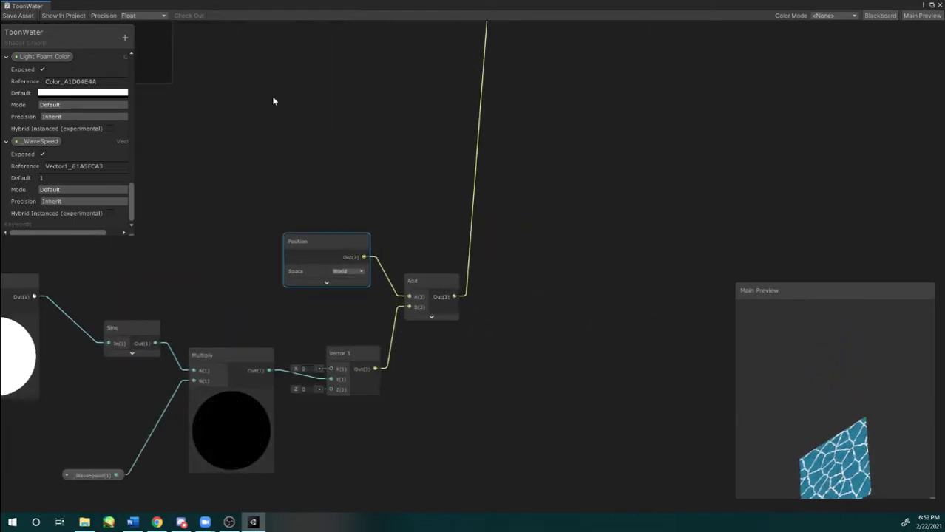
{"action": "left_click", "coordinate": [25, 14]}
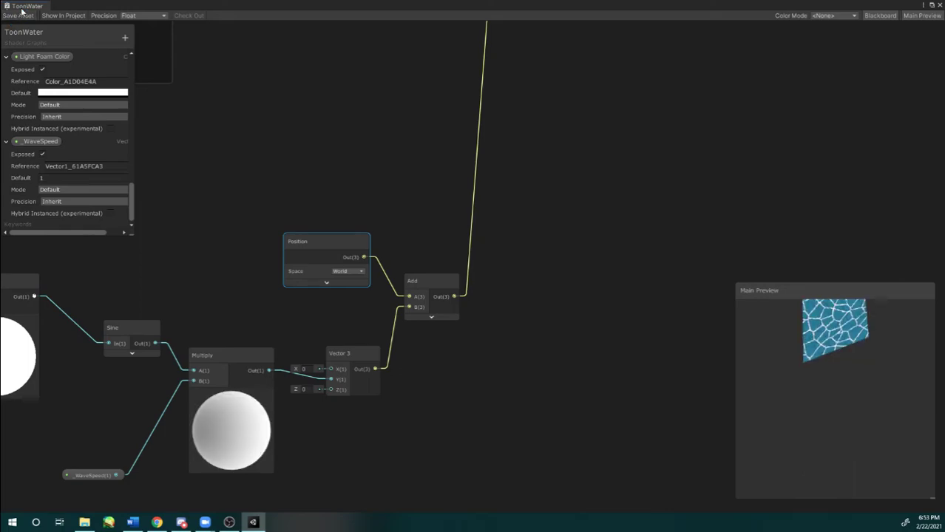
{"action": "left_click_drag", "start_coordinate": [20, 8], "coordinate": [417, 128]}
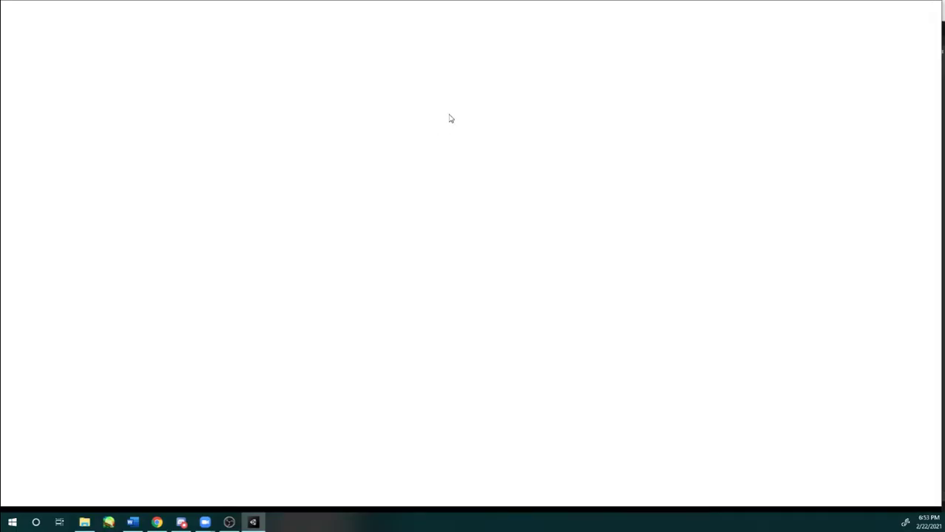
{"action": "left_click_drag", "start_coordinate": [358, 5], "coordinate": [612, 136]}
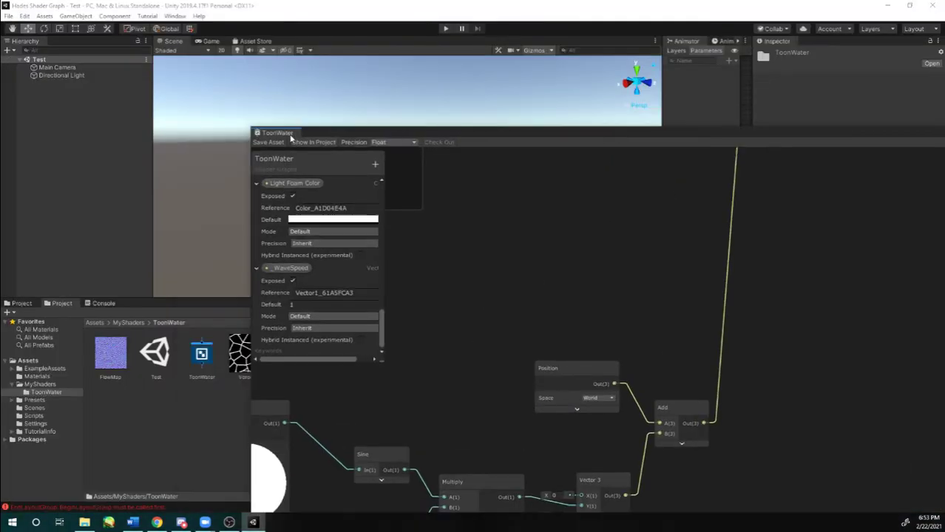
{"action": "left_click_drag", "start_coordinate": [555, 303], "coordinate": [678, 342]}
{"action": "left_click_drag", "start_coordinate": [773, 344], "coordinate": [730, 243]}
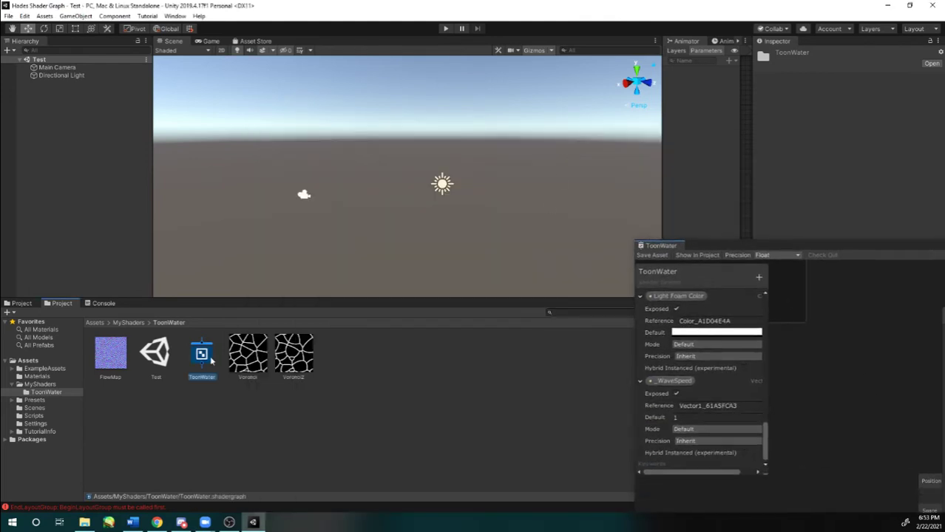
Step: Create a material from the ToonWater shader graph and name it ToonWater
{"action": "right_click", "coordinate": [207, 359]}
{"action": "mouse_move", "coordinate": [271, 117]}
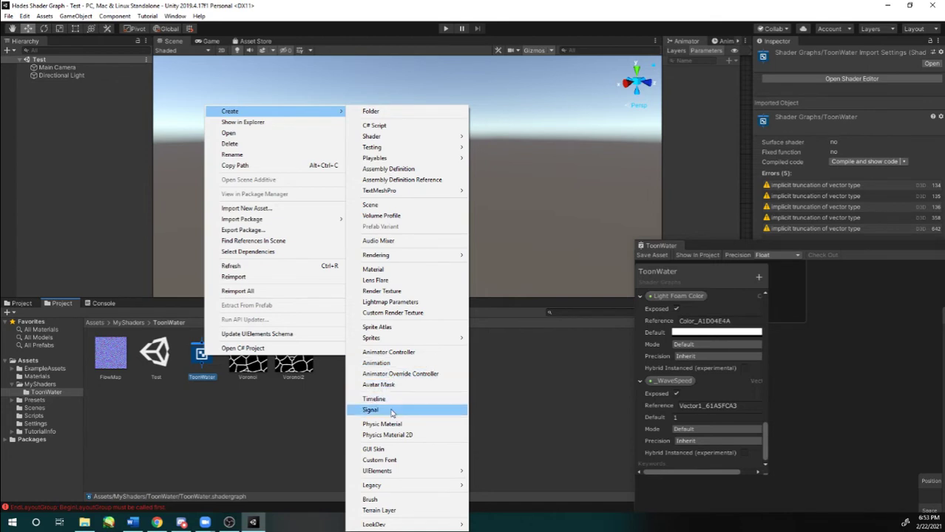
{"action": "left_click", "coordinate": [373, 270]}
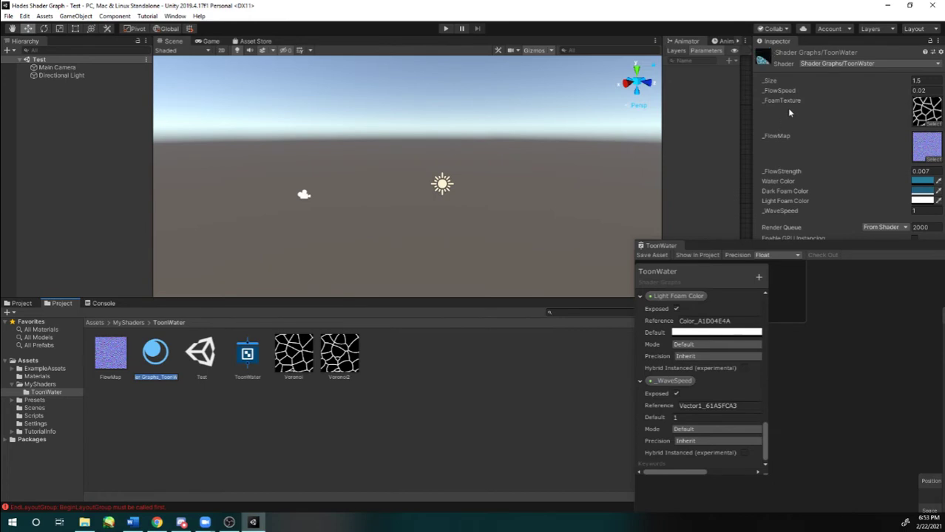
{"action": "type", "text": "ToonWater"}
{"action": "key", "text": "Return"}
Step: Add a 3D plane to the Test scene and apply the ToonWater material to it, keeping the graph window out of the way
{"action": "left_click_drag", "start_coordinate": [844, 251], "coordinate": [466, 375]}
{"action": "right_click", "coordinate": [49, 159]}
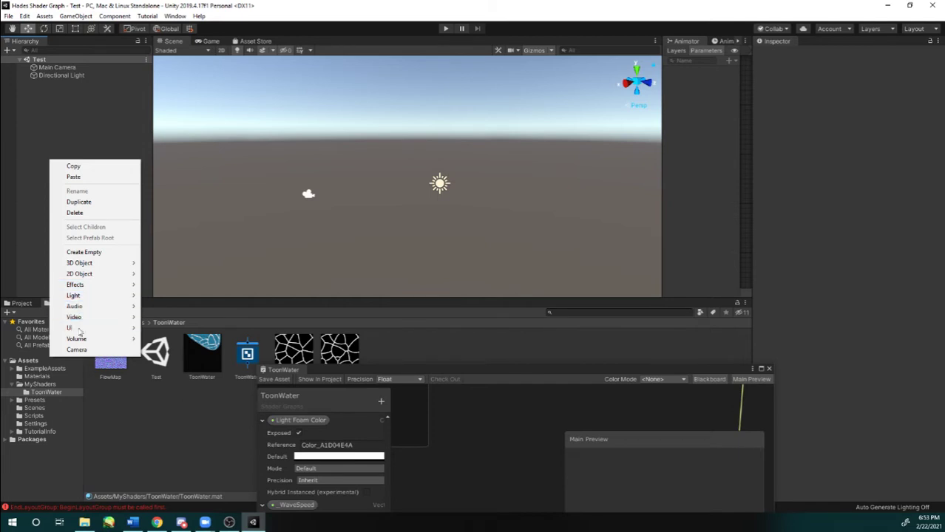
{"action": "mouse_move", "coordinate": [90, 264]}
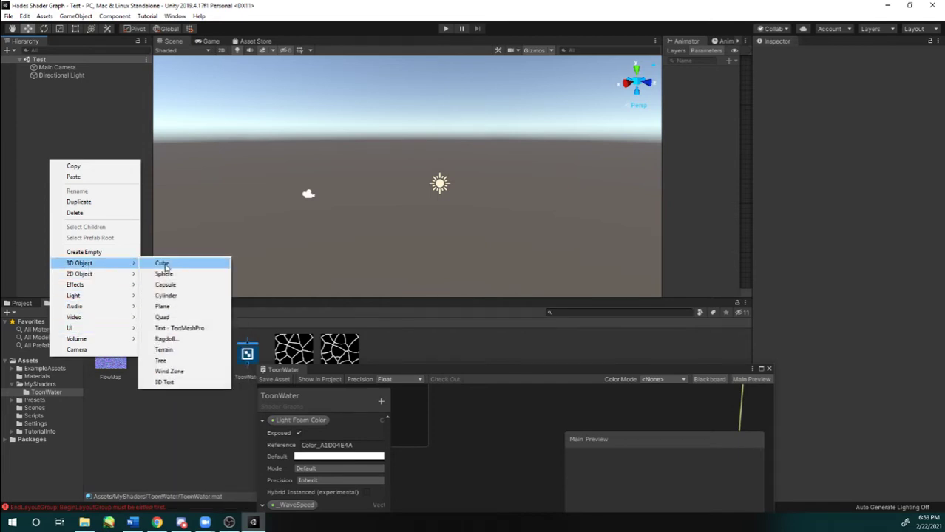
{"action": "left_click", "coordinate": [164, 306]}
{"action": "left_click_drag", "start_coordinate": [351, 188], "coordinate": [381, 183]}
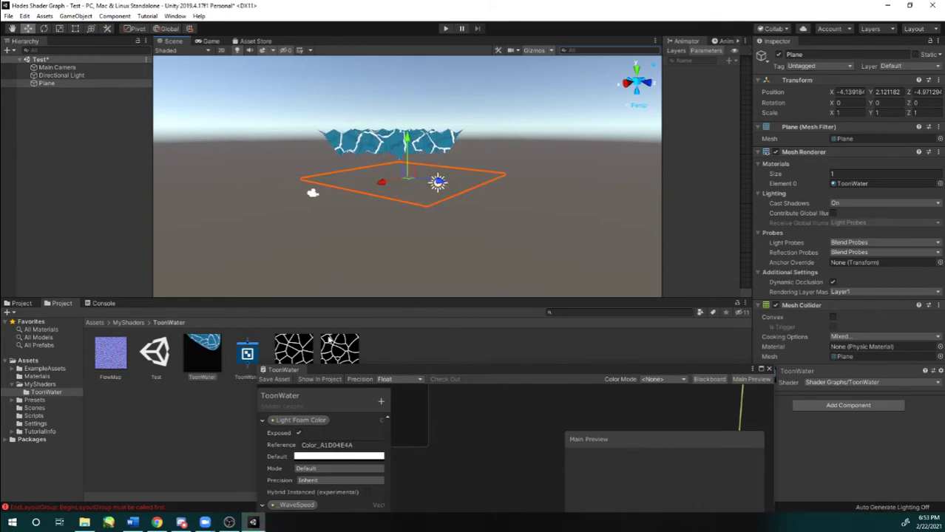
{"action": "left_click_drag", "start_coordinate": [731, 374], "coordinate": [906, 401]}
{"action": "left_click", "coordinate": [244, 354]}
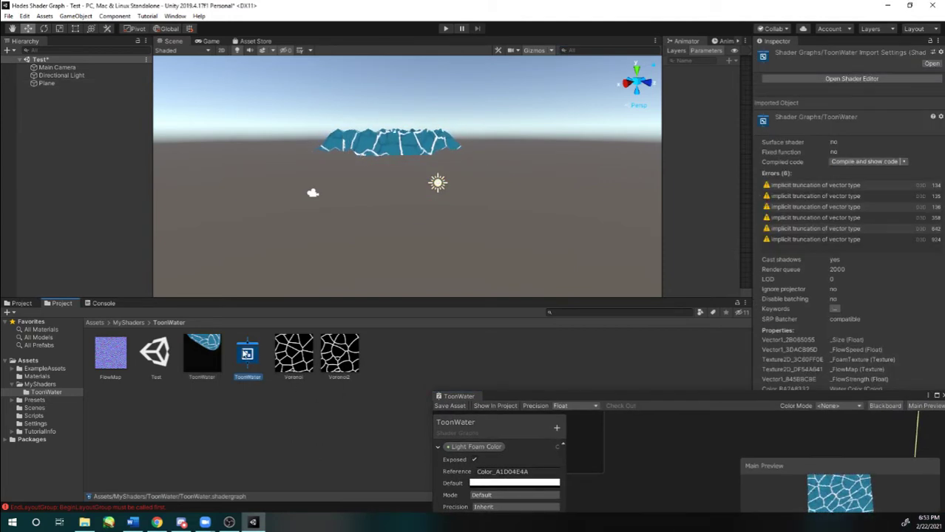
{"action": "right_click", "coordinate": [246, 353]}
{"action": "mouse_move", "coordinate": [296, 105]}
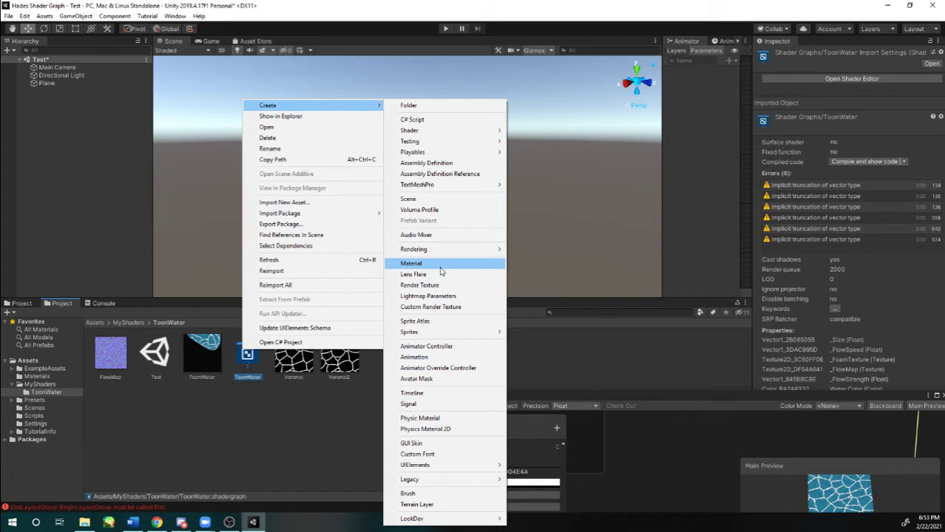
{"action": "left_click", "coordinate": [237, 406]}
Step: Create a blank material in the ToonWater folder and set its shader to Shader Graphs/ToonWater
{"action": "right_click", "coordinate": [438, 354]}
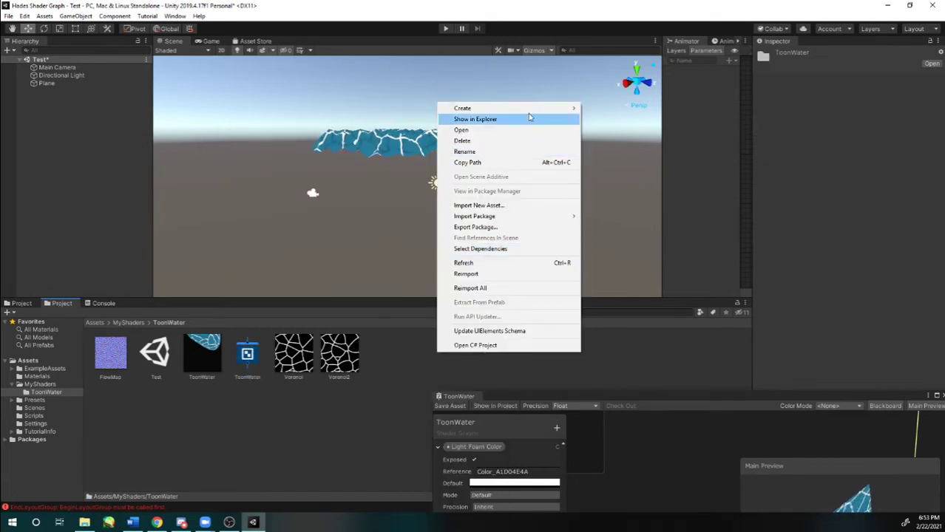
{"action": "mouse_move", "coordinate": [527, 114]}
{"action": "left_click", "coordinate": [605, 266]}
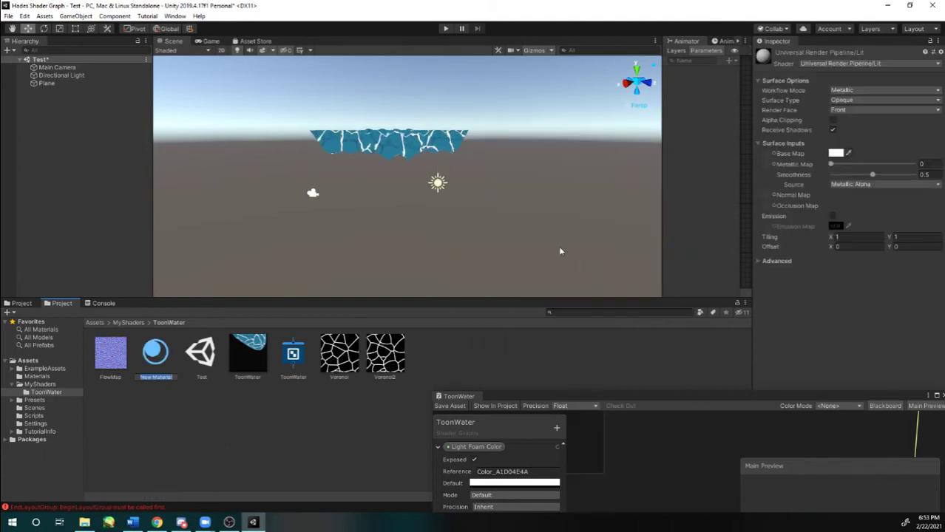
{"action": "left_click", "coordinate": [863, 65]}
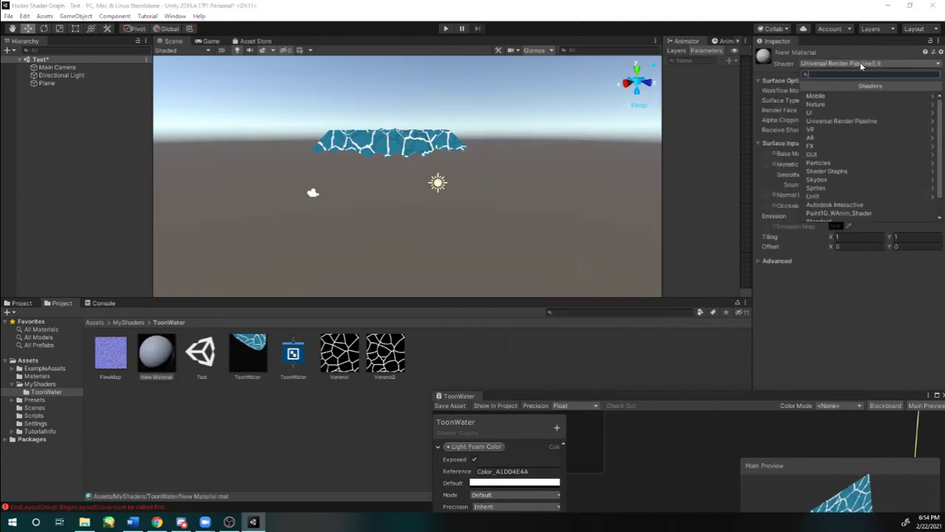
{"action": "left_click", "coordinate": [862, 65]}
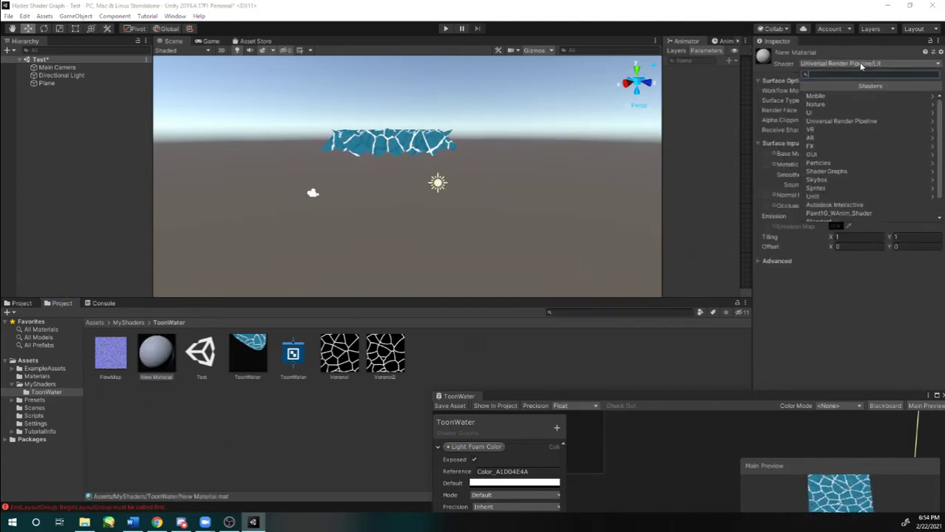
{"action": "scroll", "coordinate": [839, 155], "scroll_direction": "down", "scroll_amount": 1}
{"action": "left_click", "coordinate": [840, 149]}
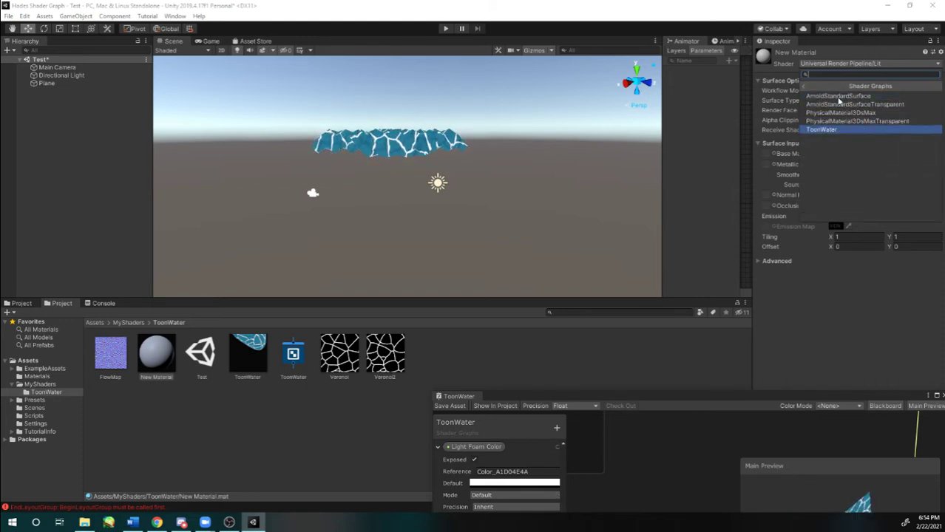
{"action": "left_click", "coordinate": [821, 129]}
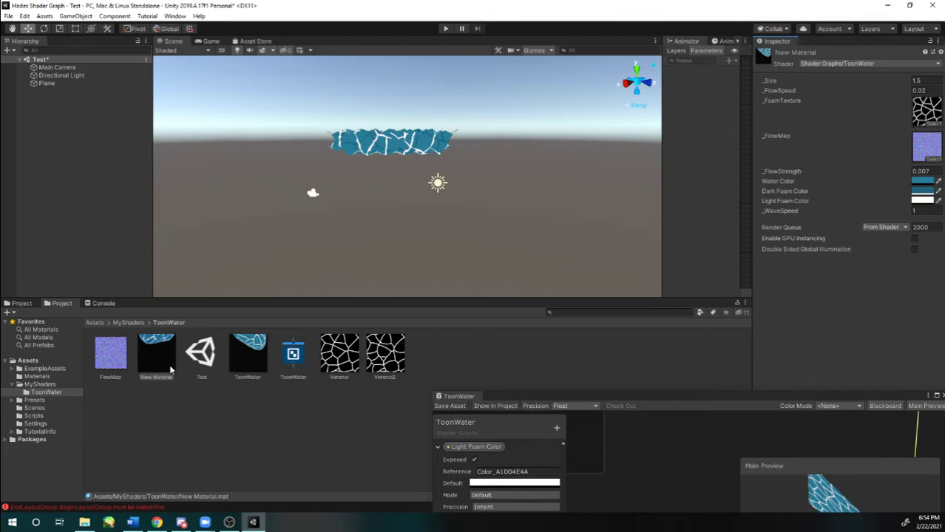
Step: Delete the duplicate New Material asset from the ToonWater folder
{"action": "key", "text": "Delete"}
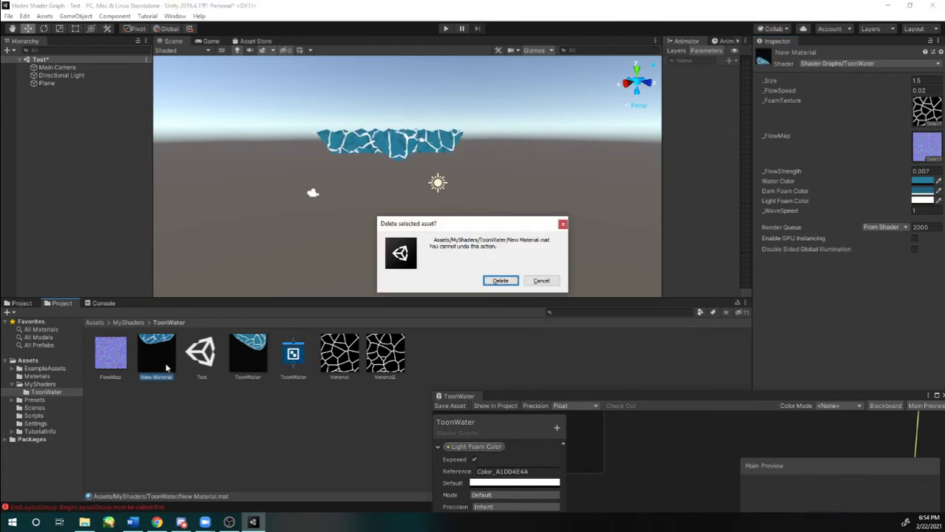
{"action": "left_click", "coordinate": [500, 282]}
Step: Add a second plane to the scene, move it away from the first and apply the ToonWater material to it
{"action": "right_click_drag", "start_coordinate": [408, 167], "coordinate": [8, 217]}
{"action": "key", "text": "w"}
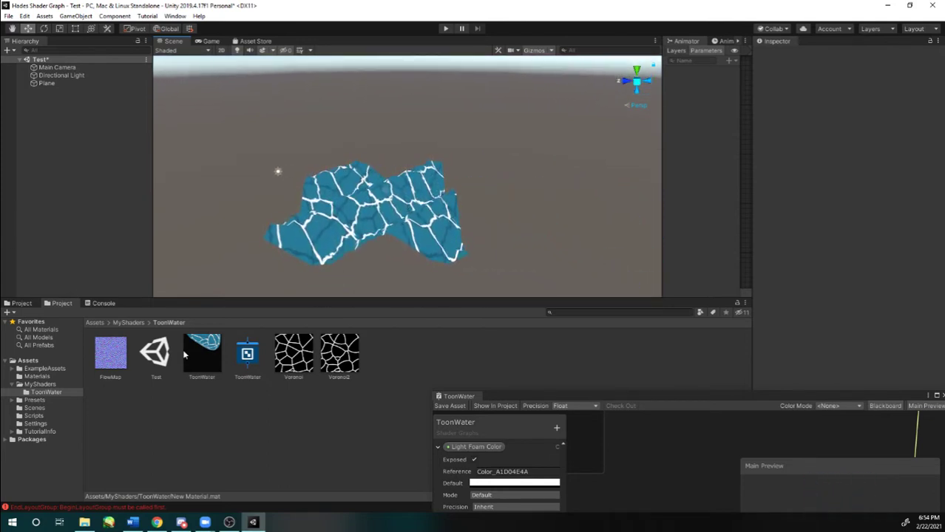
{"action": "left_click", "coordinate": [200, 353]}
{"action": "right_click", "coordinate": [75, 124]}
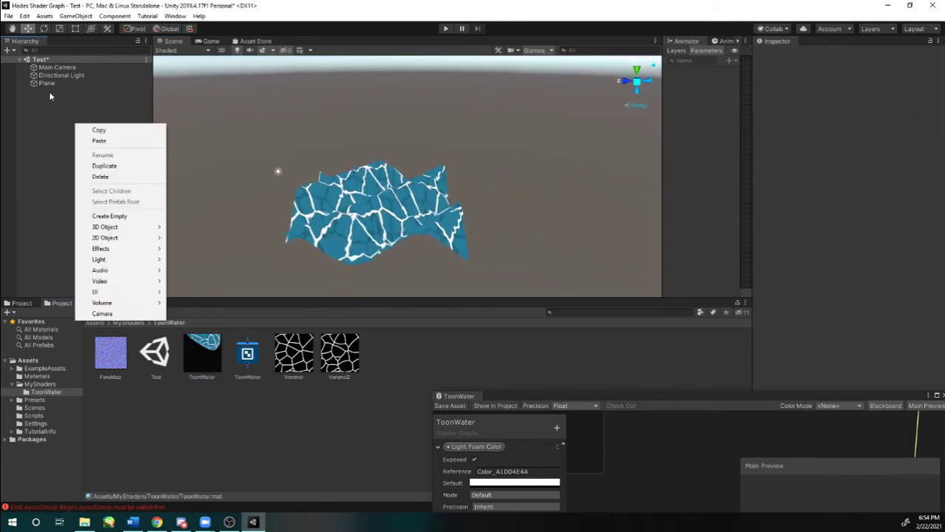
{"action": "mouse_move", "coordinate": [145, 229]}
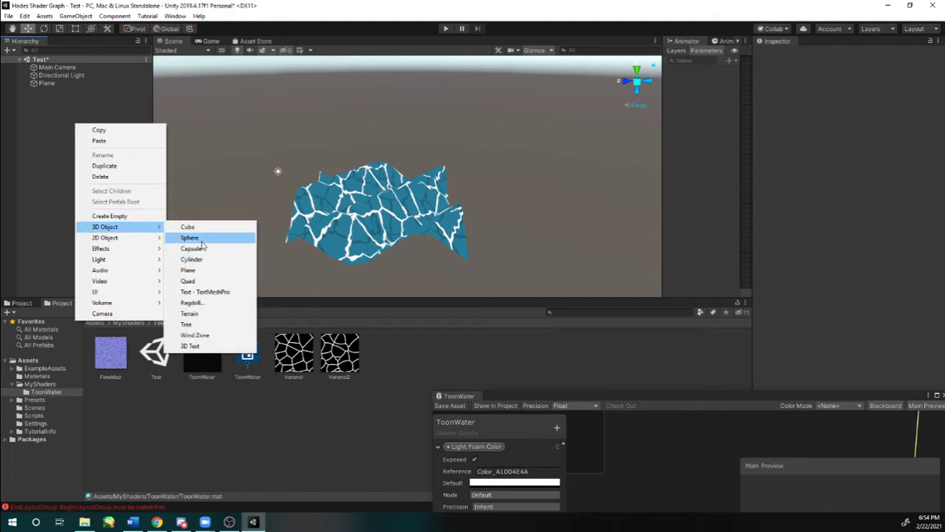
{"action": "left_click", "coordinate": [203, 272]}
{"action": "left_click_drag", "start_coordinate": [375, 187], "coordinate": [477, 187]}
{"action": "left_click_drag", "start_coordinate": [201, 359], "coordinate": [535, 185]}
Step: Slide the second plane along the Z axis to about -25.8 and delete it from the scene
{"action": "right_click_drag", "start_coordinate": [534, 184], "coordinate": [671, 137]}
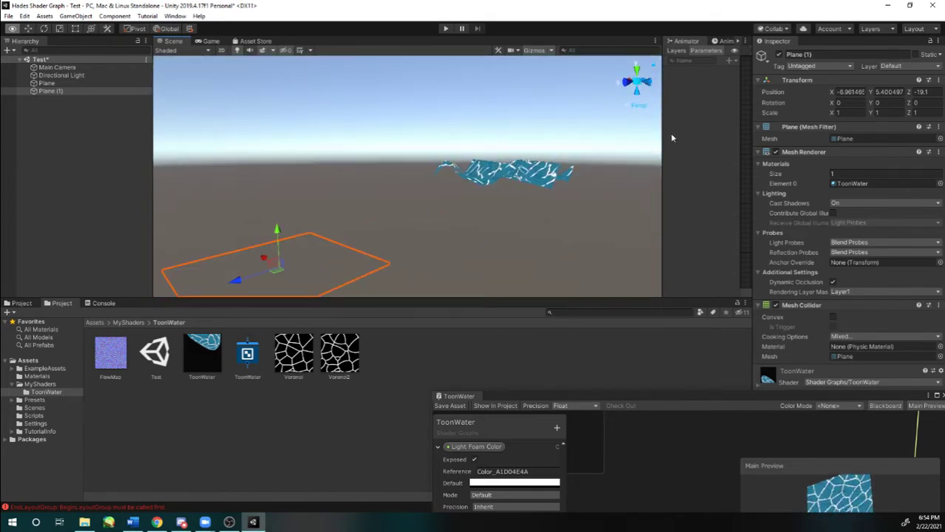
{"action": "left_click_drag", "start_coordinate": [670, 133], "coordinate": [629, 130], "text": "alt"}
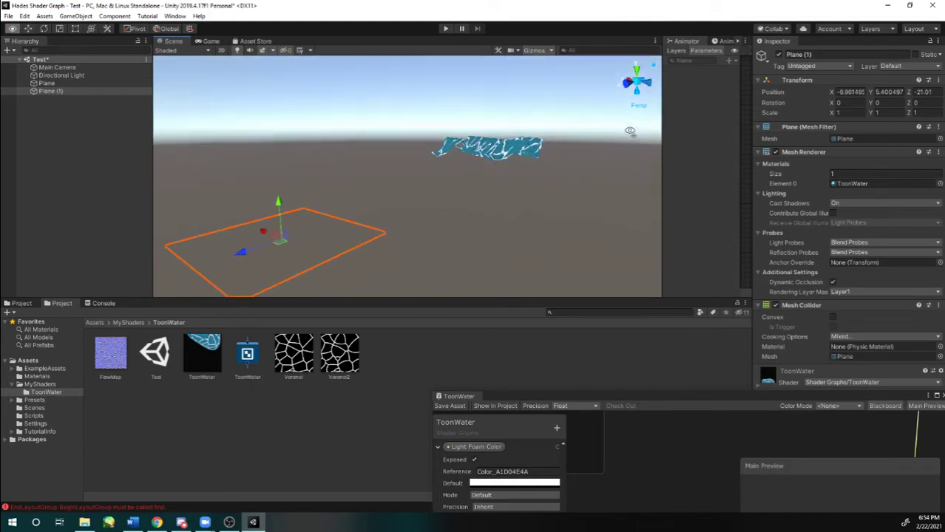
{"action": "mouse_move", "coordinate": [303, 215]}
{"action": "left_mouse_down"}
{"action": "mouse_move", "coordinate": [326, 208]}
{"action": "mouse_move", "coordinate": [297, 208]}
{"action": "left_mouse_up"}
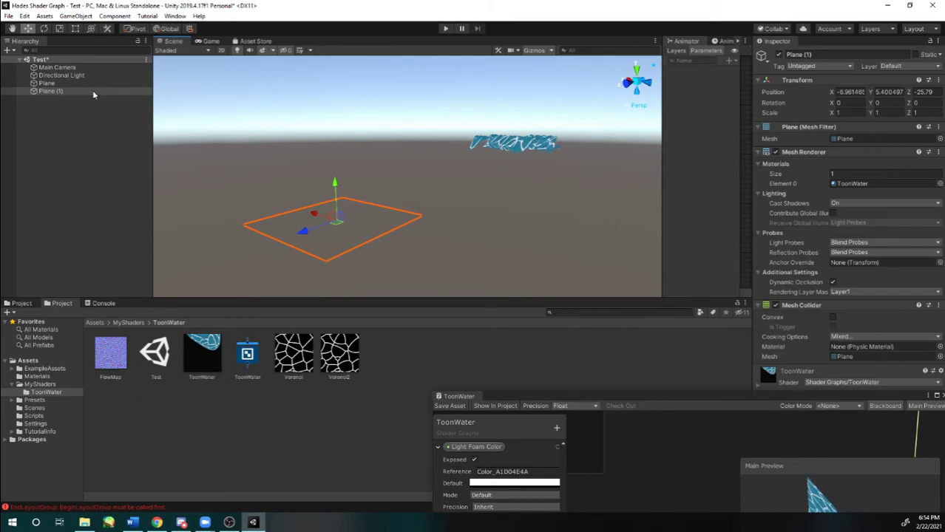
{"action": "key", "text": "Delete"}
Step: Set the remaining plane's scale to 10 on both the X and Z axes
{"action": "left_click_drag", "start_coordinate": [194, 194], "coordinate": [251, 213], "text": "alt"}
{"action": "left_click", "coordinate": [45, 84]}
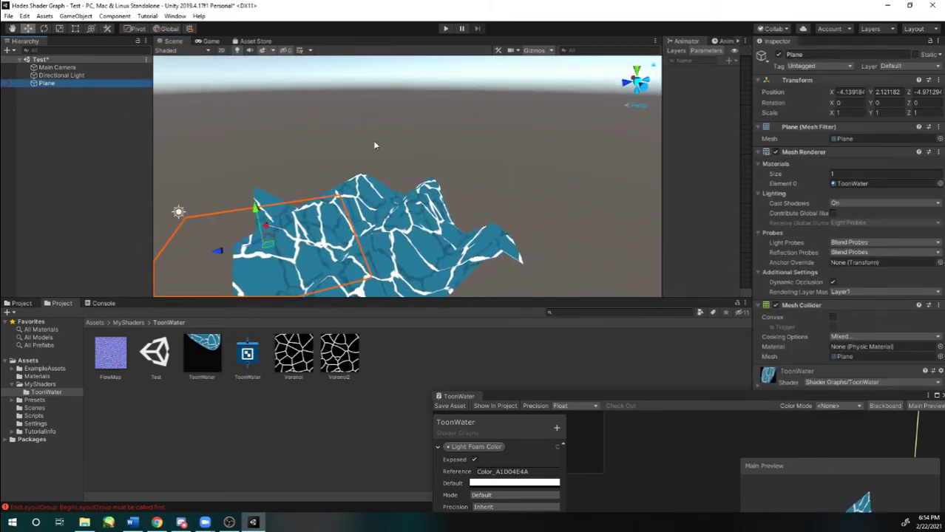
{"action": "left_click_drag", "start_coordinate": [395, 129], "coordinate": [382, 157], "text": "alt"}
{"action": "right_click_drag", "start_coordinate": [382, 157], "coordinate": [405, 167]}
{"action": "mouse_move", "coordinate": [405, 168]}
{"action": "left_mouse_down", "text": "alt"}
{"action": "mouse_move", "coordinate": [376, 176]}
{"action": "mouse_move", "coordinate": [510, 165]}
{"action": "mouse_move", "coordinate": [324, 204]}
{"action": "mouse_move", "coordinate": [409, 180]}
{"action": "left_mouse_up", "text": "alt"}
{"action": "scroll", "coordinate": [409, 181], "scroll_direction": "down", "scroll_amount": 2}
{"action": "left_click", "coordinate": [849, 113]}
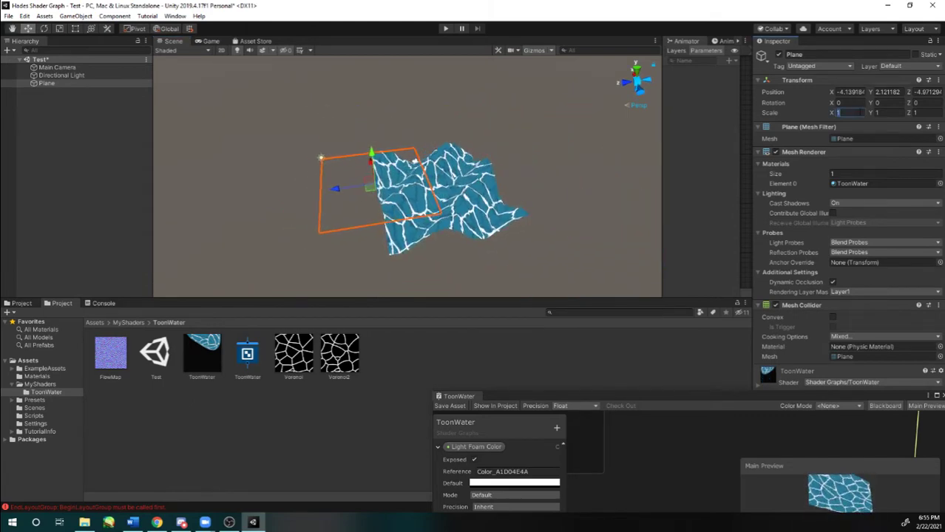
{"action": "type", "text": "110"}
{"action": "left_click", "coordinate": [915, 113]}
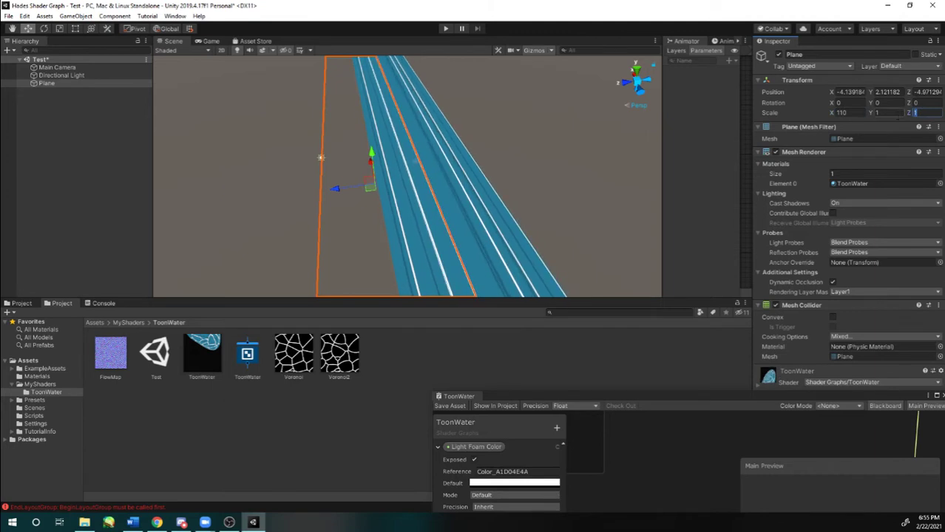
{"action": "type", "text": "0"}
Step: Set the plane's Y scale to 10
{"action": "right_click_drag", "start_coordinate": [514, 133], "coordinate": [399, 185]}
{"action": "key", "text": "s"}
{"action": "scroll", "coordinate": [535, 136], "scroll_direction": "up", "scroll_amount": 5}
{"action": "left_click", "coordinate": [890, 112]}
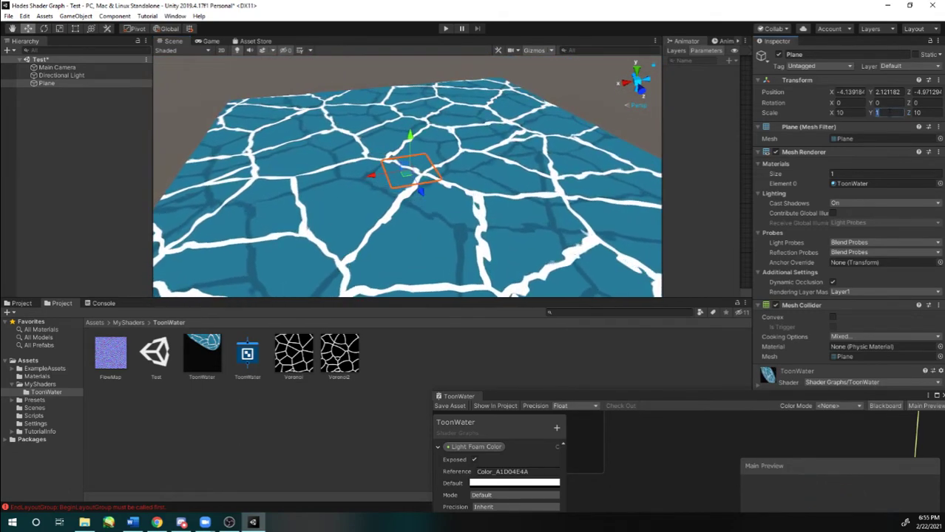
{"action": "type", "text": "10"}
Step: Examine the waves on the enlarged plane from several angles and open the ToonWater material's properties
{"action": "right_click_drag", "start_coordinate": [473, 175], "coordinate": [301, 153]}
{"action": "scroll", "coordinate": [542, 167], "scroll_direction": "up", "scroll_amount": 2}
{"action": "scroll", "coordinate": [542, 167], "scroll_direction": "up", "scroll_amount": 12}
{"action": "scroll", "coordinate": [517, 146], "scroll_direction": "up", "scroll_amount": 1}
{"action": "right_click_drag", "start_coordinate": [359, 105], "coordinate": [475, 159]}
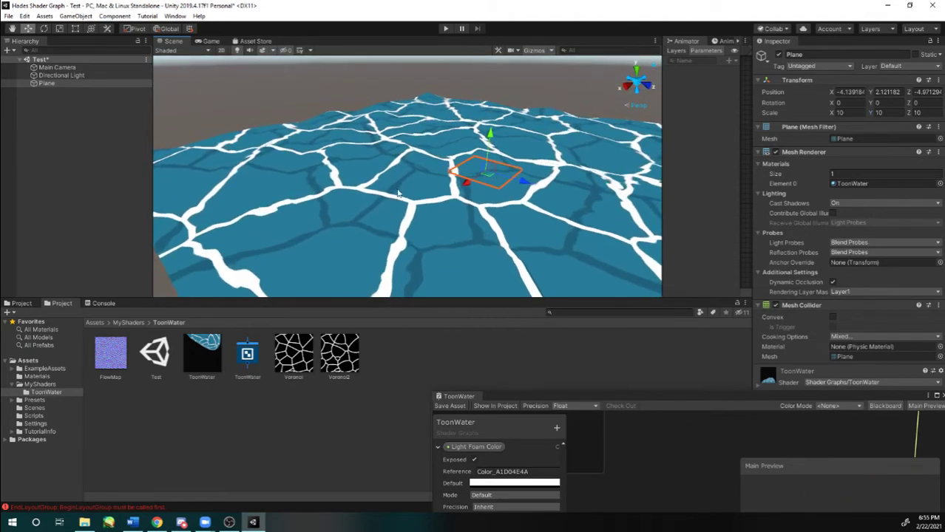
{"action": "right_click_drag", "start_coordinate": [347, 224], "coordinate": [349, 249]}
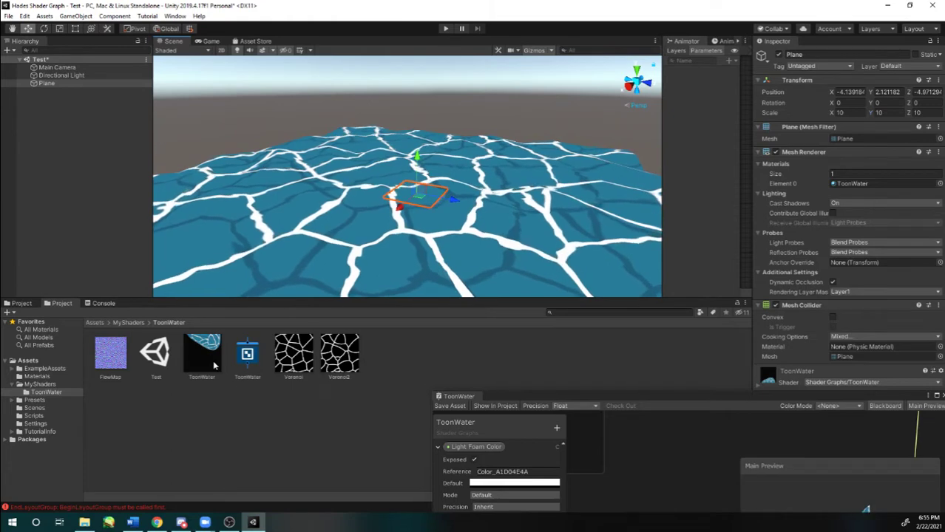
{"action": "left_click", "coordinate": [205, 356]}
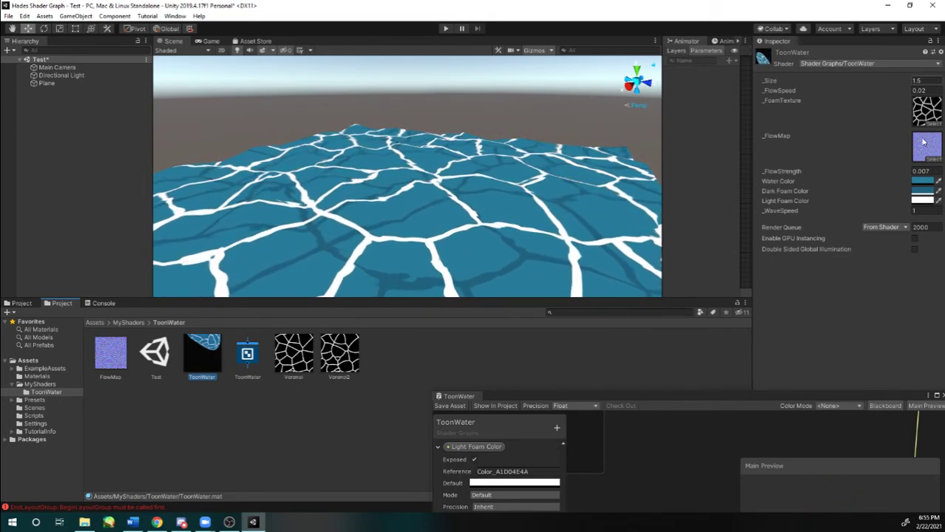
Step: Set the ToonWater material's _Size to 5.63 and inspect the plane's foam pattern from several angles
{"action": "mouse_move", "coordinate": [890, 78]}
{"action": "left_mouse_down"}
{"action": "mouse_move", "coordinate": [867, 79]}
{"action": "mouse_move", "coordinate": [878, 82]}
{"action": "left_mouse_up"}
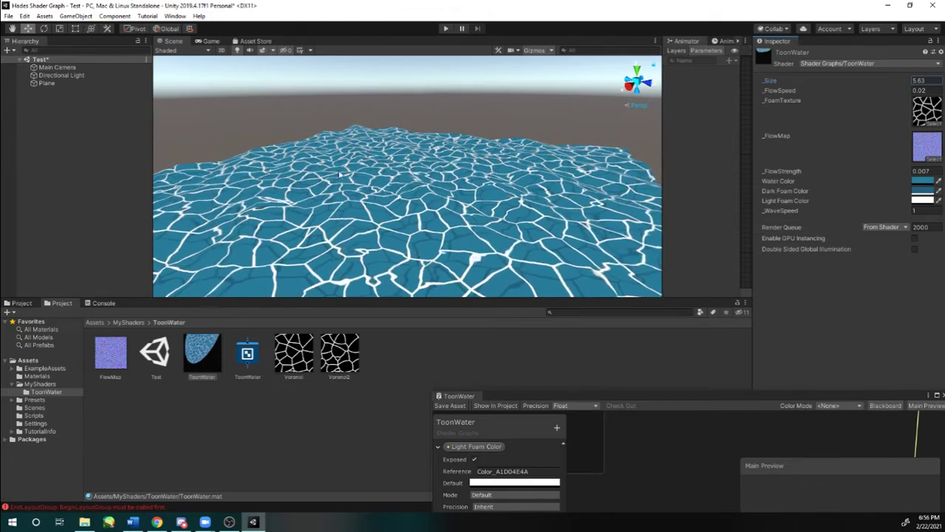
{"action": "mouse_move", "coordinate": [413, 169]}
{"action": "right_mouse_down"}
{"action": "mouse_move", "coordinate": [413, 195]}
{"action": "mouse_move", "coordinate": [412, 180]}
{"action": "right_mouse_up"}
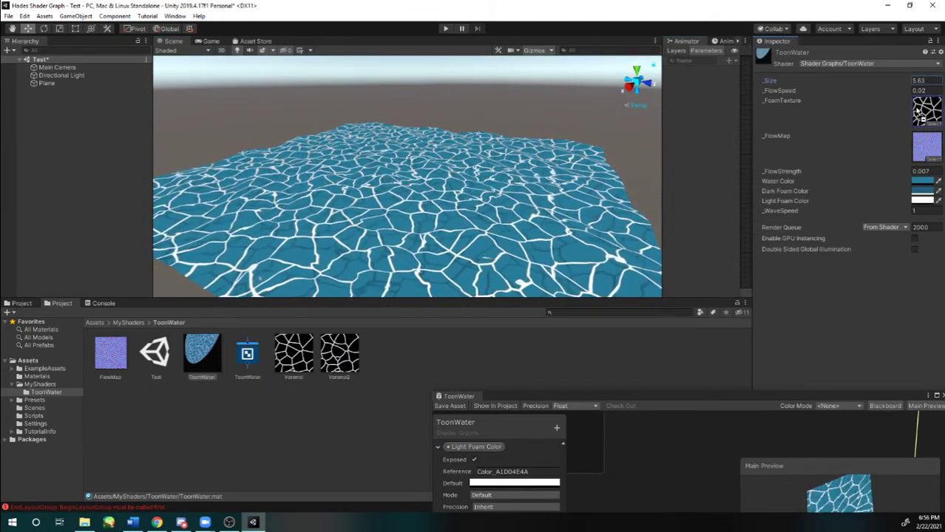
{"action": "left_click_drag", "start_coordinate": [470, 176], "coordinate": [481, 206], "text": "alt"}
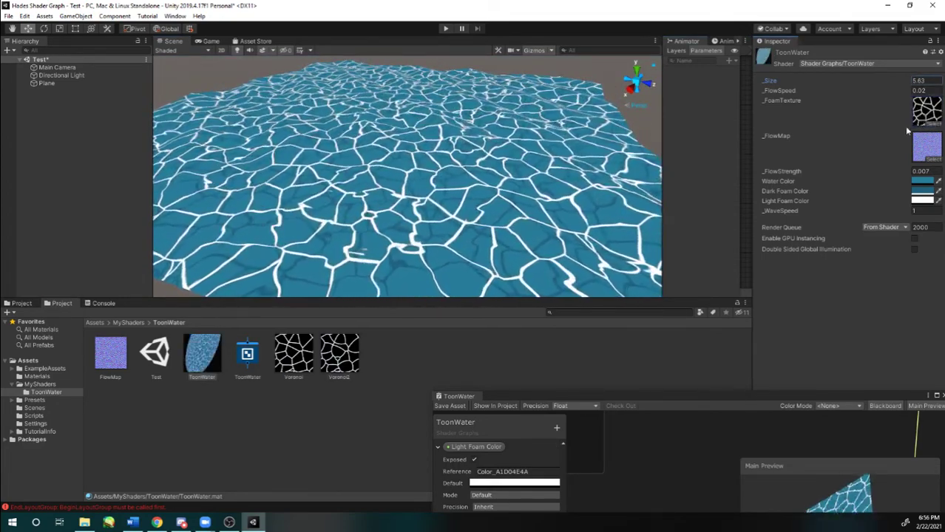
{"action": "left_click_drag", "start_coordinate": [570, 148], "coordinate": [477, 136], "text": "alt"}
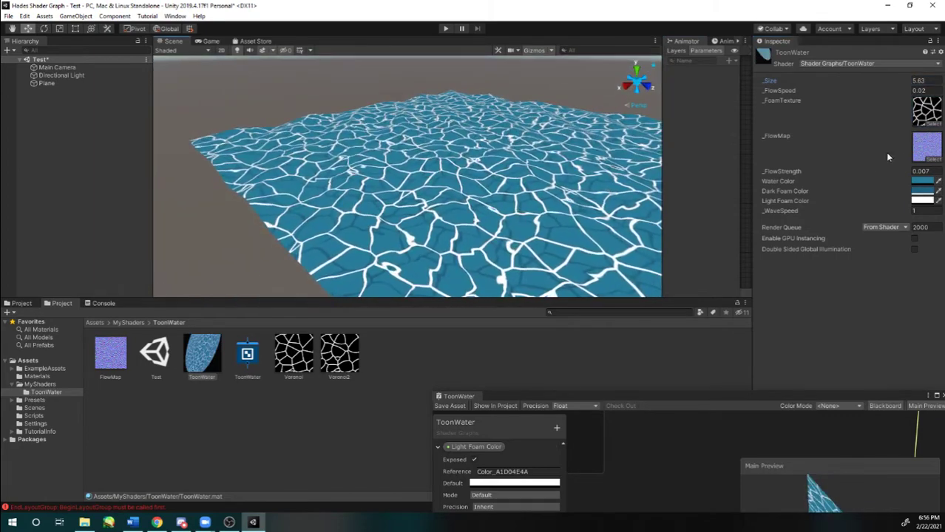
Step: Try an orange-brown Water Color on the material, undo it, and open and close the Light Foam Color picker without editing
{"action": "left_click", "coordinate": [922, 181]}
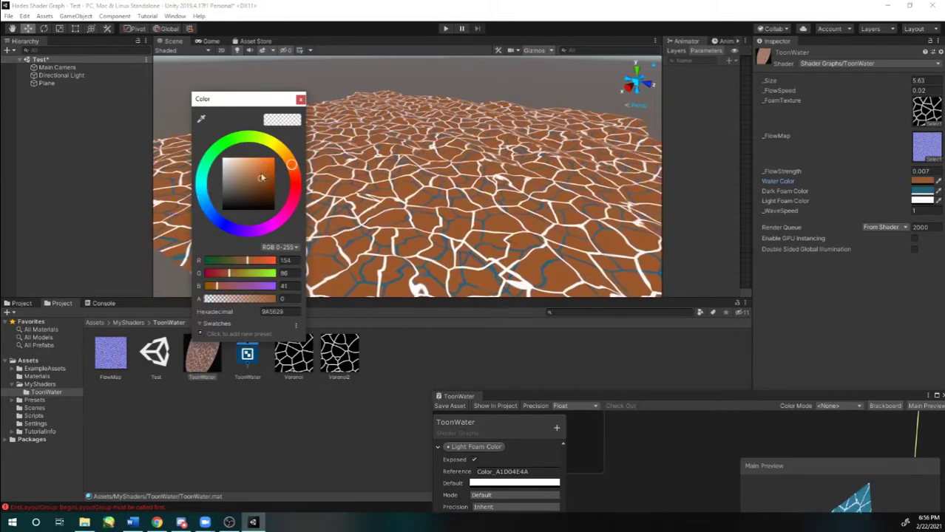
{"action": "left_click", "coordinate": [301, 99]}
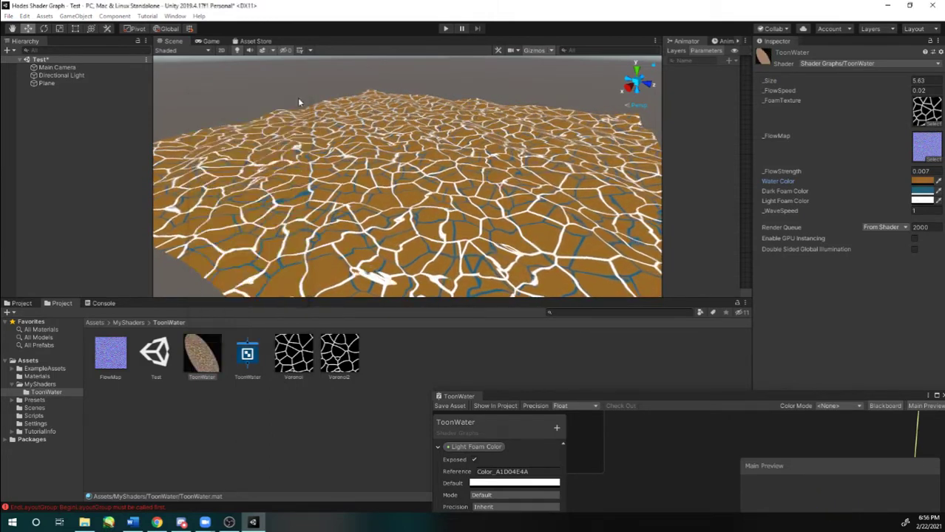
{"action": "key", "text": "ctrl+z"}
{"action": "left_click", "coordinate": [922, 201]}
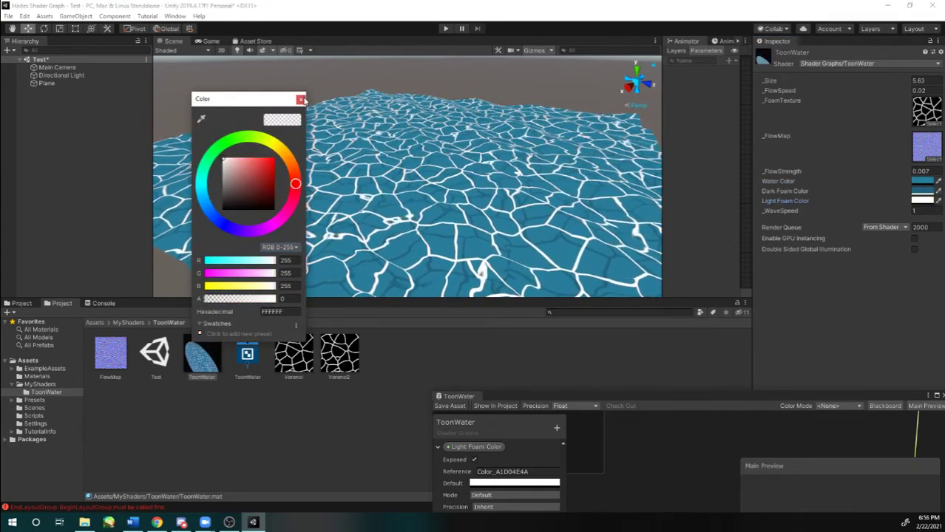
{"action": "left_click", "coordinate": [300, 99]}
Step: Try different _FlowStrength and _WaveSpeed values on the water material, leaving _WaveSpeed at 1.12
{"action": "mouse_move", "coordinate": [805, 172]}
{"action": "left_mouse_down"}
{"action": "mouse_move", "coordinate": [829, 172]}
{"action": "mouse_move", "coordinate": [811, 170]}
{"action": "left_mouse_up"}
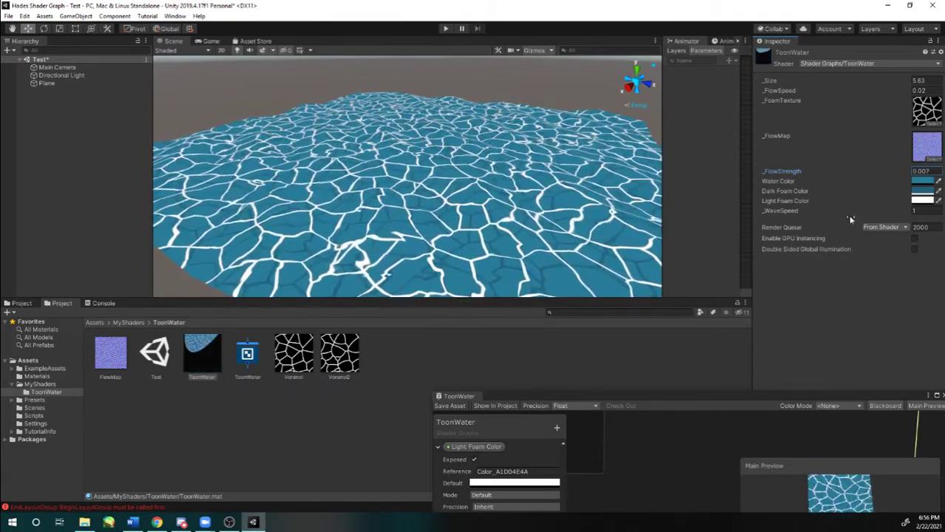
{"action": "left_click_drag", "start_coordinate": [789, 213], "coordinate": [829, 201]}
{"action": "type", "text": "2.93"}
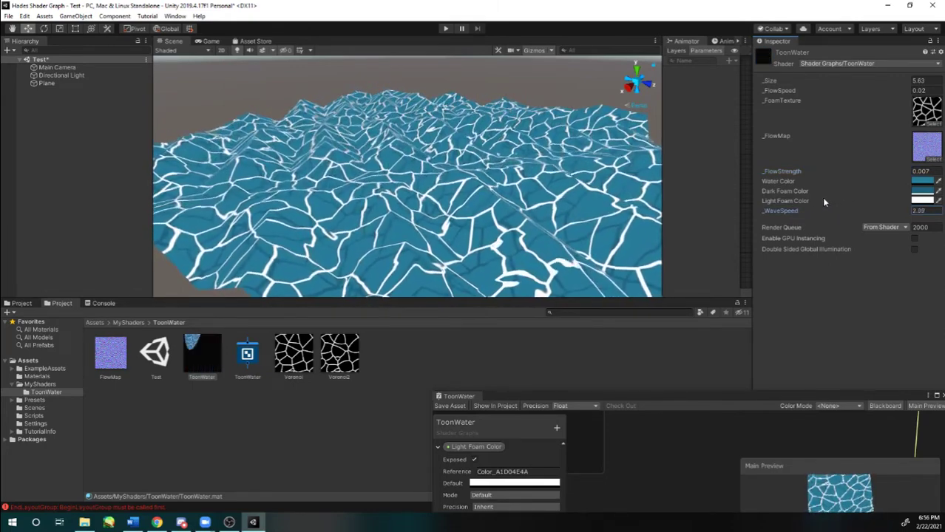
{"action": "left_click_drag", "start_coordinate": [823, 199], "coordinate": [794, 210]}
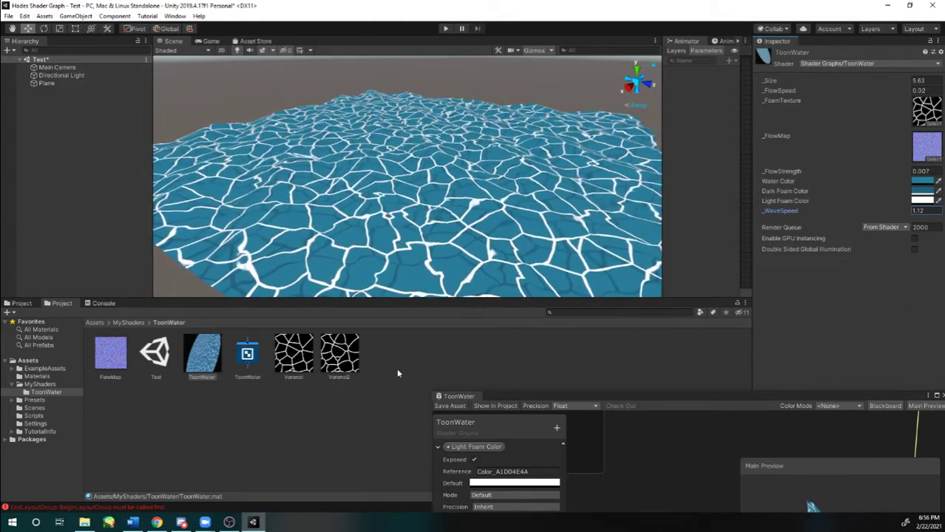
Step: View the ToonWater shader graph asset's import details, return to the material's properties and look over the whole plane
{"action": "left_click_drag", "start_coordinate": [527, 396], "coordinate": [477, 343]}
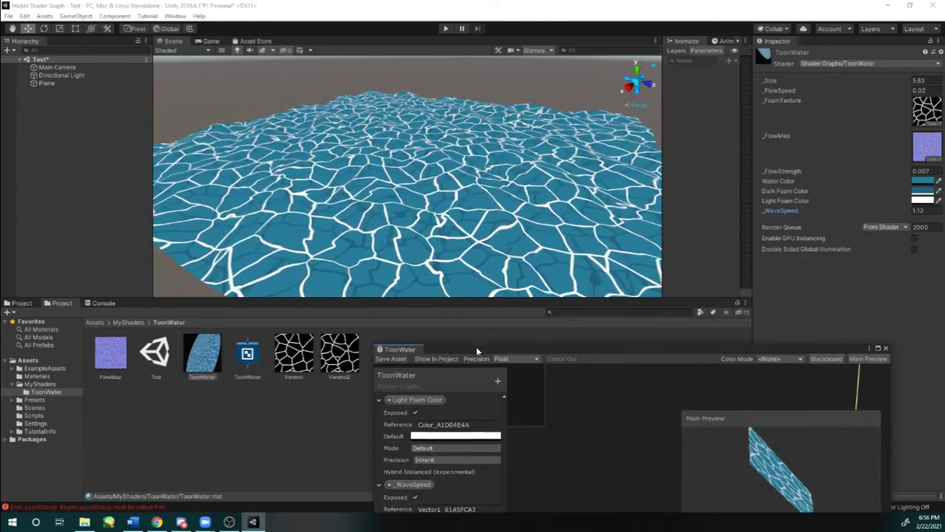
{"action": "left_click_drag", "start_coordinate": [474, 350], "coordinate": [519, 403]}
{"action": "left_click", "coordinate": [248, 363]}
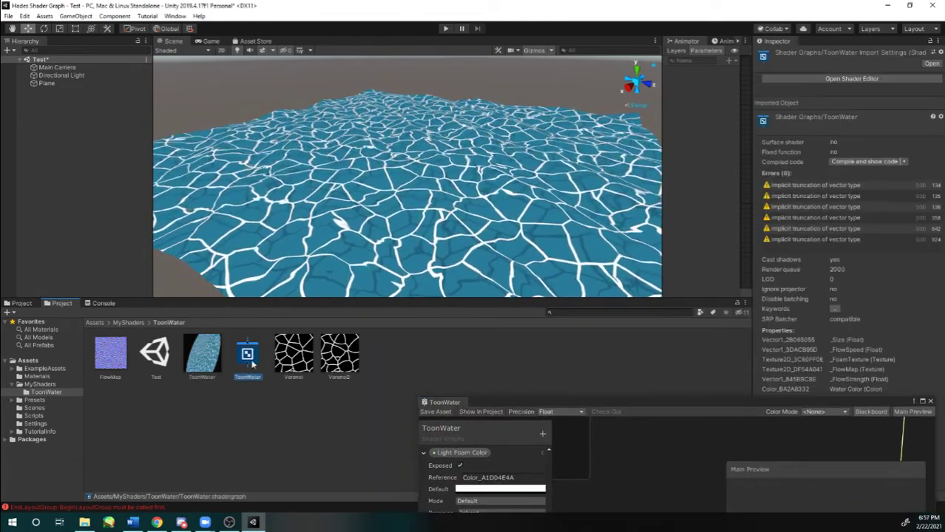
{"action": "left_click", "coordinate": [202, 355]}
{"action": "scroll", "coordinate": [352, 226], "scroll_direction": "down", "scroll_amount": 3}
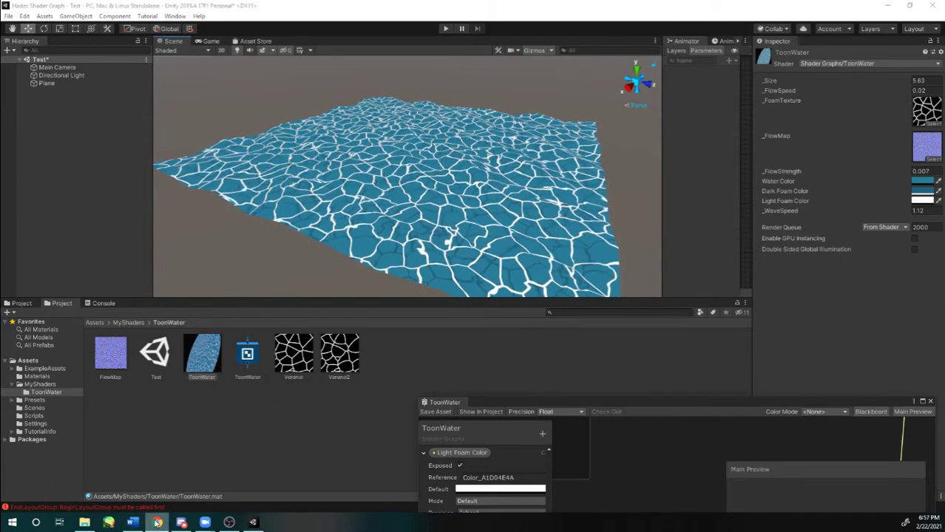
Step: Switch to the Hades Shader Graph slides in Chrome and return to Unity
{"action": "left_click", "coordinate": [156, 522]}
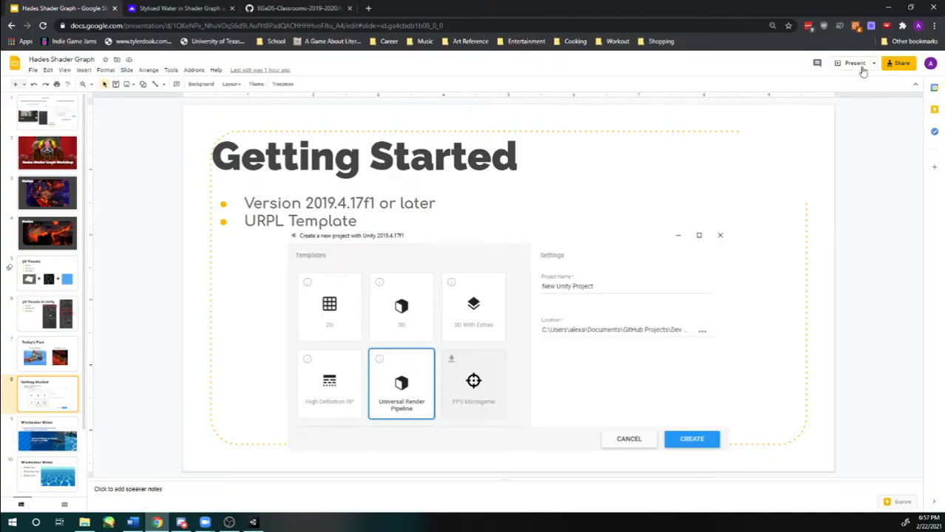
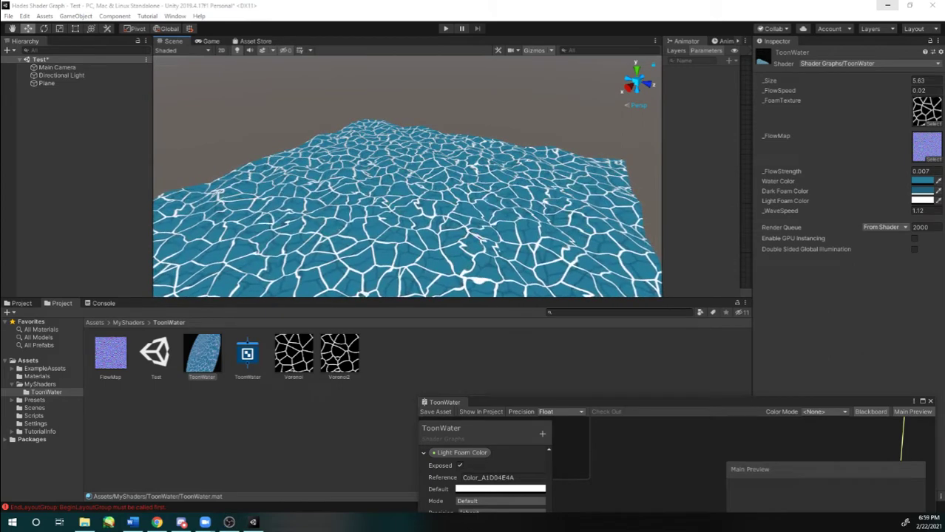
{"action": "key", "text": "alt+Tab"}
{"action": "key", "text": "alt+Tab"}
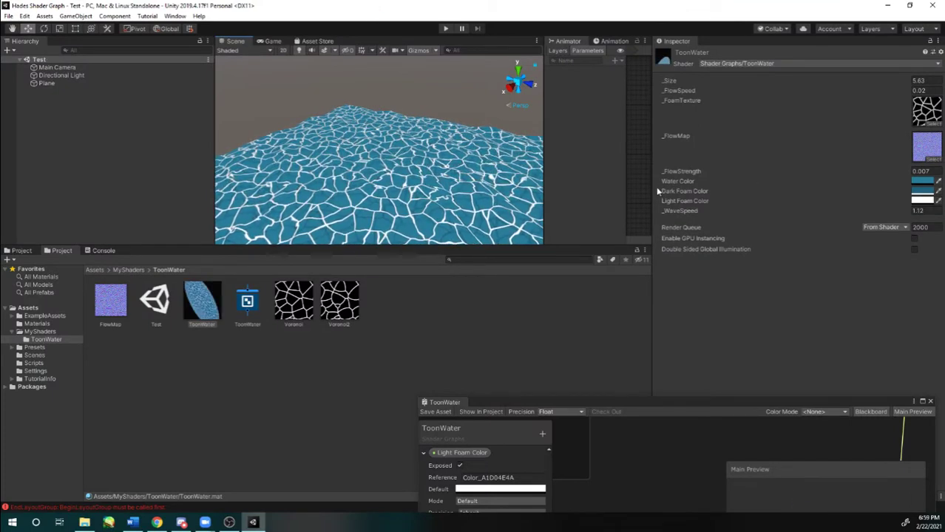
Step: Enlarge the scene view by resizing the surrounding panels and place the ToonWater graph window beside the water plane
{"action": "left_click_drag", "start_coordinate": [652, 187], "coordinate": [689, 187]}
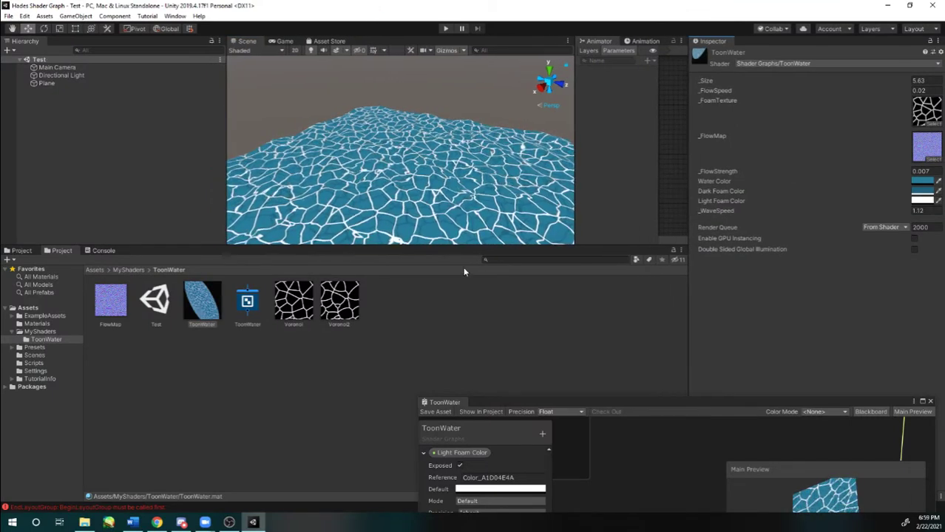
{"action": "left_click_drag", "start_coordinate": [227, 185], "coordinate": [166, 185]}
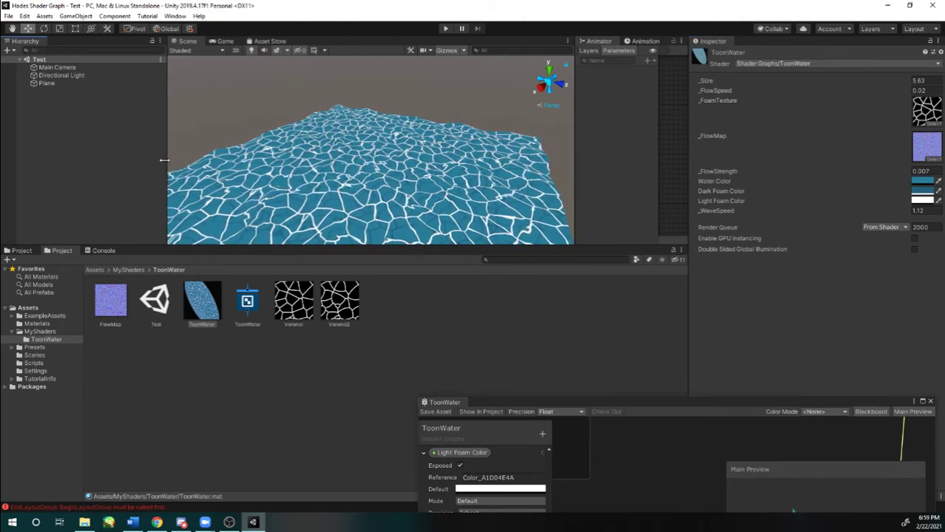
{"action": "left_click_drag", "start_coordinate": [249, 247], "coordinate": [296, 287]}
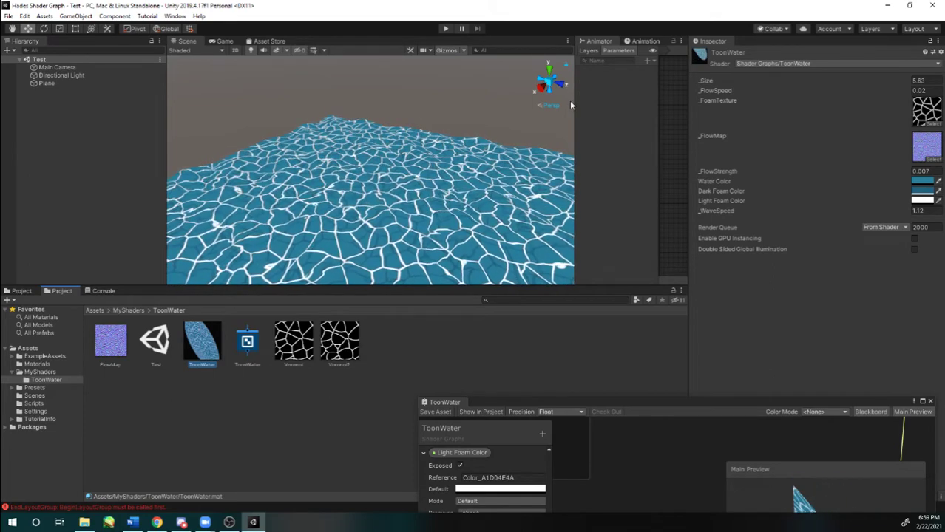
{"action": "left_click_drag", "start_coordinate": [444, 402], "coordinate": [423, 93]}
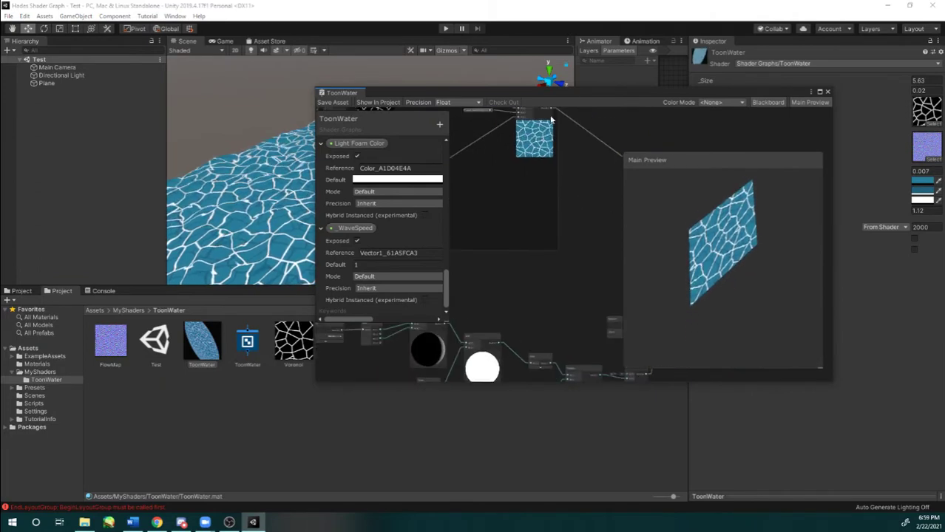
{"action": "left_click_drag", "start_coordinate": [536, 92], "coordinate": [658, 171]}
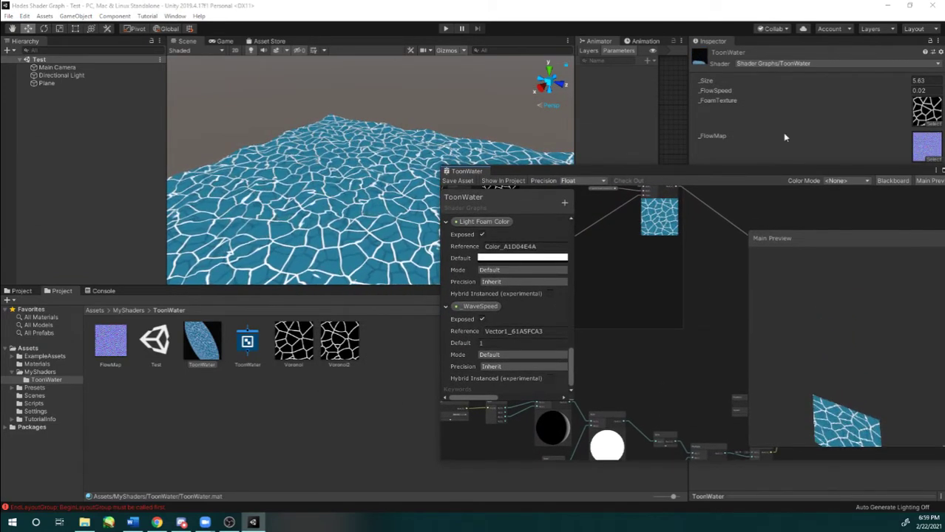
Step: Disconnect the Unlit Master's Vertex Position input, save the shader graph and view the plane without wave displacement
{"action": "middle_click_drag", "start_coordinate": [712, 302], "coordinate": [763, 298]}
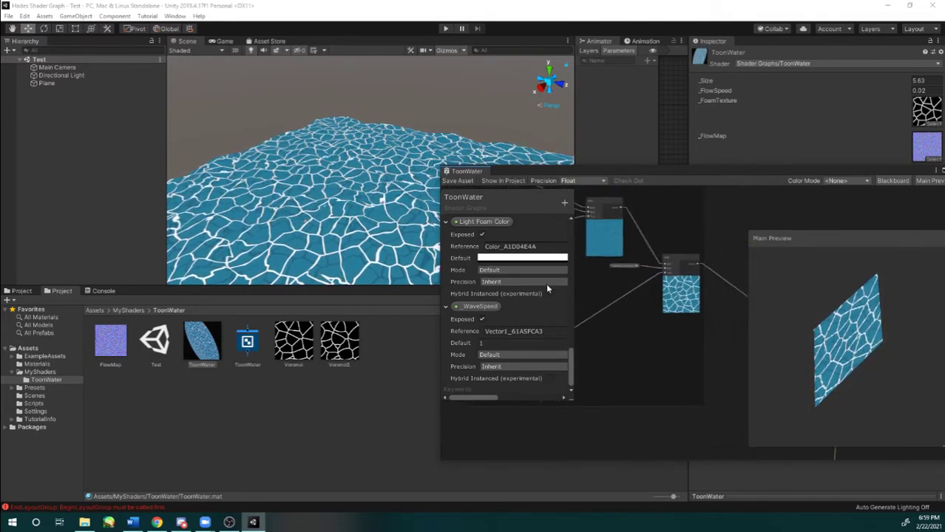
{"action": "middle_click_drag", "start_coordinate": [741, 330], "coordinate": [684, 267]}
{"action": "scroll", "coordinate": [704, 264], "scroll_direction": "up", "scroll_amount": 7}
{"action": "mouse_move", "coordinate": [643, 238]}
{"action": "left_mouse_down"}
{"action": "mouse_move", "coordinate": [619, 232]}
{"action": "mouse_move", "coordinate": [633, 235]}
{"action": "left_mouse_up"}
{"action": "left_click", "coordinate": [658, 212]}
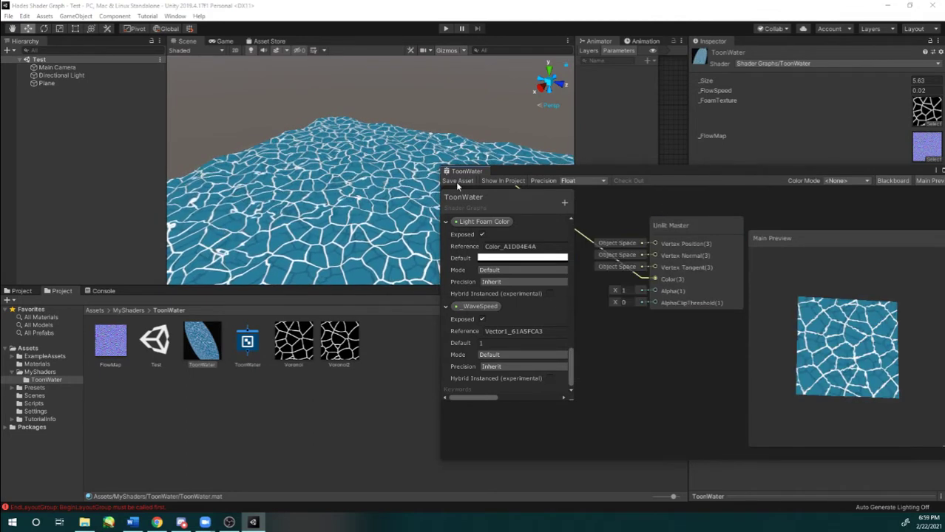
{"action": "left_click", "coordinate": [456, 182]}
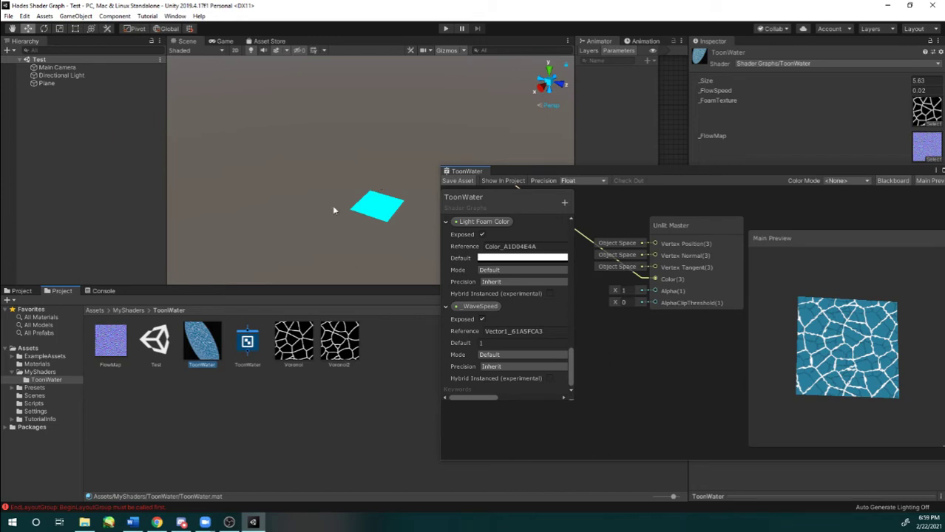
{"action": "scroll", "coordinate": [370, 215], "scroll_direction": "up", "scroll_amount": 5}
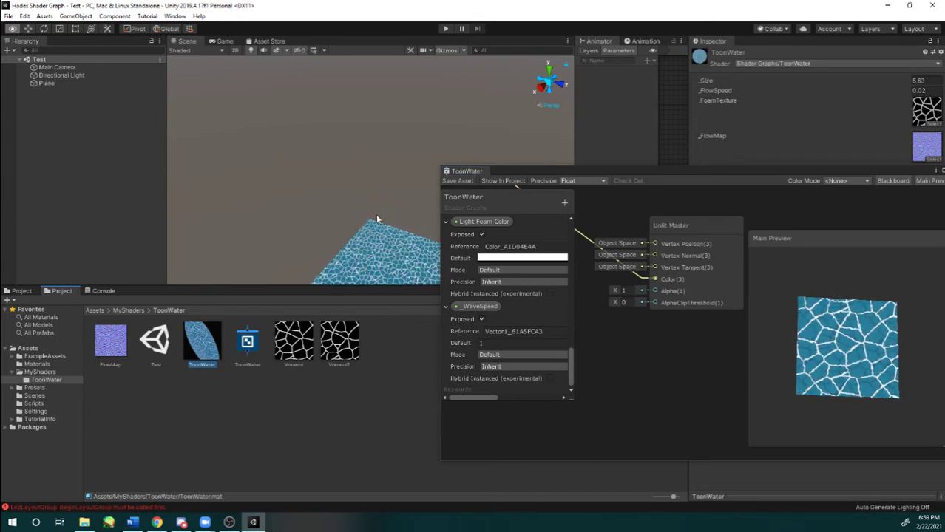
{"action": "scroll", "coordinate": [328, 187], "scroll_direction": "down", "scroll_amount": 3}
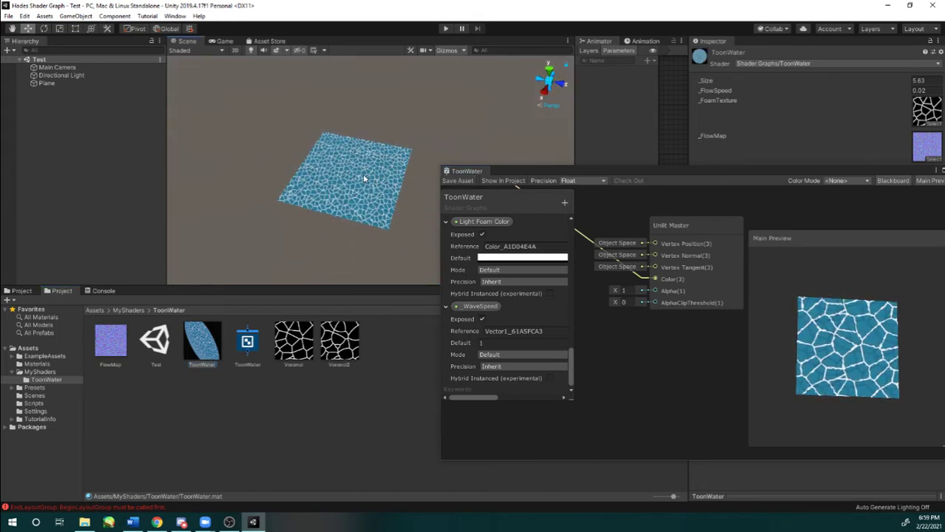
Step: Reconnect the wave section's Add node output to the Unlit Master's Vertex Position, save the graph and select the plane
{"action": "scroll", "coordinate": [662, 310], "scroll_direction": "down", "scroll_amount": 5}
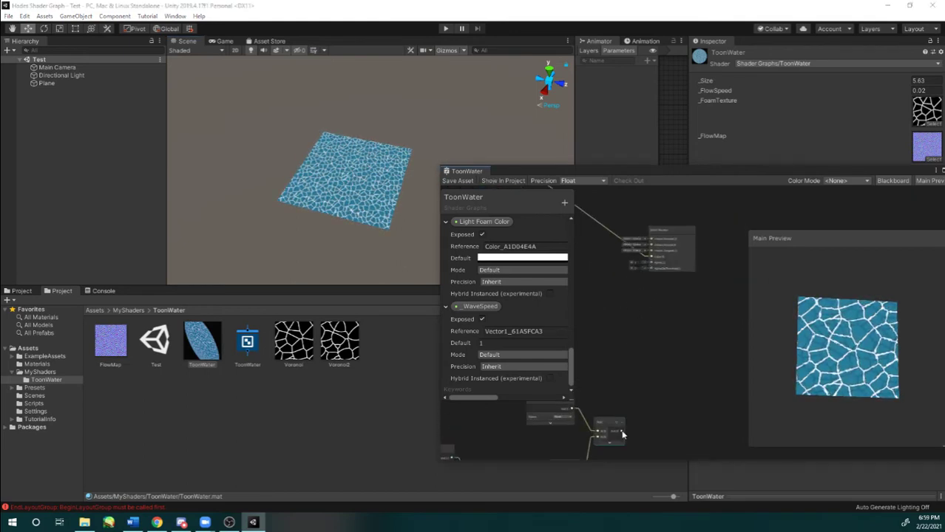
{"action": "left_click_drag", "start_coordinate": [623, 427], "coordinate": [644, 246]}
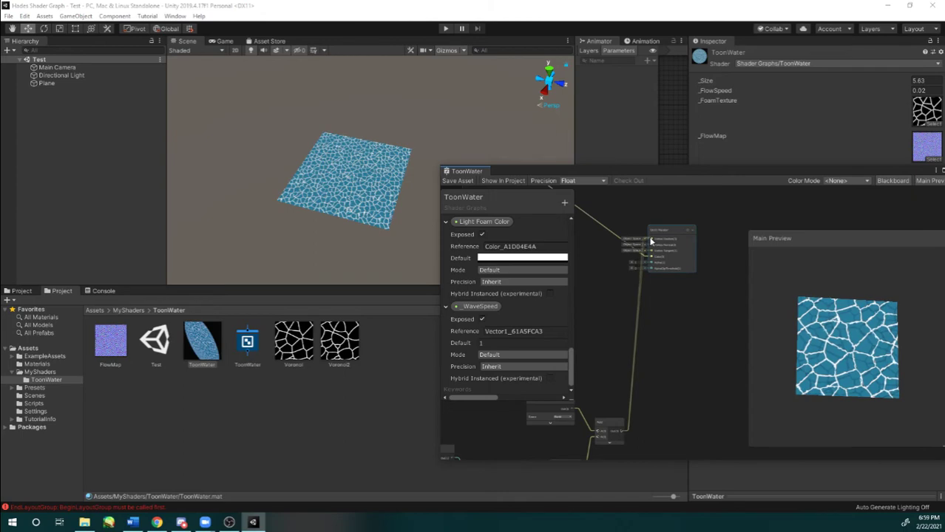
{"action": "left_click", "coordinate": [460, 182]}
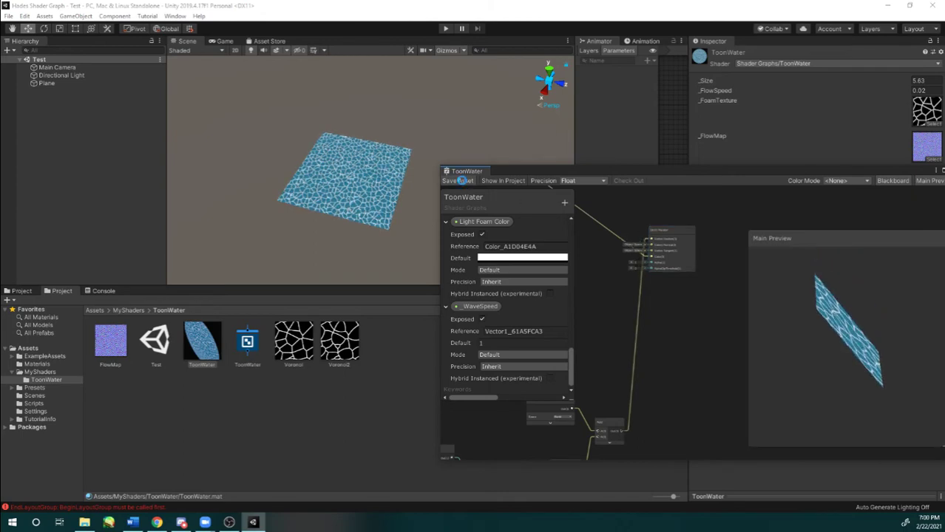
{"action": "left_click", "coordinate": [339, 169]}
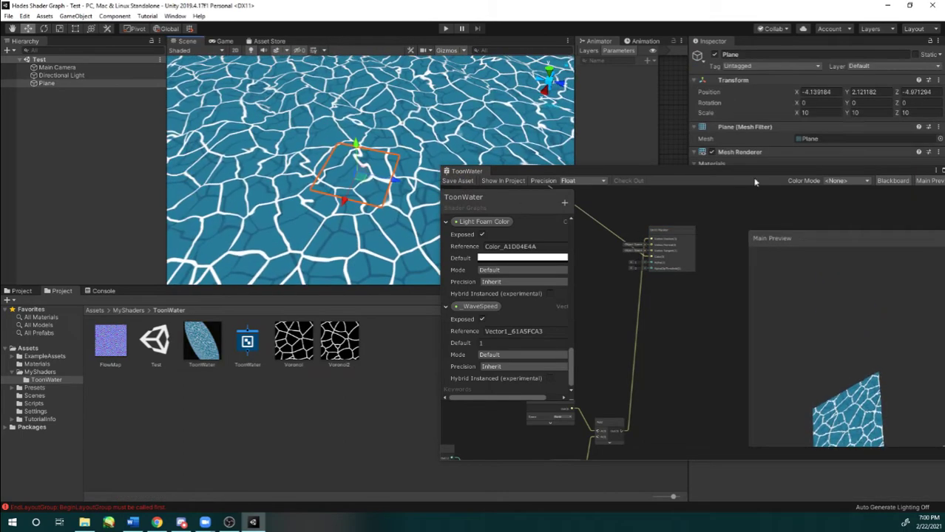
Step: Examine the Mode and Precision options of the Light Foam Color property in the ToonWater graph
{"action": "left_click_drag", "start_coordinate": [459, 171], "coordinate": [354, 169]}
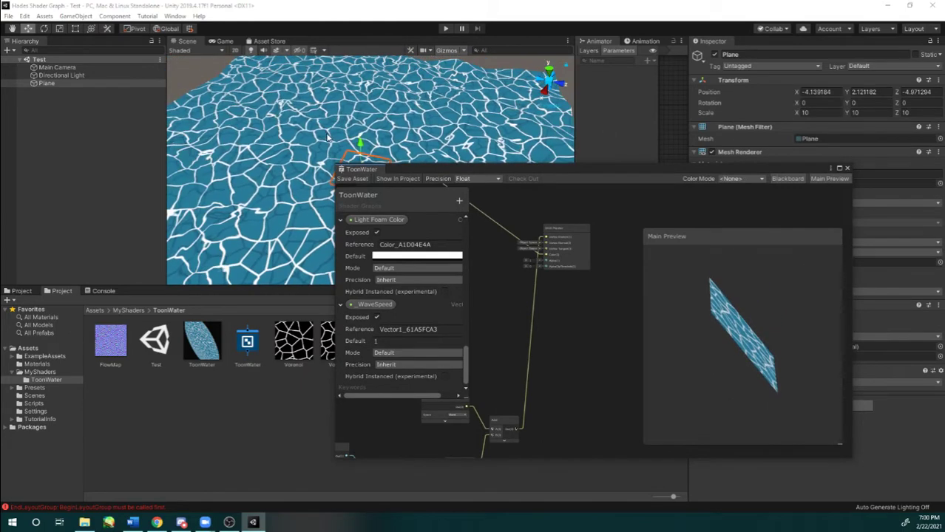
{"action": "left_click", "coordinate": [390, 271]}
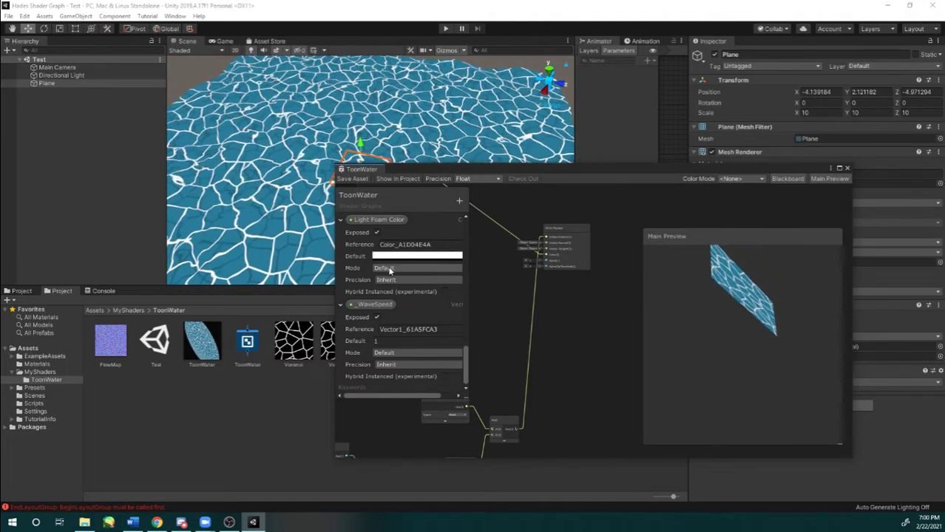
{"action": "left_click", "coordinate": [389, 269]}
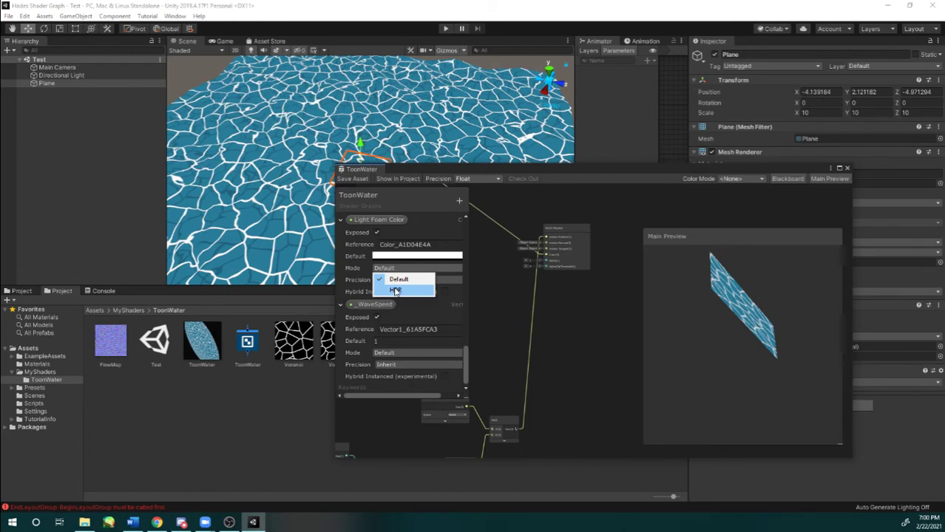
{"action": "left_click", "coordinate": [406, 256]}
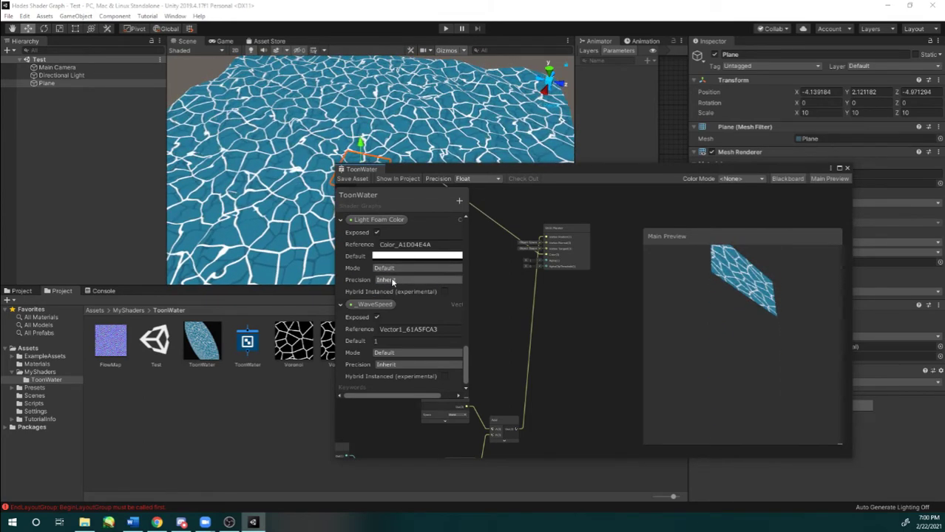
{"action": "left_click", "coordinate": [391, 281]}
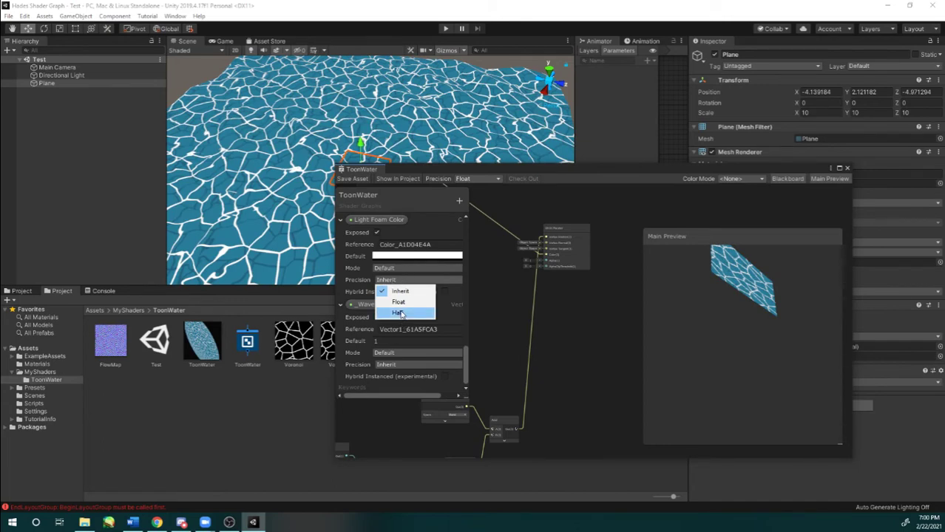
{"action": "left_click", "coordinate": [355, 281]}
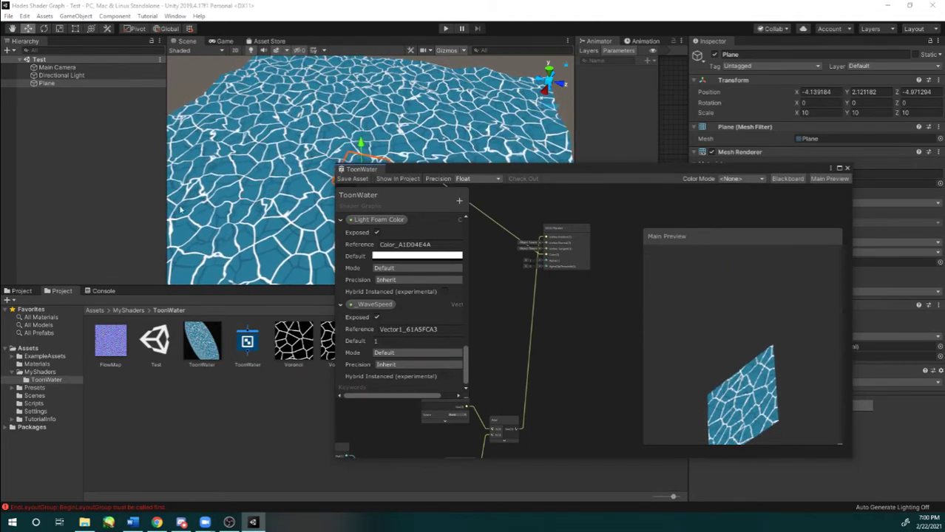
{"action": "left_click", "coordinate": [409, 281]}
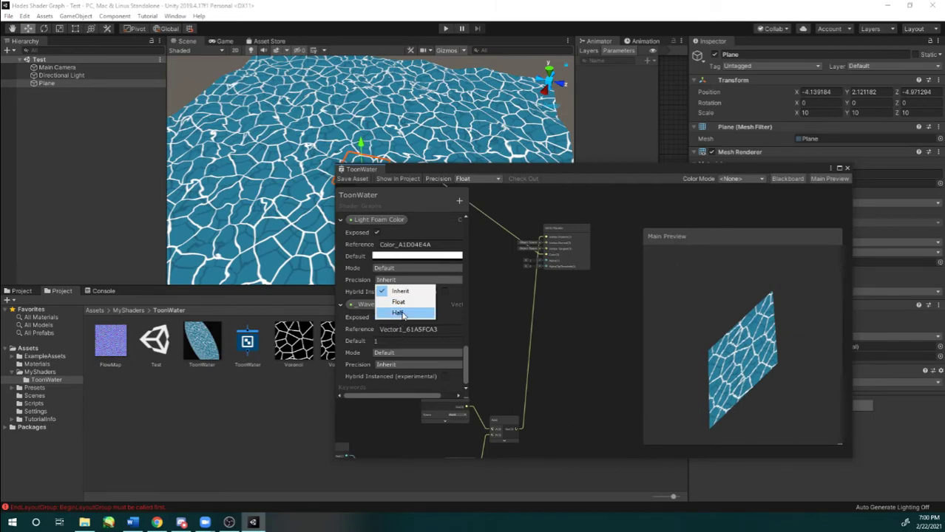
Step: Set the _WaveSpeed property's precision to Half and save the shader graph
{"action": "left_click", "coordinate": [434, 364]}
{"action": "left_click", "coordinate": [434, 364]}
{"action": "left_click", "coordinate": [399, 397]}
{"action": "left_click_drag", "start_coordinate": [354, 341], "coordinate": [362, 345]}
{"action": "left_click", "coordinate": [384, 344]}
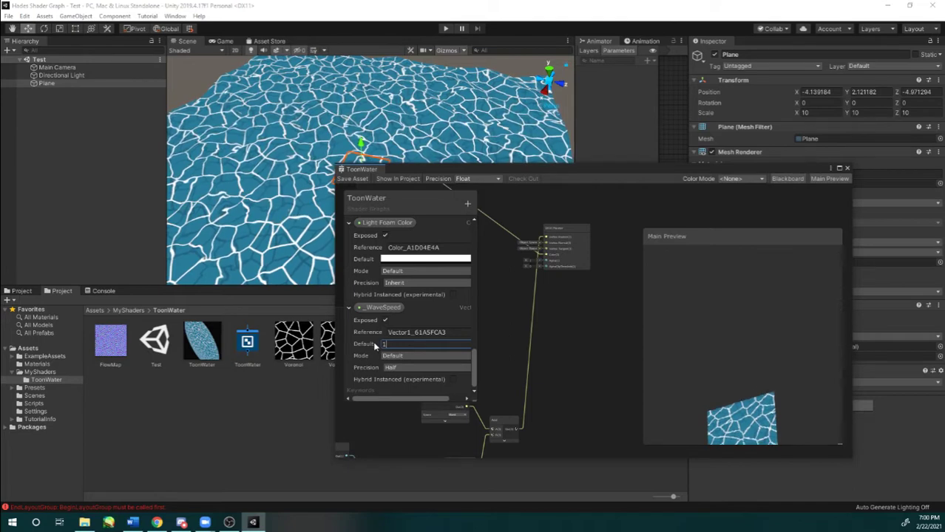
{"action": "left_click_drag", "start_coordinate": [740, 170], "coordinate": [737, 174]}
{"action": "left_click", "coordinate": [359, 182]}
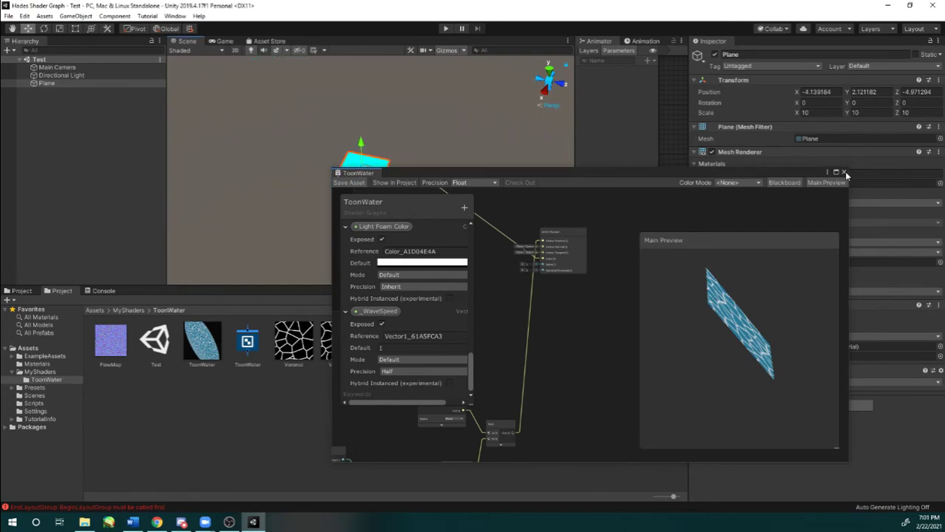
Step: Set _WaveSpeed to 0.36 on the ToonWater material and close the shader graph window
{"action": "left_click_drag", "start_coordinate": [518, 172], "coordinate": [696, 296]}
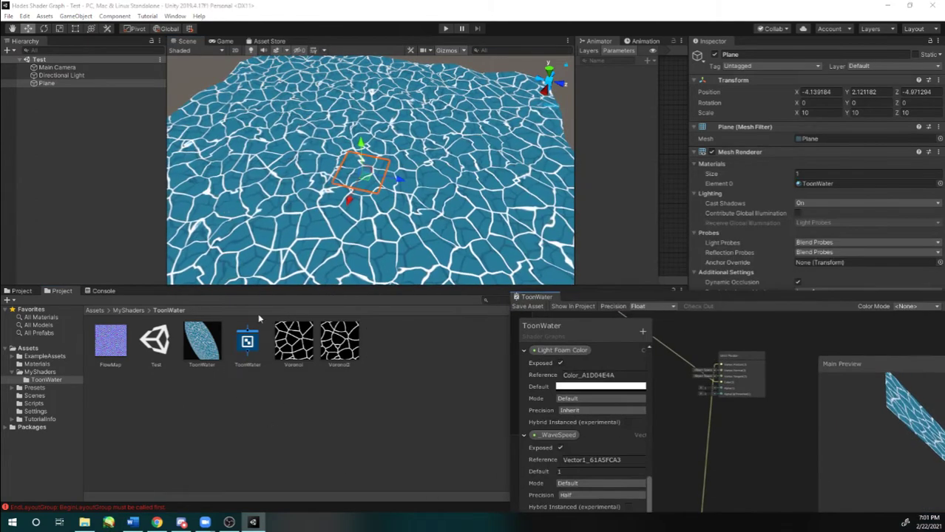
{"action": "left_click", "coordinate": [202, 342]}
{"action": "left_click_drag", "start_coordinate": [735, 215], "coordinate": [451, 218]}
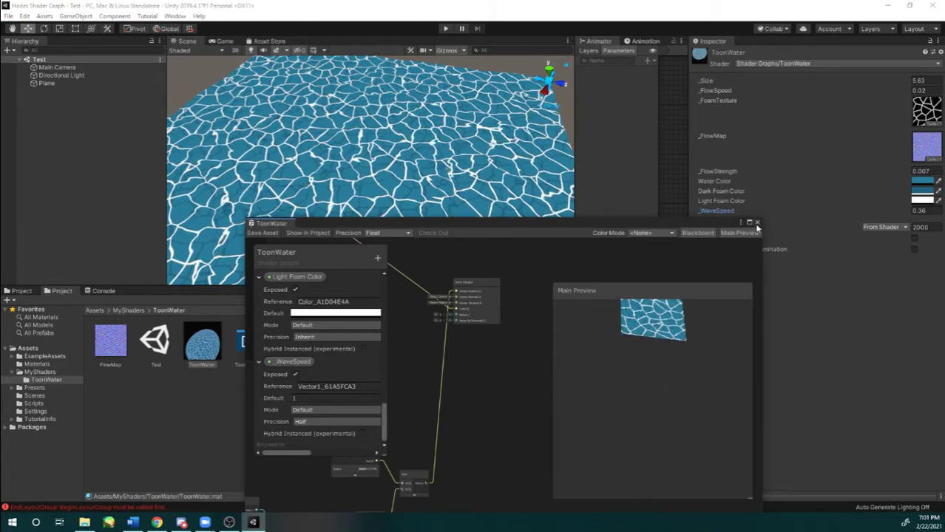
{"action": "left_click", "coordinate": [757, 222]}
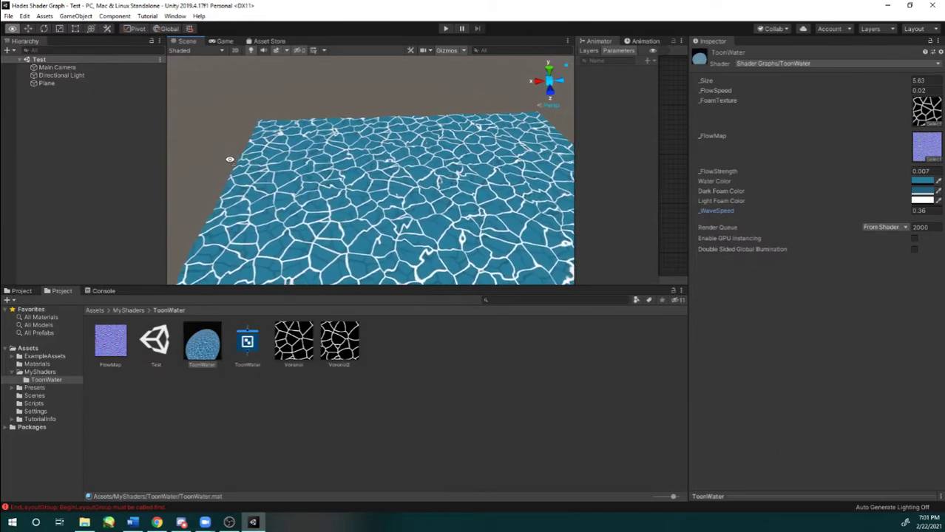
Step: Add a 3D cube to the scene and bring it into view near the water plane
{"action": "right_click", "coordinate": [71, 161]}
{"action": "mouse_move", "coordinate": [101, 265]}
{"action": "left_click", "coordinate": [179, 266]}
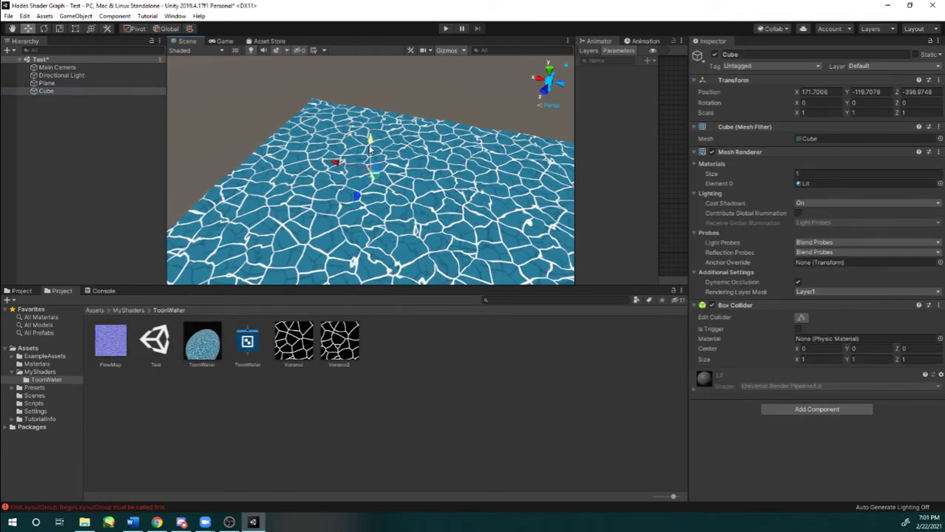
{"action": "key", "text": "f"}
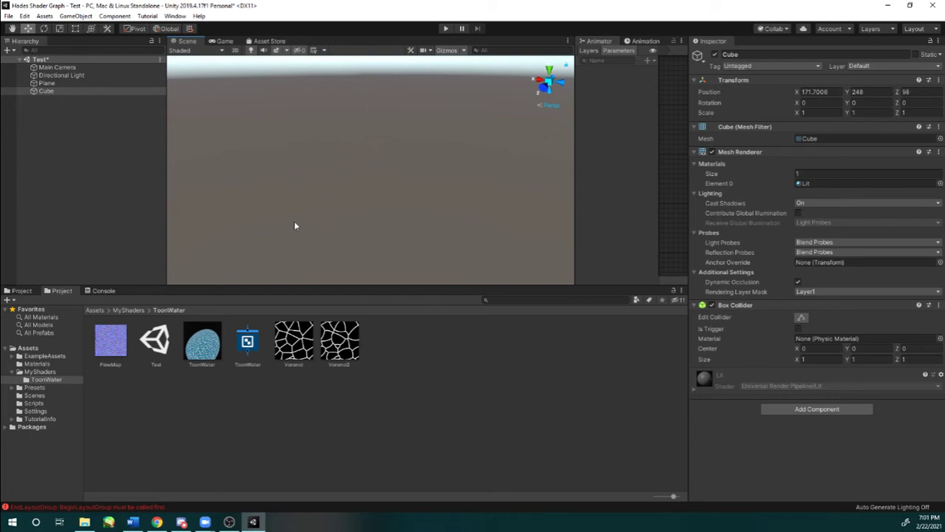
{"action": "right_click_drag", "start_coordinate": [368, 177], "coordinate": [283, 235]}
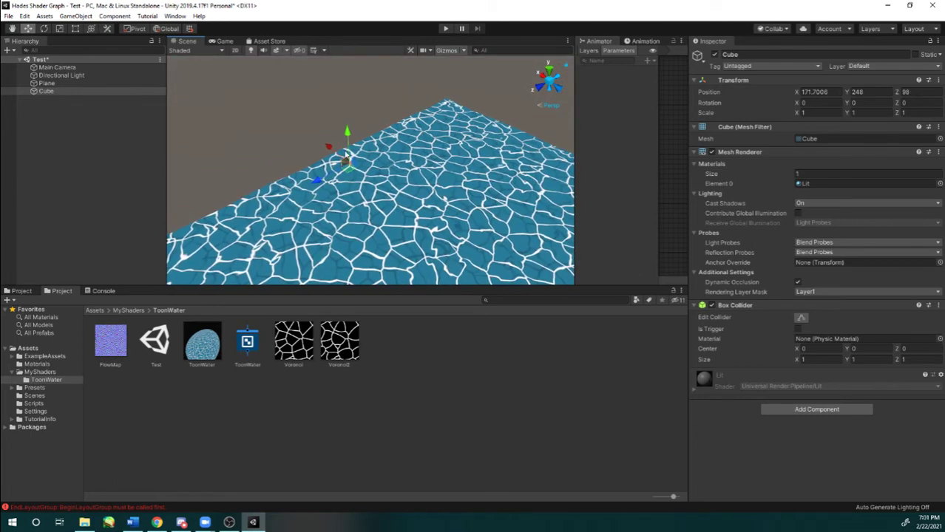
Step: Set the cube's position to X 0, Y 0, Z 0
{"action": "left_click", "coordinate": [816, 92]}
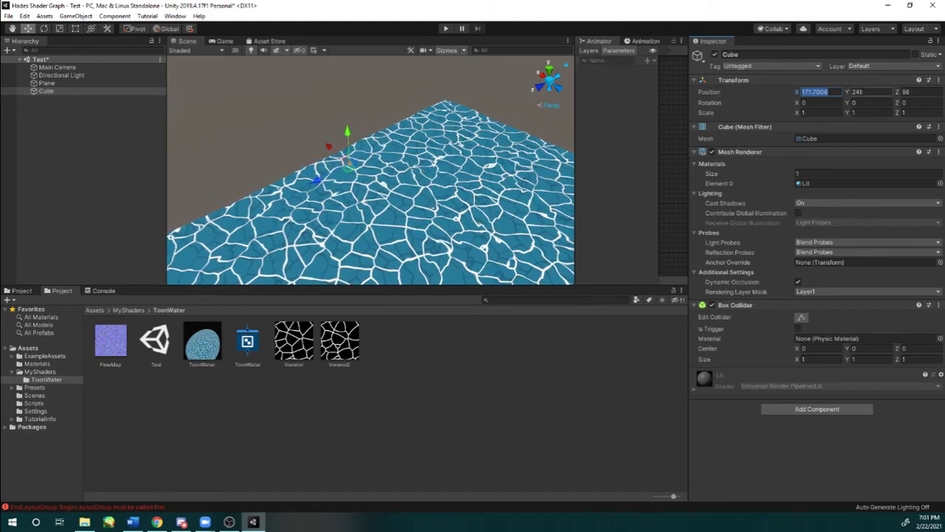
{"action": "type", "text": "0"}
{"action": "key", "text": "Tab"}
{"action": "type", "text": "0"}
{"action": "key", "text": "Tab"}
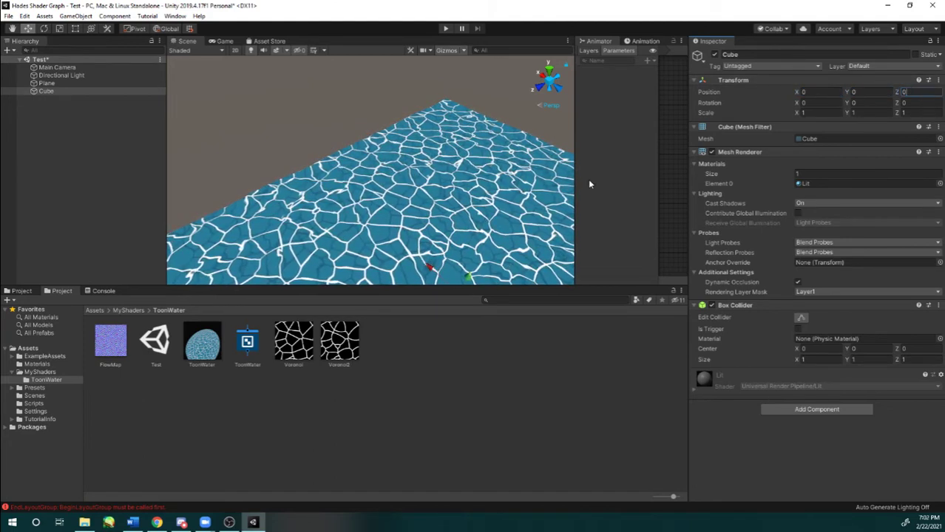
{"action": "type", "text": "0"}
Step: Raise the cube above the water plane to a Y position of about 425 and frame it in the scene view
{"action": "left_click_drag", "start_coordinate": [445, 247], "coordinate": [484, 112]}
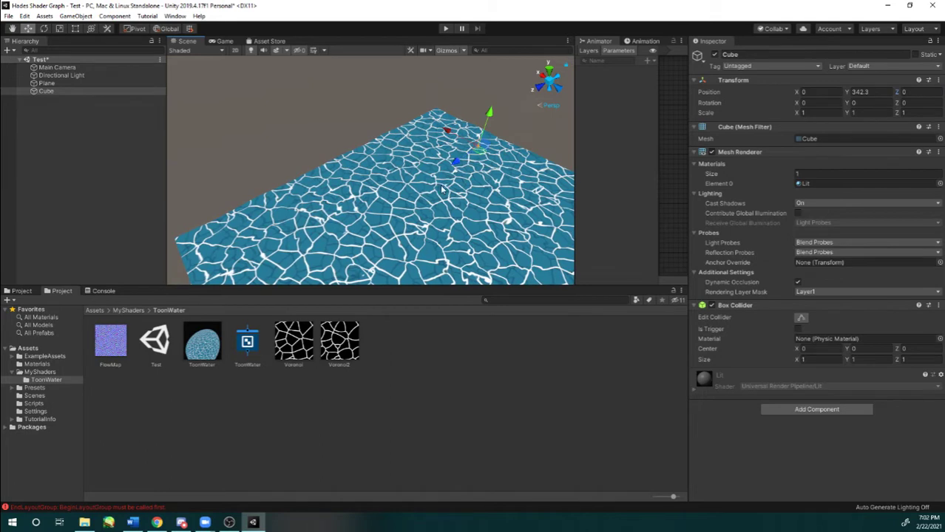
{"action": "right_click_drag", "start_coordinate": [430, 198], "coordinate": [493, 160]}
{"action": "left_click_drag", "start_coordinate": [406, 157], "coordinate": [410, 102]}
{"action": "left_click_drag", "start_coordinate": [392, 140], "coordinate": [372, 160]}
{"action": "key", "text": "ctrl+z"}
{"action": "key", "text": "f"}
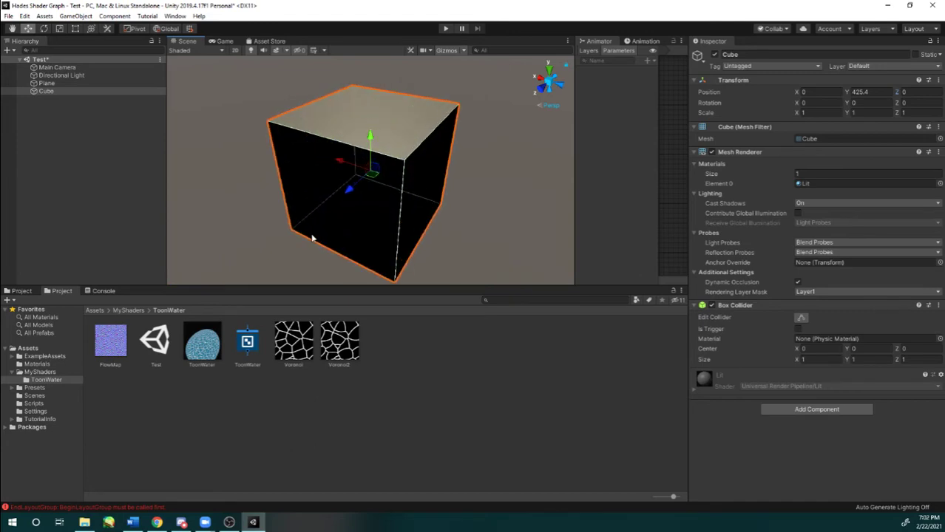
Step: Apply the ToonWater material to the cube and view it from several angles
{"action": "left_click_drag", "start_coordinate": [213, 347], "coordinate": [349, 162]}
{"action": "right_click_drag", "start_coordinate": [355, 162], "coordinate": [528, 186]}
{"action": "key", "text": "s"}
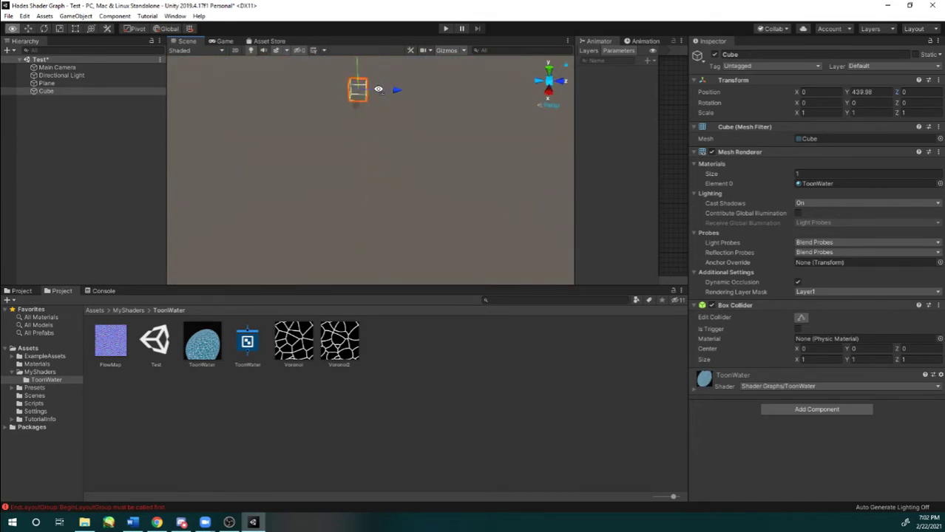
{"action": "right_click_drag", "start_coordinate": [357, 35], "coordinate": [381, 420]}
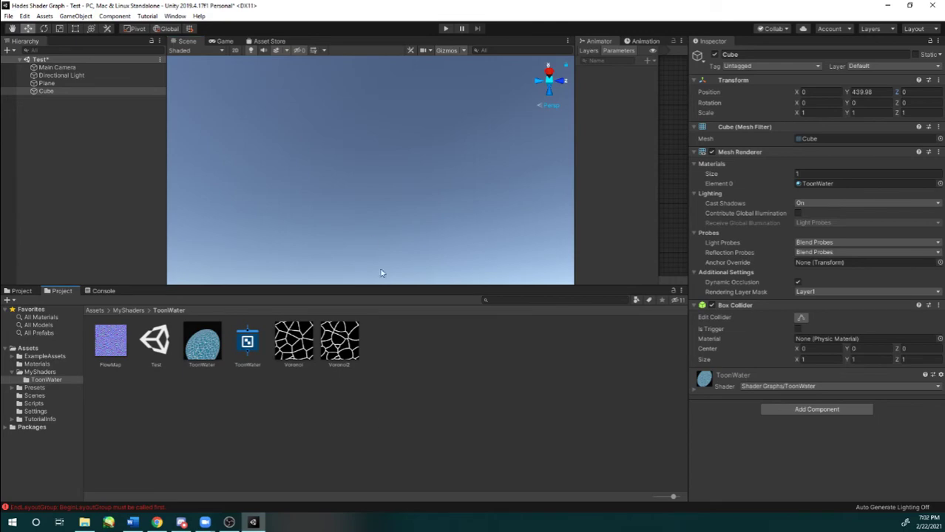
{"action": "right_click_drag", "start_coordinate": [256, 126], "coordinate": [433, 191]}
{"action": "scroll", "coordinate": [375, 213], "scroll_direction": "down", "scroll_amount": 3}
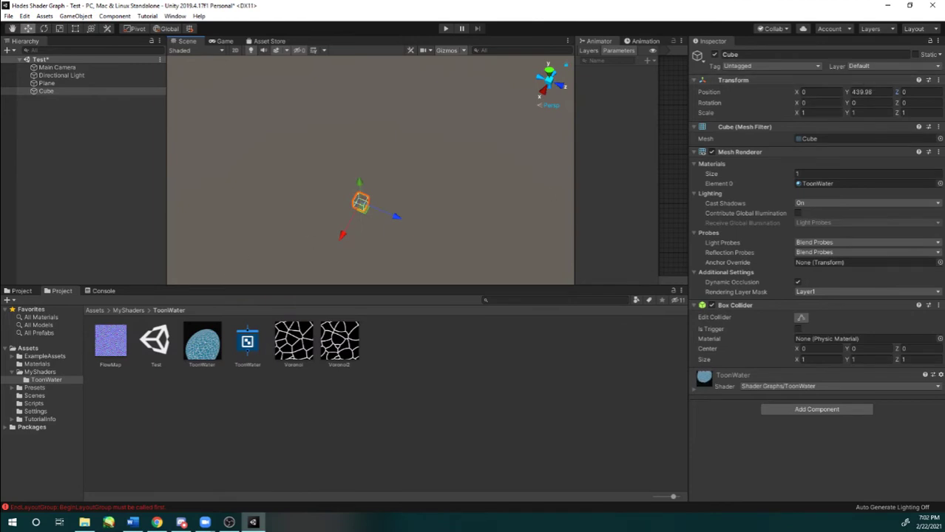
Step: Open the ToonWater shader graph and undock it into a separate maximized window
{"action": "mouse_move", "coordinate": [254, 523]}
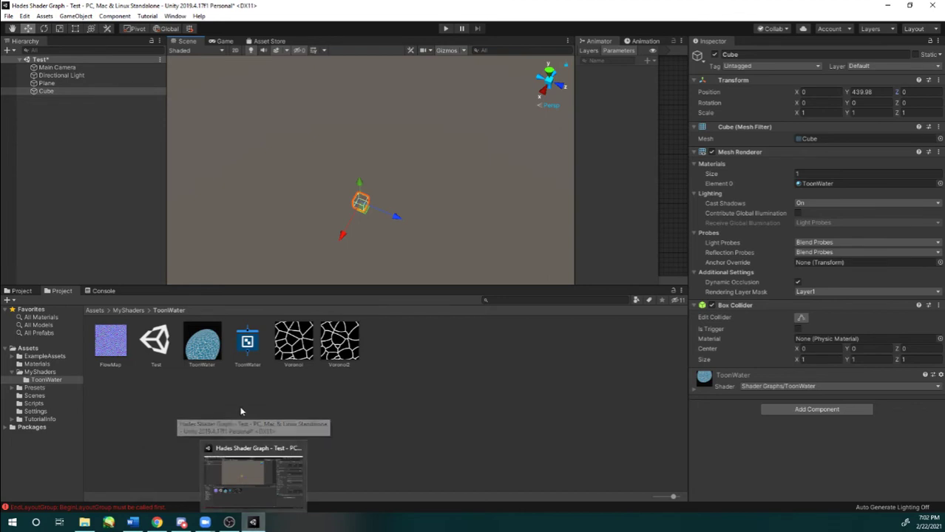
{"action": "left_click", "coordinate": [253, 351]}
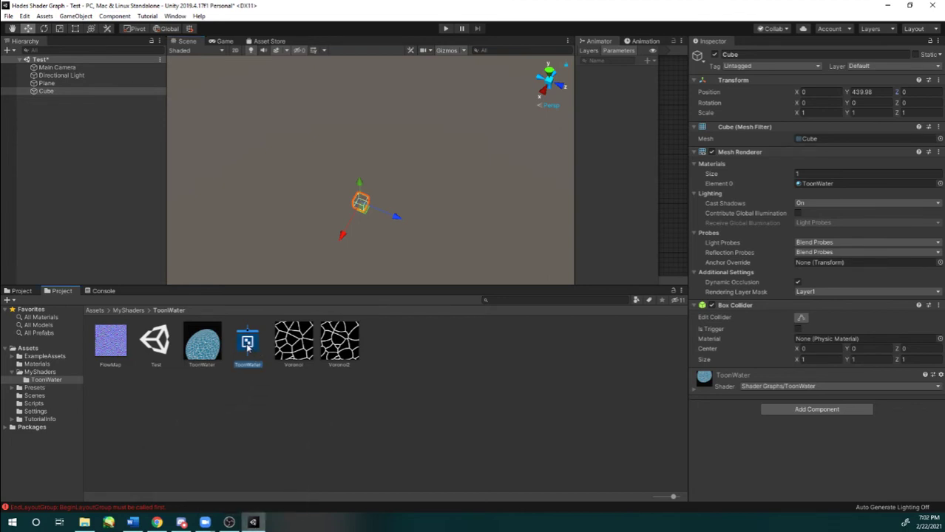
{"action": "double_click", "coordinate": [247, 345]}
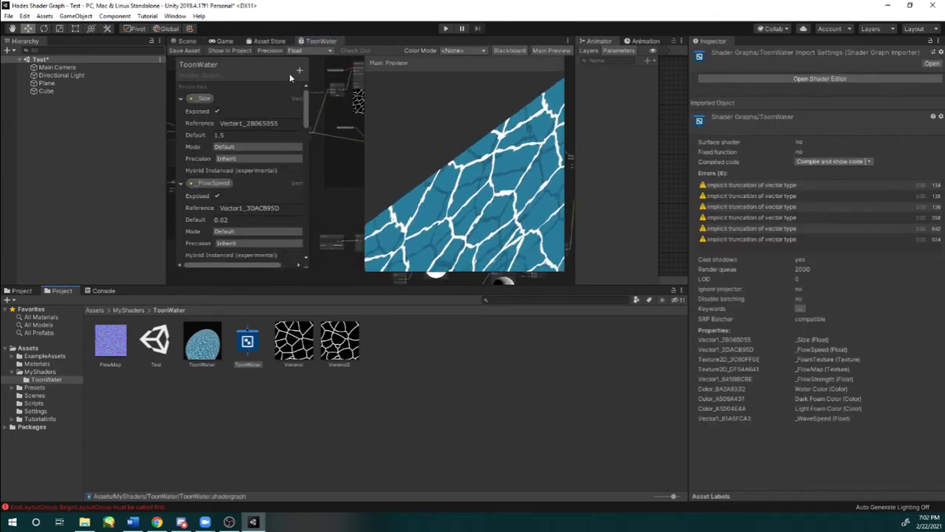
{"action": "left_click_drag", "start_coordinate": [321, 43], "coordinate": [773, 330]}
{"action": "left_click", "coordinate": [928, 212]}
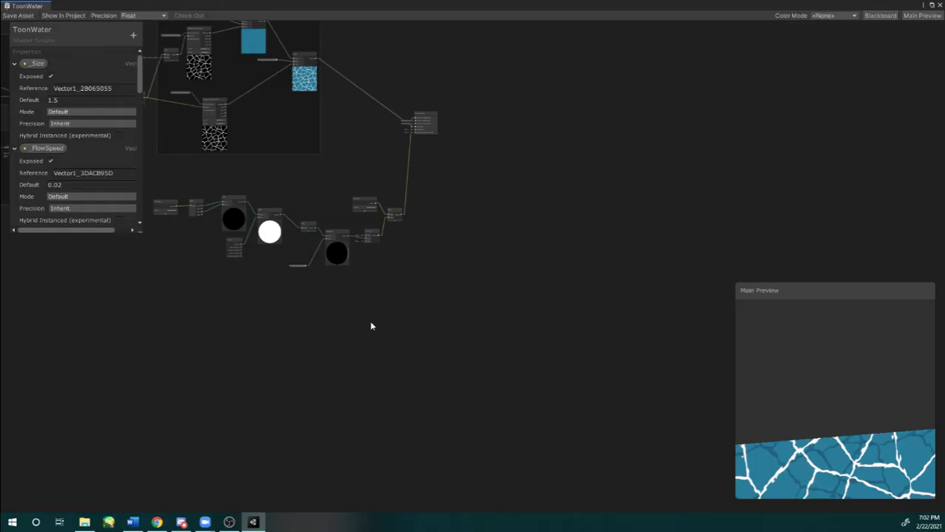
Step: Delete the wave section's Position and Add nodes, connect the Vector 3 output directly to the Unlit Master's Vertex Position and save the graph
{"action": "scroll", "coordinate": [334, 164], "scroll_direction": "up", "scroll_amount": 10}
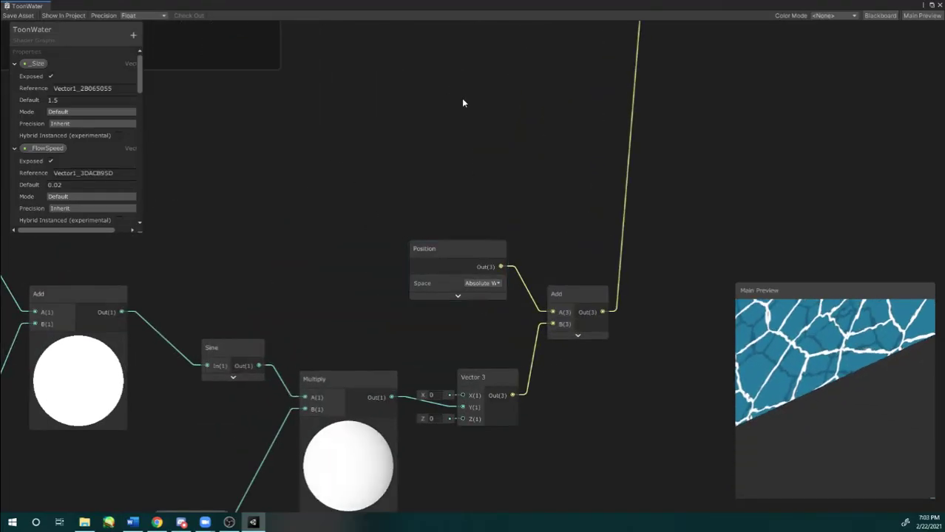
{"action": "middle_click_drag", "start_coordinate": [470, 116], "coordinate": [317, 206]}
{"action": "scroll", "coordinate": [317, 209], "scroll_direction": "down", "scroll_amount": 2}
{"action": "left_click", "coordinate": [299, 316]}
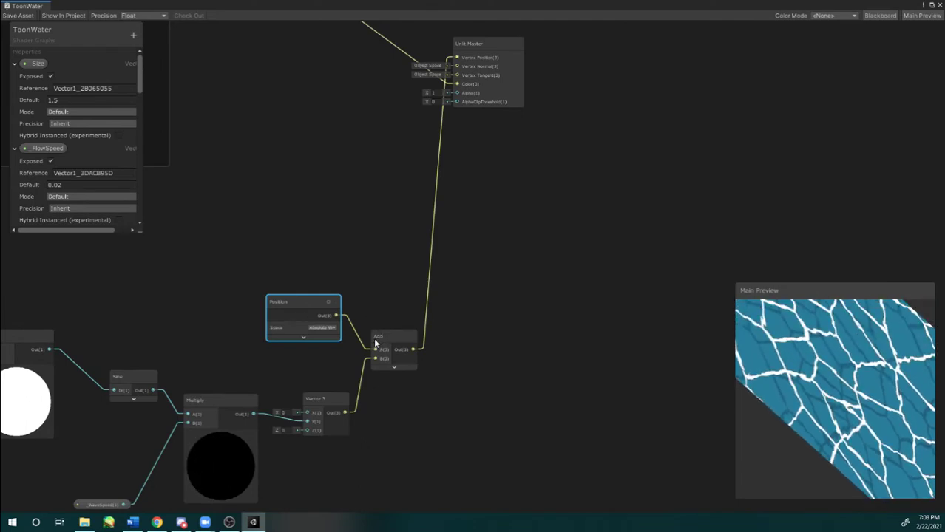
{"action": "key", "text": "Delete"}
{"action": "left_click", "coordinate": [400, 331]}
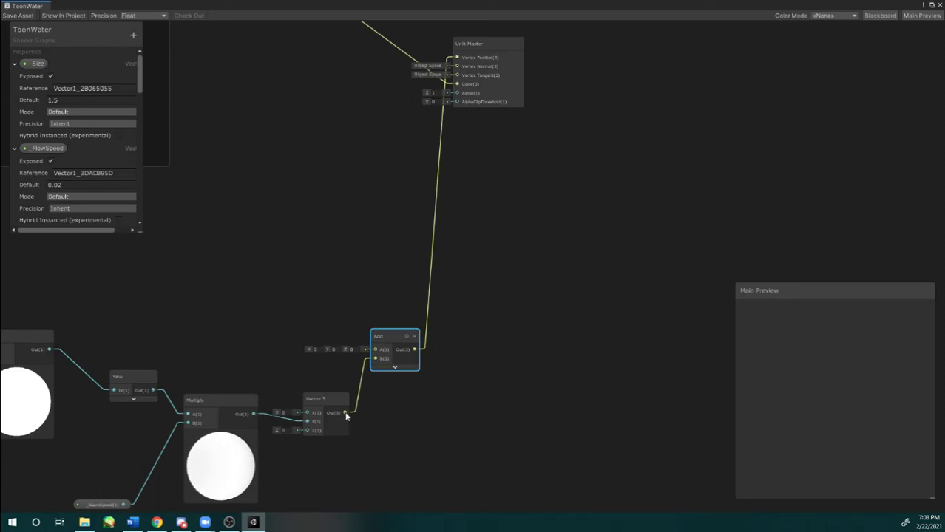
{"action": "key", "text": "Delete"}
{"action": "left_click_drag", "start_coordinate": [345, 412], "coordinate": [456, 76]}
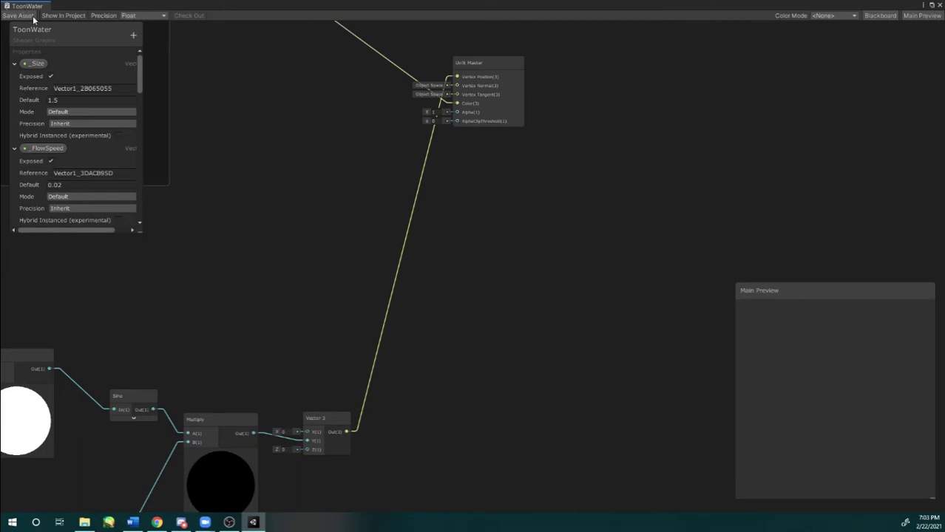
Step: Move the ToonWater graph window clear of the scene view and reapply the ToonWater material to the cube
{"action": "left_click_drag", "start_coordinate": [20, 6], "coordinate": [367, 127]}
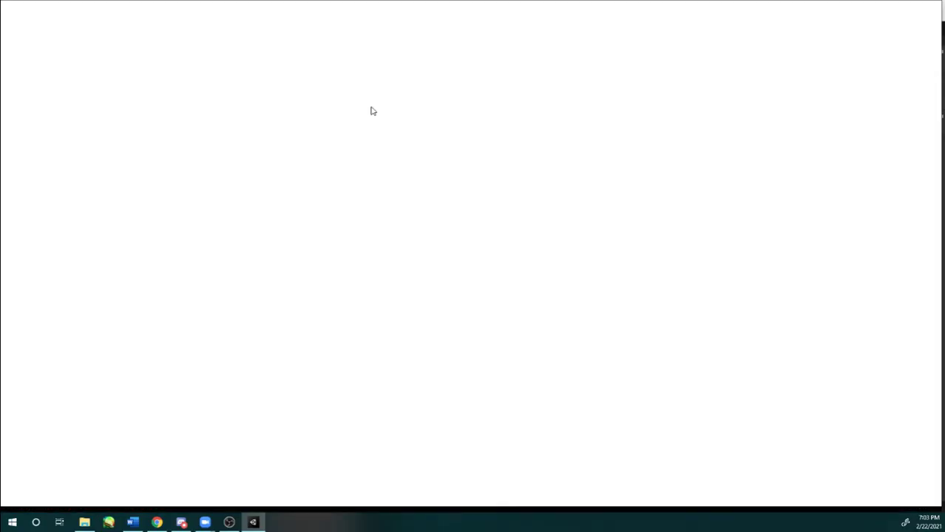
{"action": "left_click_drag", "start_coordinate": [373, 8], "coordinate": [619, 302]}
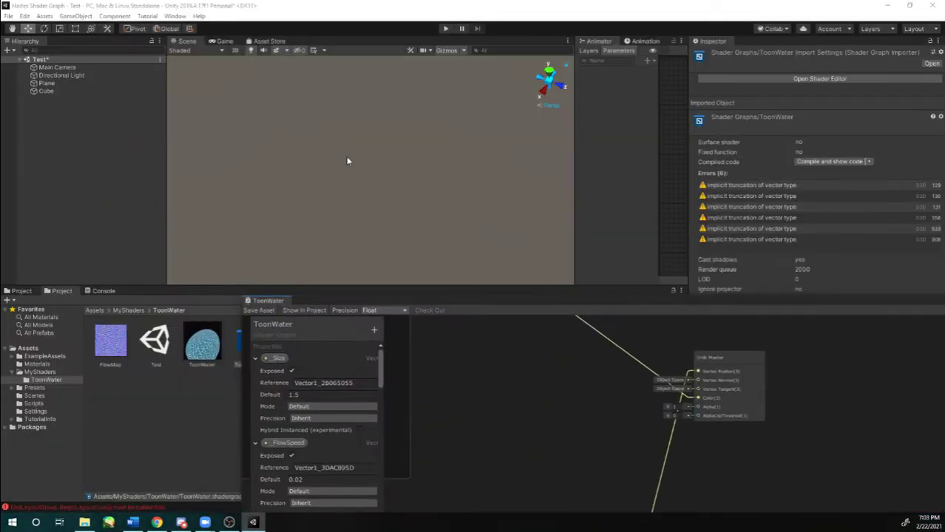
{"action": "left_click", "coordinate": [86, 92]}
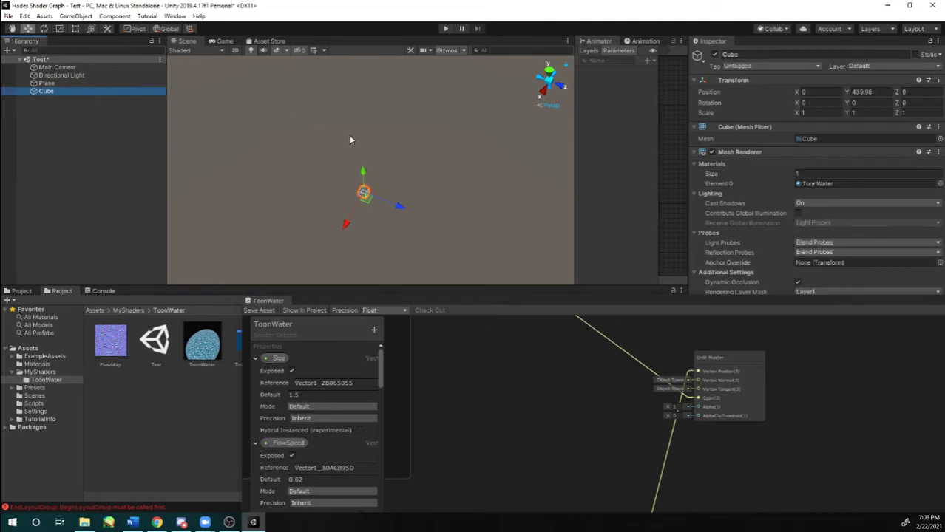
{"action": "left_click_drag", "start_coordinate": [870, 301], "coordinate": [772, 424]}
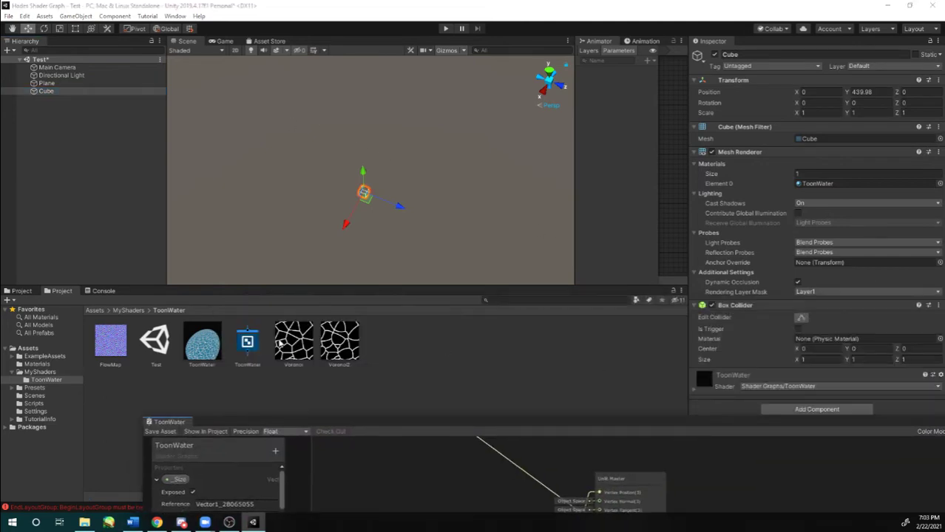
{"action": "left_click_drag", "start_coordinate": [200, 348], "coordinate": [360, 193]}
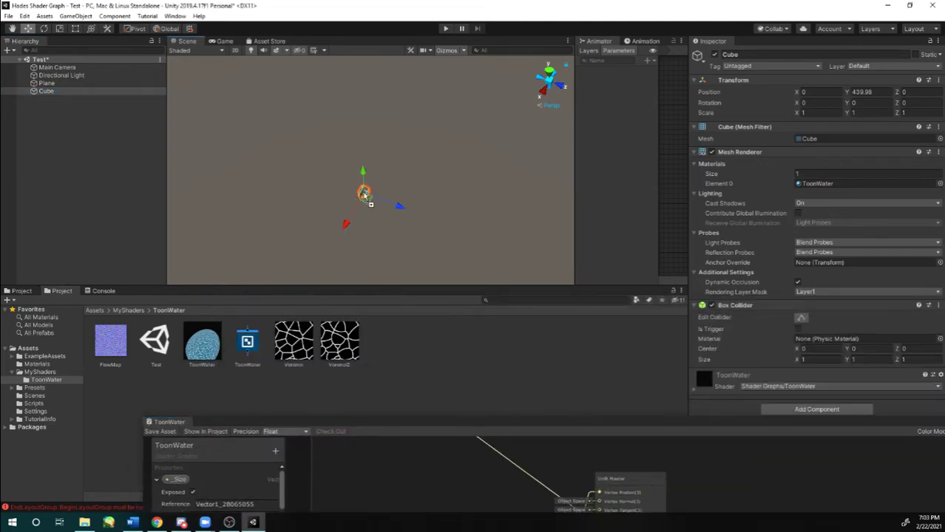
Step: Delete the cube, create a new cube and apply the ToonWater material to it
{"action": "right_click_drag", "start_coordinate": [422, 178], "coordinate": [309, 208]}
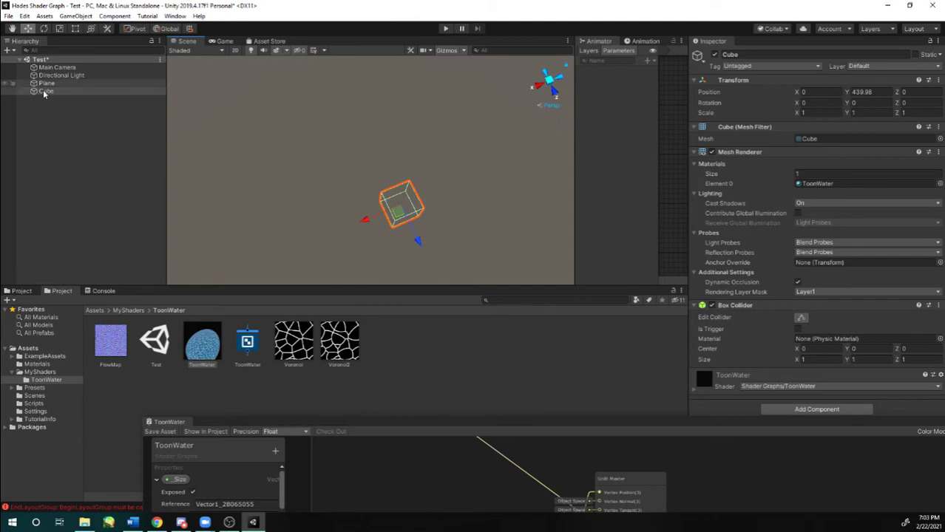
{"action": "key", "text": "Delete"}
{"action": "right_click", "coordinate": [67, 119]}
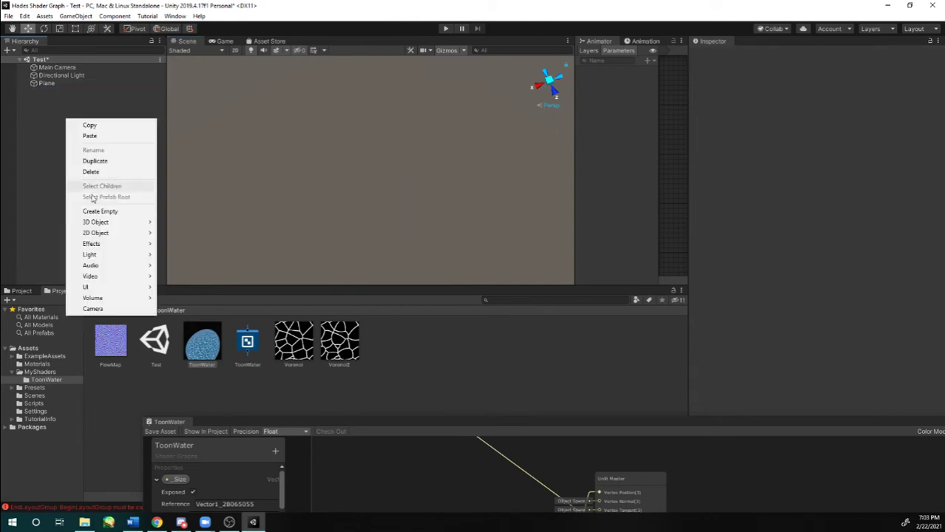
{"action": "mouse_move", "coordinate": [133, 221]}
{"action": "left_click", "coordinate": [177, 222]}
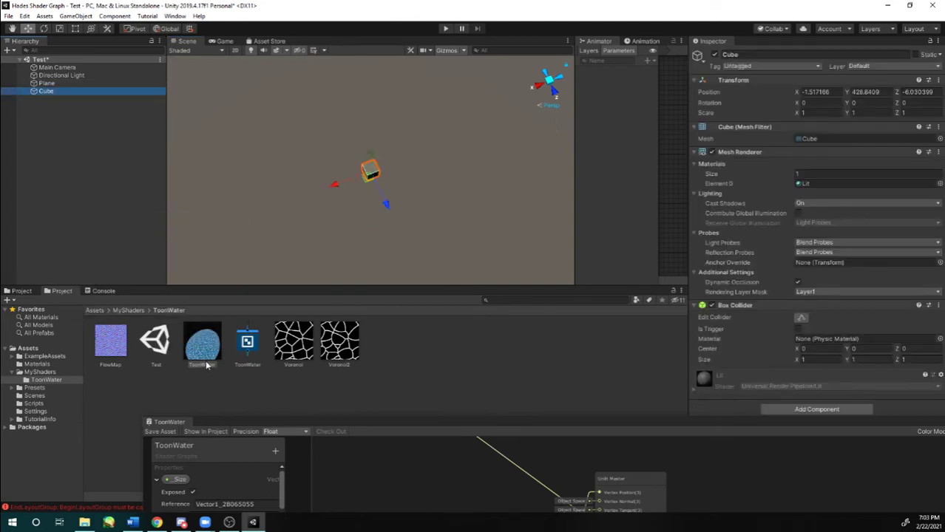
{"action": "left_click_drag", "start_coordinate": [373, 171], "coordinate": [375, 175]}
{"action": "right_click_drag", "start_coordinate": [405, 104], "coordinate": [411, 166]}
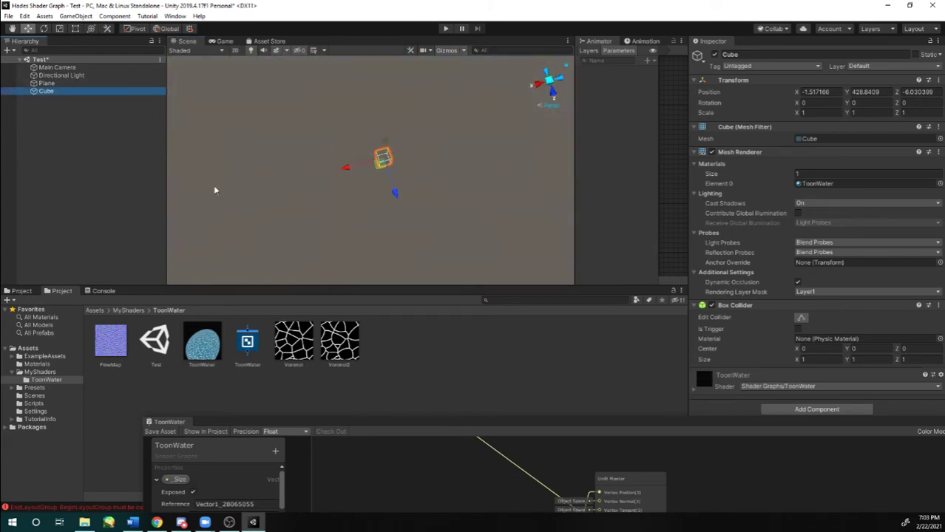
Step: Delete the new cube, create a plane with the ToonWater material and view it from several angles
{"action": "key", "text": "Delete"}
{"action": "right_click", "coordinate": [102, 229]}
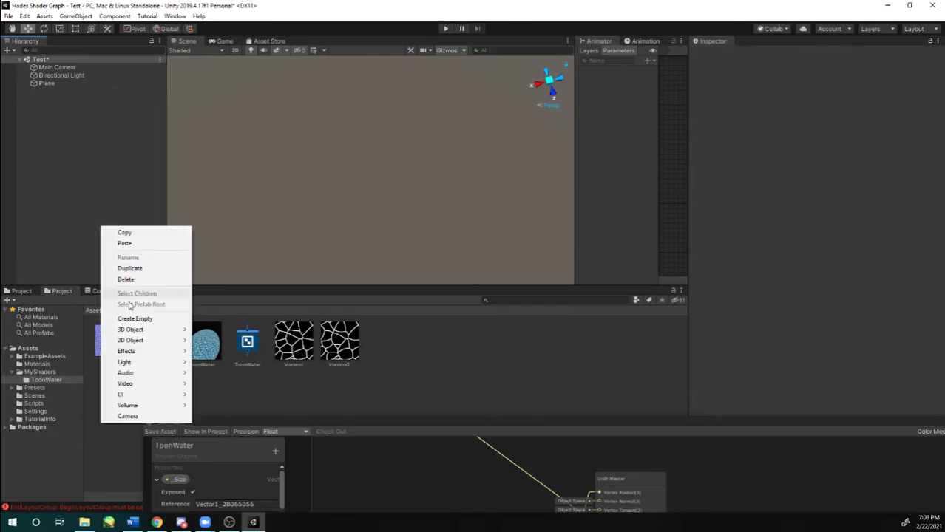
{"action": "mouse_move", "coordinate": [148, 330]}
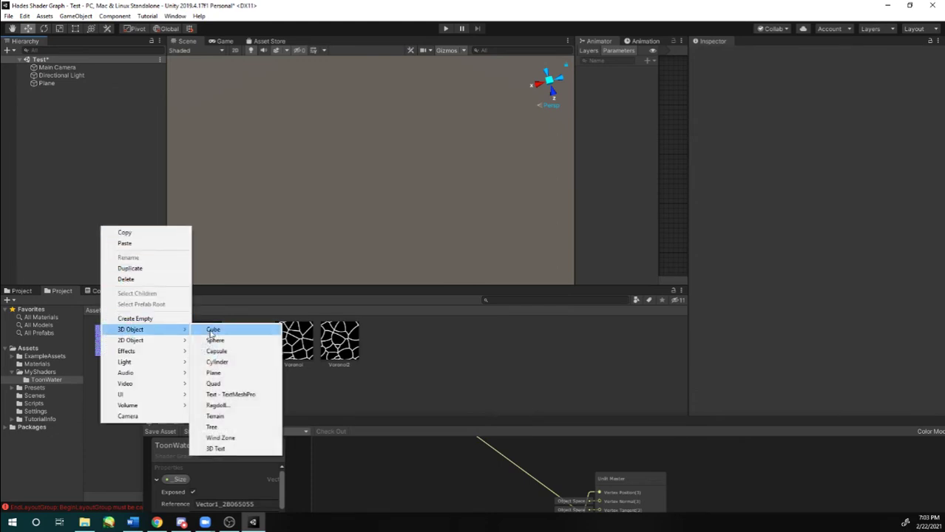
{"action": "left_click", "coordinate": [214, 372]}
{"action": "left_click_drag", "start_coordinate": [335, 208], "coordinate": [351, 191]}
{"action": "right_click_drag", "start_coordinate": [448, 94], "coordinate": [482, 73]}
{"action": "right_click_drag", "start_coordinate": [342, 148], "coordinate": [489, 93]}
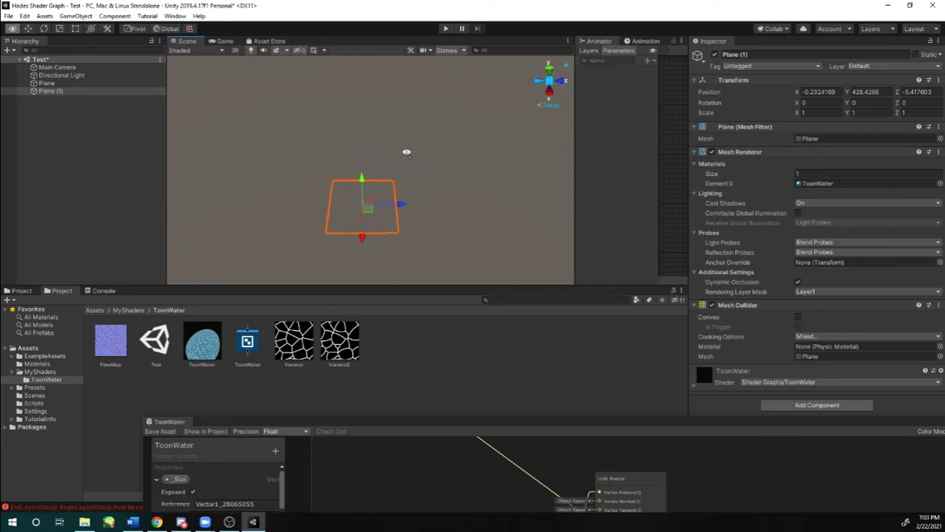
{"action": "right_click_drag", "start_coordinate": [406, 152], "coordinate": [400, 133]}
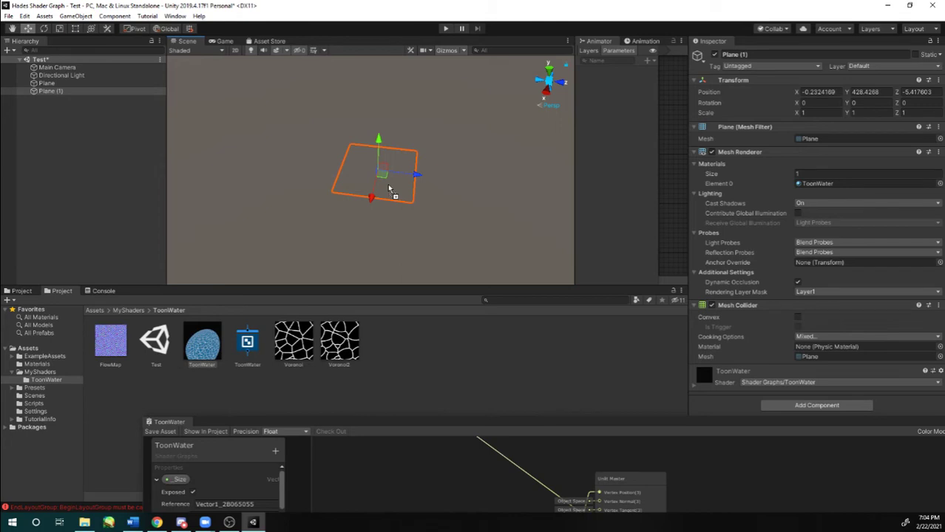
Step: Bring the ToonWater graph window back into full view and add a Position node and an Add node beside the Vector 3 node
{"action": "left_click", "coordinate": [246, 343]}
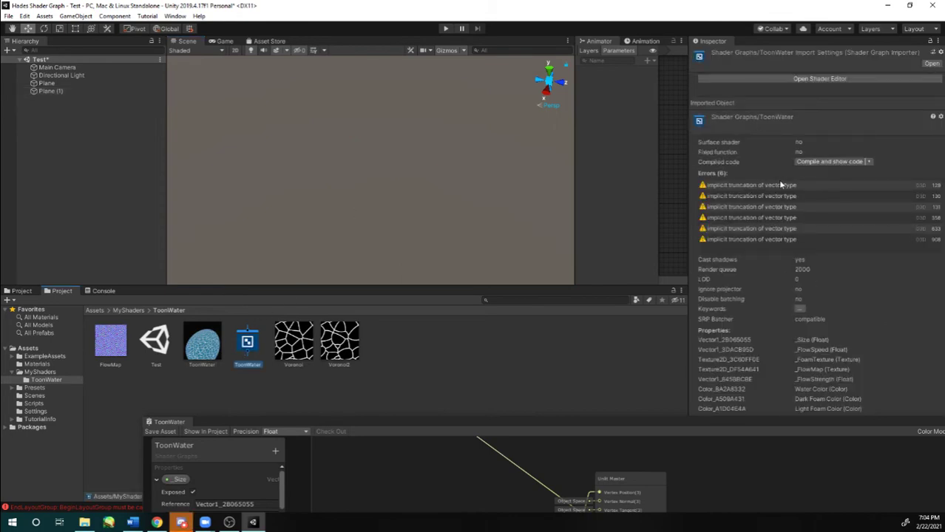
{"action": "left_click_drag", "start_coordinate": [749, 426], "coordinate": [635, 33]}
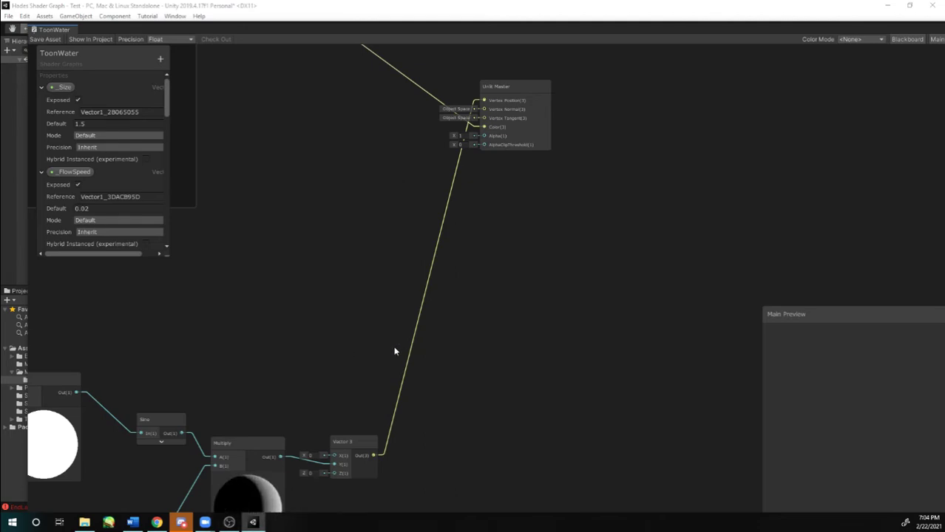
{"action": "left_click_drag", "start_coordinate": [231, 30], "coordinate": [235, 12]}
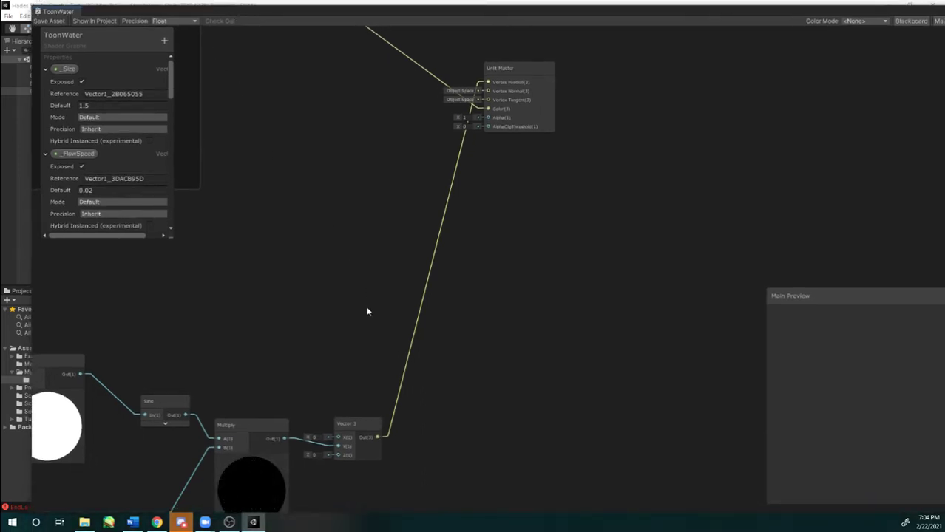
{"action": "key", "text": "space"}
{"action": "type", "text": "pos"}
{"action": "key", "text": "Return"}
{"action": "left_click_drag", "start_coordinate": [403, 338], "coordinate": [341, 261]}
{"action": "key", "text": "space"}
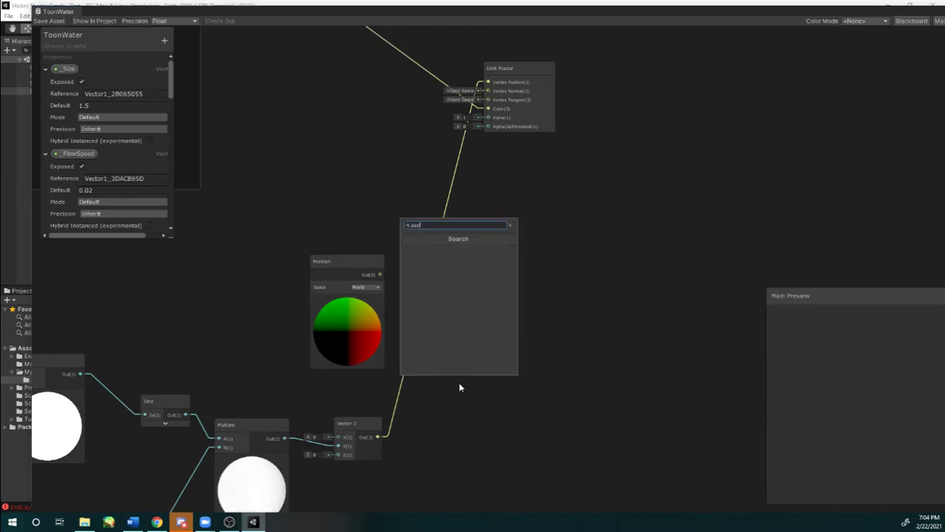
{"action": "type", "text": "add"}
{"action": "key", "text": "Return"}
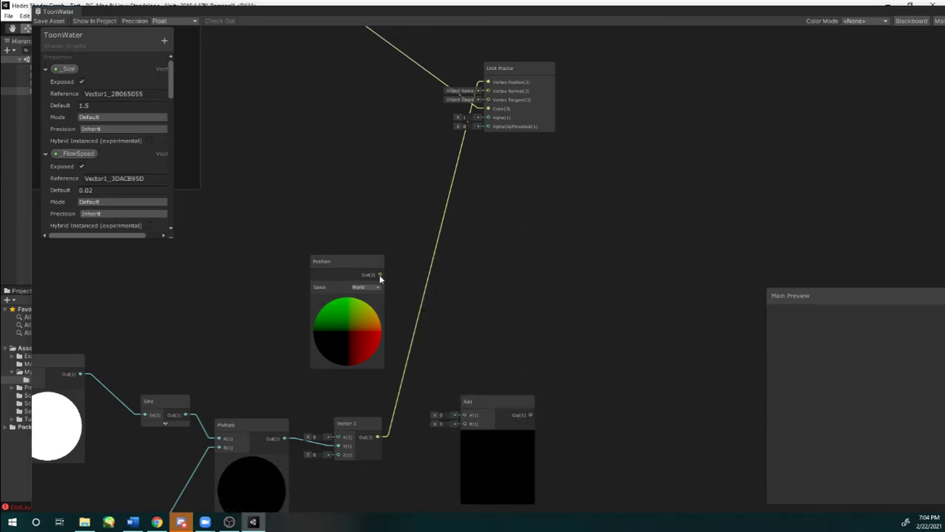
Step: Add the Position and Vector 3 outputs together, connect the sum to the Unlit Master's Vertex Position, then save and close the graph
{"action": "left_click_drag", "start_coordinate": [380, 278], "coordinate": [467, 416]}
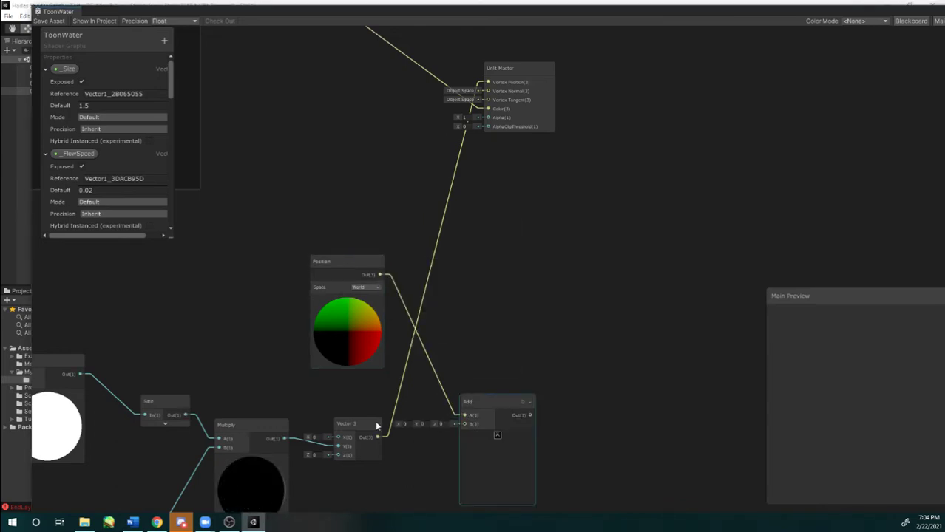
{"action": "left_click_drag", "start_coordinate": [380, 437], "coordinate": [488, 90]}
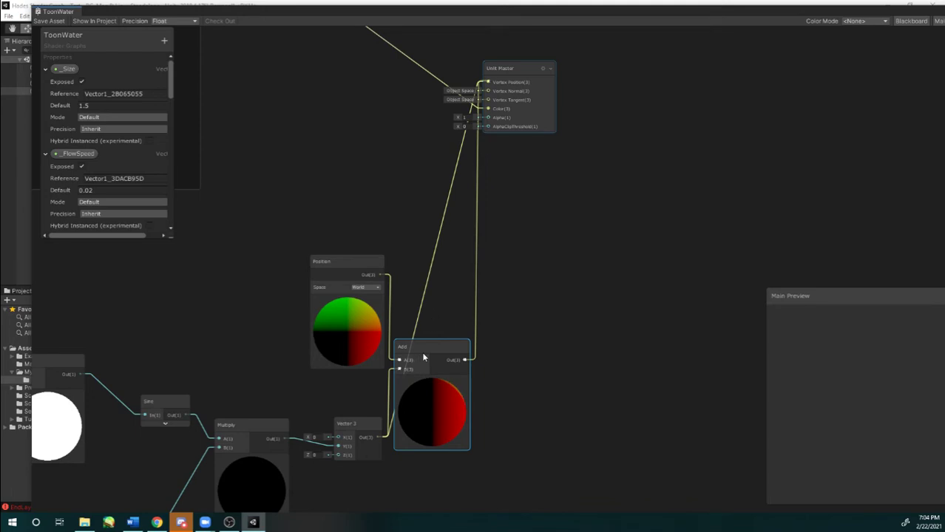
{"action": "left_click_drag", "start_coordinate": [425, 343], "coordinate": [420, 316]}
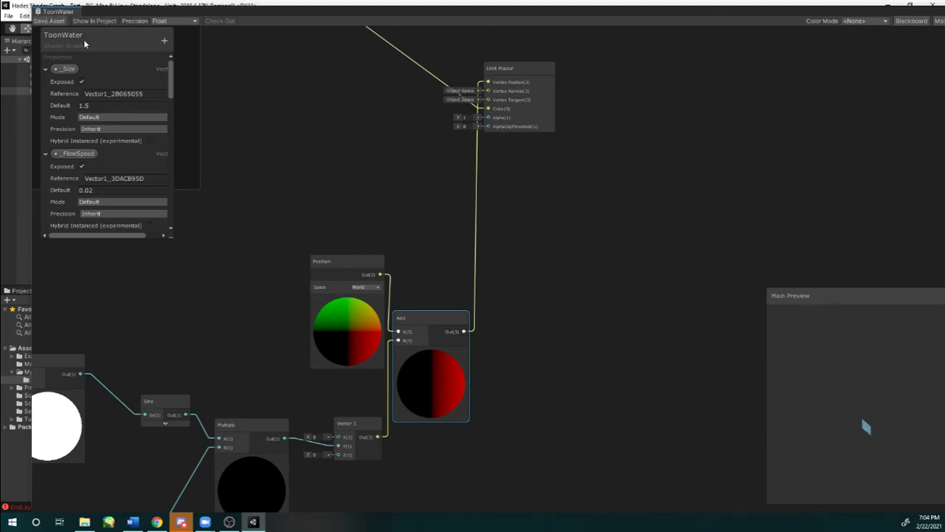
{"action": "left_click_drag", "start_coordinate": [887, 10], "coordinate": [695, 97]}
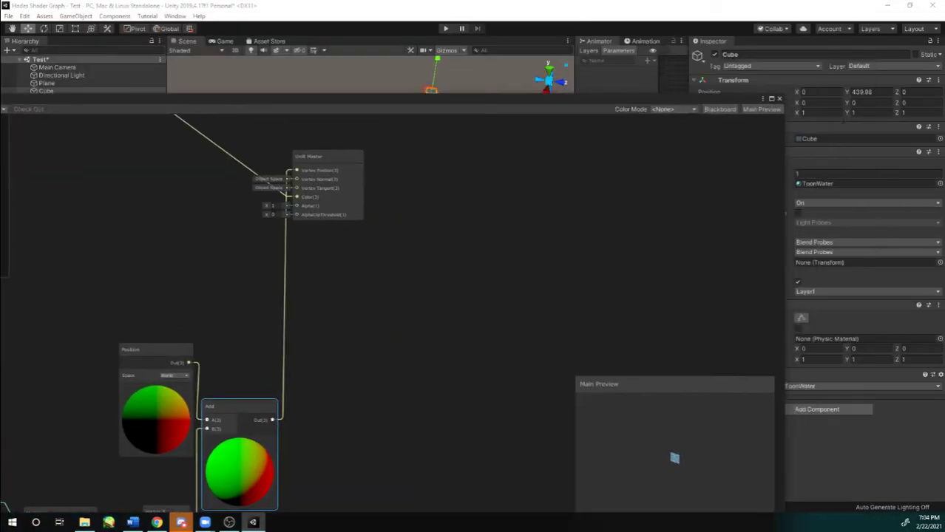
{"action": "left_click", "coordinate": [779, 98]}
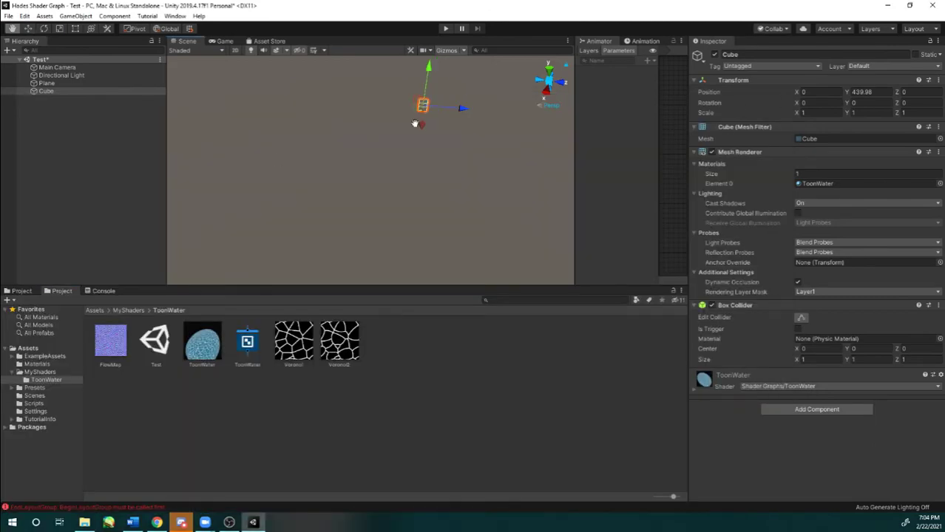
Step: Create a second plane at the large water plane and raise it to a Y position of about 225.5
{"action": "middle_click_drag", "start_coordinate": [410, 138], "coordinate": [322, 207]}
{"action": "scroll", "coordinate": [322, 208], "scroll_direction": "up", "scroll_amount": 3}
{"action": "scroll", "coordinate": [320, 209], "scroll_direction": "down", "scroll_amount": 3}
{"action": "double_click", "coordinate": [57, 82]}
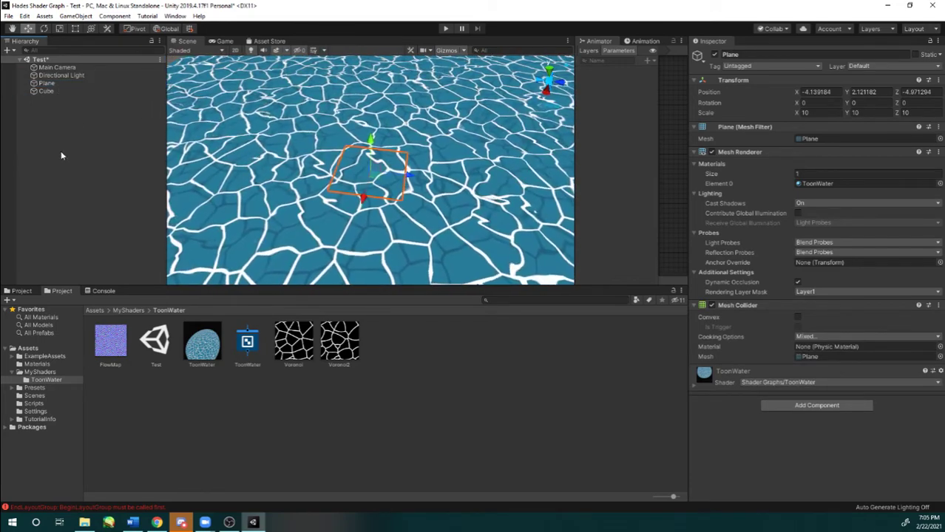
{"action": "right_click", "coordinate": [60, 150]}
{"action": "mouse_move", "coordinate": [93, 255]}
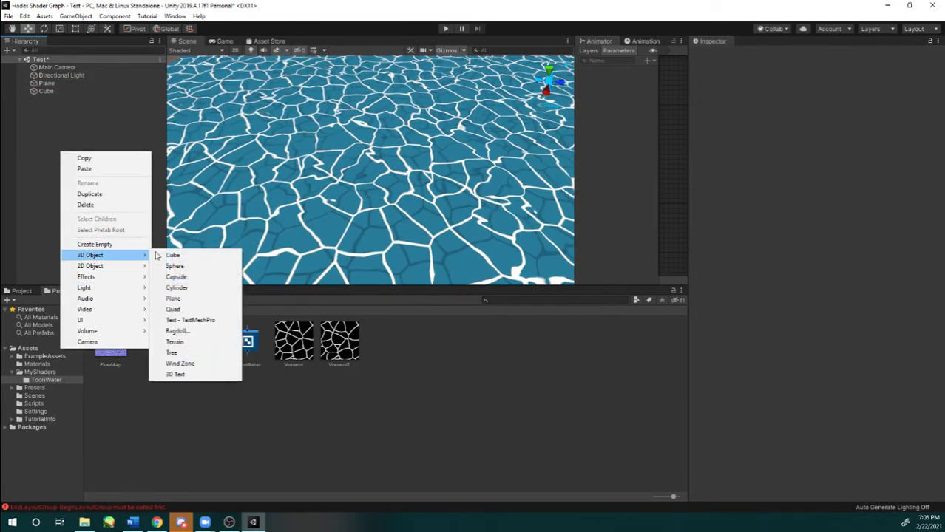
{"action": "left_click", "coordinate": [183, 300]}
{"action": "left_click_drag", "start_coordinate": [371, 142], "coordinate": [379, 6]}
{"action": "right_click_drag", "start_coordinate": [375, 185], "coordinate": [395, 18]}
{"action": "key", "text": "f"}
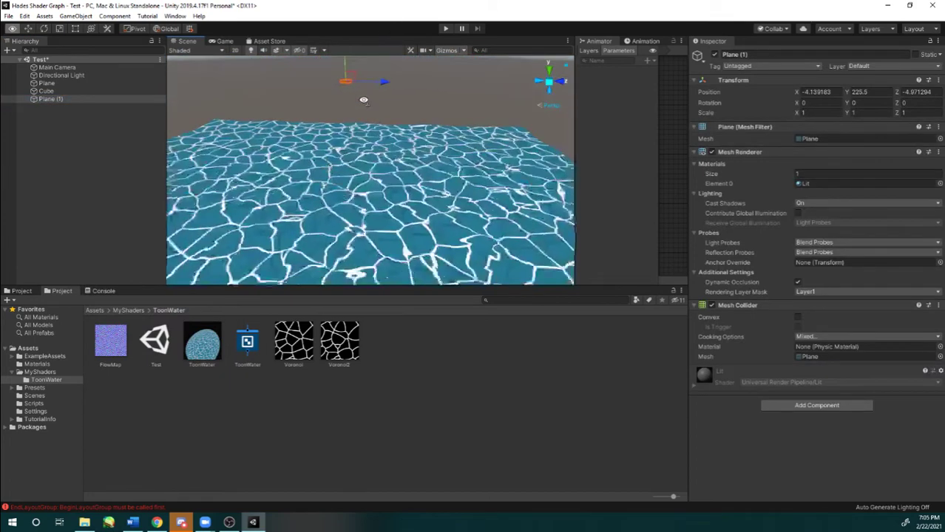
Step: Move the new plane away from the water to about X 247, Y 259, Z 60 and apply the ToonWater material to it
{"action": "left_click_drag", "start_coordinate": [366, 95], "coordinate": [454, 113]}
{"action": "left_click_drag", "start_coordinate": [463, 107], "coordinate": [547, 158]}
{"action": "right_click_drag", "start_coordinate": [414, 184], "coordinate": [615, 196]}
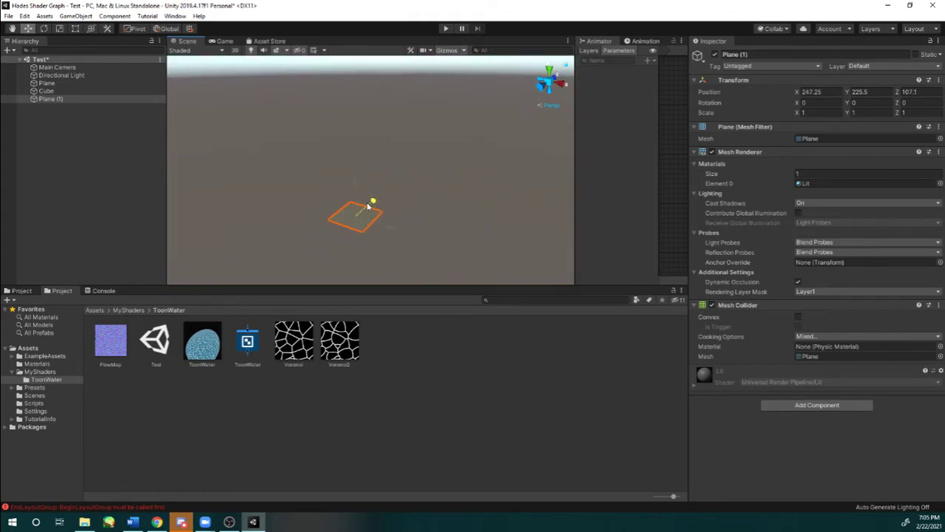
{"action": "left_click_drag", "start_coordinate": [201, 342], "coordinate": [364, 71]}
{"action": "right_click_drag", "start_coordinate": [367, 148], "coordinate": [777, 181]}
{"action": "key", "text": "s"}
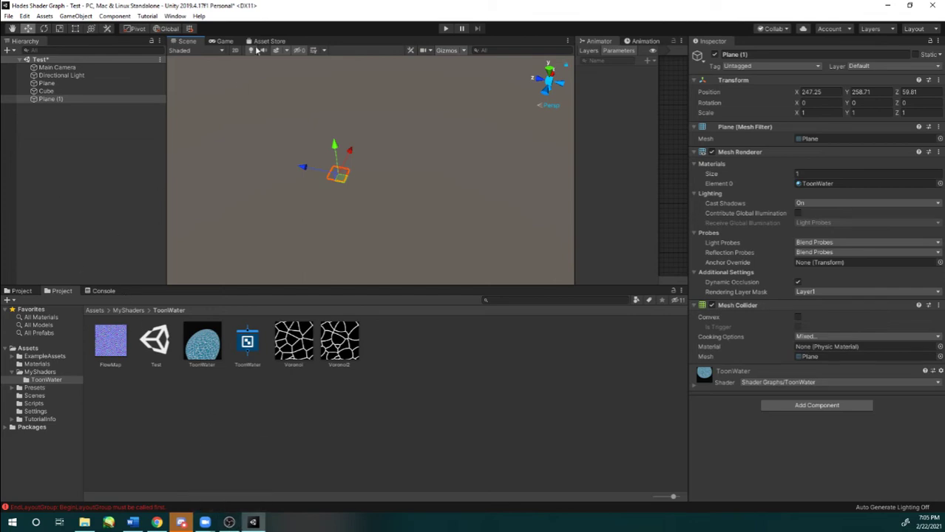
Step: Open the ToonWater shader graph and undock it into a separate maximized window
{"action": "left_click", "coordinate": [248, 344]}
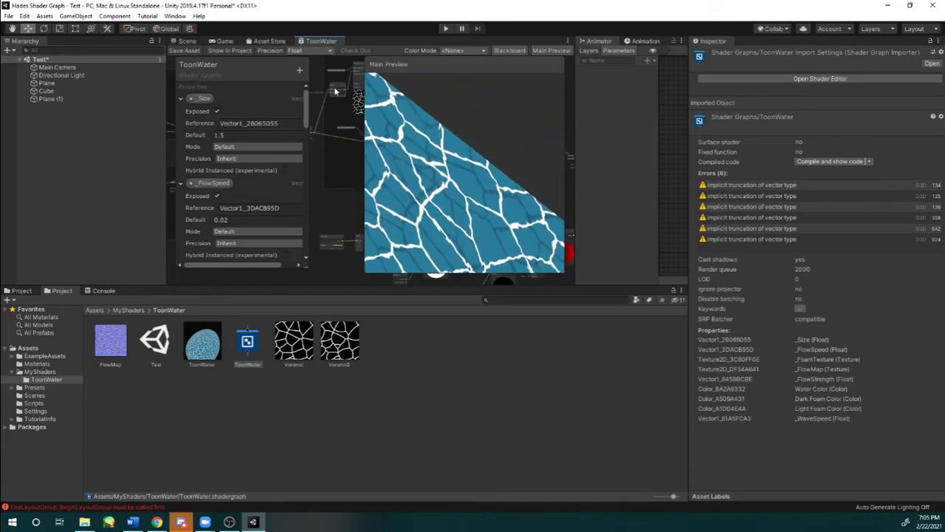
{"action": "left_click_drag", "start_coordinate": [332, 40], "coordinate": [355, 5]}
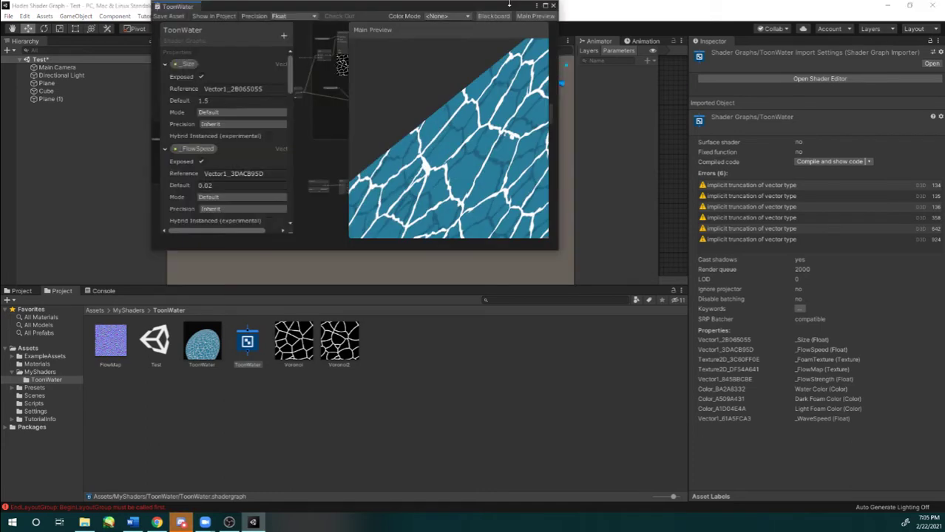
{"action": "left_click", "coordinate": [546, 6]}
Step: Enable Two Sided in the Unlit Master's settings, then save the shader graph and close its window
{"action": "scroll", "coordinate": [479, 161], "scroll_direction": "up", "scroll_amount": 2}
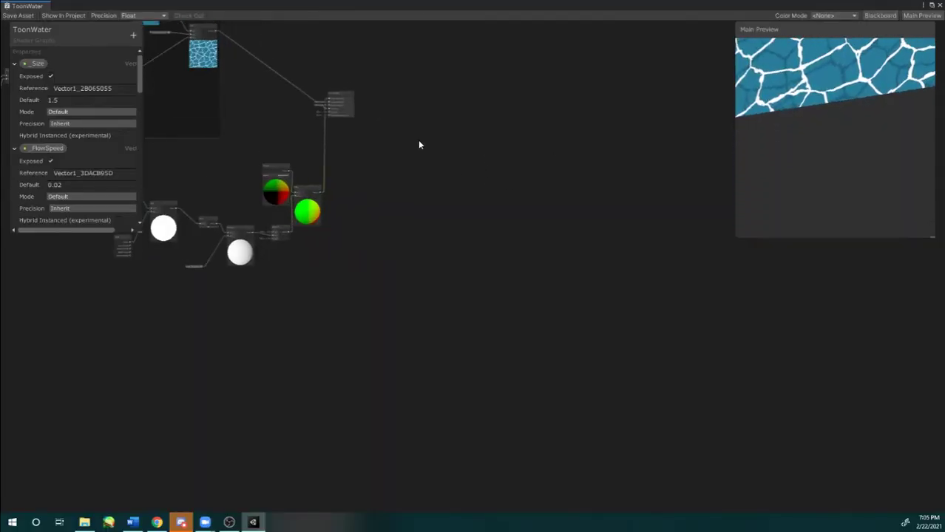
{"action": "middle_click_drag", "start_coordinate": [384, 88], "coordinate": [542, 309]}
{"action": "scroll", "coordinate": [517, 316], "scroll_direction": "up", "scroll_amount": 7}
{"action": "scroll", "coordinate": [492, 302], "scroll_direction": "up", "scroll_amount": 1}
{"action": "middle_click_drag", "start_coordinate": [492, 338], "coordinate": [474, 279]}
{"action": "scroll", "coordinate": [474, 279], "scroll_direction": "up", "scroll_amount": 1}
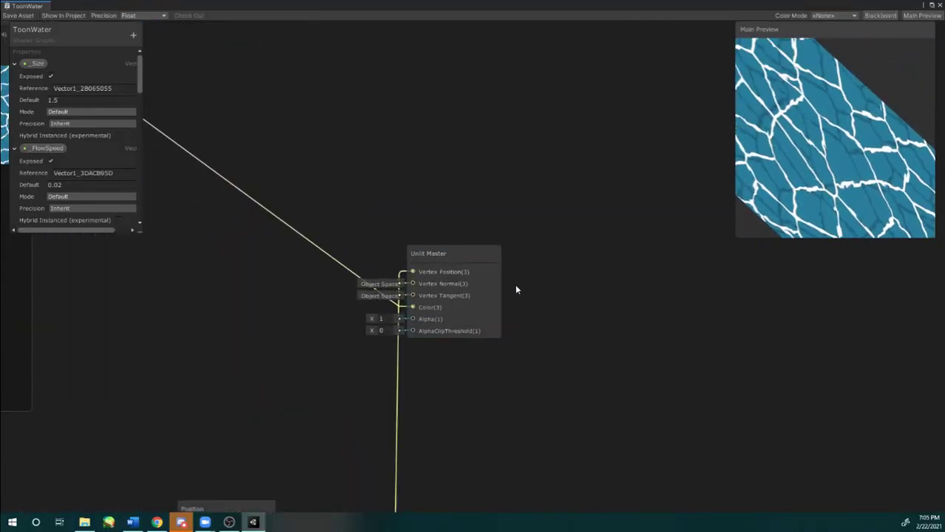
{"action": "left_click", "coordinate": [495, 255]}
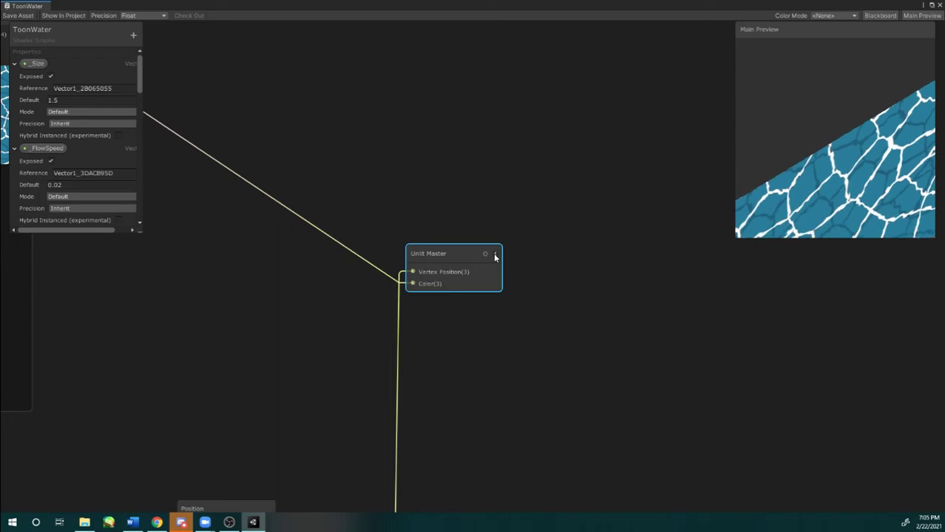
{"action": "left_click", "coordinate": [494, 255]}
{"action": "left_click", "coordinate": [485, 255]}
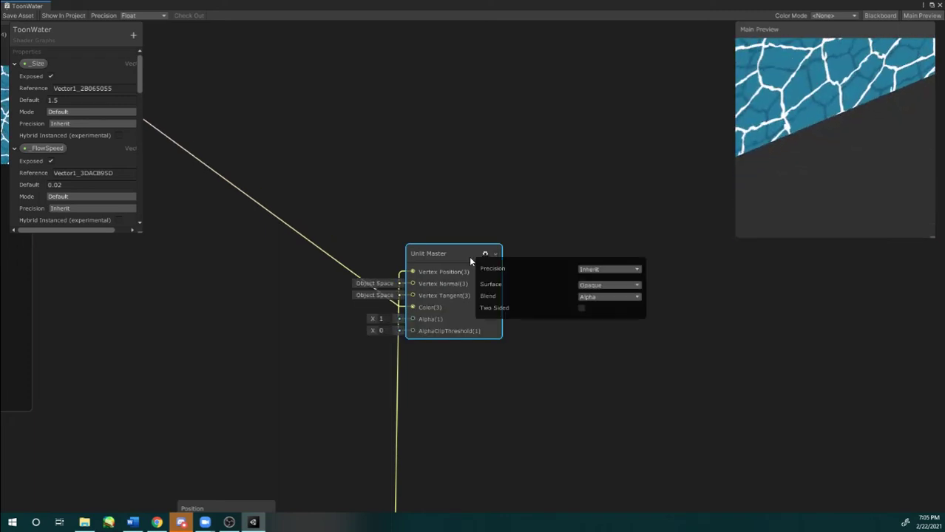
{"action": "left_click", "coordinate": [581, 309]}
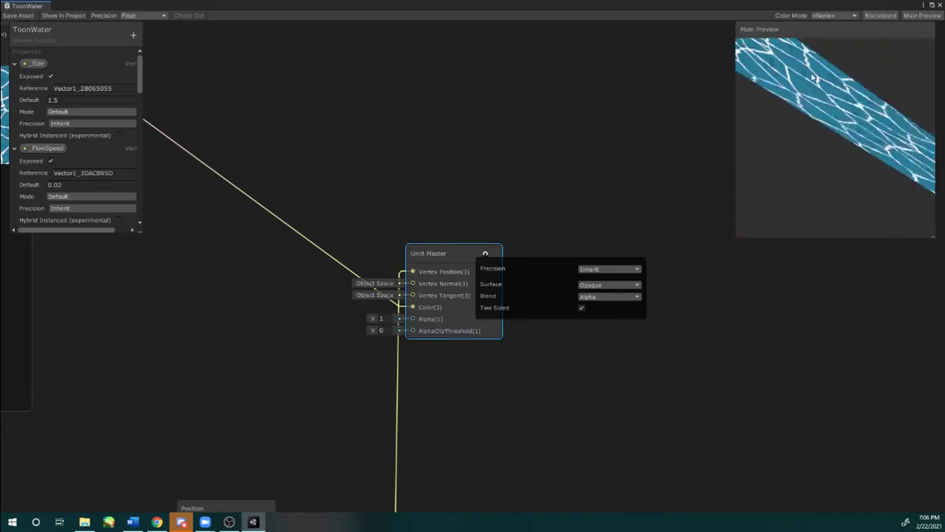
{"action": "left_click", "coordinate": [22, 15]}
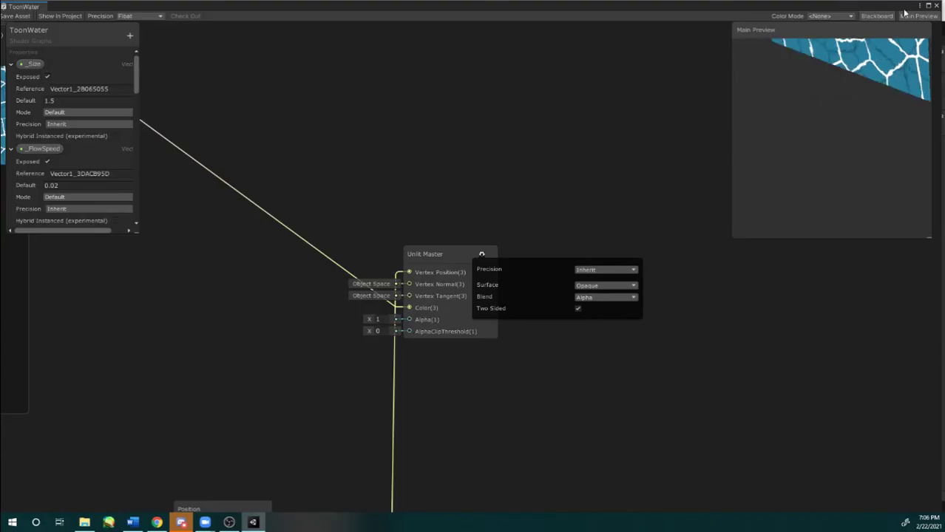
{"action": "left_click", "coordinate": [935, 5]}
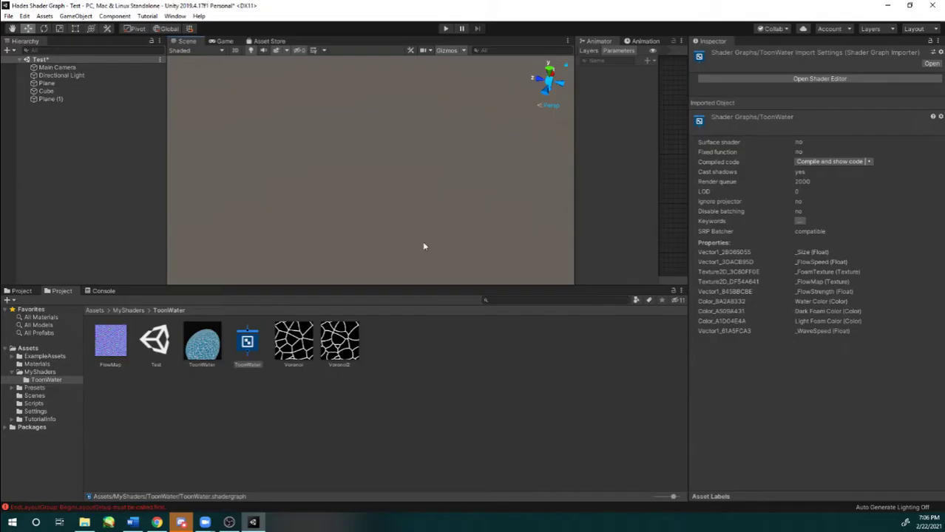
Step: Inspect the second plane and the large water plane in the scene, and check the scene camera settings
{"action": "double_click", "coordinate": [52, 99]}
{"action": "right_click_drag", "start_coordinate": [381, 129], "coordinate": [642, 87]}
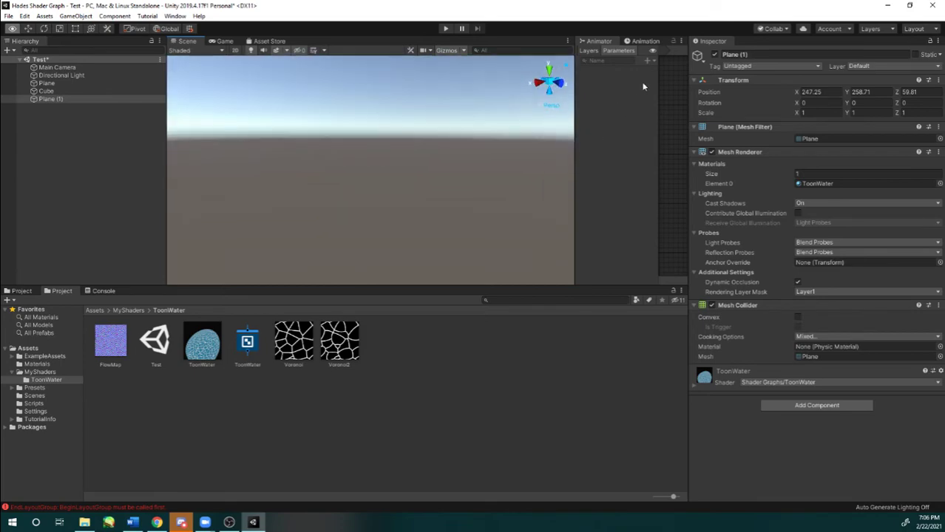
{"action": "double_click", "coordinate": [61, 82]}
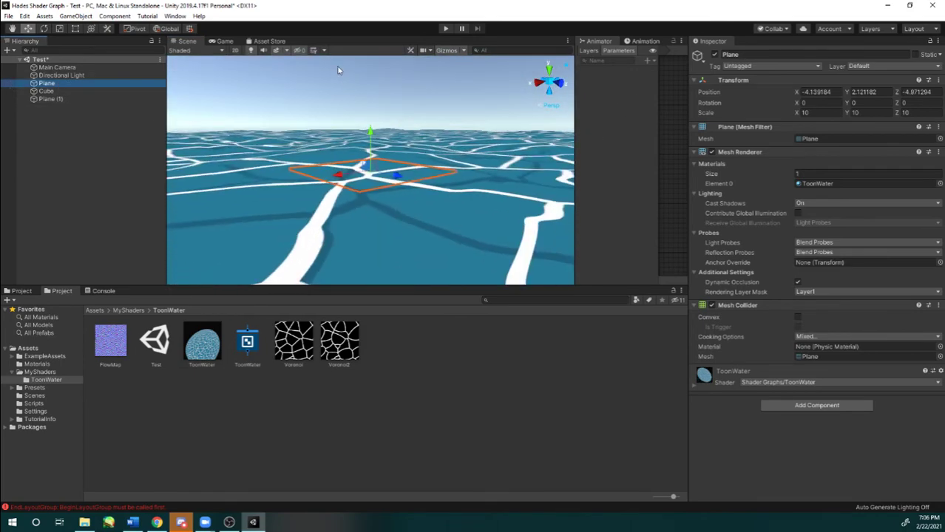
{"action": "right_click_drag", "start_coordinate": [350, 71], "coordinate": [333, 135]}
{"action": "left_click", "coordinate": [423, 50]}
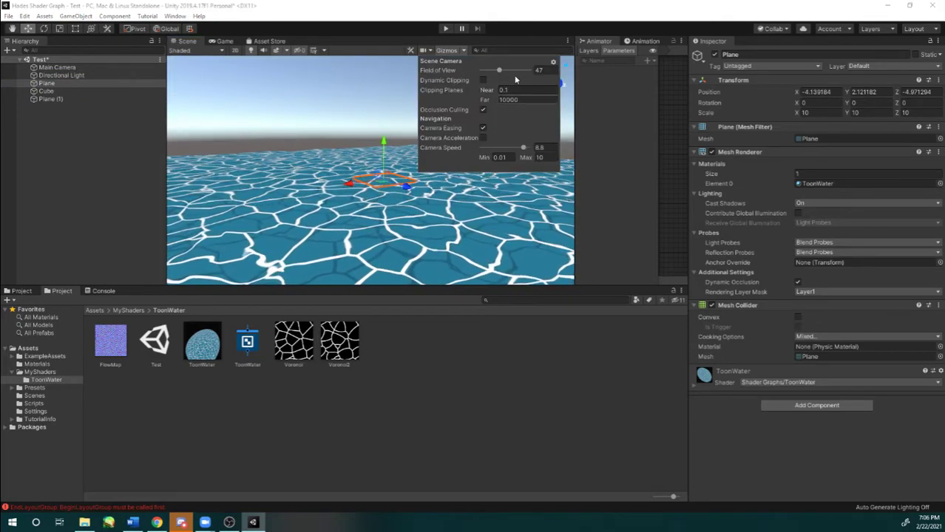
{"action": "left_click", "coordinate": [391, 22]}
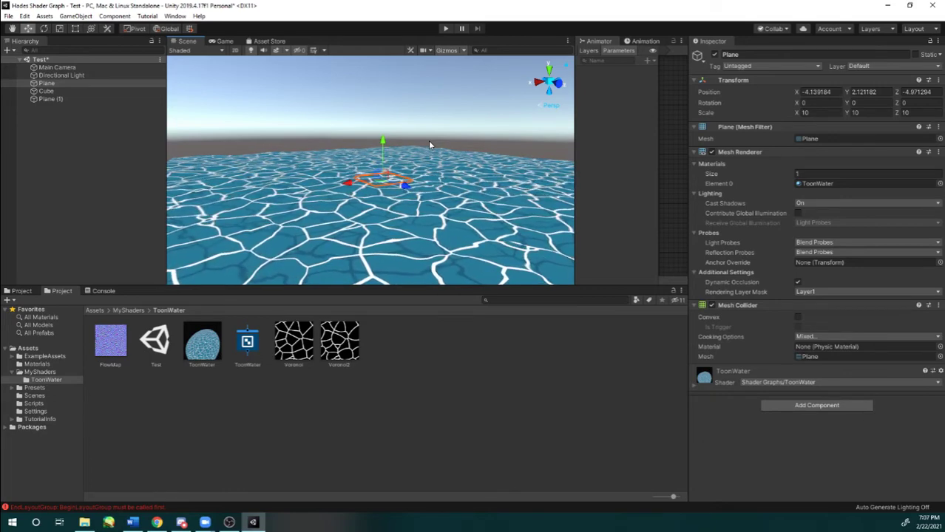
Step: Switch to Chrome, close the stylised water and EGaDS Classrooms tabs, review the Hades Lava slide, and return to Unity
{"action": "left_click", "coordinate": [157, 523]}
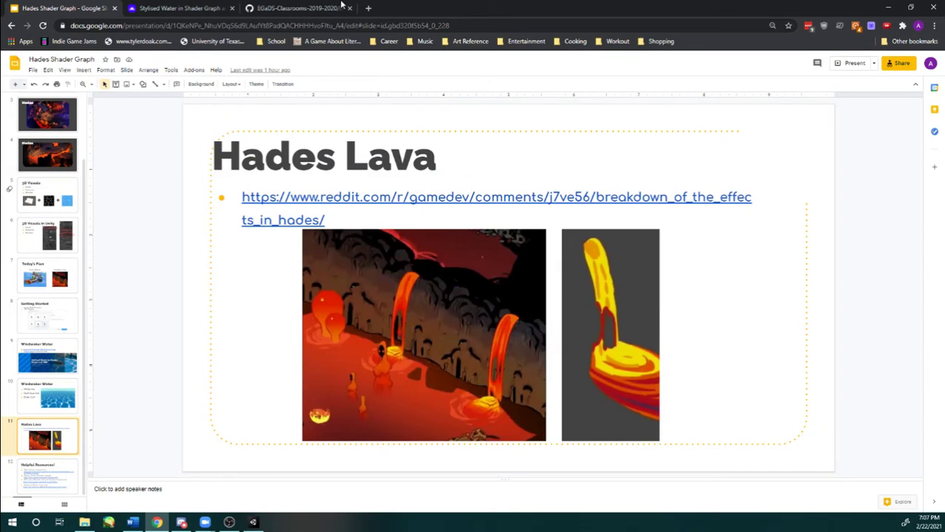
{"action": "middle_click", "coordinate": [261, 10]}
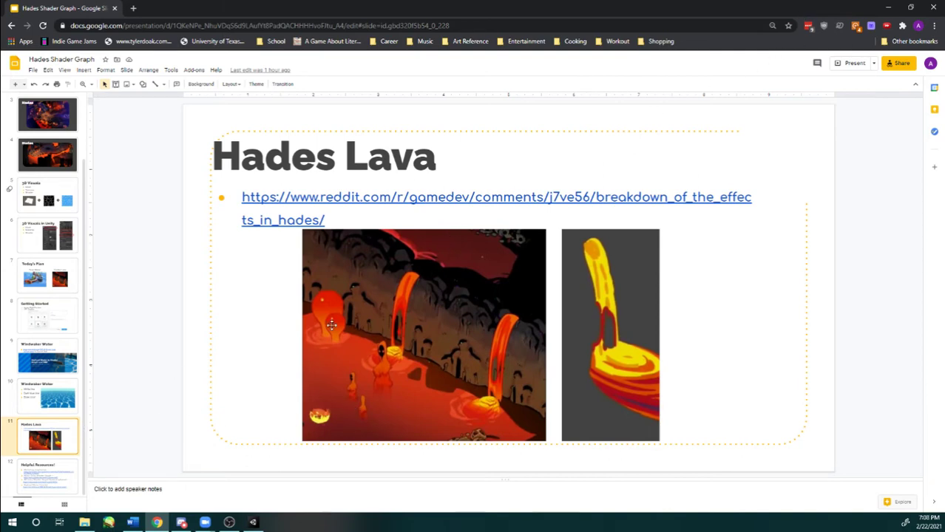
{"action": "left_click", "coordinate": [890, 8]}
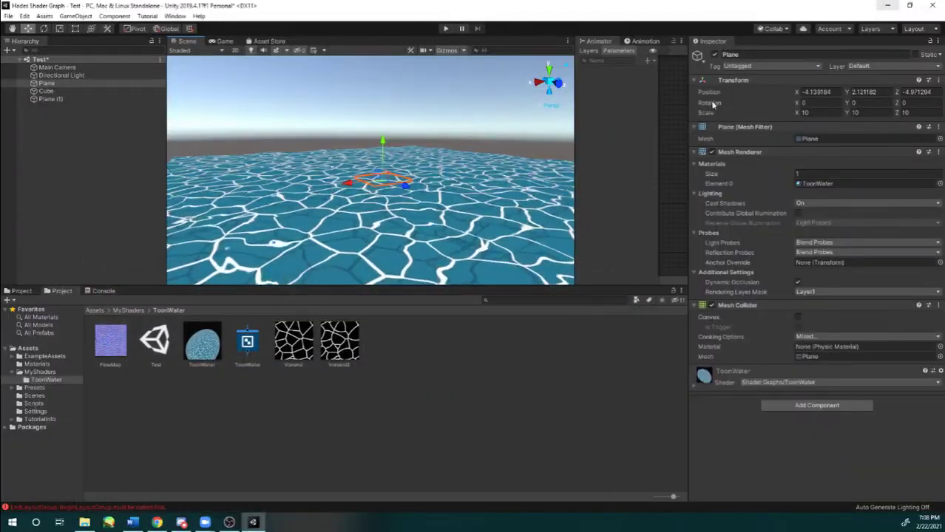
{"action": "left_click", "coordinate": [157, 522]}
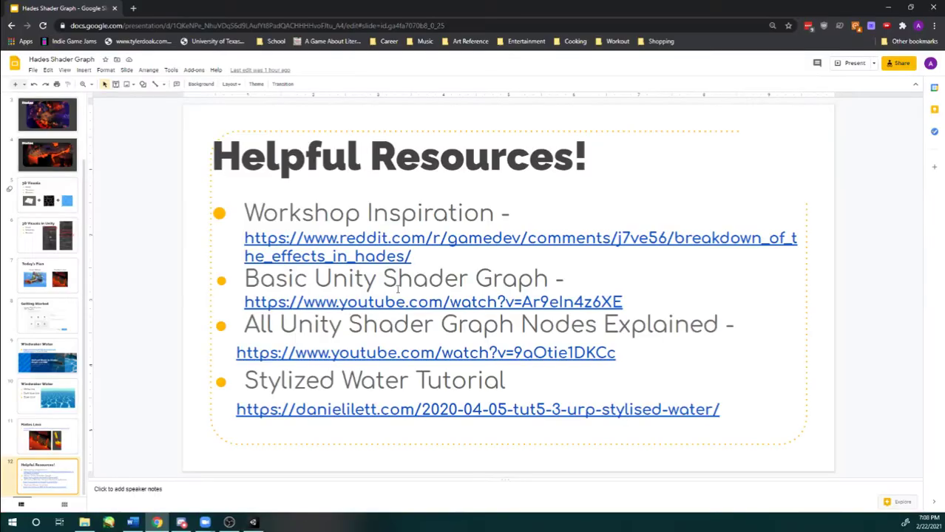
{"action": "key", "text": "Up"}
{"action": "left_click", "coordinate": [890, 7]}
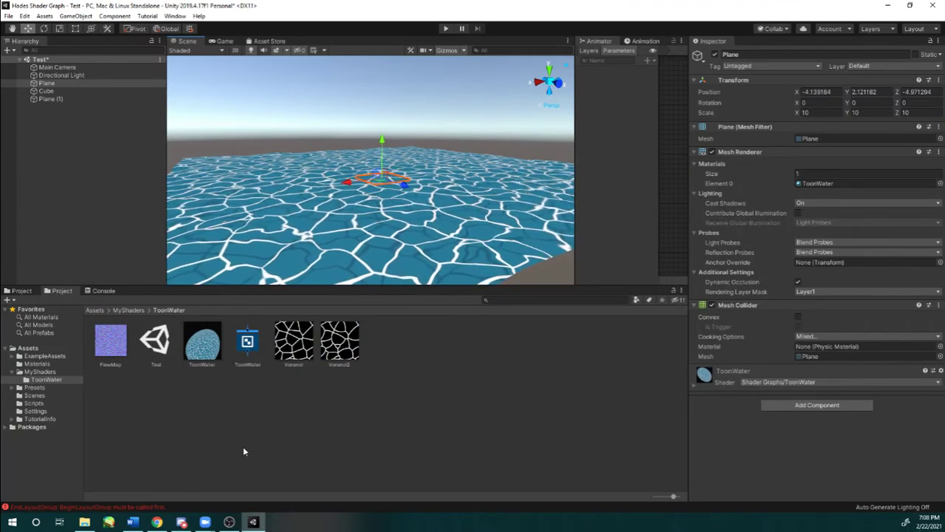
Step: Raise the ToonWater material's _WaveSpeed to 24.51 and view the water plane's waves from several angles
{"action": "left_click", "coordinate": [202, 341]}
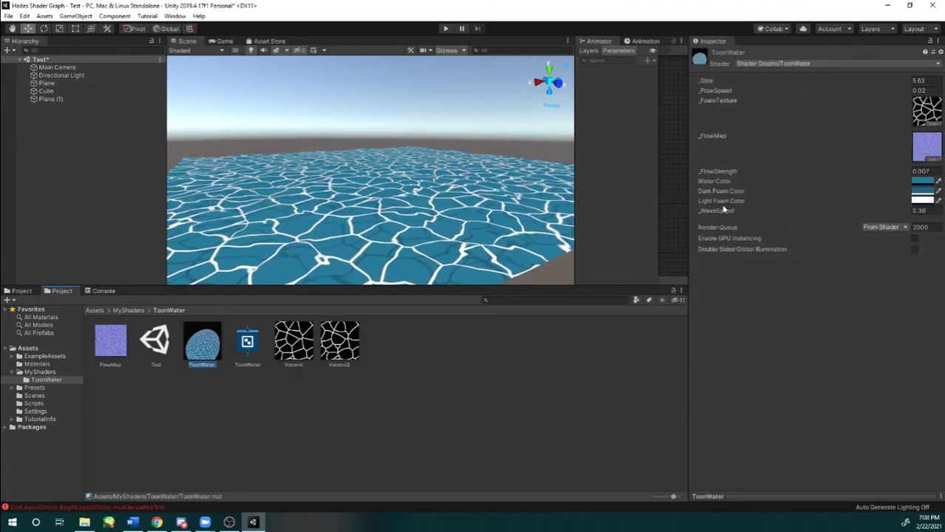
{"action": "left_click_drag", "start_coordinate": [721, 209], "coordinate": [184, 226]}
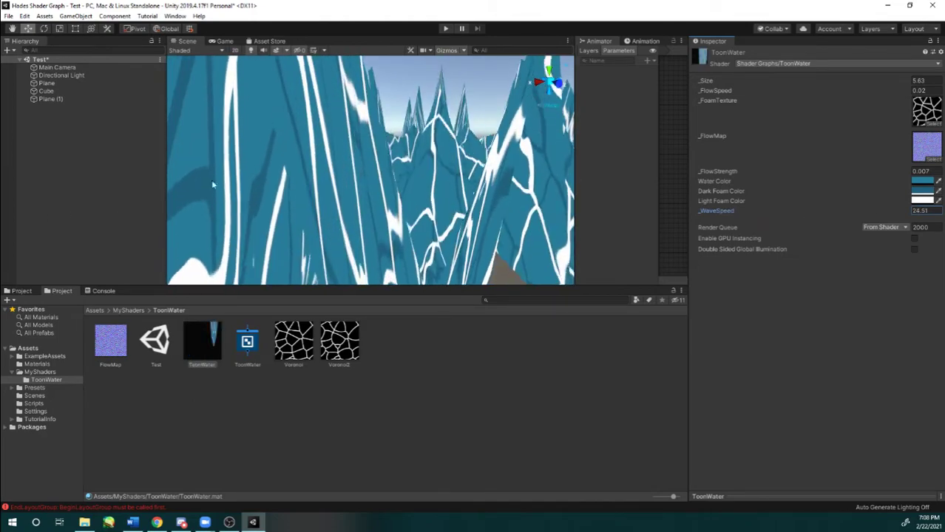
{"action": "right_click_drag", "start_coordinate": [331, 184], "coordinate": [117, 197]}
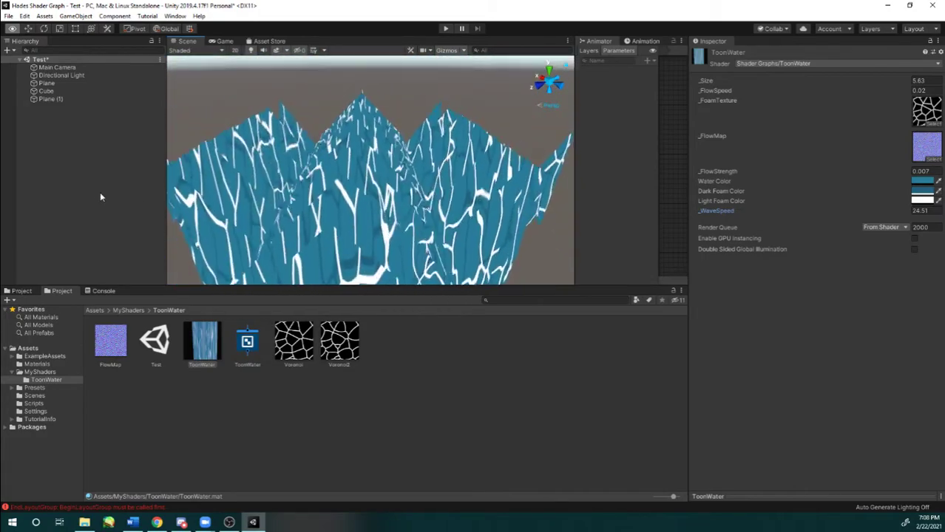
{"action": "left_click_drag", "start_coordinate": [117, 205], "coordinate": [305, 223], "text": "alt"}
{"action": "right_click_drag", "start_coordinate": [306, 223], "coordinate": [122, 212]}
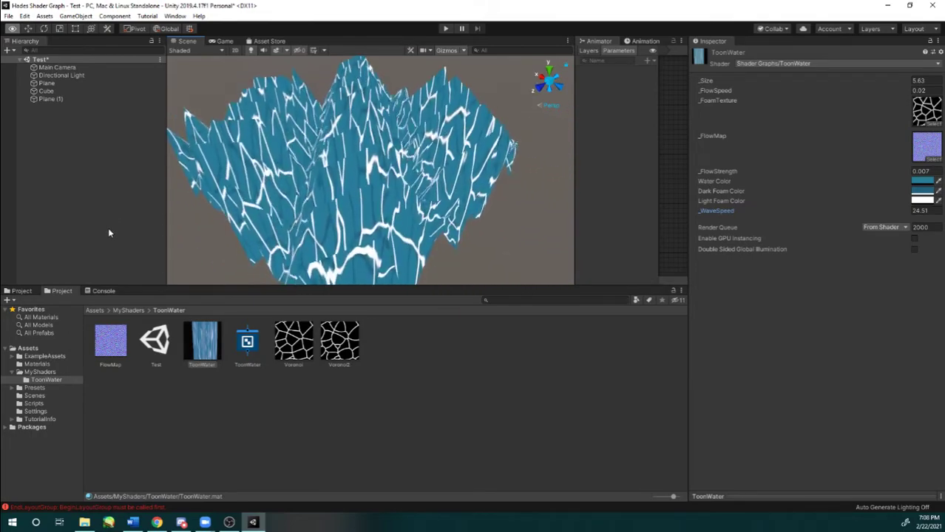
{"action": "key", "text": "w"}
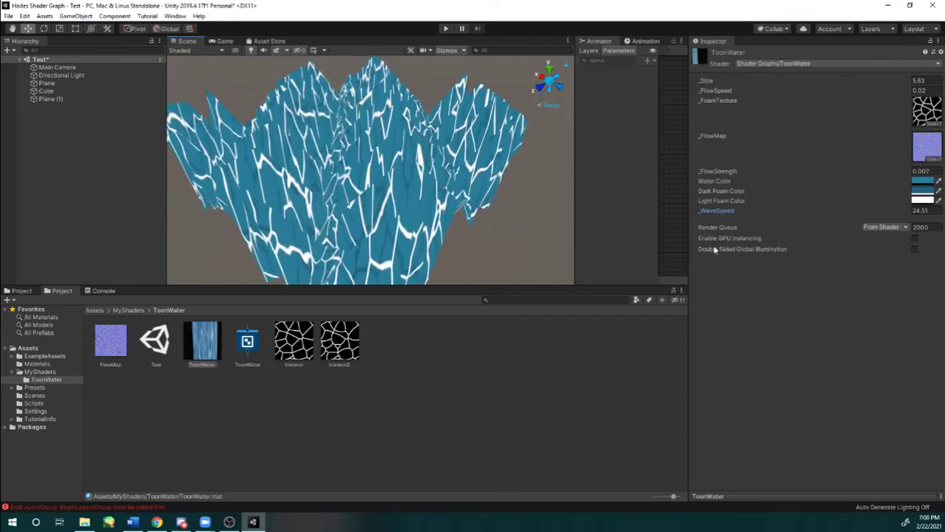
Step: Set the ToonWater material's _WaveSpeed to 1.99 and its _FlowSpeed to -0.2
{"action": "mouse_move", "coordinate": [737, 210]}
{"action": "left_mouse_down"}
{"action": "mouse_move", "coordinate": [723, 211]}
{"action": "mouse_move", "coordinate": [734, 216]}
{"action": "left_mouse_up"}
{"action": "left_click_drag", "start_coordinate": [201, 211], "coordinate": [426, 165]}
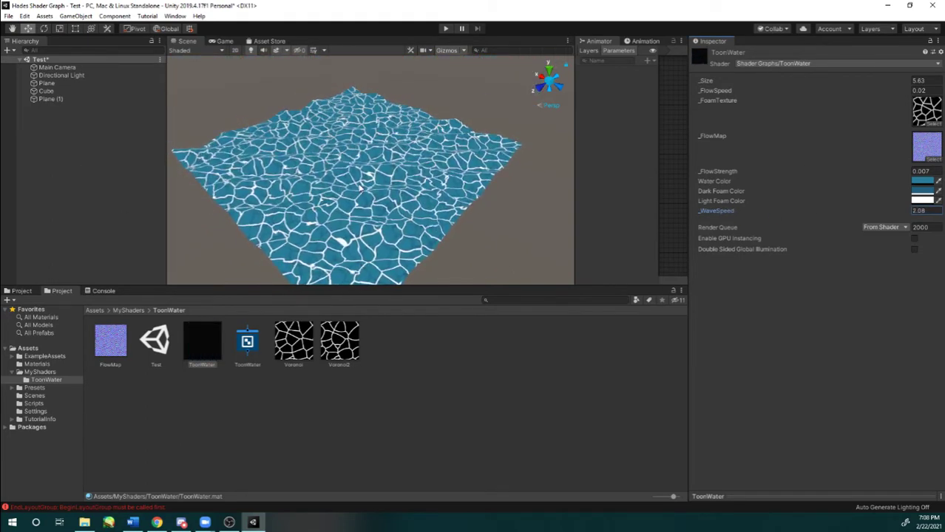
{"action": "left_click_drag", "start_coordinate": [351, 190], "coordinate": [381, 201]}
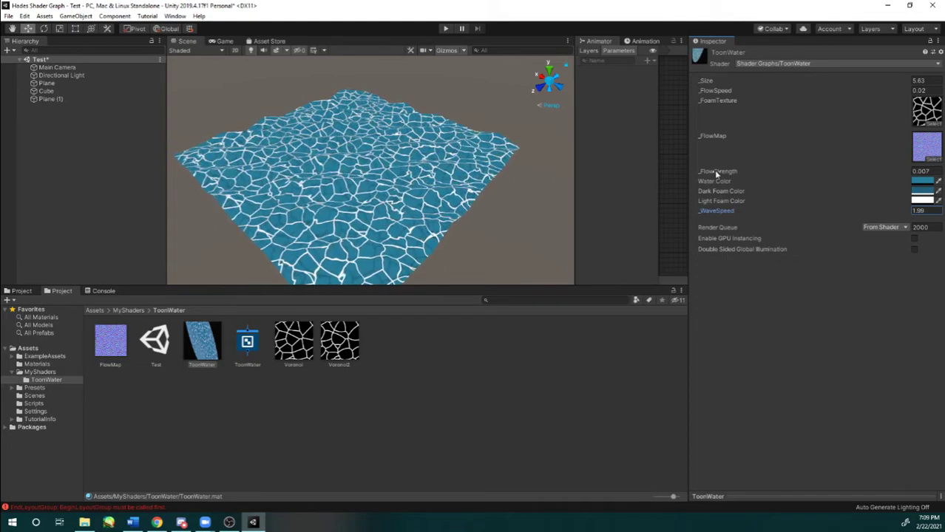
{"action": "left_click_drag", "start_coordinate": [719, 96], "coordinate": [732, 93]}
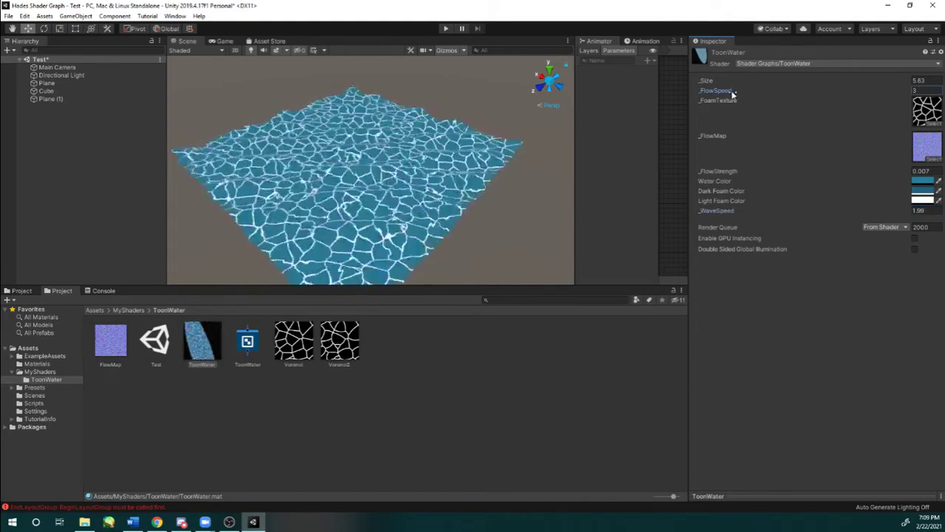
{"action": "left_click_drag", "start_coordinate": [731, 94], "coordinate": [721, 96]}
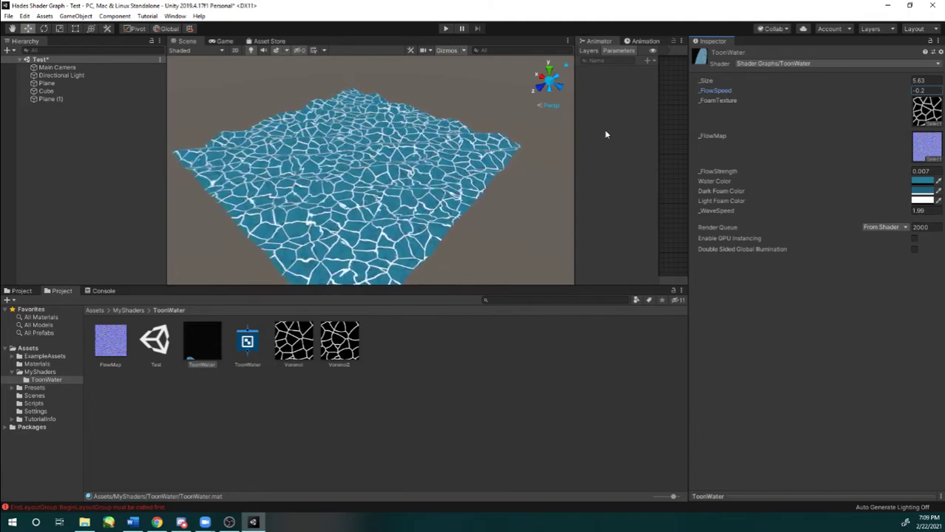
Step: Open the MyShaders folder in the project assets
{"action": "left_click", "coordinate": [138, 309]}
{"action": "left_click", "coordinate": [332, 399]}
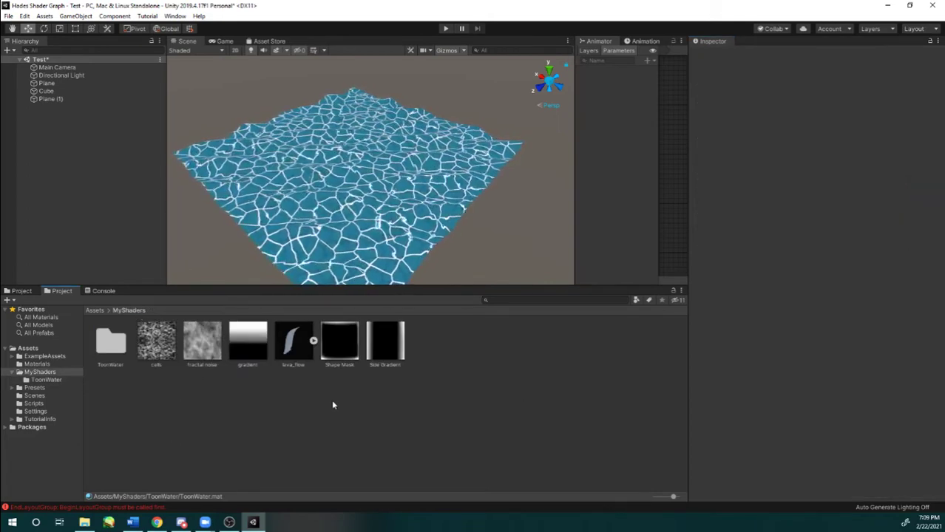
{"action": "middle_click_drag", "start_coordinate": [361, 104], "coordinate": [360, 97]}
{"action": "left_click_drag", "start_coordinate": [357, 158], "coordinate": [432, 94], "text": "alt"}
{"action": "right_click", "coordinate": [447, 378]}
{"action": "left_click", "coordinate": [327, 407]}
{"action": "left_click_drag", "start_coordinate": [389, 249], "coordinate": [336, 267], "text": "alt"}
Step: Create an Unlit Graph shader named Hades Lava in the MyShaders folder
{"action": "right_click", "coordinate": [465, 363]}
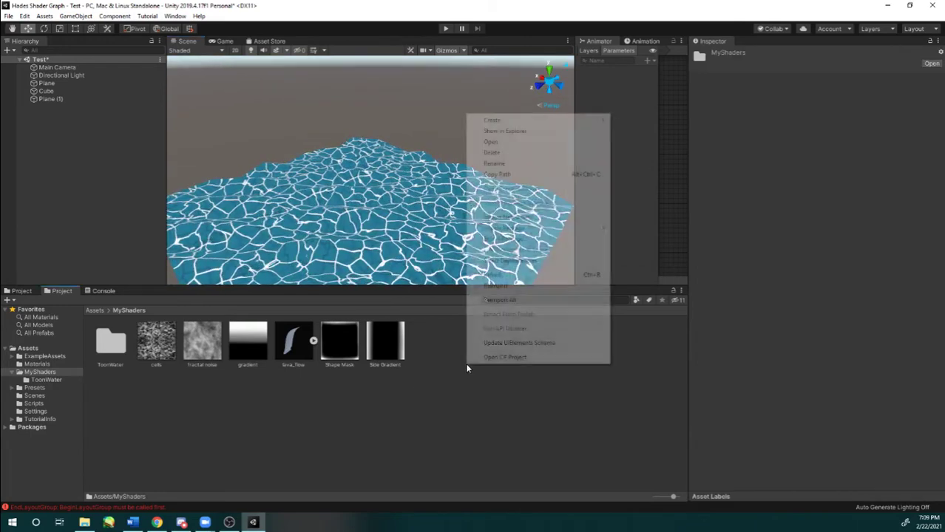
{"action": "mouse_move", "coordinate": [510, 120]}
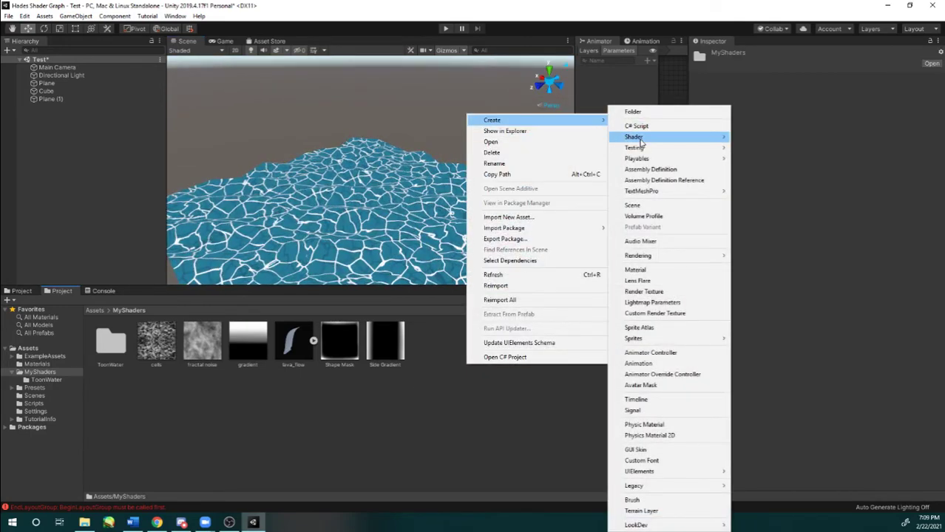
{"action": "mouse_move", "coordinate": [665, 137]}
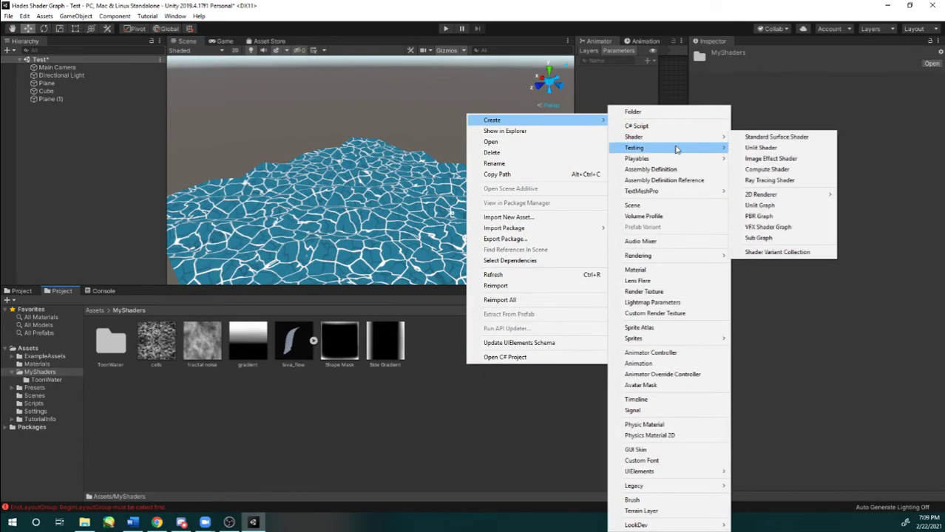
{"action": "left_click", "coordinate": [762, 206]}
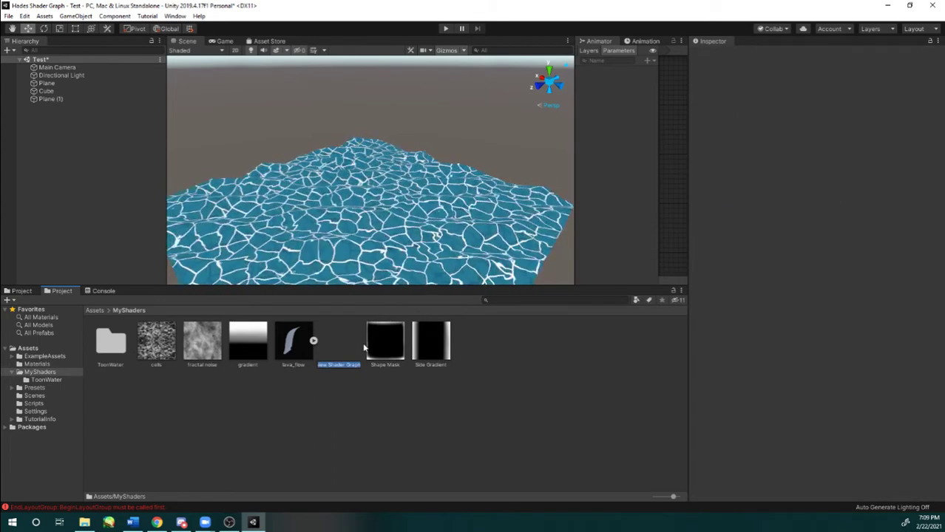
{"action": "type", "text": "Haddel"}
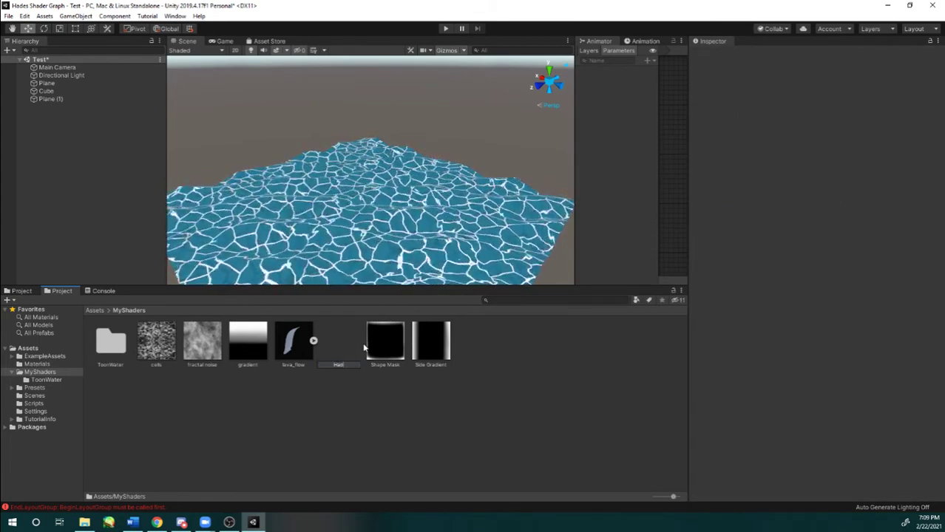
{"action": "key", "text": "BackSpace"}
{"action": "key", "text": "BackSpace"}
{"action": "key", "text": "BackSpace"}
{"action": "type", "text": "es"}
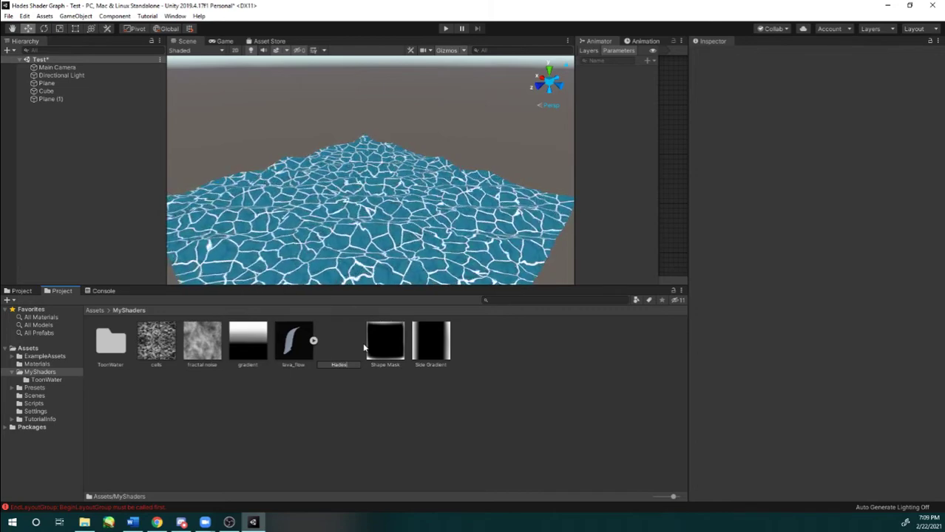
{"action": "type", "text": " Lava"}
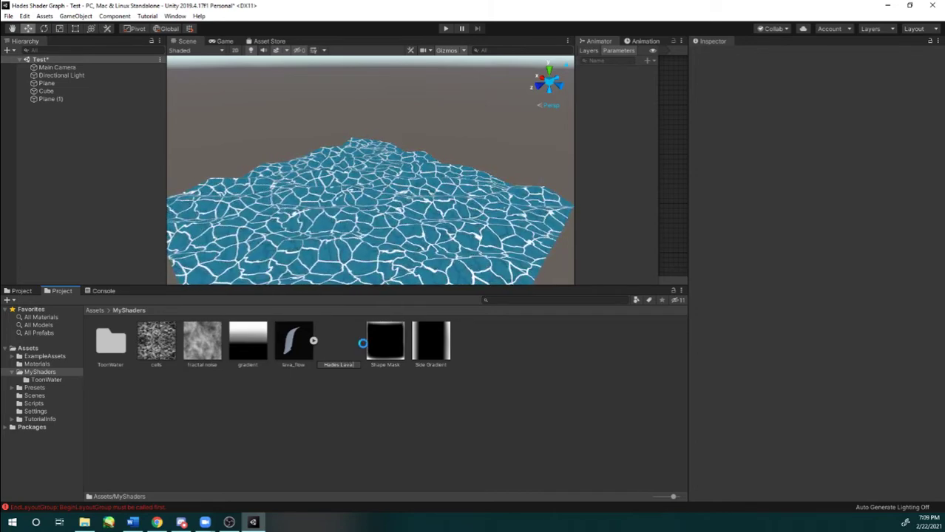
{"action": "key", "text": "Return"}
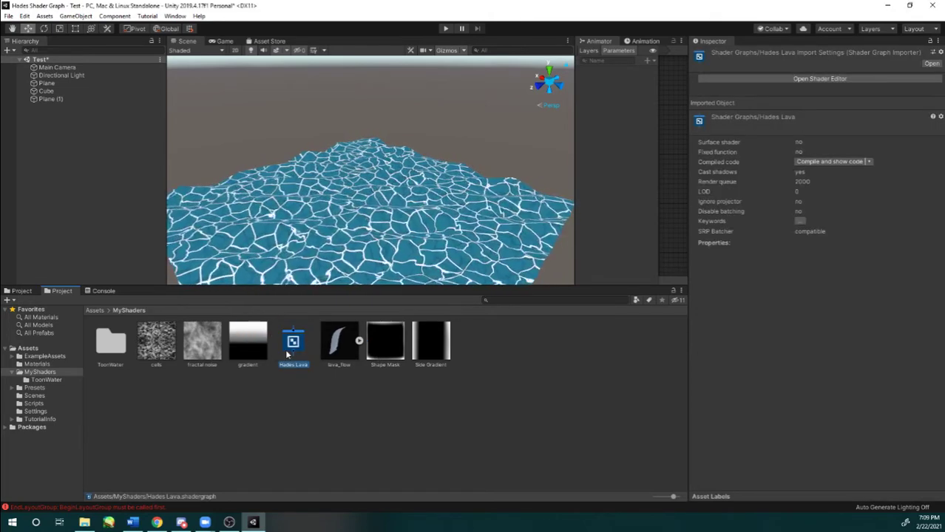
Step: Open the Hades Lava shader graph in a separate maximized window and move its Main Preview against the window edge
{"action": "double_click", "coordinate": [293, 345]}
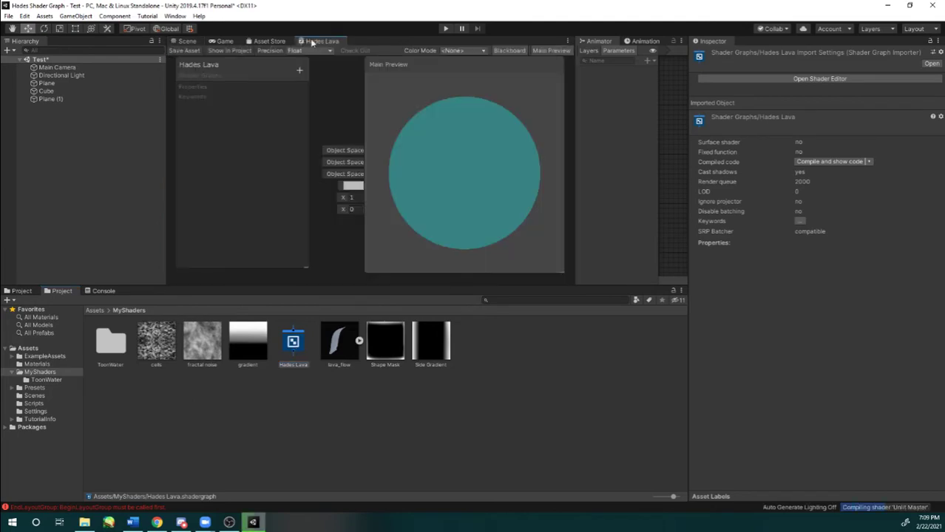
{"action": "double_click", "coordinate": [342, 4]}
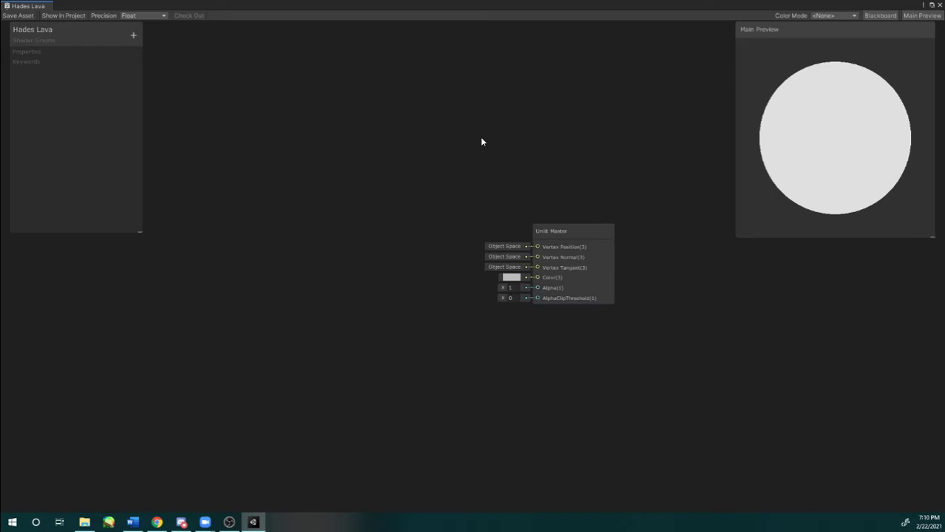
{"action": "left_click_drag", "start_coordinate": [771, 34], "coordinate": [875, 34]}
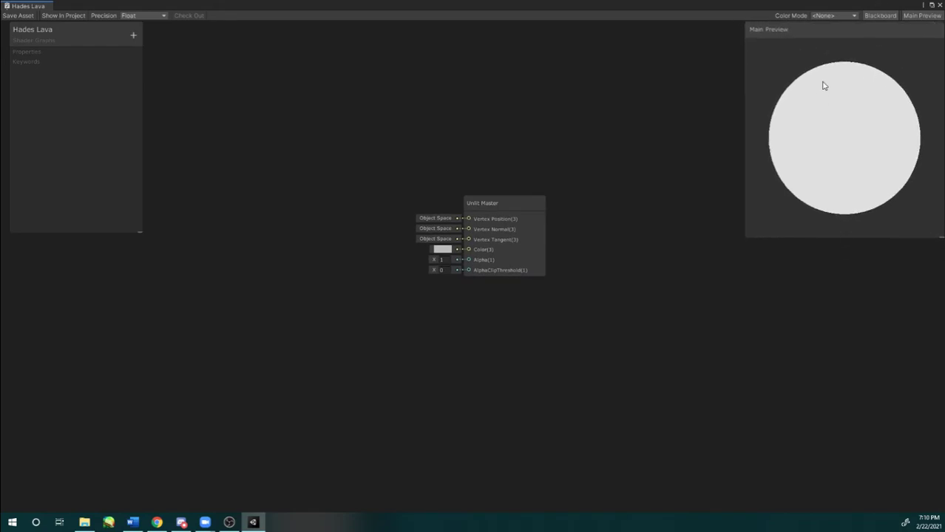
Step: Set the Main Preview to the custom mesh named default and rotate the preview model
{"action": "right_click", "coordinate": [824, 143]}
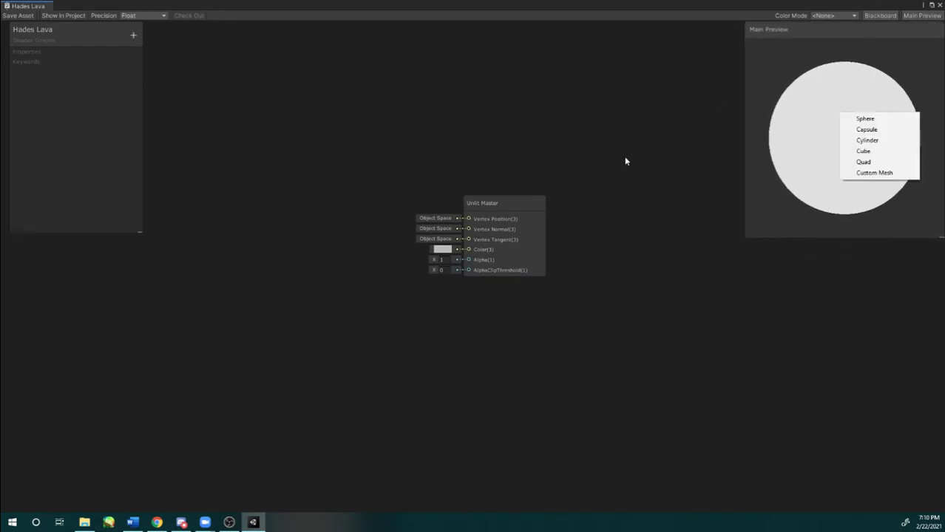
{"action": "left_click", "coordinate": [880, 173]}
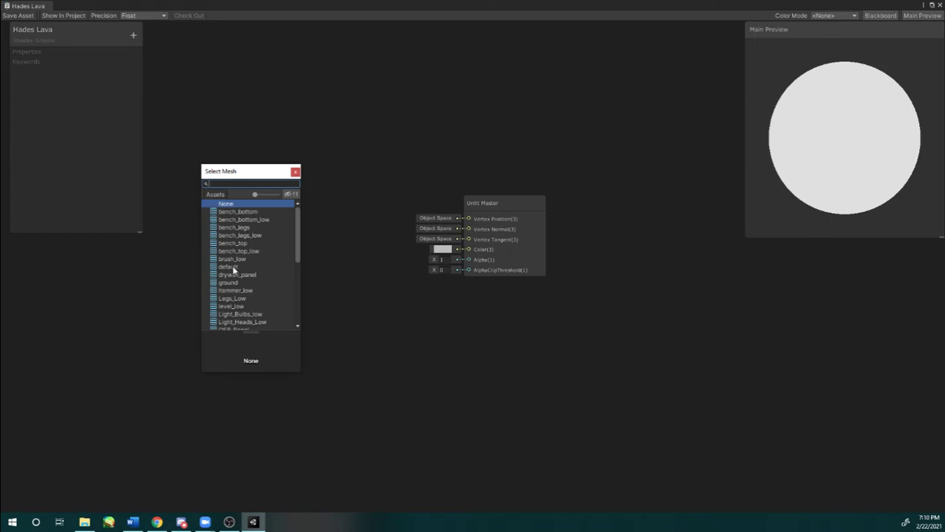
{"action": "double_click", "coordinate": [234, 269]}
{"action": "left_click_drag", "start_coordinate": [796, 117], "coordinate": [649, 102]}
{"action": "left_click_drag", "start_coordinate": [873, 106], "coordinate": [839, 115]}
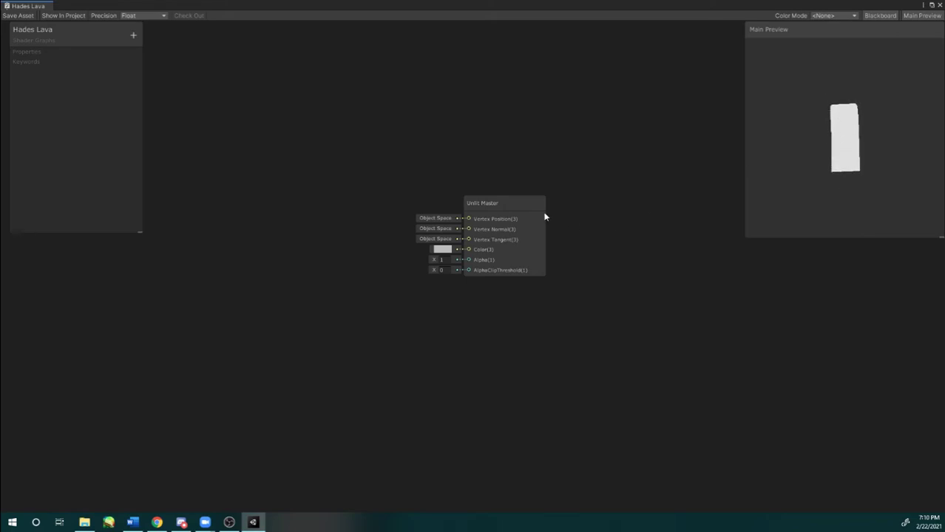
Step: Enable Two Sided in the Unlit Master's settings of the Hades Lava graph and rotate the preview to check the mesh
{"action": "left_click", "coordinate": [530, 204]}
{"action": "left_click", "coordinate": [617, 249]}
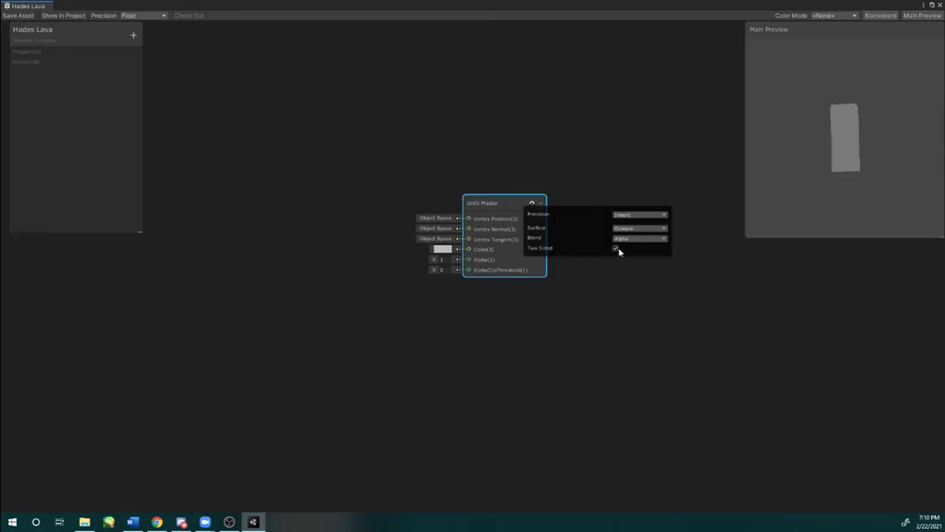
{"action": "left_click_drag", "start_coordinate": [806, 141], "coordinate": [764, 169]}
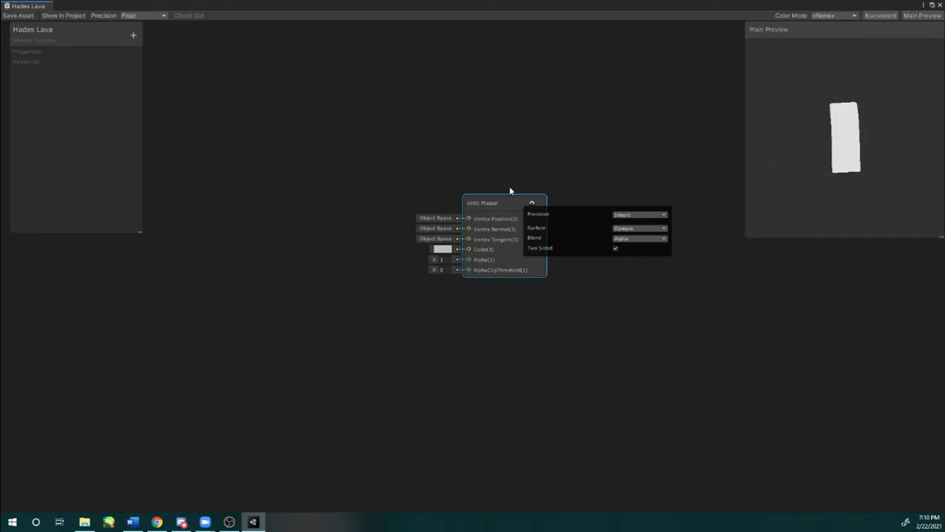
{"action": "left_click", "coordinate": [535, 203]}
{"action": "left_click", "coordinate": [533, 203]}
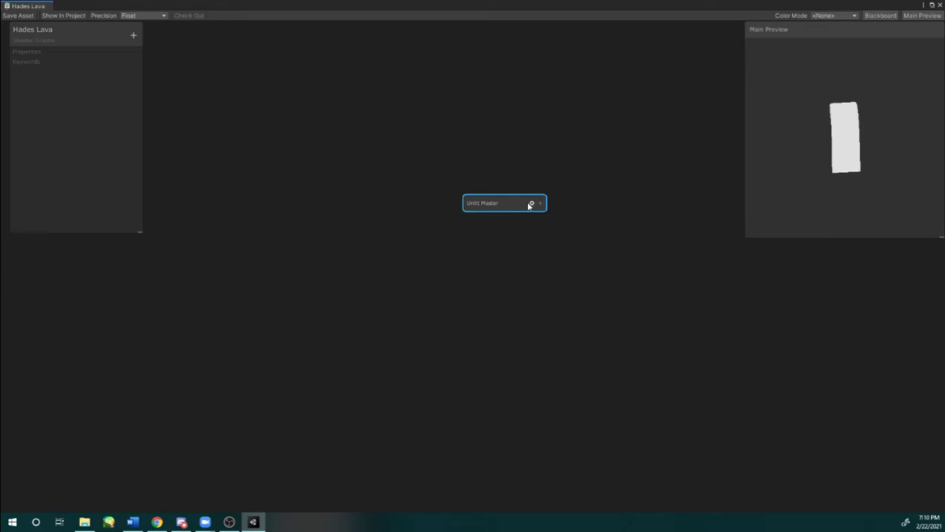
{"action": "left_click", "coordinate": [542, 204]}
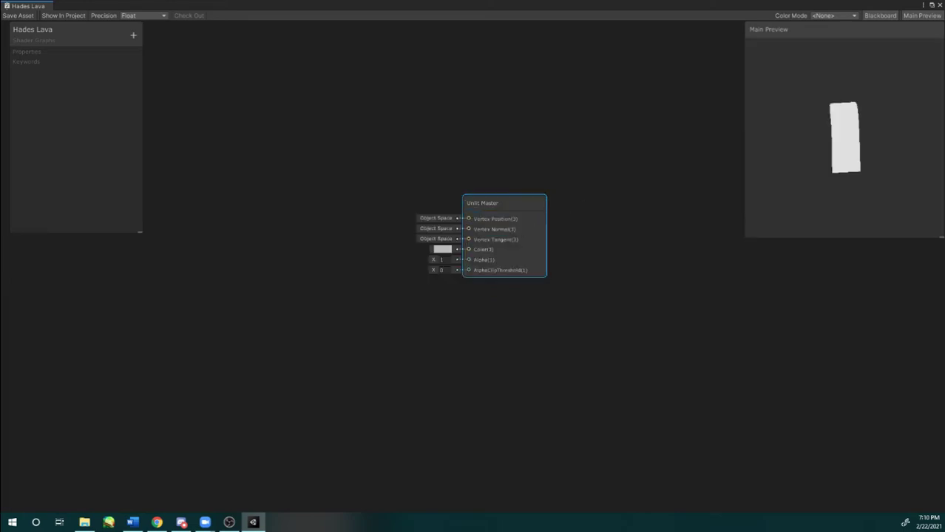
{"action": "key", "text": "alt+Tab"}
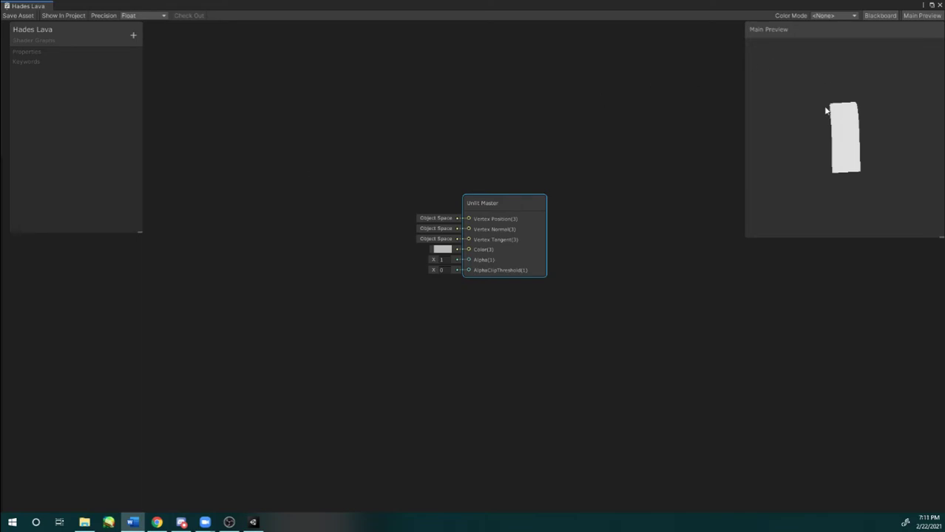
Step: Choose the lava_flow mesh named default as the Main Preview's custom mesh, enlarging the mesh picker to check its thumbnail
{"action": "right_click", "coordinate": [852, 273]}
{"action": "right_click", "coordinate": [839, 194]}
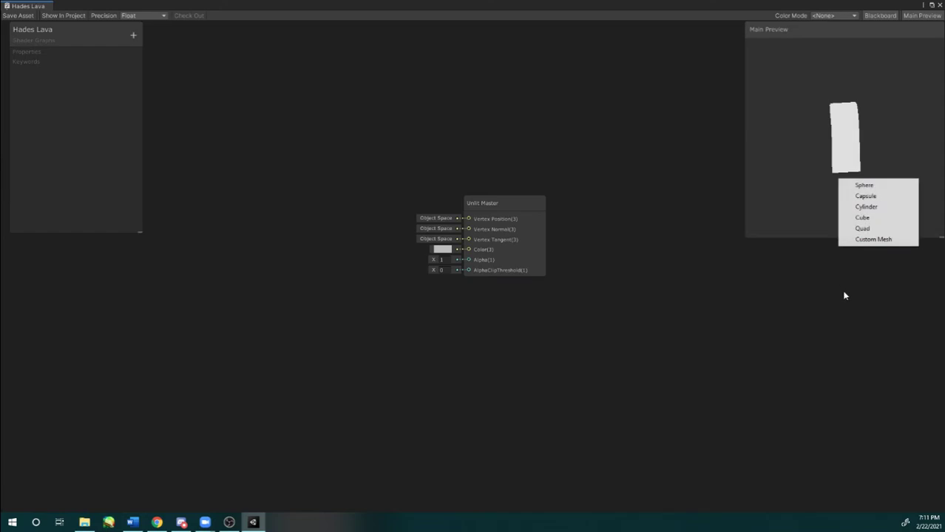
{"action": "left_click", "coordinate": [852, 241]}
{"action": "scroll", "coordinate": [250, 270], "scroll_direction": "down", "scroll_amount": 10}
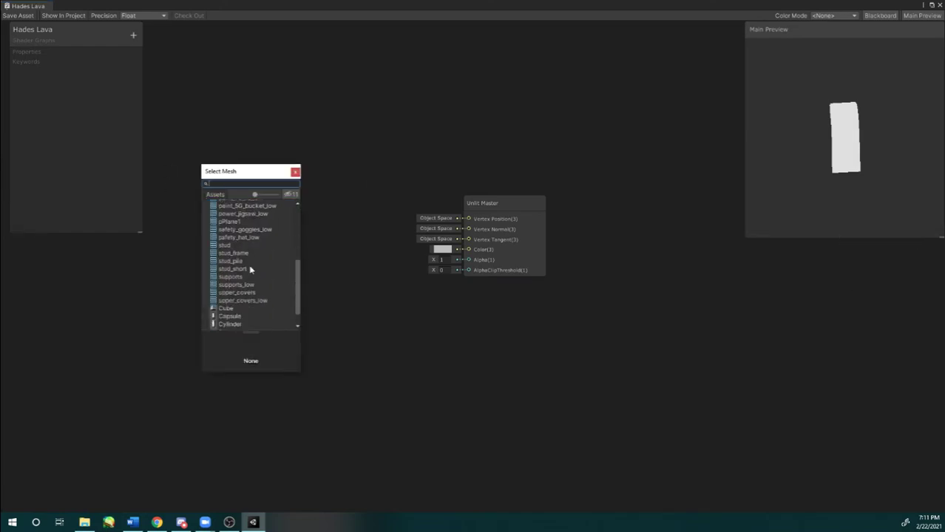
{"action": "scroll", "coordinate": [250, 270], "scroll_direction": "down", "scroll_amount": 1}
{"action": "scroll", "coordinate": [250, 270], "scroll_direction": "up", "scroll_amount": 3}
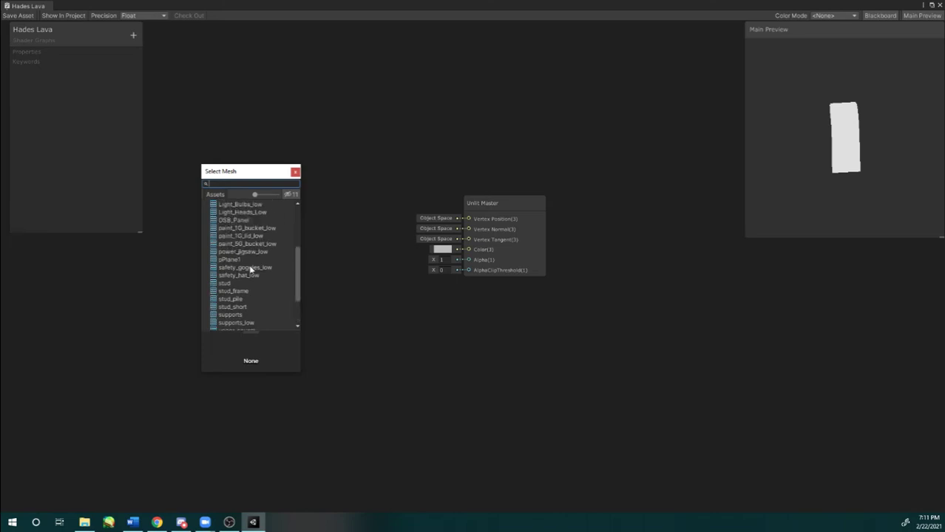
{"action": "scroll", "coordinate": [250, 270], "scroll_direction": "up", "scroll_amount": 2}
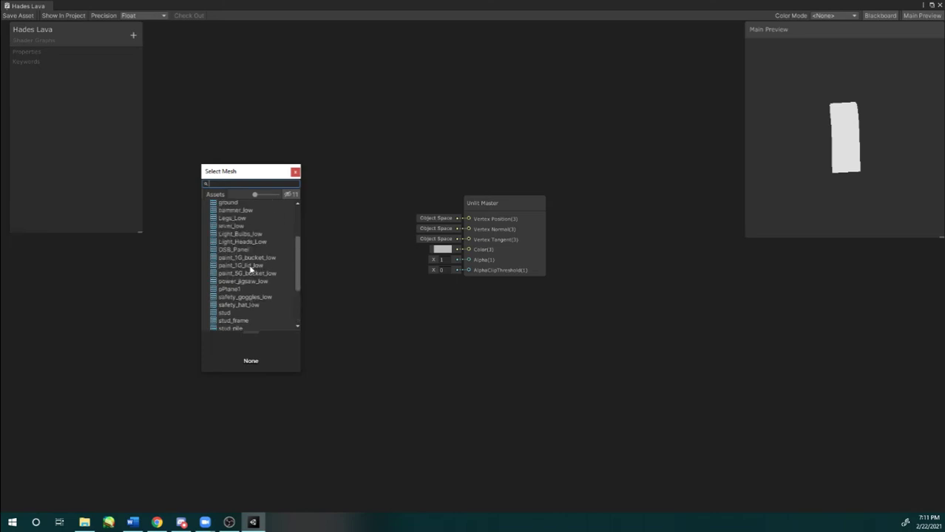
{"action": "scroll", "coordinate": [249, 270], "scroll_direction": "up", "scroll_amount": 4}
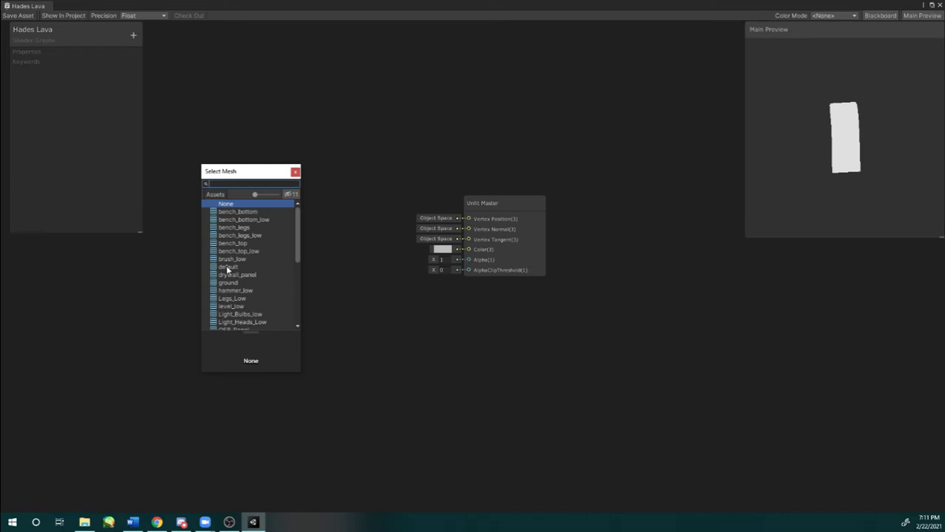
{"action": "left_click", "coordinate": [227, 268]}
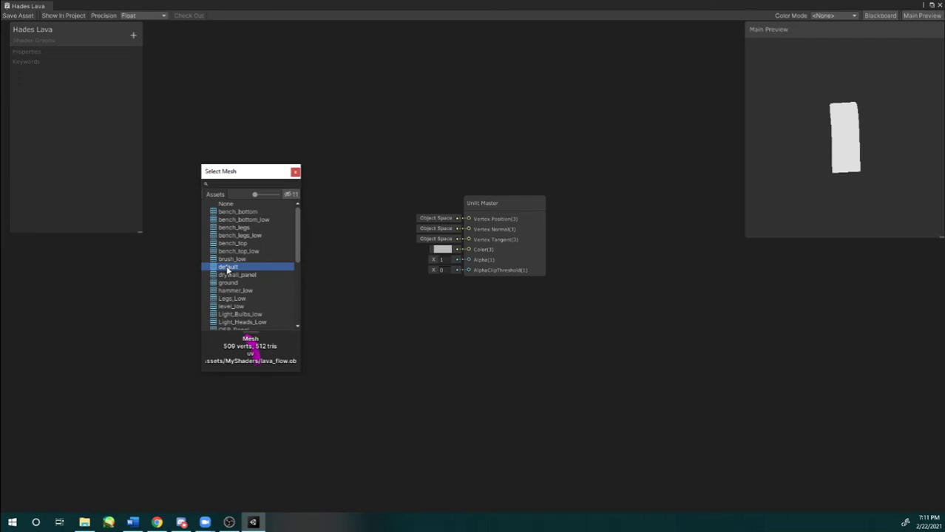
{"action": "left_click_drag", "start_coordinate": [299, 374], "coordinate": [341, 343]}
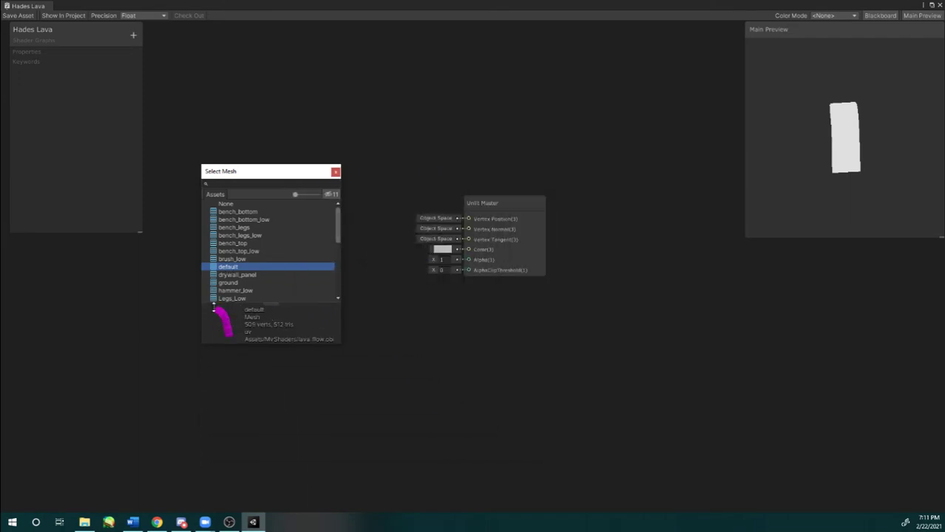
{"action": "left_click_drag", "start_coordinate": [224, 329], "coordinate": [221, 320]}
{"action": "double_click", "coordinate": [235, 267]}
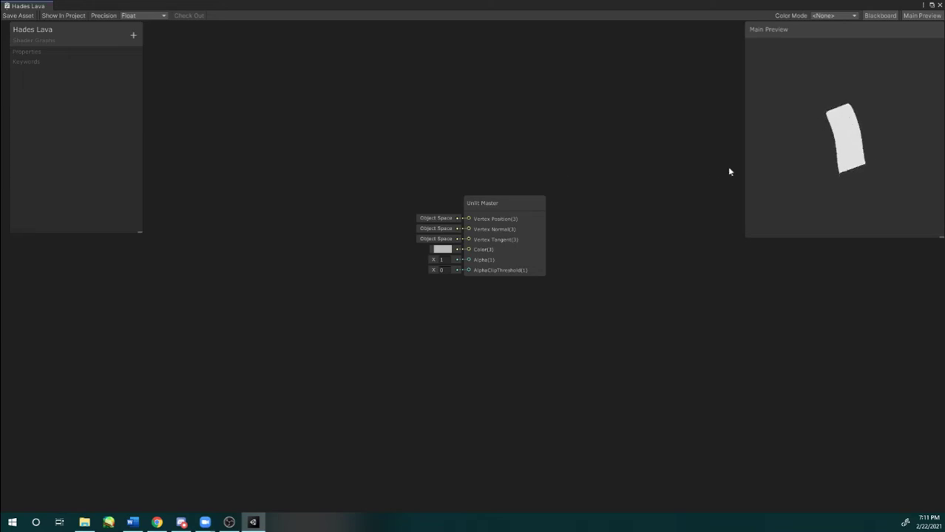
Step: Reassign the custom mesh named default to the Main Preview and rotate the model in the preview
{"action": "right_click", "coordinate": [832, 147]}
{"action": "left_click", "coordinate": [865, 205]}
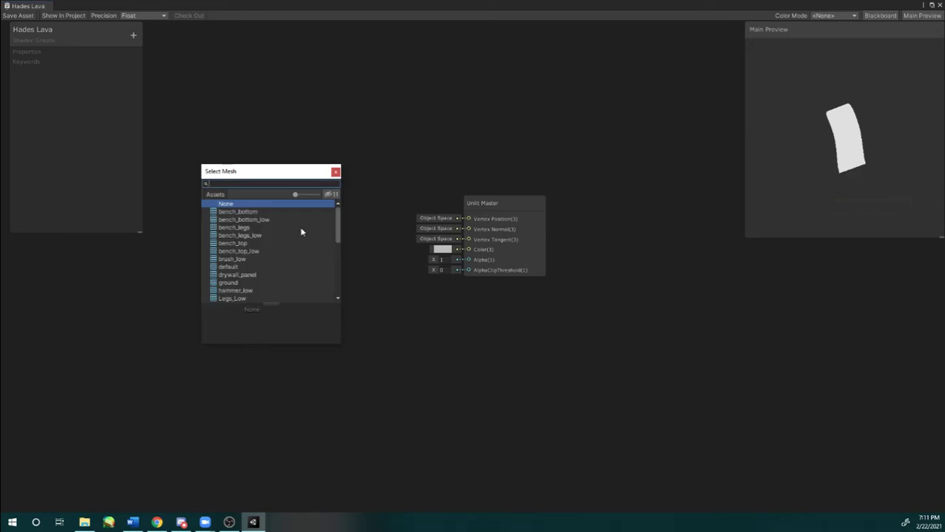
{"action": "double_click", "coordinate": [233, 266]}
{"action": "left_click_drag", "start_coordinate": [774, 158], "coordinate": [906, 181]}
{"action": "left_click_drag", "start_coordinate": [875, 146], "coordinate": [715, 131]}
{"action": "left_click_drag", "start_coordinate": [847, 119], "coordinate": [746, 152]}
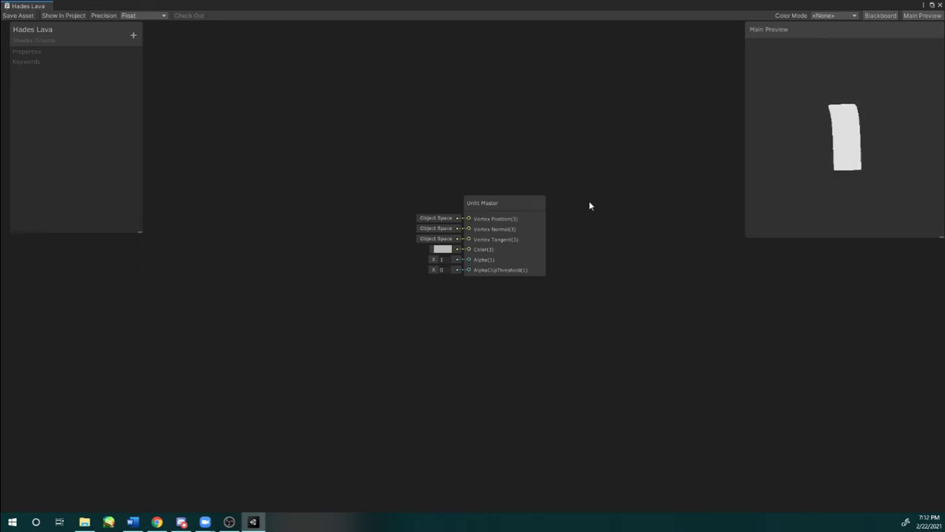
Step: Review the Two Sided option in the Unlit Master's settings and rotate the preview to examine both sides of the mesh
{"action": "left_click", "coordinate": [531, 204]}
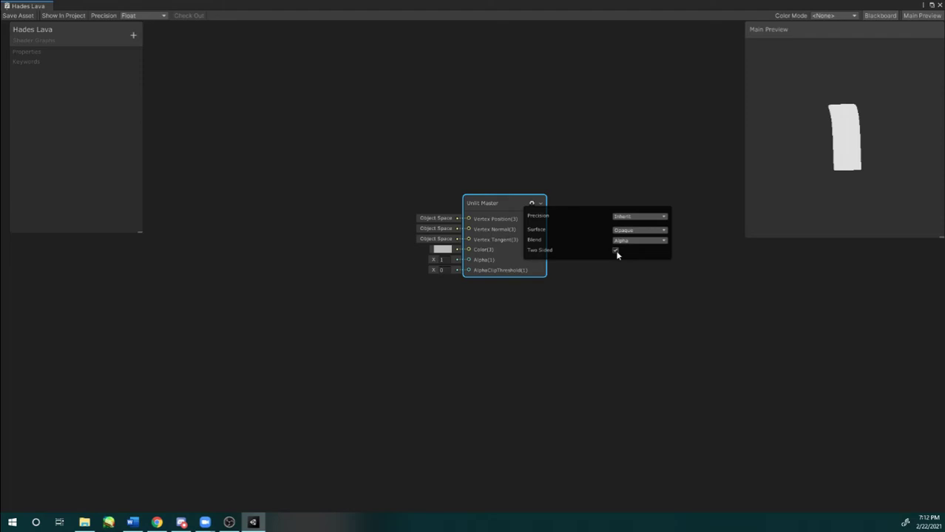
{"action": "left_click_drag", "start_coordinate": [882, 153], "coordinate": [626, 143]}
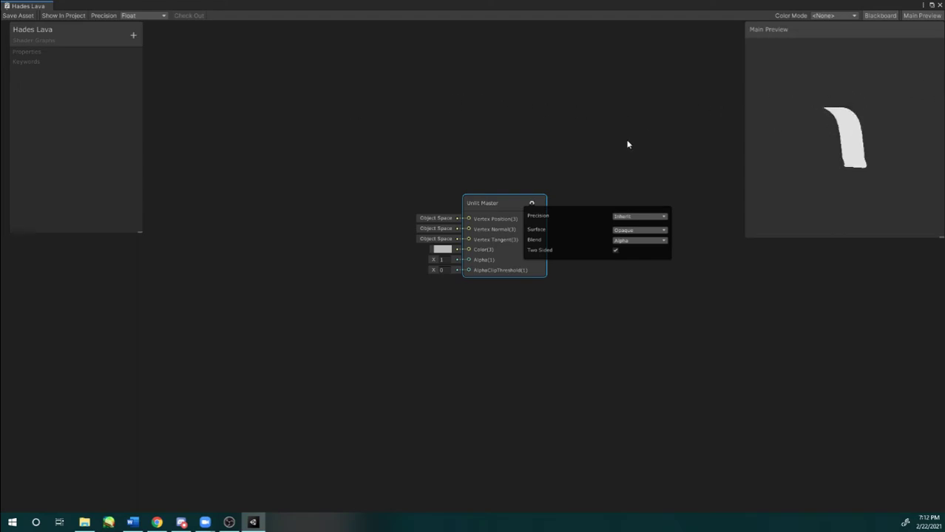
{"action": "scroll", "coordinate": [621, 152], "scroll_direction": "up", "scroll_amount": 1}
{"action": "left_click_drag", "start_coordinate": [817, 163], "coordinate": [579, 163]}
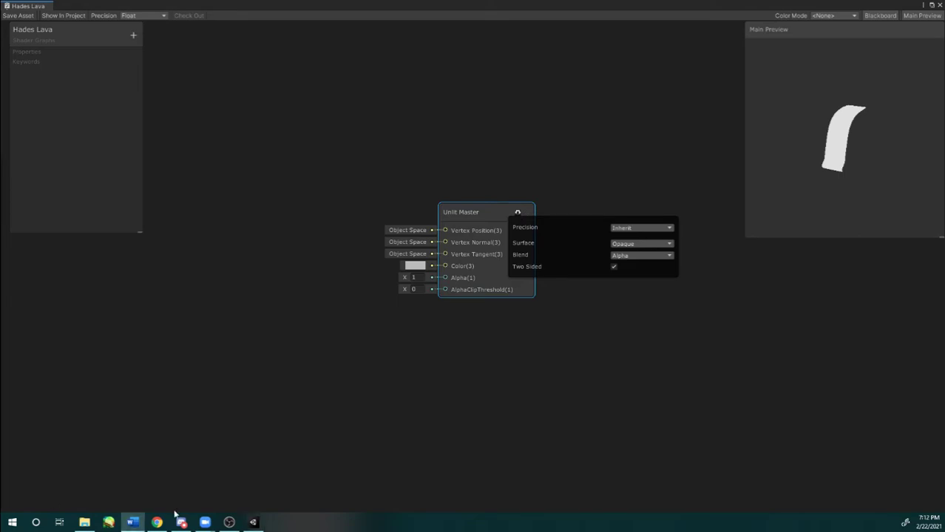
{"action": "left_click", "coordinate": [523, 213]}
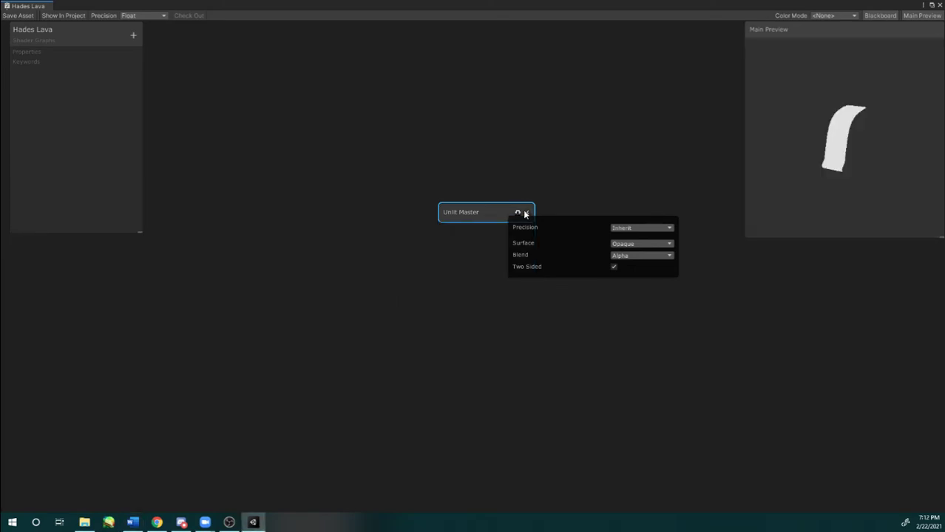
{"action": "left_click", "coordinate": [524, 213]}
Step: Switch to Chrome and open the Reddit link on the Hades Lava slide
{"action": "left_click", "coordinate": [156, 523]}
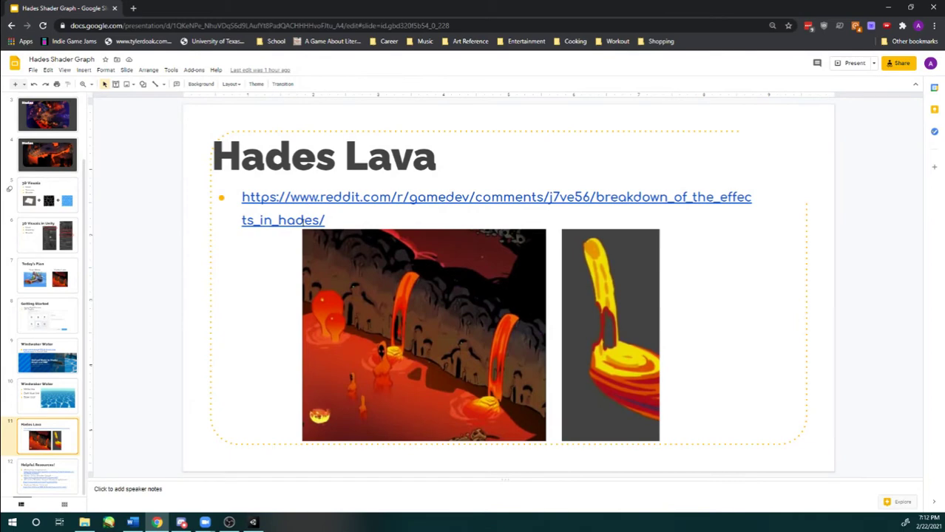
{"action": "left_click", "coordinate": [299, 250]}
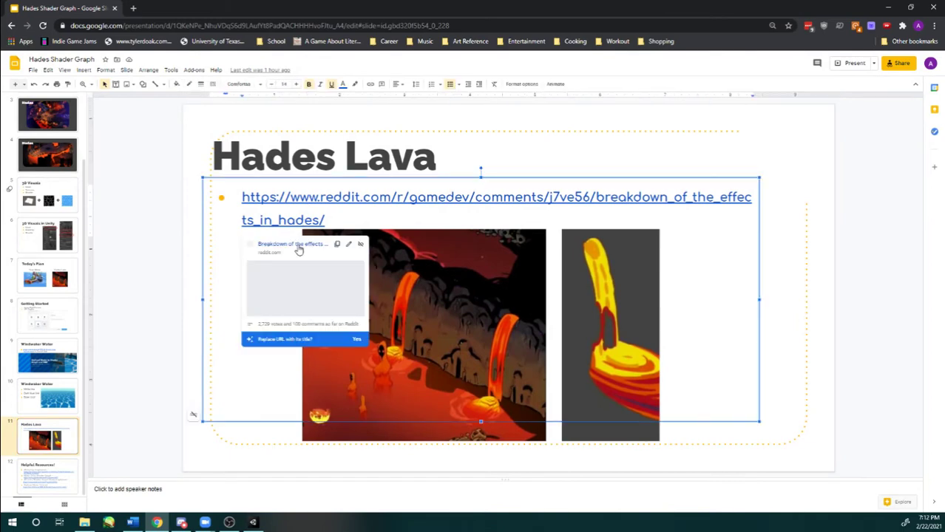
{"action": "left_click", "coordinate": [299, 250]}
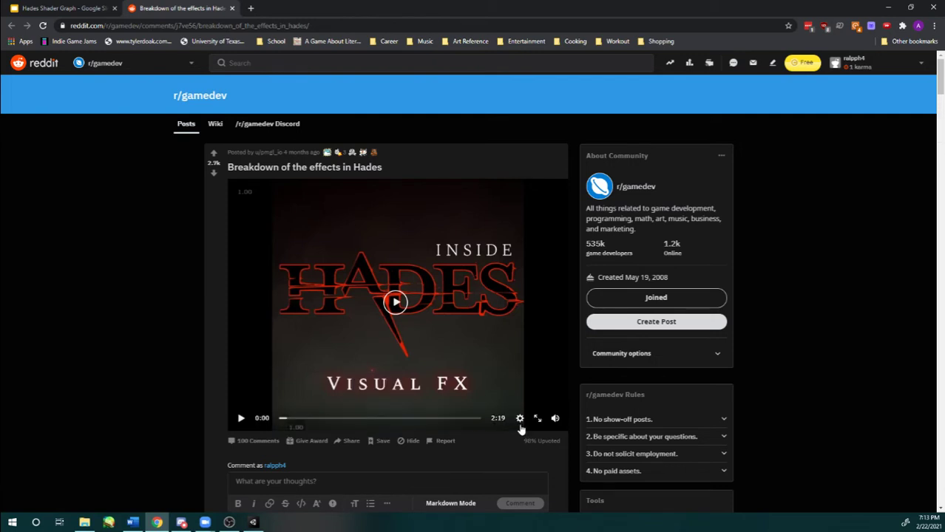
Step: Mute the Hades effects breakdown video and play it from 0:55 through the lava section, pausing at the stretched fractal noise
{"action": "left_click", "coordinate": [360, 419]}
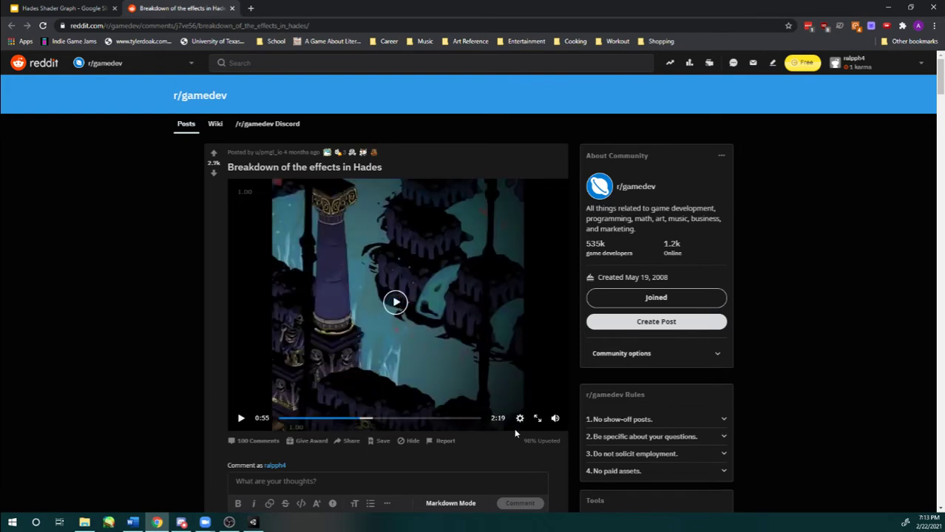
{"action": "left_click", "coordinate": [557, 419]}
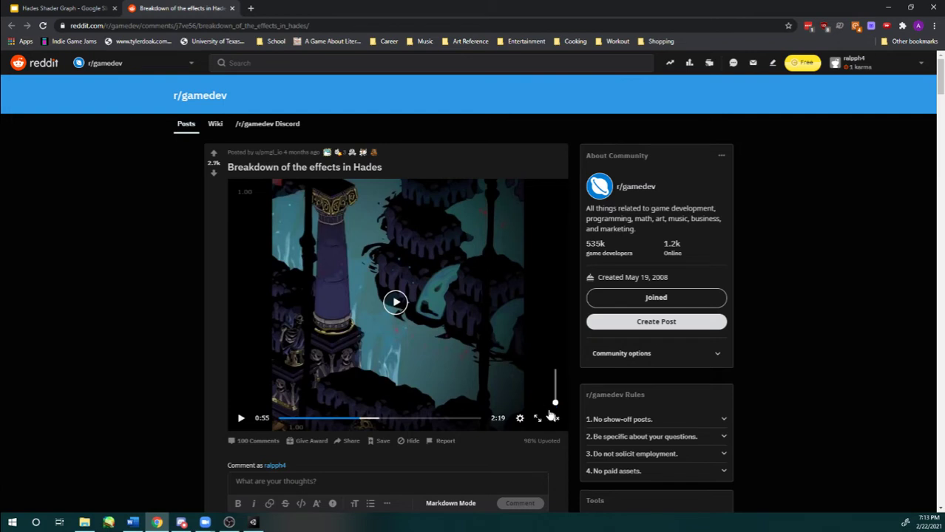
{"action": "left_click", "coordinate": [394, 302]}
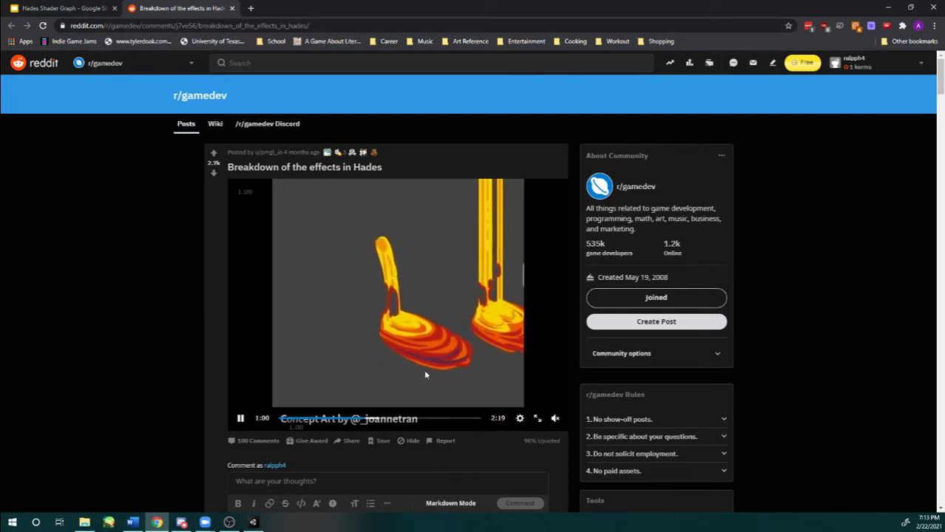
{"action": "left_click", "coordinate": [240, 418]}
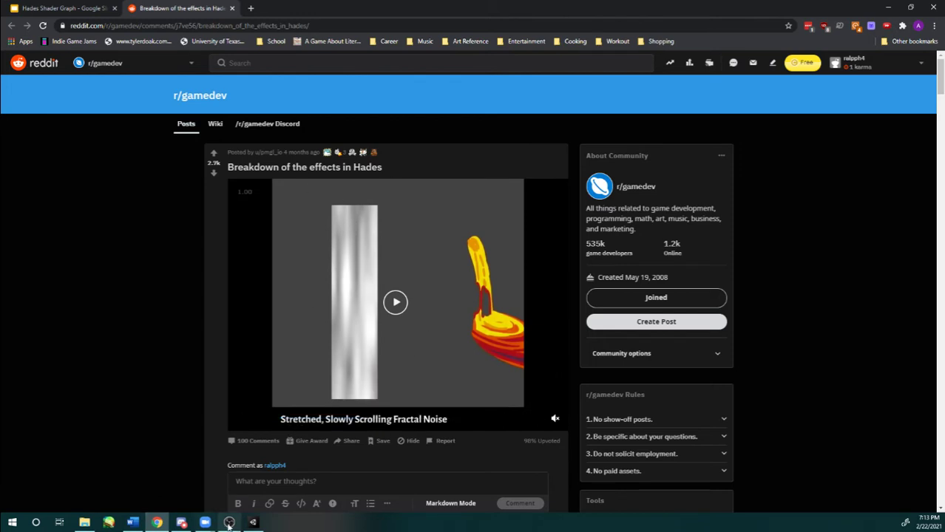
Step: Switch back to Unity and add a Texture2D property named _FractalNoise to the Hades Lava graph
{"action": "left_click", "coordinate": [253, 524]}
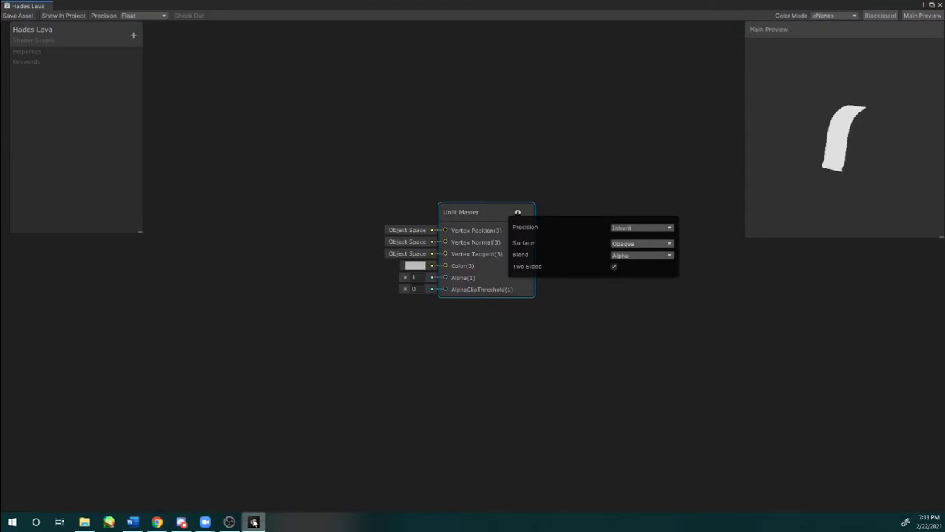
{"action": "middle_click_drag", "start_coordinate": [45, 259], "coordinate": [217, 250]}
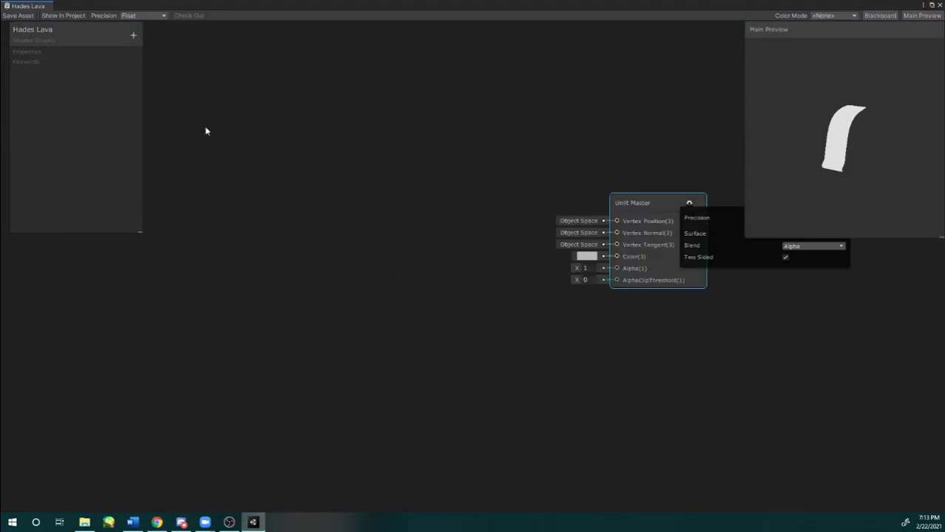
{"action": "left_click", "coordinate": [133, 35]}
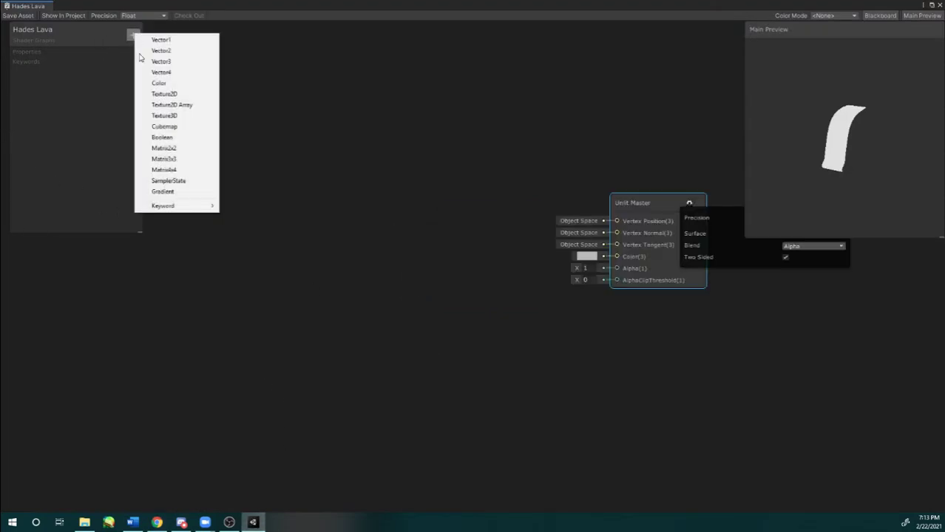
{"action": "left_click", "coordinate": [172, 94]}
{"action": "type", "text": "Fract"}
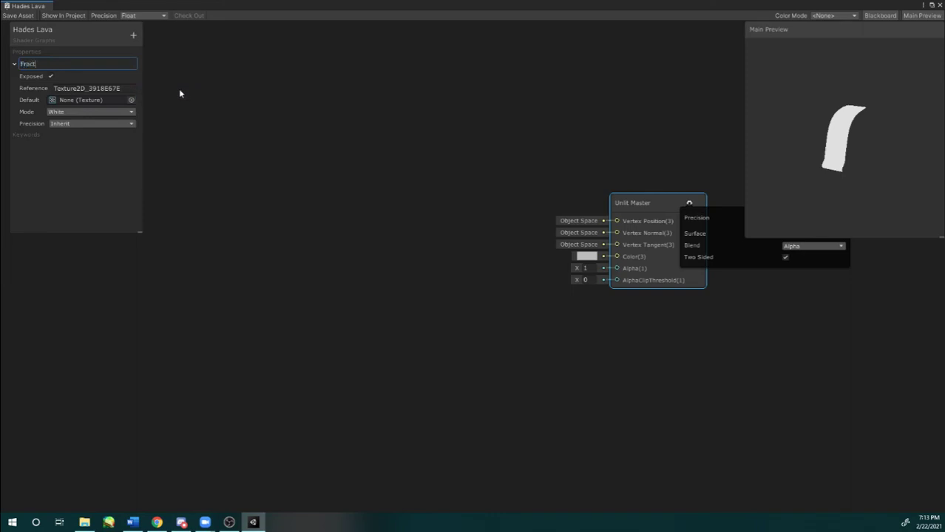
{"action": "type", "text": "alNoise"}
{"action": "key", "text": "Home"}
{"action": "type", "text": "_"}
{"action": "key", "text": "Return"}
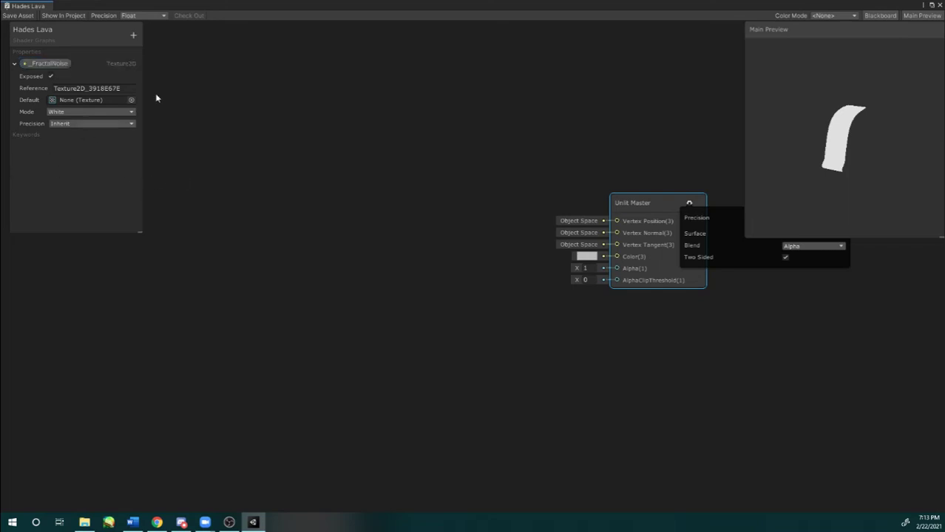
Step: Set the default texture of the _FractalNoise property to fractal noise
{"action": "left_click", "coordinate": [131, 100]}
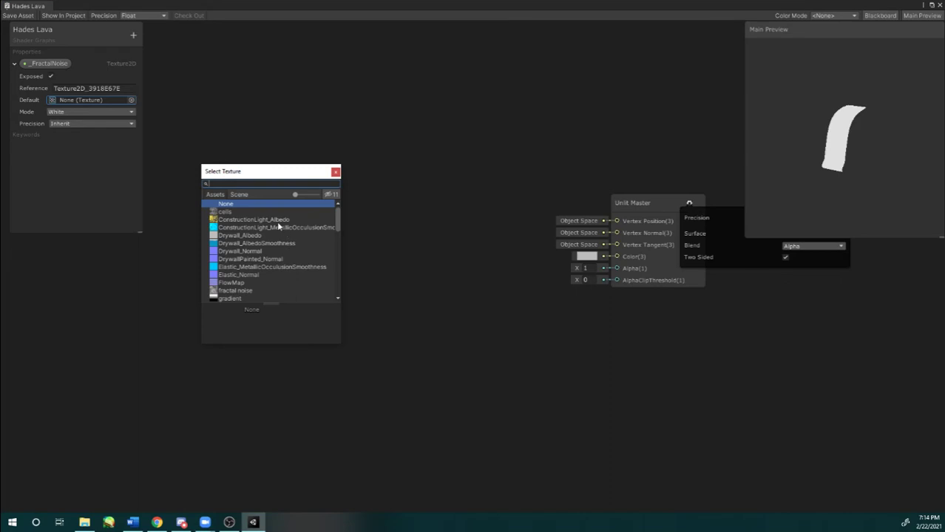
{"action": "type", "text": "frac"}
{"action": "key", "text": "Down"}
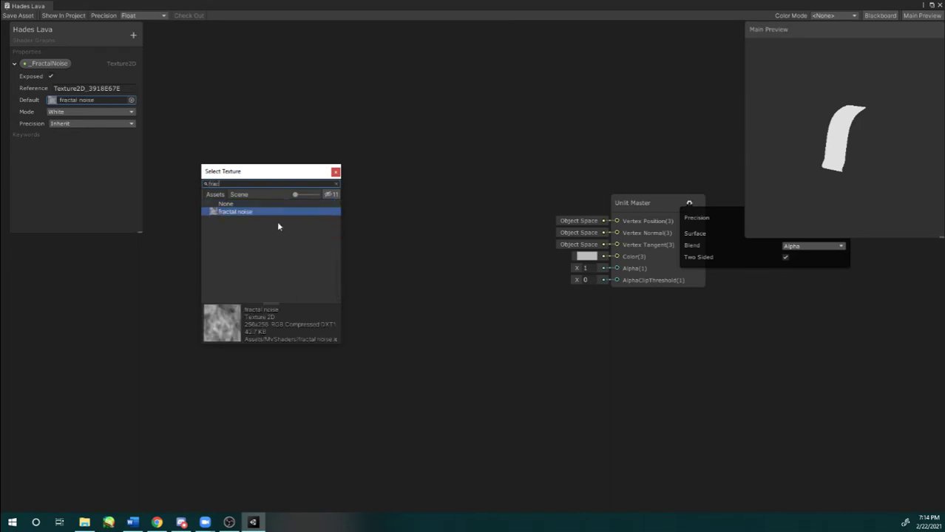
{"action": "key", "text": "Return"}
{"action": "middle_click_drag", "start_coordinate": [380, 180], "coordinate": [362, 154]}
{"action": "middle_click_drag", "start_coordinate": [309, 193], "coordinate": [325, 179]}
{"action": "left_click", "coordinate": [134, 37]}
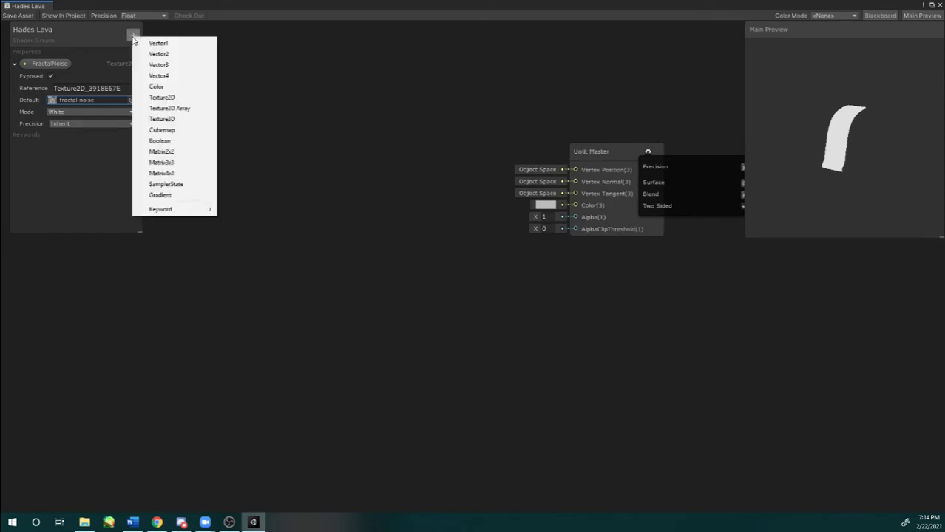
{"action": "type", "text": "scro"}
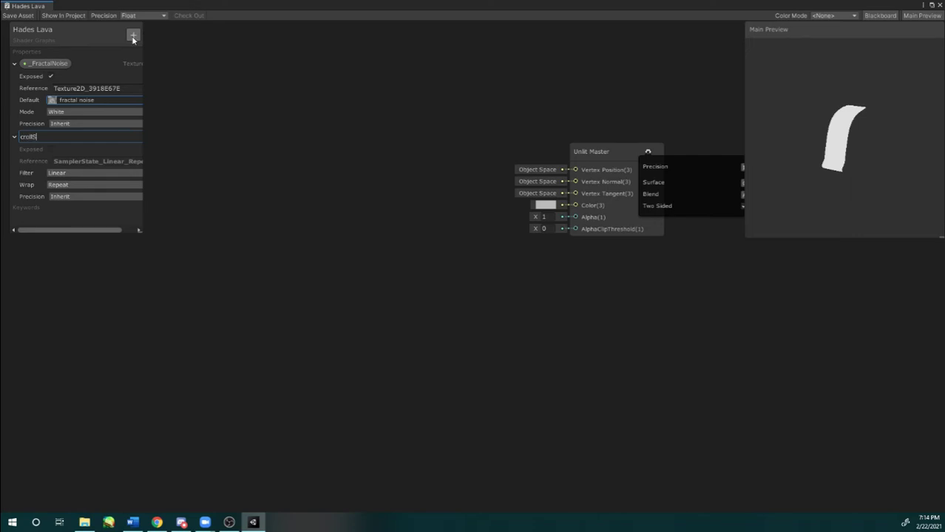
{"action": "type", "text": "_S"}
{"action": "type", "text": "eed"}
{"action": "key", "text": "Return"}
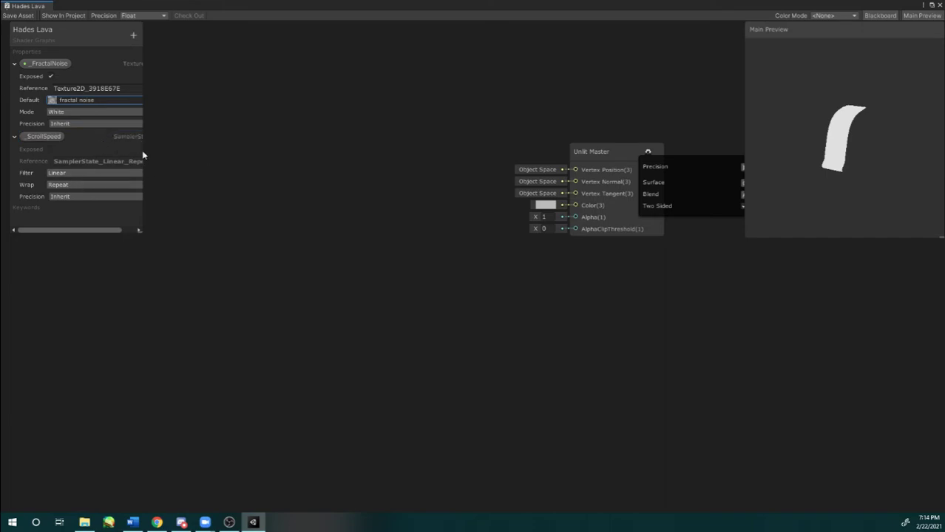
{"action": "left_click_drag", "start_coordinate": [56, 138], "coordinate": [76, 140]}
{"action": "left_click", "coordinate": [133, 35]}
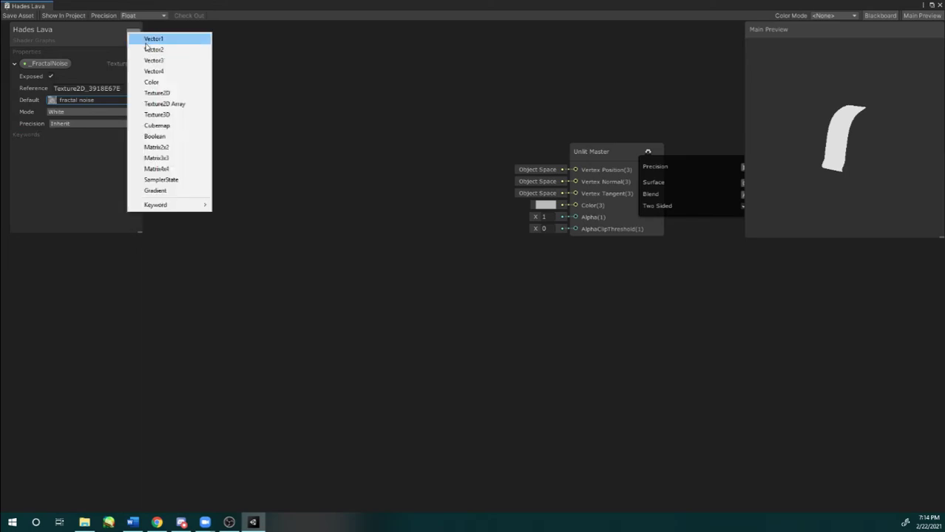
{"action": "left_click", "coordinate": [148, 35]}
{"action": "type", "text": "ScrollSpee"}
{"action": "key", "text": "Return"}
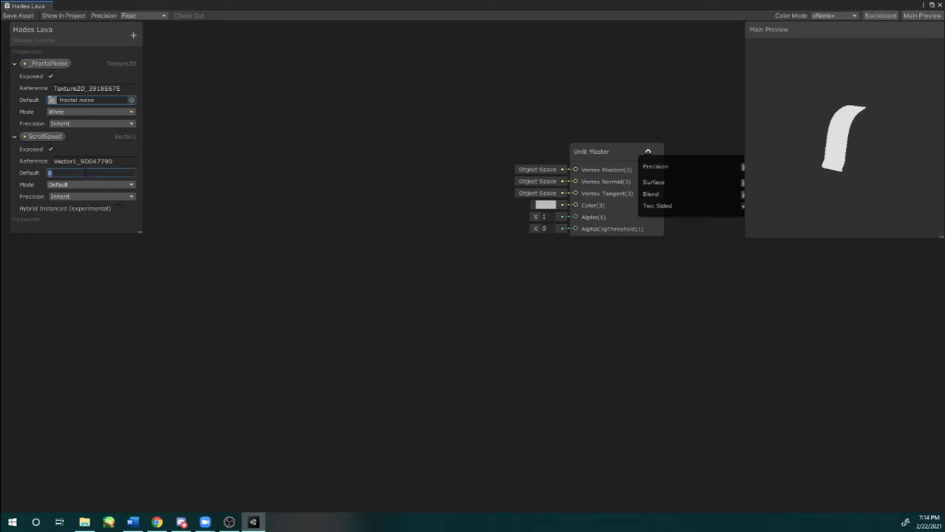
{"action": "left_click", "coordinate": [93, 136]}
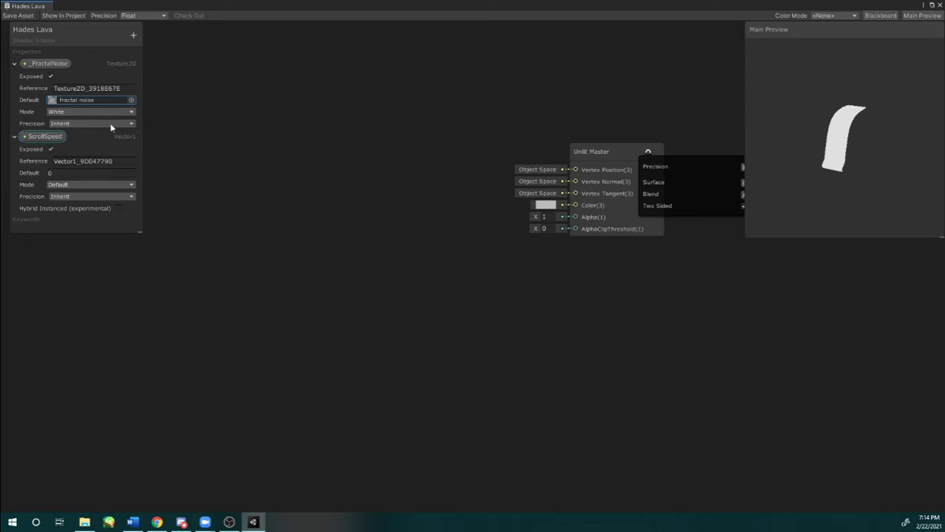
{"action": "key", "text": "Delete"}
Step: Add a Vector2 property named SrollSpeed to the graph and set its default Y value to 0.03
{"action": "left_click", "coordinate": [133, 34]}
{"action": "left_click", "coordinate": [158, 51]}
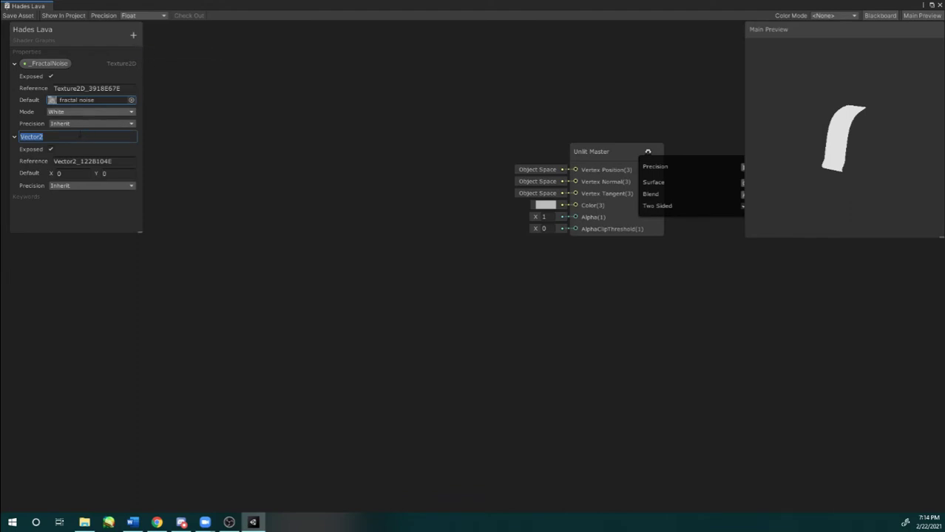
{"action": "type", "text": "SrmllSpeed"}
{"action": "key", "text": "Return"}
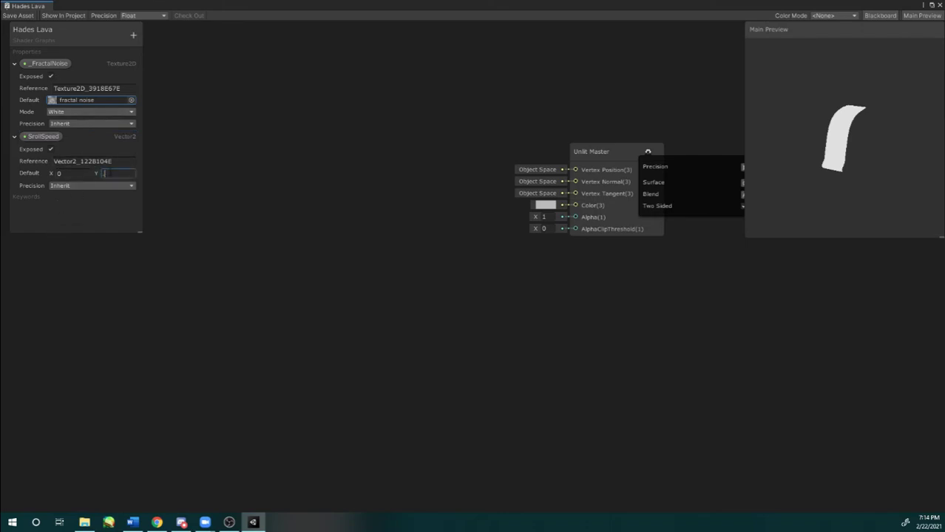
{"action": "key", "text": "Return"}
Step: Close the Unlit Master node's settings and place a Time node and a SrollSpeed property node in the graph
{"action": "middle_click_drag", "start_coordinate": [154, 261], "coordinate": [85, 275]}
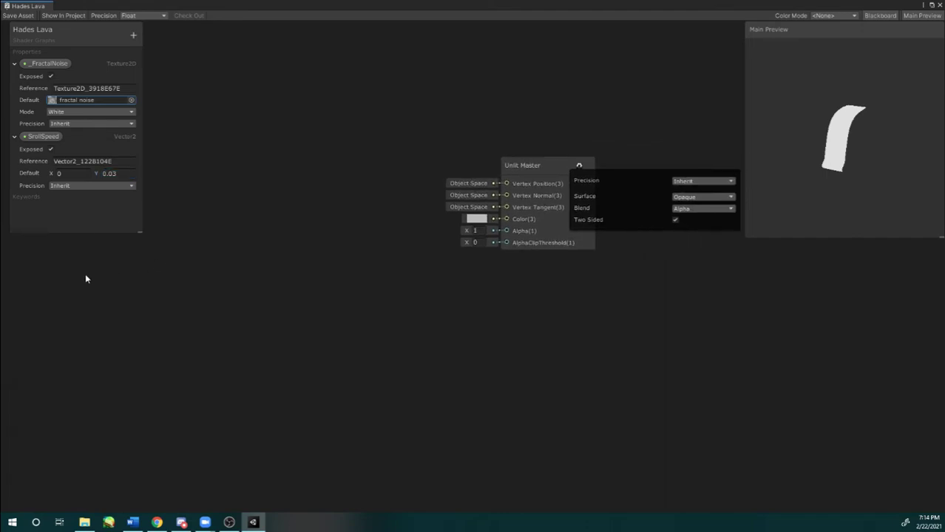
{"action": "left_click", "coordinate": [527, 149]}
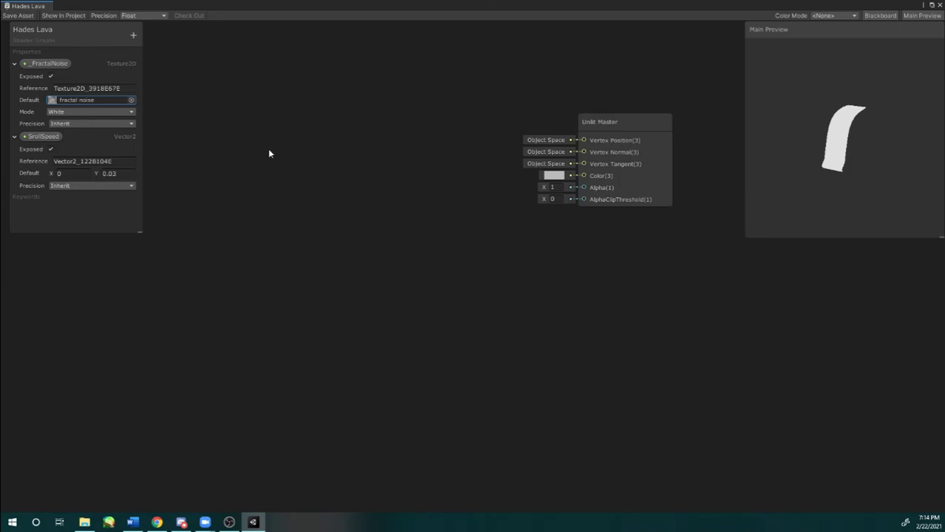
{"action": "key", "text": "space"}
{"action": "type", "text": "time"}
{"action": "key", "text": "Return"}
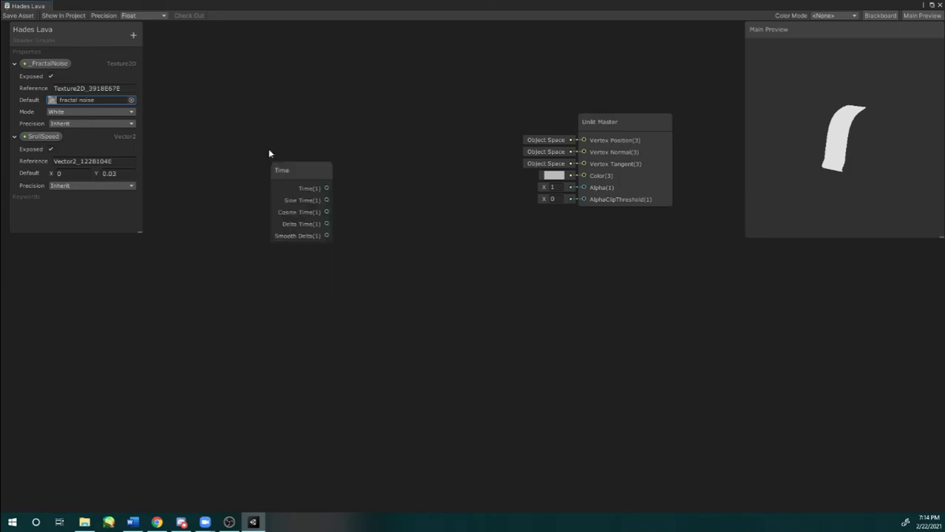
{"action": "left_click_drag", "start_coordinate": [43, 137], "coordinate": [300, 326]}
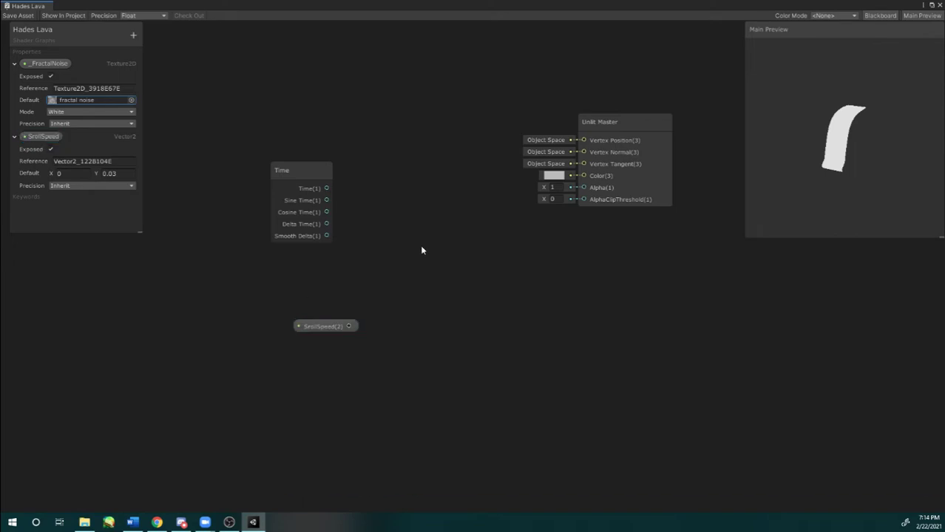
Step: Add a Multiply node and connect Time to its A input and SrollSpeed to its B input
{"action": "key", "text": "space"}
{"action": "type", "text": "mul"}
{"action": "key", "text": "Return"}
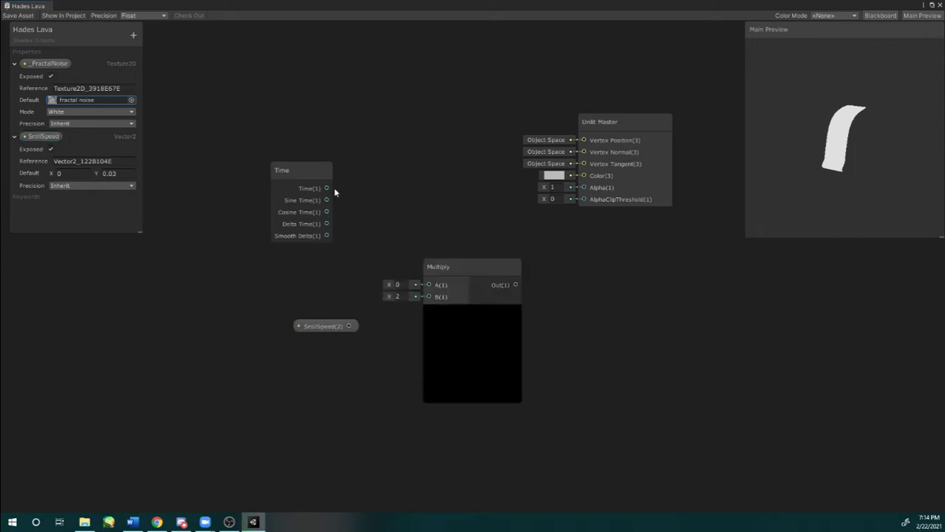
{"action": "left_click_drag", "start_coordinate": [326, 188], "coordinate": [325, 318]}
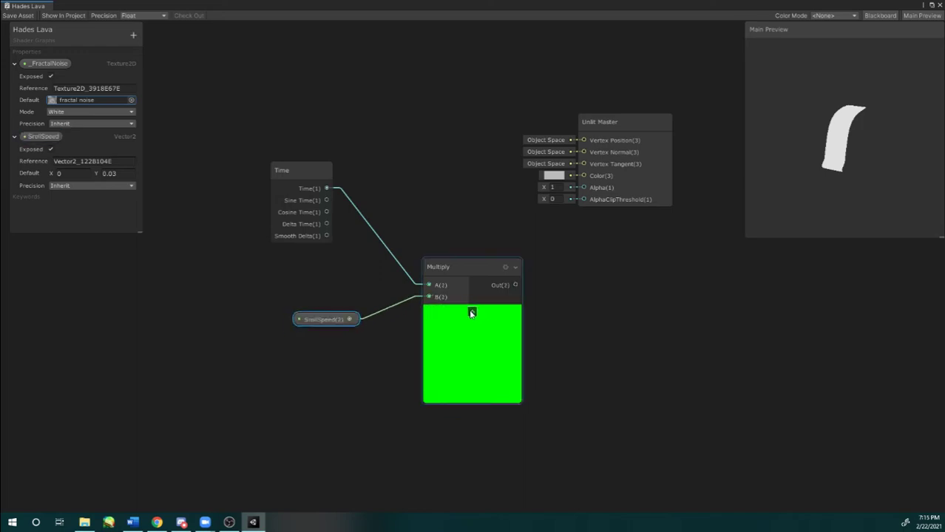
Step: Collapse the Multiply node's preview and move the node closer to the Time and SrollSpeed nodes
{"action": "left_click", "coordinate": [472, 313]}
{"action": "left_click_drag", "start_coordinate": [459, 274], "coordinate": [414, 237]}
{"action": "middle_click_drag", "start_coordinate": [413, 237], "coordinate": [288, 212]}
{"action": "left_click", "coordinate": [468, 123]}
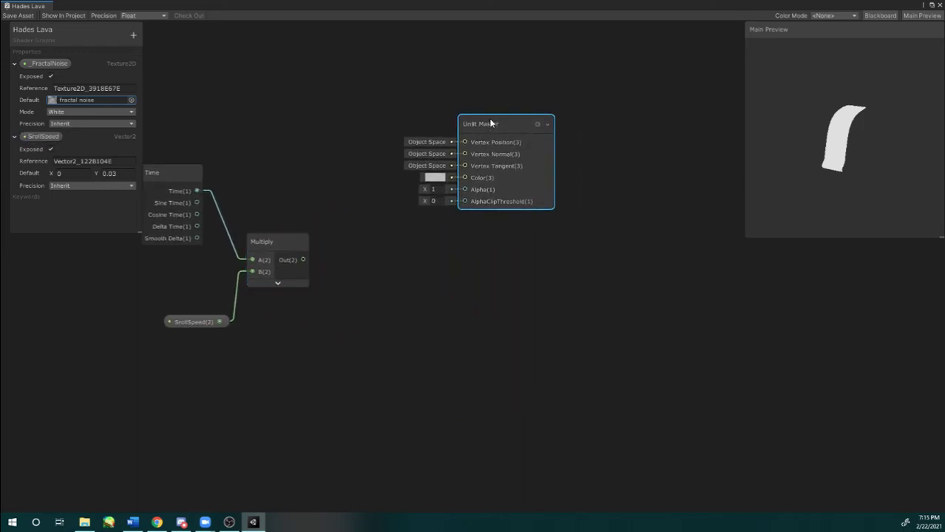
Step: Move the Unlit Master node aside and add a Tiling And Offset node between it and the Multiply node
{"action": "left_click_drag", "start_coordinate": [490, 123], "coordinate": [599, 142]}
{"action": "middle_click_drag", "start_coordinate": [275, 169], "coordinate": [483, 180]}
{"action": "middle_click_drag", "start_coordinate": [594, 207], "coordinate": [368, 177]}
{"action": "left_click", "coordinate": [388, 182]}
{"action": "key", "text": "space"}
{"action": "type", "text": "til"}
{"action": "key", "text": "Return"}
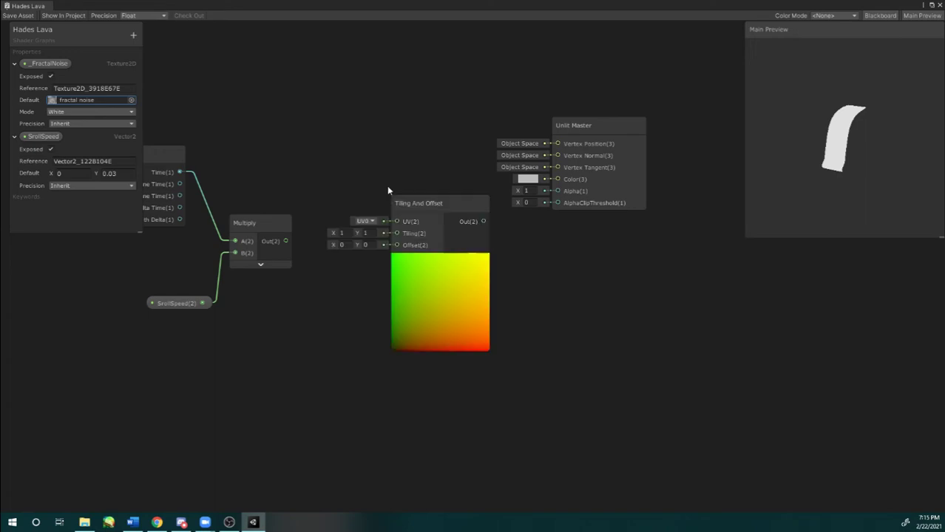
Step: Feed the Multiply output into the Tiling And Offset node's Offset and set its Tiling to X 0.4, Y 0.4
{"action": "left_click_drag", "start_coordinate": [332, 257], "coordinate": [397, 250]}
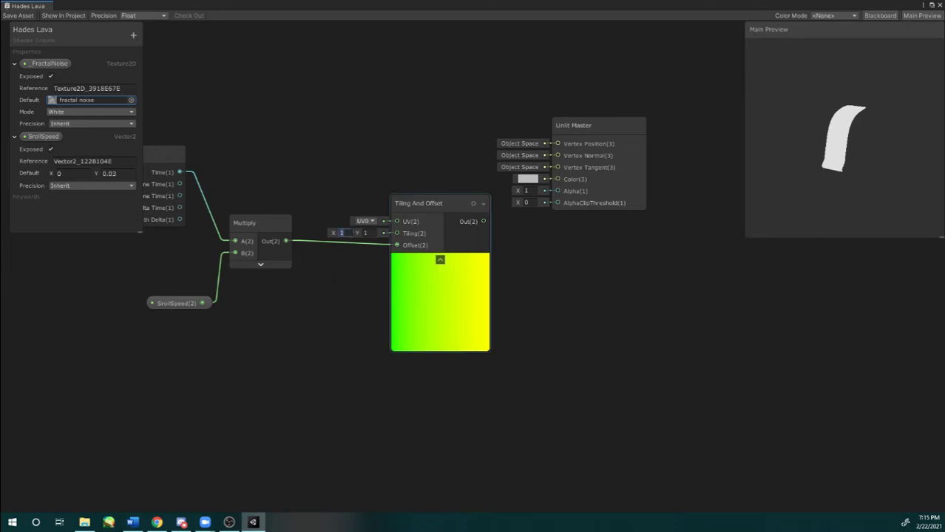
{"action": "type", "text": ".4"}
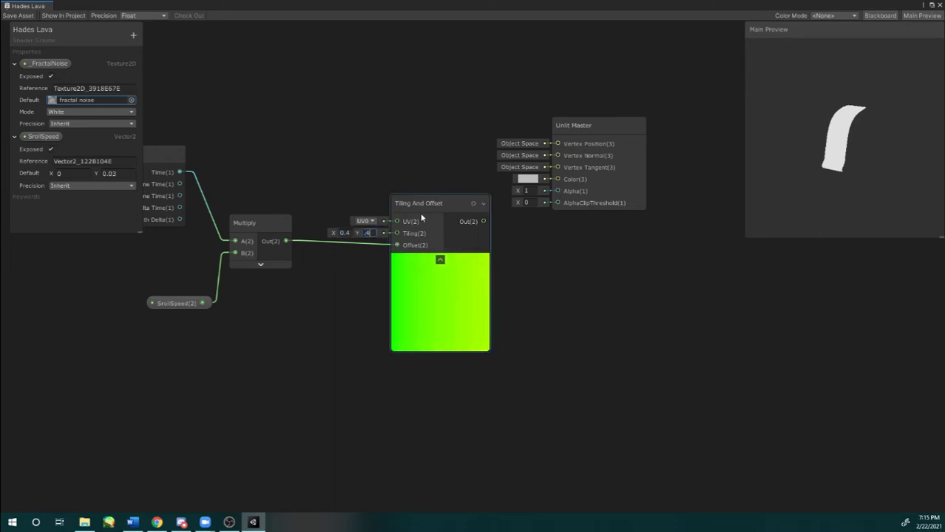
{"action": "left_click_drag", "start_coordinate": [564, 128], "coordinate": [607, 139]}
{"action": "left_click_drag", "start_coordinate": [430, 201], "coordinate": [401, 133]}
Step: Make room before the Unlit Master node and add a Sample Texture 2D node after Tiling And Offset
{"action": "middle_click_drag", "start_coordinate": [365, 141], "coordinate": [192, 167]}
{"action": "left_click_drag", "start_coordinate": [478, 168], "coordinate": [539, 167]}
{"action": "middle_click_drag", "start_coordinate": [328, 140], "coordinate": [449, 193]}
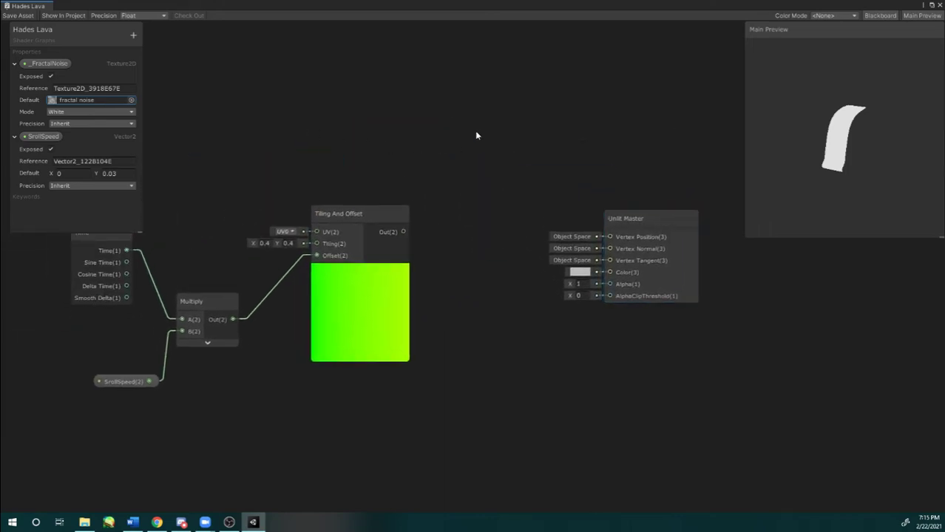
{"action": "key", "text": "space"}
{"action": "type", "text": "samp"}
{"action": "key", "text": "Down"}
{"action": "key", "text": "Down"}
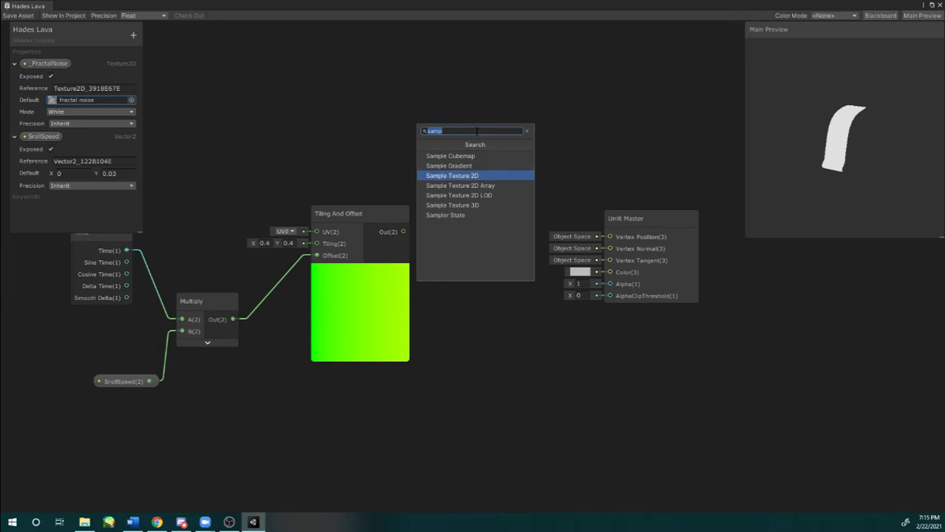
{"action": "key", "text": "Return"}
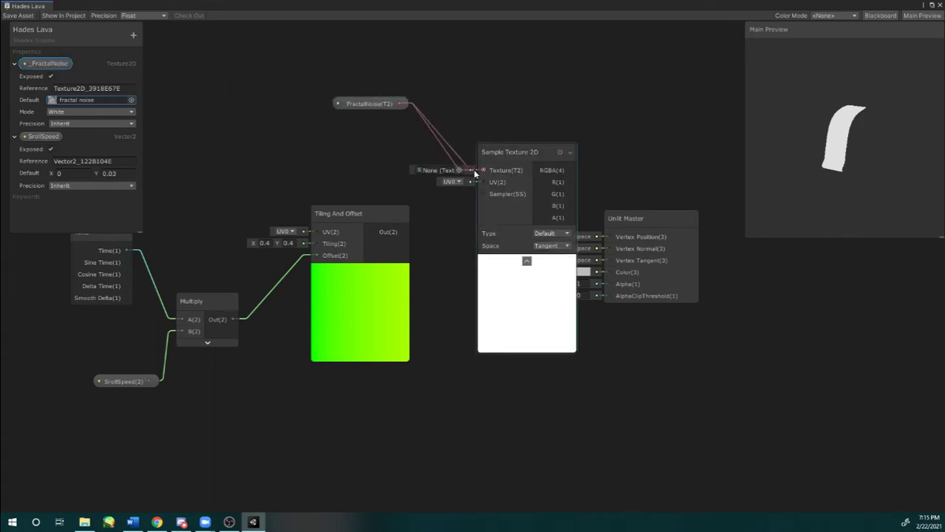
Step: Connect the _FractalNoise property to the Sample Texture 2D node's Texture and the Tiling And Offset output to its UV
{"action": "left_click_drag", "start_coordinate": [474, 173], "coordinate": [482, 170]}
{"action": "left_click_drag", "start_coordinate": [642, 214], "coordinate": [709, 209]}
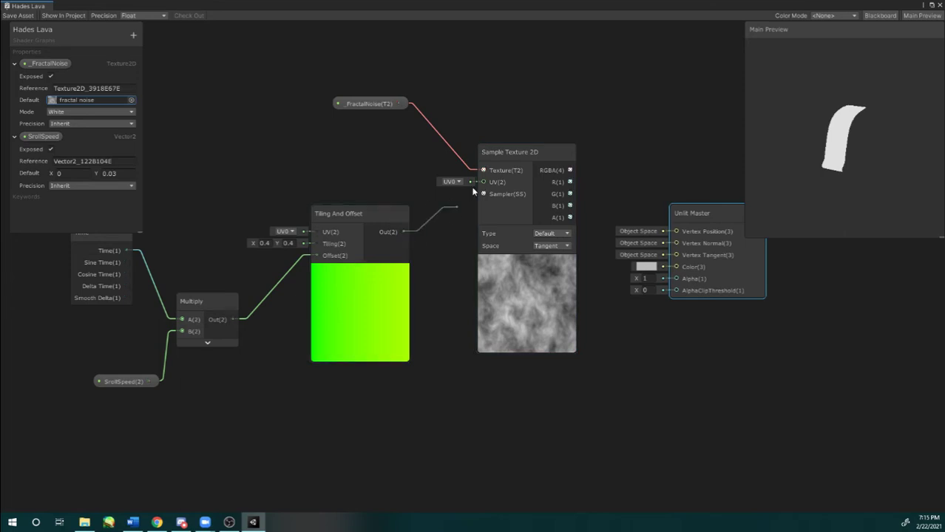
{"action": "left_click_drag", "start_coordinate": [483, 185], "coordinate": [482, 182]}
{"action": "left_click", "coordinate": [360, 212]}
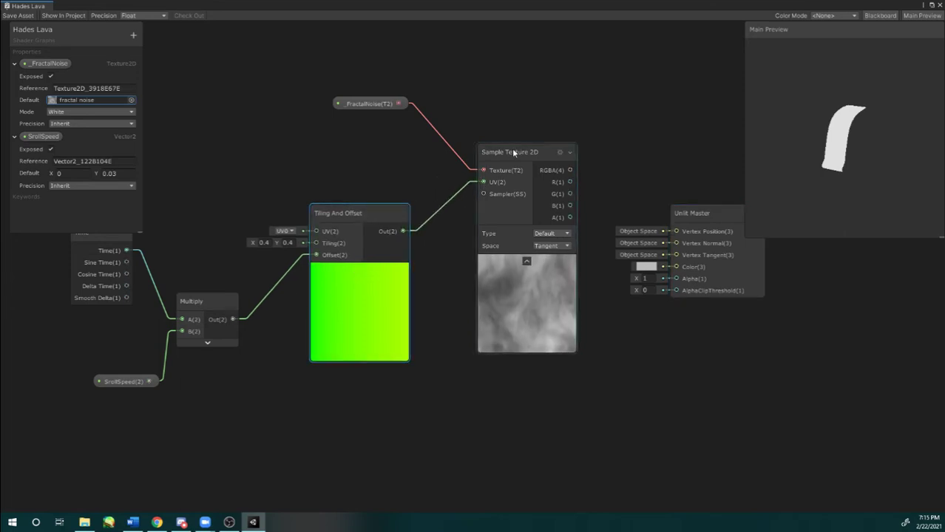
{"action": "left_click_drag", "start_coordinate": [512, 150], "coordinate": [486, 160]}
{"action": "middle_click_drag", "start_coordinate": [514, 309], "coordinate": [425, 261]}
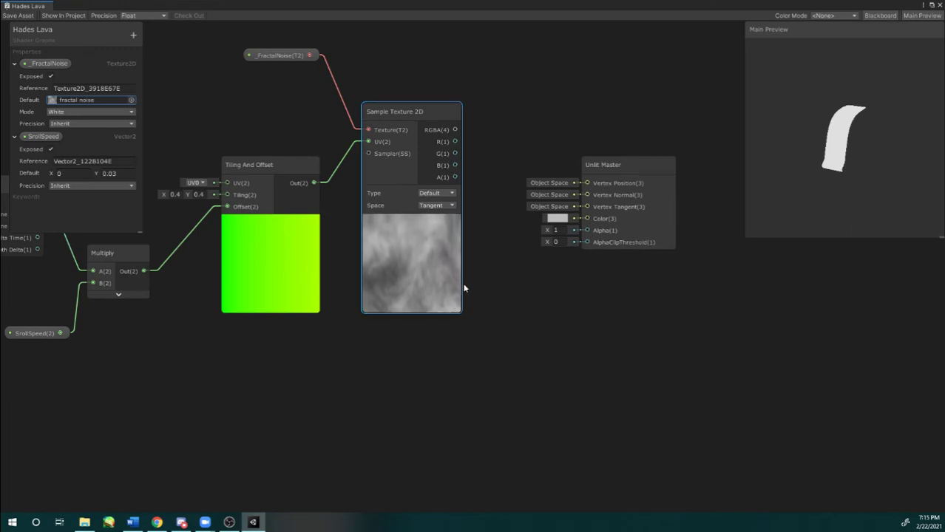
{"action": "middle_click_drag", "start_coordinate": [370, 399], "coordinate": [404, 398]}
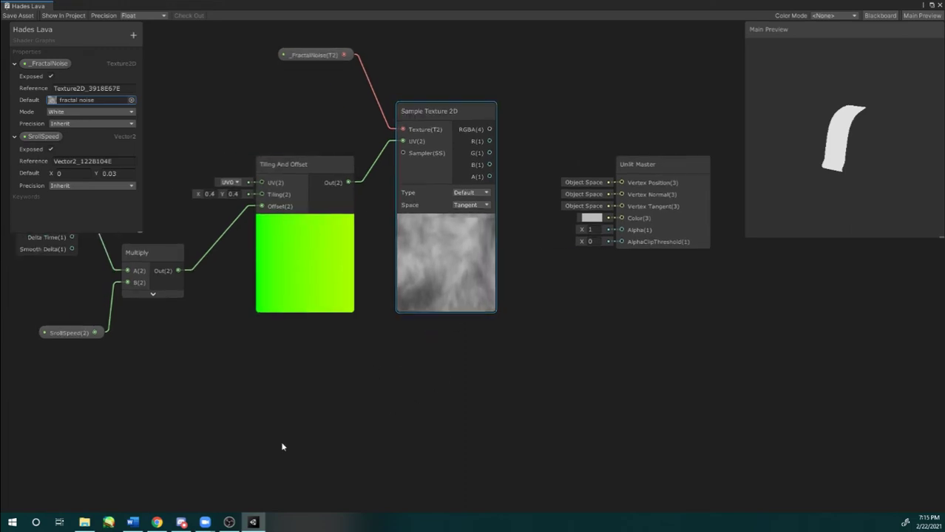
Step: Switch to Chrome and play the Hades effects breakdown video on Reddit up to the scrolling cell pattern part
{"action": "left_click", "coordinate": [151, 523]}
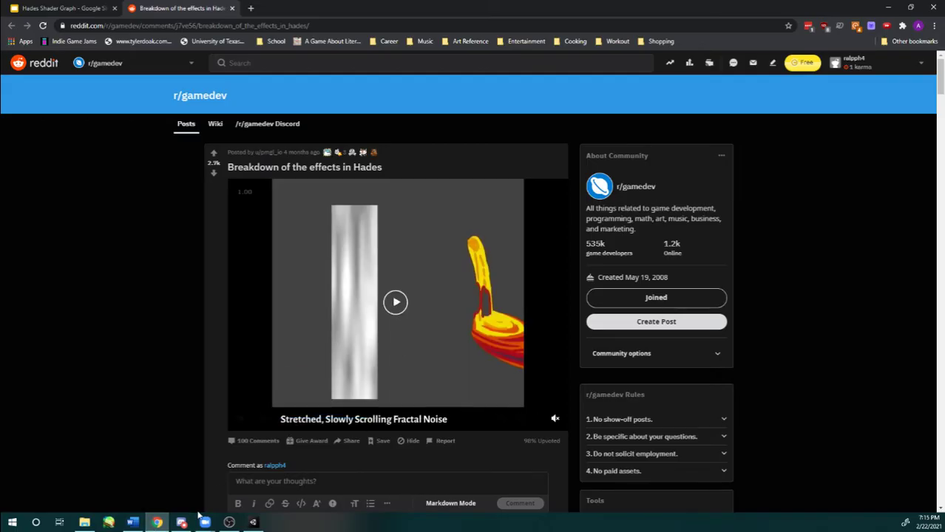
{"action": "left_click", "coordinate": [394, 313]}
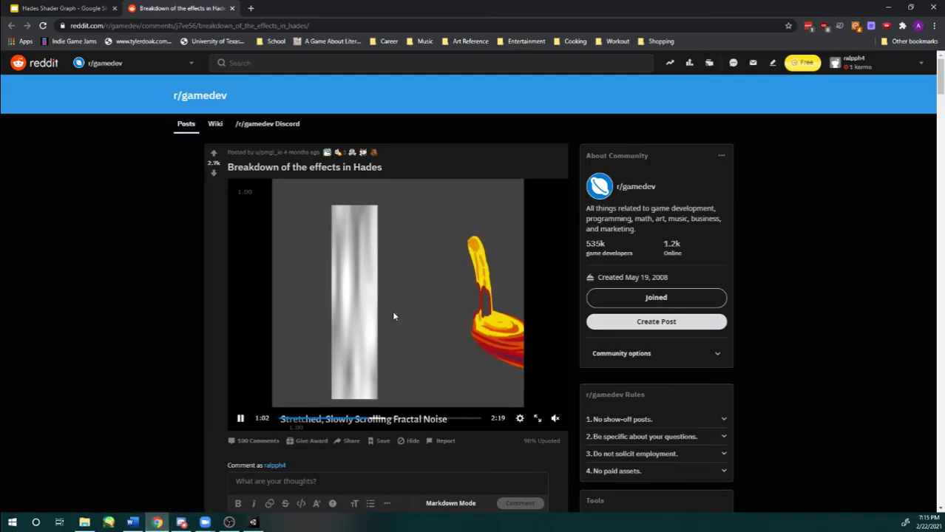
{"action": "left_click", "coordinate": [239, 421]}
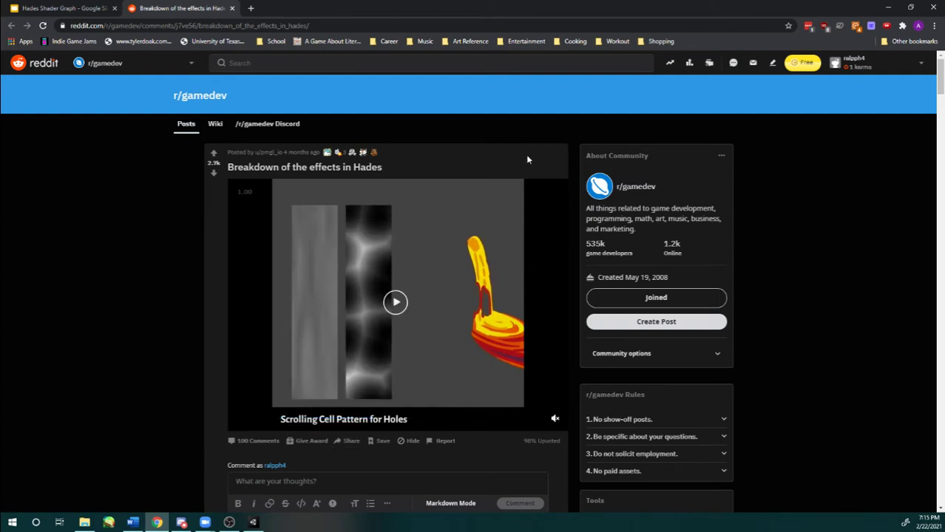
{"action": "left_click", "coordinate": [890, 9]}
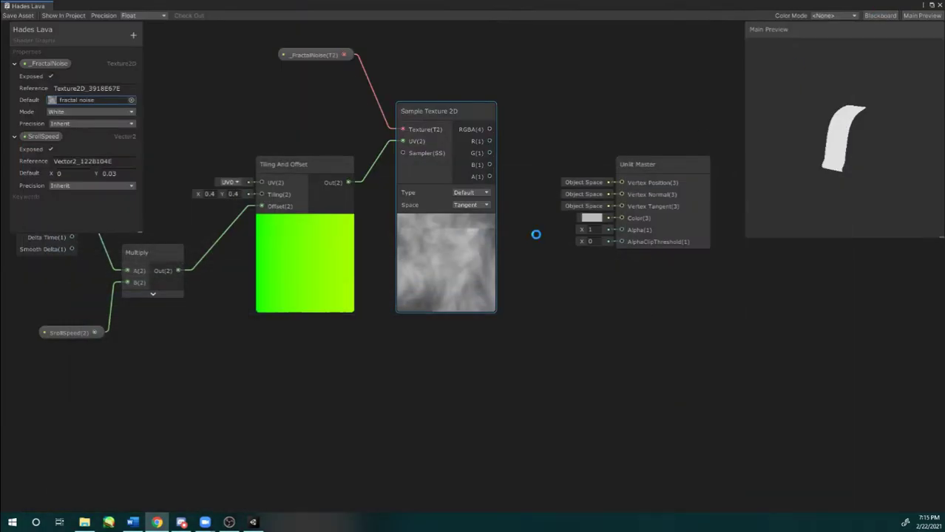
Step: Add a Texture2D property named _CellTexture to the Hades Lava graph
{"action": "scroll", "coordinate": [448, 293], "scroll_direction": "up", "scroll_amount": 4}
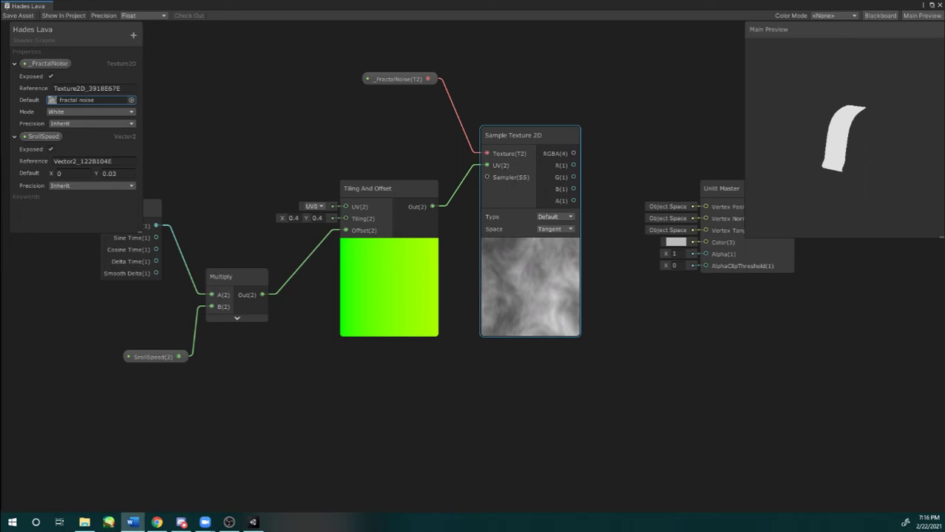
{"action": "middle_click_drag", "start_coordinate": [306, 405], "coordinate": [305, 368]}
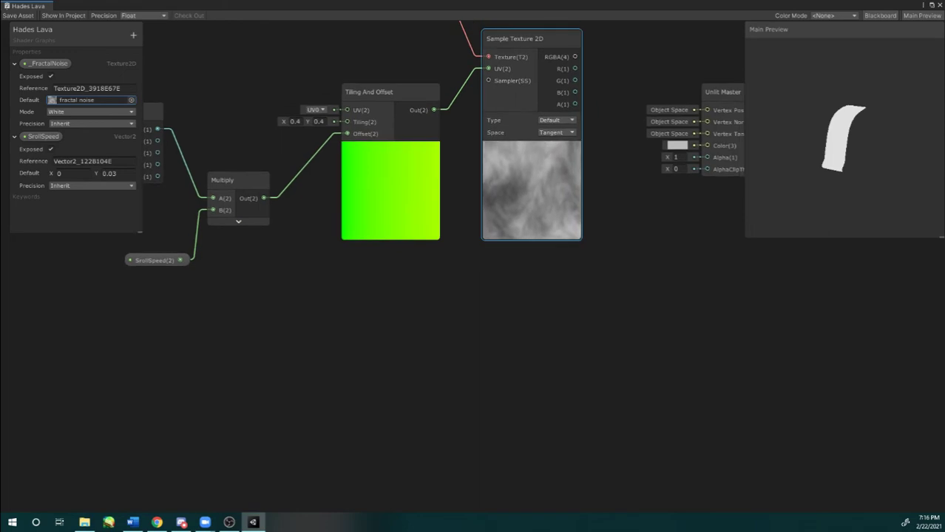
{"action": "middle_click_drag", "start_coordinate": [308, 330], "coordinate": [363, 272]}
{"action": "scroll", "coordinate": [310, 290], "scroll_direction": "down", "scroll_amount": 1}
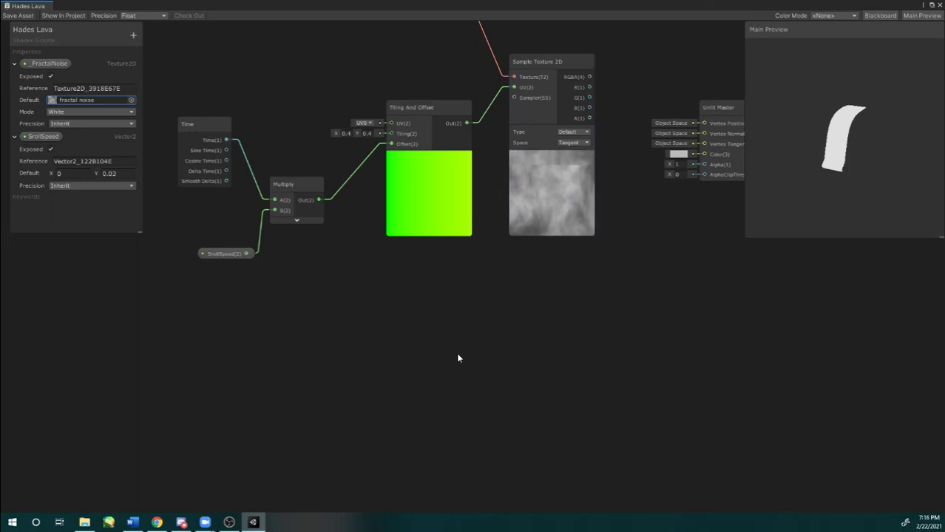
{"action": "left_click", "coordinate": [133, 37]}
{"action": "left_click", "coordinate": [183, 101]}
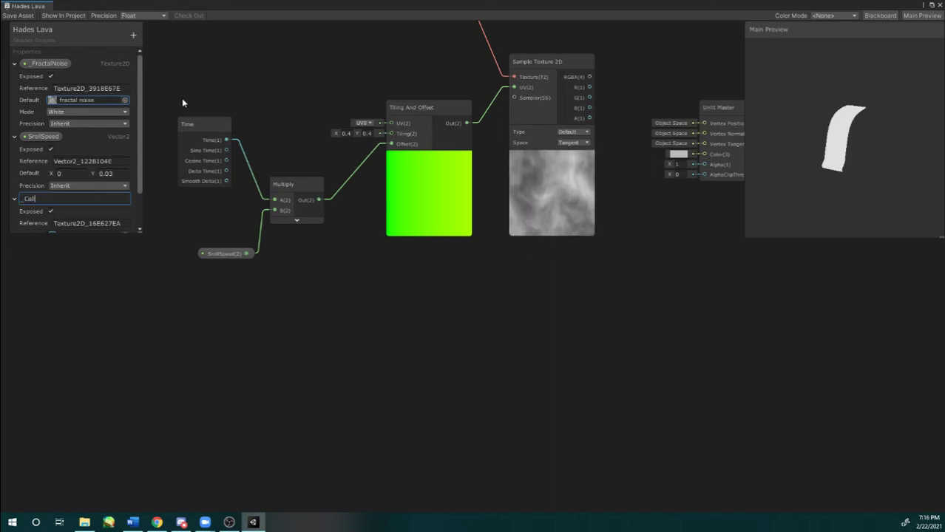
{"action": "key", "text": "Return"}
Step: Assign the cells texture as the default of the _CellTexture property
{"action": "scroll", "coordinate": [68, 141], "scroll_direction": "down", "scroll_amount": 1}
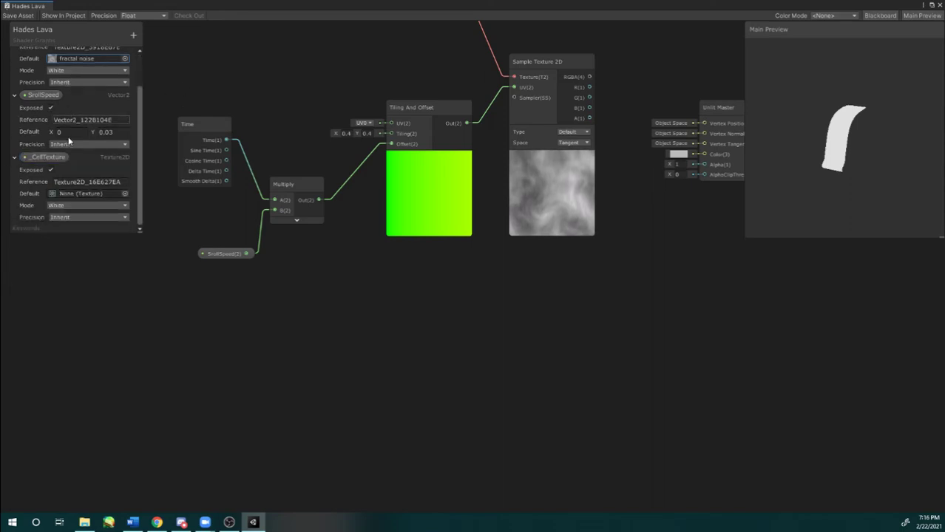
{"action": "left_click", "coordinate": [125, 194]}
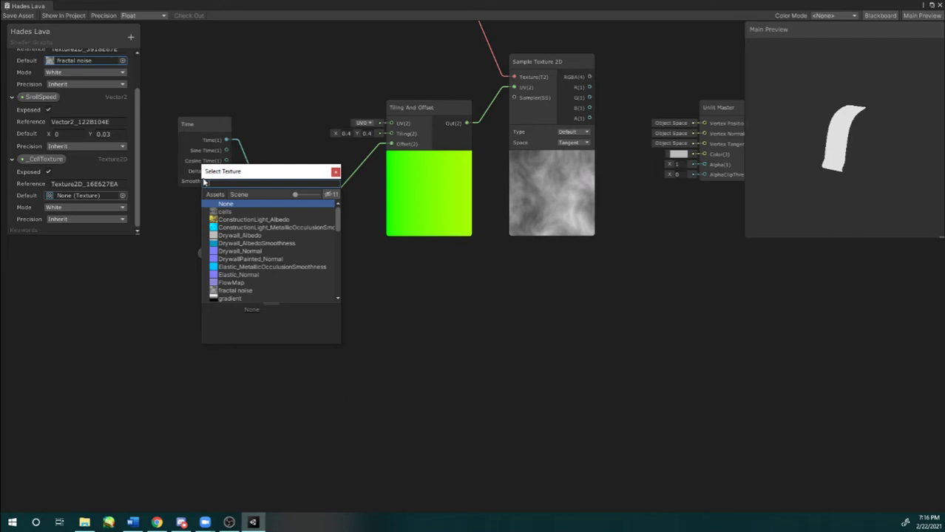
{"action": "left_click", "coordinate": [239, 214]}
{"action": "left_click", "coordinate": [239, 214]}
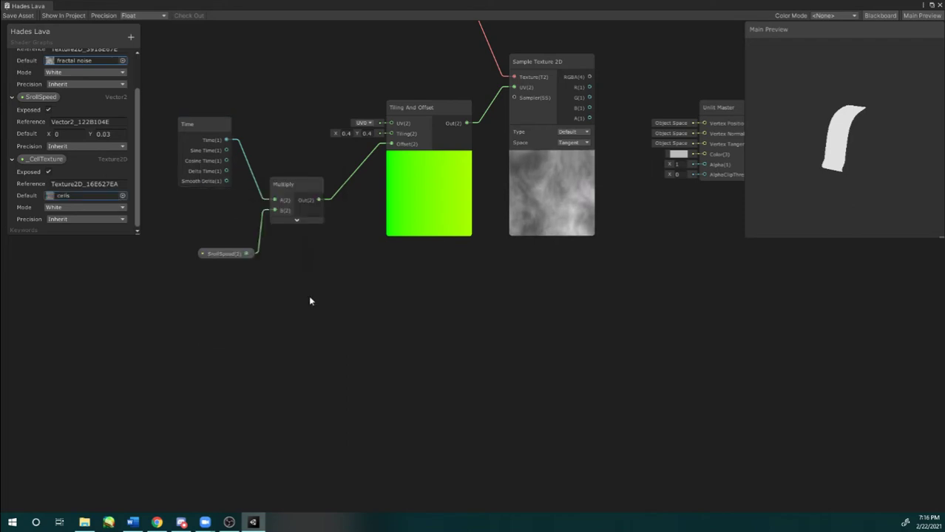
Step: Add a second Tiling And Offset node in the empty area below the first one
{"action": "scroll", "coordinate": [320, 326], "scroll_direction": "up", "scroll_amount": 3}
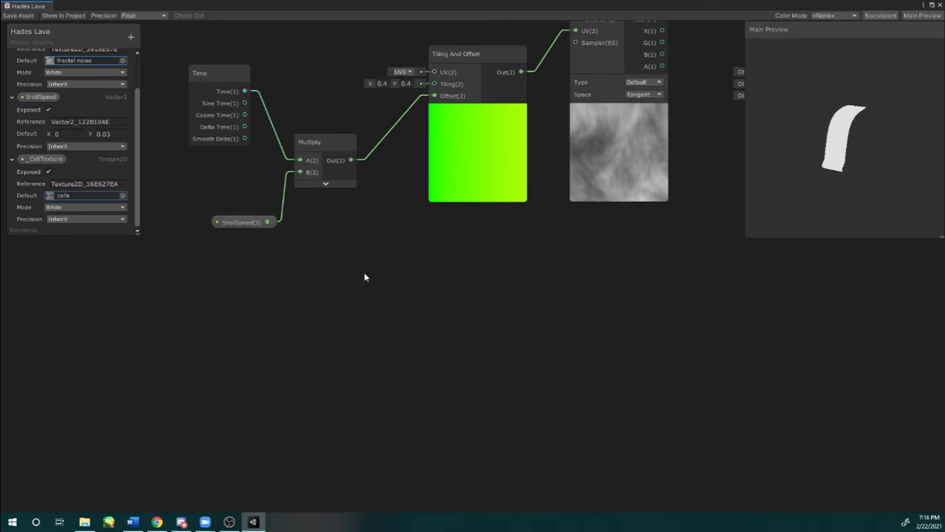
{"action": "middle_click_drag", "start_coordinate": [490, 174], "coordinate": [462, 189]}
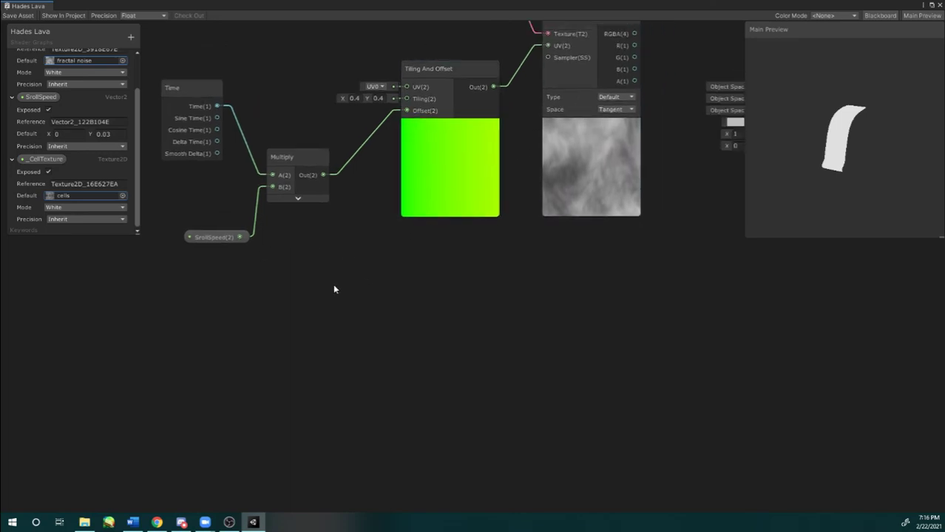
{"action": "key", "text": "space"}
{"action": "type", "text": "tiling"}
{"action": "key", "text": "Return"}
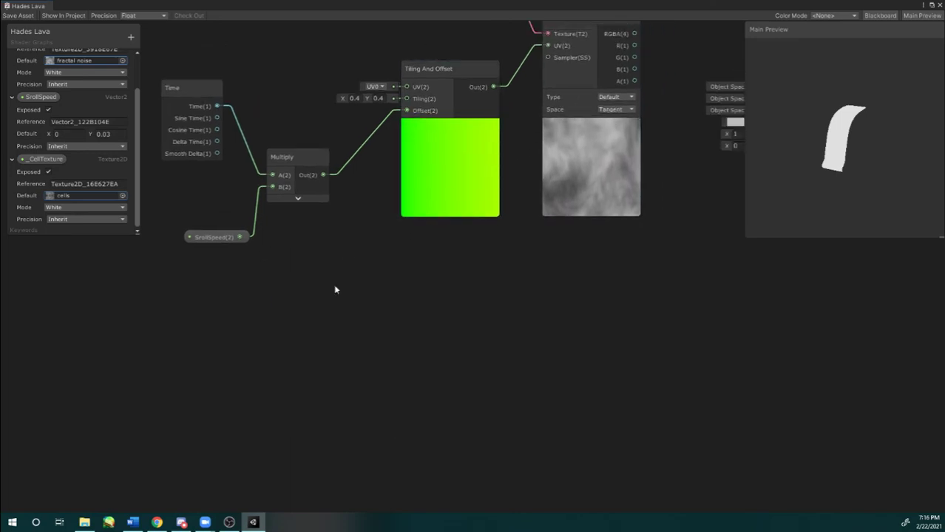
{"action": "left_click_drag", "start_coordinate": [343, 306], "coordinate": [350, 294]}
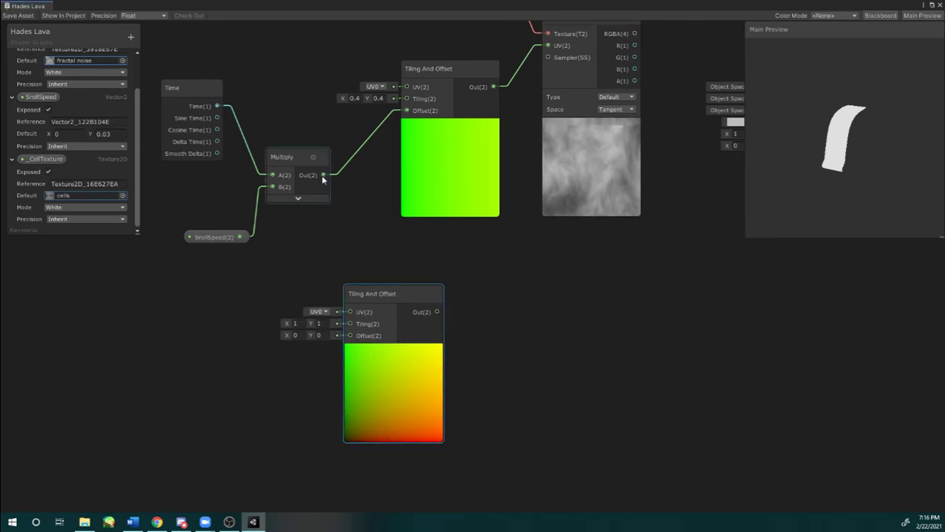
Step: Feed the Multiply output into the second Tiling And Offset node's Offset and set its Tiling to X 0.2, Y 0.5
{"action": "left_click_drag", "start_coordinate": [322, 176], "coordinate": [348, 336]}
{"action": "left_click_drag", "start_coordinate": [377, 294], "coordinate": [443, 281]}
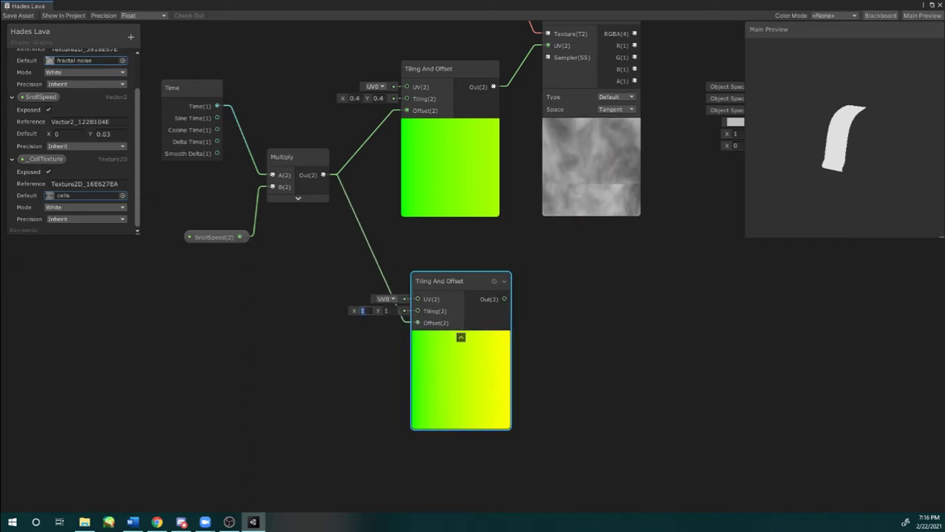
{"action": "type", "text": ".2"}
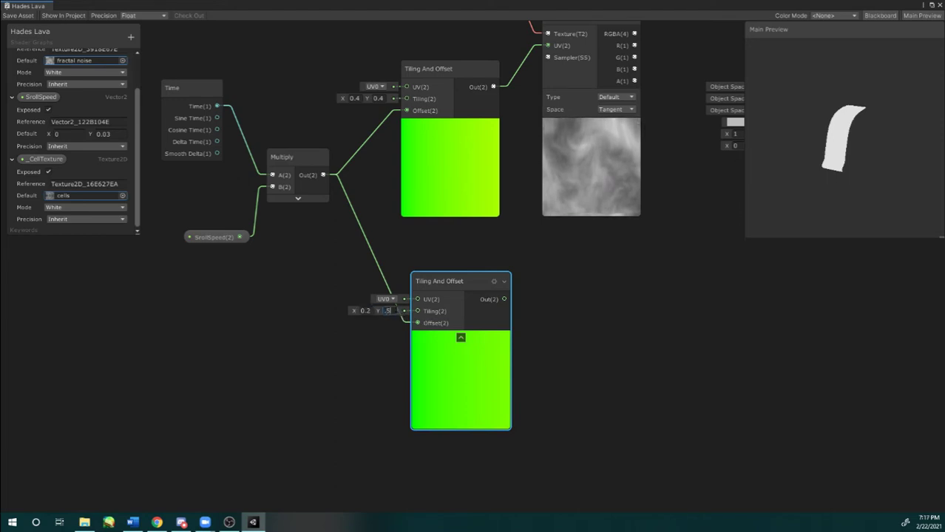
Step: Add a second Sample Texture 2D node beside the lower Tiling And Offset node
{"action": "middle_click_drag", "start_coordinate": [595, 346], "coordinate": [536, 322]}
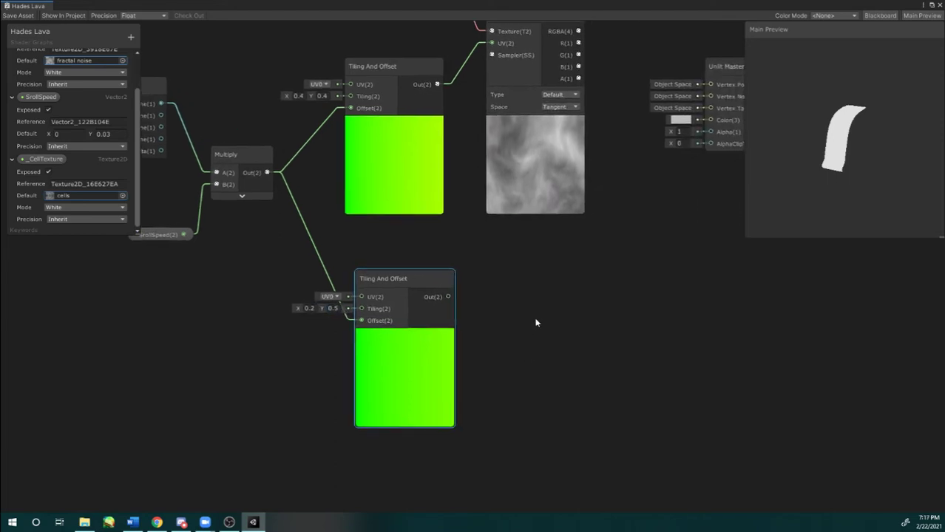
{"action": "key", "text": "space"}
{"action": "type", "text": "samp"}
{"action": "key", "text": "Down"}
{"action": "key", "text": "Down"}
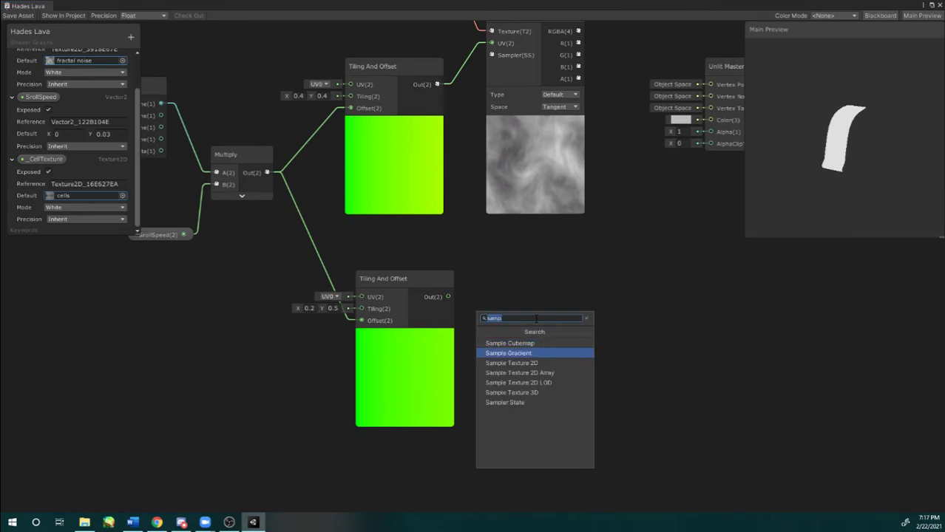
{"action": "key", "text": "Return"}
Step: Place the _CellTexture property in the graph and connect it and the lower Tiling And Offset output to the new Sample Texture 2D
{"action": "left_click_drag", "start_coordinate": [30, 164], "coordinate": [376, 273]}
{"action": "left_click_drag", "start_coordinate": [580, 325], "coordinate": [530, 290]}
{"action": "left_click_drag", "start_coordinate": [593, 292], "coordinate": [543, 356]}
{"action": "left_click_drag", "start_coordinate": [522, 289], "coordinate": [428, 256]}
{"action": "left_click_drag", "start_coordinate": [579, 338], "coordinate": [568, 291]}
{"action": "left_click_drag", "start_coordinate": [448, 297], "coordinate": [532, 322]}
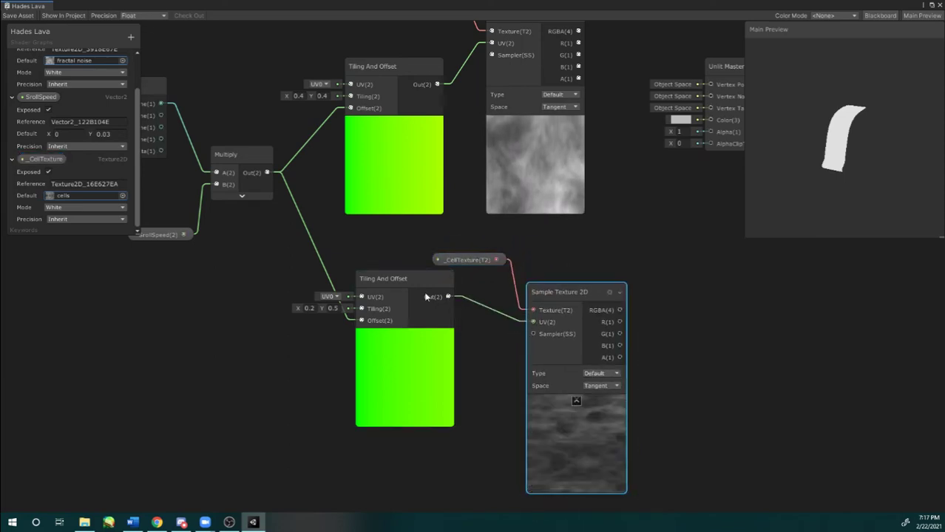
Step: Tidy the layout of the lower Tiling And Offset, _CellTexture and Sample Texture 2D nodes so they no longer crowd each other
{"action": "left_click_drag", "start_coordinate": [415, 282], "coordinate": [407, 306]}
{"action": "left_click_drag", "start_coordinate": [461, 258], "coordinate": [425, 260]}
{"action": "left_click_drag", "start_coordinate": [559, 295], "coordinate": [546, 281]}
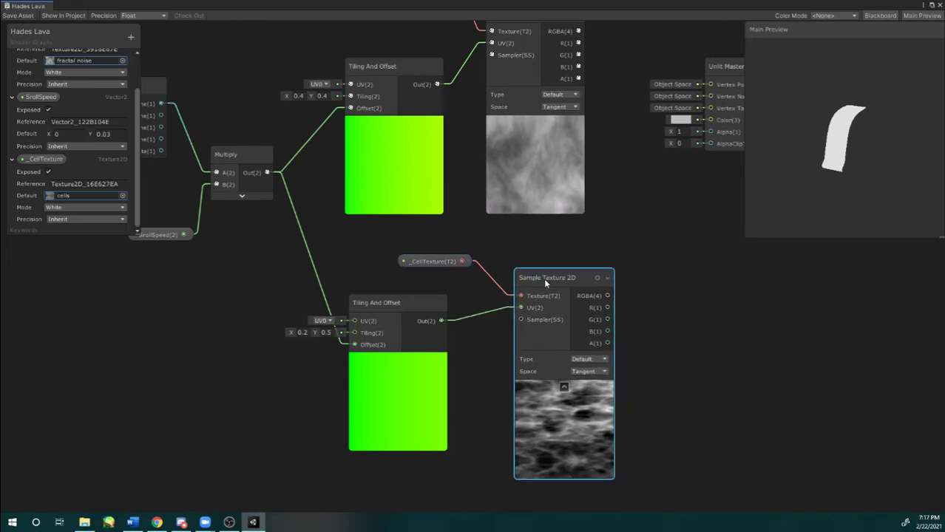
{"action": "left_click", "coordinate": [440, 261]}
{"action": "left_click_drag", "start_coordinate": [439, 261], "coordinate": [448, 258]}
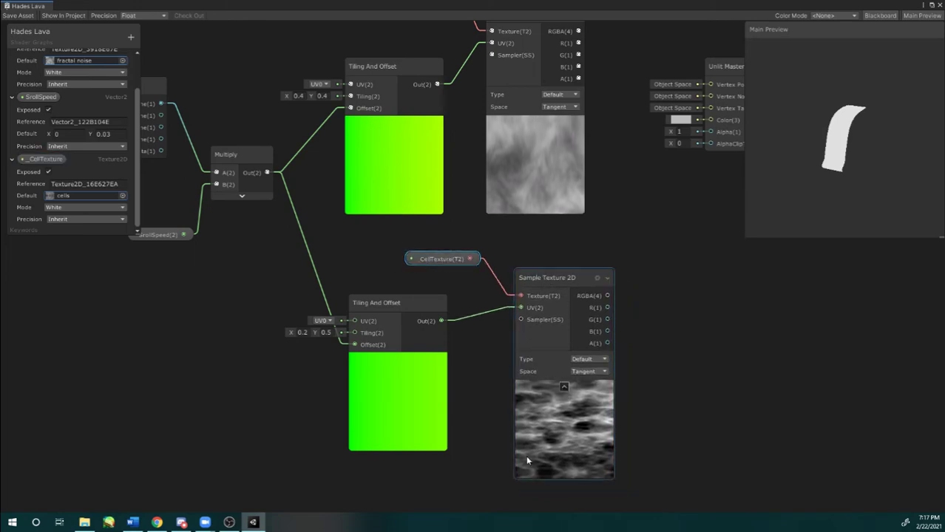
Step: Move the Unlit Master node farther from the two Sample Texture 2D nodes to leave space between them
{"action": "middle_click_drag", "start_coordinate": [649, 419], "coordinate": [598, 405]}
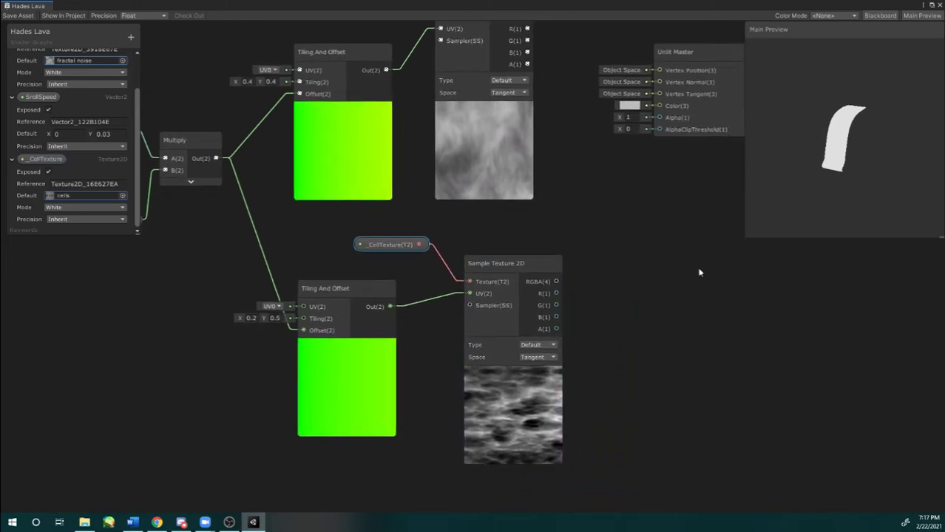
{"action": "middle_click_drag", "start_coordinate": [536, 227], "coordinate": [431, 229]}
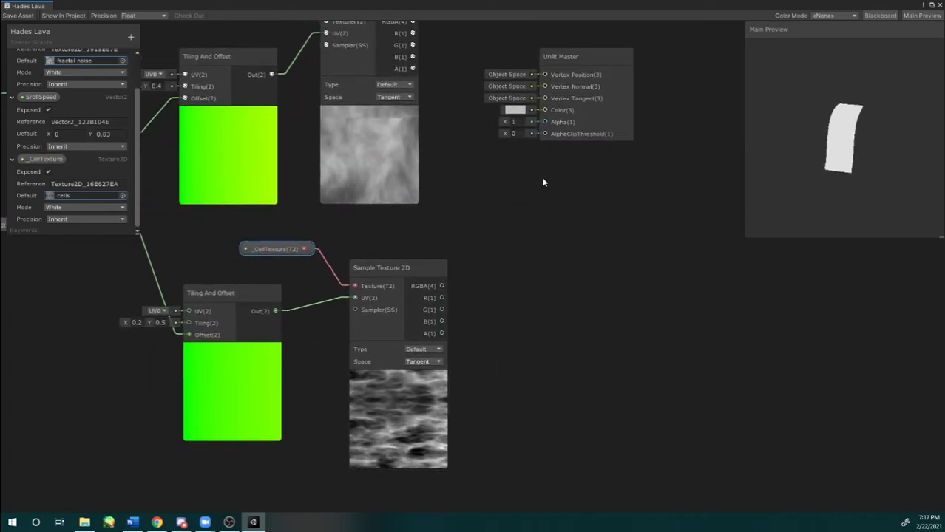
{"action": "middle_click_drag", "start_coordinate": [544, 175], "coordinate": [494, 240]}
{"action": "left_click_drag", "start_coordinate": [573, 142], "coordinate": [628, 154]}
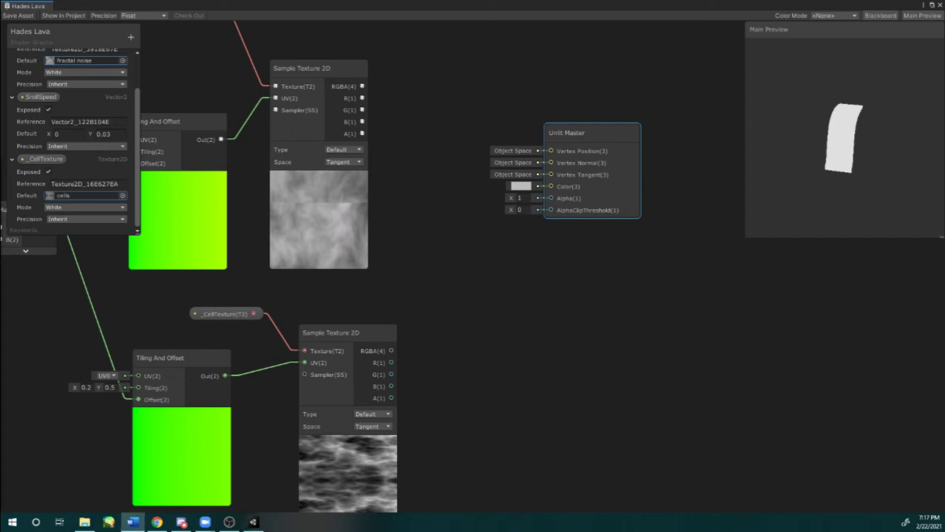
Step: Align the lower Sample Texture 2D and _CellTexture nodes beneath the upper sampler and shift Unlit Master farther away from them
{"action": "left_click_drag", "start_coordinate": [309, 340], "coordinate": [291, 342]}
{"action": "left_click_drag", "start_coordinate": [235, 315], "coordinate": [221, 316]}
{"action": "left_click_drag", "start_coordinate": [290, 339], "coordinate": [282, 340]}
{"action": "middle_click_drag", "start_coordinate": [560, 238], "coordinate": [558, 207]}
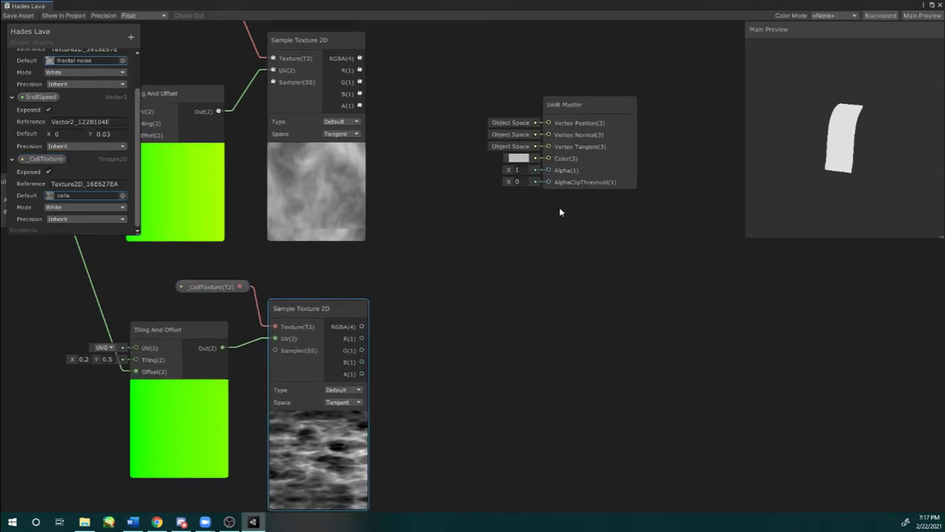
{"action": "left_click_drag", "start_coordinate": [589, 106], "coordinate": [657, 119]}
Step: Add a Vector1 property named _HoleStrength to the shader graph
{"action": "middle_click_drag", "start_coordinate": [512, 273], "coordinate": [550, 135]}
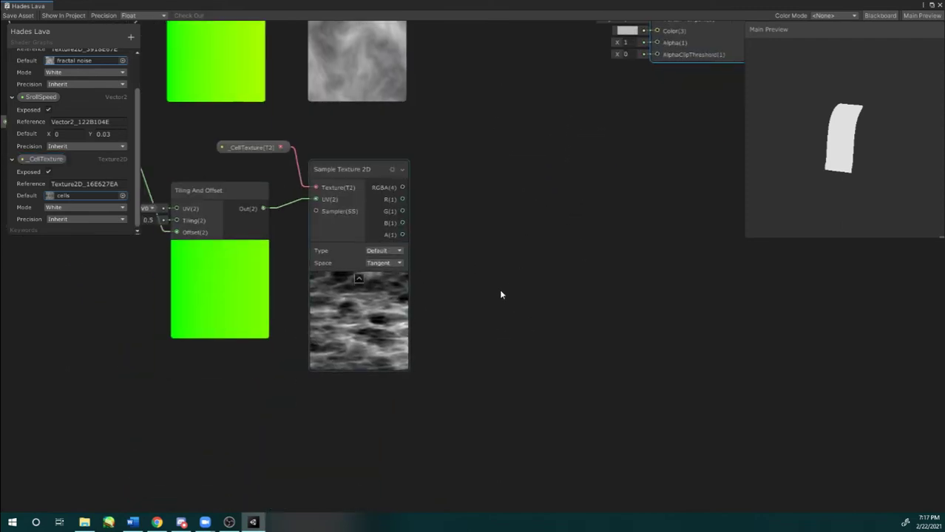
{"action": "middle_click_drag", "start_coordinate": [499, 271], "coordinate": [420, 300]}
{"action": "left_click", "coordinate": [437, 267]}
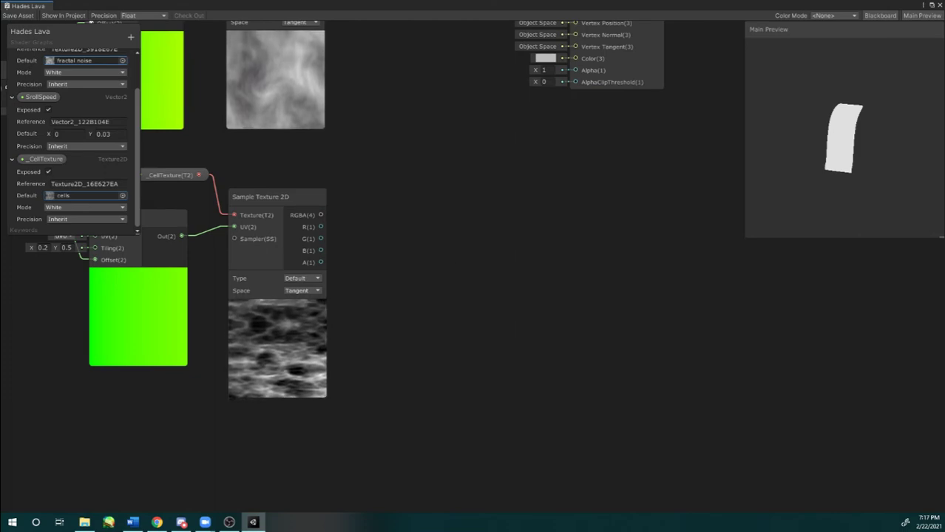
{"action": "left_click", "coordinate": [130, 37]}
{"action": "left_click", "coordinate": [158, 40]}
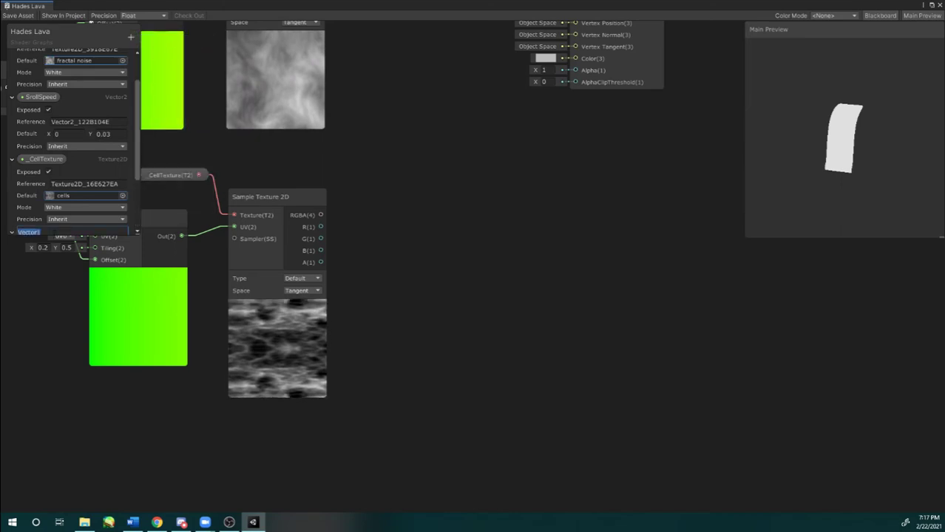
{"action": "type", "text": "Hole"}
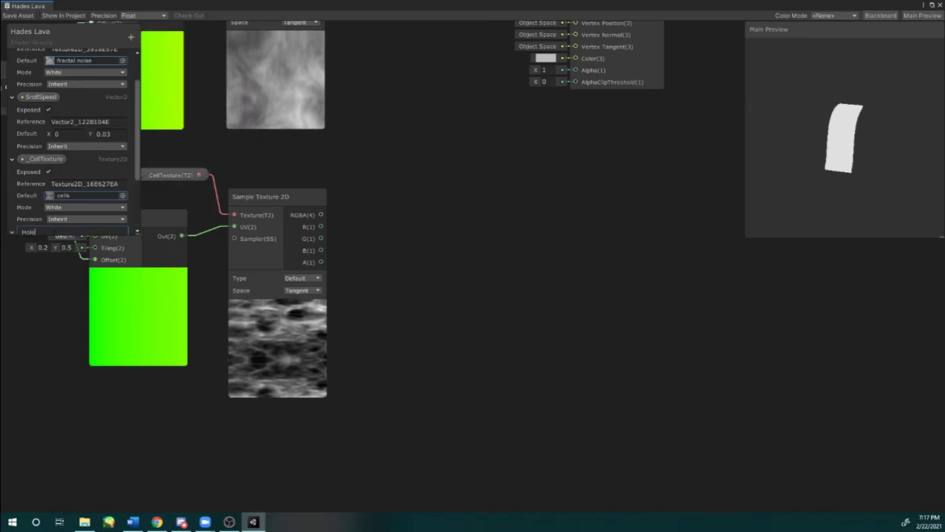
{"action": "type", "text": "Strength"}
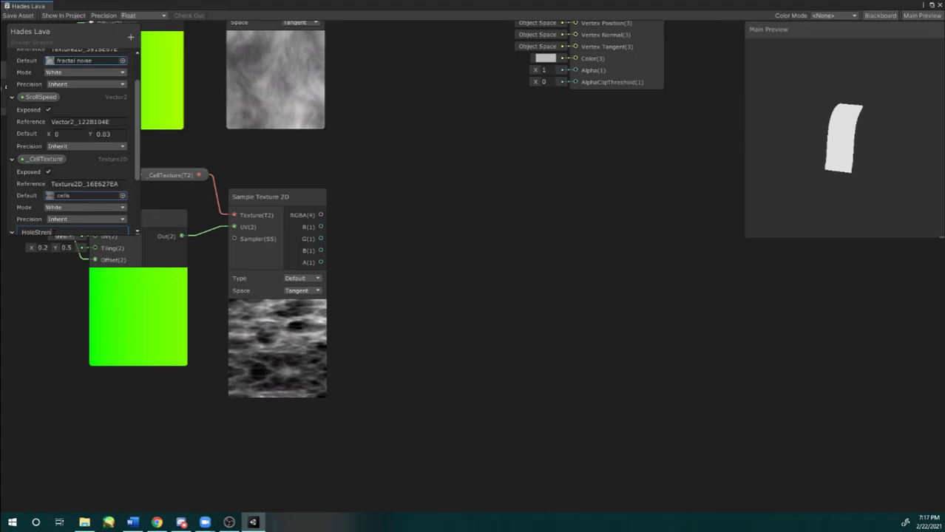
{"action": "key", "text": "Return"}
{"action": "scroll", "coordinate": [94, 145], "scroll_direction": "down", "scroll_amount": 2}
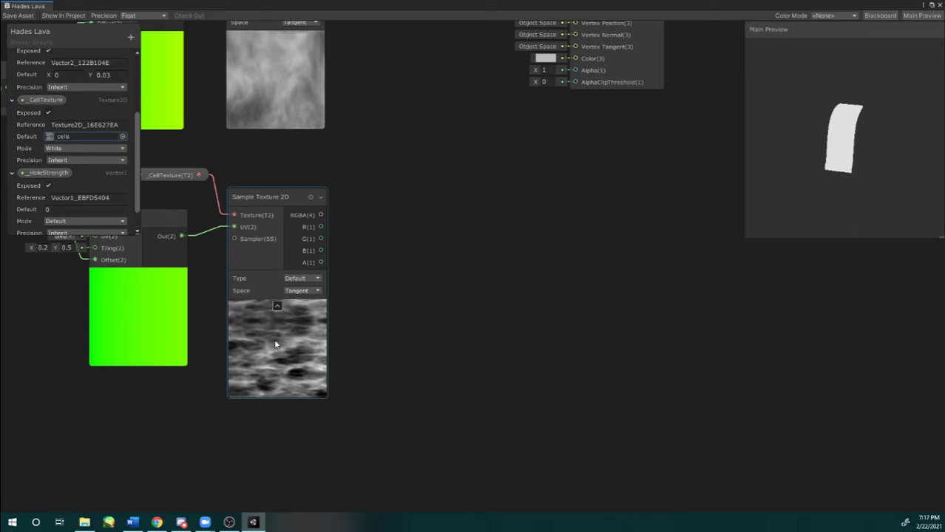
Step: Place _HoleStrength in the graph and multiply it with the RGBA output of the lower Sample Texture 2D using a Multiply node
{"action": "middle_click_drag", "start_coordinate": [289, 328], "coordinate": [275, 339]}
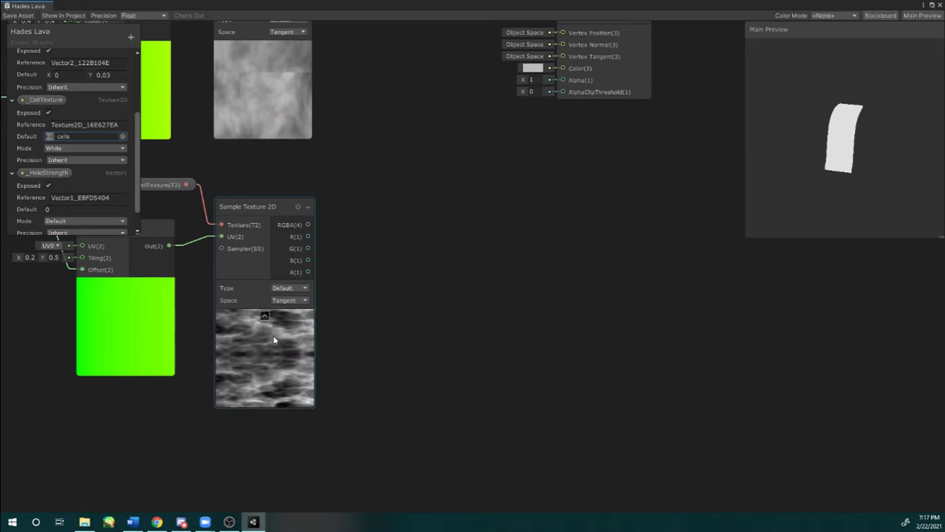
{"action": "scroll", "coordinate": [73, 160], "scroll_direction": "down", "scroll_amount": 1}
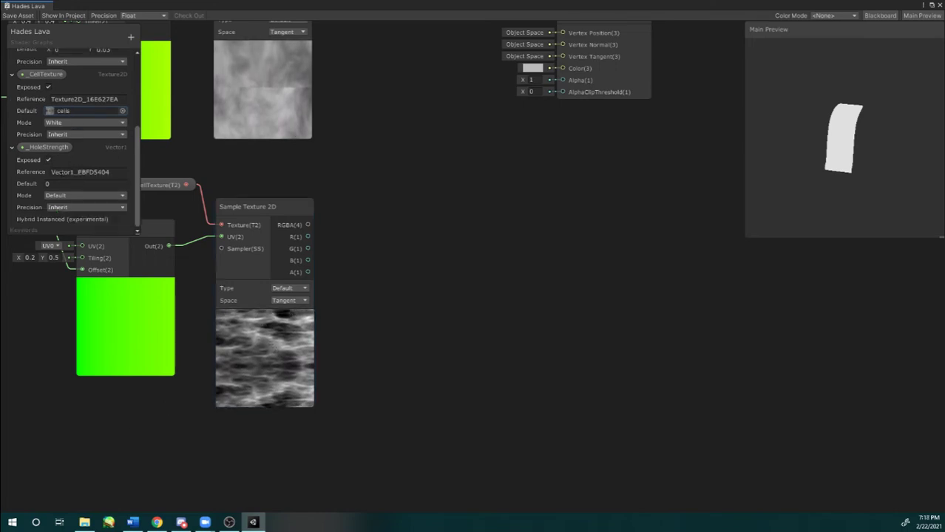
{"action": "left_click", "coordinate": [34, 148]}
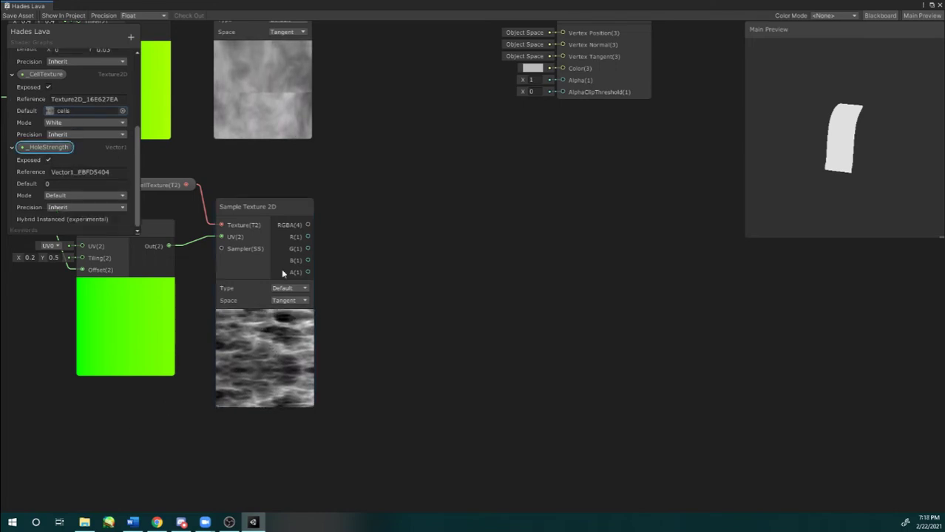
{"action": "left_click_drag", "start_coordinate": [282, 274], "coordinate": [375, 297]}
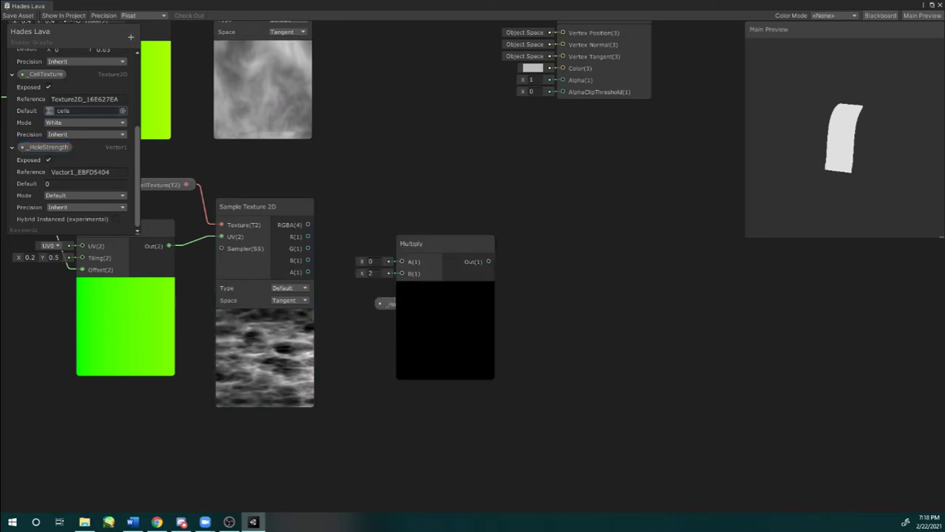
{"action": "left_click_drag", "start_coordinate": [307, 224], "coordinate": [402, 261]}
{"action": "left_click_drag", "start_coordinate": [383, 304], "coordinate": [483, 254]}
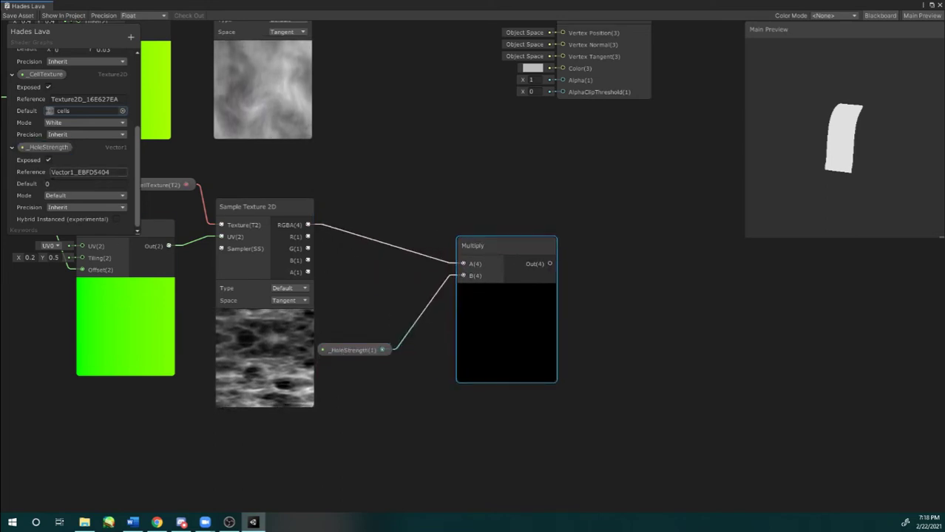
Step: Set the default value of _HoleStrength to 1 and nudge its node beside the Multiply node
{"action": "left_click", "coordinate": [55, 183]}
{"action": "type", "text": "1"}
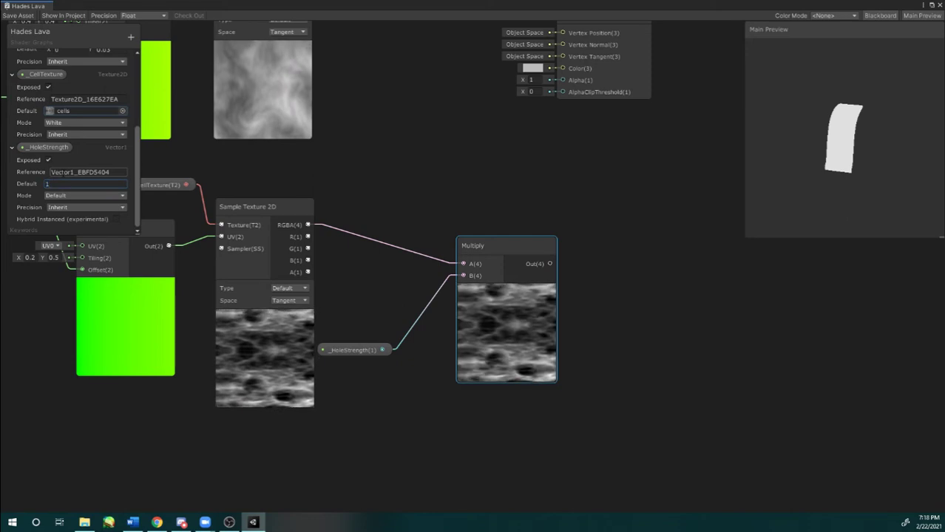
{"action": "scroll", "coordinate": [88, 185], "scroll_direction": "up", "scroll_amount": 1}
{"action": "left_click_drag", "start_coordinate": [357, 352], "coordinate": [364, 352]}
{"action": "middle_click_drag", "start_coordinate": [449, 207], "coordinate": [271, 209]}
{"action": "middle_click_drag", "start_coordinate": [381, 198], "coordinate": [485, 164]}
{"action": "scroll", "coordinate": [405, 210], "scroll_direction": "down", "scroll_amount": 1}
{"action": "scroll", "coordinate": [82, 147], "scroll_direction": "down", "scroll_amount": 2}
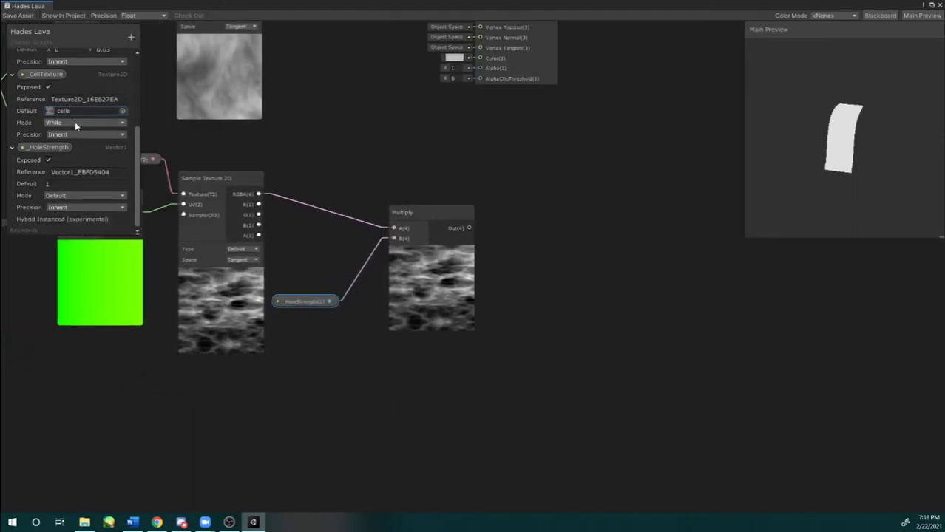
Step: Collapse the details of the _HoleStrength, _CellTexture, SrollSpeed and _FractalNoise properties
{"action": "left_click", "coordinate": [14, 148]}
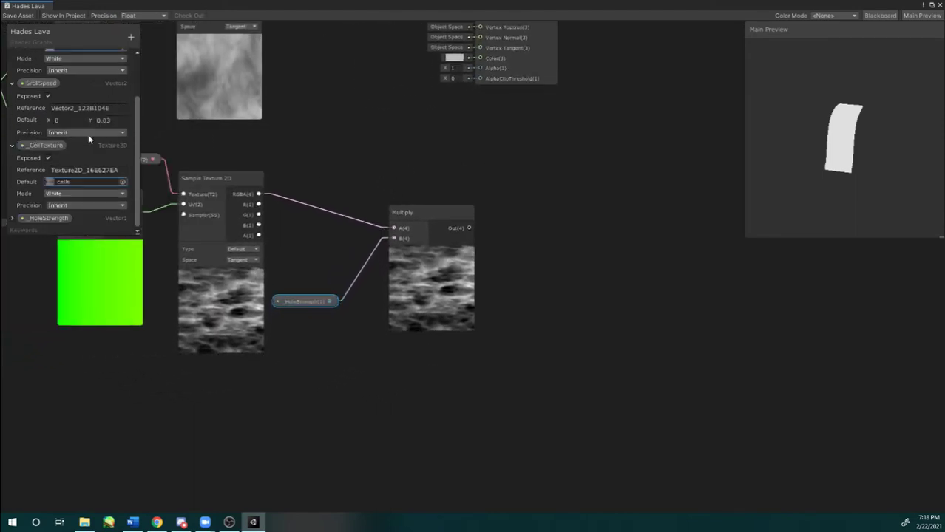
{"action": "left_click", "coordinate": [11, 146]}
{"action": "left_click", "coordinate": [12, 138]}
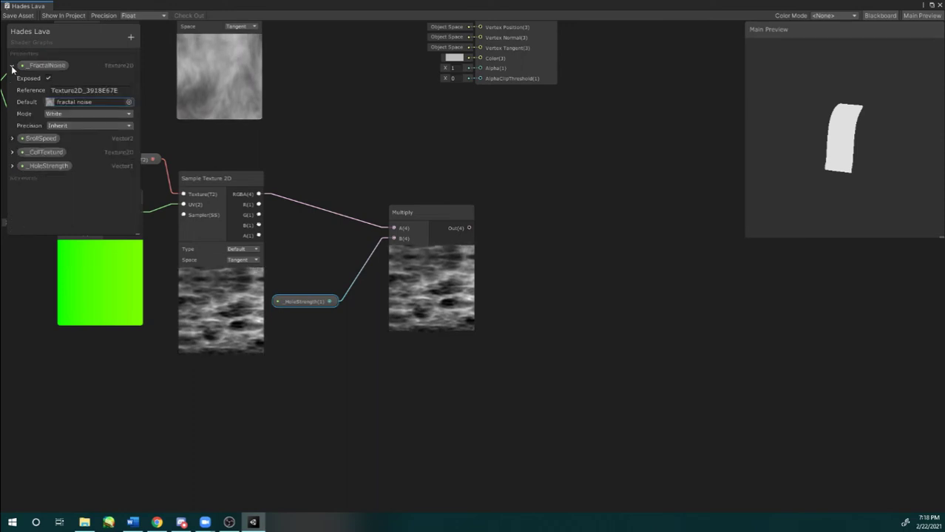
{"action": "left_click", "coordinate": [12, 66]}
Step: Add a Texture2D property named _TopGradient to the shader graph
{"action": "left_click", "coordinate": [131, 37]}
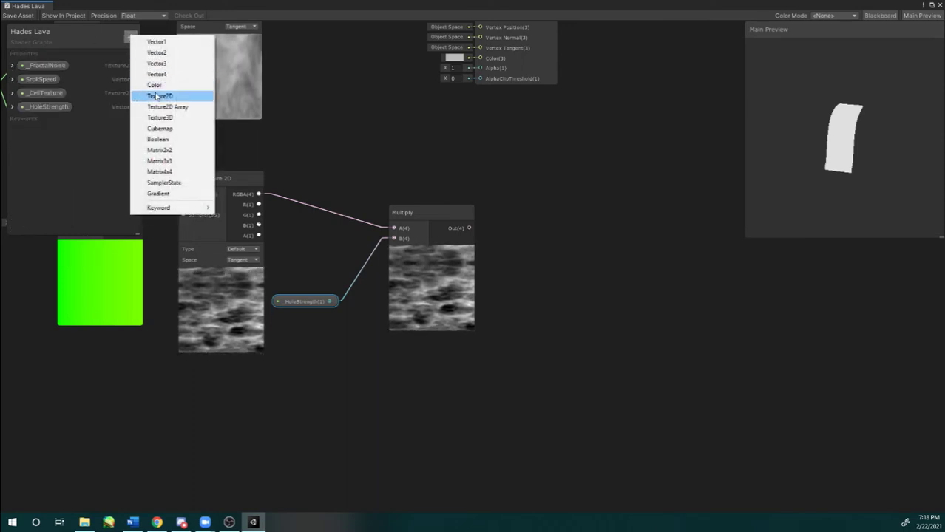
{"action": "left_click", "coordinate": [160, 96]}
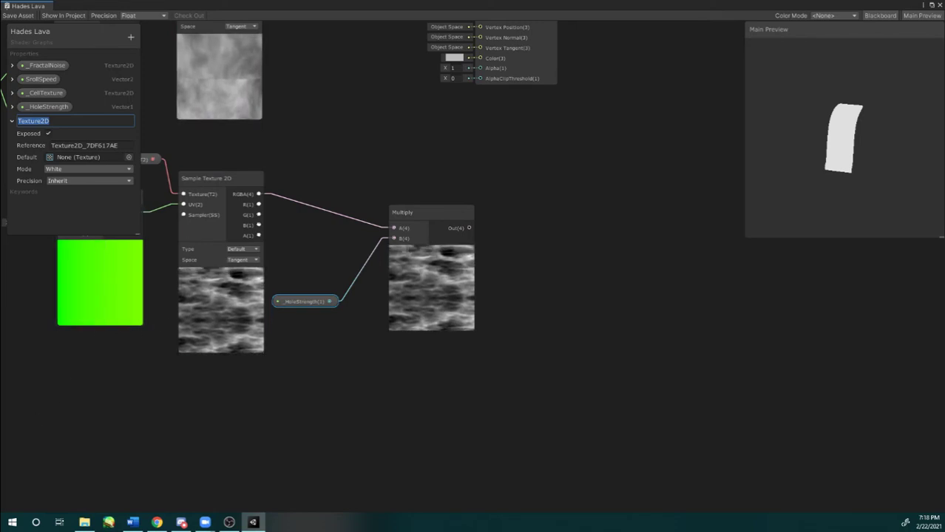
{"action": "type", "text": "_TopGradient"}
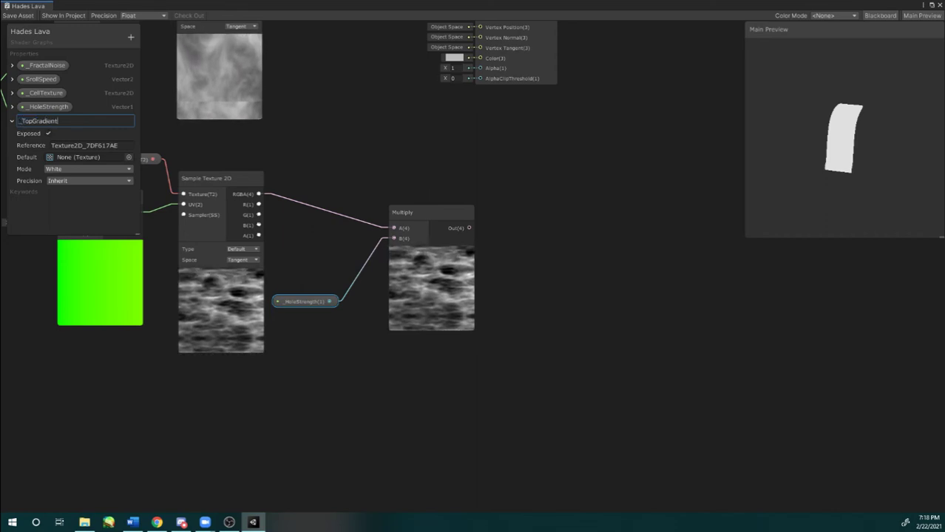
{"action": "key", "text": "Return"}
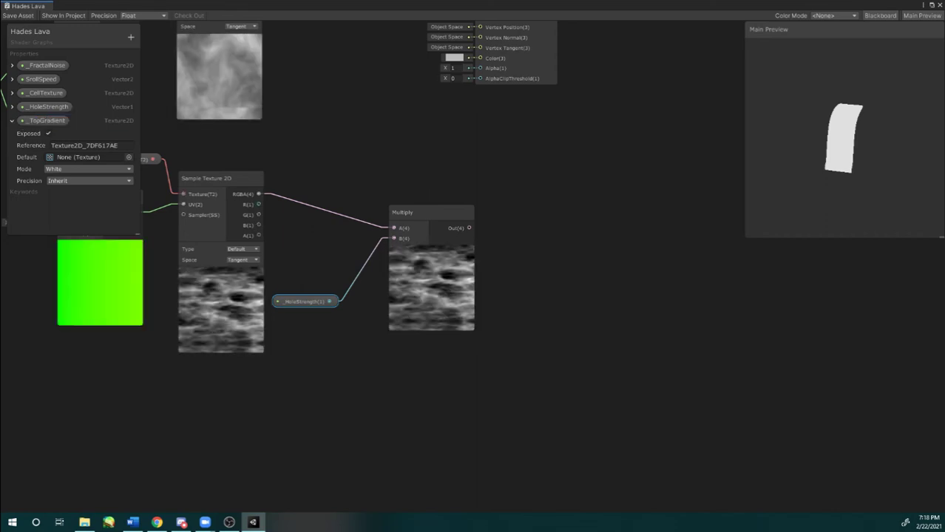
{"action": "left_click", "coordinate": [130, 34]}
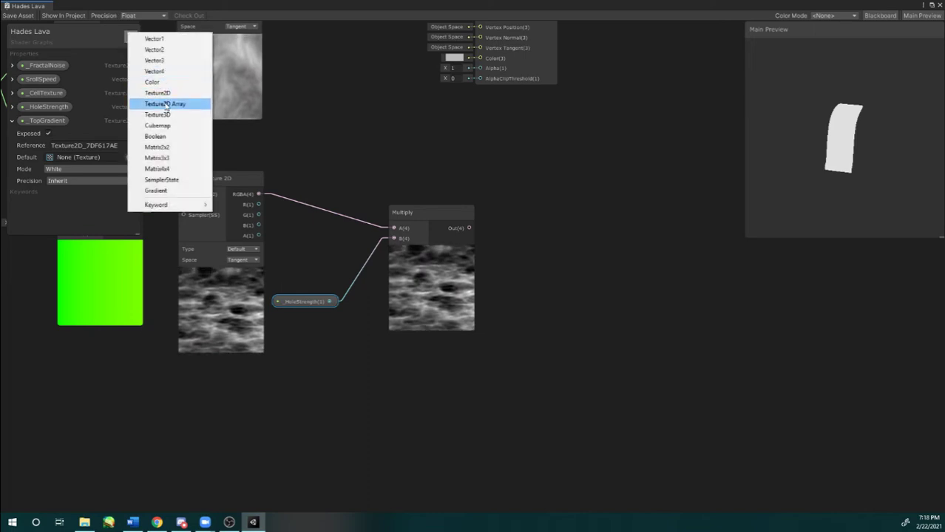
{"action": "left_click", "coordinate": [79, 198]}
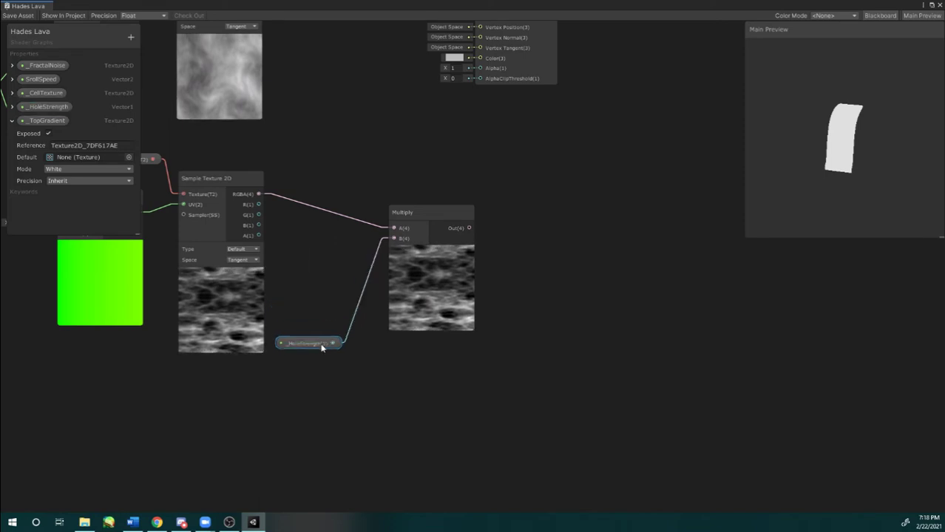
Step: Switch to Chrome and examine how the Hades effects breakdown video uses an additive white gradient to control the hole area
{"action": "middle_click_drag", "start_coordinate": [331, 301], "coordinate": [364, 260]}
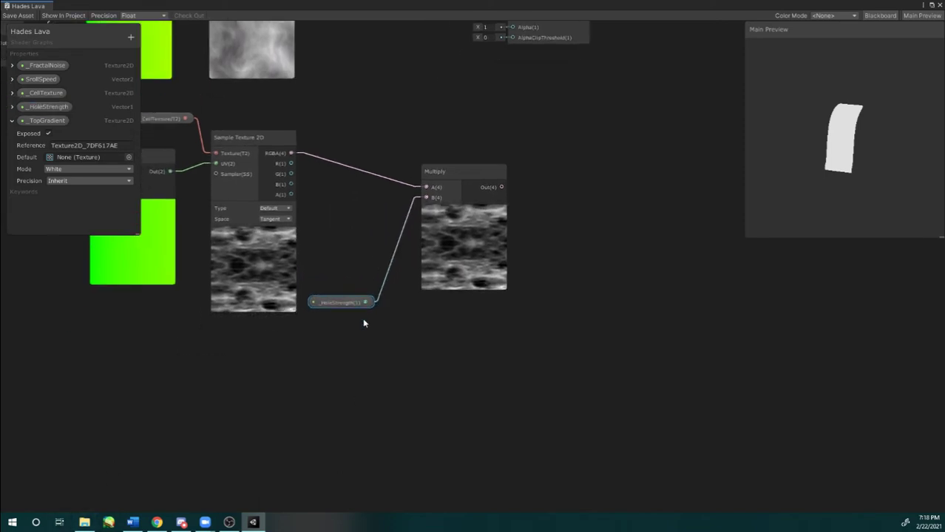
{"action": "middle_click_drag", "start_coordinate": [362, 318], "coordinate": [343, 354]}
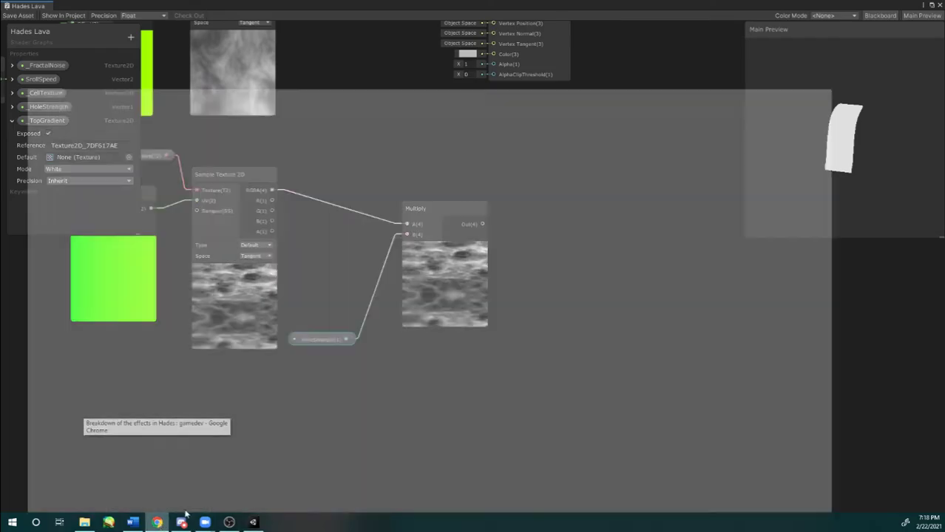
{"action": "left_click", "coordinate": [163, 474]}
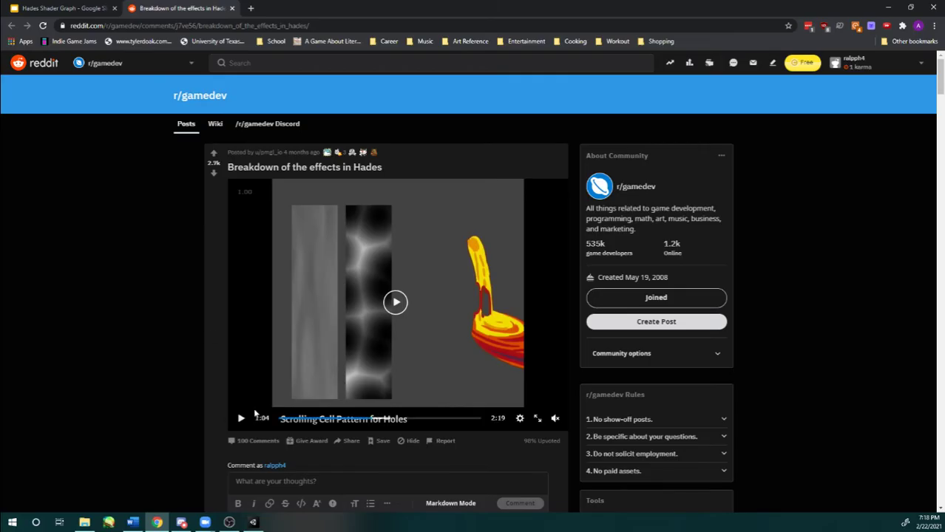
{"action": "left_click", "coordinate": [240, 420]}
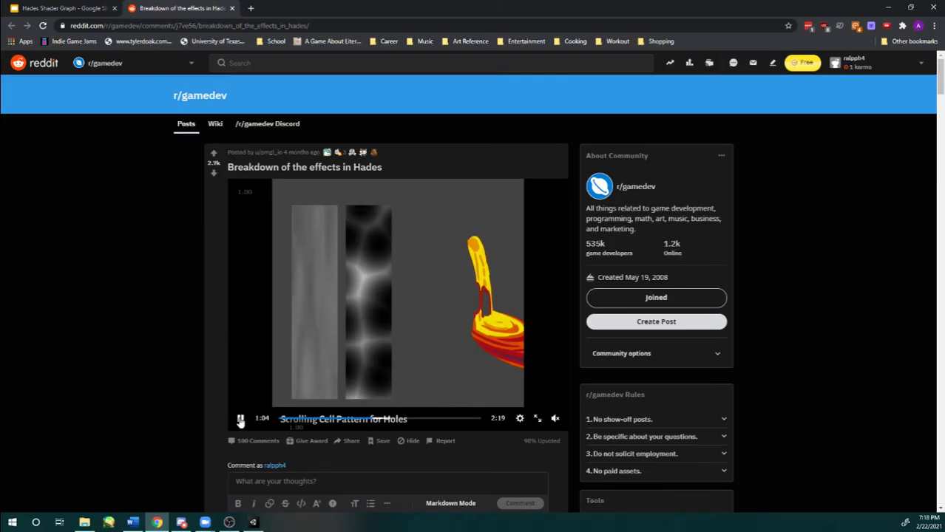
{"action": "left_click", "coordinate": [240, 420]}
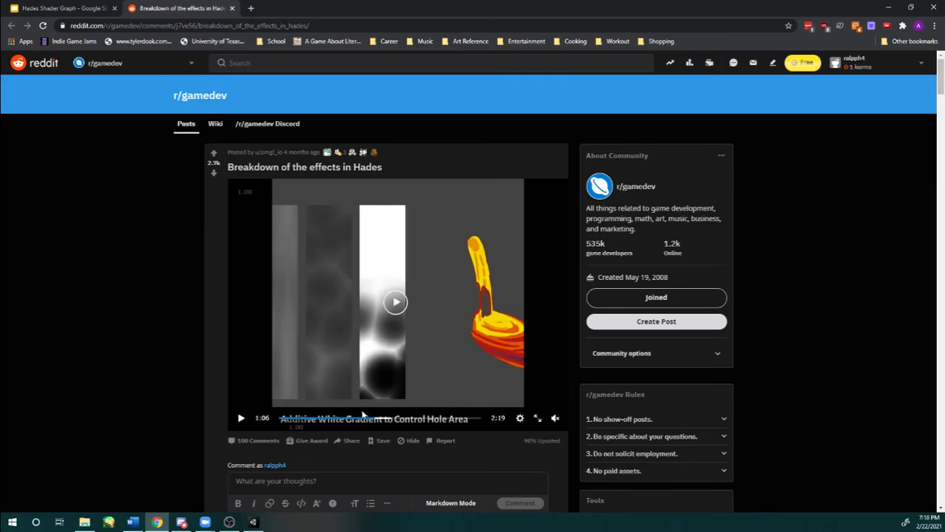
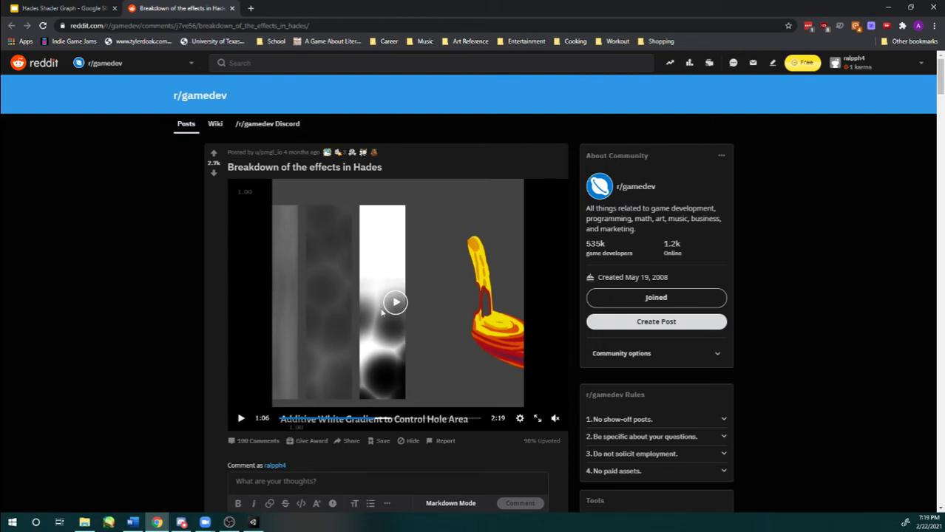
{"action": "left_click", "coordinate": [371, 330]}
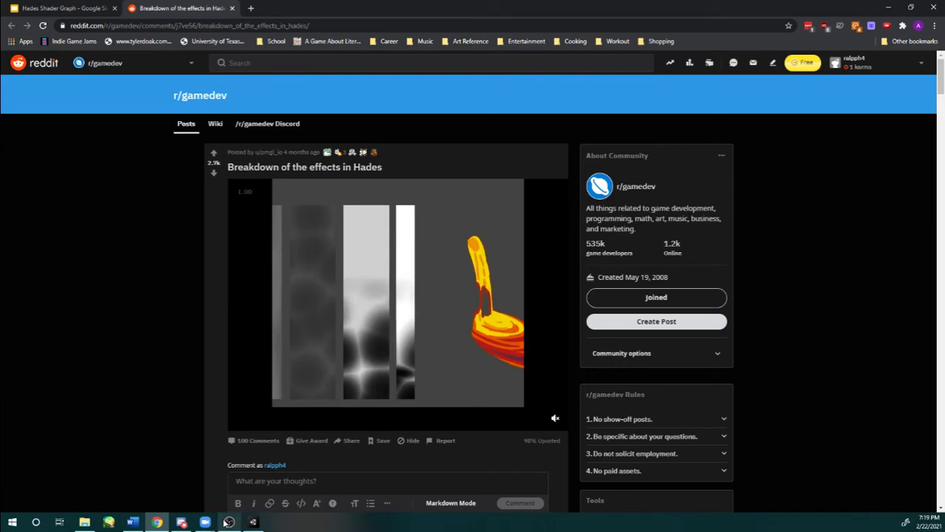
Step: Return to the Unity shader graph and create an Add node in the free space beyond the Multiply node
{"action": "left_click", "coordinate": [251, 522]}
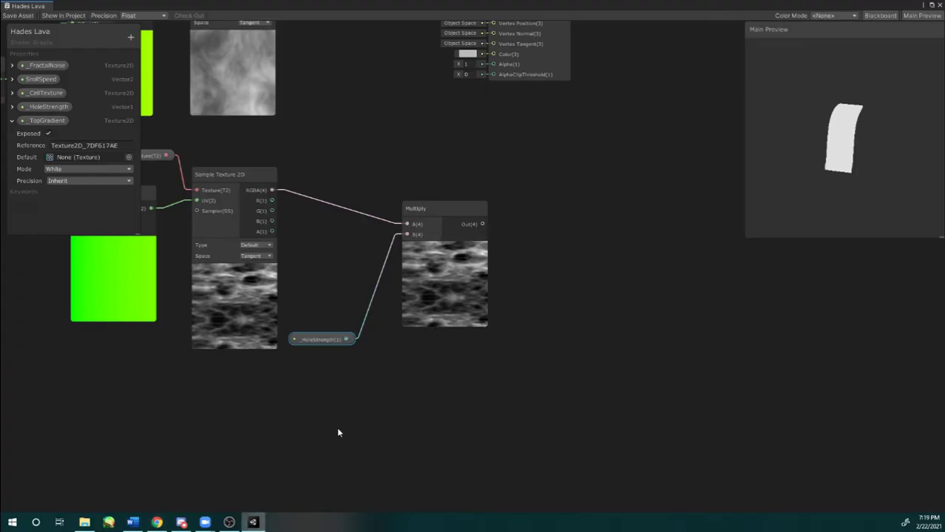
{"action": "middle_click_drag", "start_coordinate": [465, 279], "coordinate": [485, 294]}
{"action": "middle_click_drag", "start_coordinate": [382, 349], "coordinate": [388, 355]}
{"action": "middle_click_drag", "start_coordinate": [486, 304], "coordinate": [407, 297]}
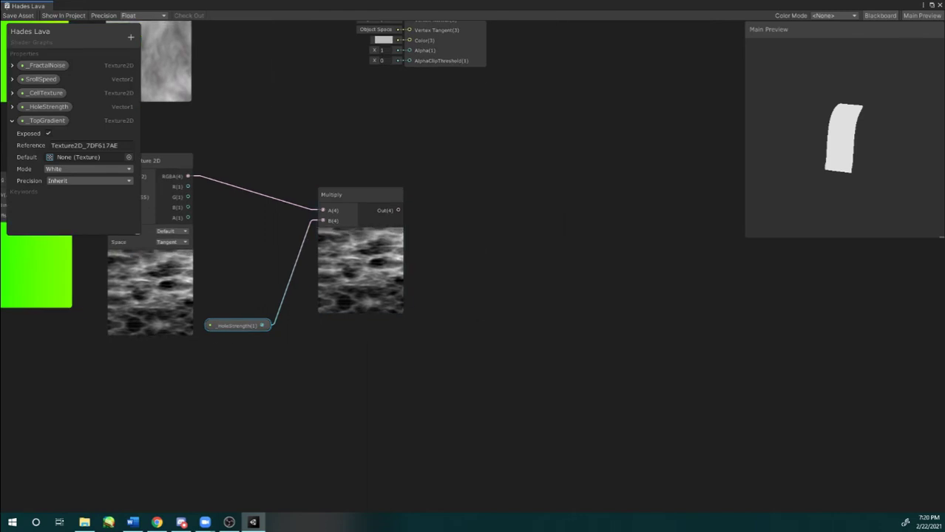
{"action": "key", "text": "space"}
{"action": "type", "text": "add"}
{"action": "key", "text": "Return"}
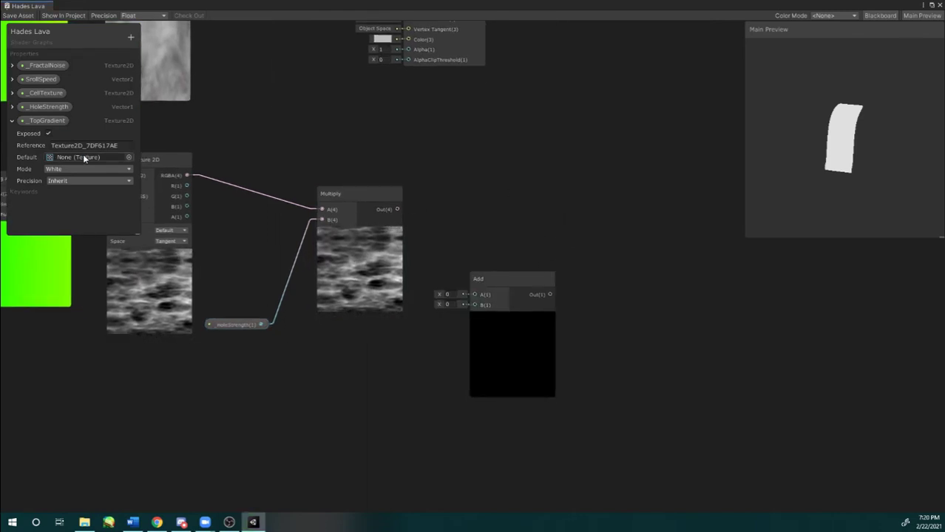
Step: Assign the gradient texture as the default of the _TopGradient property
{"action": "left_click", "coordinate": [129, 159]}
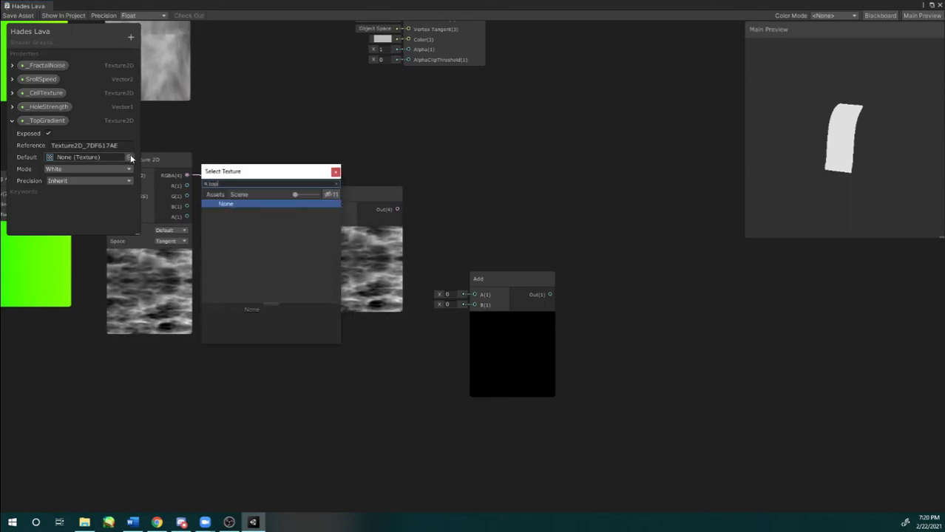
{"action": "type", "text": "gra"}
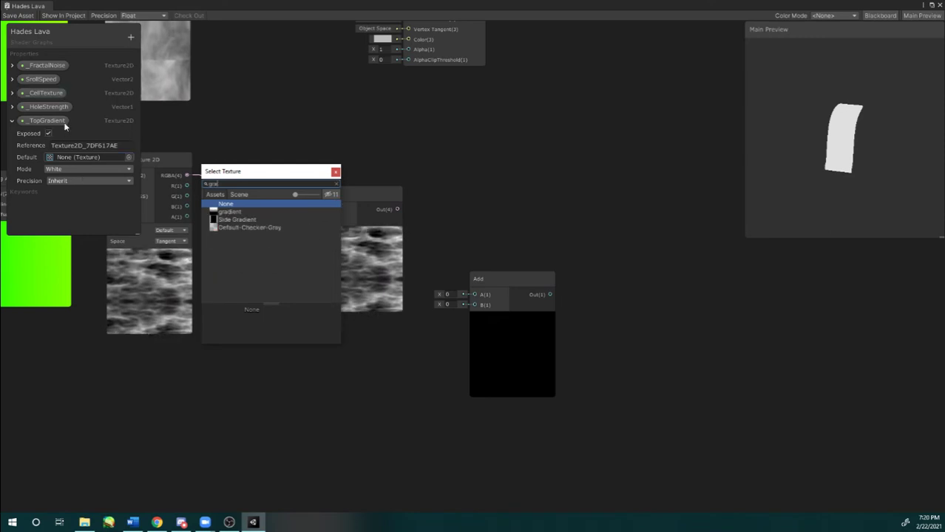
{"action": "left_click", "coordinate": [231, 212]}
{"action": "double_click", "coordinate": [235, 213]}
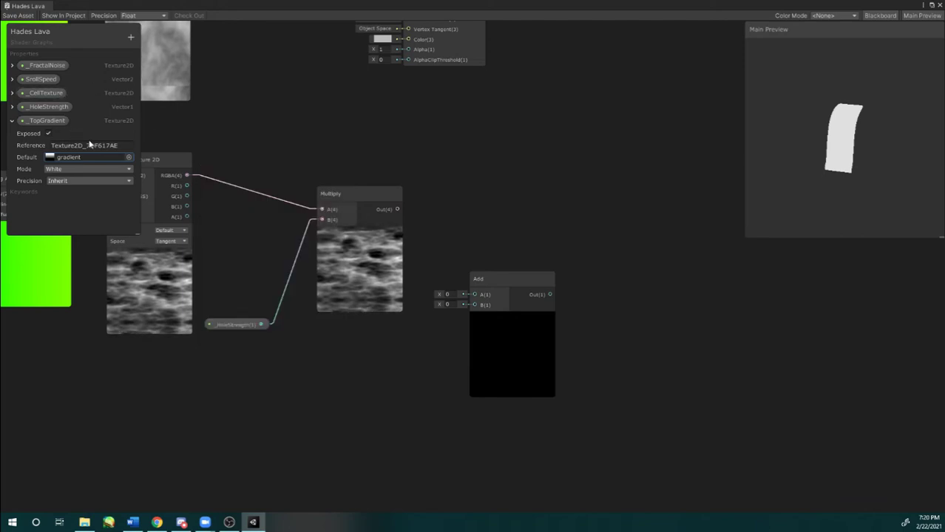
Step: Place the _TopGradient property in the graph and connect the Multiply output to input B of the Add node
{"action": "left_click_drag", "start_coordinate": [47, 120], "coordinate": [470, 255]}
{"action": "middle_click_drag", "start_coordinate": [470, 255], "coordinate": [464, 244]}
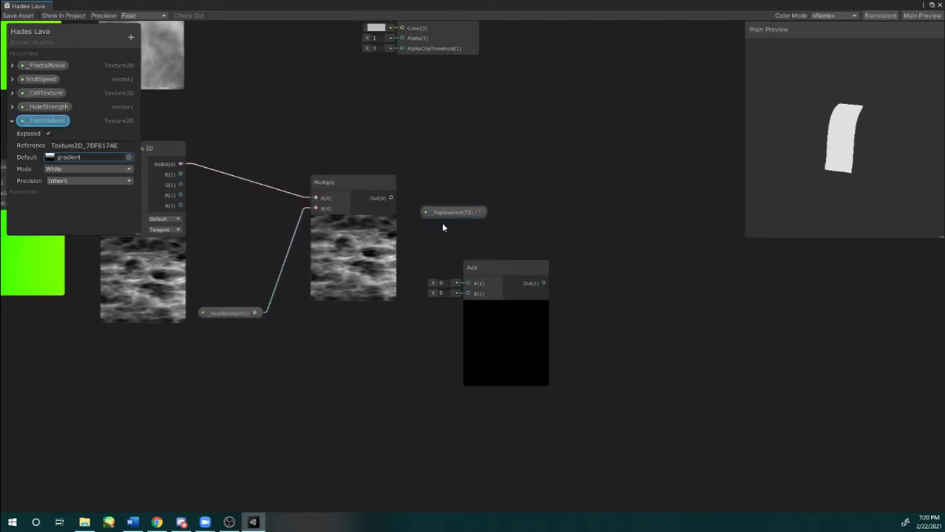
{"action": "left_click_drag", "start_coordinate": [390, 199], "coordinate": [466, 283]}
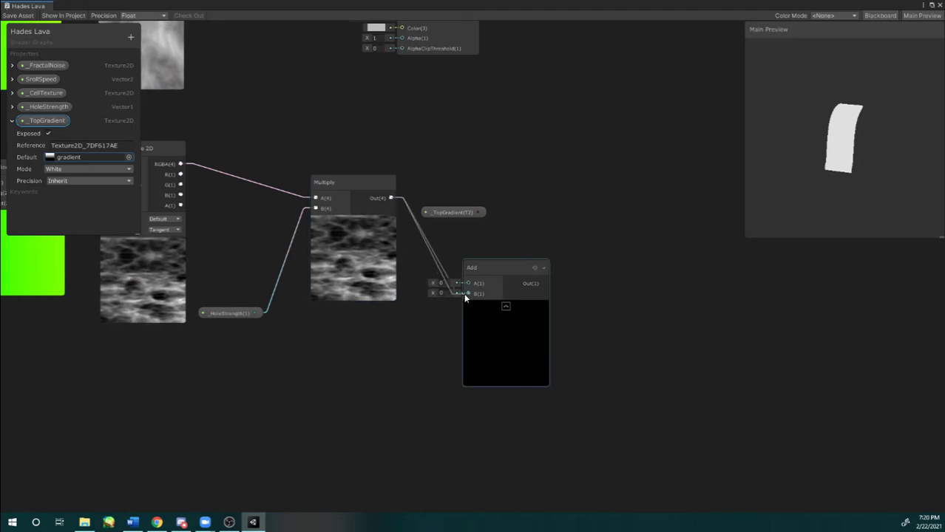
Step: Try to connect the _TopGradient texture node directly to input A of the Add node
{"action": "left_click_drag", "start_coordinate": [482, 212], "coordinate": [467, 281]}
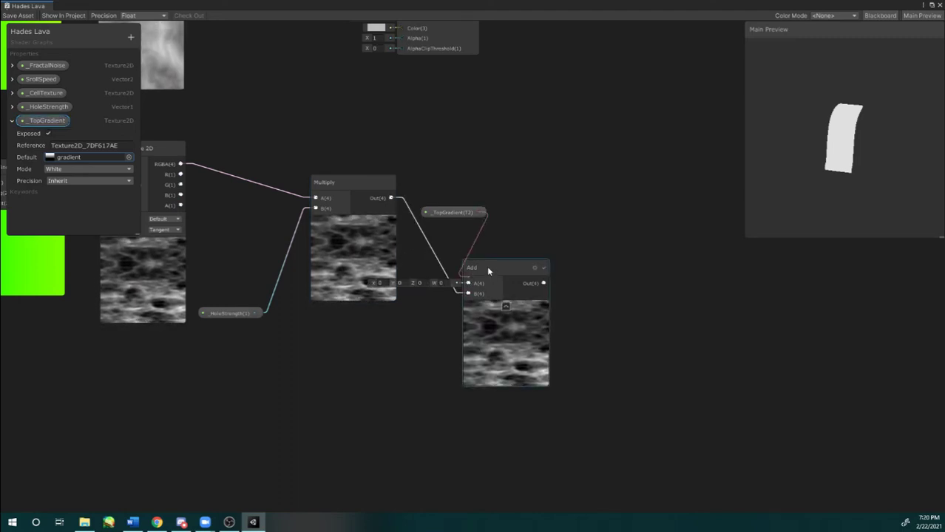
{"action": "left_click_drag", "start_coordinate": [481, 212], "coordinate": [469, 277]}
{"action": "left_click", "coordinate": [481, 233]}
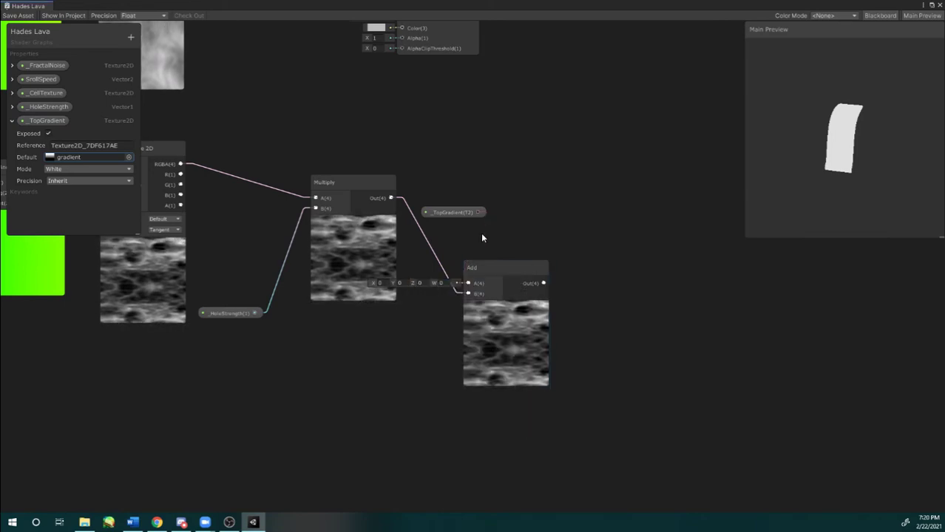
{"action": "left_click", "coordinate": [46, 120]}
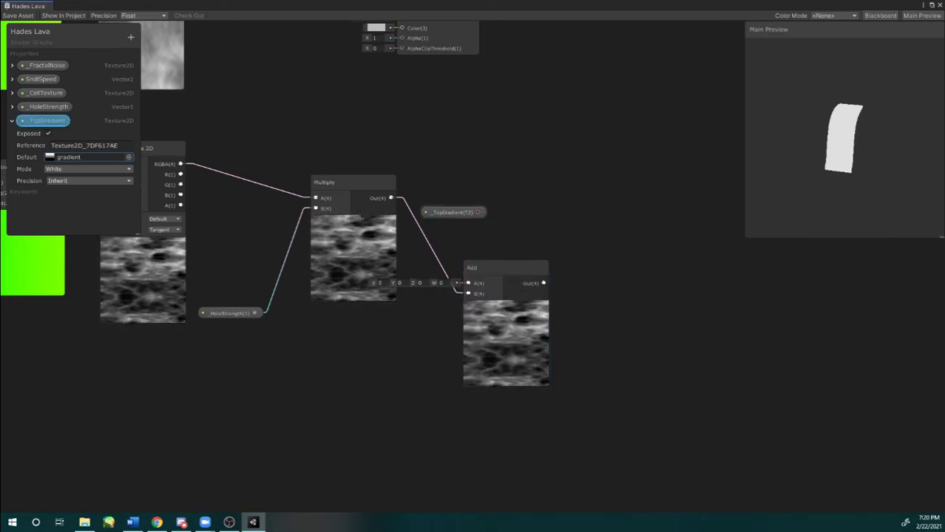
{"action": "left_click", "coordinate": [159, 418]}
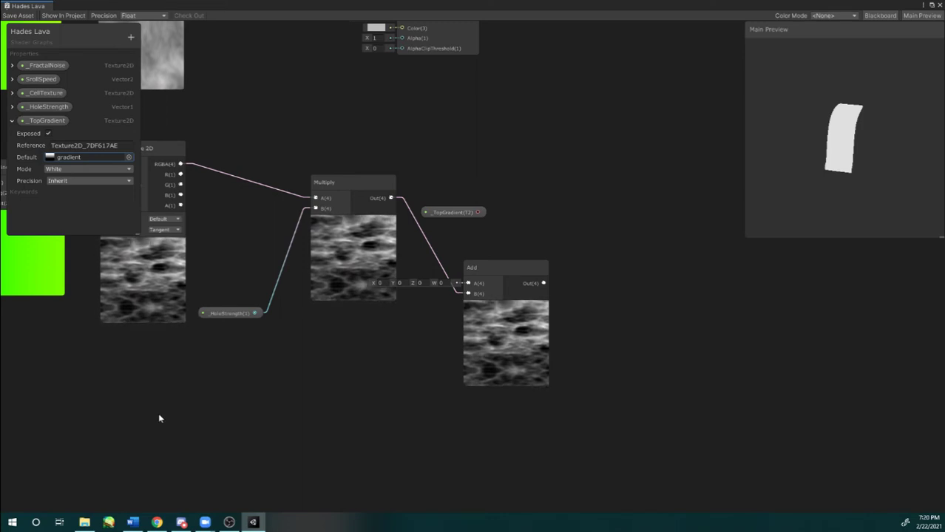
Step: Create a Sample Texture 2D node, feed it the _TopGradient texture and connect its RGBA output to input A of the Add node
{"action": "key", "text": "space"}
{"action": "type", "text": "sam"}
{"action": "key", "text": "Down"}
{"action": "key", "text": "Down"}
{"action": "key", "text": "Return"}
{"action": "left_click_drag", "start_coordinate": [478, 213], "coordinate": [510, 175]}
{"action": "left_click_drag", "start_coordinate": [465, 214], "coordinate": [406, 133]}
{"action": "left_click_drag", "start_coordinate": [586, 175], "coordinate": [471, 284]}
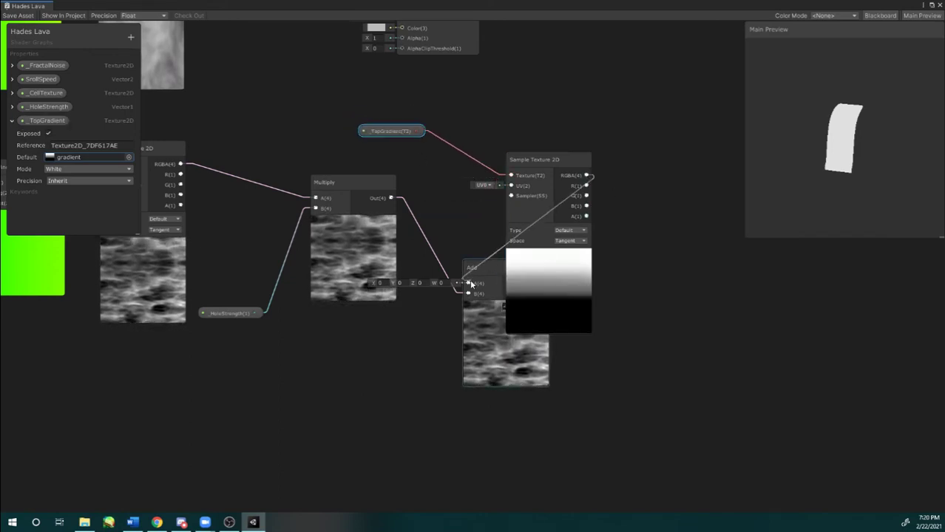
Step: Arrange the _TopGradient and its Sample Texture 2D node below the Multiply node, and shift the Add node slightly away from them
{"action": "left_click_drag", "start_coordinate": [528, 161], "coordinate": [374, 371]}
{"action": "left_click_drag", "start_coordinate": [388, 132], "coordinate": [282, 371]}
{"action": "middle_click_drag", "start_coordinate": [424, 179], "coordinate": [415, 104]}
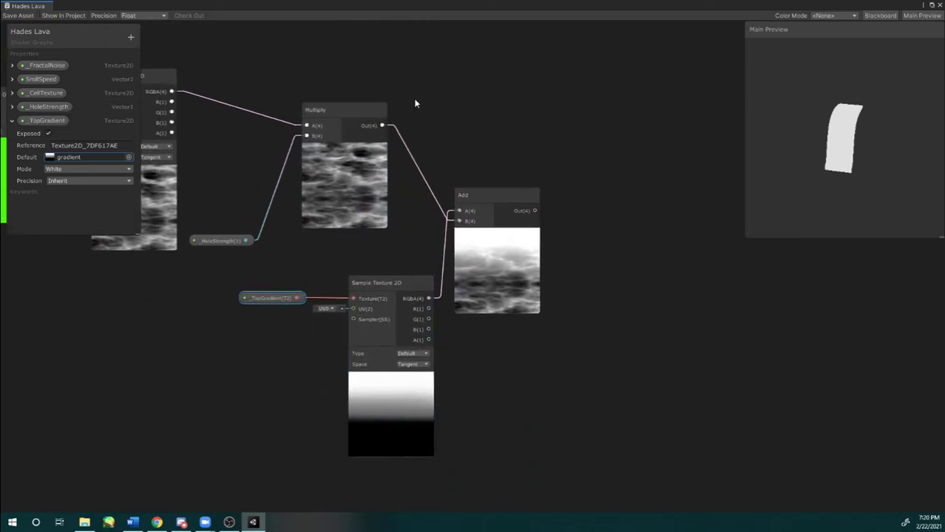
{"action": "scroll", "coordinate": [512, 267], "scroll_direction": "up", "scroll_amount": 1}
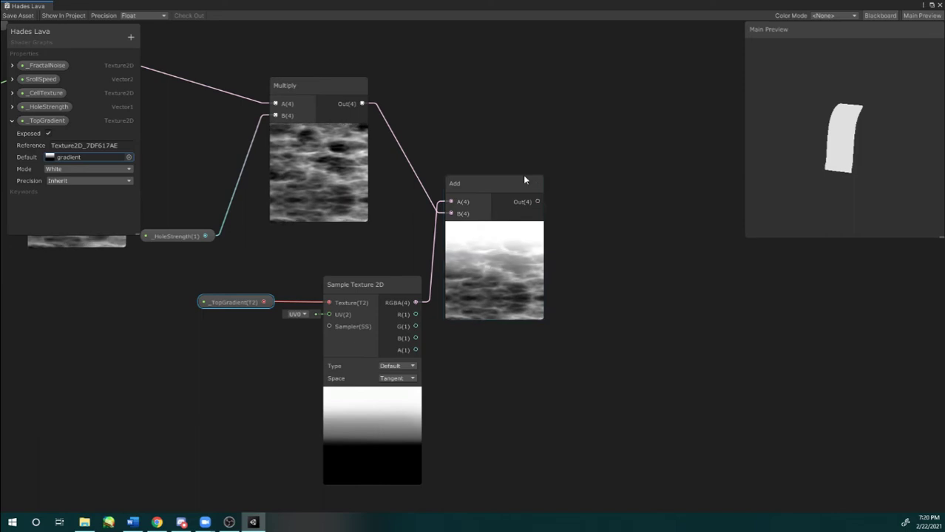
{"action": "left_click_drag", "start_coordinate": [495, 180], "coordinate": [514, 175]}
{"action": "middle_click_drag", "start_coordinate": [607, 158], "coordinate": [545, 156]}
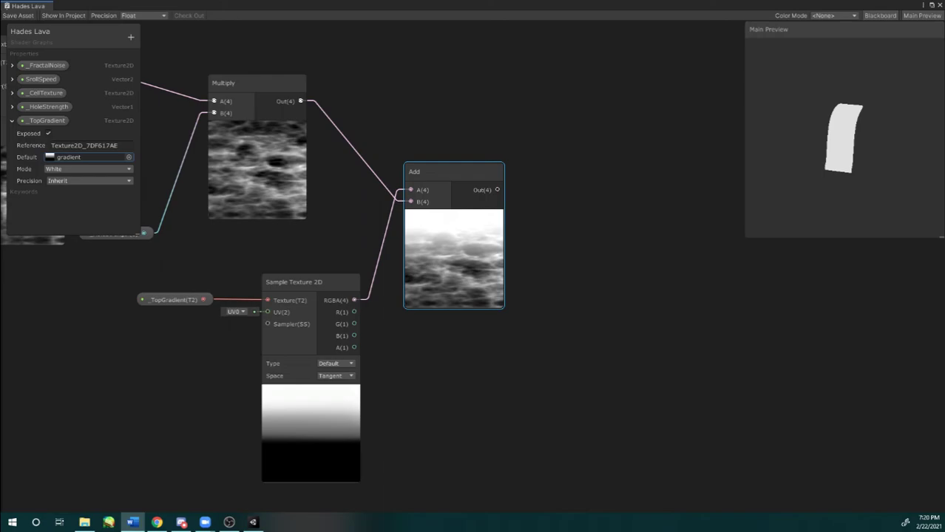
Step: Check the Hades breakdown post in Chrome, return to Unity and reposition the Unlit Master and fractal noise Sample Texture 2D nodes to free space between them
{"action": "key", "text": "alt+Tab"}
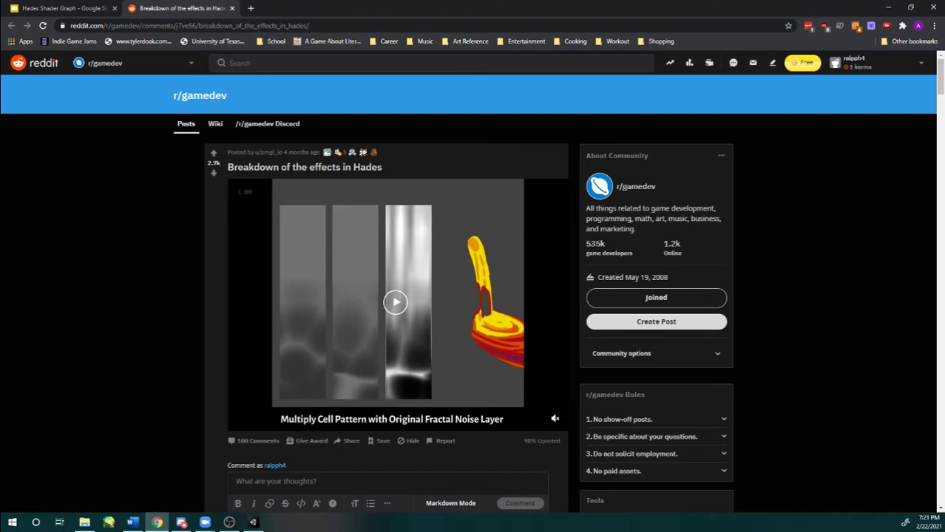
{"action": "left_click", "coordinate": [252, 523]}
{"action": "scroll", "coordinate": [519, 214], "scroll_direction": "down", "scroll_amount": 5}
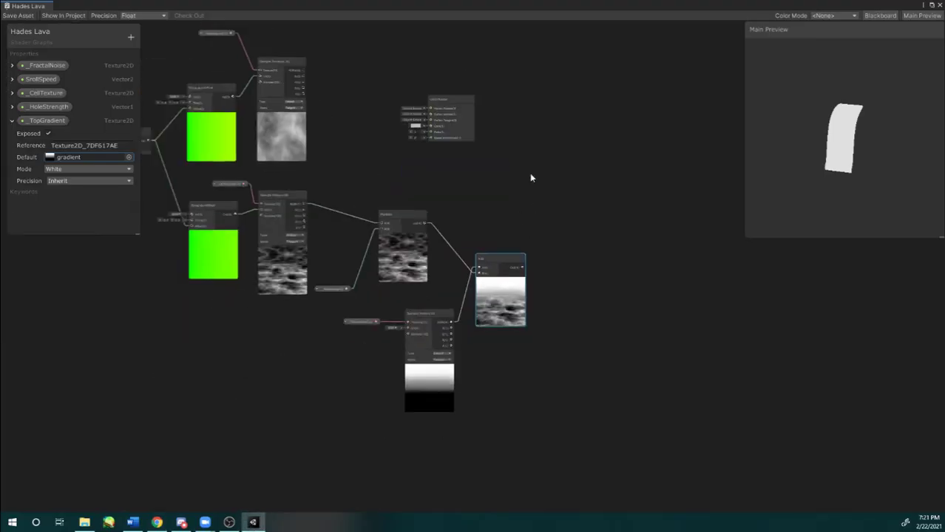
{"action": "middle_click_drag", "start_coordinate": [468, 208], "coordinate": [393, 281]}
{"action": "scroll", "coordinate": [415, 222], "scroll_direction": "up", "scroll_amount": 2}
{"action": "scroll", "coordinate": [415, 222], "scroll_direction": "up", "scroll_amount": 2}
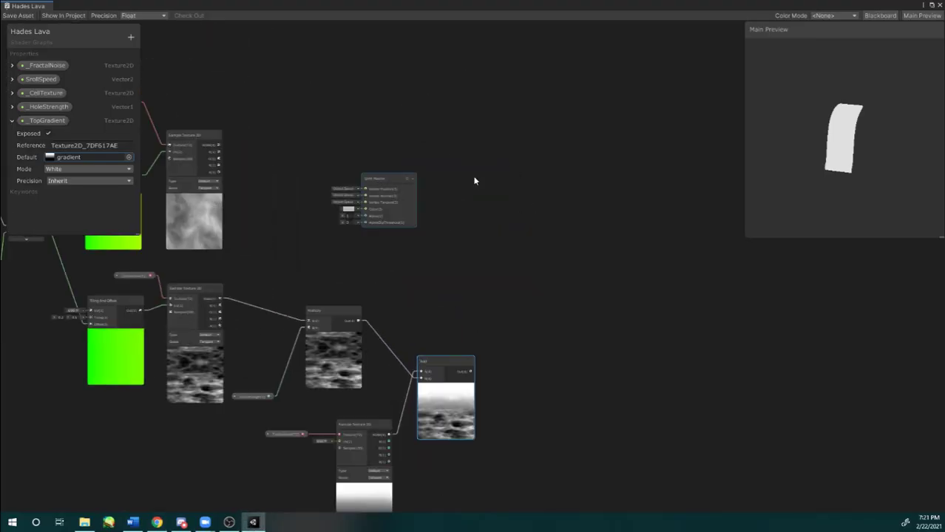
{"action": "left_click_drag", "start_coordinate": [392, 181], "coordinate": [556, 165]}
{"action": "middle_click_drag", "start_coordinate": [195, 149], "coordinate": [232, 104]}
{"action": "left_click_drag", "start_coordinate": [231, 99], "coordinate": [270, 109]}
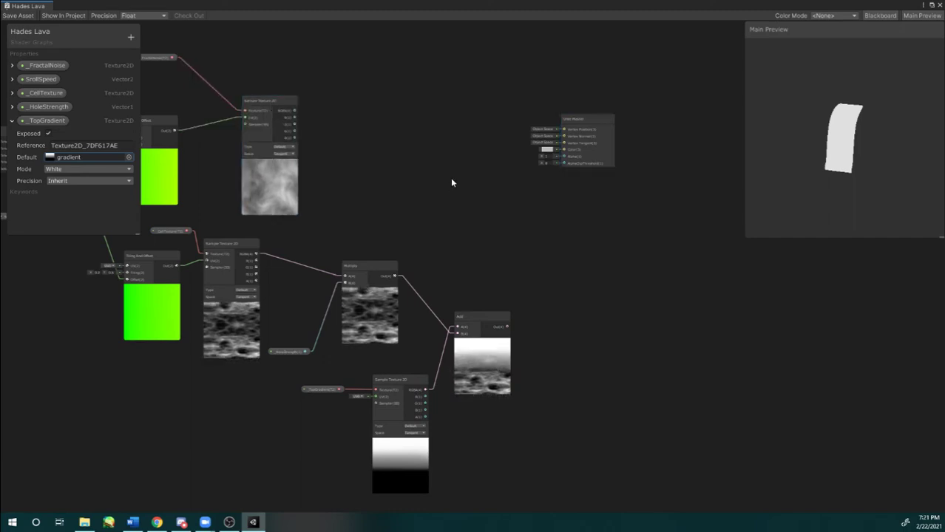
Step: Create a second Multiply node with the fractal noise RGBA output in A and the Add output in B
{"action": "key", "text": "space"}
{"action": "type", "text": "multi"}
{"action": "key", "text": "Return"}
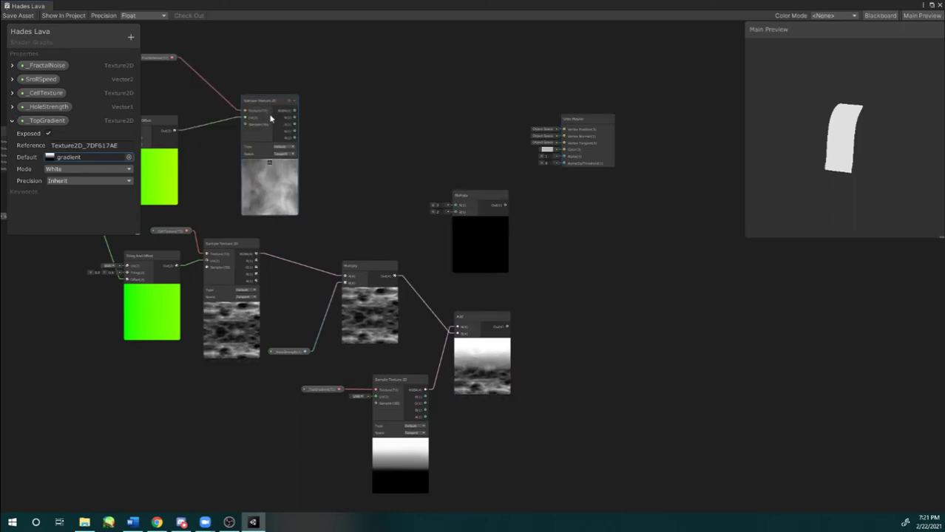
{"action": "left_click_drag", "start_coordinate": [294, 111], "coordinate": [454, 205]}
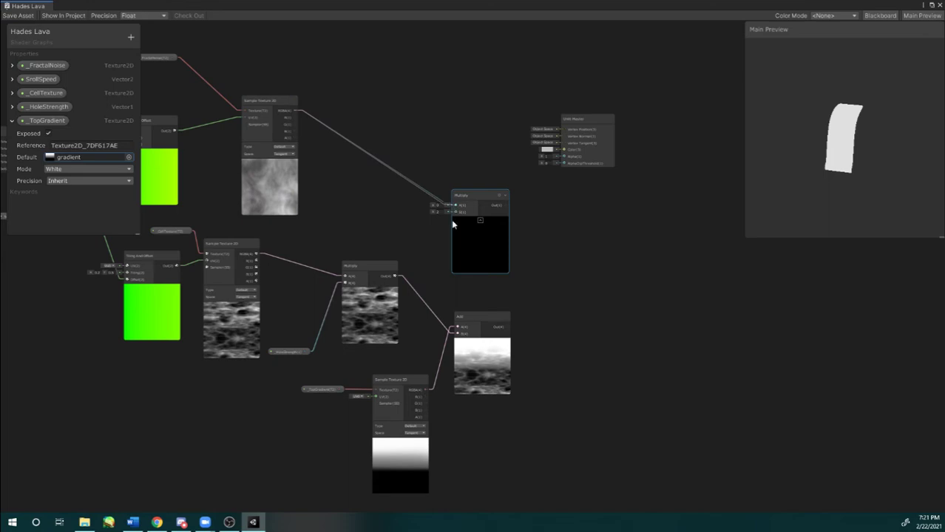
{"action": "left_click_drag", "start_coordinate": [508, 323], "coordinate": [499, 203]}
{"action": "scroll", "coordinate": [470, 228], "scroll_direction": "up", "scroll_amount": 3}
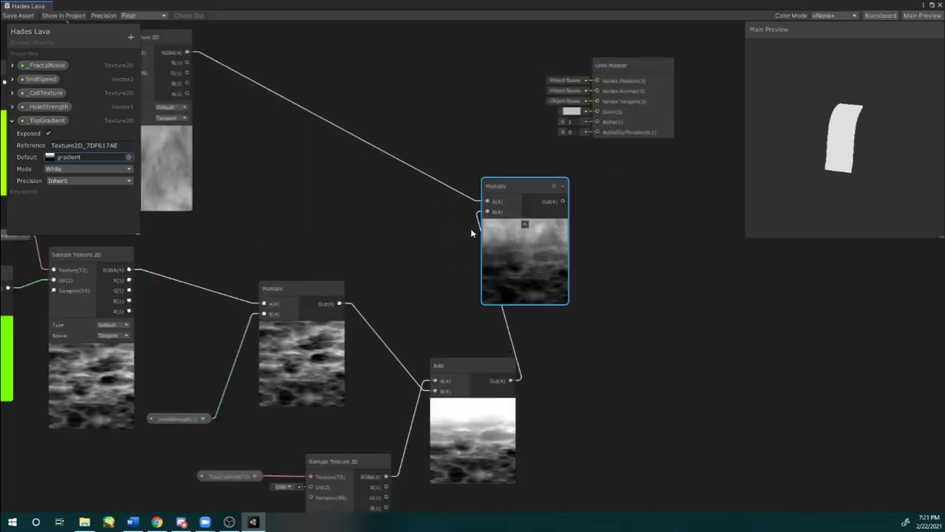
Step: Move the Add node close beside the hole strength Multiply, and shift the gradient's Sample Texture 2D node toward its _TopGradient node
{"action": "scroll", "coordinate": [481, 222], "scroll_direction": "down", "scroll_amount": 4}
{"action": "left_click_drag", "start_coordinate": [491, 311], "coordinate": [437, 245]}
{"action": "scroll", "coordinate": [473, 225], "scroll_direction": "up", "scroll_amount": 2}
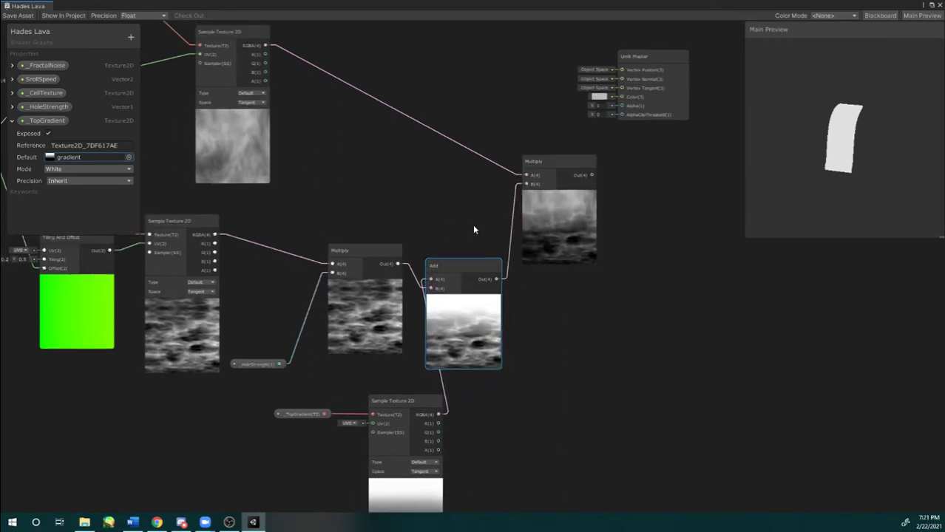
{"action": "middle_click_drag", "start_coordinate": [448, 219], "coordinate": [483, 226]}
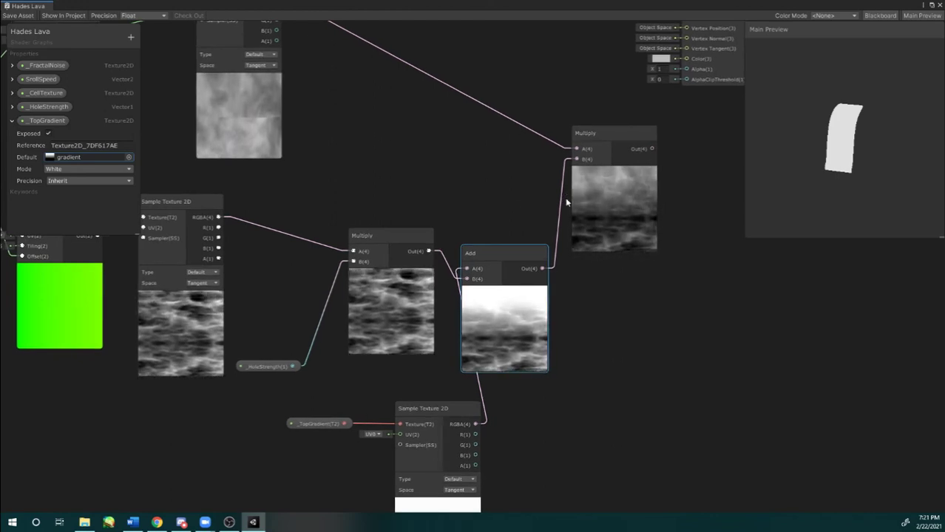
{"action": "middle_click_drag", "start_coordinate": [527, 195], "coordinate": [528, 190]}
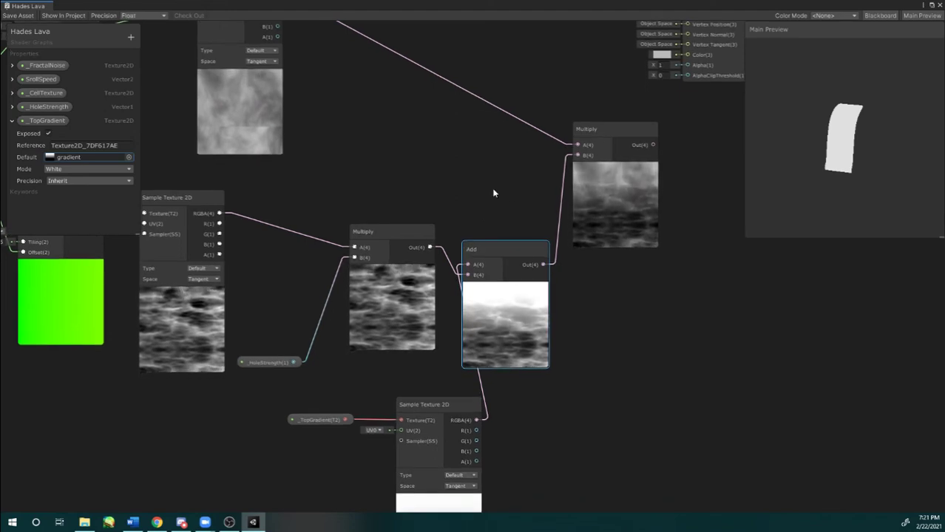
{"action": "middle_click_drag", "start_coordinate": [496, 190], "coordinate": [489, 158]}
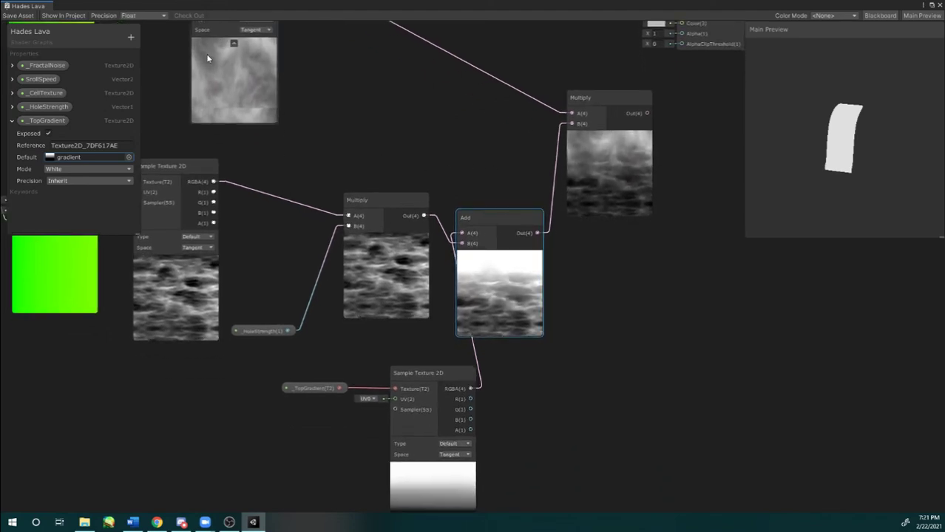
{"action": "middle_click_drag", "start_coordinate": [243, 80], "coordinate": [251, 94]}
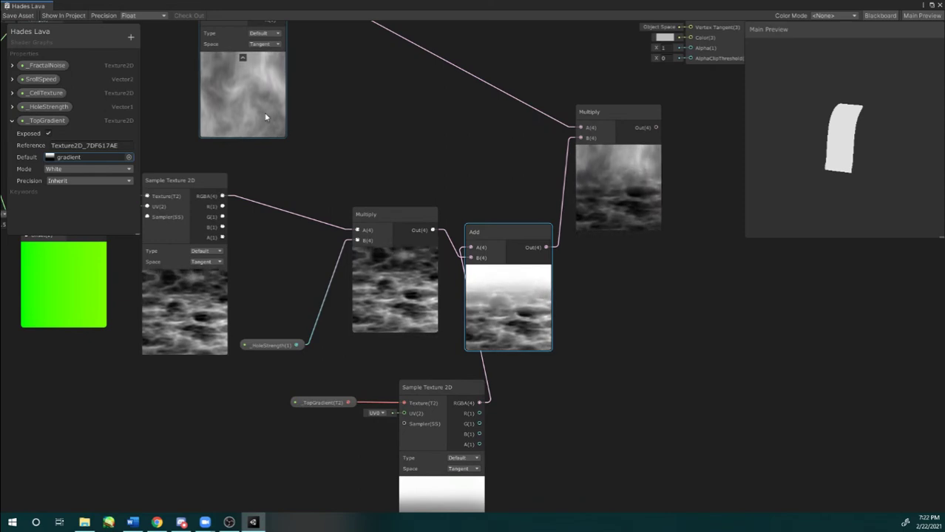
{"action": "middle_click_drag", "start_coordinate": [372, 142], "coordinate": [354, 147]}
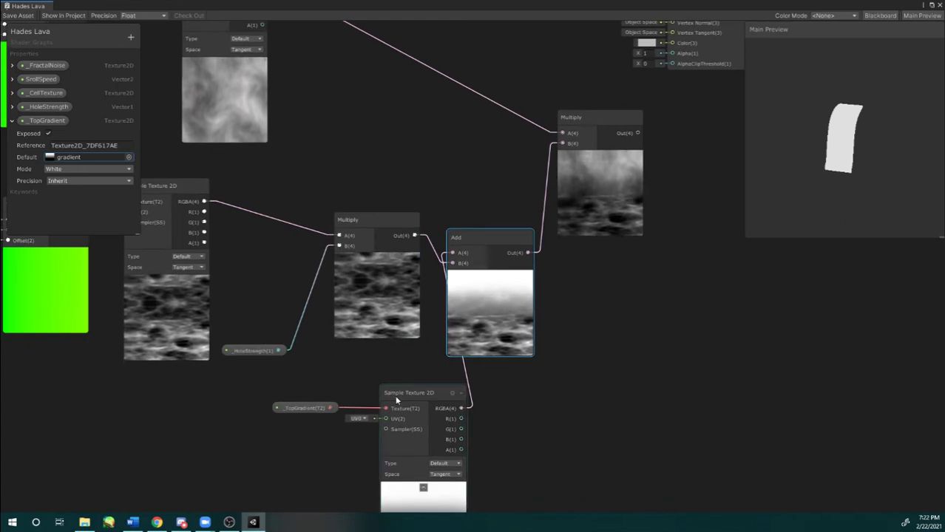
{"action": "left_click_drag", "start_coordinate": [395, 394], "coordinate": [358, 393]}
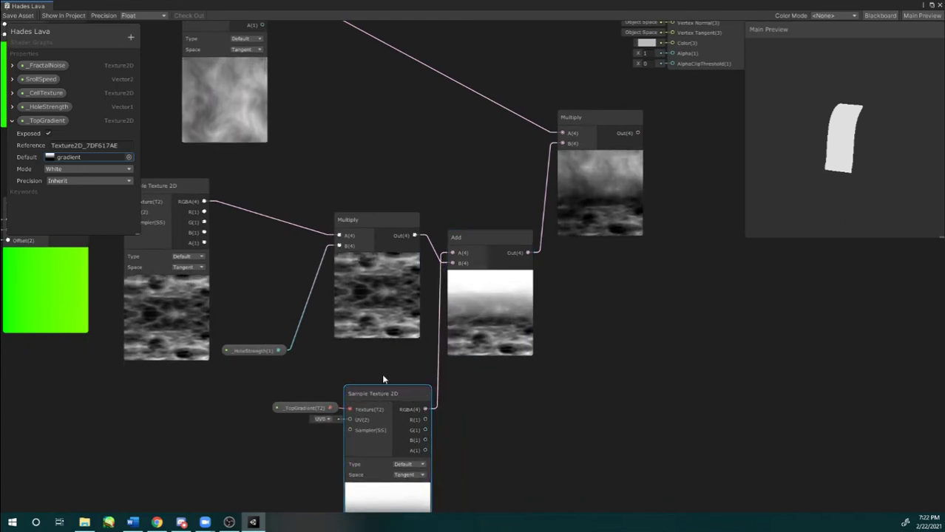
Step: Examine the node previews to see how the fractal noise, cell texture and top gradient combine in the final Multiply
{"action": "middle_click_drag", "start_coordinate": [521, 192], "coordinate": [522, 183]}
{"action": "scroll", "coordinate": [522, 182], "scroll_direction": "up", "scroll_amount": 2}
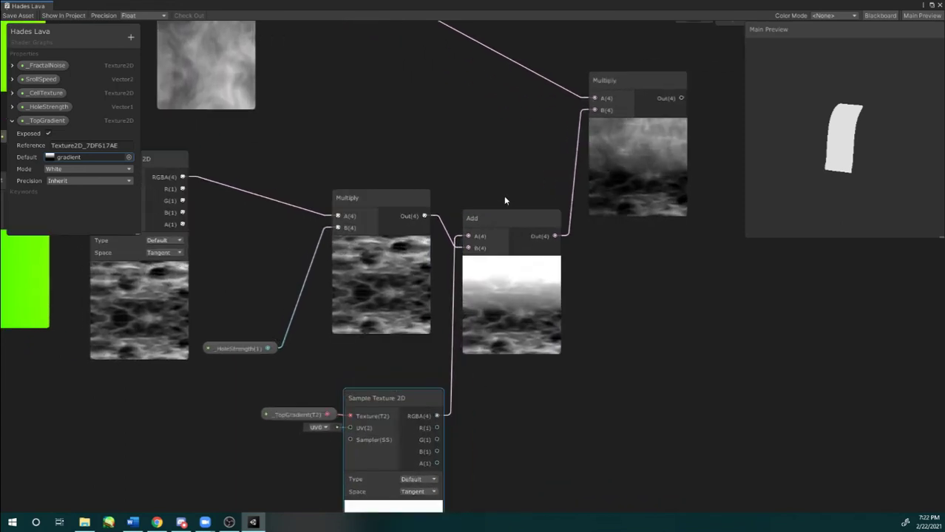
{"action": "middle_click_drag", "start_coordinate": [475, 117], "coordinate": [498, 152]}
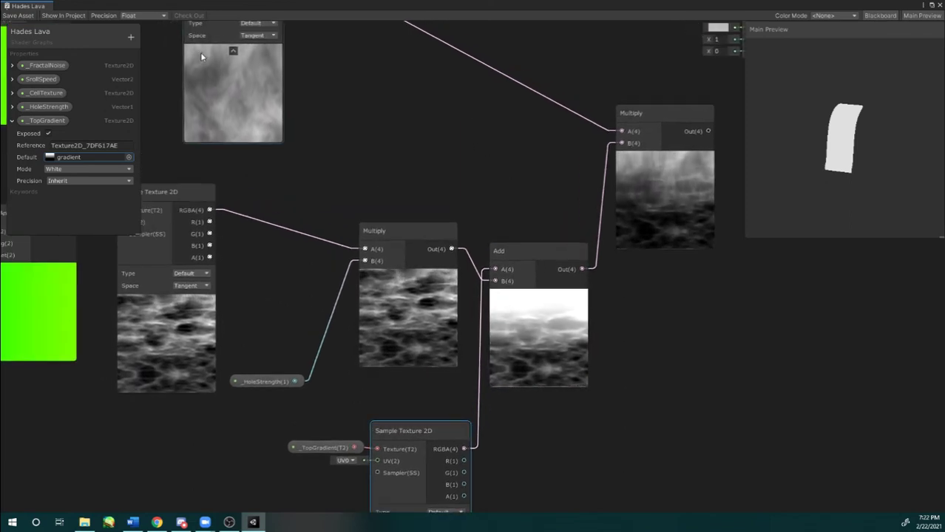
{"action": "middle_click_drag", "start_coordinate": [192, 72], "coordinate": [236, 117]}
{"action": "scroll", "coordinate": [236, 116], "scroll_direction": "down", "scroll_amount": 2}
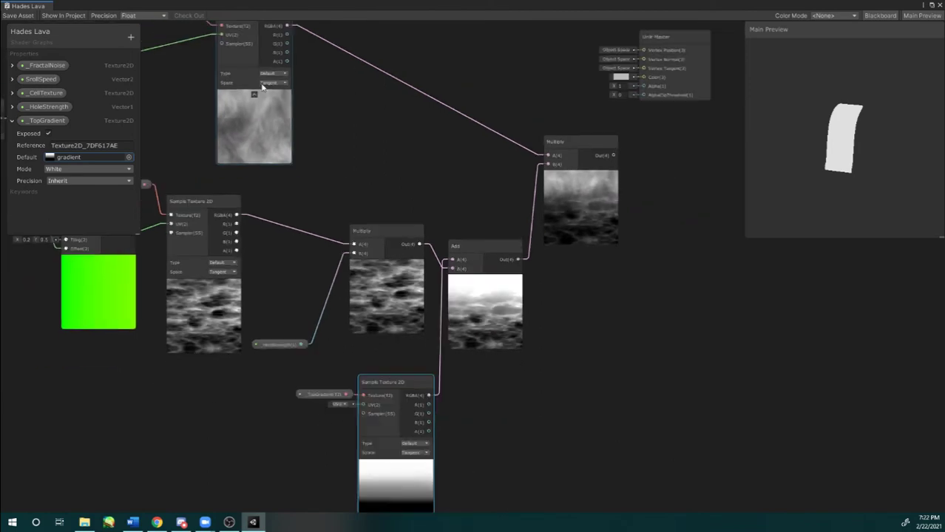
{"action": "middle_click_drag", "start_coordinate": [248, 63], "coordinate": [258, 78]}
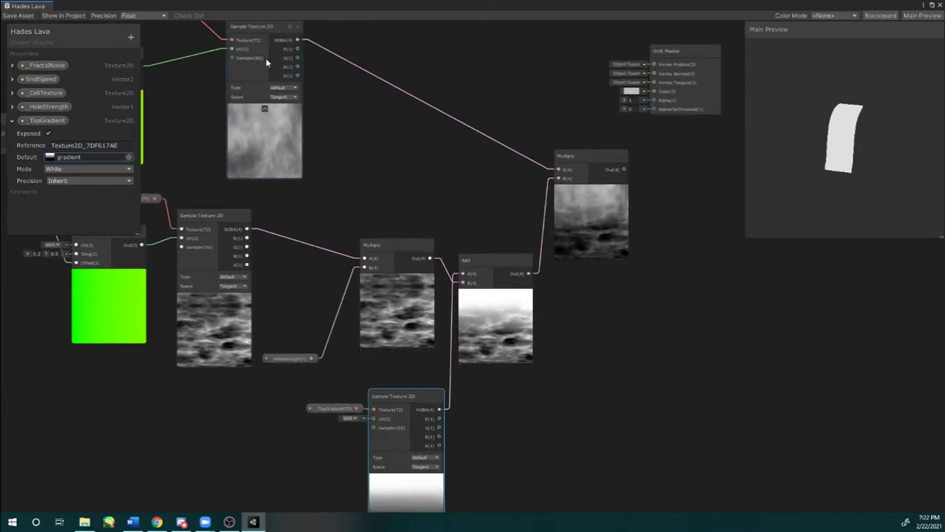
{"action": "scroll", "coordinate": [398, 118], "scroll_direction": "up", "scroll_amount": 3}
{"action": "middle_click_drag", "start_coordinate": [433, 156], "coordinate": [407, 104]}
{"action": "scroll", "coordinate": [536, 399], "scroll_direction": "down", "scroll_amount": 1}
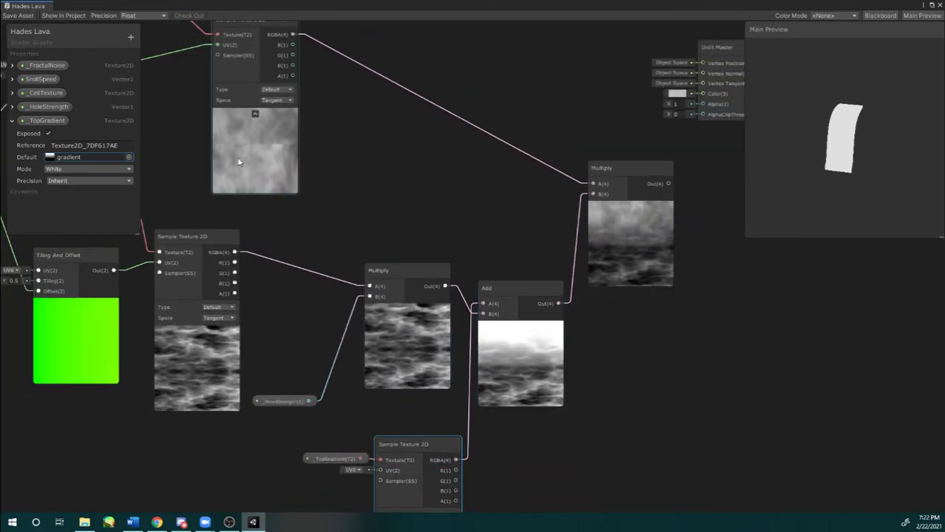
{"action": "middle_click_drag", "start_coordinate": [448, 201], "coordinate": [476, 173]}
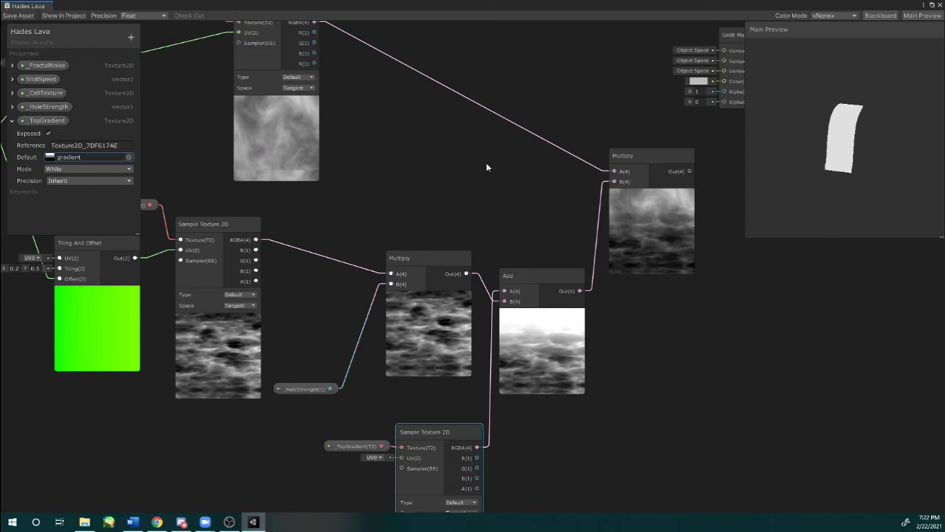
{"action": "scroll", "coordinate": [485, 164], "scroll_direction": "up", "scroll_amount": 1}
{"action": "scroll", "coordinate": [474, 194], "scroll_direction": "down", "scroll_amount": 1}
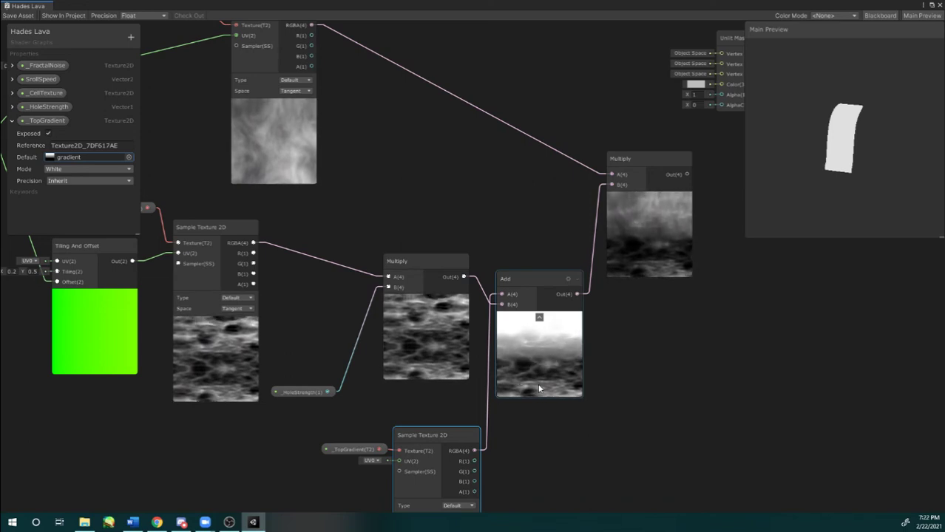
{"action": "middle_click_drag", "start_coordinate": [444, 134], "coordinate": [406, 99]}
{"action": "scroll", "coordinate": [413, 101], "scroll_direction": "up", "scroll_amount": 1}
{"action": "scroll", "coordinate": [403, 107], "scroll_direction": "down", "scroll_amount": 1}
{"action": "middle_click_drag", "start_coordinate": [329, 149], "coordinate": [306, 171]}
{"action": "scroll", "coordinate": [402, 154], "scroll_direction": "down", "scroll_amount": 3}
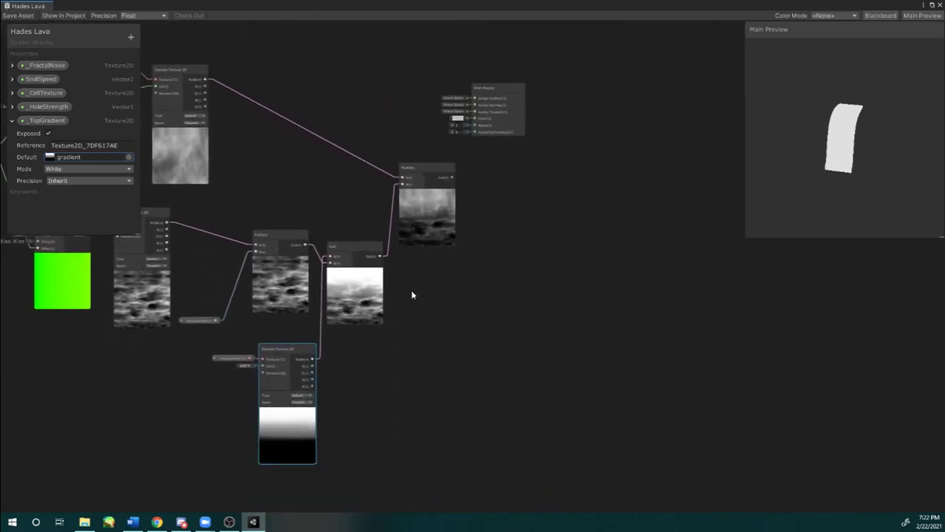
Step: Move the final Multiply node farther from the Add node to leave more space in the chain
{"action": "middle_click_drag", "start_coordinate": [411, 294], "coordinate": [465, 264]}
{"action": "left_click_drag", "start_coordinate": [484, 156], "coordinate": [533, 186]}
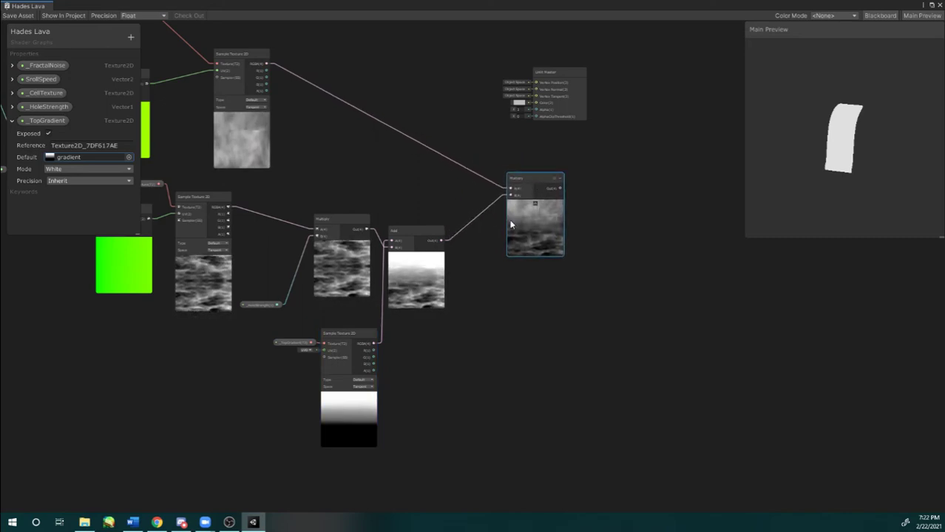
{"action": "middle_click_drag", "start_coordinate": [510, 225], "coordinate": [493, 207]}
{"action": "scroll", "coordinate": [491, 202], "scroll_direction": "up", "scroll_amount": 3}
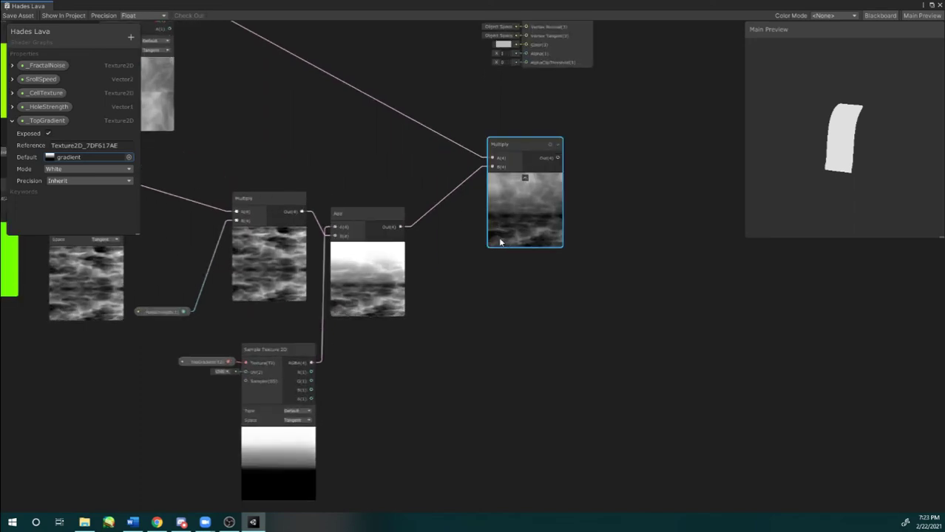
{"action": "middle_click_drag", "start_coordinate": [506, 242], "coordinate": [483, 234]}
{"action": "middle_click_drag", "start_coordinate": [492, 283], "coordinate": [481, 276]}
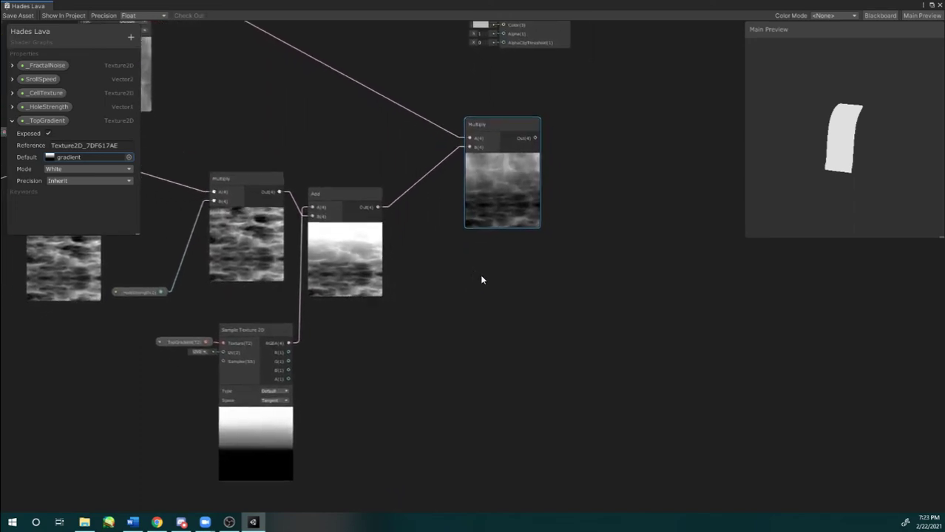
Step: Add a Texture2D property named _SideGradient and set its default texture to Side Gradient
{"action": "left_click", "coordinate": [483, 300]}
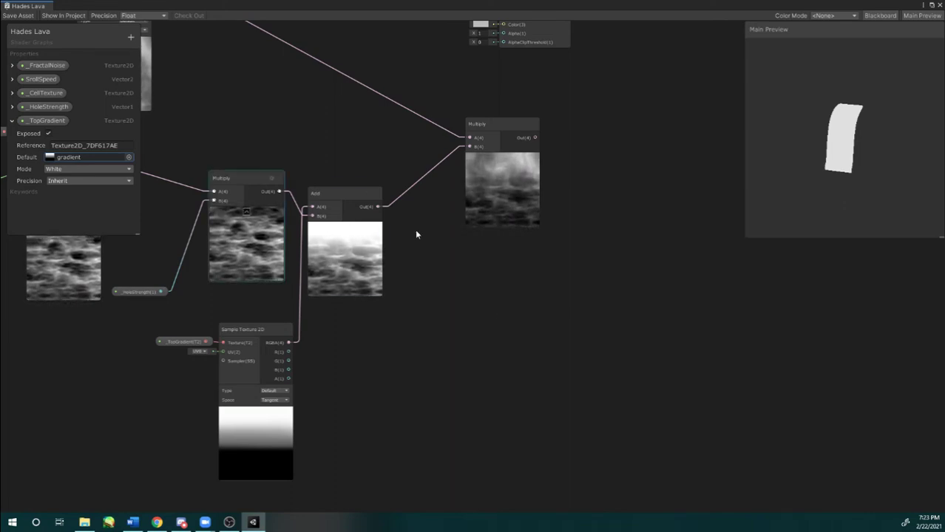
{"action": "left_click", "coordinate": [132, 37]}
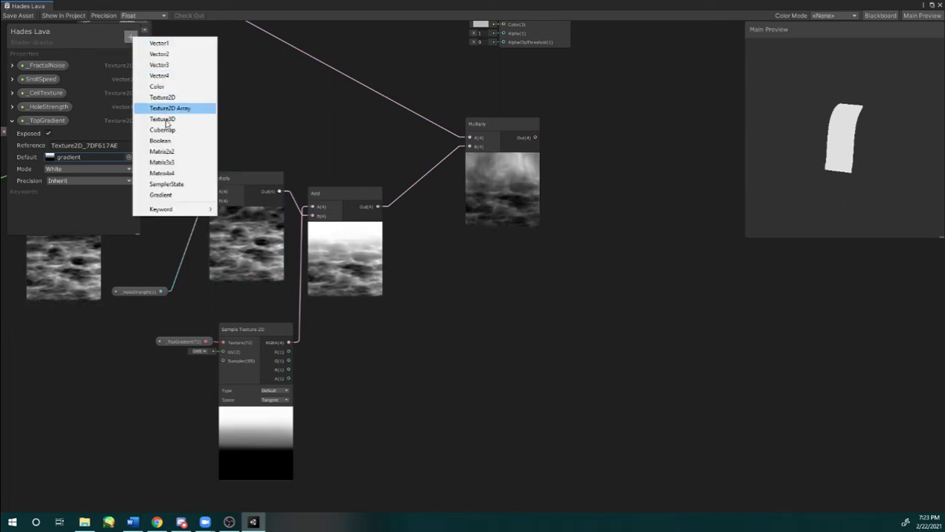
{"action": "left_click", "coordinate": [175, 98]}
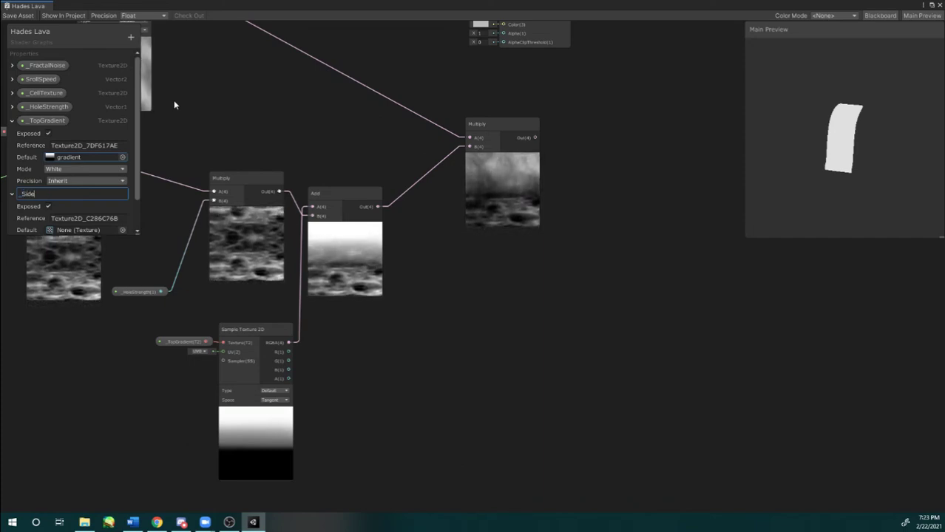
{"action": "type", "text": "_SideG"}
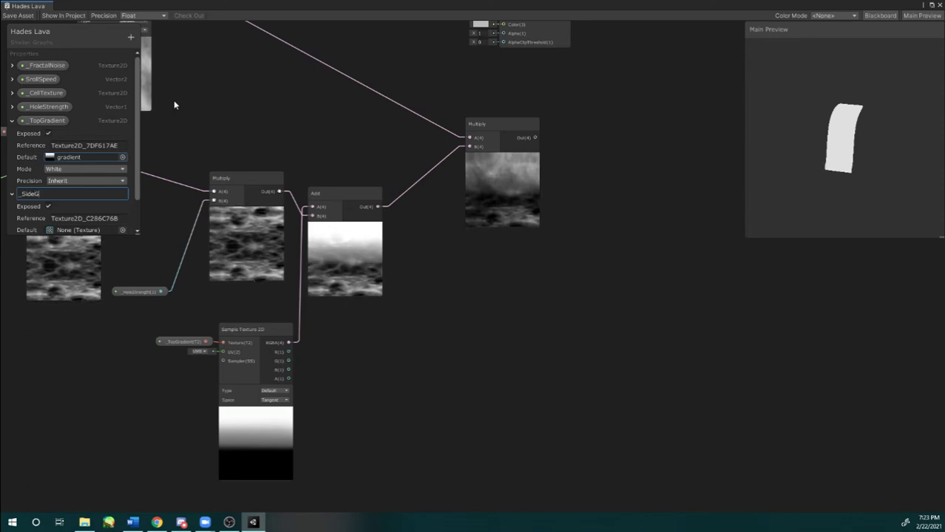
{"action": "type", "text": "radient"}
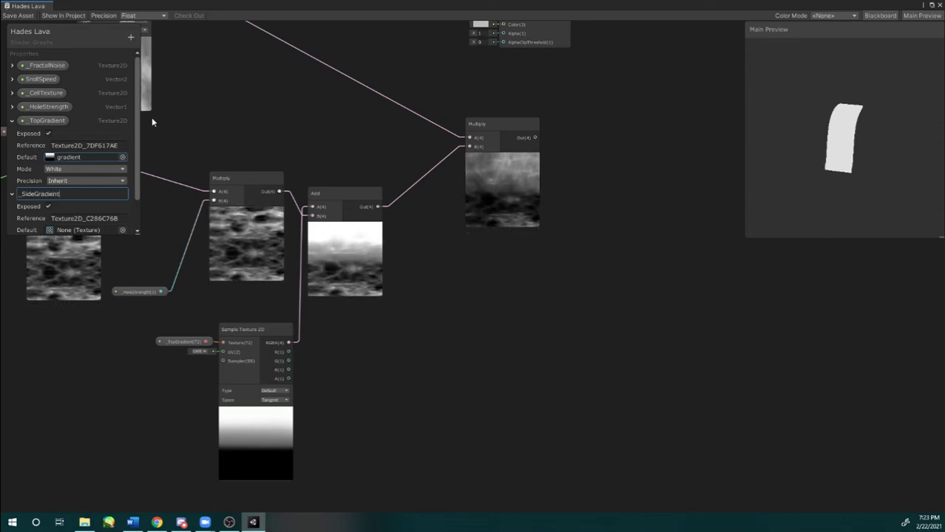
{"action": "key", "text": "Return"}
{"action": "scroll", "coordinate": [90, 182], "scroll_direction": "down", "scroll_amount": 1}
{"action": "left_click", "coordinate": [122, 201]}
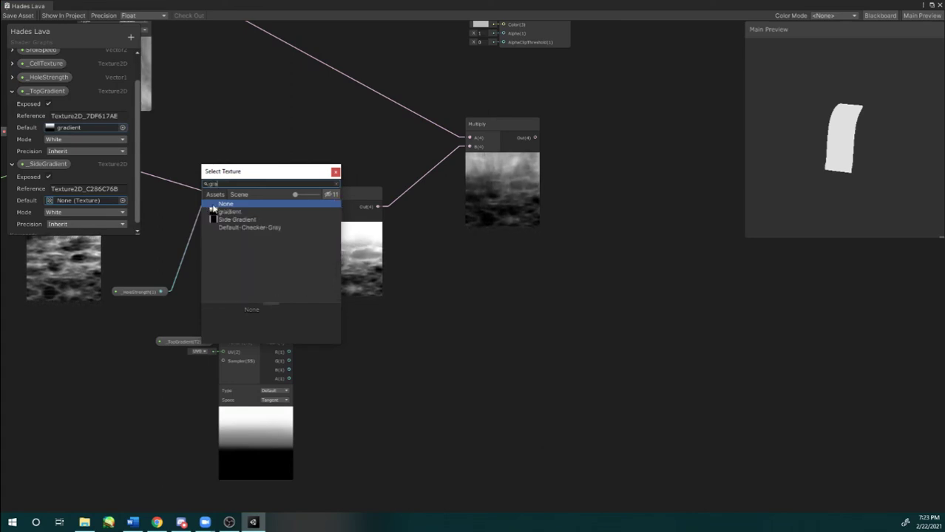
{"action": "double_click", "coordinate": [236, 220]}
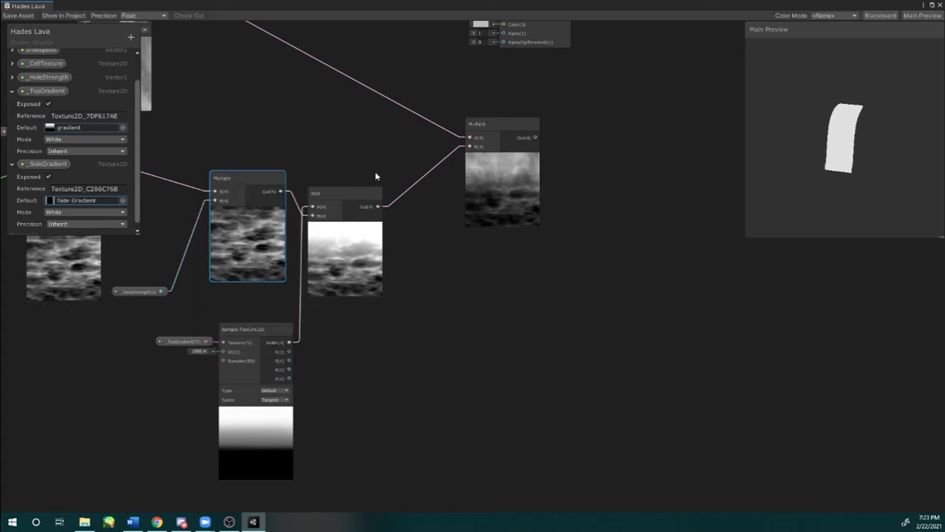
Step: Place a _SideGradient node in the graph below the final Multiply and create an Add node beside them
{"action": "middle_click_drag", "start_coordinate": [202, 172], "coordinate": [141, 171]}
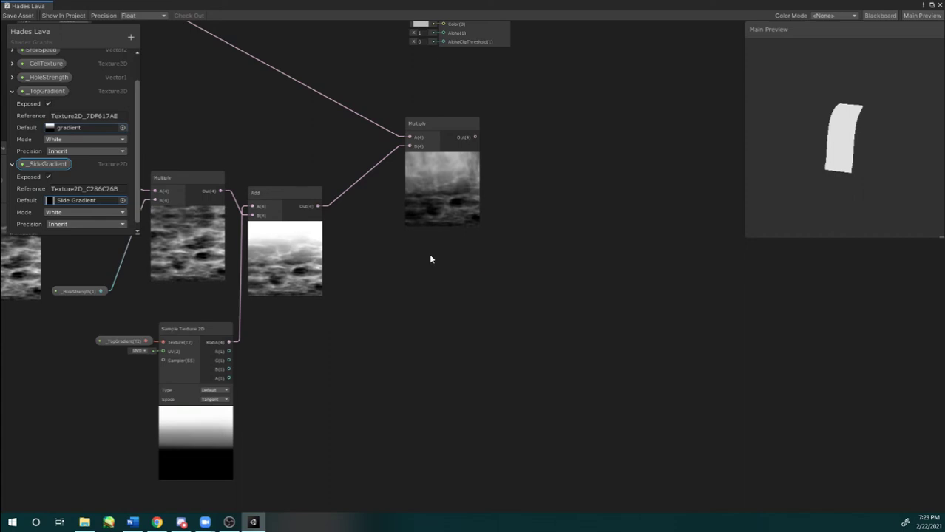
{"action": "middle_click_drag", "start_coordinate": [556, 201], "coordinate": [528, 214]}
{"action": "key", "text": "space"}
{"action": "type", "text": "add"}
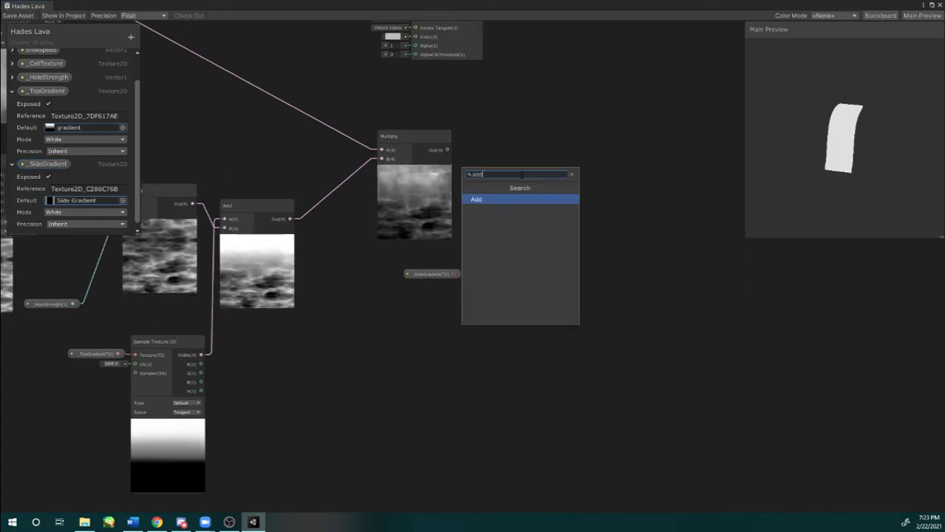
{"action": "key", "text": "Return"}
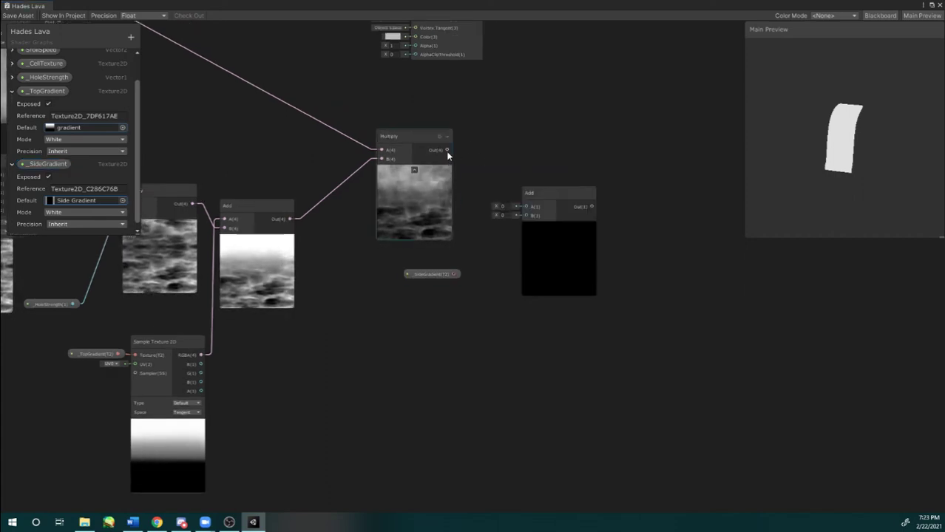
Step: Feed the final Multiply output into the new Add node's A, and _SideGradient's RGBA through a Sample Texture 2D node into B
{"action": "left_click_drag", "start_coordinate": [459, 274], "coordinate": [455, 343]}
{"action": "left_click_drag", "start_coordinate": [486, 382], "coordinate": [486, 382]}
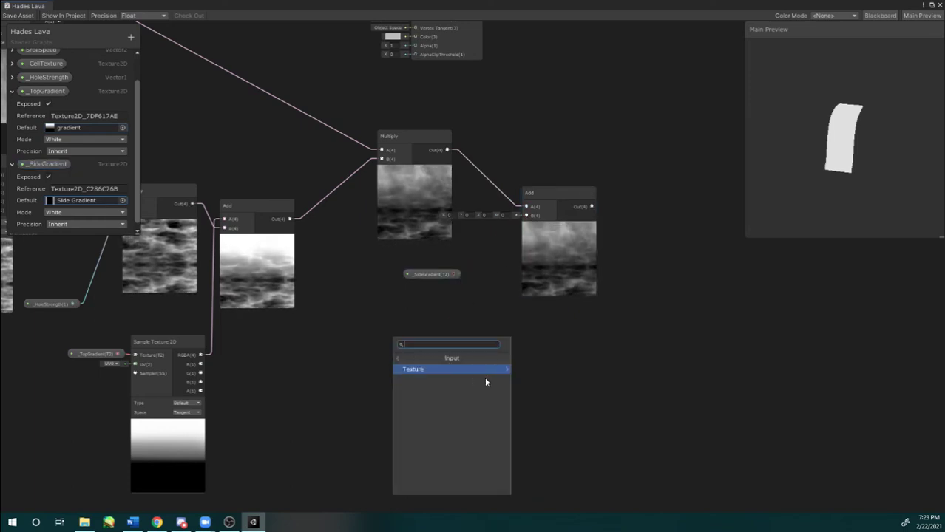
{"action": "type", "text": "samp"}
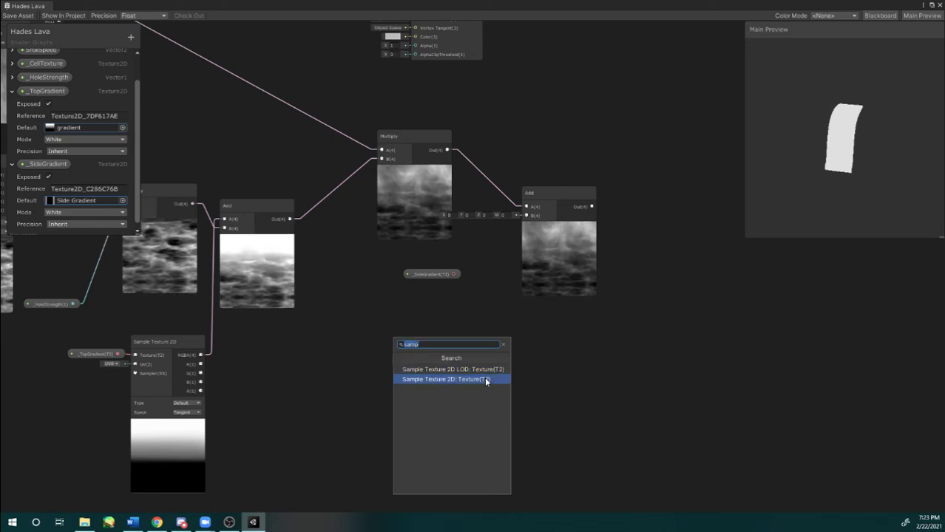
{"action": "left_click", "coordinate": [484, 379]}
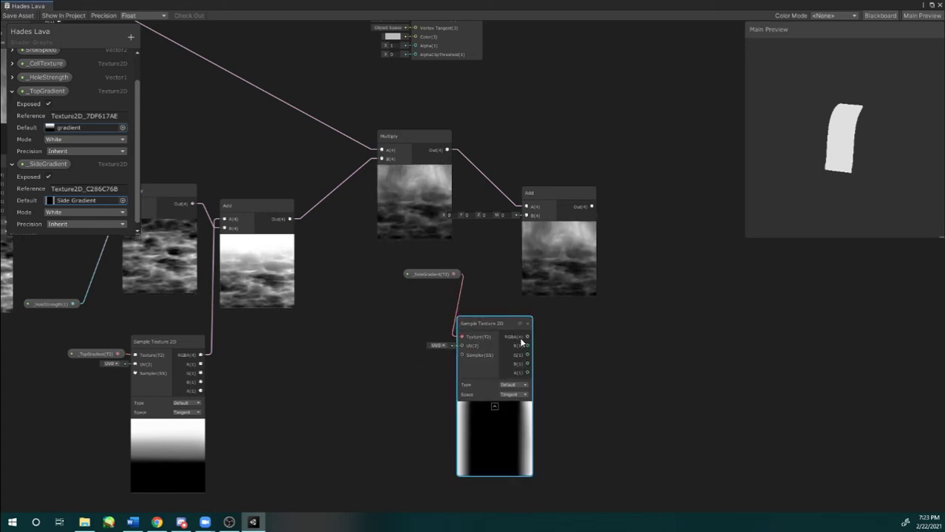
{"action": "left_click_drag", "start_coordinate": [527, 337], "coordinate": [523, 218]}
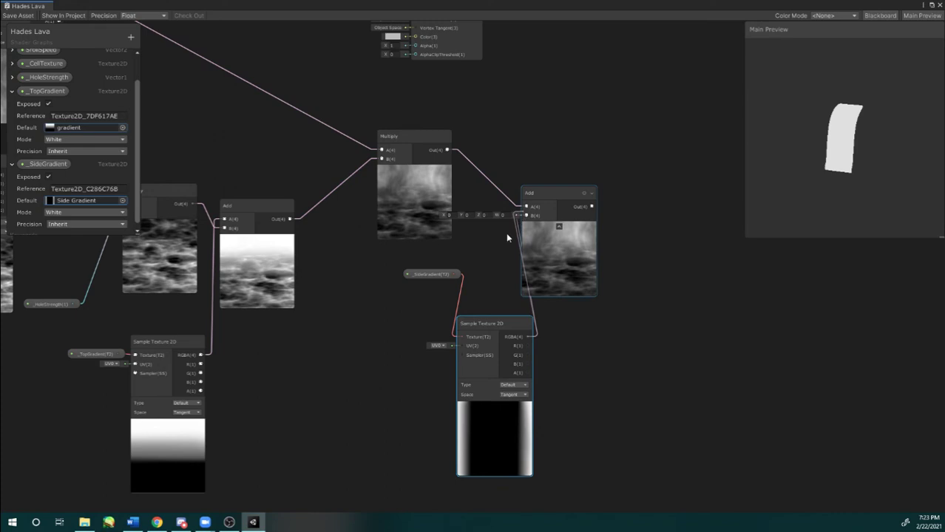
Step: Move the _SideGradient node right beside its Sample Texture 2D node and shift that sampler away from the Add node
{"action": "left_click_drag", "start_coordinate": [440, 282], "coordinate": [408, 329]}
{"action": "middle_click_drag", "start_coordinate": [438, 250], "coordinate": [419, 220]}
{"action": "left_click_drag", "start_coordinate": [445, 299], "coordinate": [427, 295]}
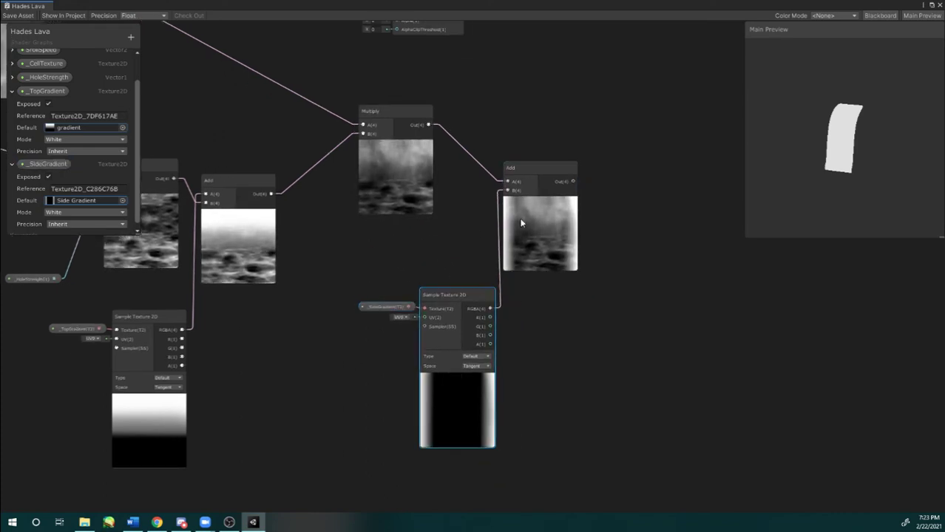
Step: Reposition the new Add node closer to the Multiply's level, and move the Unlit Master node farther along, above the Add node
{"action": "left_click_drag", "start_coordinate": [531, 167], "coordinate": [543, 164]}
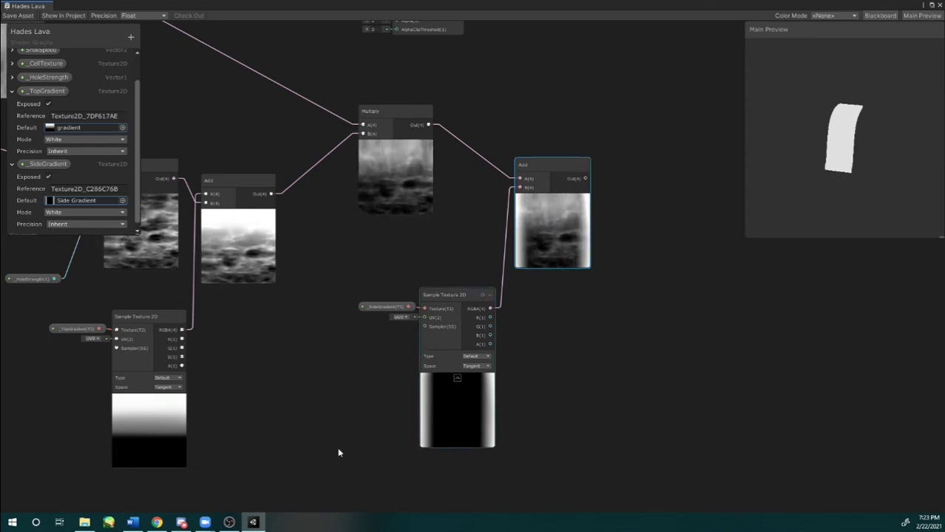
{"action": "middle_click_drag", "start_coordinate": [503, 176], "coordinate": [456, 210]}
{"action": "left_click_drag", "start_coordinate": [501, 189], "coordinate": [495, 171]}
{"action": "middle_click_drag", "start_coordinate": [434, 159], "coordinate": [429, 235]}
{"action": "left_click_drag", "start_coordinate": [425, 56], "coordinate": [574, 71]}
{"action": "middle_click_drag", "start_coordinate": [464, 136], "coordinate": [452, 109]}
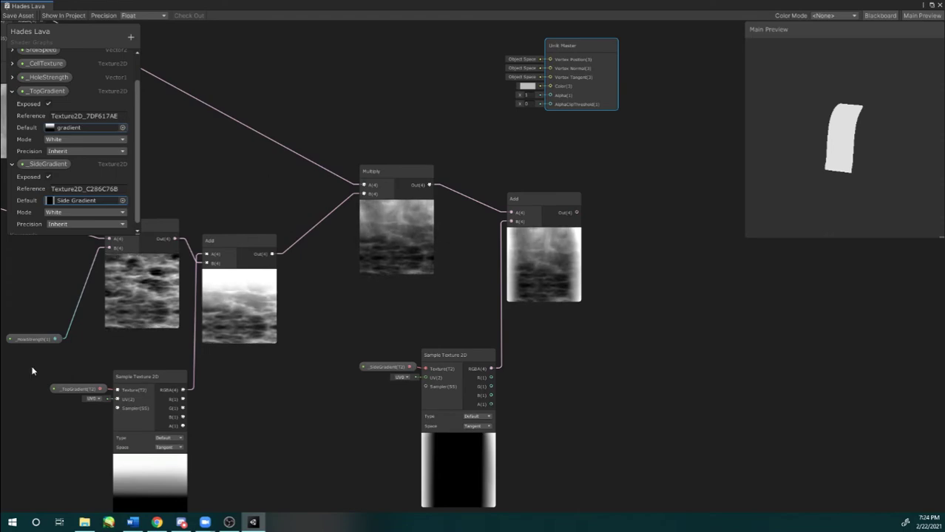
Step: Switch to the browser, pause the Hades effects breakdown video at the black feathered vector mask stage, and return to Shader Graph
{"action": "middle_click_drag", "start_coordinate": [334, 283], "coordinate": [402, 276]}
{"action": "key", "text": "alt+Tab"}
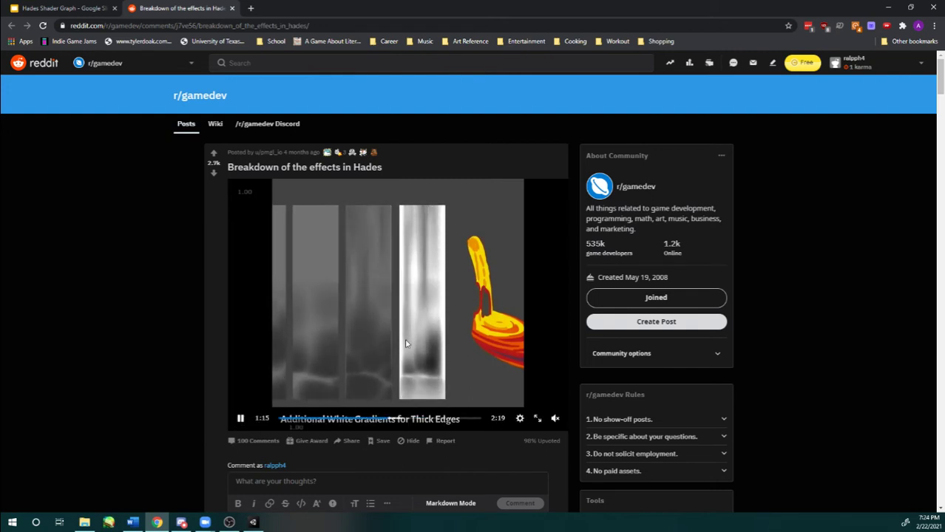
{"action": "left_click", "coordinate": [241, 419]}
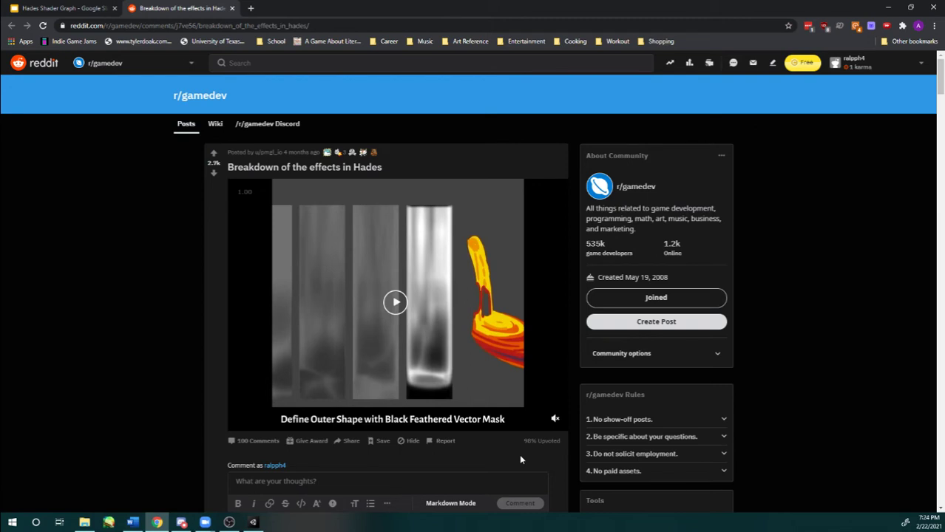
{"action": "left_click", "coordinate": [248, 523]}
Step: Raise the side gradient's Add node slightly and rotate the mesh in the Main Preview
{"action": "middle_click_drag", "start_coordinate": [575, 331], "coordinate": [529, 311]}
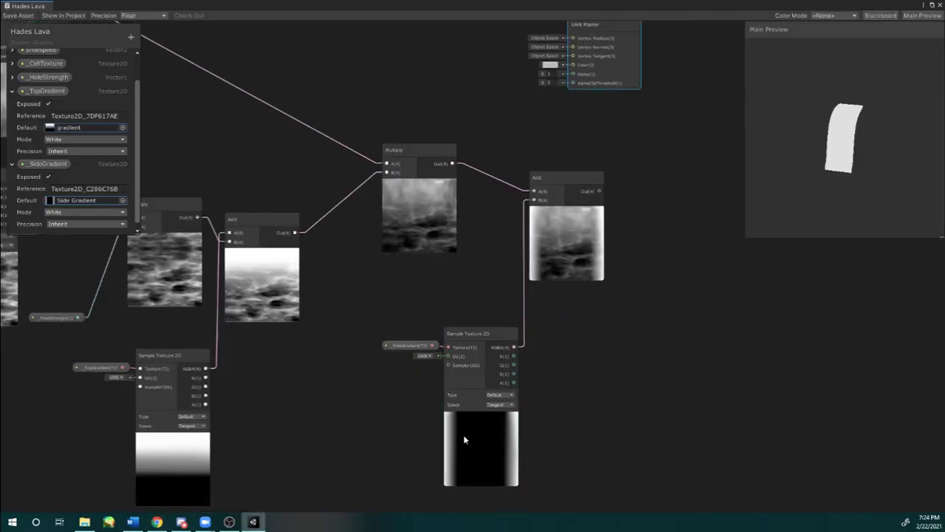
{"action": "mouse_move", "coordinate": [547, 194]}
{"action": "left_mouse_down"}
{"action": "mouse_move", "coordinate": [568, 178]}
{"action": "mouse_move", "coordinate": [547, 177]}
{"action": "left_mouse_up"}
{"action": "middle_click_drag", "start_coordinate": [605, 242], "coordinate": [531, 269]}
{"action": "scroll", "coordinate": [549, 249], "scroll_direction": "up", "scroll_amount": 2}
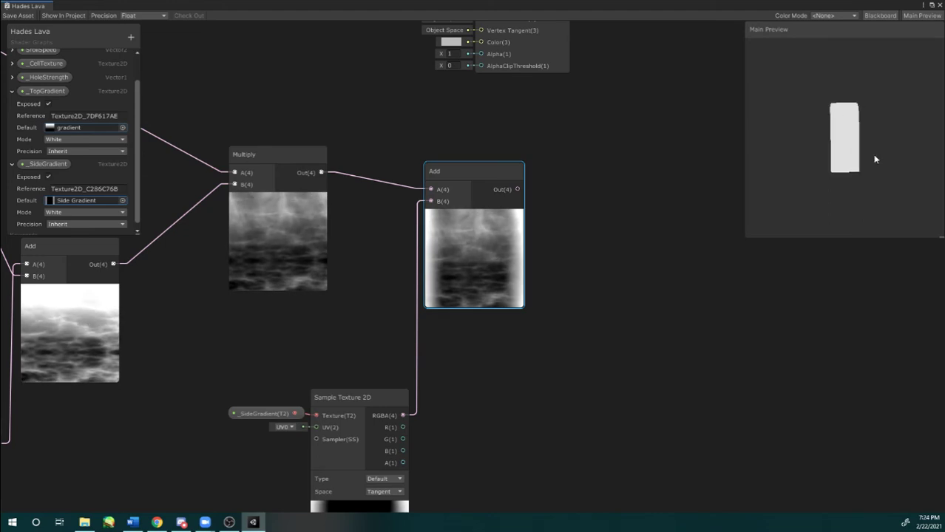
{"action": "mouse_move", "coordinate": [839, 176]}
{"action": "left_mouse_down"}
{"action": "mouse_move", "coordinate": [851, 171]}
{"action": "mouse_move", "coordinate": [825, 175]}
{"action": "left_mouse_up"}
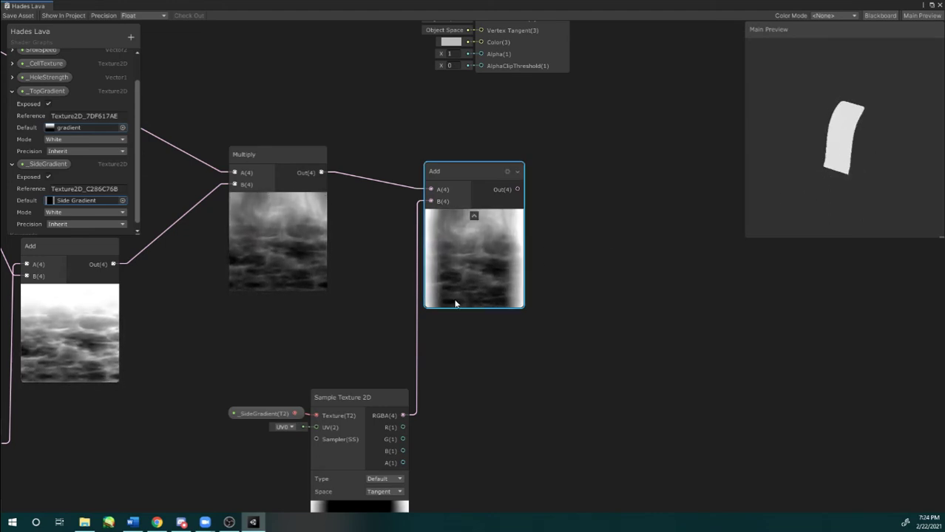
Step: Collapse the gradient properties and add a Texture2D property named _ShapeMask with Shape Mask as its default texture
{"action": "left_click", "coordinate": [12, 91]}
{"action": "left_click", "coordinate": [12, 136]}
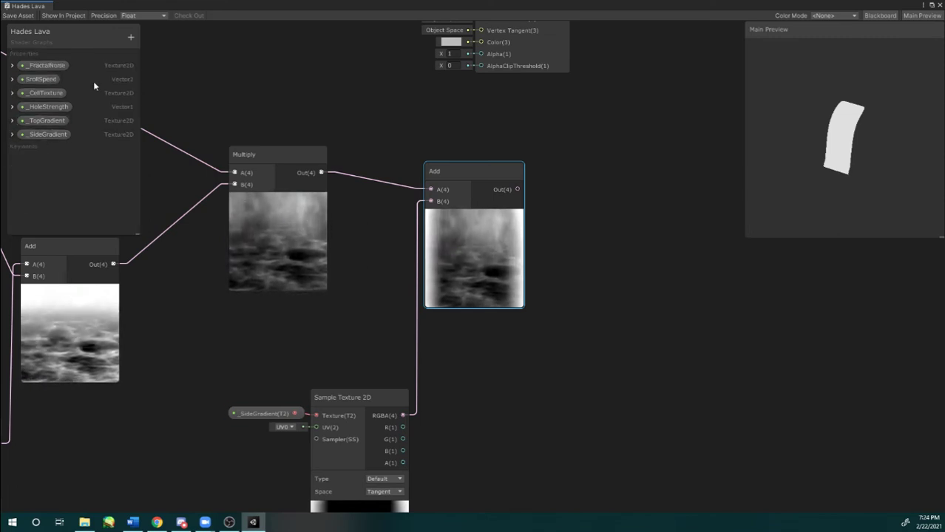
{"action": "left_click", "coordinate": [131, 37]}
{"action": "left_click", "coordinate": [158, 99]}
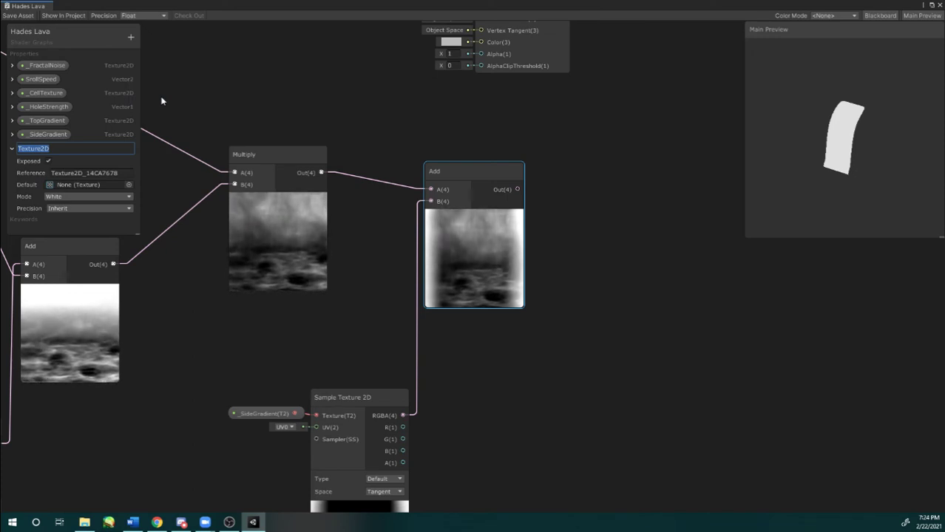
{"action": "type", "text": "_ShapeMask"}
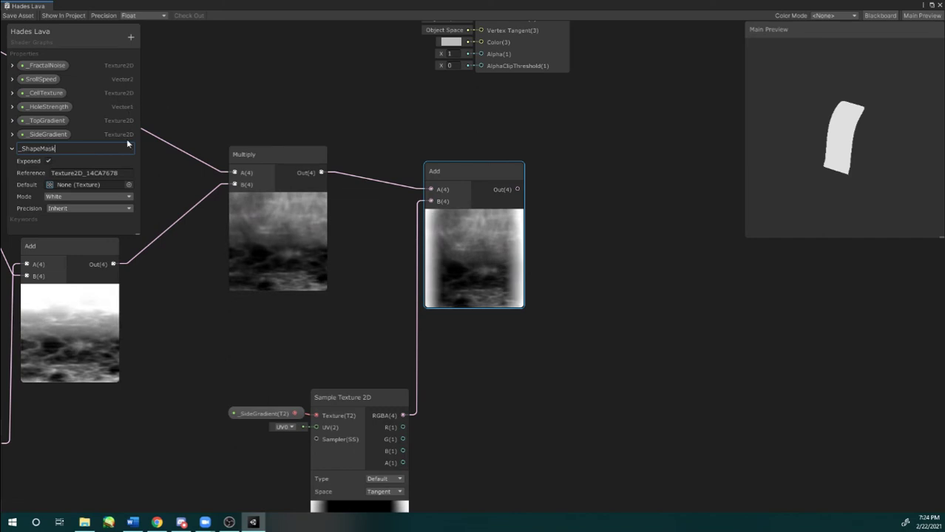
{"action": "left_click", "coordinate": [129, 185]}
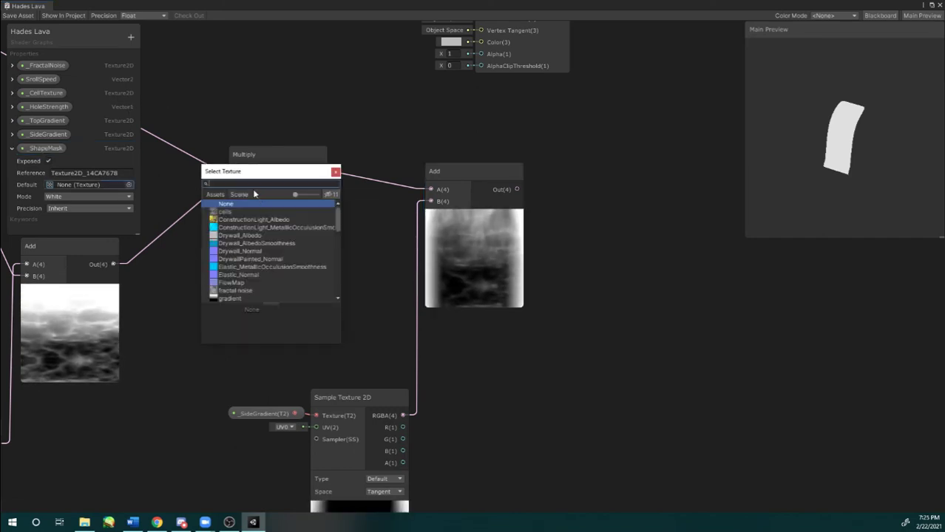
{"action": "type", "text": "mask"}
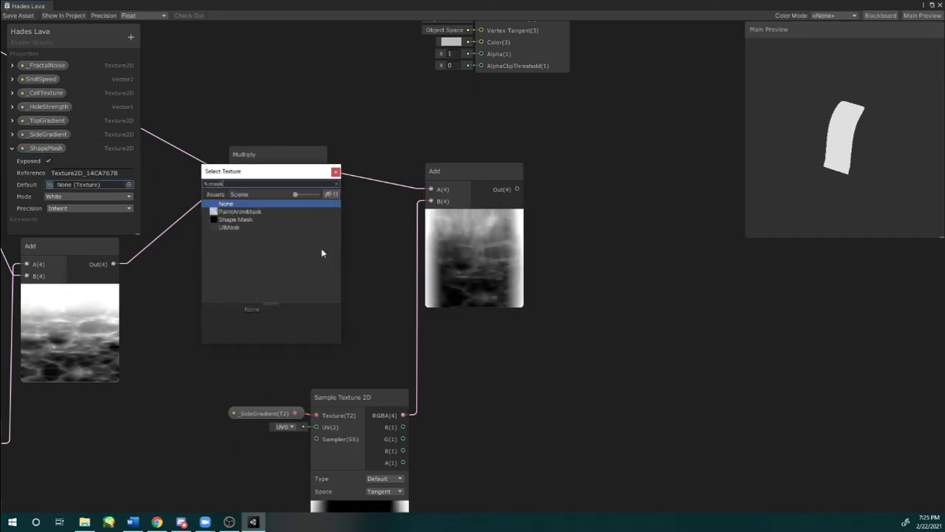
{"action": "double_click", "coordinate": [281, 220]}
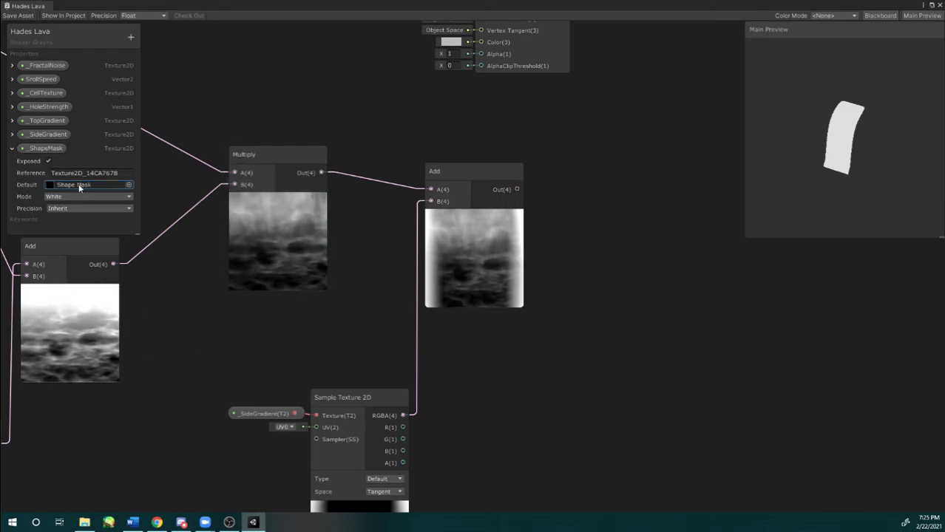
Step: Place a _ShapeMask node below the side gradient's Add node and connect it to a new Sample Texture 2D node
{"action": "left_click_drag", "start_coordinate": [473, 283], "coordinate": [570, 270]}
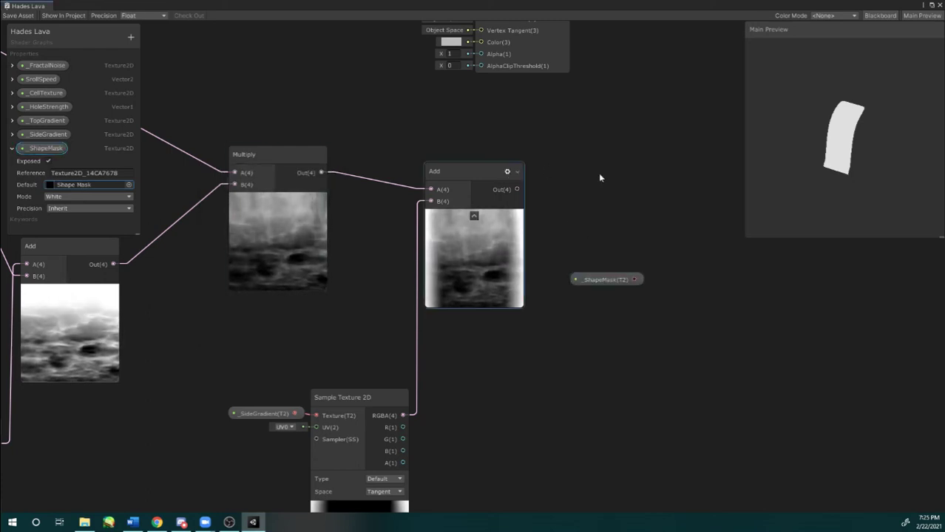
{"action": "middle_click_drag", "start_coordinate": [611, 250], "coordinate": [464, 185]}
{"action": "scroll", "coordinate": [460, 188], "scroll_direction": "down", "scroll_amount": 1}
{"action": "left_click_drag", "start_coordinate": [446, 216], "coordinate": [406, 279]}
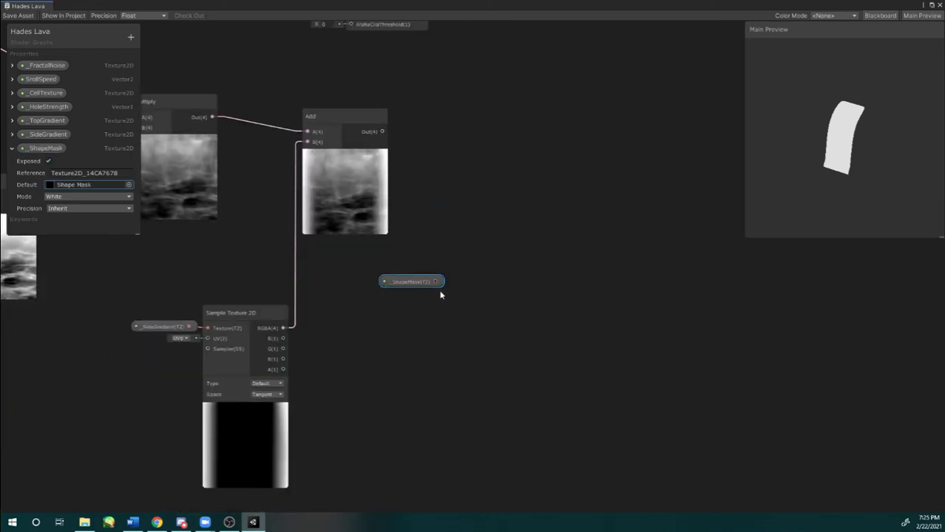
{"action": "key", "text": "space"}
{"action": "type", "text": "sam"}
{"action": "key", "text": "Down"}
{"action": "key", "text": "Return"}
{"action": "left_click_drag", "start_coordinate": [425, 279], "coordinate": [416, 313]}
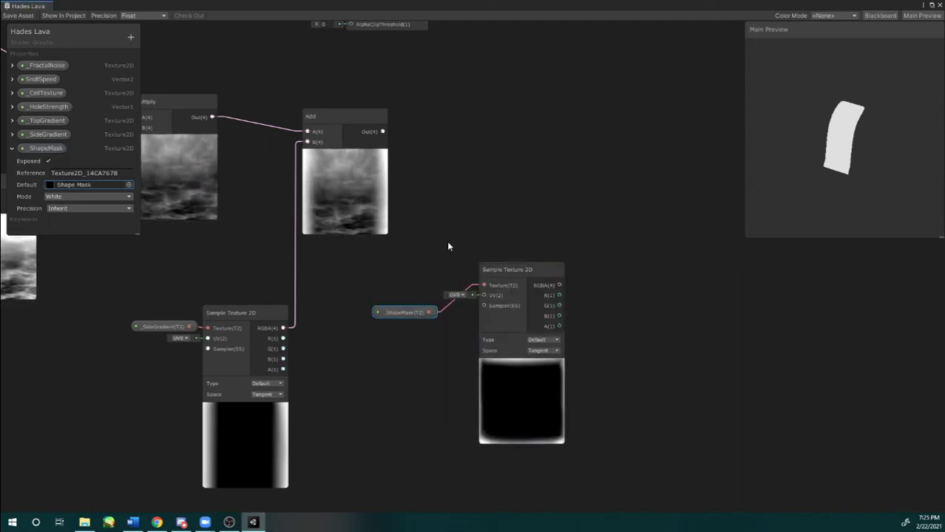
Step: Create a Subtract node above the shape mask's sampler, and nudge the Add and _ShapeMask nodes to tidy the layout
{"action": "middle_click_drag", "start_coordinate": [453, 201], "coordinate": [443, 189]}
{"action": "middle_click_drag", "start_coordinate": [282, 85], "coordinate": [285, 118]}
{"action": "left_click_drag", "start_coordinate": [323, 155], "coordinate": [322, 164]}
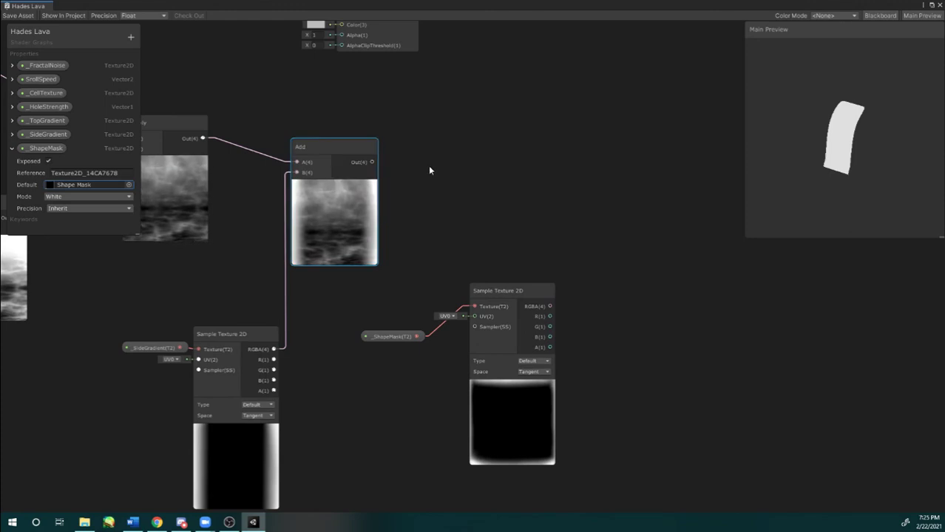
{"action": "middle_click_drag", "start_coordinate": [440, 213], "coordinate": [434, 194]}
{"action": "left_click", "coordinate": [457, 166]}
{"action": "key", "text": "space"}
{"action": "type", "text": "subtract"}
{"action": "key", "text": "Return"}
{"action": "left_click_drag", "start_coordinate": [463, 177], "coordinate": [501, 115]}
{"action": "left_click_drag", "start_coordinate": [377, 317], "coordinate": [365, 328]}
Step: Connect the Add output to the Subtract node's A and the shape mask sampler's RGBA output to B
{"action": "left_click_drag", "start_coordinate": [365, 142], "coordinate": [502, 139]}
{"action": "left_click_drag", "start_coordinate": [544, 287], "coordinate": [504, 241]}
{"action": "left_click_drag", "start_coordinate": [545, 287], "coordinate": [499, 151]}
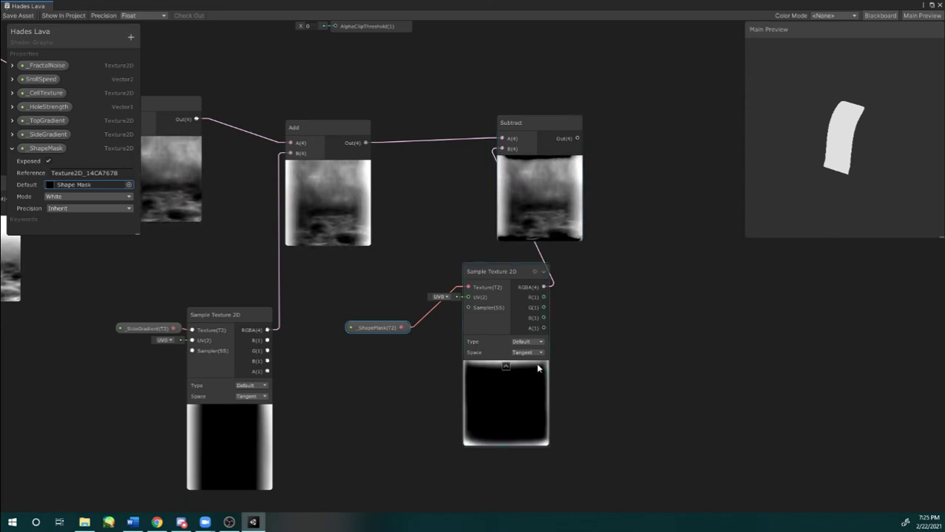
Step: Swap the Subtract inputs so that the shape mask RGBA feeds A and the Add output feeds B
{"action": "left_click_drag", "start_coordinate": [495, 151], "coordinate": [501, 138]}
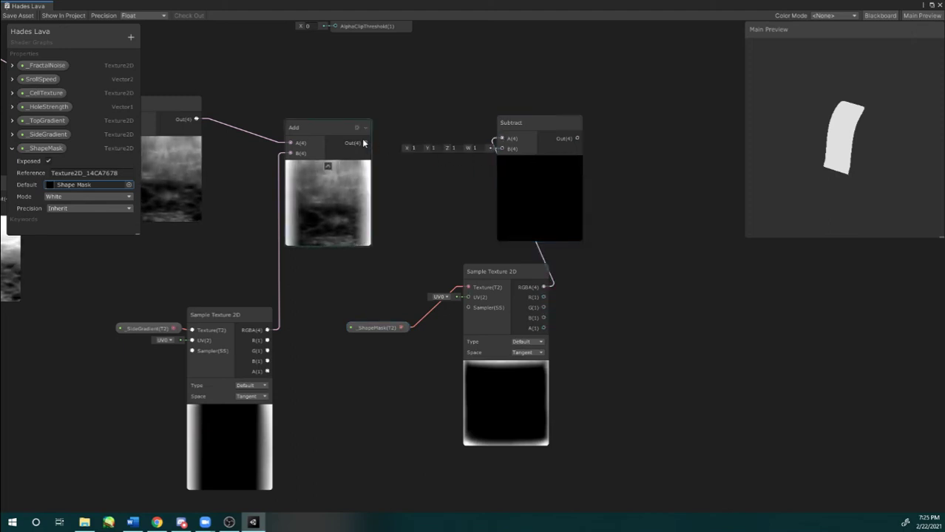
{"action": "left_click_drag", "start_coordinate": [364, 143], "coordinate": [507, 149]}
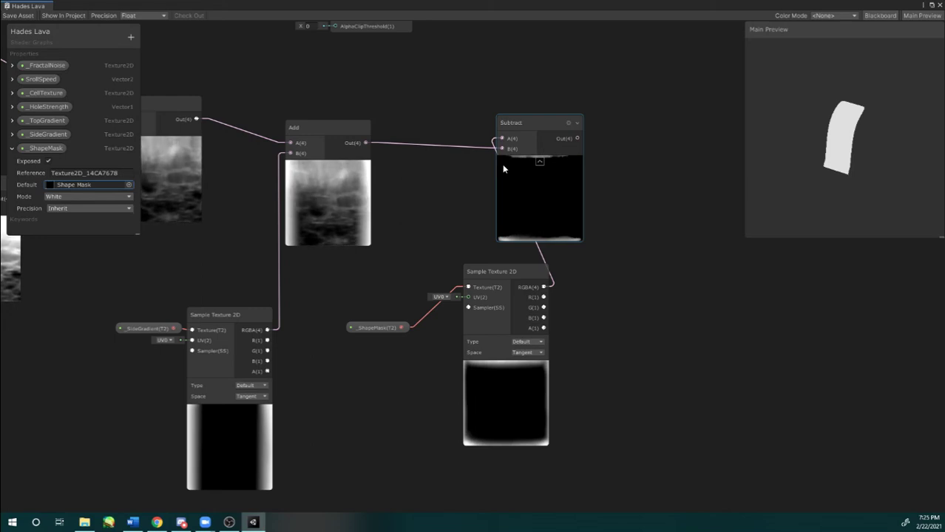
Step: Rewire the Subtract node so that the Add output feeds A and the shape mask sampler's RGBA feeds B
{"action": "left_click_drag", "start_coordinate": [493, 149], "coordinate": [525, 204]}
{"action": "left_click_drag", "start_coordinate": [544, 286], "coordinate": [502, 149]}
{"action": "middle_click_drag", "start_coordinate": [514, 281], "coordinate": [523, 262]}
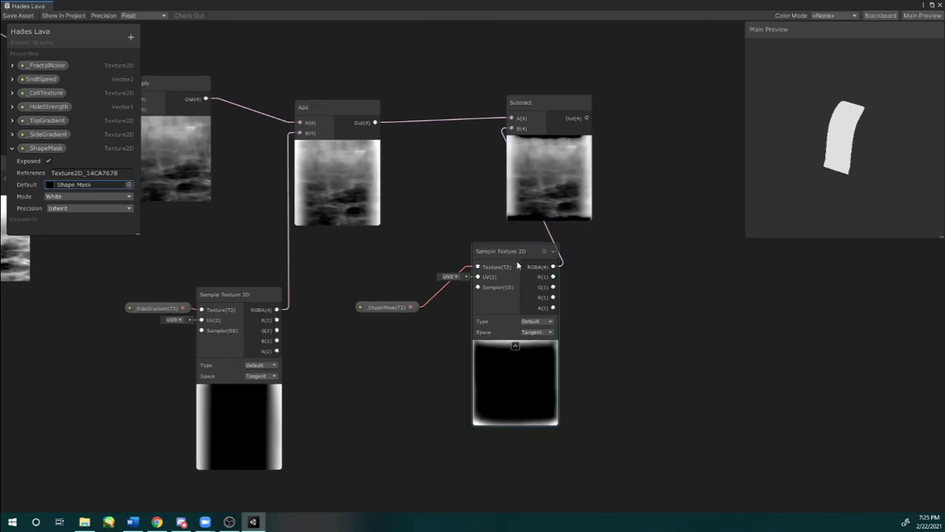
Step: Move the shape mask sampler and _ShapeMask node slightly, and shift the Subtract node right to clear its input wires
{"action": "left_click_drag", "start_coordinate": [514, 252], "coordinate": [505, 276]}
{"action": "left_click_drag", "start_coordinate": [379, 308], "coordinate": [367, 301]}
{"action": "middle_click_drag", "start_coordinate": [434, 207], "coordinate": [430, 178]}
{"action": "scroll", "coordinate": [606, 230], "scroll_direction": "up", "scroll_amount": 1}
{"action": "middle_click_drag", "start_coordinate": [387, 214], "coordinate": [444, 208]}
{"action": "scroll", "coordinate": [444, 209], "scroll_direction": "down", "scroll_amount": 1}
{"action": "scroll", "coordinate": [513, 175], "scroll_direction": "up", "scroll_amount": 2}
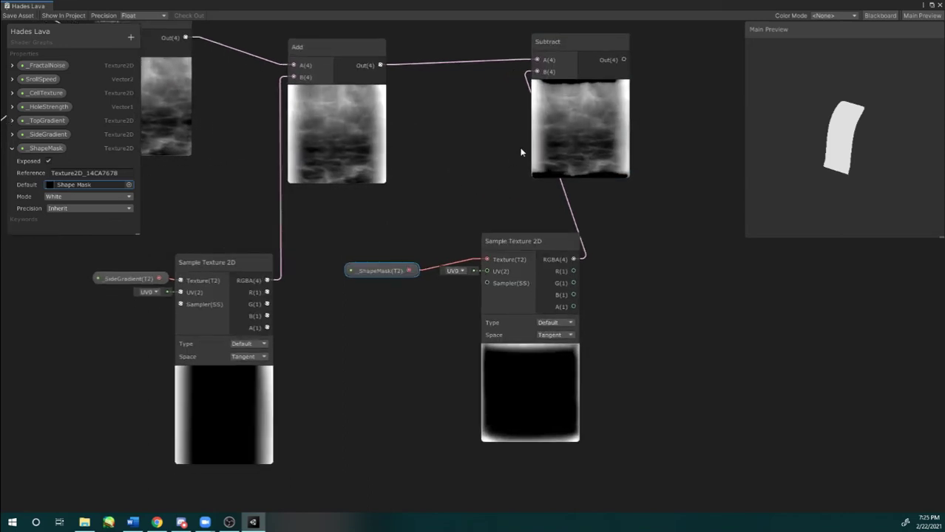
{"action": "left_click_drag", "start_coordinate": [544, 166], "coordinate": [557, 154]}
{"action": "left_click_drag", "start_coordinate": [616, 157], "coordinate": [674, 191]}
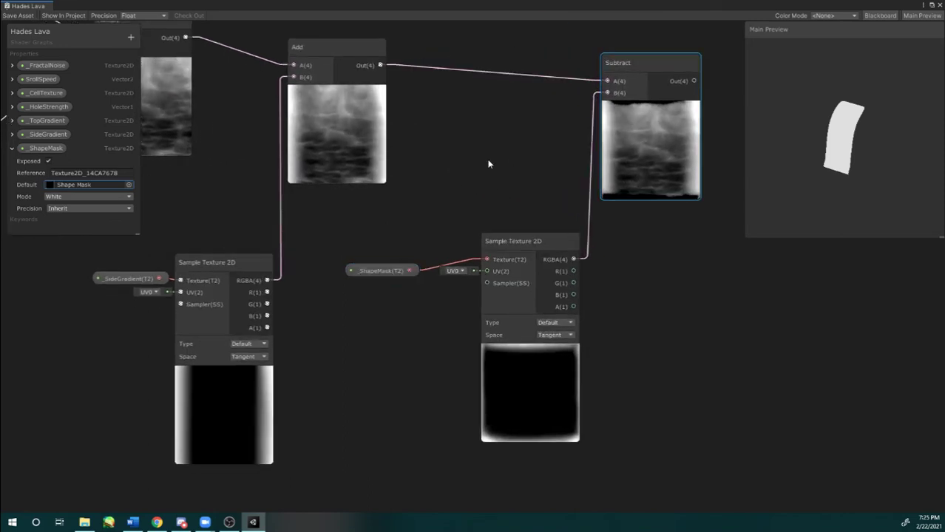
{"action": "middle_click_drag", "start_coordinate": [485, 219], "coordinate": [466, 210]}
Step: Nudge the side gradient's Add node right and shift the shape mask sampler and _ShapeMask node left beneath it
{"action": "mouse_move", "coordinate": [497, 344]}
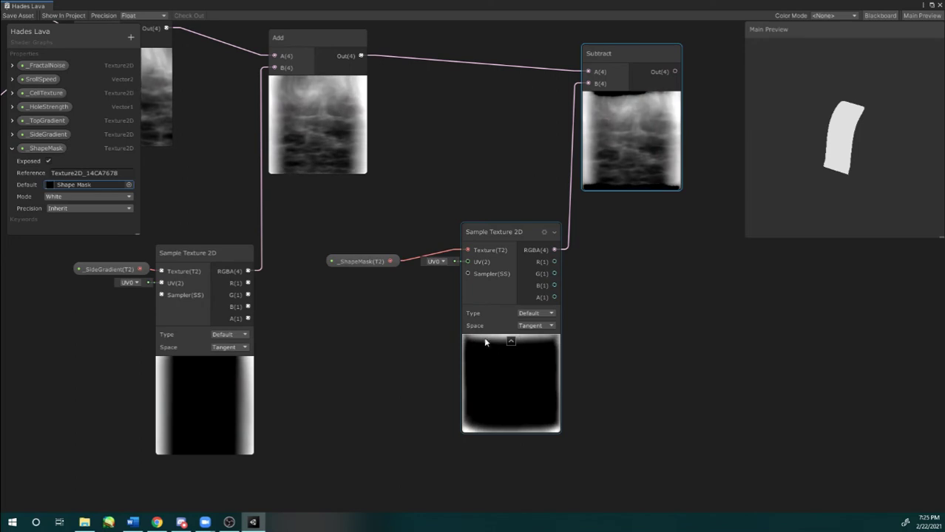
{"action": "mouse_move", "coordinate": [323, 58]}
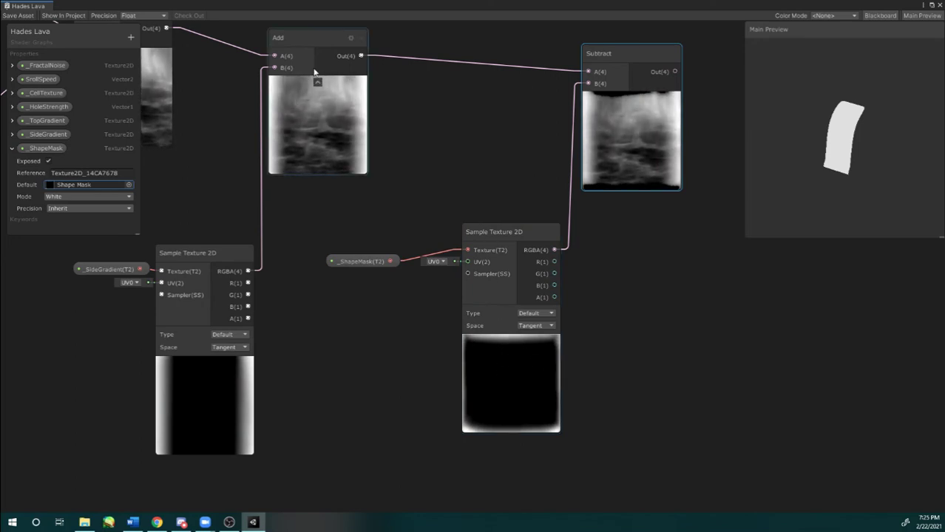
{"action": "left_click_drag", "start_coordinate": [303, 33], "coordinate": [335, 48]}
{"action": "middle_click_drag", "start_coordinate": [446, 116], "coordinate": [407, 118]}
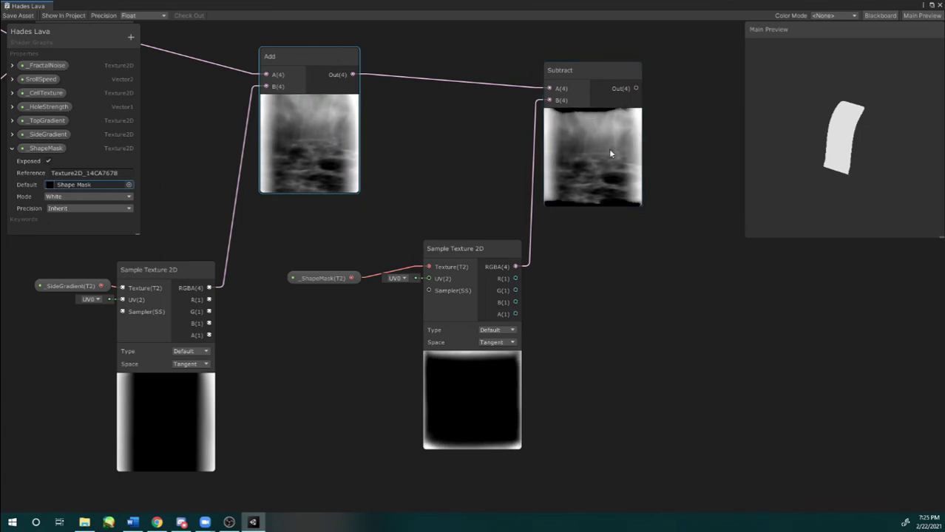
{"action": "mouse_move", "coordinate": [574, 192]}
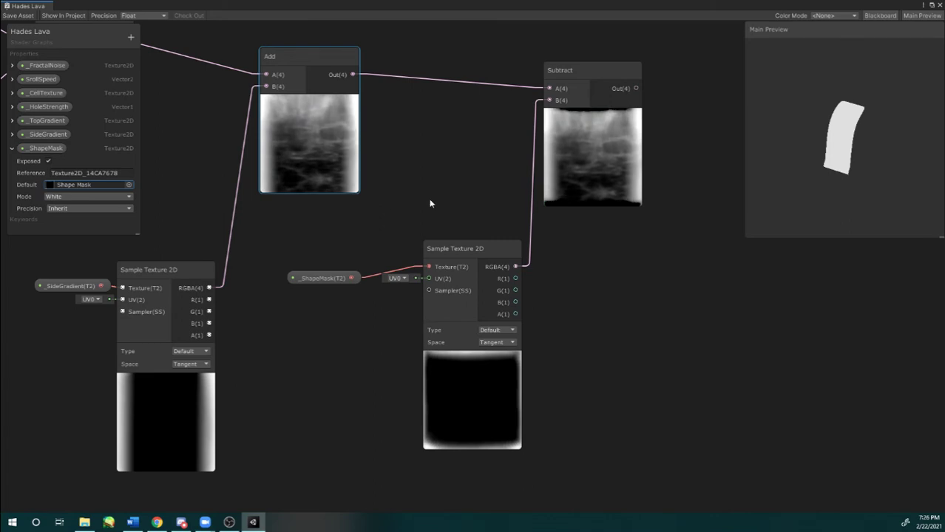
{"action": "middle_click_drag", "start_coordinate": [420, 208], "coordinate": [434, 201]}
{"action": "left_click_drag", "start_coordinate": [468, 243], "coordinate": [436, 255]}
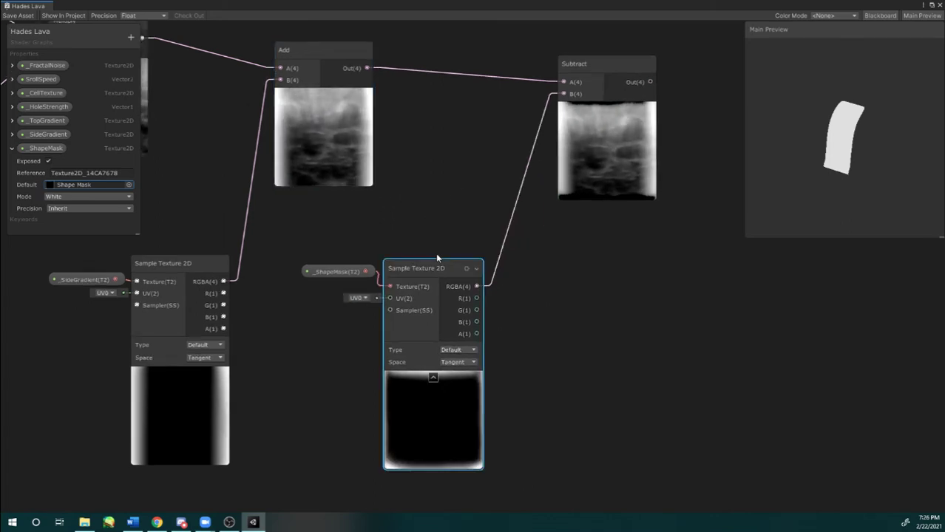
{"action": "left_click_drag", "start_coordinate": [336, 271], "coordinate": [288, 294]}
{"action": "left_click_drag", "start_coordinate": [442, 253], "coordinate": [399, 247]}
Step: Reposition the Subtract node farther right of the Add node, above the shape mask sampler
{"action": "middle_click_drag", "start_coordinate": [570, 251], "coordinate": [692, 312]}
{"action": "scroll", "coordinate": [566, 250], "scroll_direction": "down", "scroll_amount": 2}
{"action": "middle_click_drag", "start_coordinate": [521, 257], "coordinate": [440, 266]}
{"action": "left_click_drag", "start_coordinate": [552, 183], "coordinate": [469, 176]}
{"action": "scroll", "coordinate": [469, 176], "scroll_direction": "down", "scroll_amount": 2}
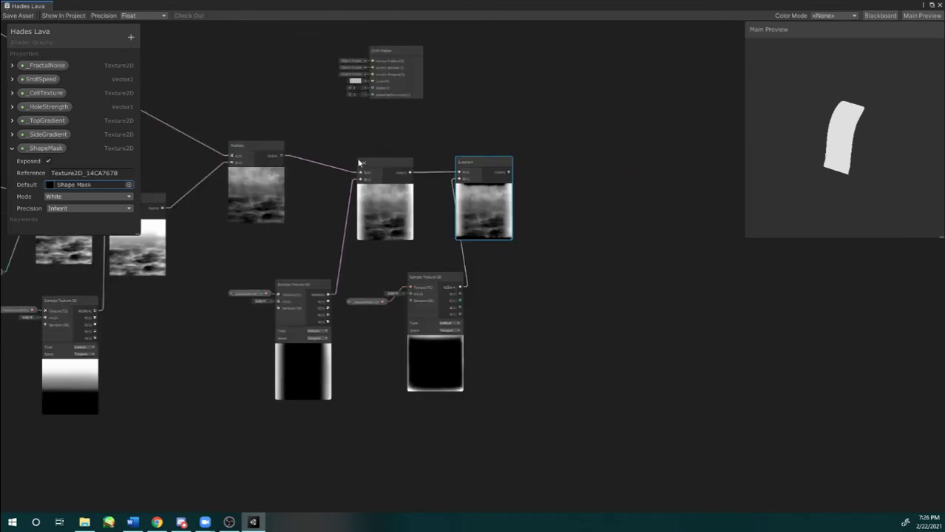
{"action": "scroll", "coordinate": [512, 189], "scroll_direction": "up", "scroll_amount": 4}
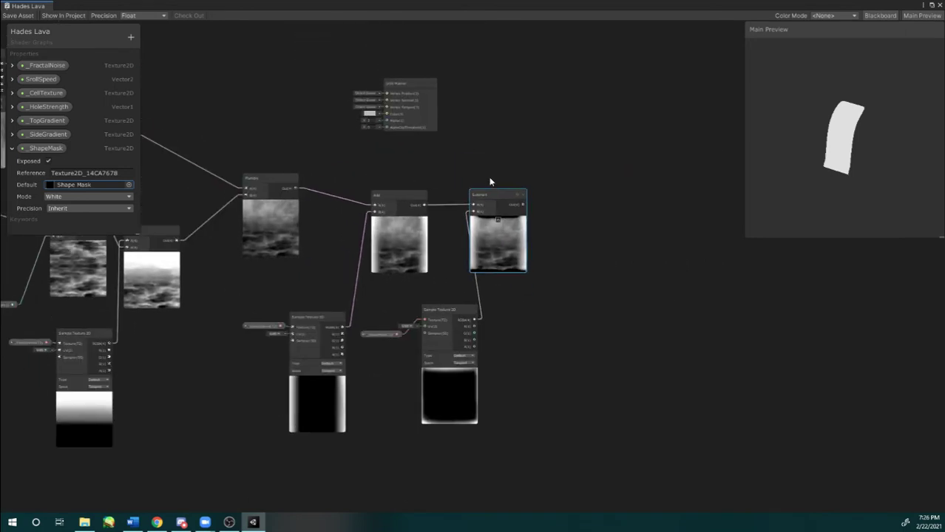
{"action": "left_click_drag", "start_coordinate": [509, 238], "coordinate": [616, 212]}
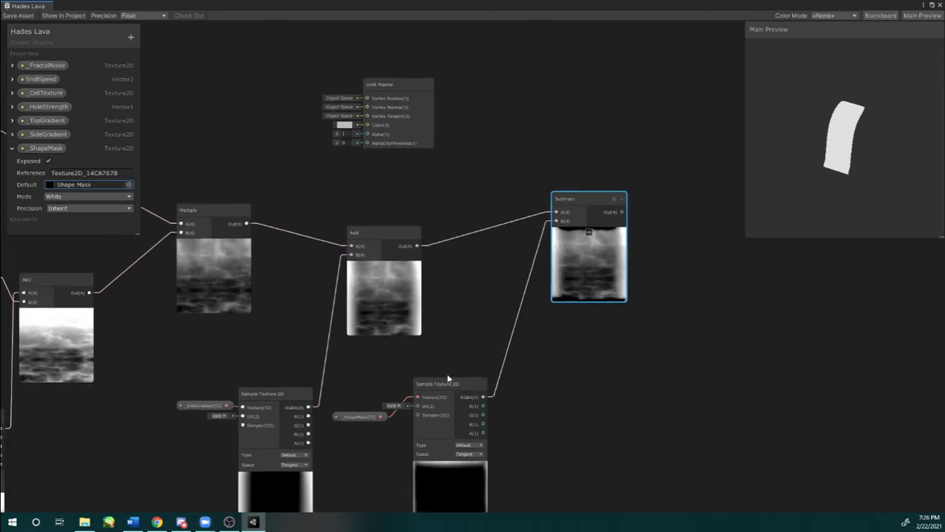
Step: Switch to Chrome and play the Hades effects breakdown video up to the posterize stage, pausing it there for reference
{"action": "mouse_move", "coordinate": [166, 524]}
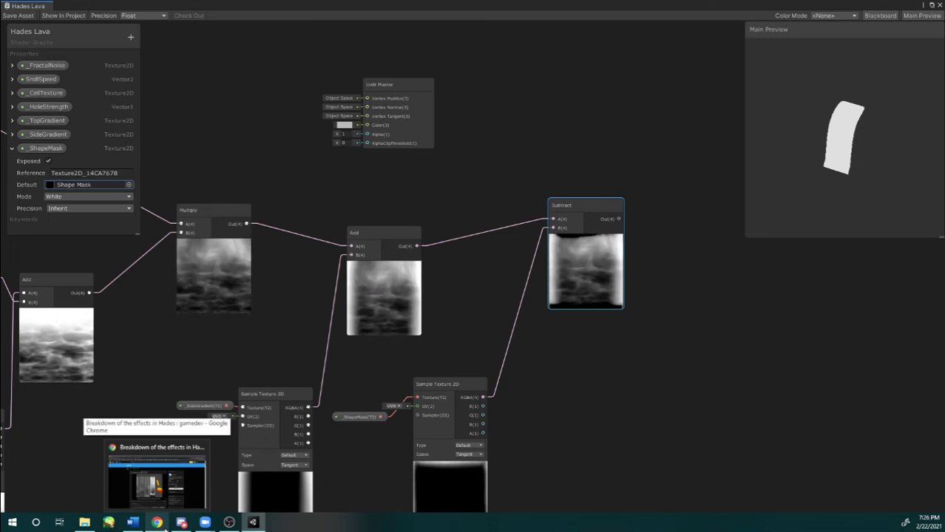
{"action": "left_click", "coordinate": [166, 523]}
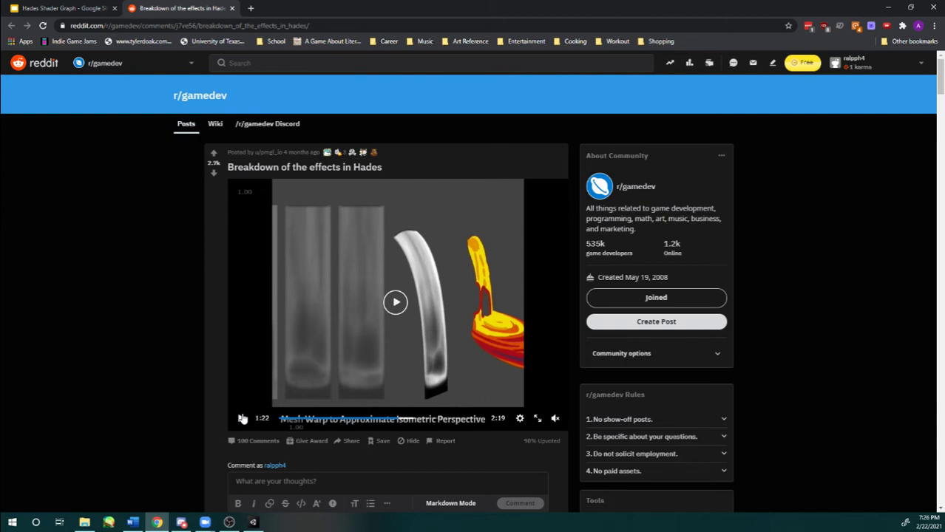
{"action": "left_click", "coordinate": [252, 522]}
{"action": "middle_click_drag", "start_coordinate": [140, 362], "coordinate": [516, 305]}
{"action": "scroll", "coordinate": [426, 358], "scroll_direction": "up", "scroll_amount": 2}
{"action": "middle_click_drag", "start_coordinate": [427, 362], "coordinate": [692, 501]}
{"action": "left_click", "coordinate": [397, 304]}
{"action": "left_click", "coordinate": [390, 307]}
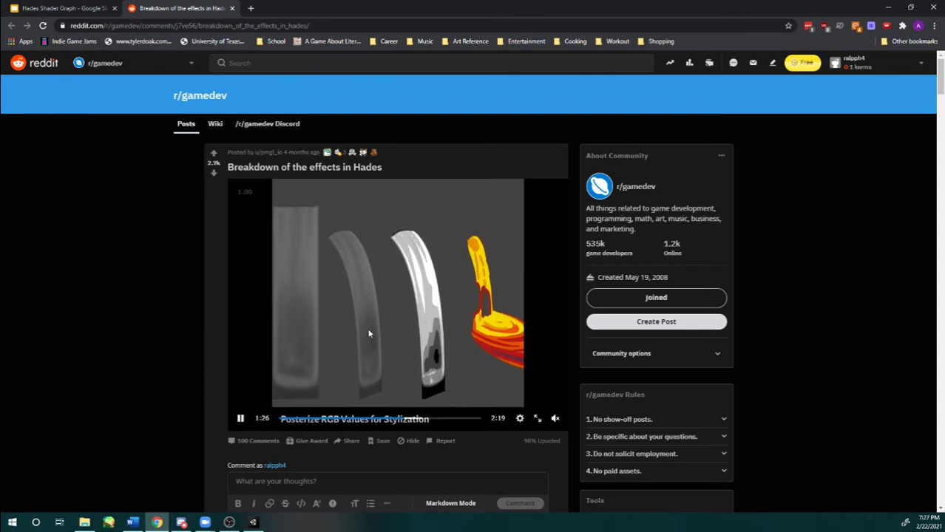
{"action": "left_click", "coordinate": [384, 317]}
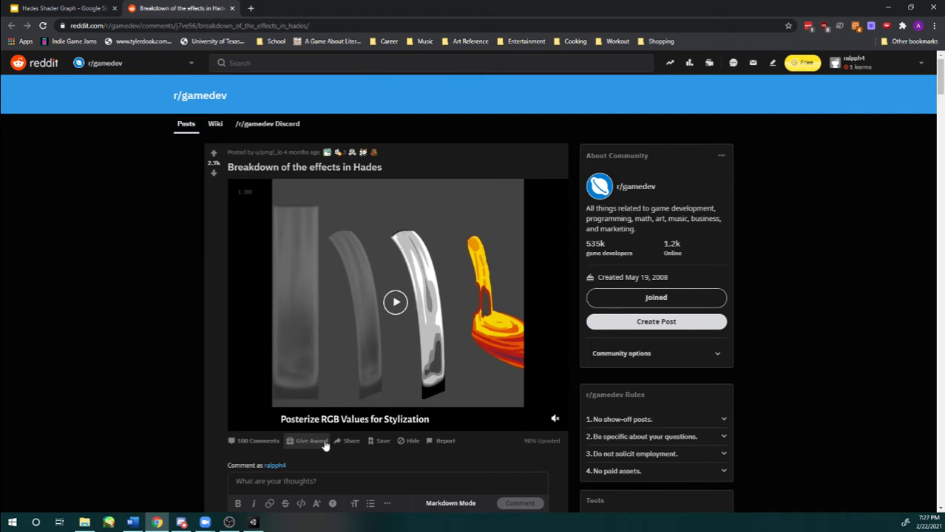
{"action": "mouse_move", "coordinate": [337, 392]}
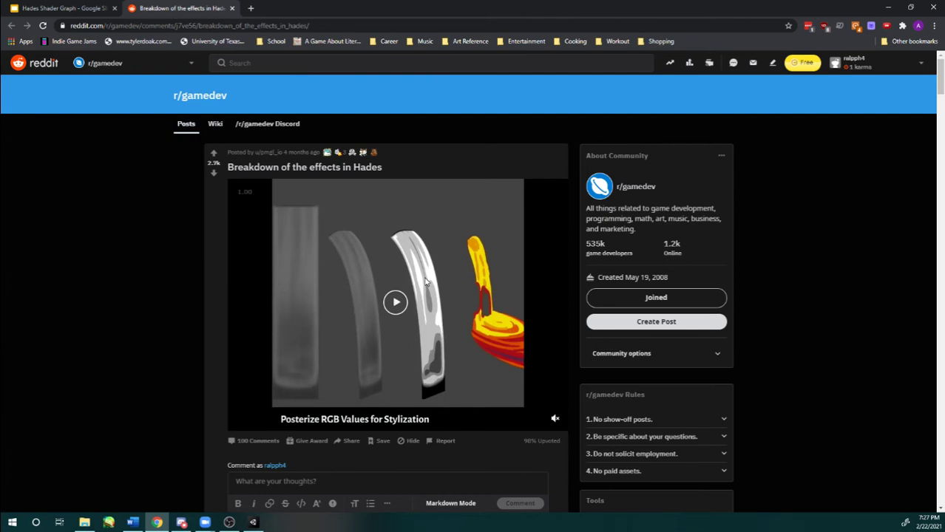
Step: Return to the Unity shader graph and move the Unlit Master node to the right of the Subtract node
{"action": "left_click", "coordinate": [253, 522]}
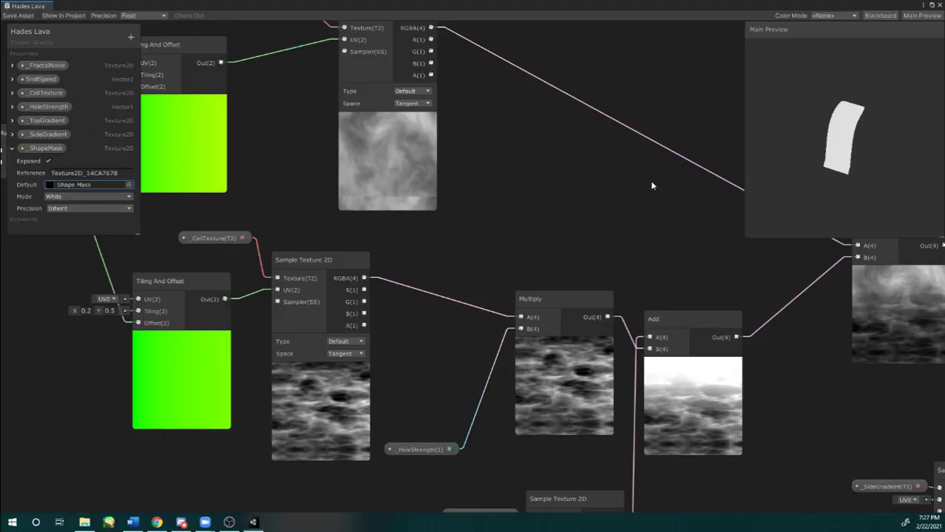
{"action": "middle_click_drag", "start_coordinate": [694, 225], "coordinate": [475, 225]}
{"action": "scroll", "coordinate": [611, 265], "scroll_direction": "down", "scroll_amount": 2}
{"action": "middle_click_drag", "start_coordinate": [611, 266], "coordinate": [499, 247]}
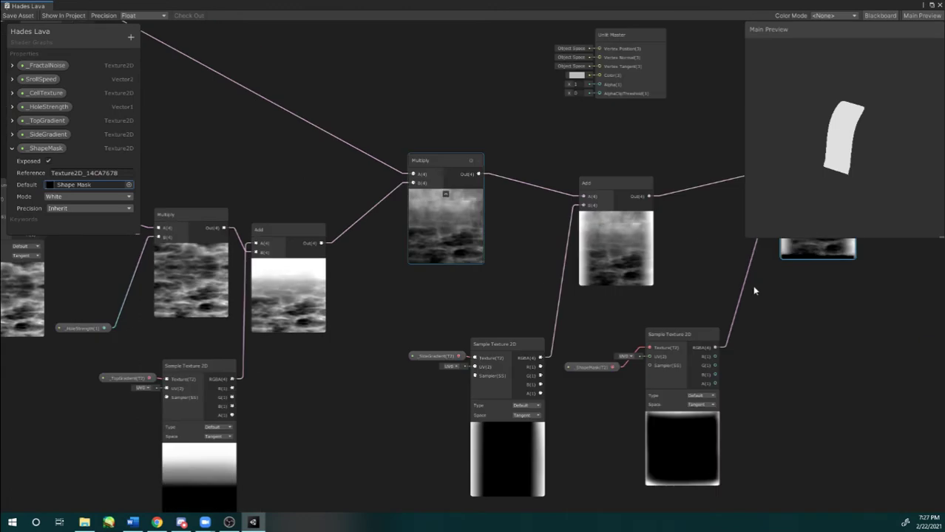
{"action": "middle_click_drag", "start_coordinate": [754, 289], "coordinate": [162, 333]}
{"action": "scroll", "coordinate": [338, 231], "scroll_direction": "up", "scroll_amount": 2}
{"action": "middle_click_drag", "start_coordinate": [529, 259], "coordinate": [871, 357]}
{"action": "left_click_drag", "start_coordinate": [281, 129], "coordinate": [719, 171]}
{"action": "middle_click_drag", "start_coordinate": [590, 309], "coordinate": [561, 298]}
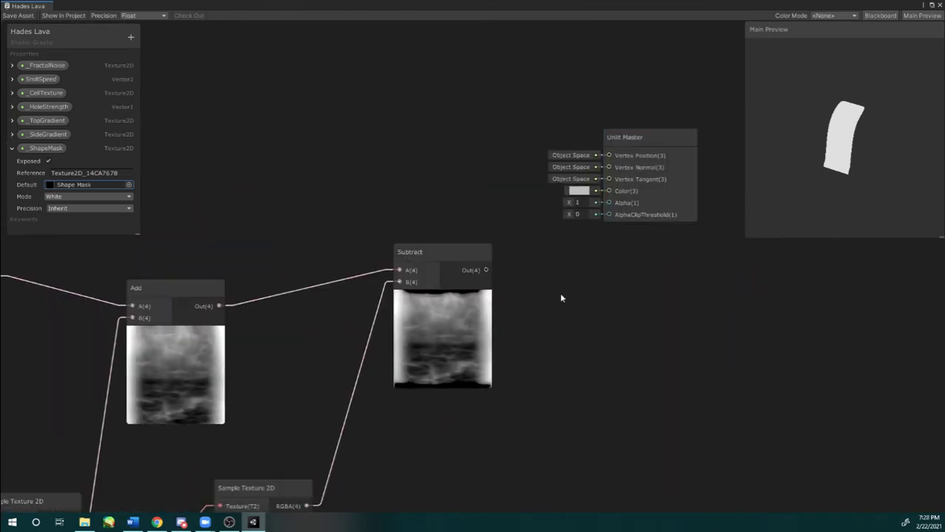
Step: Add a Posterize node to the right of the Subtract node
{"action": "key", "text": "space"}
{"action": "type", "text": "pos"}
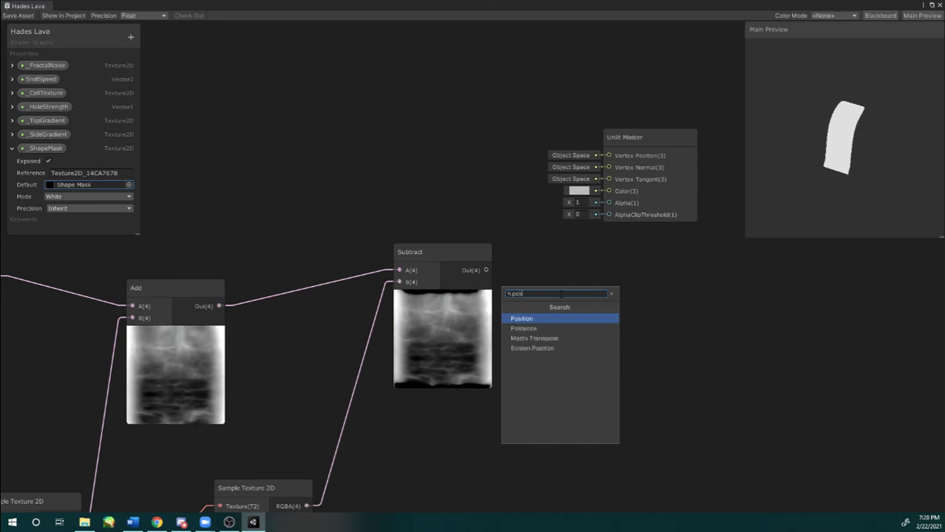
{"action": "key", "text": "Return"}
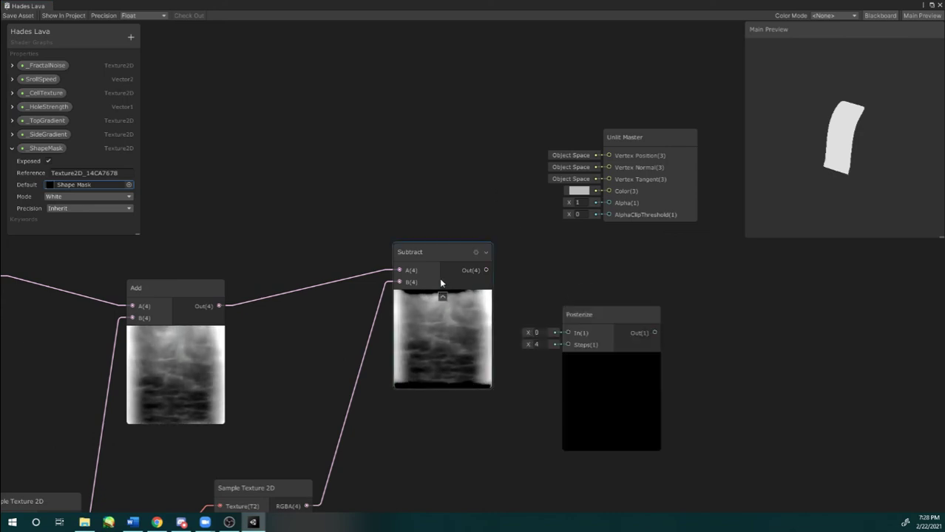
Step: Bring the Subtract node closer to the Add node, and place the Posterize node between Subtract and Unlit Master
{"action": "scroll", "coordinate": [439, 277], "scroll_direction": "down", "scroll_amount": 3}
{"action": "middle_click_drag", "start_coordinate": [385, 278], "coordinate": [553, 252]}
{"action": "scroll", "coordinate": [497, 248], "scroll_direction": "down", "scroll_amount": 2}
{"action": "middle_click_drag", "start_coordinate": [375, 248], "coordinate": [281, 279]}
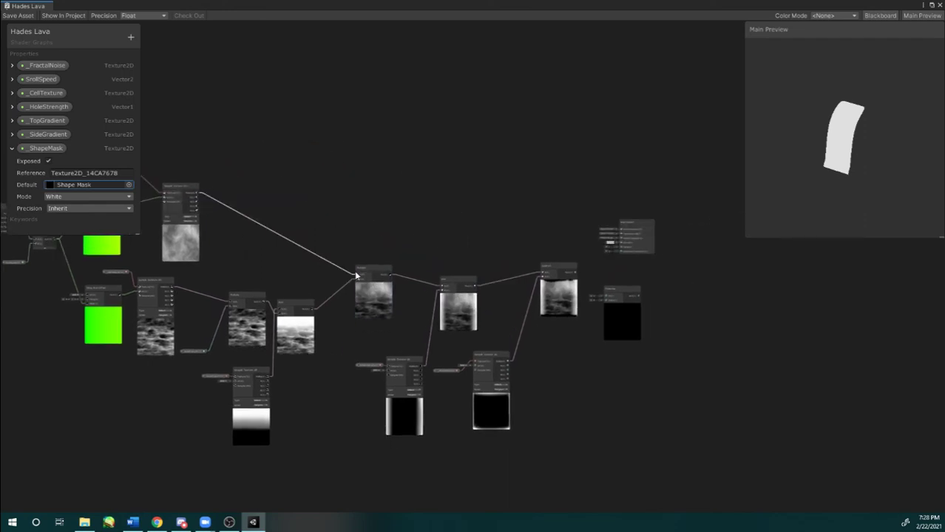
{"action": "left_click", "coordinate": [489, 356]}
{"action": "scroll", "coordinate": [490, 355], "scroll_direction": "up", "scroll_amount": 4}
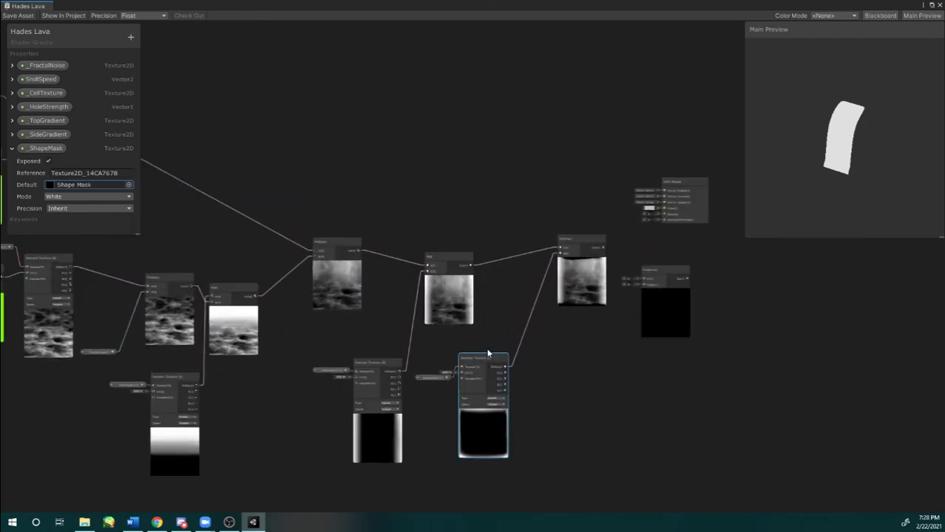
{"action": "left_click_drag", "start_coordinate": [585, 221], "coordinate": [517, 230]}
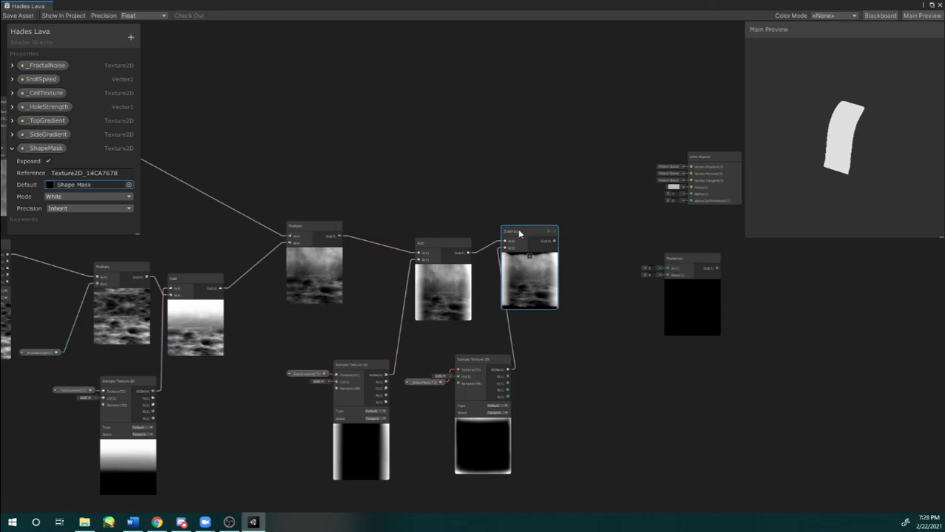
{"action": "scroll", "coordinate": [518, 229], "scroll_direction": "up", "scroll_amount": 2}
{"action": "scroll", "coordinate": [589, 250], "scroll_direction": "up", "scroll_amount": 3}
{"action": "middle_click_drag", "start_coordinate": [589, 250], "coordinate": [438, 259]}
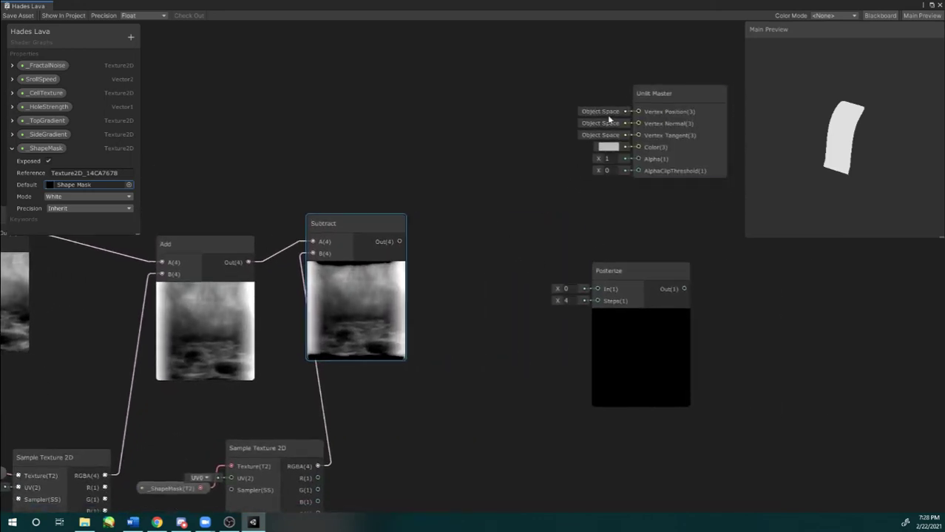
{"action": "left_click_drag", "start_coordinate": [675, 109], "coordinate": [740, 167]}
{"action": "left_click_drag", "start_coordinate": [620, 270], "coordinate": [521, 220]}
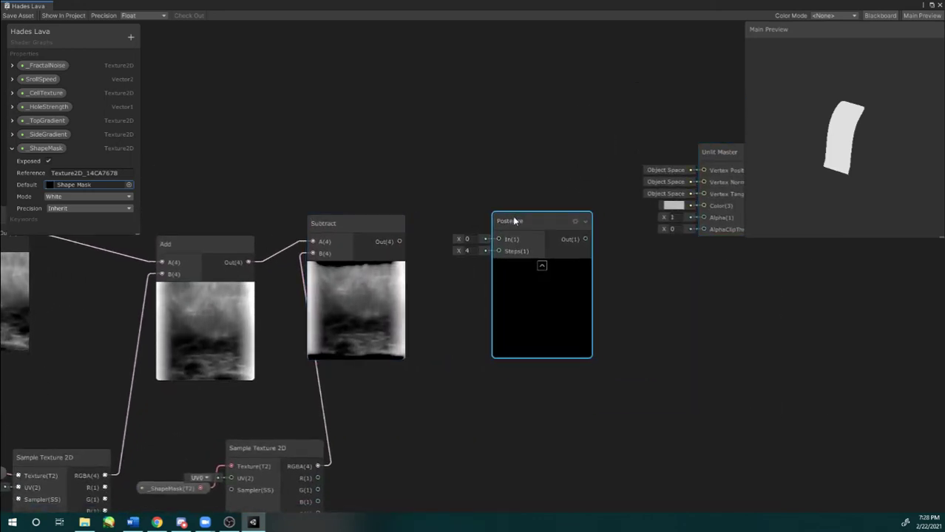
Step: Review the whole graph from the noise and cell texture branches through to the Posterize node
{"action": "scroll", "coordinate": [405, 212], "scroll_direction": "down", "scroll_amount": 1}
{"action": "middle_click_drag", "start_coordinate": [405, 212], "coordinate": [784, 200]}
{"action": "scroll", "coordinate": [354, 229], "scroll_direction": "down", "scroll_amount": 1}
{"action": "scroll", "coordinate": [353, 229], "scroll_direction": "down", "scroll_amount": 3}
{"action": "middle_click_drag", "start_coordinate": [245, 215], "coordinate": [329, 272]}
{"action": "scroll", "coordinate": [479, 247], "scroll_direction": "down", "scroll_amount": 1}
{"action": "scroll", "coordinate": [365, 278], "scroll_direction": "down", "scroll_amount": 1}
{"action": "scroll", "coordinate": [592, 320], "scroll_direction": "up", "scroll_amount": 3}
{"action": "middle_click_drag", "start_coordinate": [559, 309], "coordinate": [384, 312]}
{"action": "scroll", "coordinate": [508, 283], "scroll_direction": "up", "scroll_amount": 4}
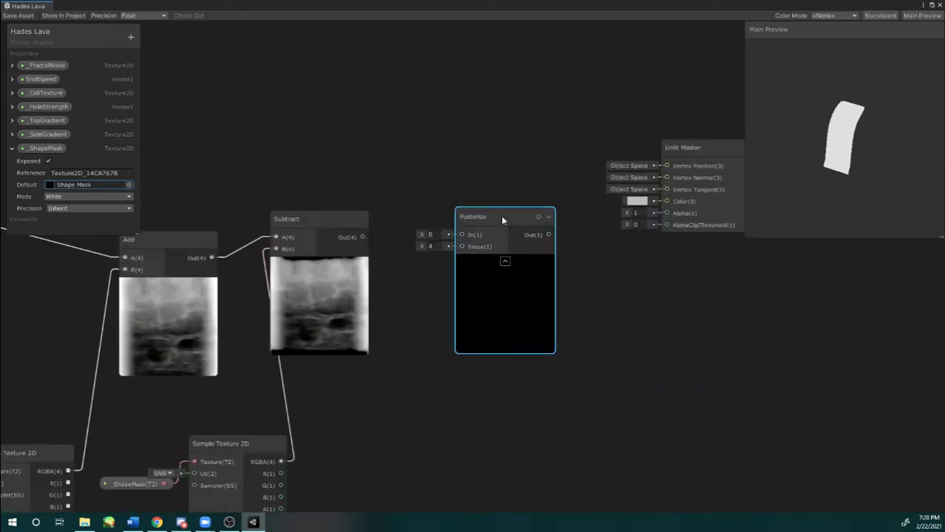
Step: Connect the Subtract output to the Posterize node's In, and adjust the spacing of the neighbouring nodes
{"action": "middle_click_drag", "start_coordinate": [521, 213], "coordinate": [407, 268]}
{"action": "left_click_drag", "start_coordinate": [571, 207], "coordinate": [560, 206]}
{"action": "left_click_drag", "start_coordinate": [370, 272], "coordinate": [352, 266]}
{"action": "left_click", "coordinate": [405, 216]}
{"action": "middle_click_drag", "start_coordinate": [405, 217], "coordinate": [397, 190]}
{"action": "left_click_drag", "start_coordinate": [241, 265], "coordinate": [317, 257]}
{"action": "middle_click_drag", "start_coordinate": [343, 221], "coordinate": [373, 199]}
{"action": "middle_click_drag", "start_coordinate": [284, 180], "coordinate": [412, 179]}
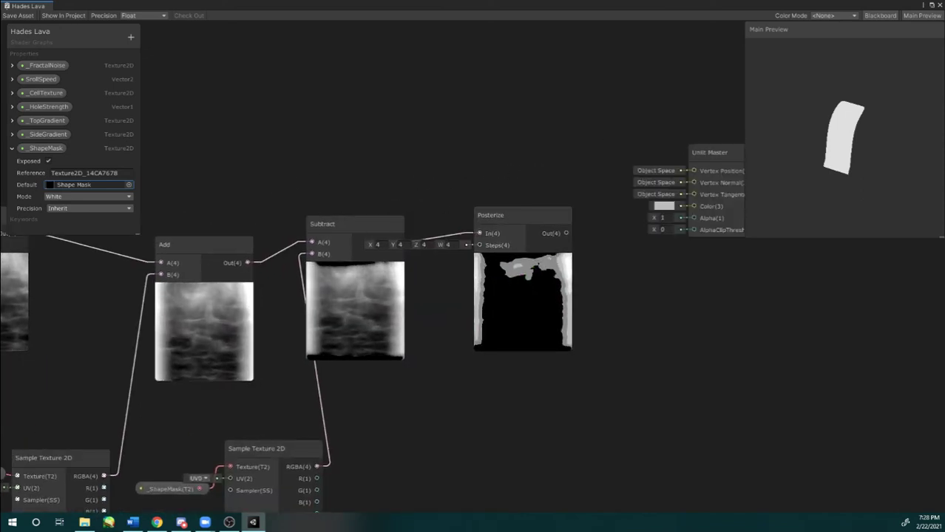
Step: Raise the Multiply node that combines noise and cells, shift the side gradient's Add node left, and lower the shape mask sampler
{"action": "middle_click_drag", "start_coordinate": [410, 312], "coordinate": [670, 286]}
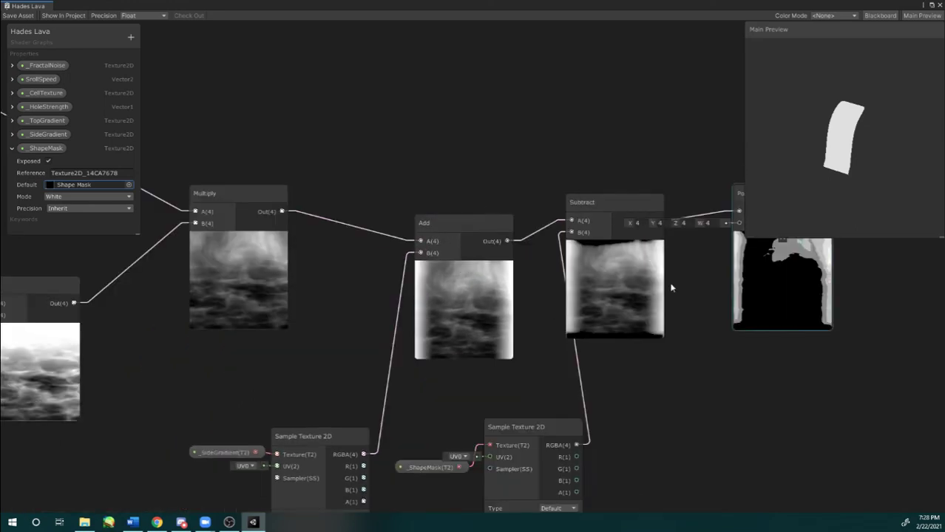
{"action": "scroll", "coordinate": [330, 359], "scroll_direction": "down", "scroll_amount": 4}
{"action": "middle_click_drag", "start_coordinate": [244, 364], "coordinate": [425, 343]}
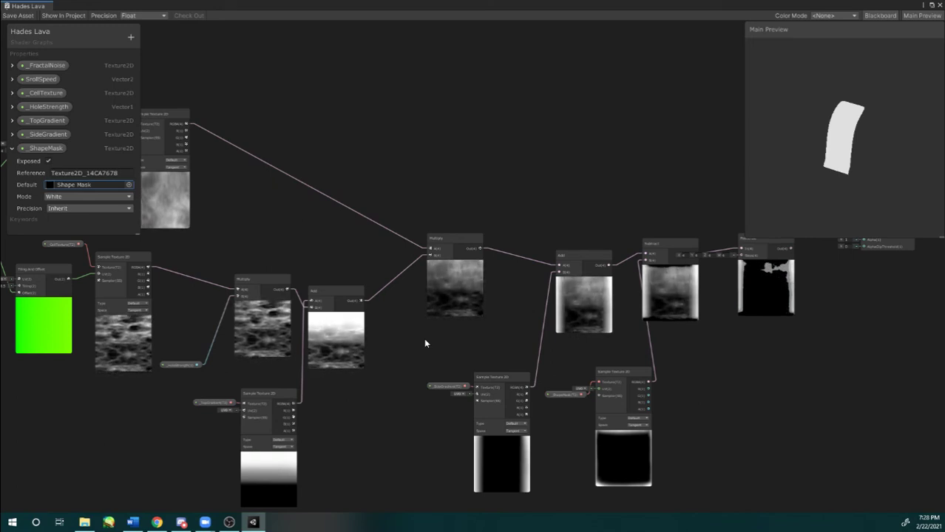
{"action": "middle_click_drag", "start_coordinate": [425, 343], "coordinate": [375, 339]}
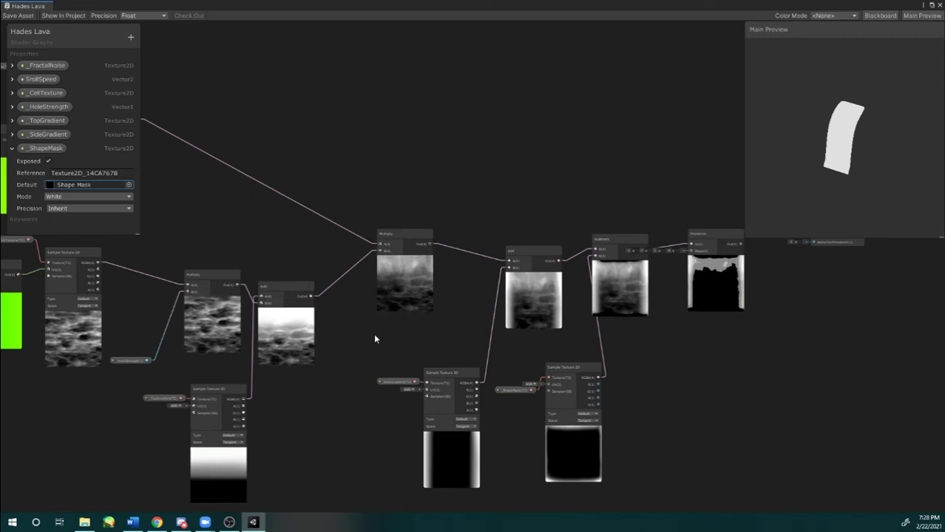
{"action": "left_click_drag", "start_coordinate": [399, 238], "coordinate": [422, 112]}
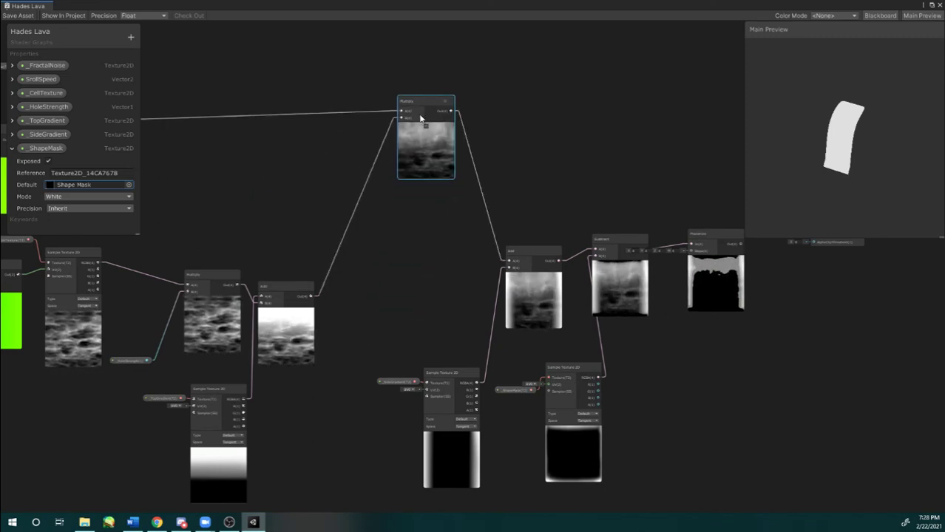
{"action": "middle_click_drag", "start_coordinate": [495, 194], "coordinate": [470, 168]}
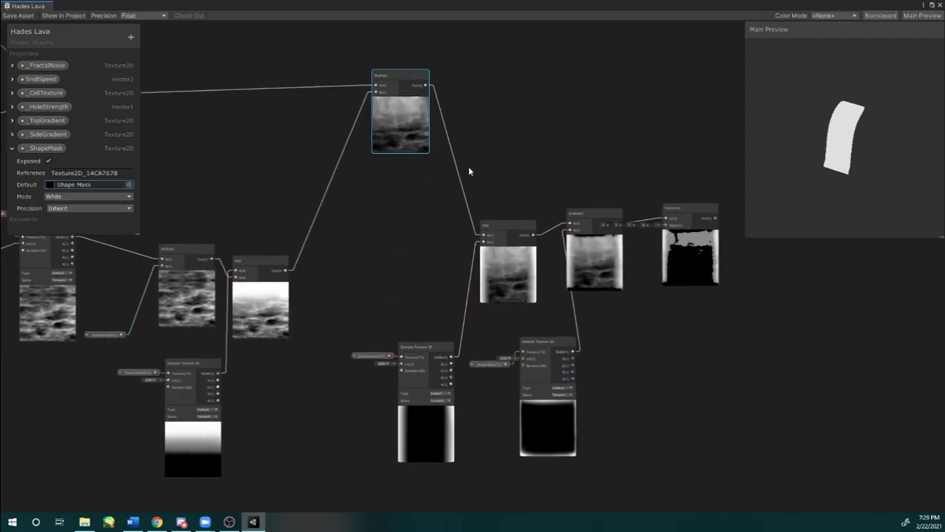
{"action": "left_click_drag", "start_coordinate": [515, 223], "coordinate": [456, 246]}
{"action": "left_click_drag", "start_coordinate": [532, 338], "coordinate": [524, 352]}
{"action": "middle_click_drag", "start_coordinate": [447, 160], "coordinate": [571, 193]}
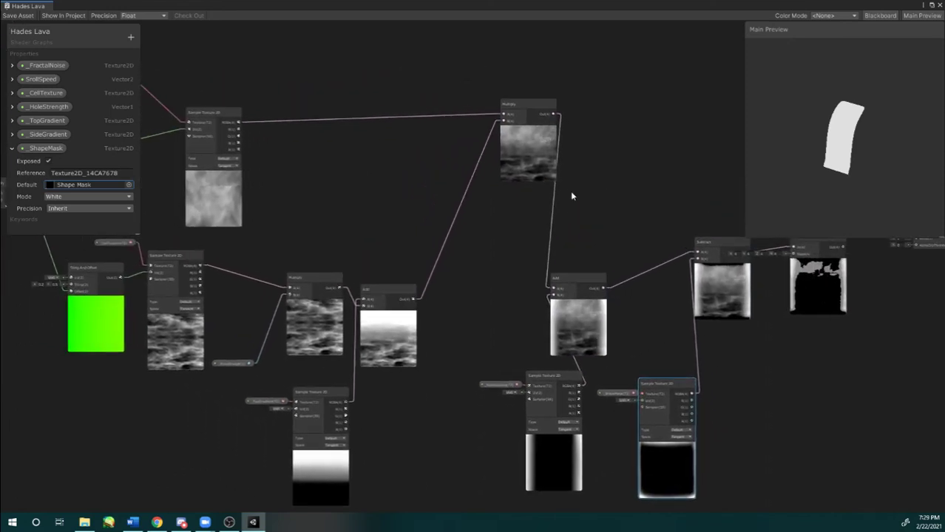
{"action": "left_click_drag", "start_coordinate": [511, 109], "coordinate": [473, 126]}
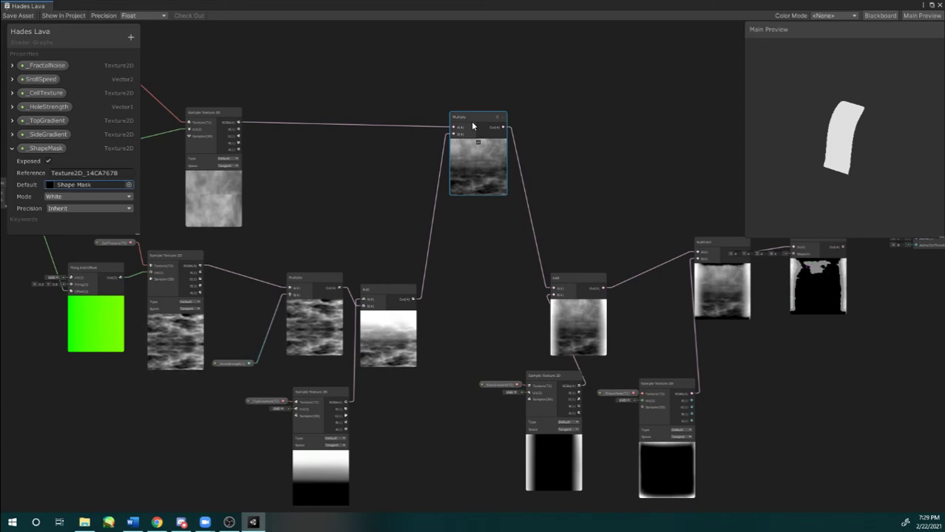
Step: Wire the top gradient's Add output into the side gradient's Add, feed Subtract into the upper Multiply's B, and reposition the Subtract and Multiply nodes
{"action": "middle_click_drag", "start_coordinate": [641, 179], "coordinate": [620, 160]}
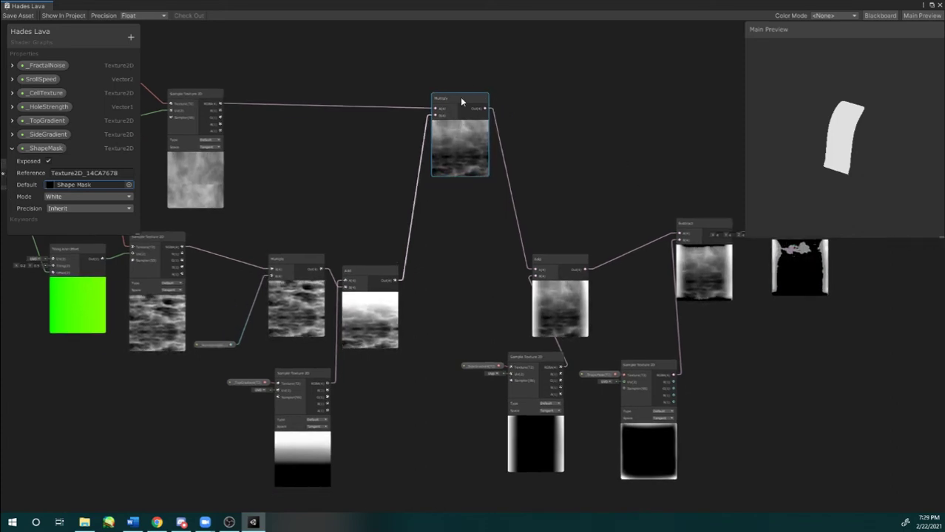
{"action": "middle_click_drag", "start_coordinate": [467, 146], "coordinate": [515, 148]}
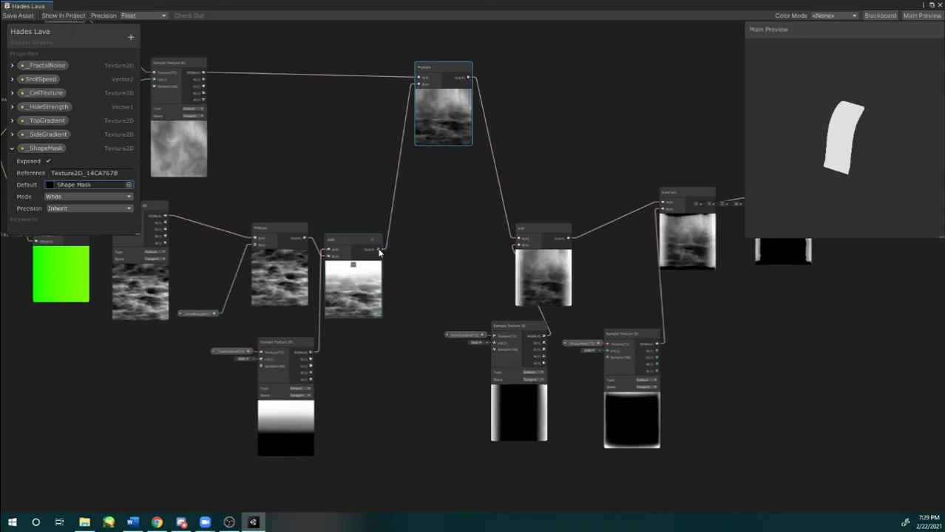
{"action": "left_click_drag", "start_coordinate": [384, 252], "coordinate": [517, 241]}
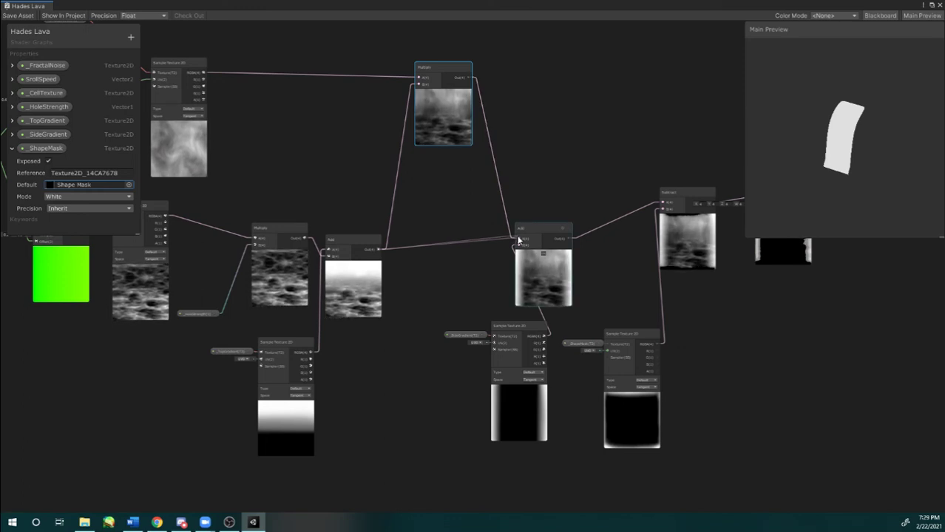
{"action": "middle_click_drag", "start_coordinate": [530, 196], "coordinate": [510, 229]}
{"action": "left_click_drag", "start_coordinate": [604, 231], "coordinate": [543, 196]}
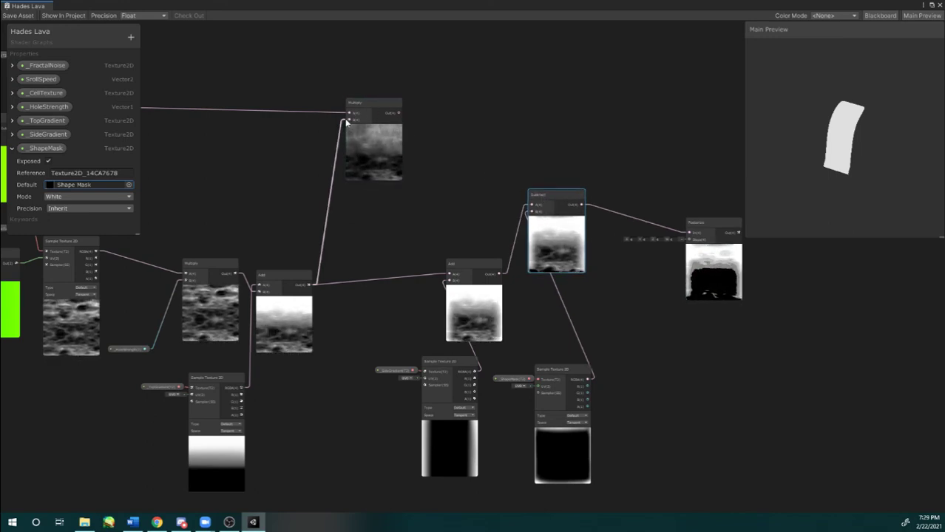
{"action": "left_click_drag", "start_coordinate": [573, 205], "coordinate": [464, 91]}
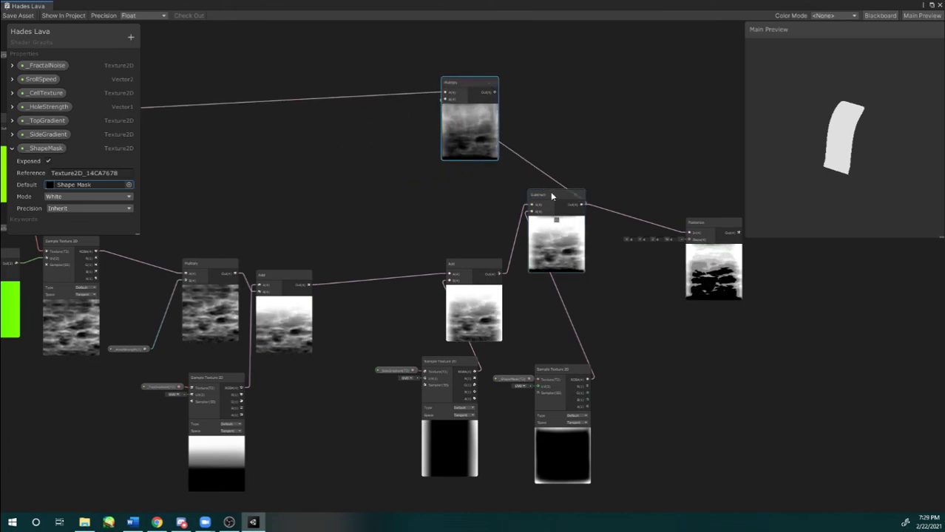
Step: Align the Subtract and side gradient Add nodes beneath the upper Multiply, and connect the Multiply output to Posterize's In
{"action": "left_click", "coordinate": [539, 221]}
{"action": "left_click_drag", "start_coordinate": [539, 218], "coordinate": [558, 248]}
{"action": "left_click_drag", "start_coordinate": [484, 270], "coordinate": [443, 268]}
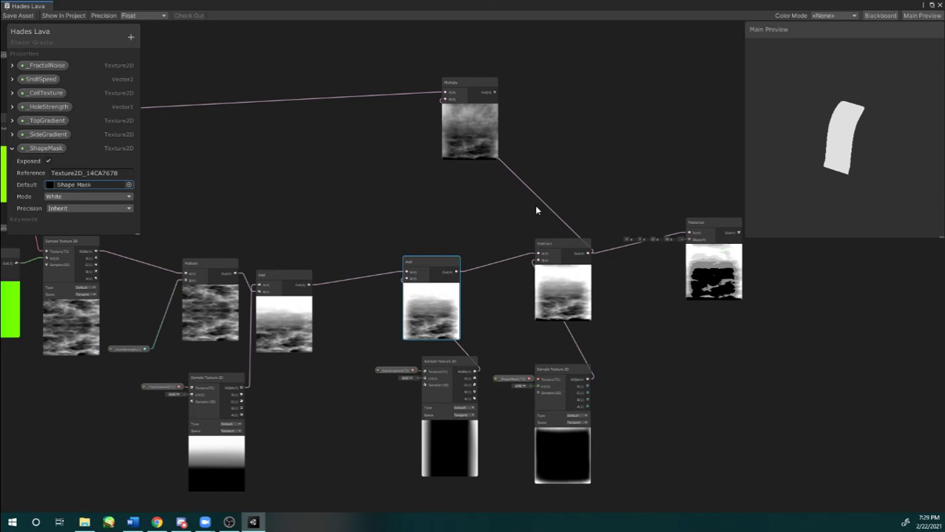
{"action": "left_click_drag", "start_coordinate": [493, 92], "coordinate": [688, 235]}
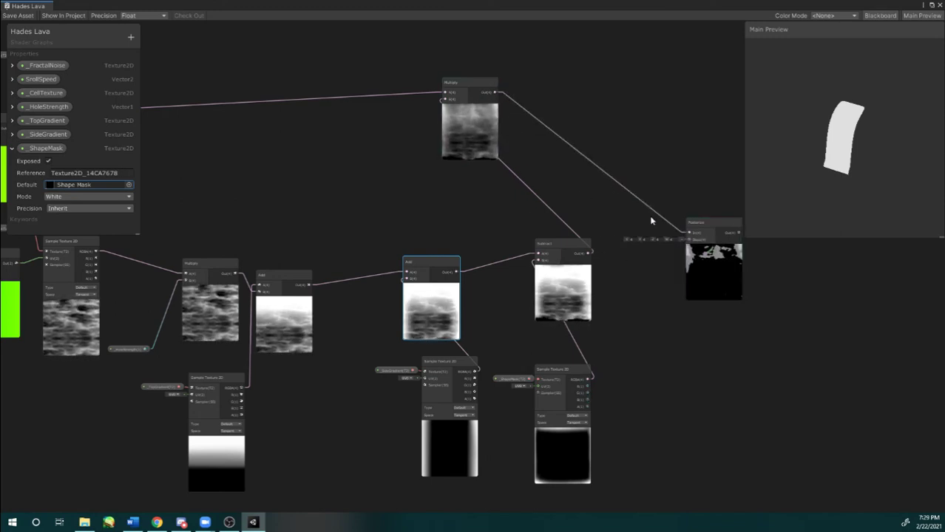
Step: Move the Subtract and side gradient Add nodes closer to the top gradient's Add node
{"action": "middle_click_drag", "start_coordinate": [676, 174], "coordinate": [627, 167]}
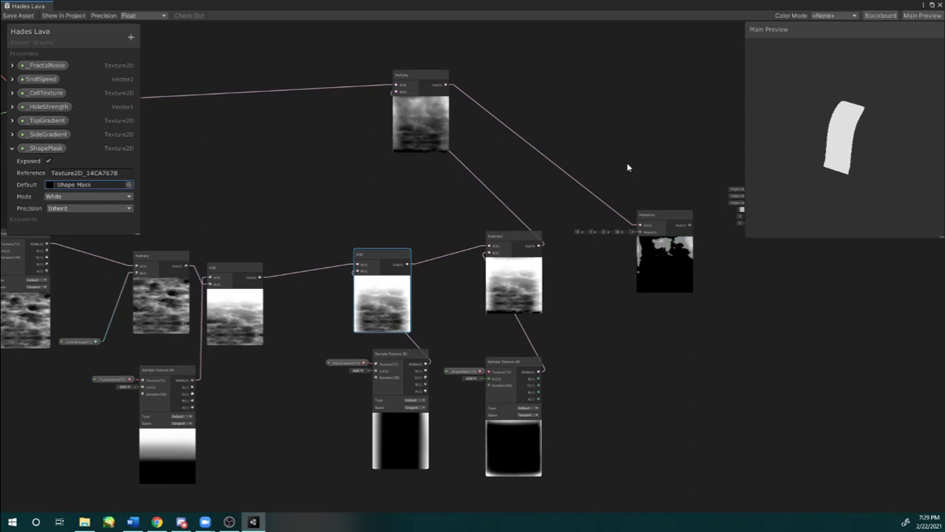
{"action": "left_click_drag", "start_coordinate": [513, 237], "coordinate": [447, 238]}
{"action": "middle_click_drag", "start_coordinate": [553, 196], "coordinate": [532, 202]}
{"action": "middle_click_drag", "start_coordinate": [472, 208], "coordinate": [505, 183]}
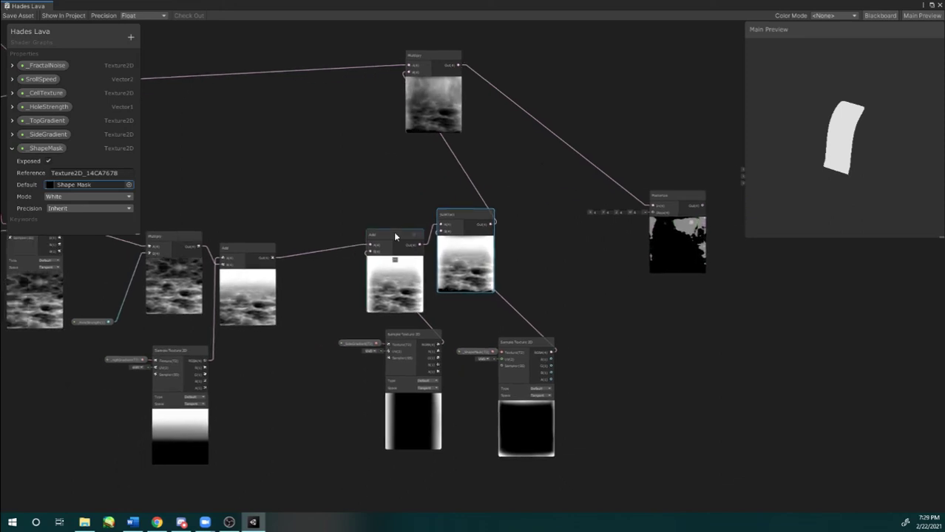
{"action": "left_click_drag", "start_coordinate": [394, 233], "coordinate": [357, 234]}
{"action": "left_click_drag", "start_coordinate": [459, 222], "coordinate": [416, 222]}
{"action": "left_click_drag", "start_coordinate": [365, 235], "coordinate": [354, 224]}
Step: Shift the side gradient and shape mask samplers left beneath their Add and Subtract nodes, and place the ShapeMask property above its sampler
{"action": "middle_click_drag", "start_coordinate": [386, 177], "coordinate": [444, 167]}
{"action": "left_click_drag", "start_coordinate": [452, 335], "coordinate": [371, 343]}
{"action": "left_click_drag", "start_coordinate": [552, 346], "coordinate": [475, 350]}
{"action": "left_click_drag", "start_coordinate": [535, 345], "coordinate": [454, 327]}
{"action": "middle_click_drag", "start_coordinate": [518, 277], "coordinate": [626, 310]}
{"action": "middle_click_drag", "start_coordinate": [544, 292], "coordinate": [549, 289]}
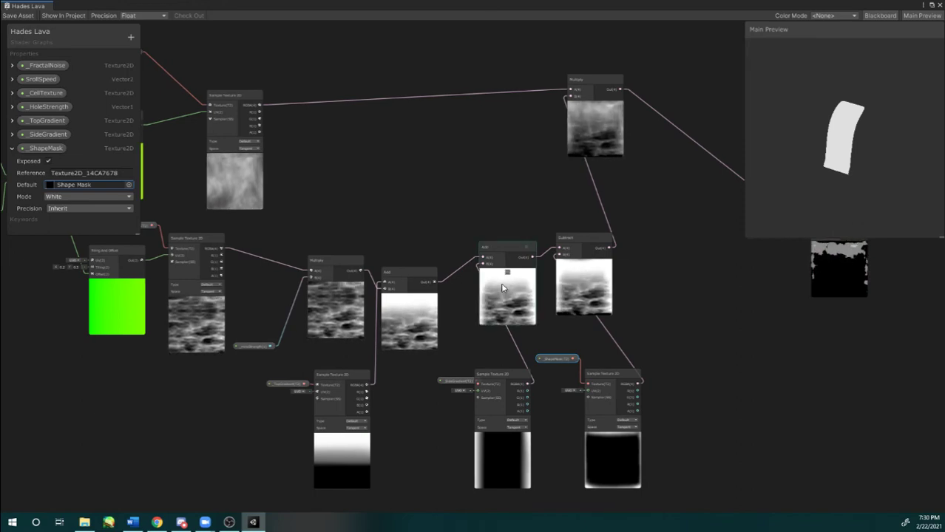
Step: Shrink the Main Preview and dock it in the lower-right corner so the Posterize and Unlit Master nodes are uncovered
{"action": "left_click_drag", "start_coordinate": [881, 28], "coordinate": [884, 446]}
{"action": "middle_click_drag", "start_coordinate": [713, 209], "coordinate": [679, 187]}
{"action": "left_click_drag", "start_coordinate": [835, 306], "coordinate": [798, 276]}
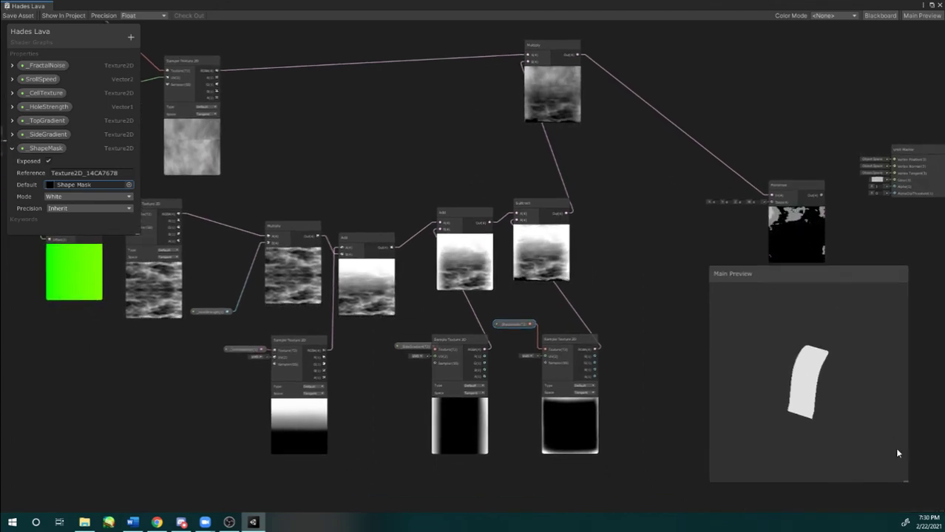
{"action": "left_click_drag", "start_coordinate": [905, 482], "coordinate": [847, 420]}
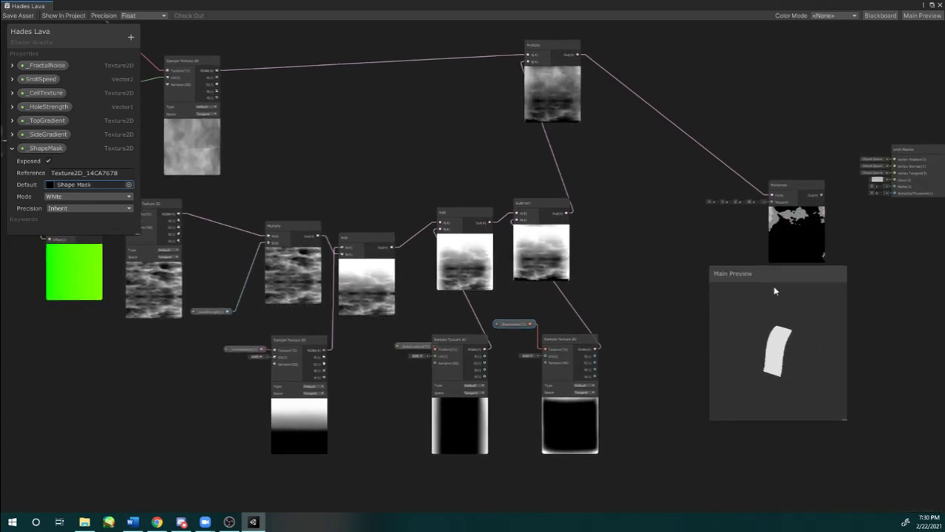
{"action": "left_click_drag", "start_coordinate": [769, 279], "coordinate": [866, 370]}
Step: Set all four Steps values of the Posterize node to 6
{"action": "middle_click_drag", "start_coordinate": [494, 187], "coordinate": [587, 205]}
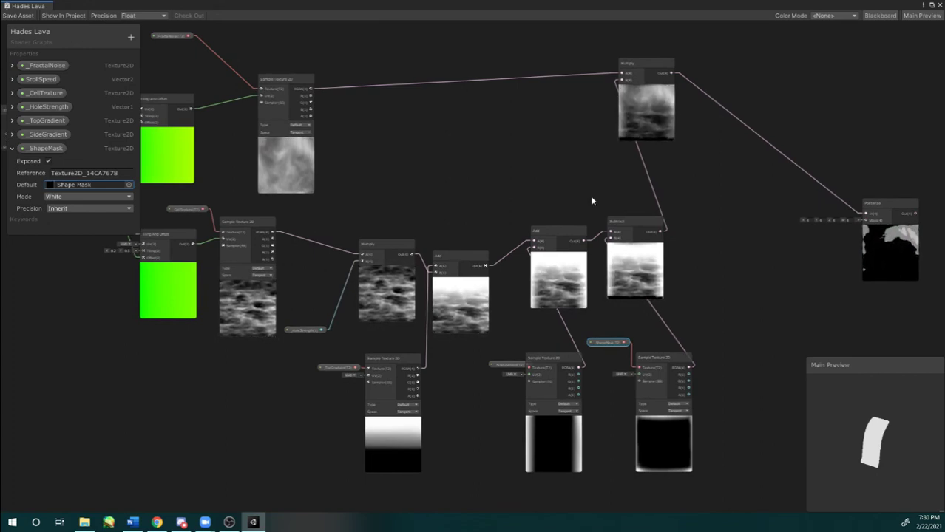
{"action": "middle_click_drag", "start_coordinate": [616, 169], "coordinate": [540, 175]}
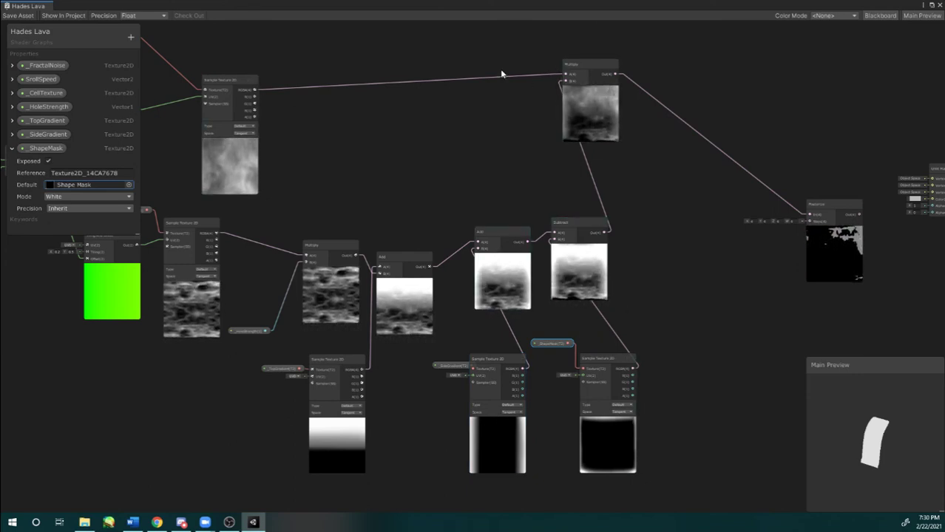
{"action": "middle_click_drag", "start_coordinate": [437, 137], "coordinate": [343, 156]}
{"action": "scroll", "coordinate": [715, 190], "scroll_direction": "up", "scroll_amount": 3}
{"action": "middle_click_drag", "start_coordinate": [715, 190], "coordinate": [658, 173]}
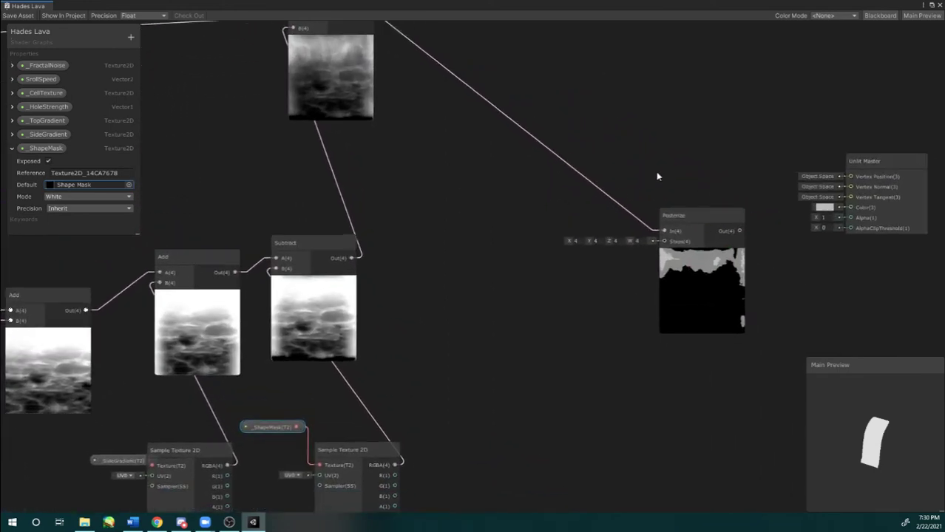
{"action": "scroll", "coordinate": [658, 173], "scroll_direction": "up", "scroll_amount": 1}
{"action": "scroll", "coordinate": [544, 227], "scroll_direction": "down", "scroll_amount": 1}
{"action": "mouse_move", "coordinate": [544, 227]}
{"action": "middle_mouse_down"}
{"action": "mouse_move", "coordinate": [519, 222]}
{"action": "mouse_move", "coordinate": [537, 241]}
{"action": "middle_mouse_up"}
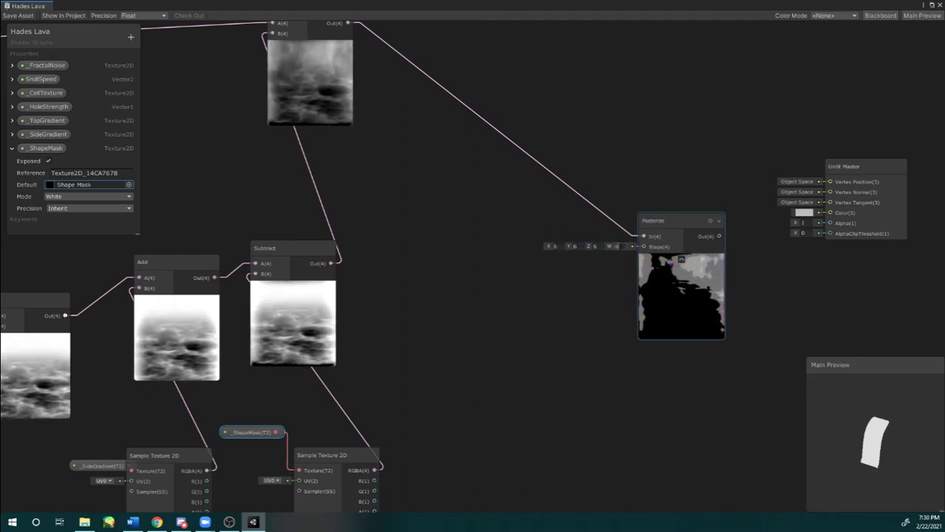
Step: Detach the upper Multiply output from Posterize and feed it into the In of a new Smoothstep node
{"action": "scroll", "coordinate": [532, 251], "scroll_direction": "down", "scroll_amount": 3}
{"action": "middle_click_drag", "start_coordinate": [452, 236], "coordinate": [476, 245]}
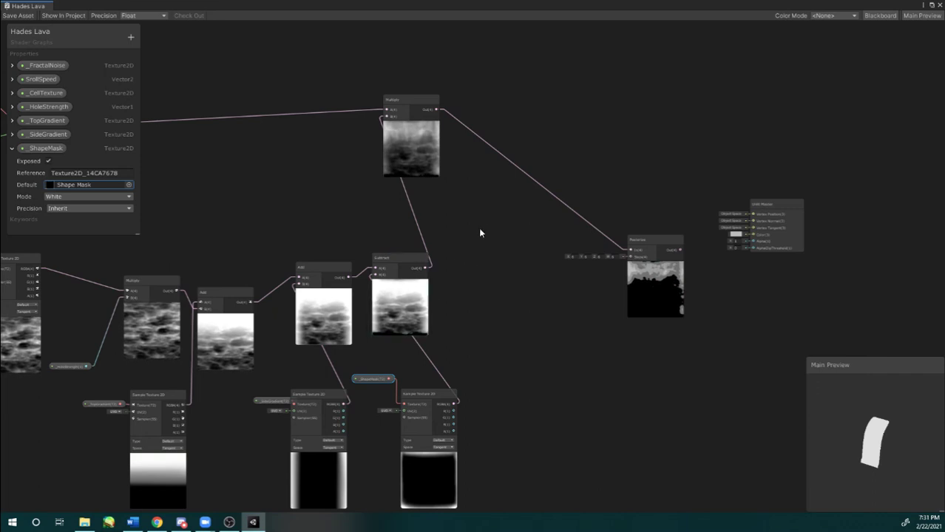
{"action": "scroll", "coordinate": [597, 217], "scroll_direction": "up", "scroll_amount": 5}
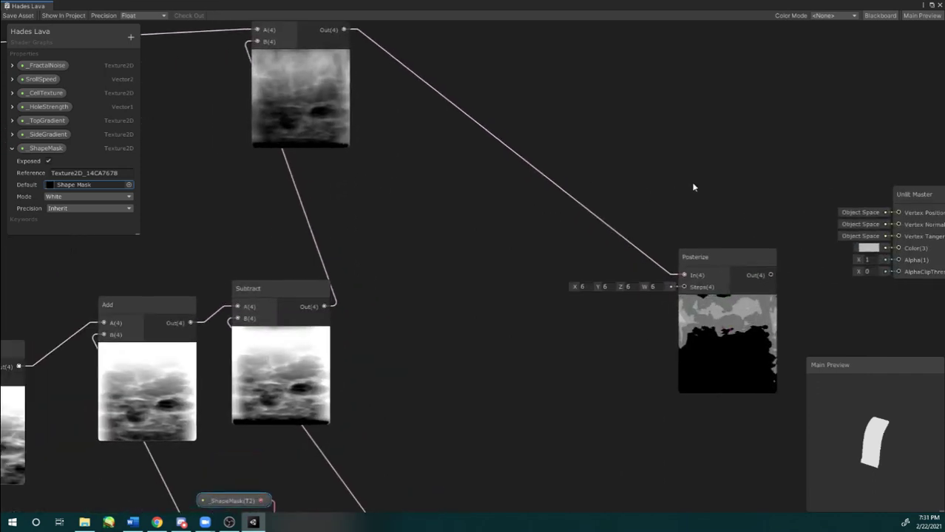
{"action": "middle_click_drag", "start_coordinate": [693, 187], "coordinate": [724, 180]}
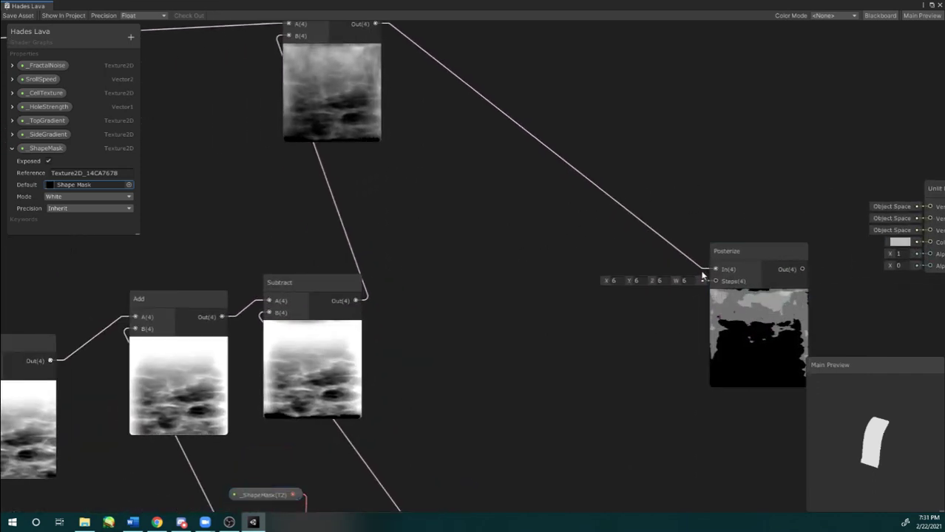
{"action": "left_click_drag", "start_coordinate": [702, 272], "coordinate": [621, 136]}
{"action": "type", "text": "smo"}
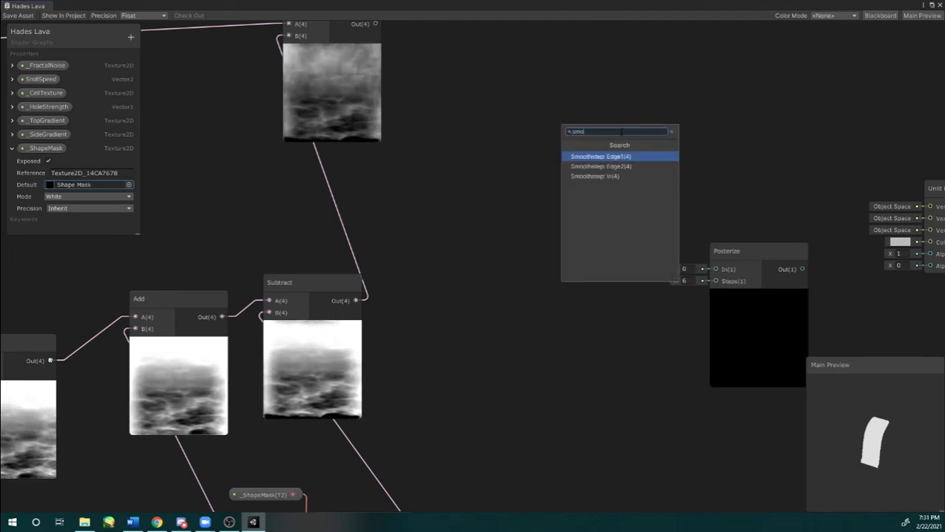
{"action": "type", "text": "o"}
{"action": "key", "text": "Down"}
{"action": "key", "text": "Down"}
{"action": "key", "text": "Return"}
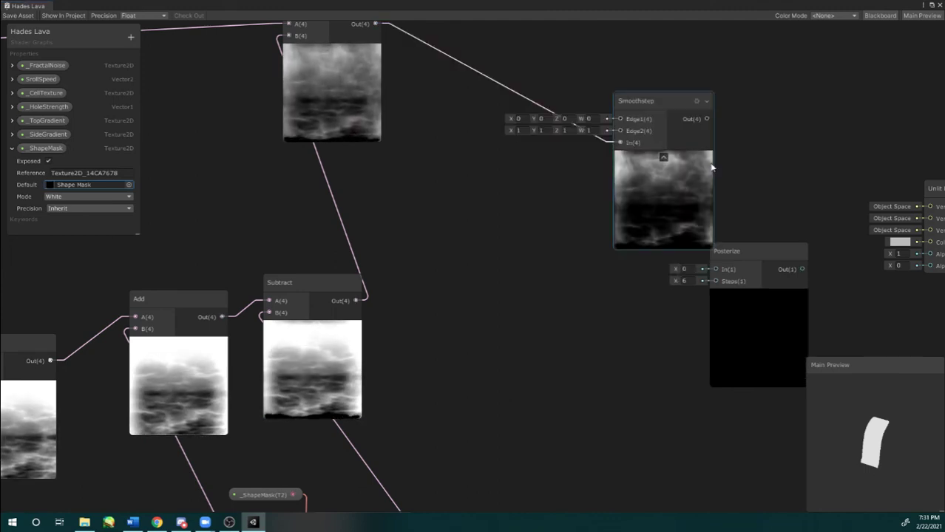
Step: Space out the new Smoothstep and Posterize nodes between the upper Multiply and Unlit Master
{"action": "middle_click_drag", "start_coordinate": [641, 164], "coordinate": [579, 173]}
{"action": "left_click_drag", "start_coordinate": [698, 277], "coordinate": [738, 284]}
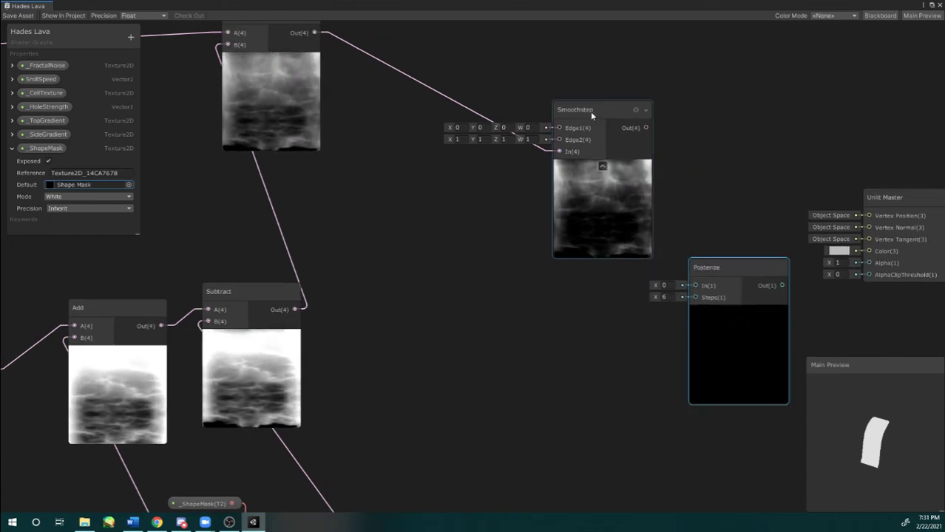
{"action": "left_click_drag", "start_coordinate": [590, 112], "coordinate": [554, 118]}
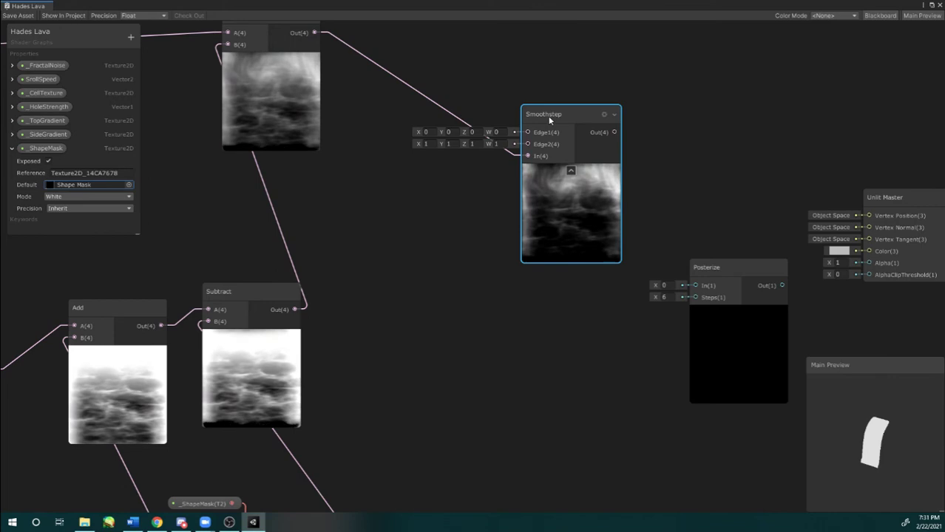
{"action": "scroll", "coordinate": [508, 108], "scroll_direction": "down", "scroll_amount": 1}
{"action": "middle_click_drag", "start_coordinate": [516, 116], "coordinate": [542, 142]}
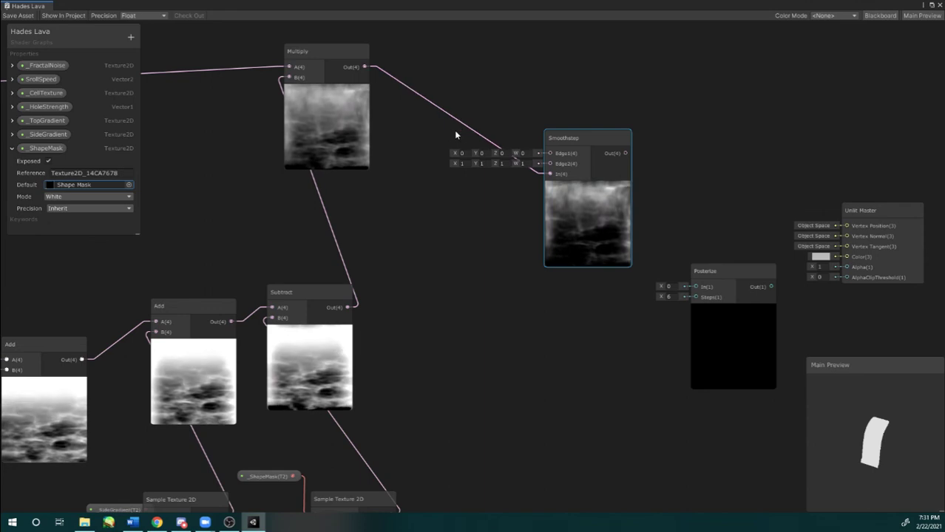
Step: Set the Smoothstep node's Edge2 to 0.3 for X, Y, Z and W
{"action": "scroll", "coordinate": [485, 164], "scroll_direction": "up", "scroll_amount": 1}
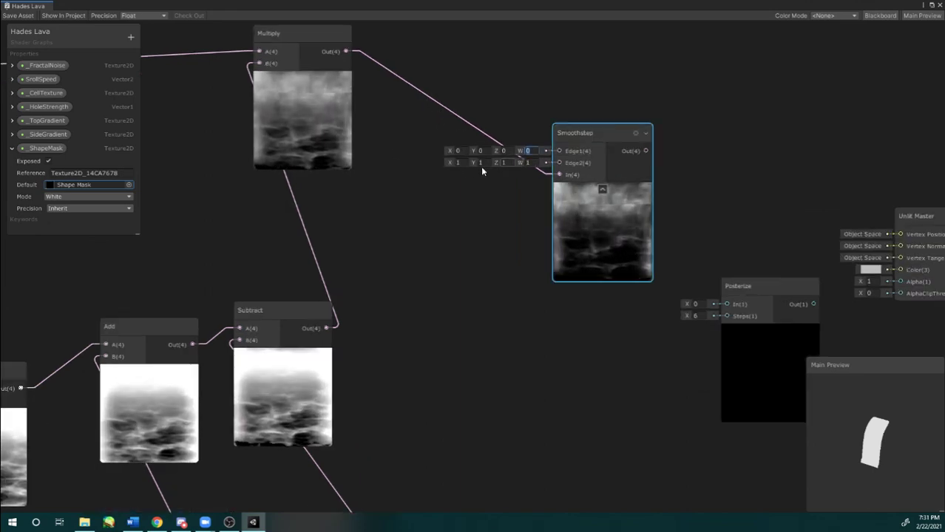
{"action": "middle_click_drag", "start_coordinate": [441, 200], "coordinate": [427, 217]}
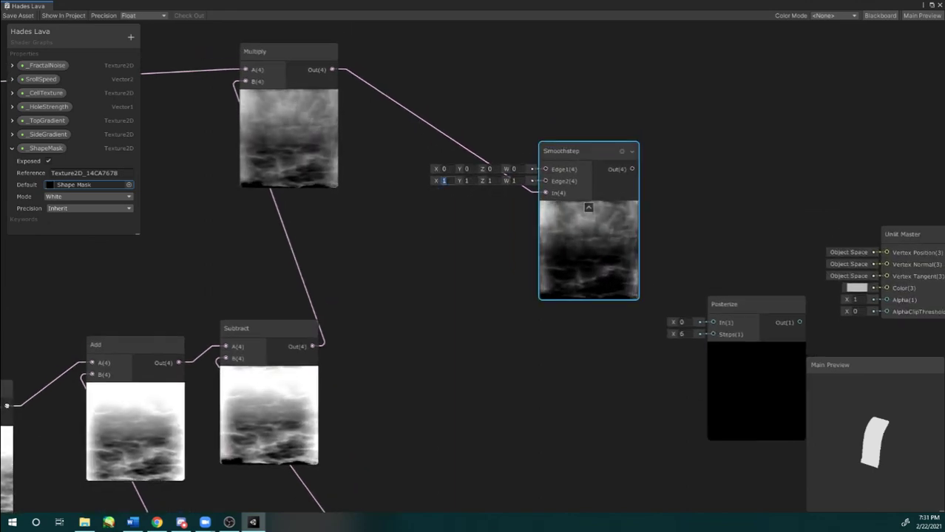
{"action": "key", "text": "BackSpace"}
{"action": "type", "text": ".3"}
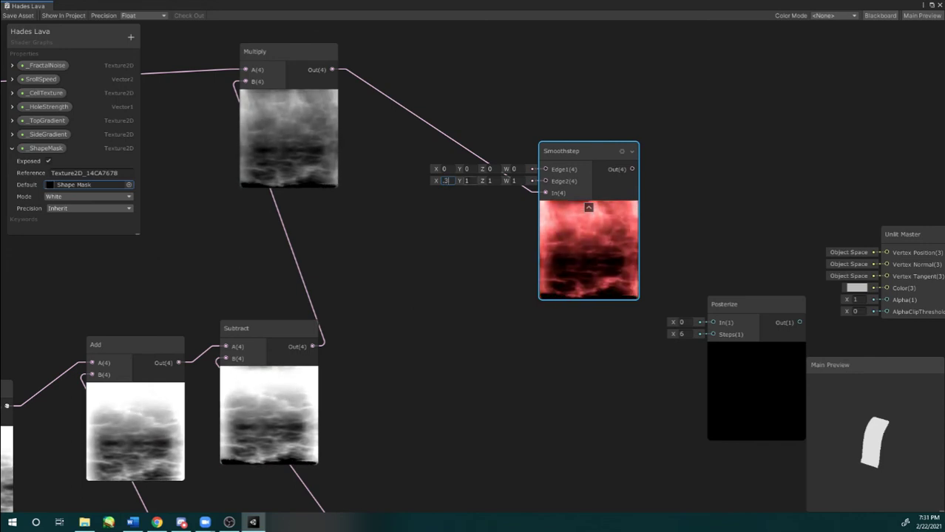
{"action": "type", "text": ".3"}
{"action": "key", "text": "Tab"}
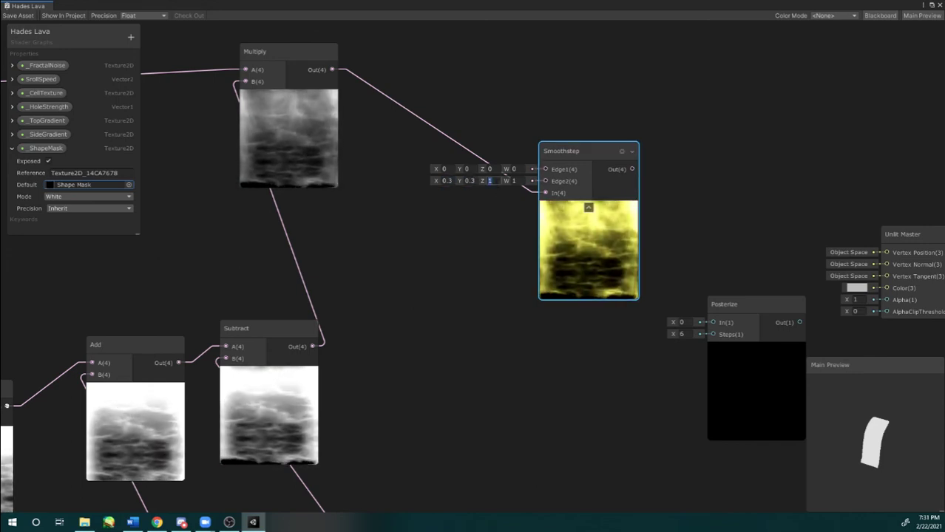
{"action": "type", "text": ".3"}
{"action": "key", "text": "Tab"}
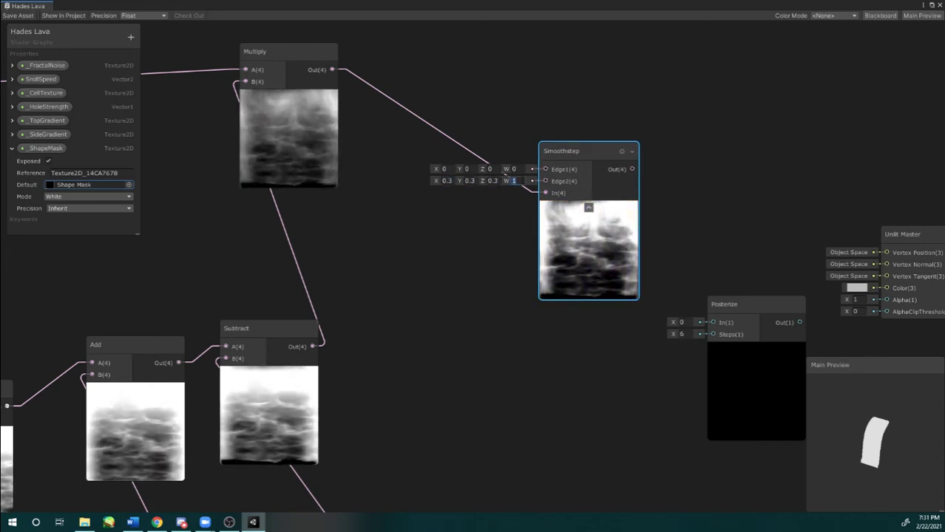
{"action": "type", "text": ".3"}
{"action": "middle_click_drag", "start_coordinate": [481, 262], "coordinate": [433, 244]}
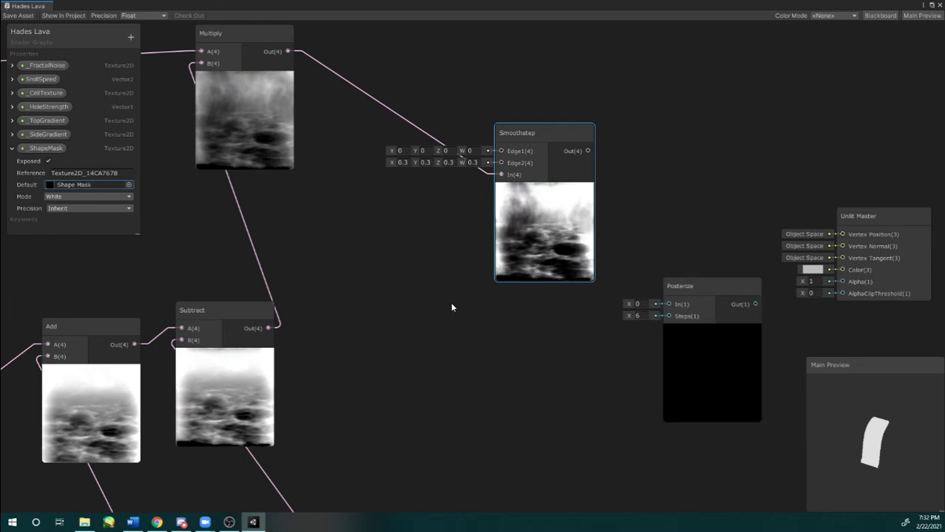
Step: Connect the Smoothstep output to the Posterize node's In
{"action": "middle_click_drag", "start_coordinate": [378, 148], "coordinate": [345, 193]}
{"action": "middle_click_drag", "start_coordinate": [428, 233], "coordinate": [372, 207]}
{"action": "left_click_drag", "start_coordinate": [513, 153], "coordinate": [596, 307]}
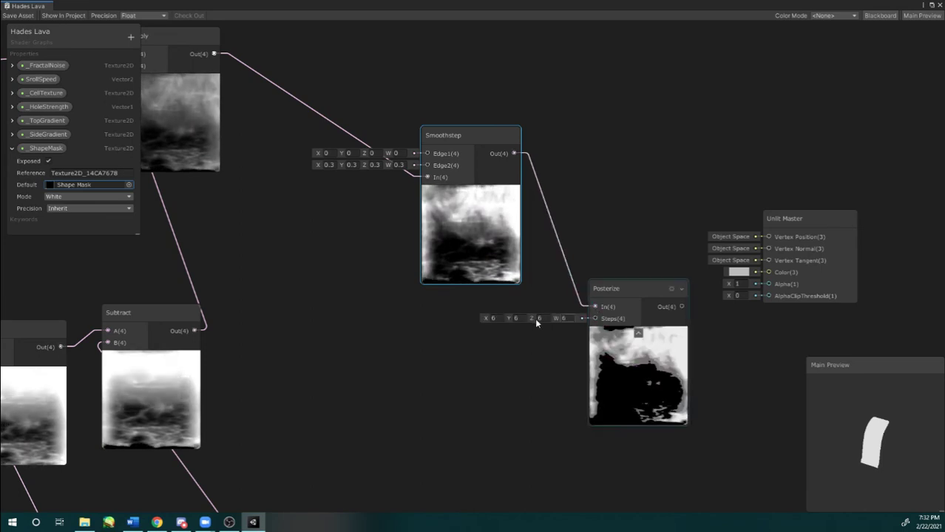
Step: Change the Posterize node's Steps to 4 for X, Y, Z and W
{"action": "left_click", "coordinate": [495, 318]}
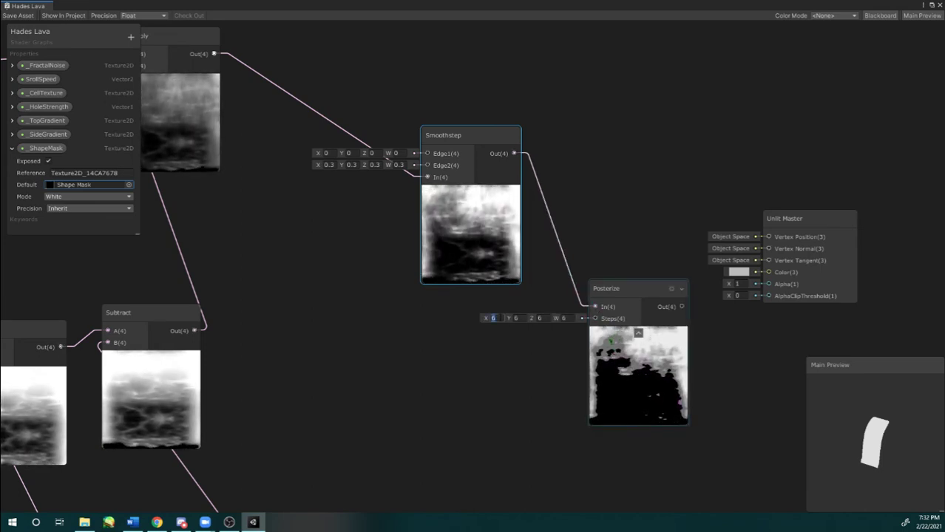
{"action": "type", "text": "4"}
{"action": "key", "text": "Tab"}
{"action": "type", "text": "4"}
{"action": "key", "text": "Tab"}
{"action": "type", "text": "4"}
{"action": "key", "text": "Tab"}
{"action": "type", "text": "4"}
Step: Move the Unlit Master node farther right to leave room after Posterize
{"action": "middle_click_drag", "start_coordinate": [558, 248], "coordinate": [539, 161]}
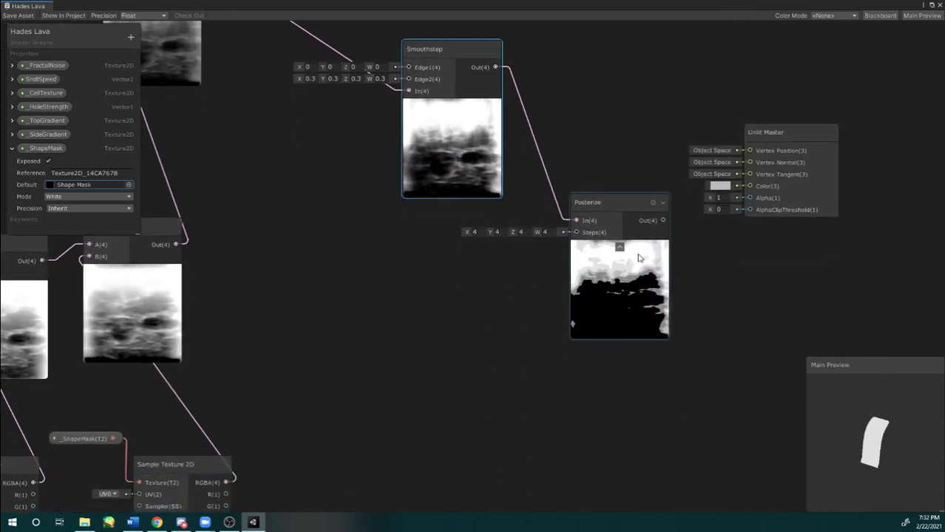
{"action": "middle_click_drag", "start_coordinate": [488, 277], "coordinate": [446, 268]}
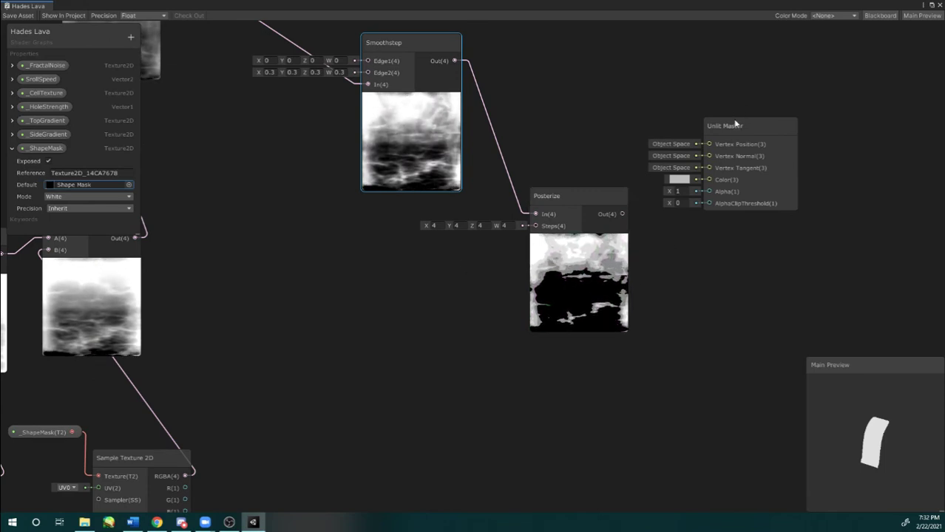
{"action": "left_click_drag", "start_coordinate": [748, 118], "coordinate": [816, 112]}
{"action": "middle_click_drag", "start_coordinate": [569, 163], "coordinate": [513, 192]}
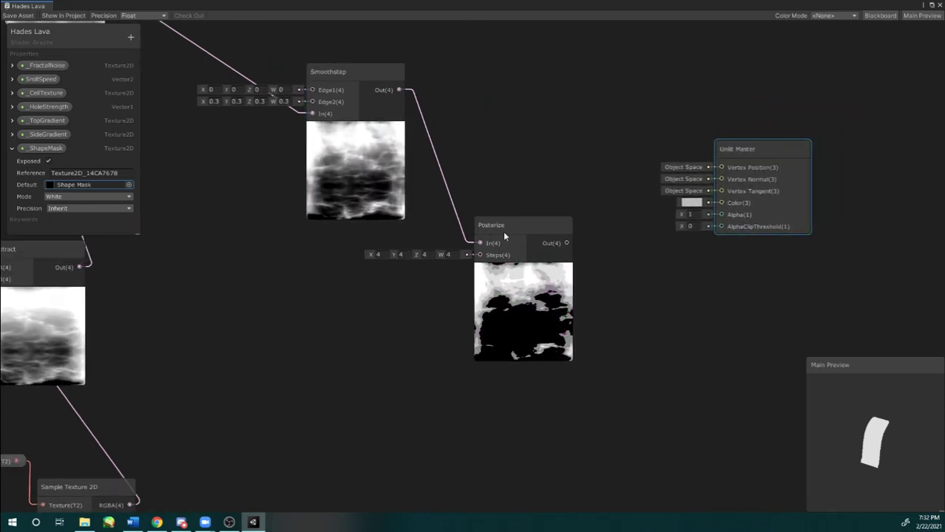
Step: Move the Posterize node up beside the Smoothstep node, leaving empty space below it
{"action": "left_click_drag", "start_coordinate": [515, 223], "coordinate": [501, 212]}
{"action": "middle_click_drag", "start_coordinate": [355, 355], "coordinate": [293, 340]}
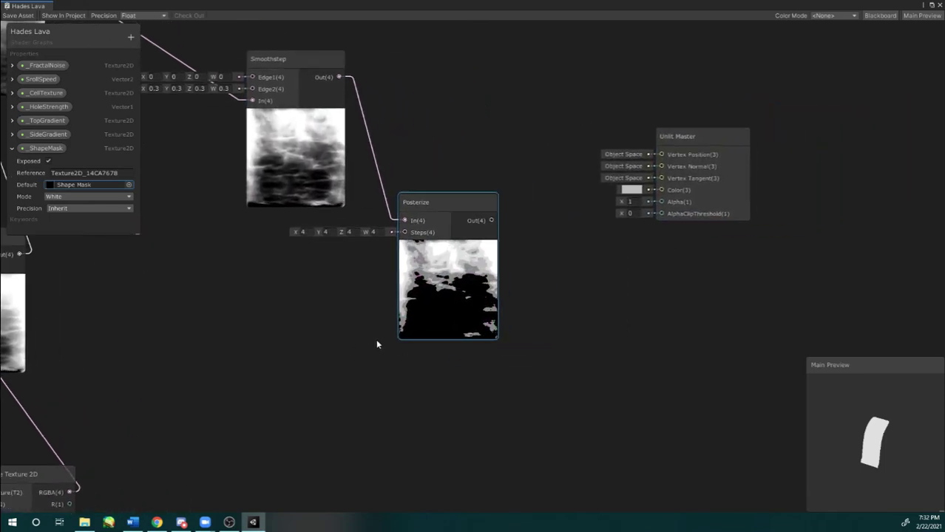
{"action": "middle_click_drag", "start_coordinate": [376, 341], "coordinate": [397, 320]}
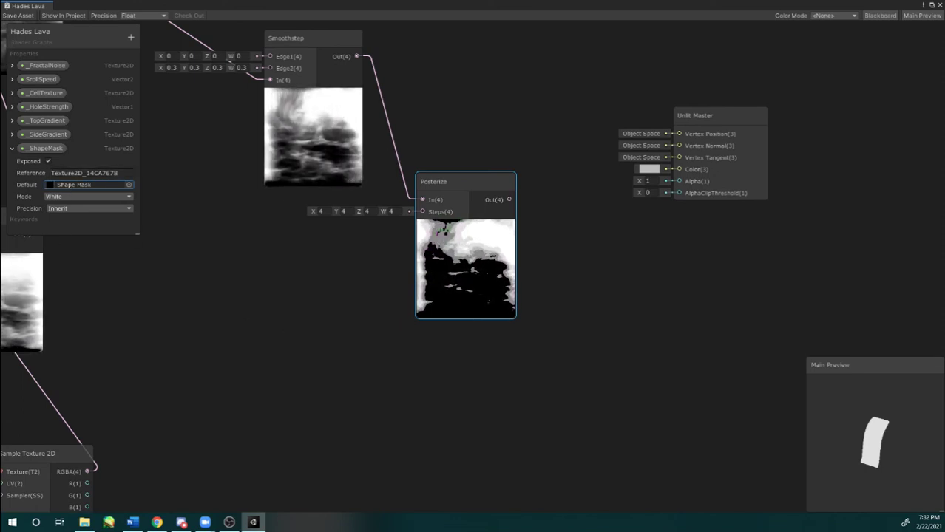
{"action": "left_click_drag", "start_coordinate": [470, 179], "coordinate": [494, 70]}
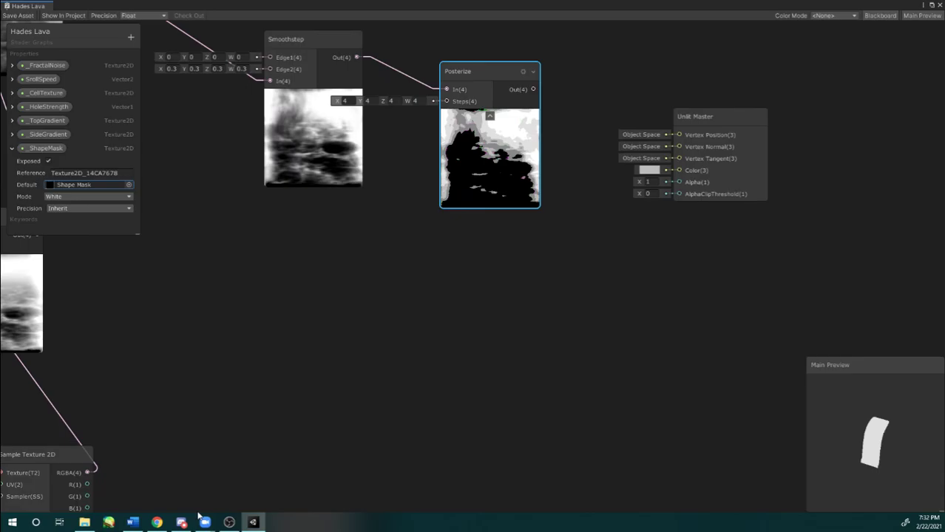
Step: Check the Hades effects breakdown post in Chrome for the separate posterize and alpha threshold reference, and return to Unity
{"action": "left_click", "coordinate": [157, 523]}
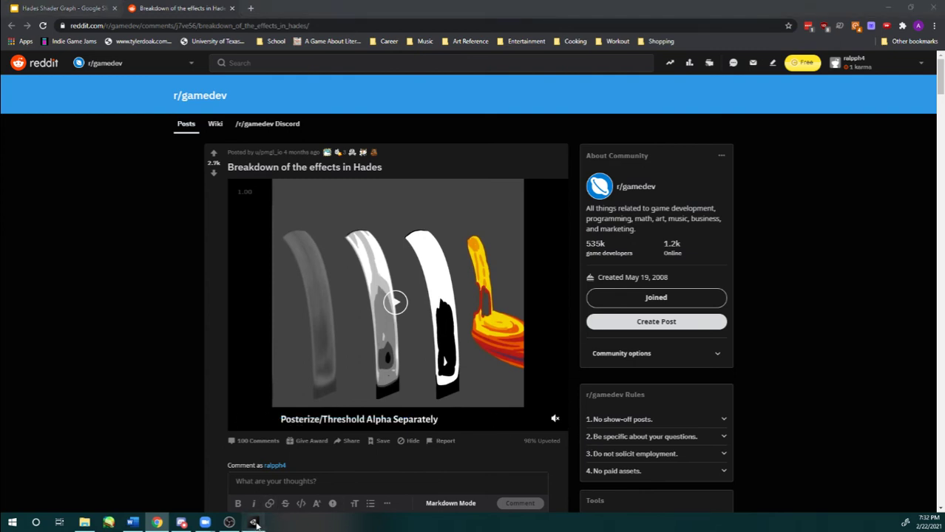
{"action": "left_click", "coordinate": [252, 522]}
{"action": "left_click", "coordinate": [468, 302]}
{"action": "key", "text": "space"}
{"action": "type", "text": "pos"}
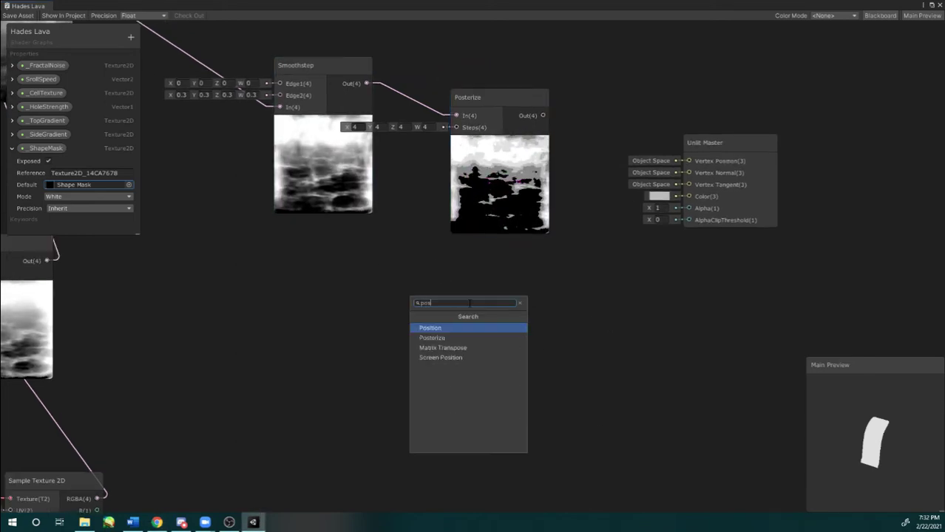
{"action": "key", "text": "Return"}
{"action": "key", "text": "Delete"}
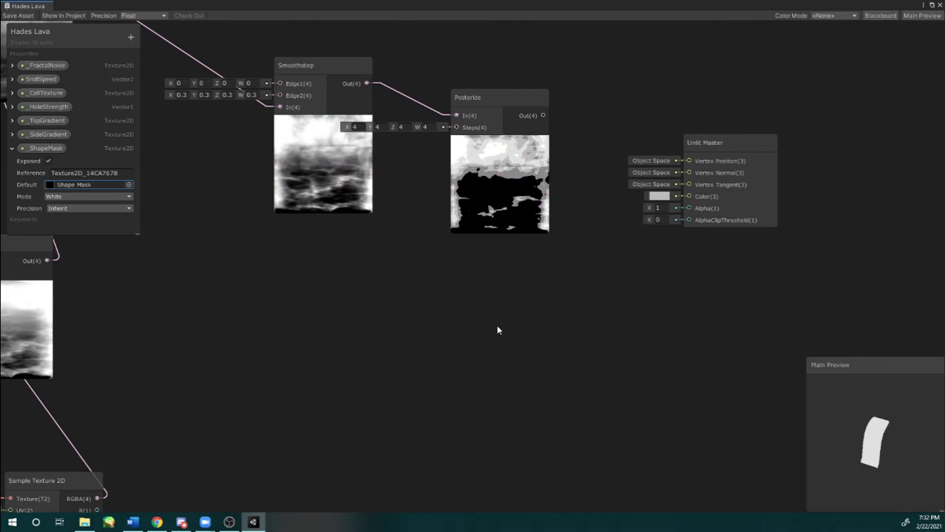
Step: Add a second Posterize node below the first and connect the Smoothstep output to its In
{"action": "key", "text": "space"}
{"action": "type", "text": "poster"}
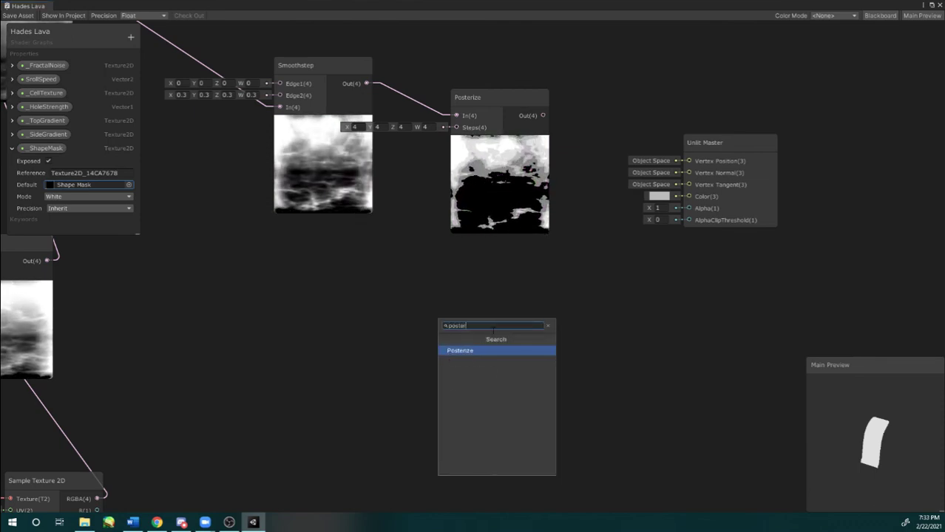
{"action": "key", "text": "Return"}
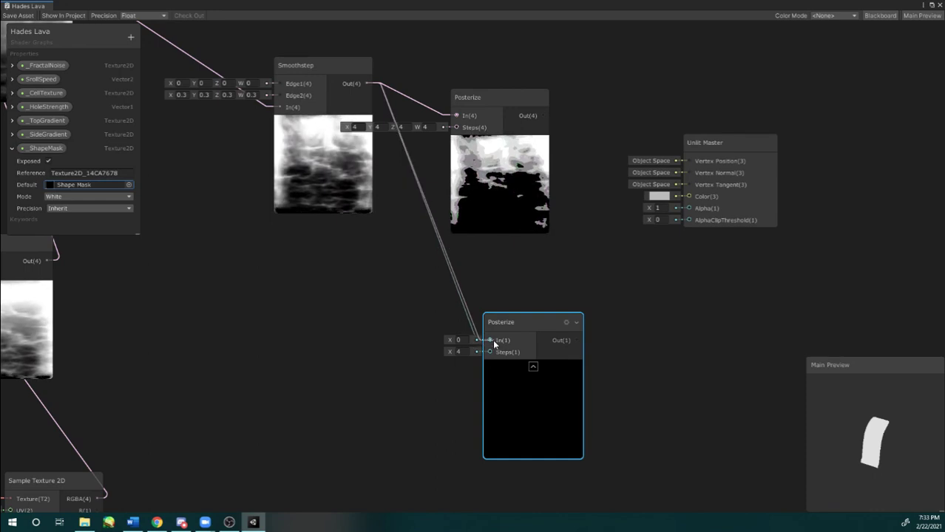
{"action": "left_click_drag", "start_coordinate": [494, 343], "coordinate": [491, 340]}
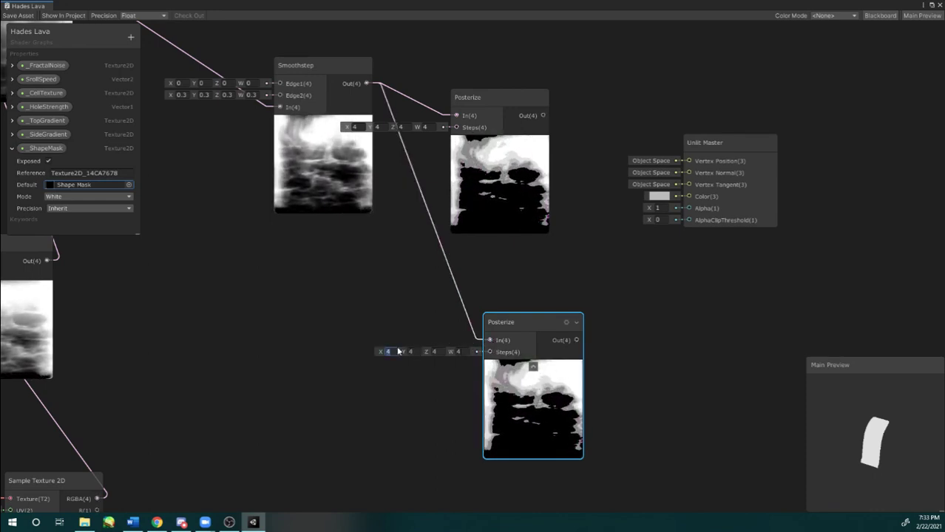
Step: Set the second Posterize node's Steps to 6 for X, Y, Z and W
{"action": "type", "text": "6"}
{"action": "key", "text": "Tab"}
{"action": "type", "text": "6"}
{"action": "key", "text": "Tab"}
{"action": "type", "text": "6"}
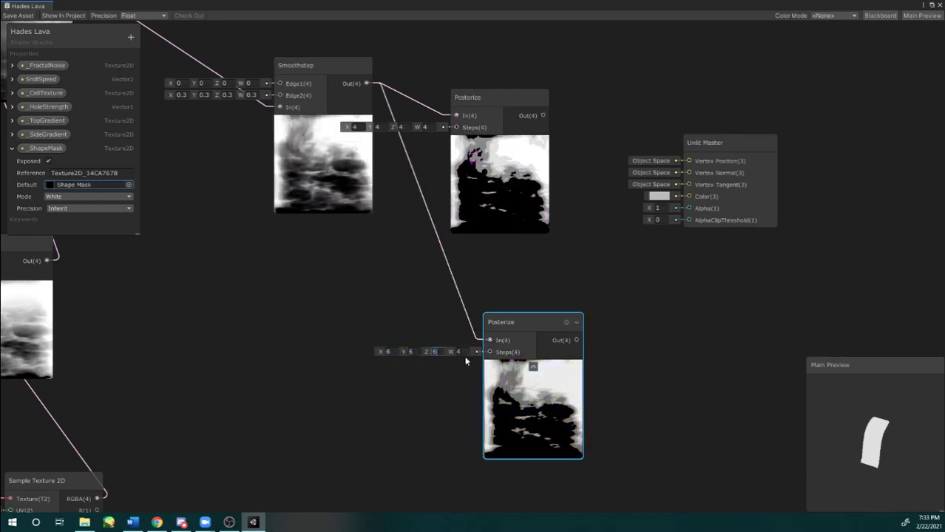
{"action": "key", "text": "Tab"}
{"action": "type", "text": "6"}
Step: Line up the second Posterize node directly beneath the first one
{"action": "left_click_drag", "start_coordinate": [519, 317], "coordinate": [493, 303]}
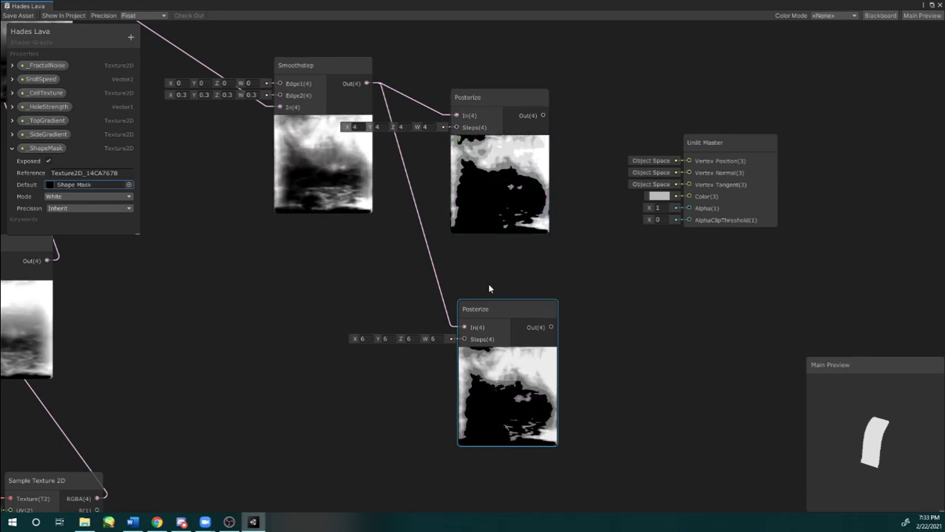
{"action": "left_click_drag", "start_coordinate": [488, 310], "coordinate": [475, 291]}
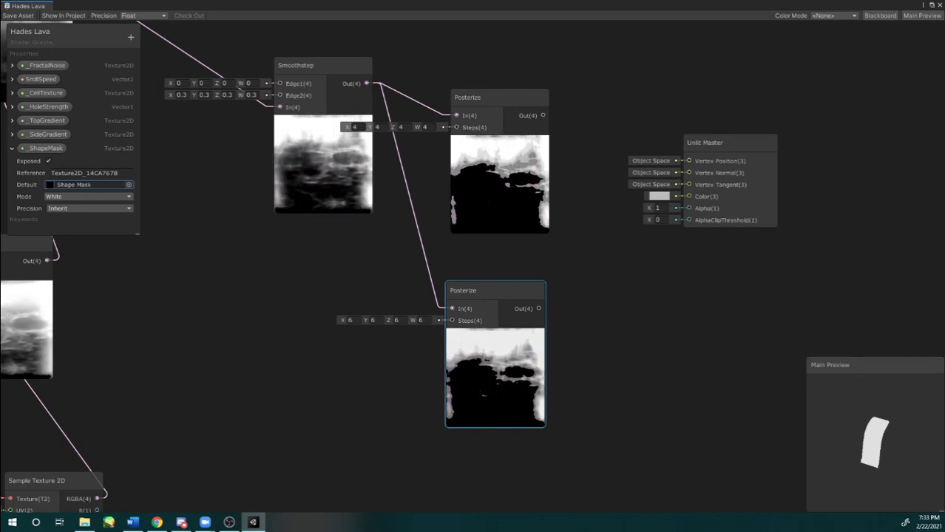
{"action": "middle_click_drag", "start_coordinate": [577, 216], "coordinate": [536, 272]}
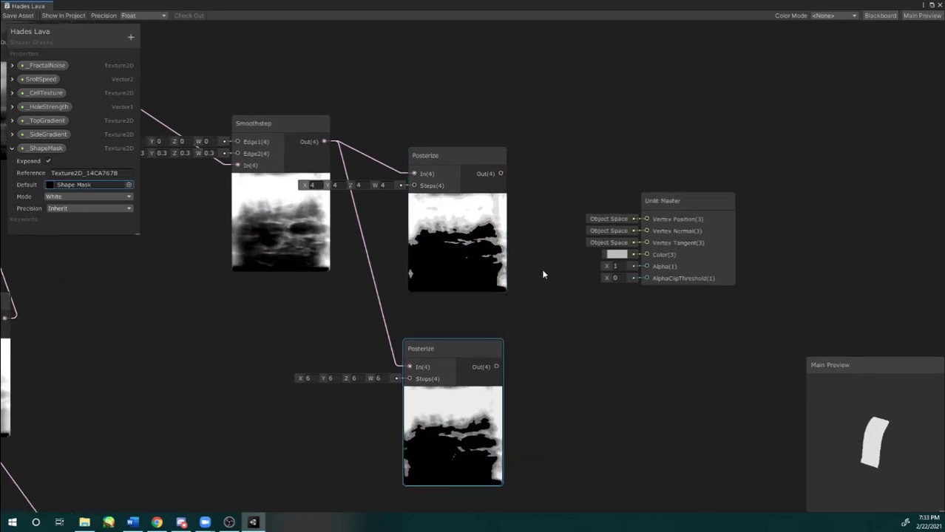
{"action": "left_click", "coordinate": [652, 205]}
{"action": "middle_click_drag", "start_coordinate": [568, 218], "coordinate": [499, 185]}
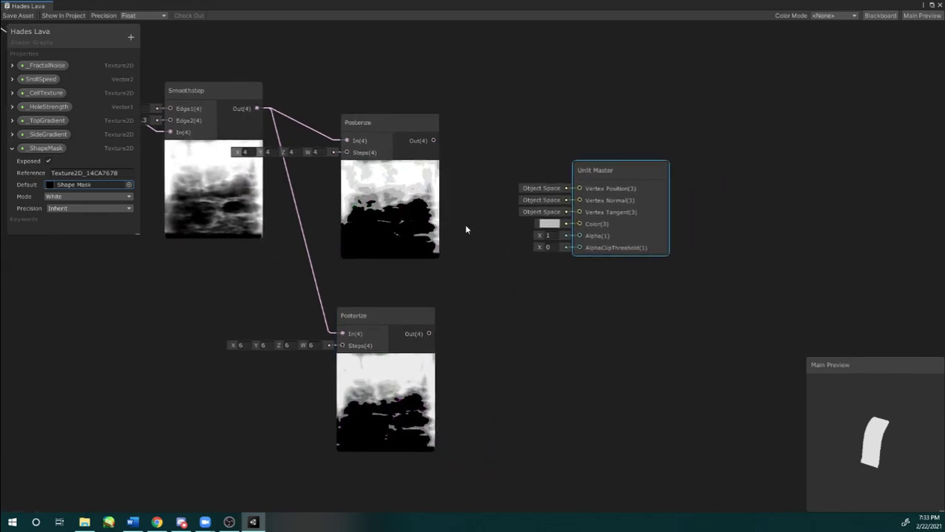
{"action": "left_click_drag", "start_coordinate": [413, 320], "coordinate": [418, 321]}
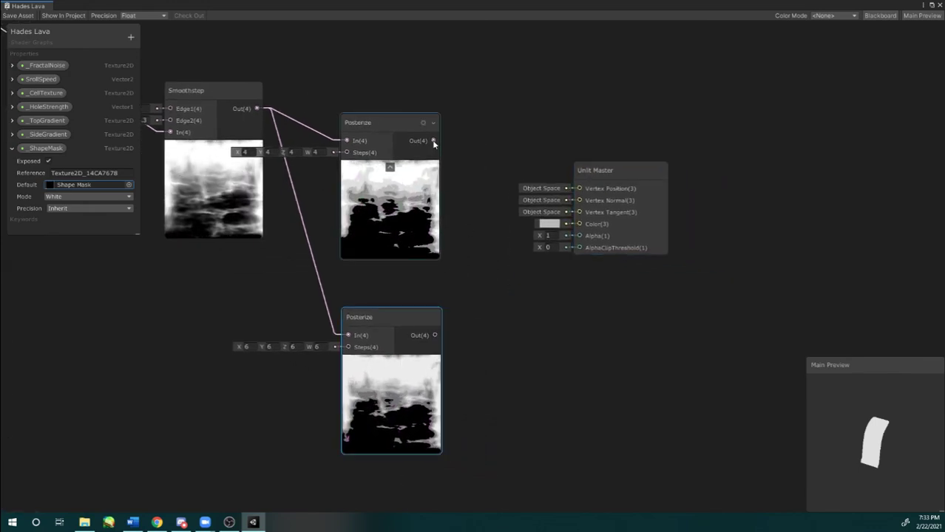
Step: Connect the 4-step Posterize output to the Unlit Master's Color and the 6-step Posterize output to its Alpha
{"action": "left_click_drag", "start_coordinate": [435, 142], "coordinate": [563, 230]}
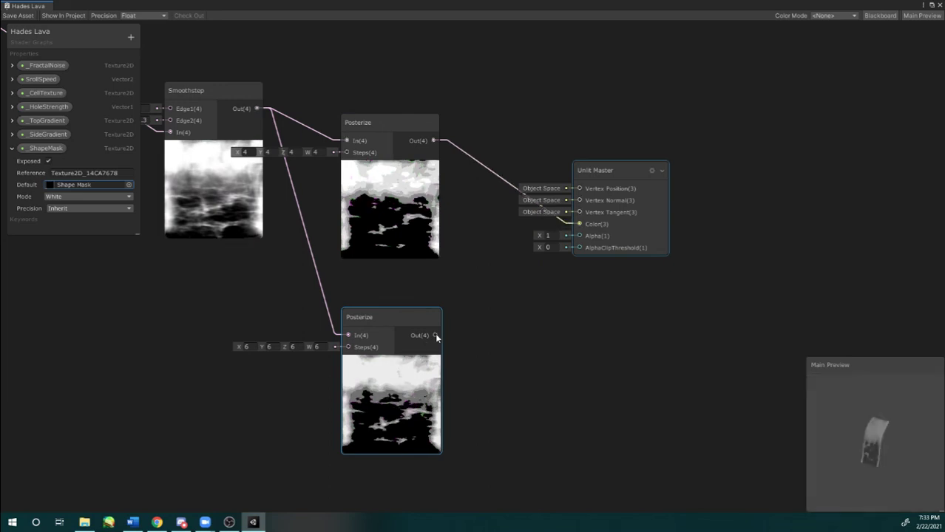
{"action": "left_click_drag", "start_coordinate": [545, 241], "coordinate": [582, 238]}
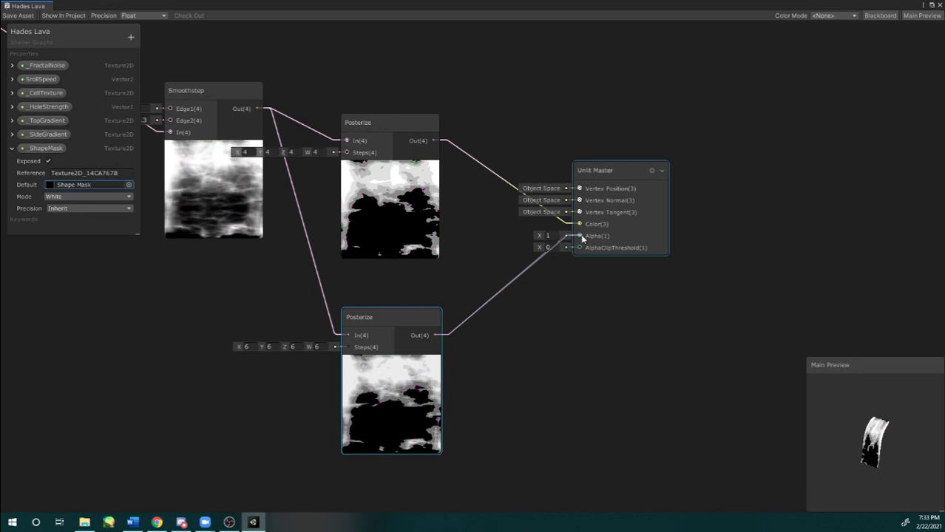
{"action": "left_click_drag", "start_coordinate": [583, 238], "coordinate": [581, 237]}
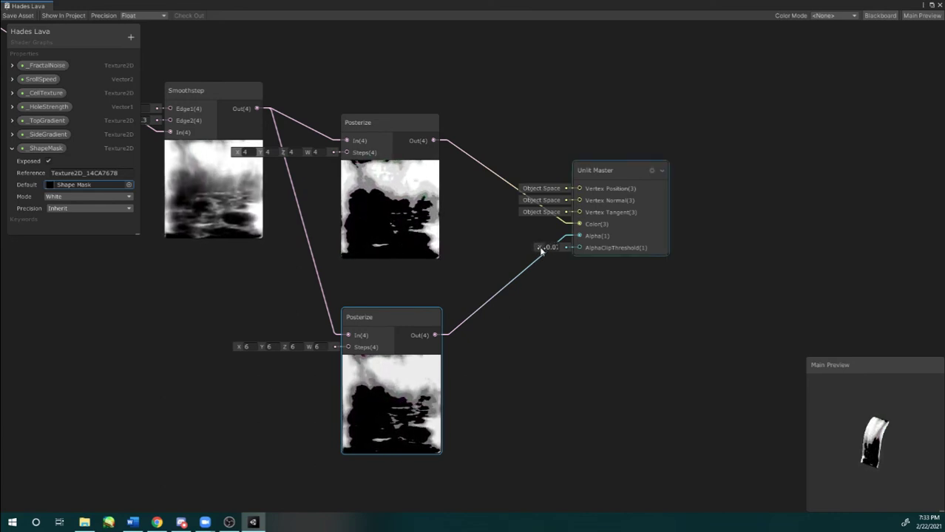
Step: Configure the Unlit Master with a Transparent surface, Alpha blend and Two Sided enabled, and enlarge the mesh in the main preview
{"action": "left_click", "coordinate": [646, 166]}
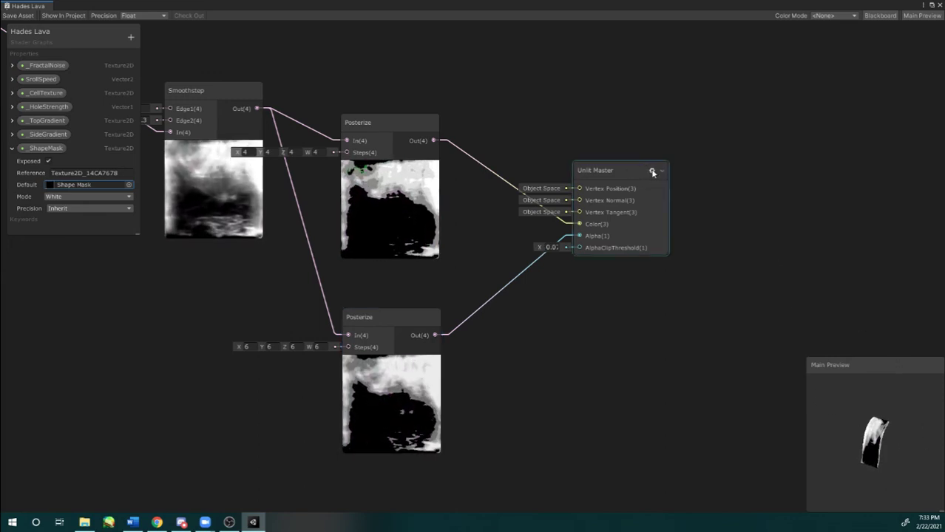
{"action": "left_click", "coordinate": [652, 171]}
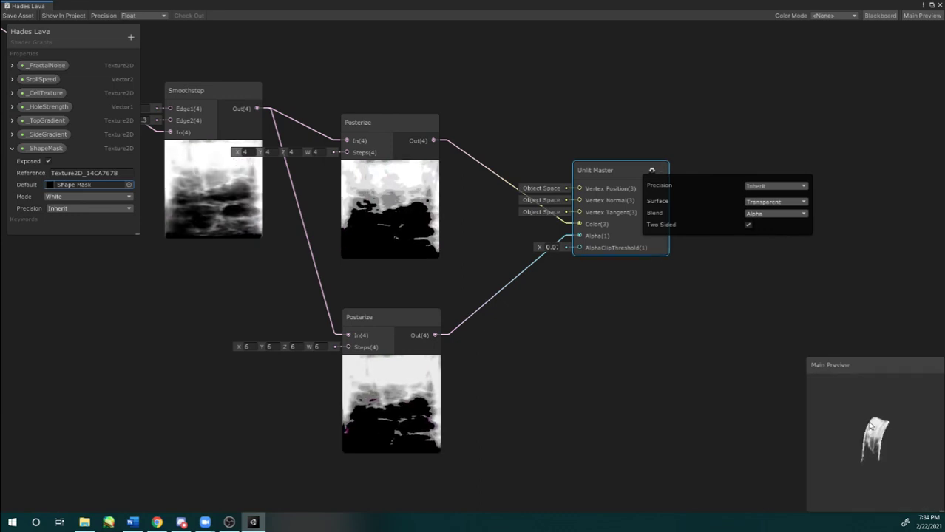
{"action": "scroll", "coordinate": [888, 433], "scroll_direction": "up", "scroll_amount": 3}
{"action": "left_click_drag", "start_coordinate": [871, 441], "coordinate": [861, 435]}
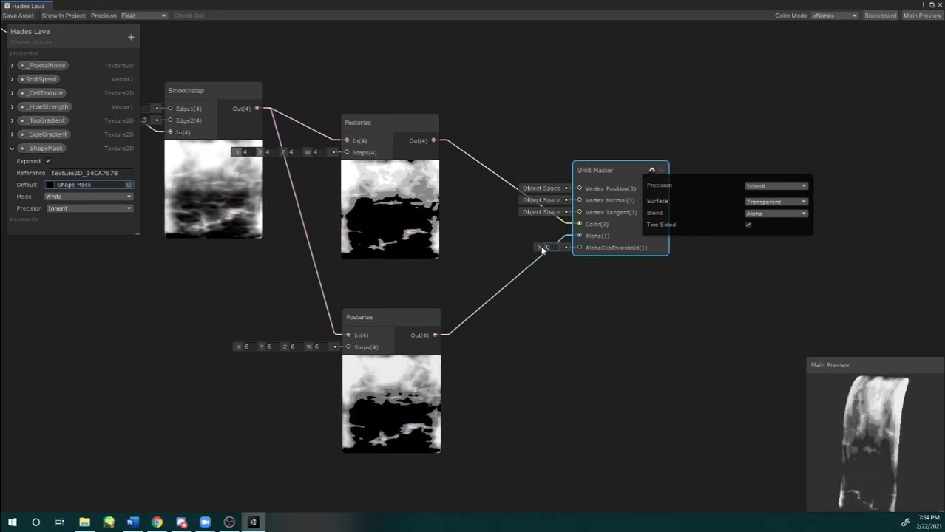
Step: Try a negative AlphaClipThreshold on the Unlit Master and undo the change
{"action": "mouse_move", "coordinate": [540, 250]}
{"action": "left_mouse_down"}
{"action": "mouse_move", "coordinate": [556, 249]}
{"action": "mouse_move", "coordinate": [536, 249]}
{"action": "left_mouse_up"}
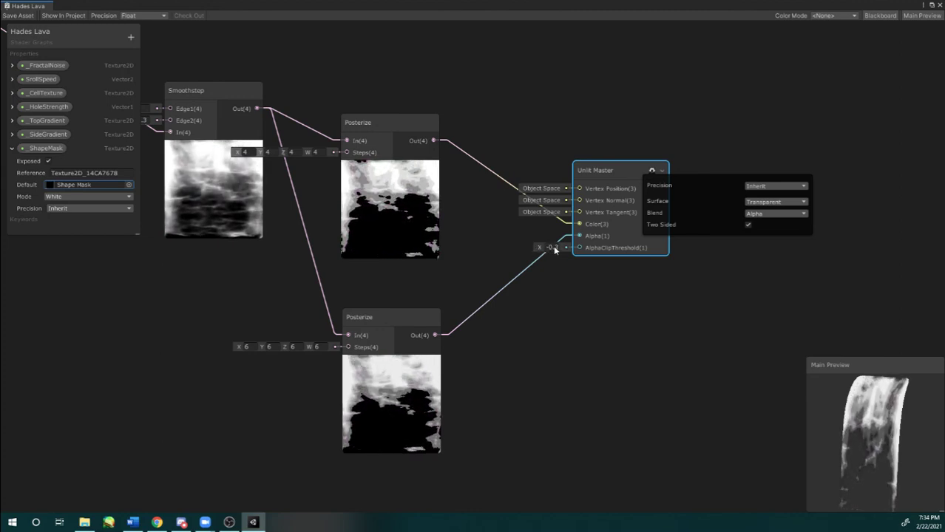
{"action": "key", "text": "ctrl+z"}
{"action": "left_click", "coordinate": [553, 248]}
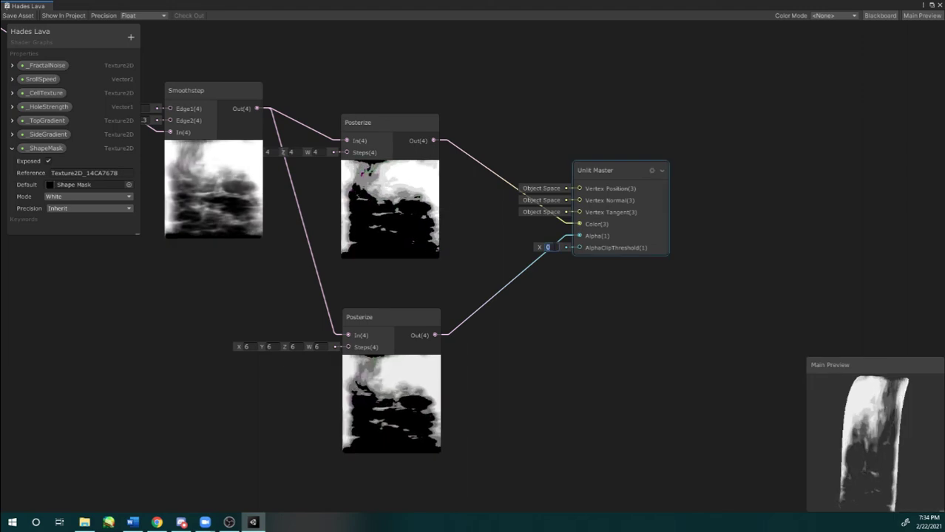
Step: Review the Unlit Master's surface and blend settings and rotate the preview mesh to inspect its transparency
{"action": "left_click", "coordinate": [651, 171]}
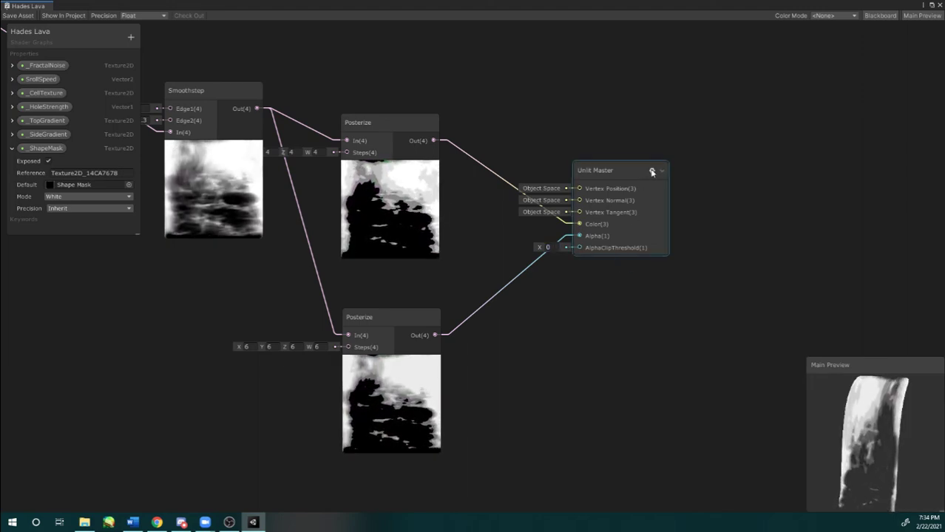
{"action": "middle_click_drag", "start_coordinate": [415, 237], "coordinate": [425, 225]}
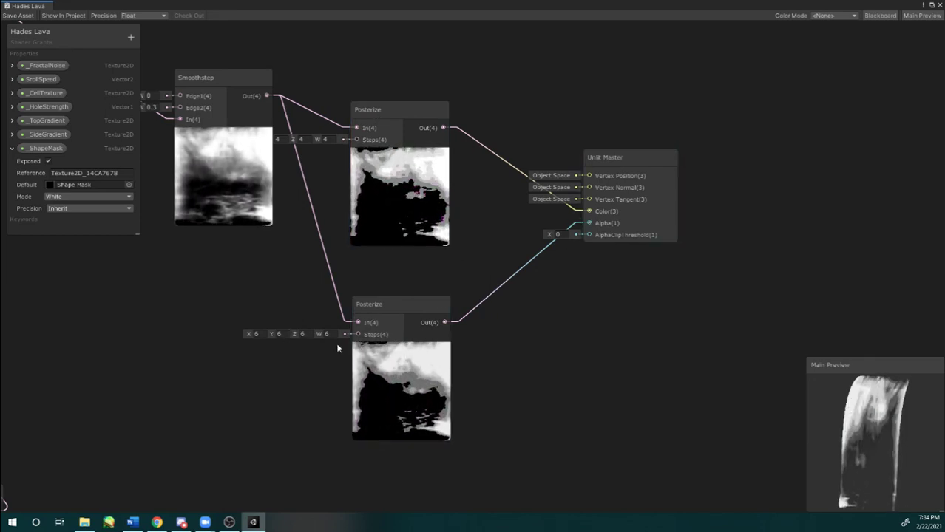
{"action": "left_click", "coordinate": [662, 158]}
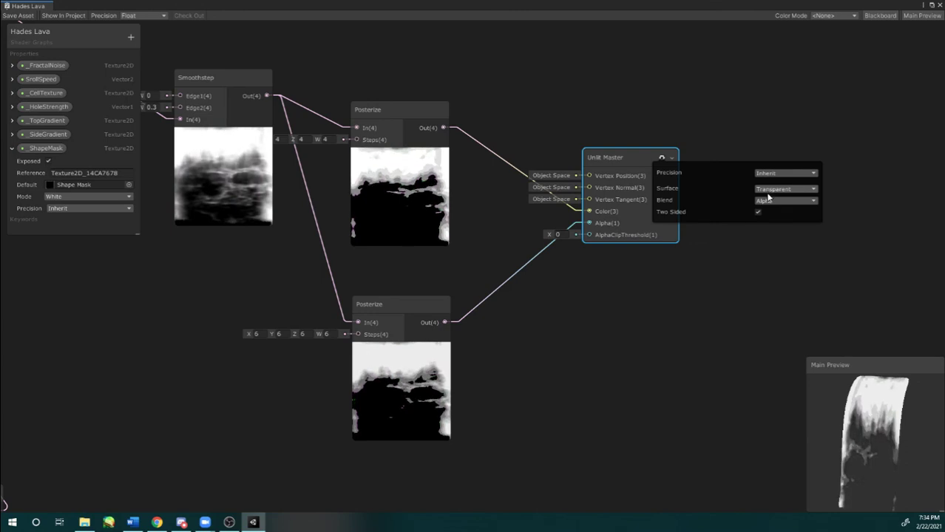
{"action": "left_click_drag", "start_coordinate": [873, 436], "coordinate": [897, 449]}
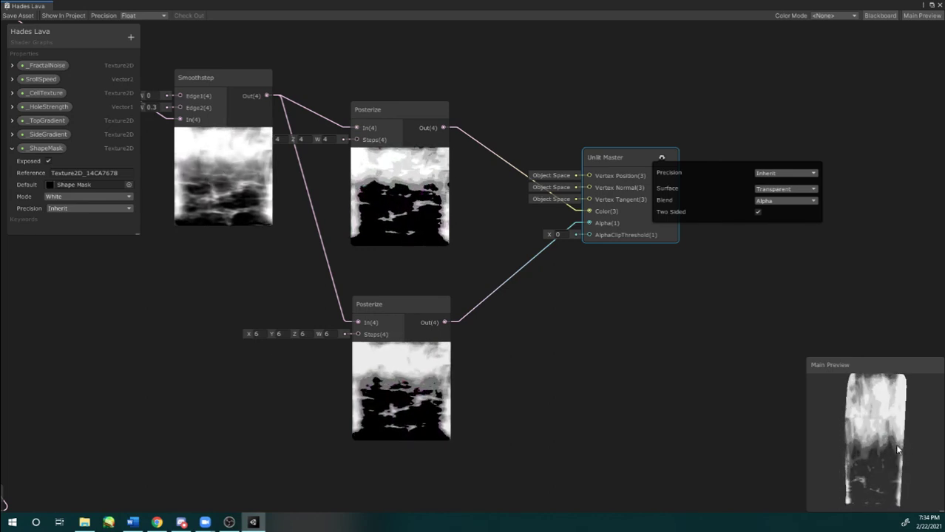
Step: Close the Unlit Master's settings and move the node farther right to make room for color nodes
{"action": "left_click", "coordinate": [660, 158]}
{"action": "left_click_drag", "start_coordinate": [638, 159], "coordinate": [754, 159]}
{"action": "middle_click_drag", "start_coordinate": [628, 121], "coordinate": [633, 110]}
Step: Add a Gradient property named LavaColor to the blackboard
{"action": "left_click", "coordinate": [131, 36]}
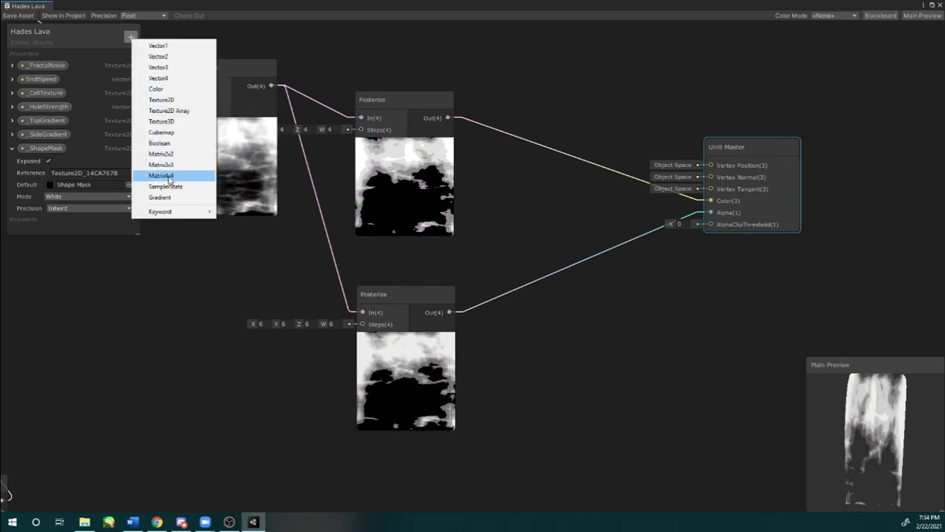
{"action": "left_click", "coordinate": [160, 199]}
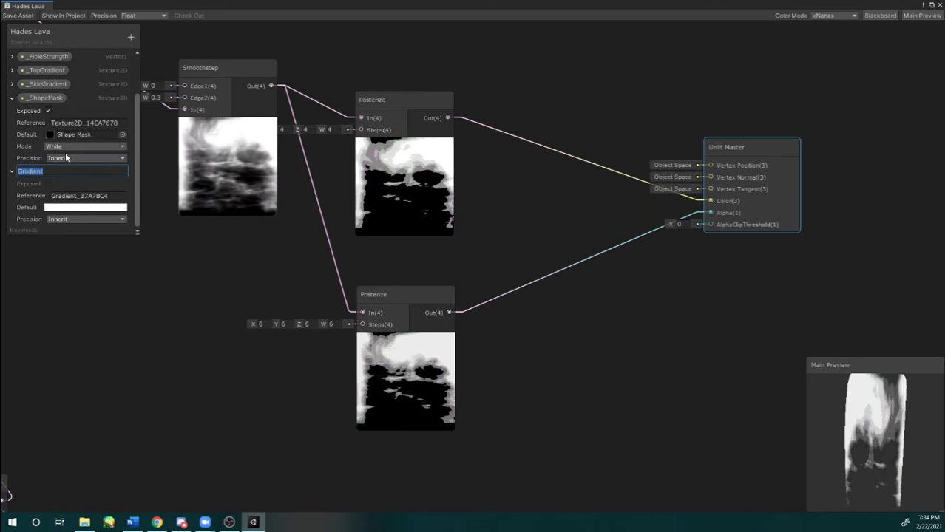
{"action": "type", "text": "LavaColor"}
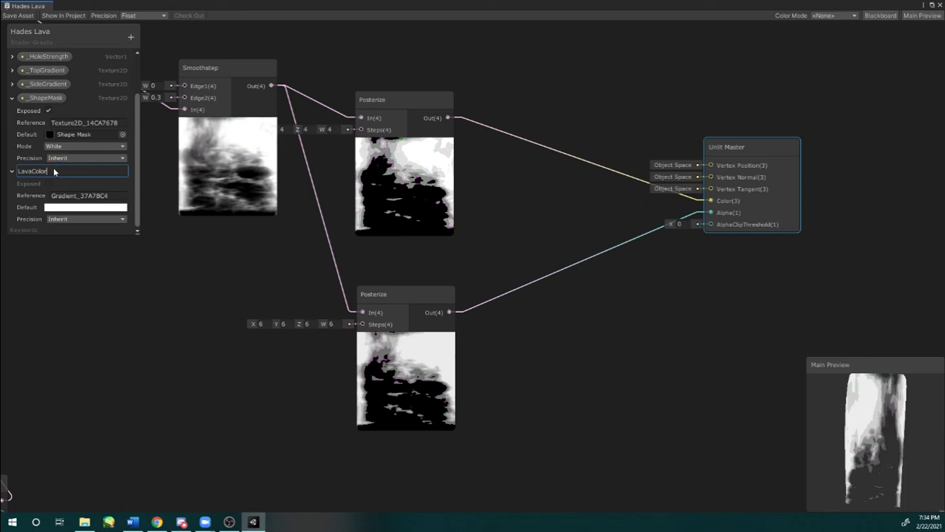
{"action": "key", "text": "Return"}
Step: Set LavaColor's default gradient to the red-to-yellow preset and close the gradient editor
{"action": "left_click", "coordinate": [74, 208]}
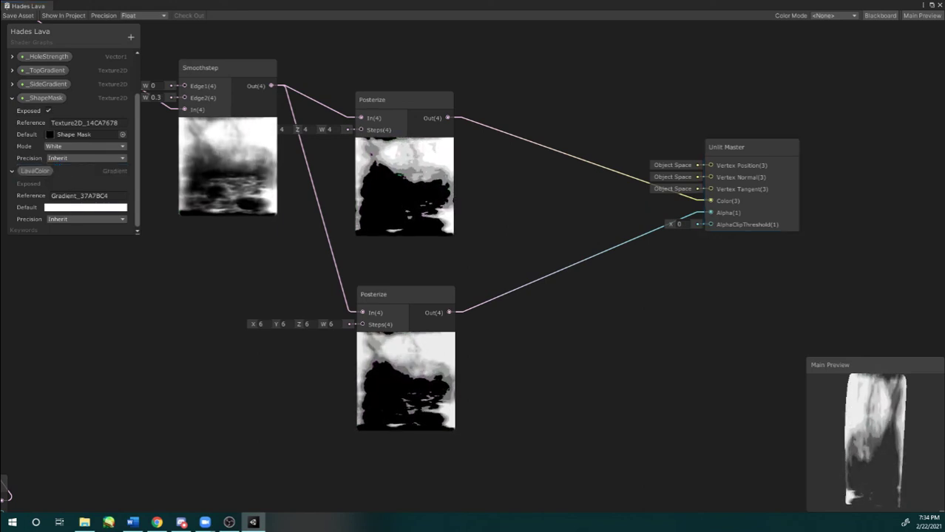
{"action": "left_click", "coordinate": [85, 207]}
{"action": "left_click", "coordinate": [200, 221]}
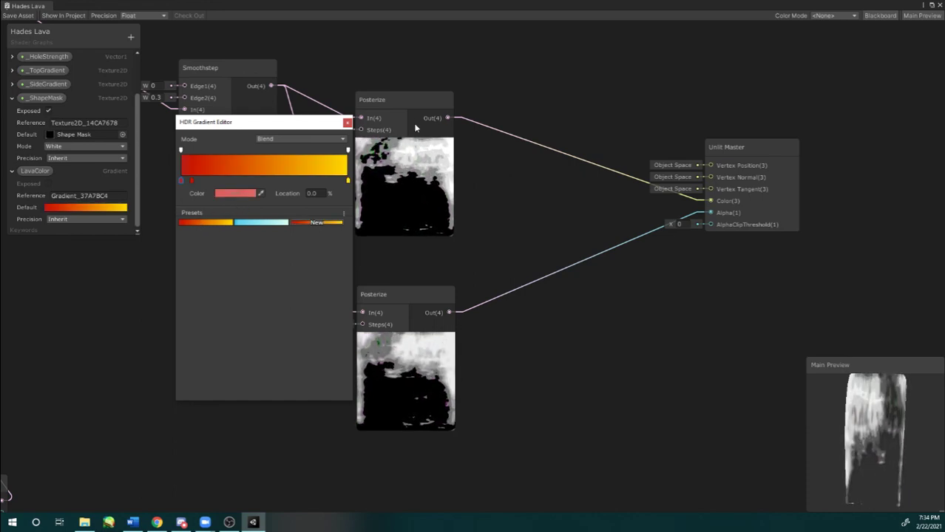
{"action": "left_click", "coordinate": [346, 124]}
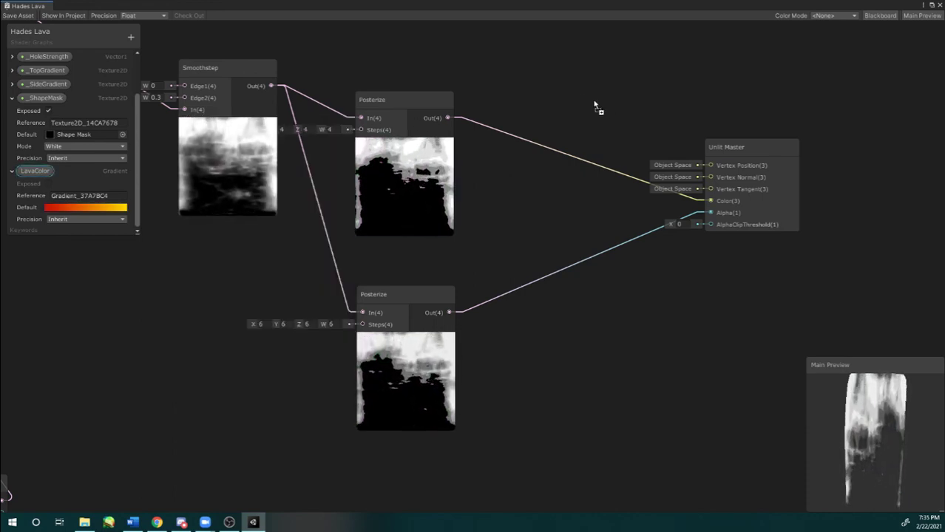
Step: Place the LavaColor property in the graph above the Color connection and shift the Unlit Master farther right
{"action": "middle_click_drag", "start_coordinate": [688, 122], "coordinate": [635, 113]}
{"action": "left_click_drag", "start_coordinate": [744, 145], "coordinate": [807, 150]}
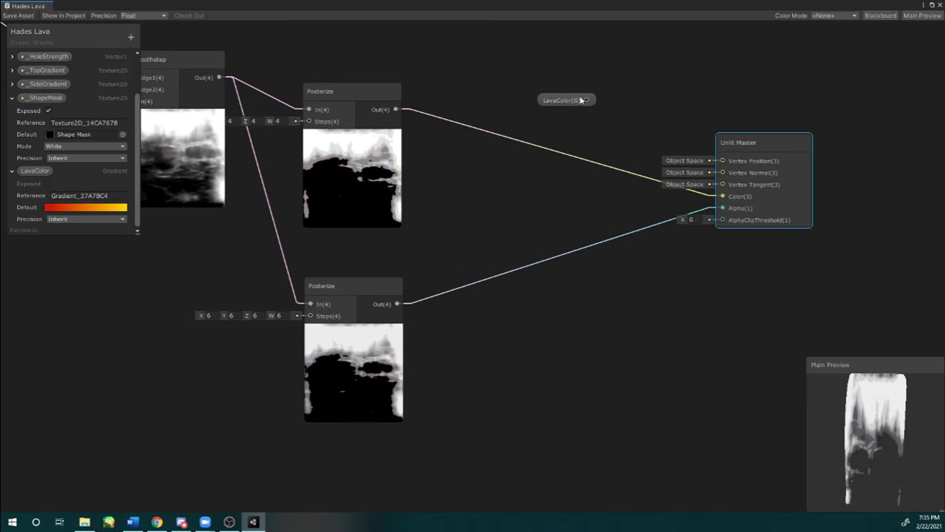
{"action": "left_click_drag", "start_coordinate": [566, 99], "coordinate": [538, 96]}
{"action": "left_click", "coordinate": [619, 96]}
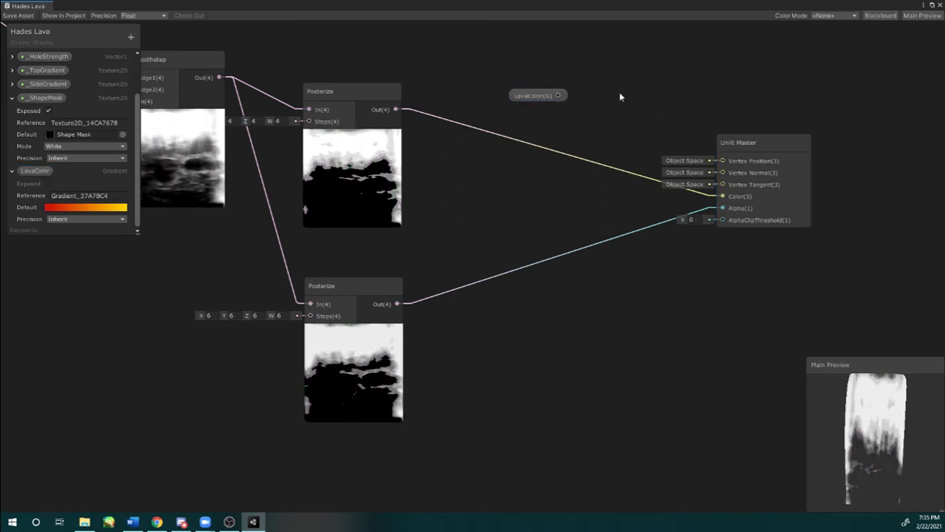
Step: Add a Sample Gradient node with the LavaColor property feeding its Gradient input
{"action": "key", "text": "a"}
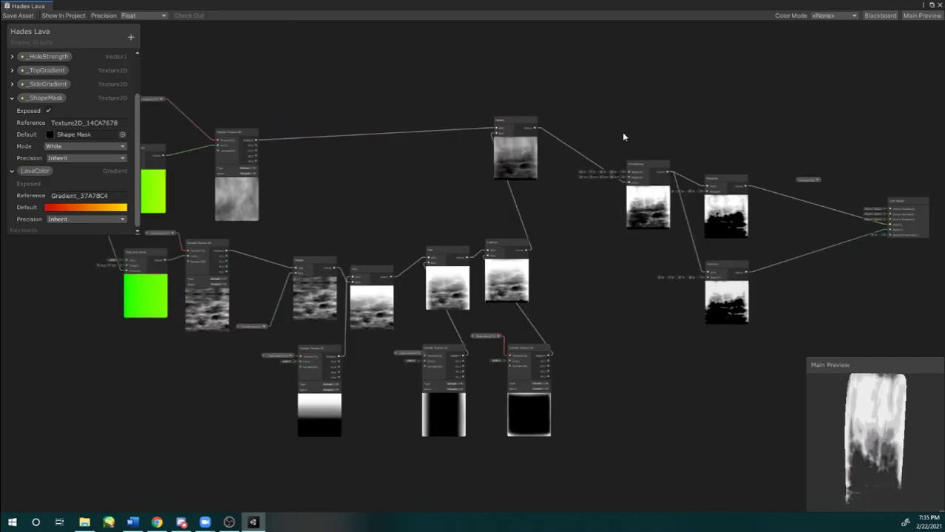
{"action": "middle_click_drag", "start_coordinate": [939, 193], "coordinate": [737, 174]}
{"action": "scroll", "coordinate": [737, 174], "scroll_direction": "up", "scroll_amount": 6}
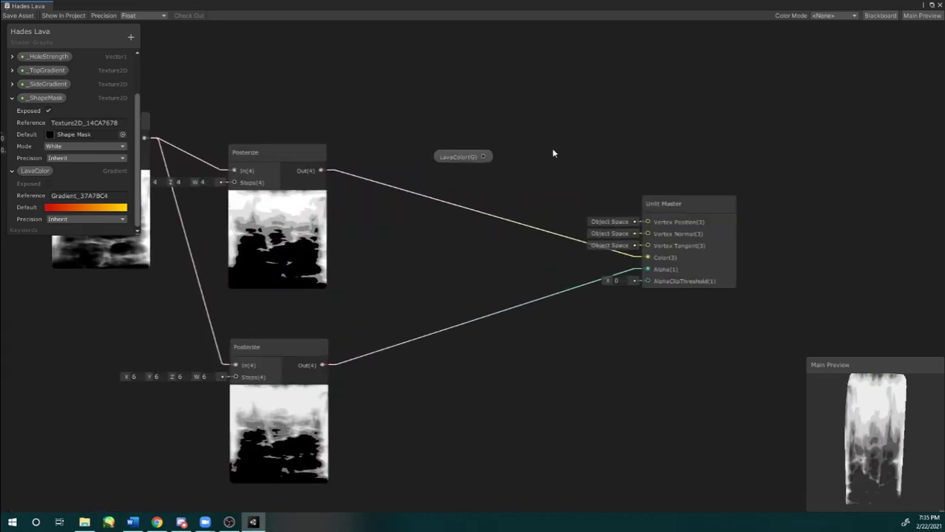
{"action": "key", "text": "space"}
{"action": "type", "text": "sam"}
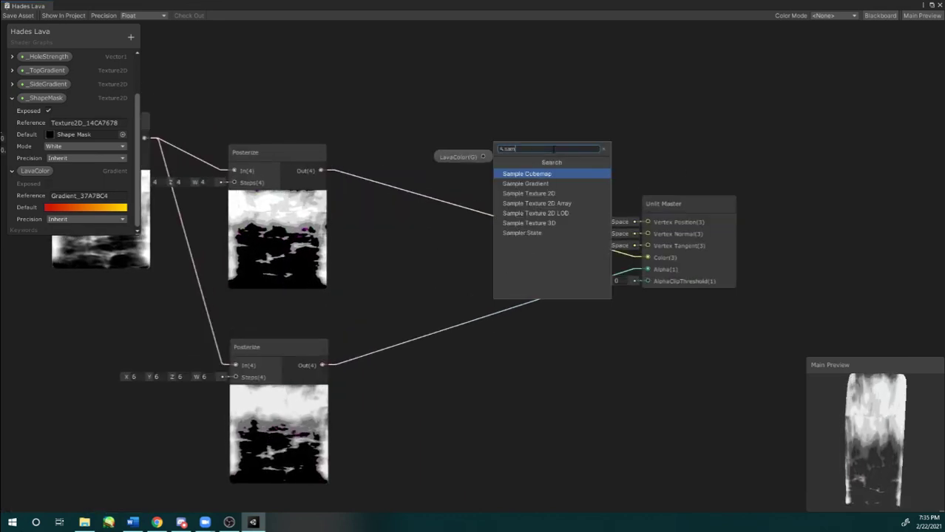
{"action": "key", "text": "Escape"}
{"action": "left_click_drag", "start_coordinate": [484, 156], "coordinate": [558, 189]}
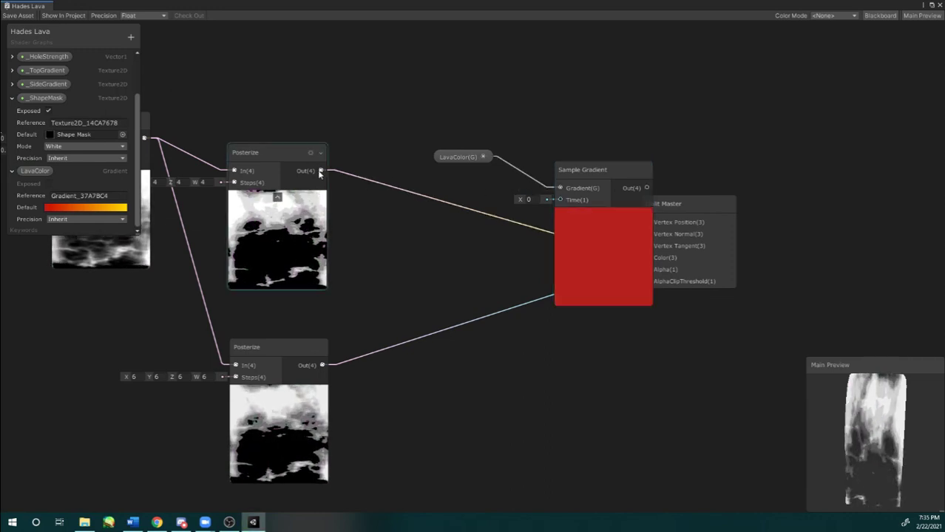
Step: Connect the 4-step Posterize to the Sample Gradient's Time input and the Sample Gradient's output to the Unlit Master's Color
{"action": "left_click_drag", "start_coordinate": [597, 168], "coordinate": [489, 121]}
{"action": "left_click_drag", "start_coordinate": [540, 141], "coordinate": [648, 258]}
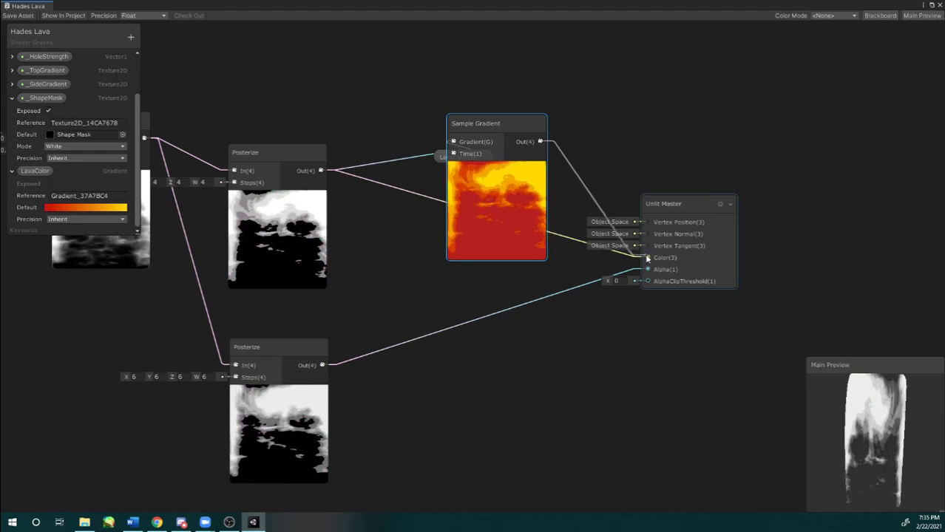
{"action": "left_click_drag", "start_coordinate": [648, 259], "coordinate": [648, 258]}
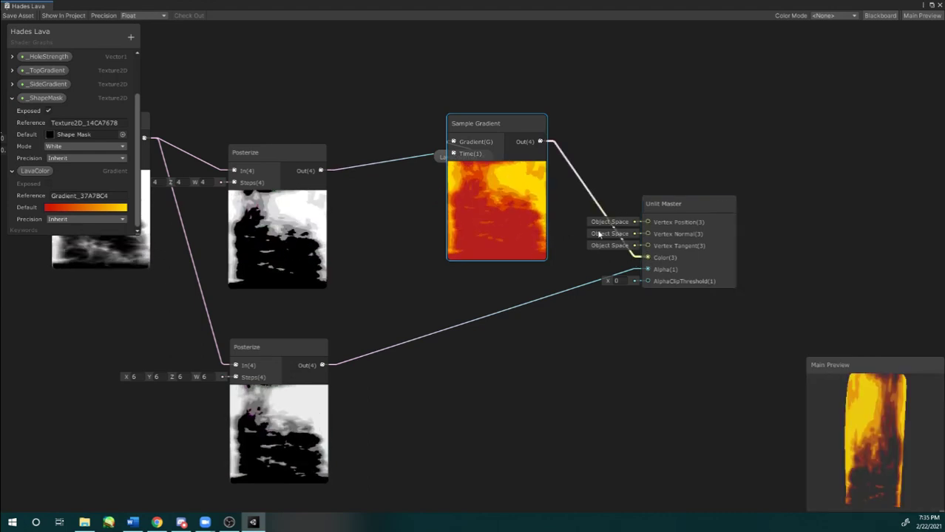
Step: Reposition the LavaColor and Sample Gradient nodes above the connections so they no longer overlap
{"action": "left_click_drag", "start_coordinate": [533, 147], "coordinate": [593, 200]}
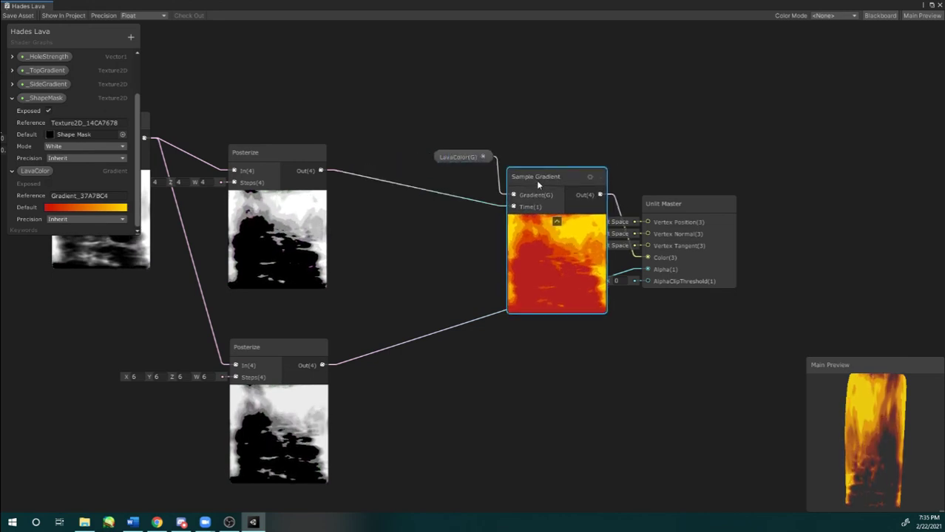
{"action": "left_click_drag", "start_coordinate": [469, 158], "coordinate": [399, 105]}
{"action": "left_click_drag", "start_coordinate": [556, 194], "coordinate": [522, 125]}
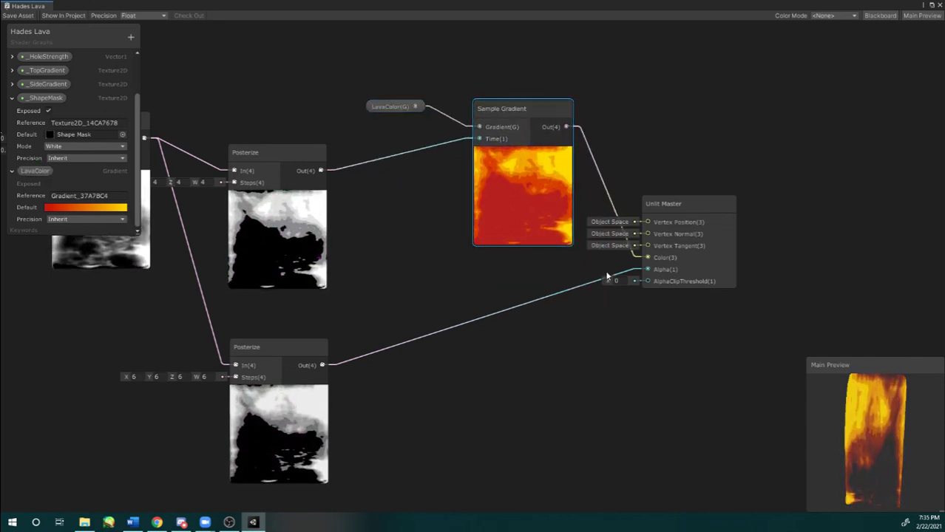
Step: Try an AlphaClipThreshold of about 0.2 on the Unlit Master and rotate the main preview to check the effect
{"action": "left_click_drag", "start_coordinate": [607, 280], "coordinate": [611, 281]}
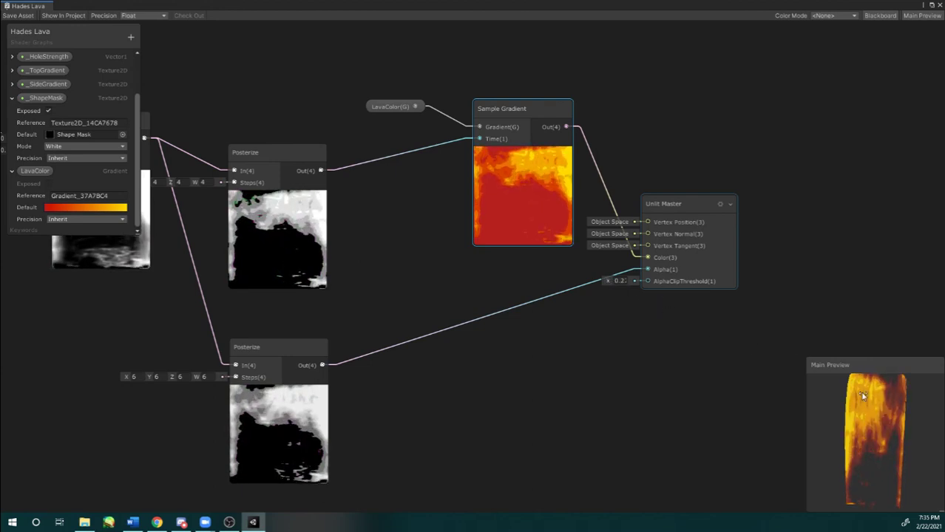
{"action": "left_click_drag", "start_coordinate": [861, 393], "coordinate": [891, 410]}
{"action": "middle_click_drag", "start_coordinate": [607, 102], "coordinate": [580, 128]}
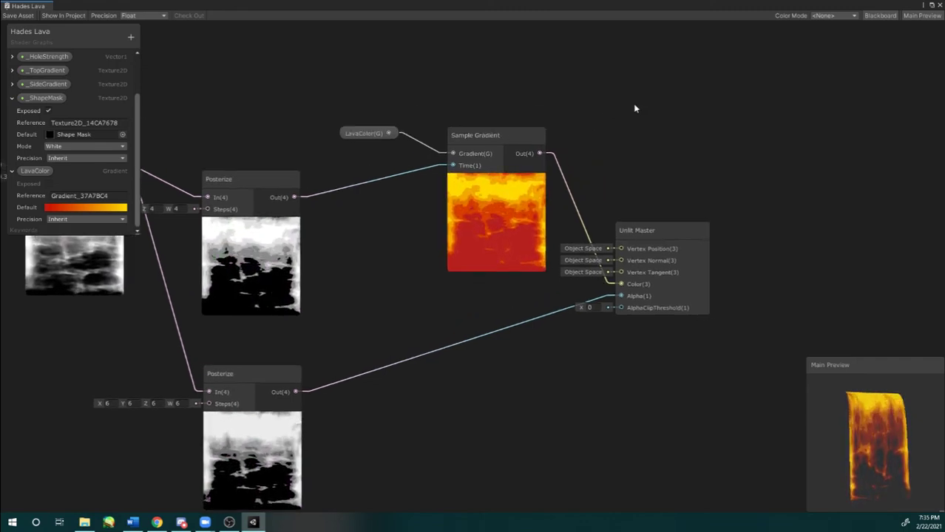
Step: Tidy the upper row by aligning the 4-step Posterize, LavaColor and Sample Gradient nodes more closely
{"action": "middle_click_drag", "start_coordinate": [633, 112], "coordinate": [655, 96]}
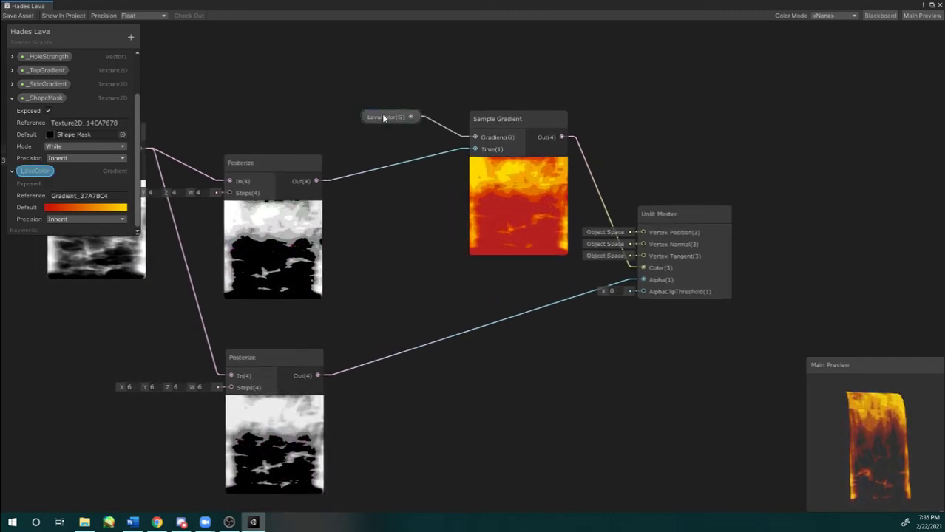
{"action": "left_click_drag", "start_coordinate": [502, 114], "coordinate": [469, 129]}
{"action": "left_click_drag", "start_coordinate": [372, 119], "coordinate": [362, 121]}
{"action": "left_click_drag", "start_coordinate": [262, 163], "coordinate": [267, 143]}
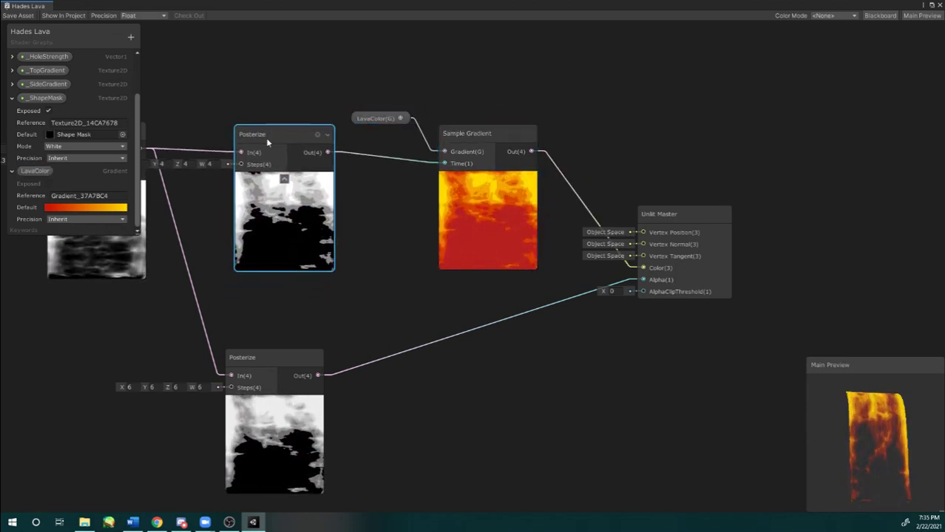
{"action": "left_click_drag", "start_coordinate": [466, 133], "coordinate": [463, 138]}
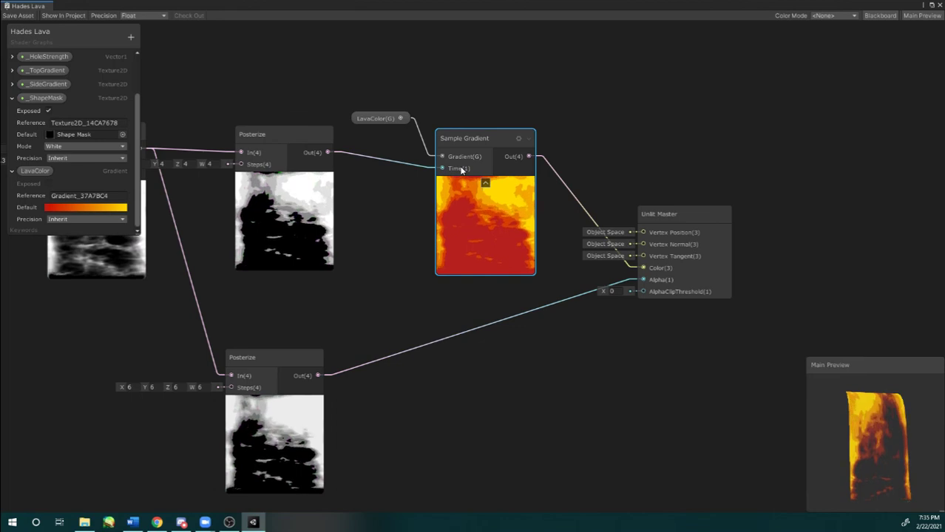
{"action": "left_click", "coordinate": [379, 117]}
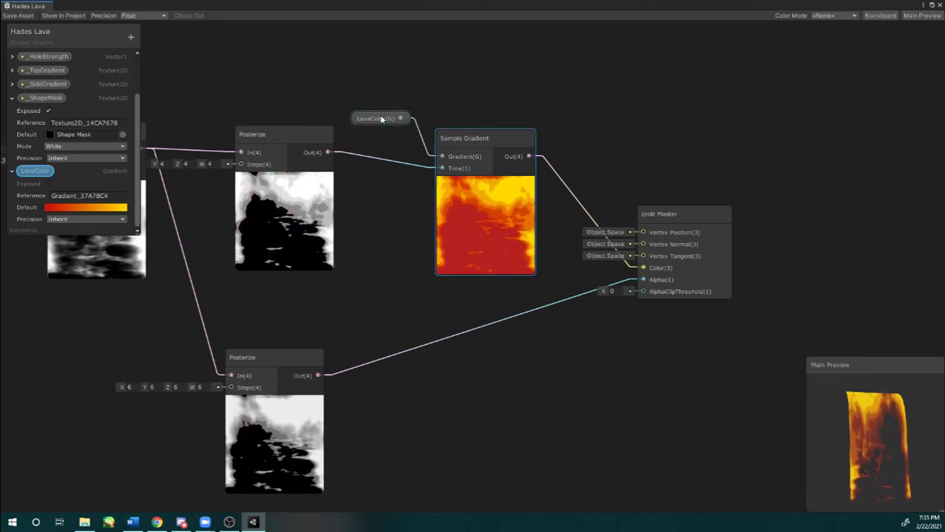
{"action": "left_click", "coordinate": [121, 220]}
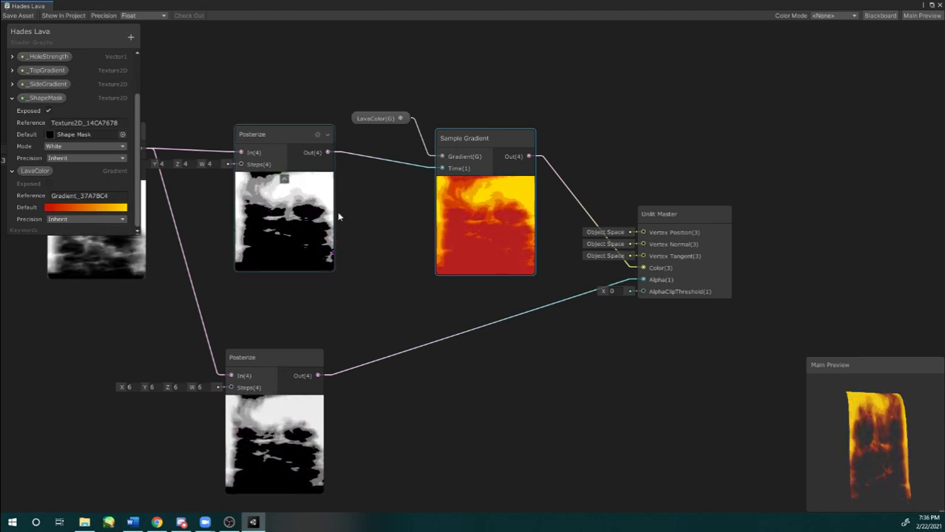
Step: Set the Unlit Master's Surface to Opaque in its settings
{"action": "middle_click_drag", "start_coordinate": [500, 107], "coordinate": [451, 67]}
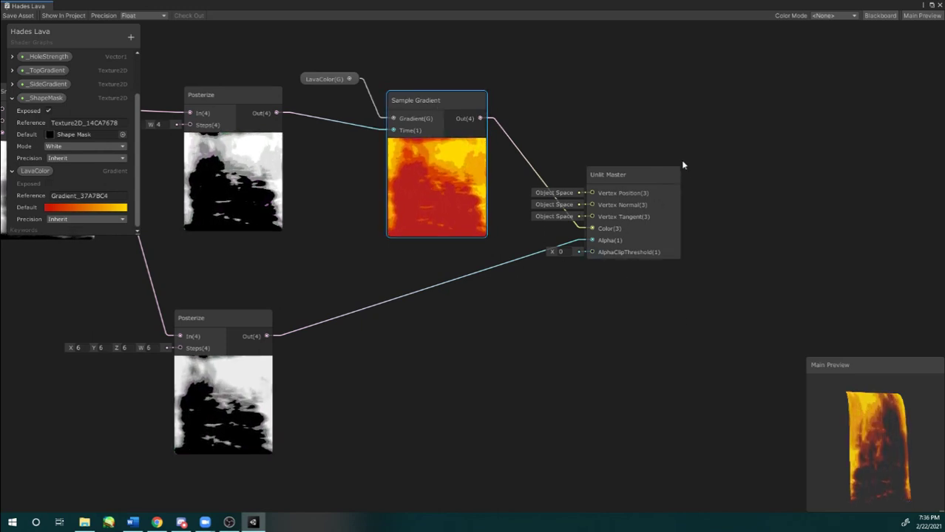
{"action": "middle_click_drag", "start_coordinate": [682, 162], "coordinate": [693, 141]}
{"action": "left_click_drag", "start_coordinate": [855, 454], "coordinate": [845, 458]}
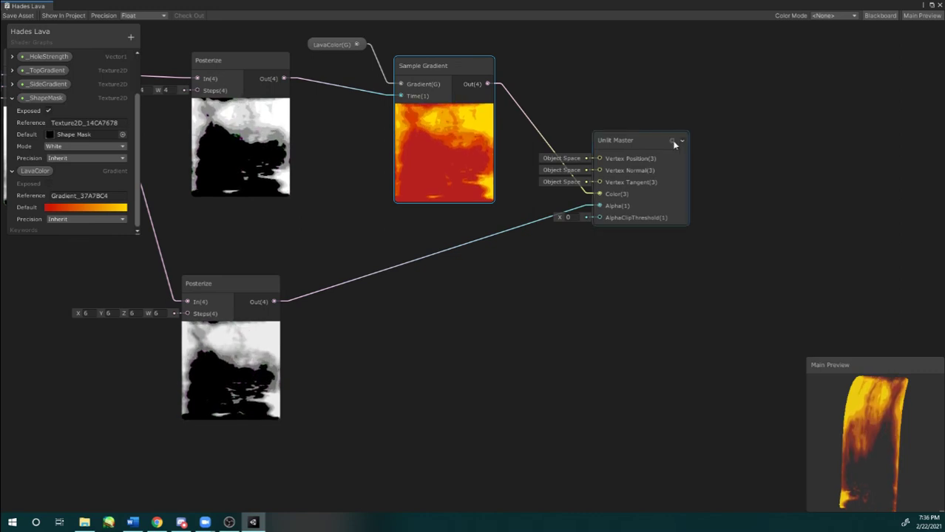
{"action": "left_click", "coordinate": [672, 140]}
{"action": "left_click", "coordinate": [789, 172]}
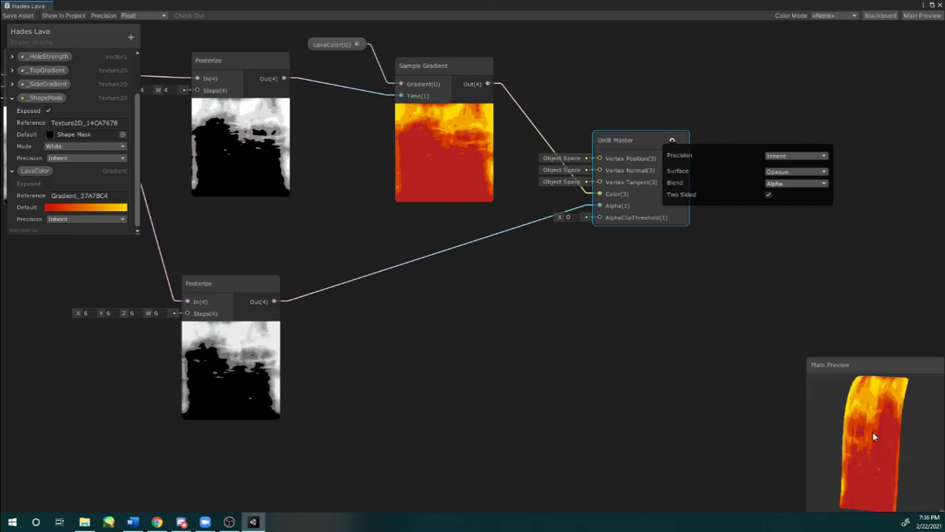
Step: Adjust the Unlit Master's AlphaClipThreshold to about 0.3
{"action": "mouse_move", "coordinate": [559, 219]}
{"action": "left_mouse_down"}
{"action": "mouse_move", "coordinate": [652, 231]}
{"action": "mouse_move", "coordinate": [564, 221]}
{"action": "left_mouse_up"}
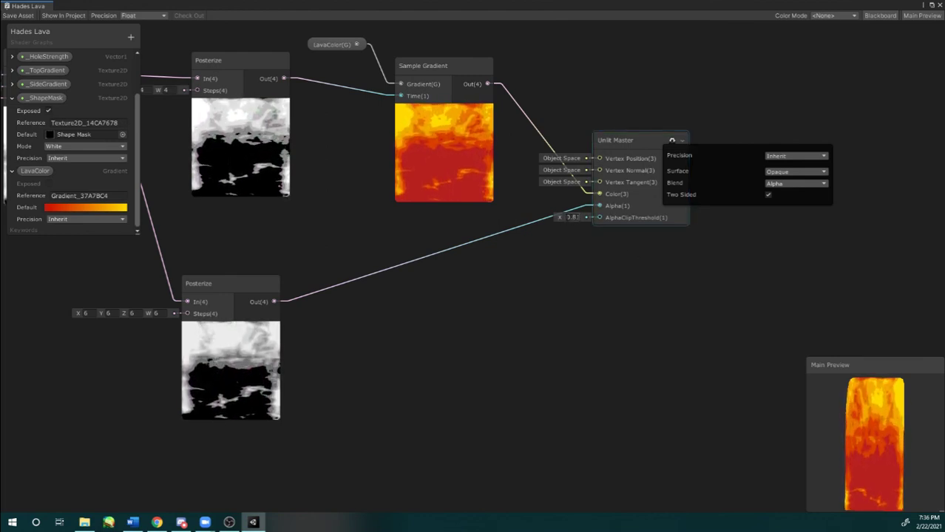
{"action": "left_click_drag", "start_coordinate": [557, 218], "coordinate": [554, 219]}
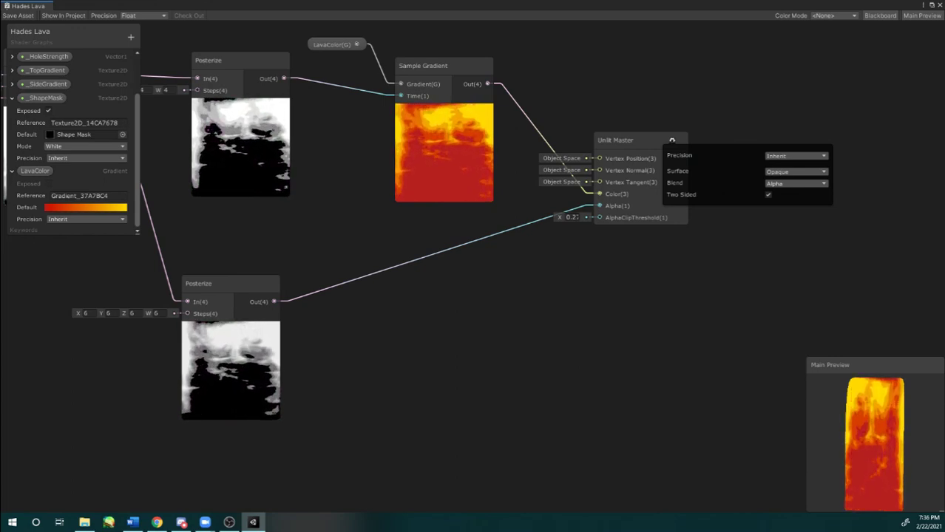
{"action": "middle_click_drag", "start_coordinate": [572, 230], "coordinate": [526, 259]}
{"action": "mouse_move", "coordinate": [508, 245]}
{"action": "left_mouse_down"}
{"action": "mouse_move", "coordinate": [518, 253]}
{"action": "mouse_move", "coordinate": [512, 246]}
{"action": "left_mouse_up"}
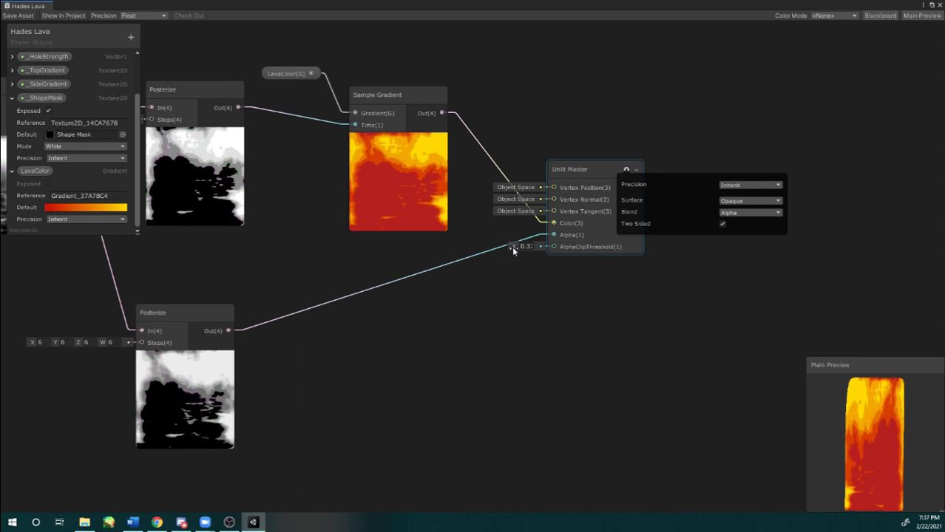
{"action": "left_click", "coordinate": [732, 185]}
{"action": "left_click", "coordinate": [728, 186]}
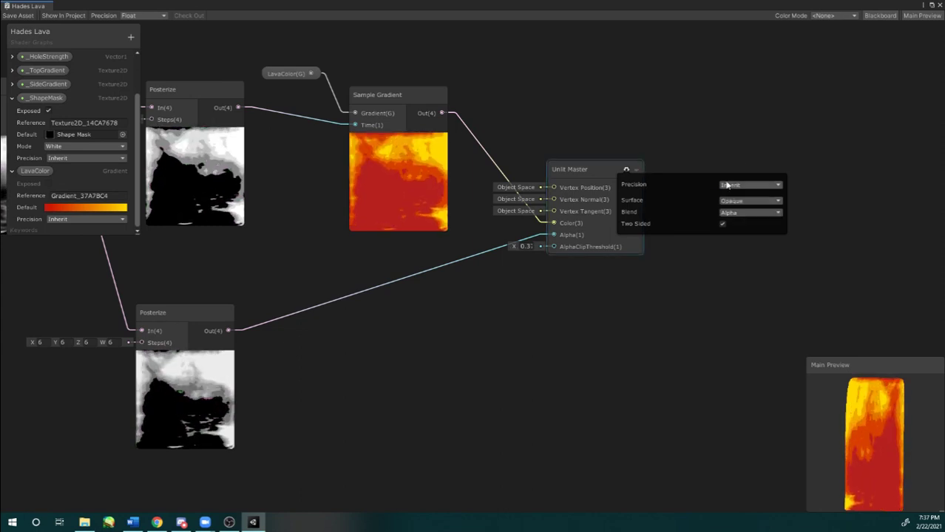
{"action": "left_click", "coordinate": [730, 212]}
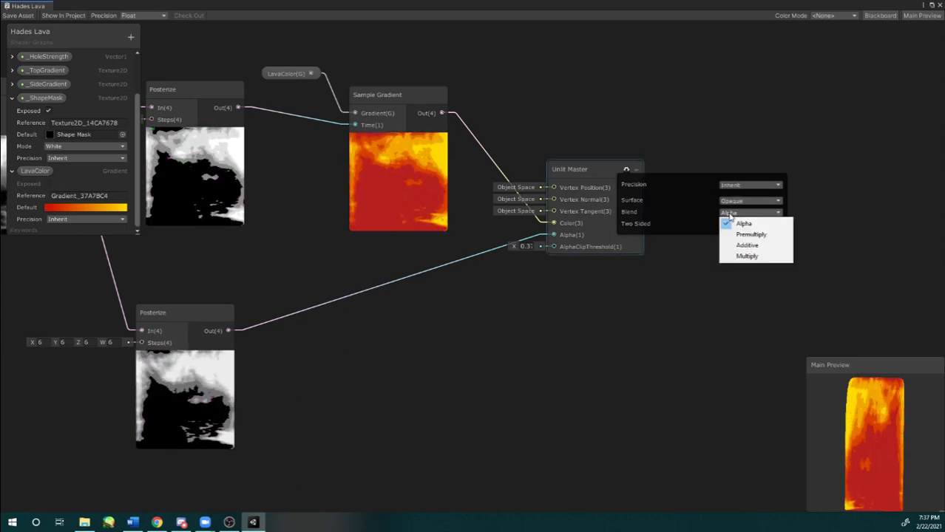
{"action": "left_click", "coordinate": [730, 215]}
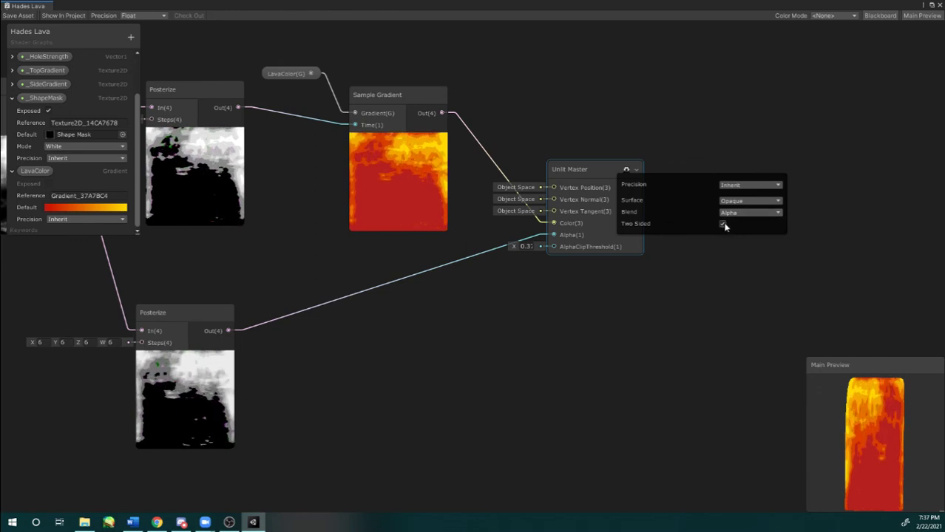
Step: Compare the lava with Two Sided off and on, and lower the AlphaClipThreshold to about 0.1
{"action": "left_click", "coordinate": [723, 224]}
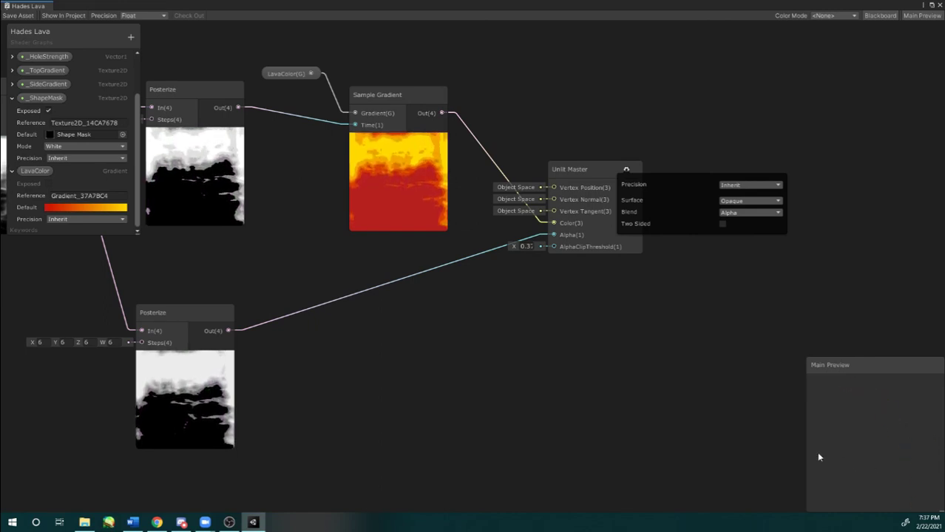
{"action": "left_click_drag", "start_coordinate": [847, 443], "coordinate": [888, 433]}
{"action": "left_click_drag", "start_coordinate": [514, 247], "coordinate": [514, 251]}
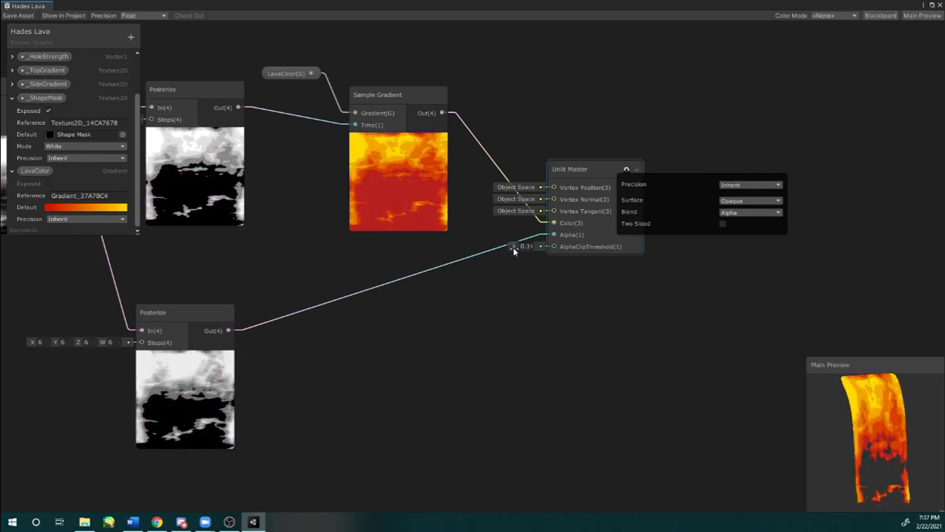
{"action": "left_click_drag", "start_coordinate": [872, 405], "coordinate": [779, 343]}
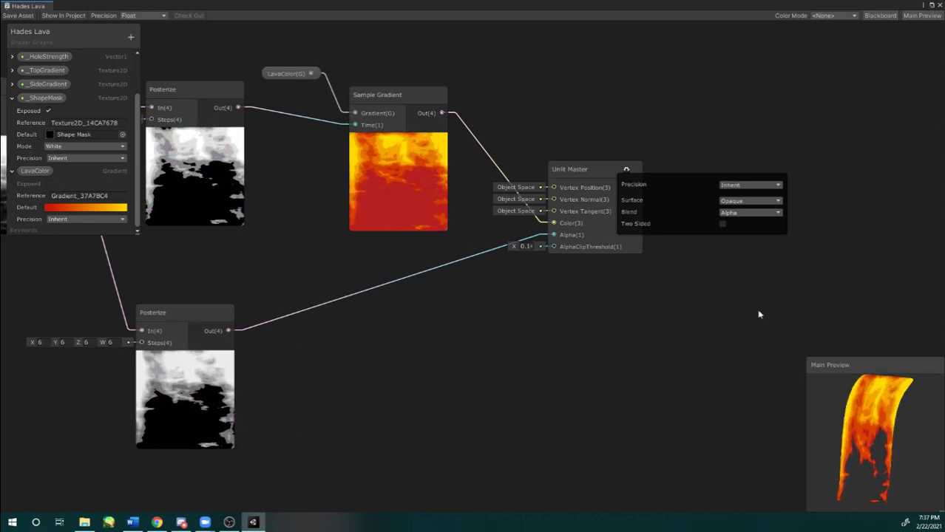
{"action": "left_click", "coordinate": [722, 224]}
Step: Rotate the main preview to examine the two-sided lava mesh and its cutout holes from several angles
{"action": "left_click_drag", "start_coordinate": [885, 418], "coordinate": [862, 419]}
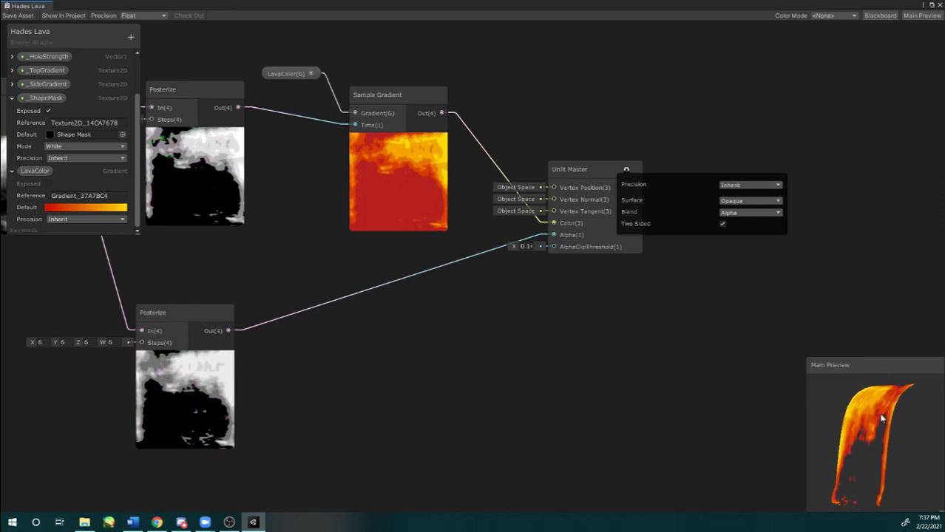
{"action": "left_click_drag", "start_coordinate": [882, 420], "coordinate": [837, 413]}
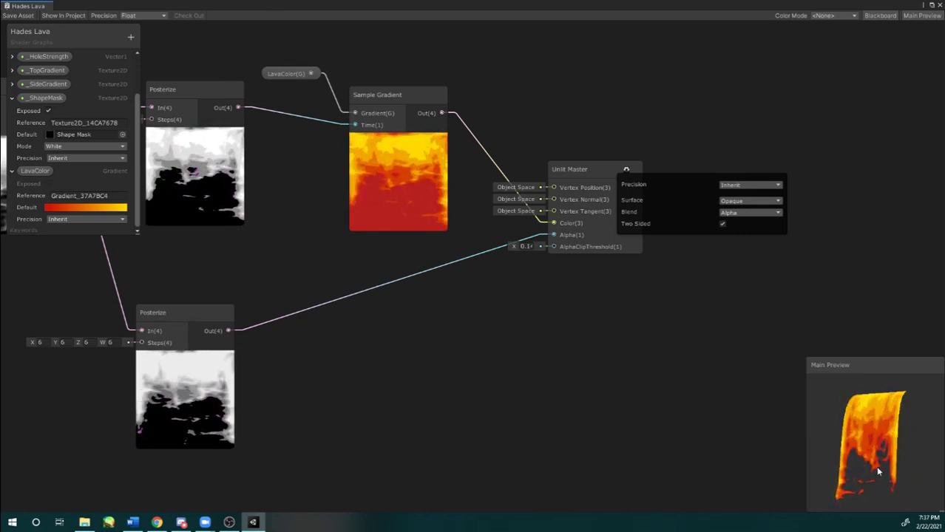
{"action": "left_click_drag", "start_coordinate": [880, 469], "coordinate": [858, 443]}
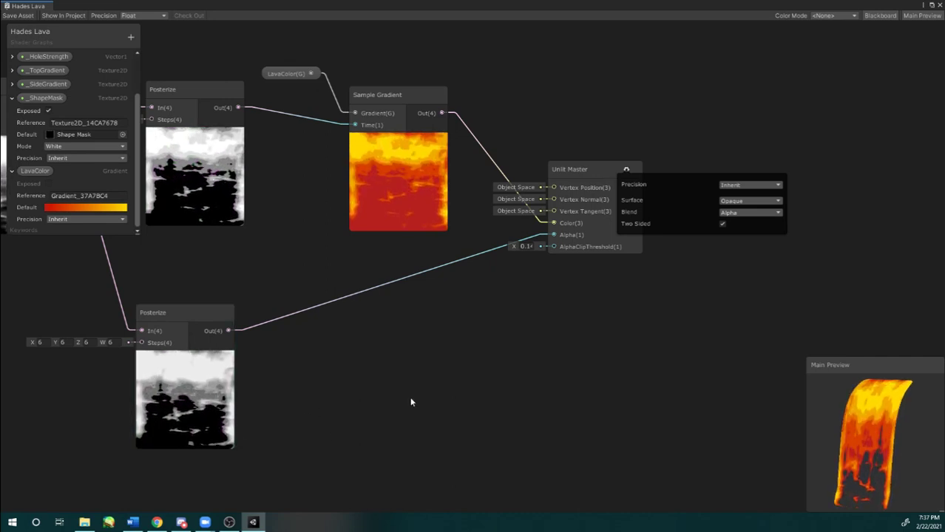
{"action": "mouse_move", "coordinate": [913, 411]}
{"action": "left_mouse_down"}
{"action": "mouse_move", "coordinate": [919, 433]}
{"action": "mouse_move", "coordinate": [905, 436]}
{"action": "mouse_move", "coordinate": [900, 420]}
{"action": "left_mouse_up"}
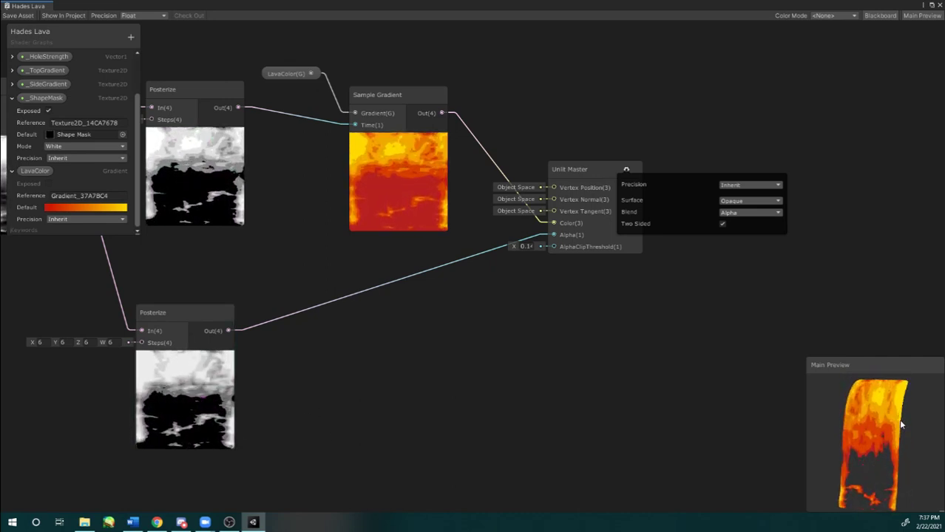
{"action": "left_click", "coordinate": [723, 225]}
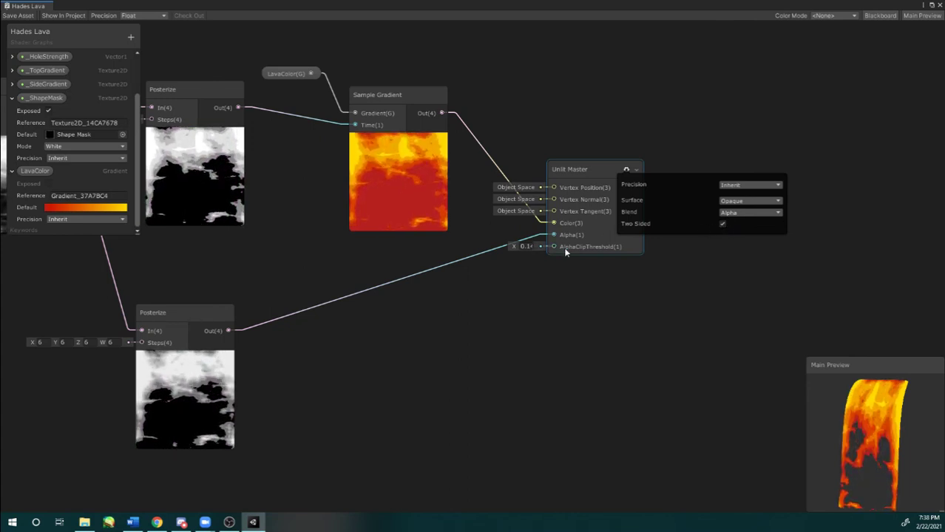
Step: Lower the Unlit Master's AlphaClipThreshold to about 0.05 and check the cutout from several angles in the main preview
{"action": "left_click_drag", "start_coordinate": [517, 246], "coordinate": [513, 248]}
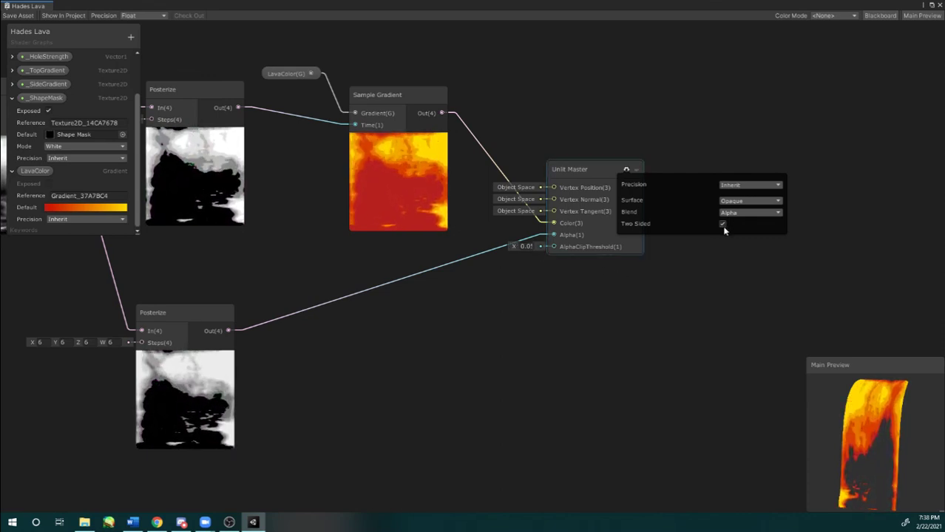
{"action": "middle_click_drag", "start_coordinate": [698, 258], "coordinate": [681, 275]}
{"action": "left_click_drag", "start_coordinate": [902, 418], "coordinate": [889, 453]}
{"action": "scroll", "coordinate": [886, 449], "scroll_direction": "up", "scroll_amount": 5}
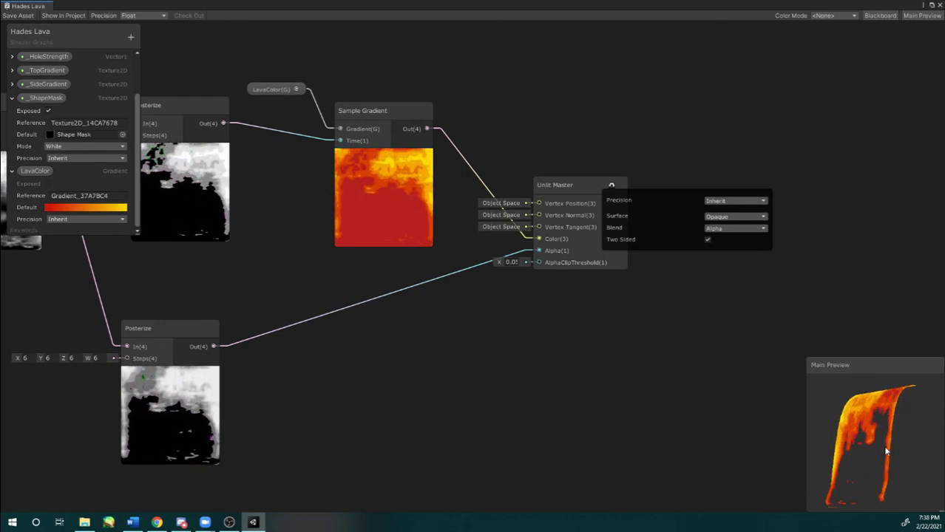
{"action": "left_click_drag", "start_coordinate": [850, 393], "coordinate": [877, 473]}
{"action": "left_click_drag", "start_coordinate": [902, 462], "coordinate": [854, 454]}
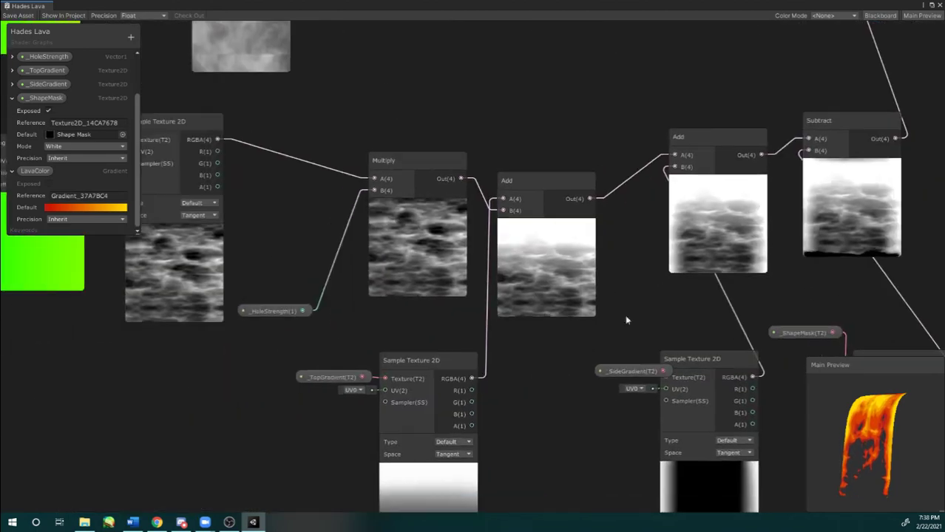
Step: Review the noise texture branches and the top gradient, side gradient and shape mask inputs while rotating the main preview
{"action": "middle_click_drag", "start_coordinate": [509, 372], "coordinate": [338, 416]}
{"action": "mouse_move", "coordinate": [892, 443]}
{"action": "left_mouse_down"}
{"action": "mouse_move", "coordinate": [903, 485]}
{"action": "mouse_move", "coordinate": [886, 431]}
{"action": "mouse_move", "coordinate": [903, 436]}
{"action": "left_mouse_up"}
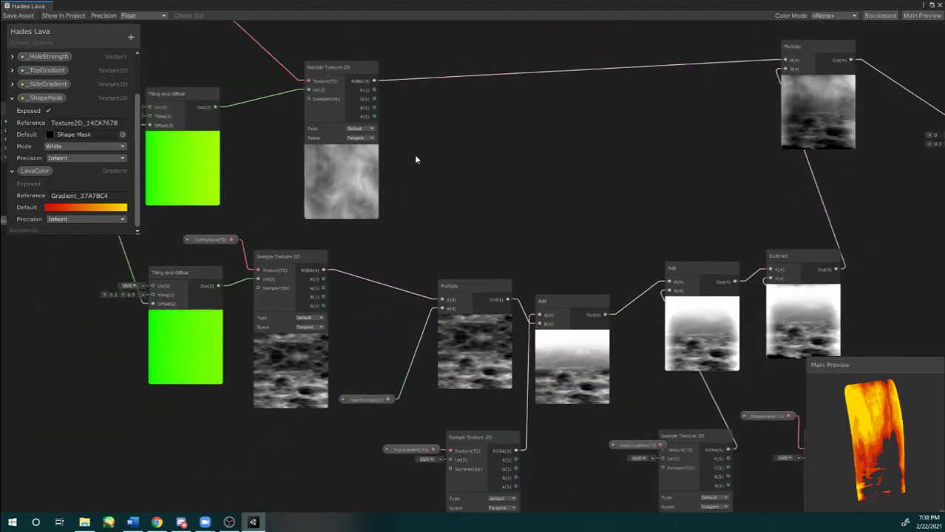
{"action": "middle_click_drag", "start_coordinate": [414, 155], "coordinate": [574, 209]}
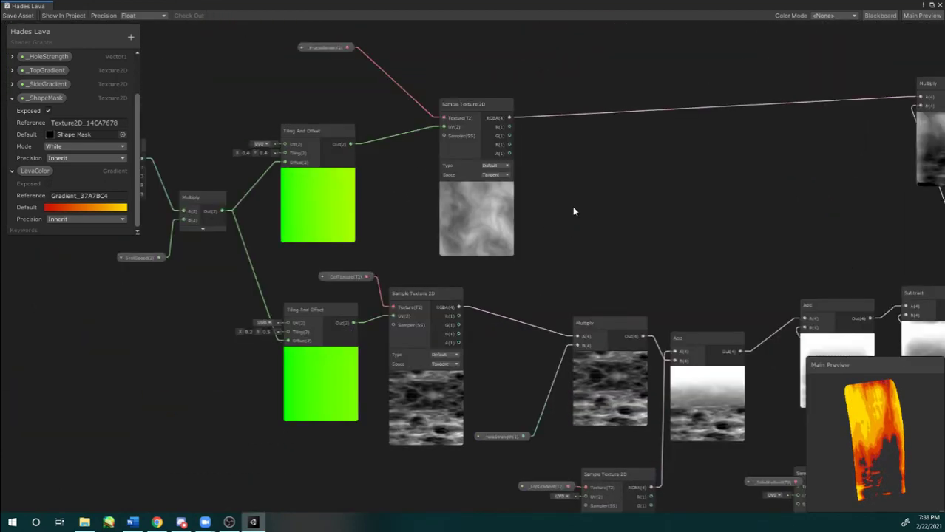
{"action": "scroll", "coordinate": [574, 209], "scroll_direction": "up", "scroll_amount": 2}
{"action": "middle_click_drag", "start_coordinate": [480, 187], "coordinate": [460, 183]}
{"action": "middle_click_drag", "start_coordinate": [637, 221], "coordinate": [386, 182]}
{"action": "middle_click_drag", "start_coordinate": [862, 347], "coordinate": [680, 230]}
{"action": "left_click_drag", "start_coordinate": [871, 454], "coordinate": [897, 417]}
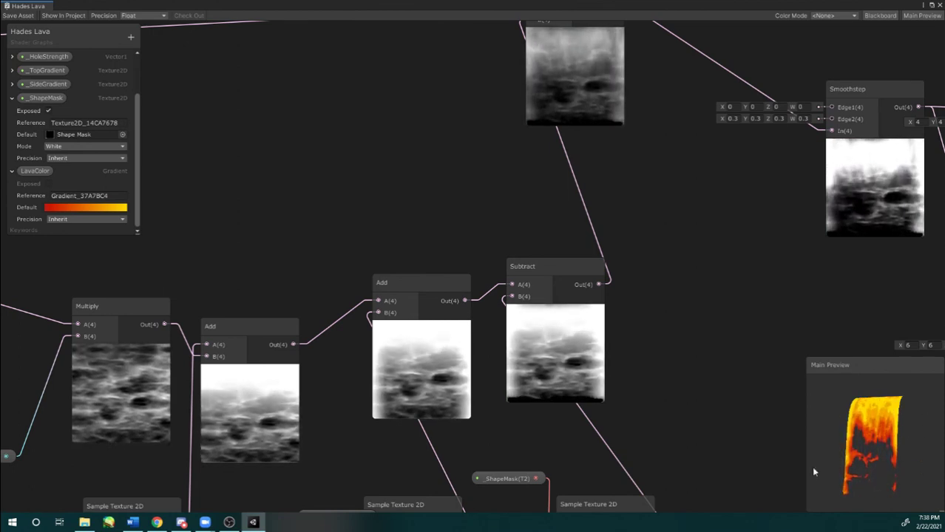
{"action": "middle_click_drag", "start_coordinate": [470, 364], "coordinate": [532, 135]}
{"action": "middle_click_drag", "start_coordinate": [486, 461], "coordinate": [481, 431]}
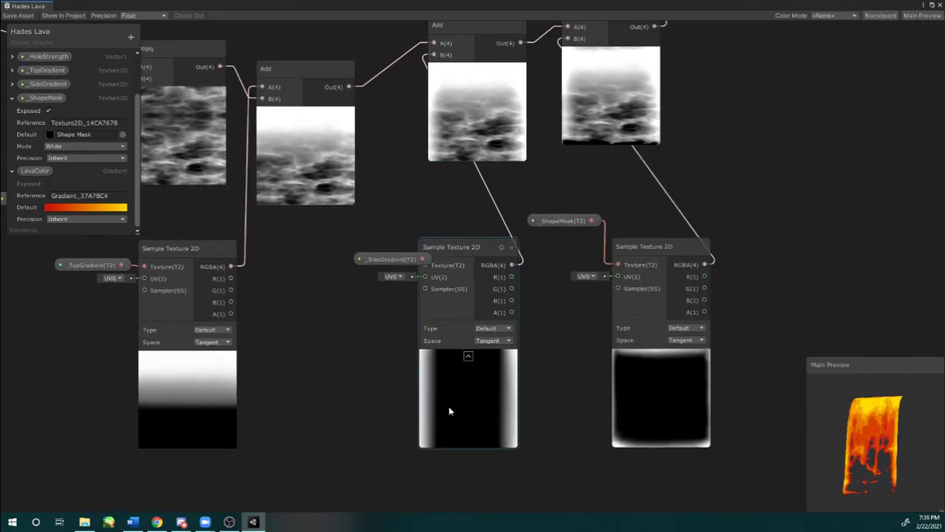
{"action": "left_click_drag", "start_coordinate": [890, 454], "coordinate": [880, 523]}
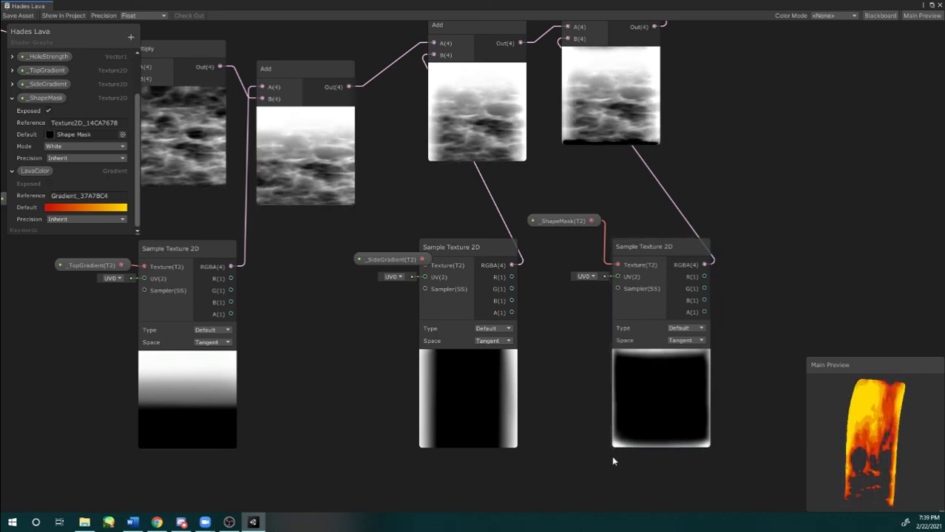
Step: Collapse the settings panel of the Unlit Master node at the end of the graph
{"action": "scroll", "coordinate": [711, 422], "scroll_direction": "down", "scroll_amount": 3}
{"action": "scroll", "coordinate": [554, 454], "scroll_direction": "down", "scroll_amount": 3}
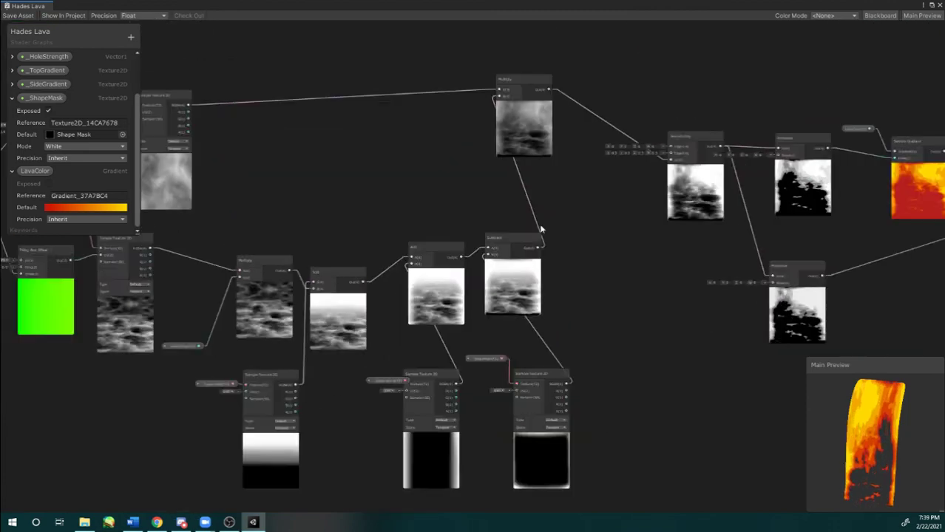
{"action": "scroll", "coordinate": [547, 278], "scroll_direction": "down", "scroll_amount": 3}
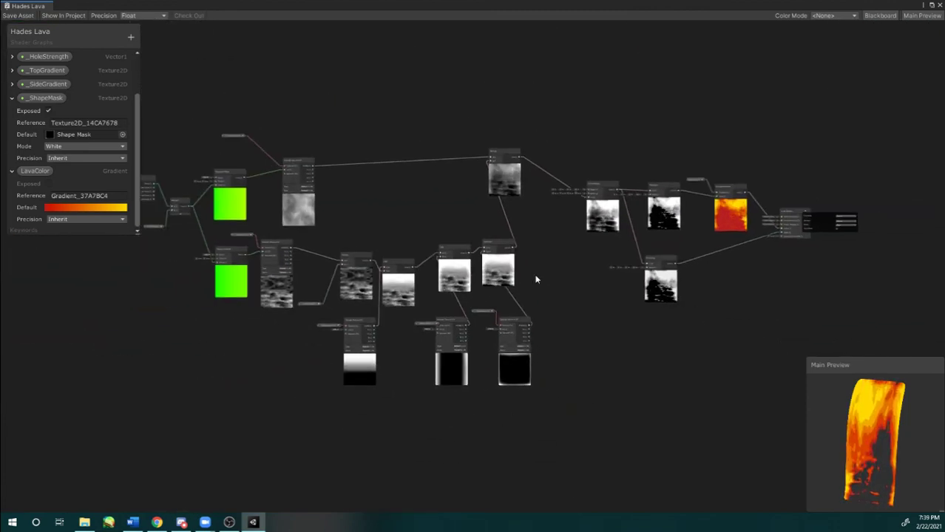
{"action": "scroll", "coordinate": [818, 196], "scroll_direction": "up", "scroll_amount": 3}
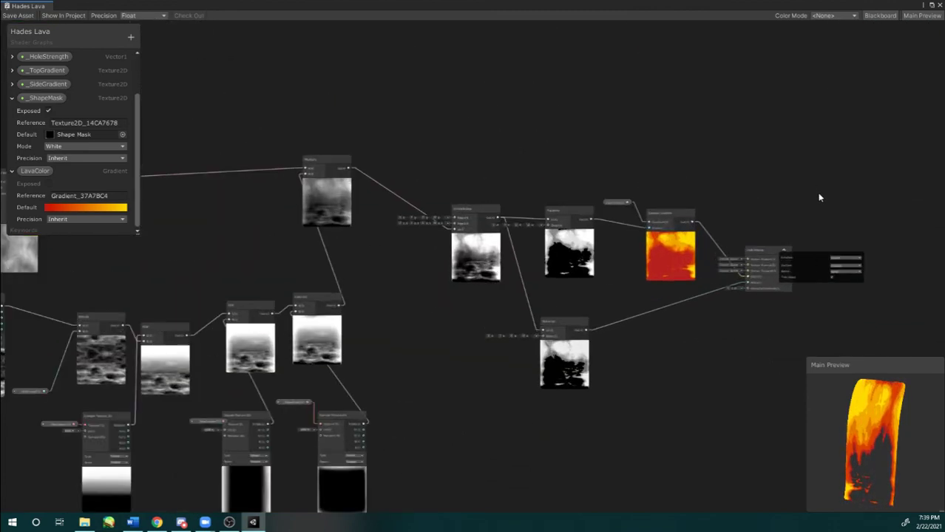
{"action": "left_click", "coordinate": [785, 253]}
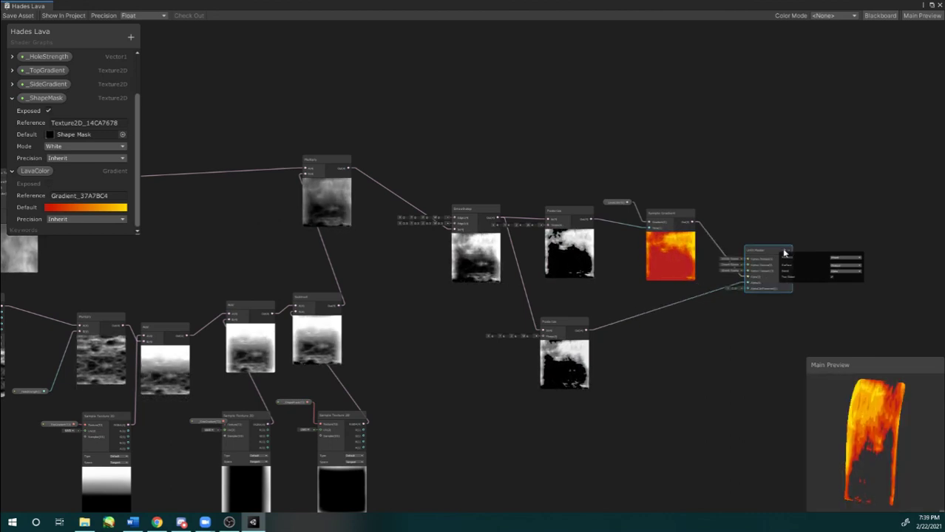
{"action": "middle_click_drag", "start_coordinate": [749, 231], "coordinate": [804, 164]}
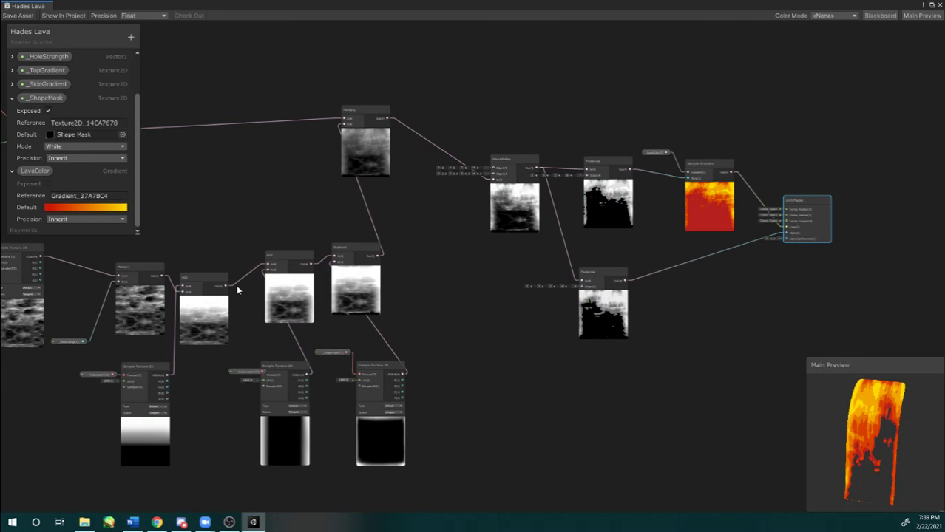
Step: Trace the graph from the noise and mask blending to the Unlit Master, and view the lava mesh closer in the main preview
{"action": "middle_click_drag", "start_coordinate": [406, 289], "coordinate": [632, 241]}
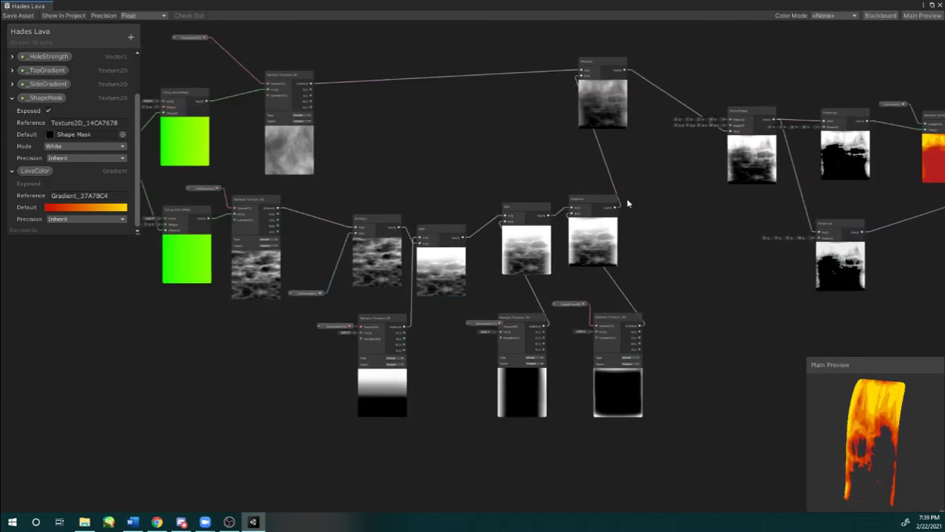
{"action": "scroll", "coordinate": [618, 203], "scroll_direction": "up", "scroll_amount": 2}
{"action": "middle_click_drag", "start_coordinate": [543, 201], "coordinate": [488, 213]}
{"action": "left_click", "coordinate": [399, 250]}
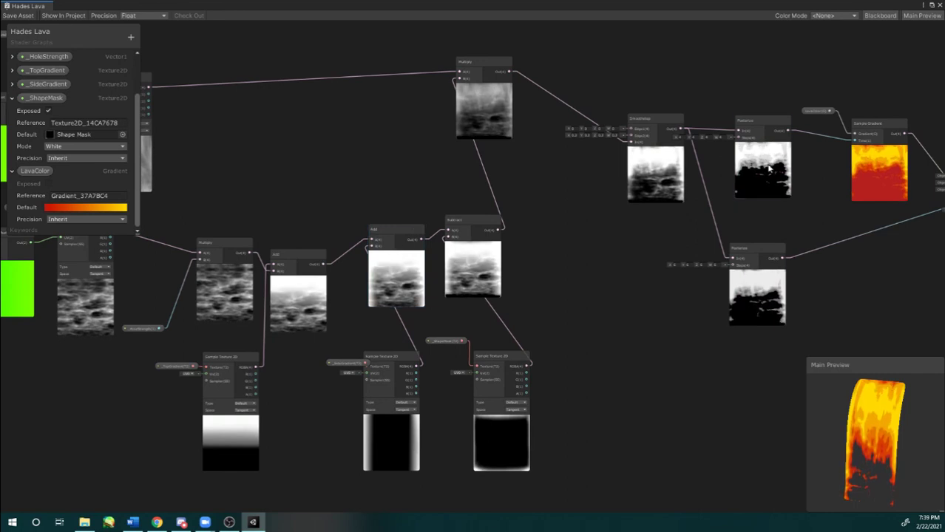
{"action": "middle_click_drag", "start_coordinate": [714, 163], "coordinate": [579, 179]}
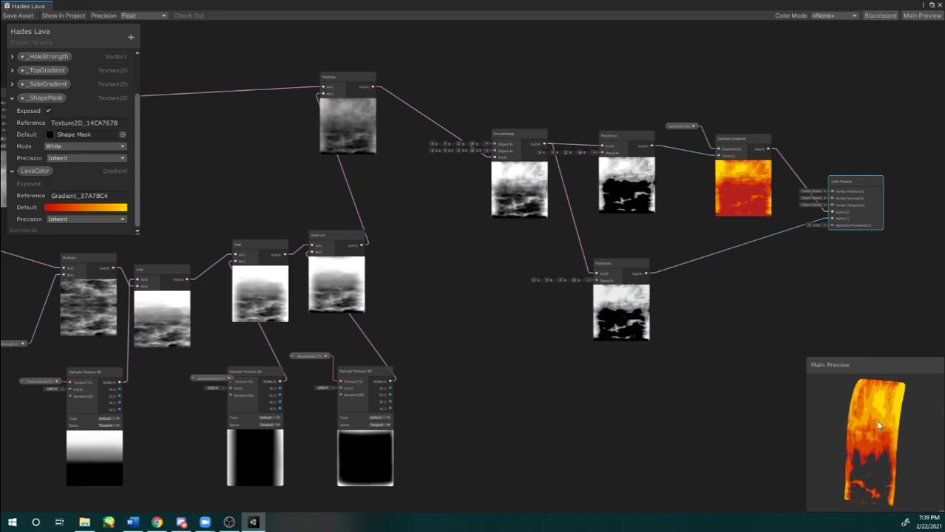
{"action": "mouse_move", "coordinate": [874, 433]}
{"action": "left_mouse_down"}
{"action": "mouse_move", "coordinate": [848, 417]}
{"action": "mouse_move", "coordinate": [892, 448]}
{"action": "mouse_move", "coordinate": [888, 409]}
{"action": "mouse_move", "coordinate": [897, 401]}
{"action": "mouse_move", "coordinate": [886, 430]}
{"action": "mouse_move", "coordinate": [871, 432]}
{"action": "left_mouse_up"}
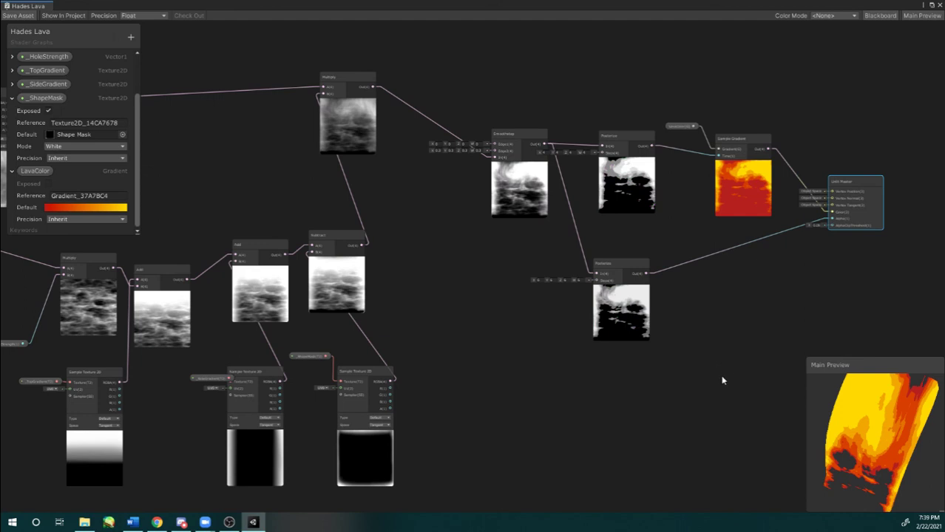
{"action": "middle_click_drag", "start_coordinate": [468, 243], "coordinate": [611, 269]}
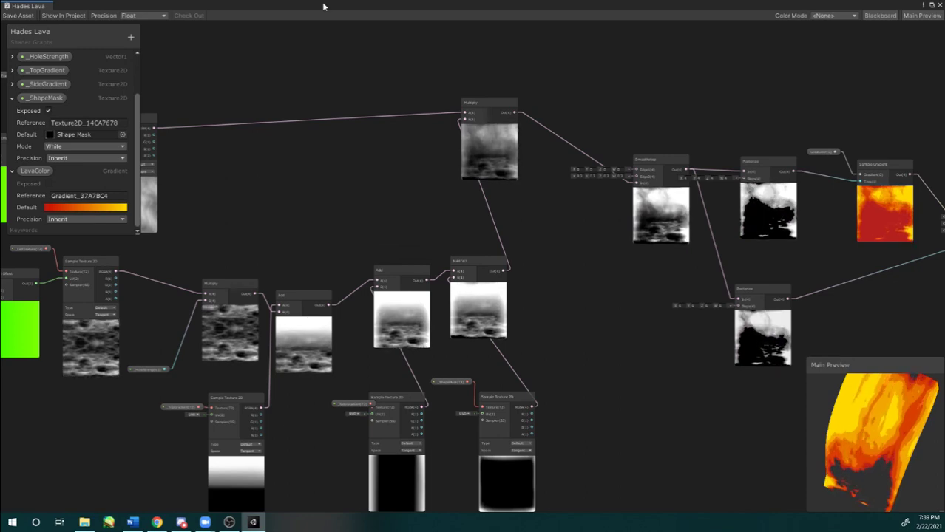
Step: Place the lava_flow model in the scene and apply a new material named Lava based on the Hades Lava shader
{"action": "left_click_drag", "start_coordinate": [284, 6], "coordinate": [676, 225]}
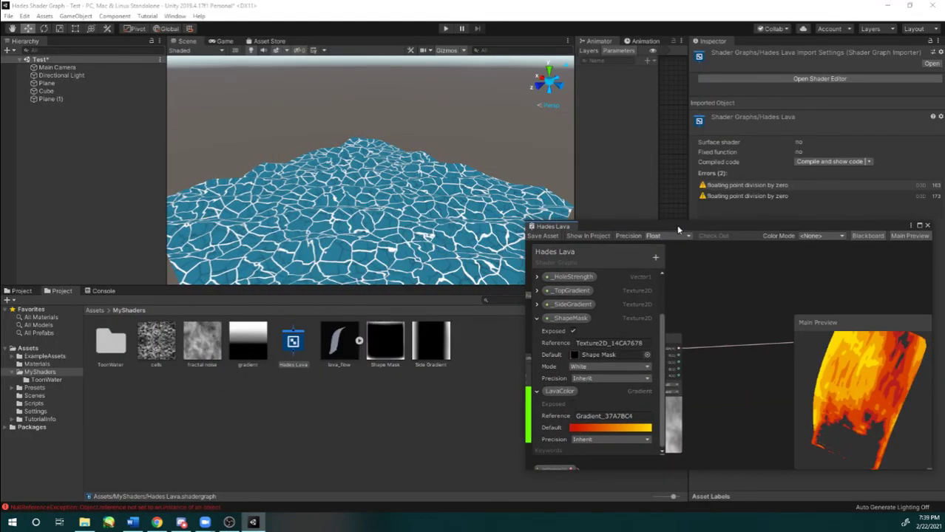
{"action": "left_click_drag", "start_coordinate": [339, 341], "coordinate": [298, 294]}
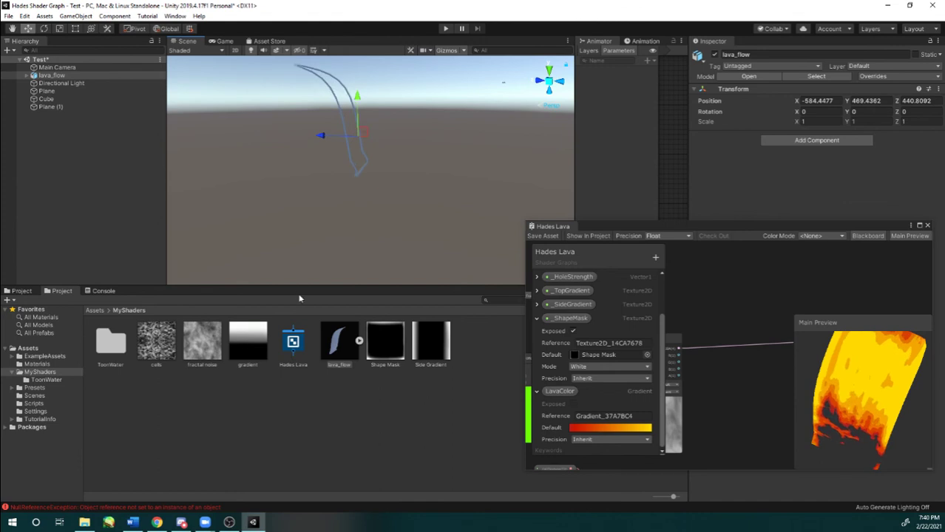
{"action": "right_click", "coordinate": [293, 358]}
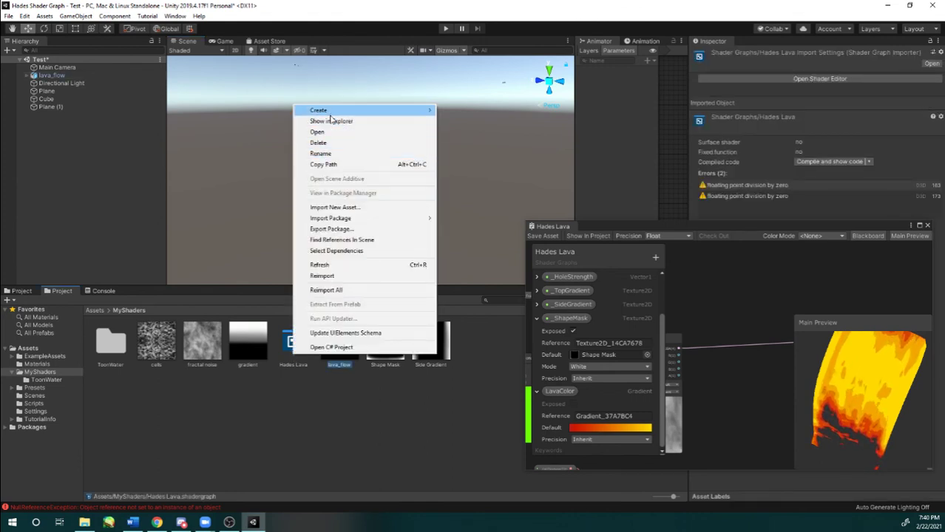
{"action": "left_click", "coordinate": [465, 269]}
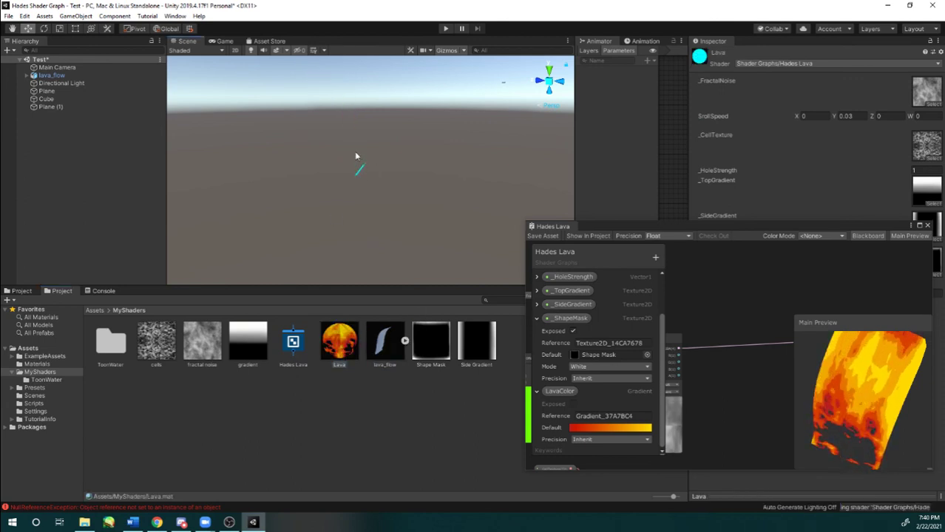
{"action": "right_click_drag", "start_coordinate": [356, 156], "coordinate": [219, 105]}
{"action": "left_click_drag", "start_coordinate": [219, 105], "coordinate": [61, 127], "text": "alt"}
Step: Stretch the lava_flow object to a Y scale of about 1.63 and view it from the front
{"action": "left_click", "coordinate": [51, 107]}
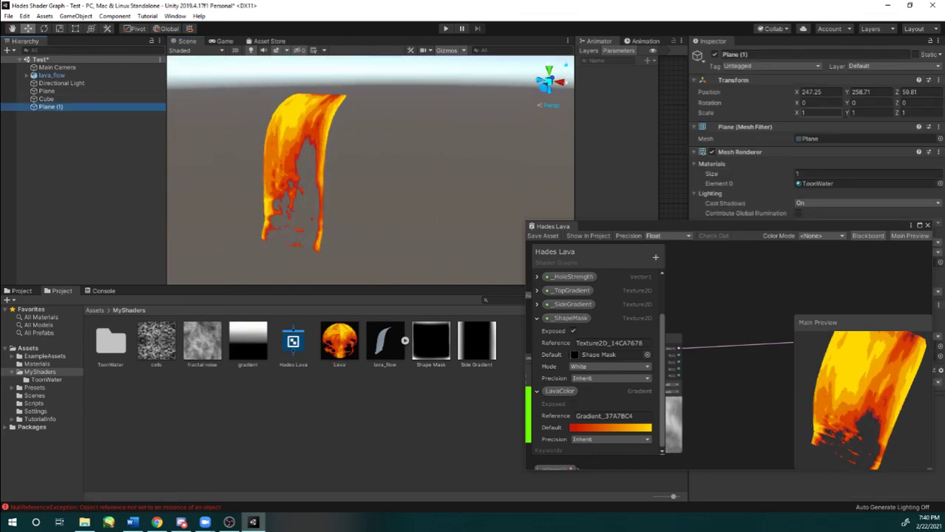
{"action": "left_click_drag", "start_coordinate": [845, 112], "coordinate": [860, 116]}
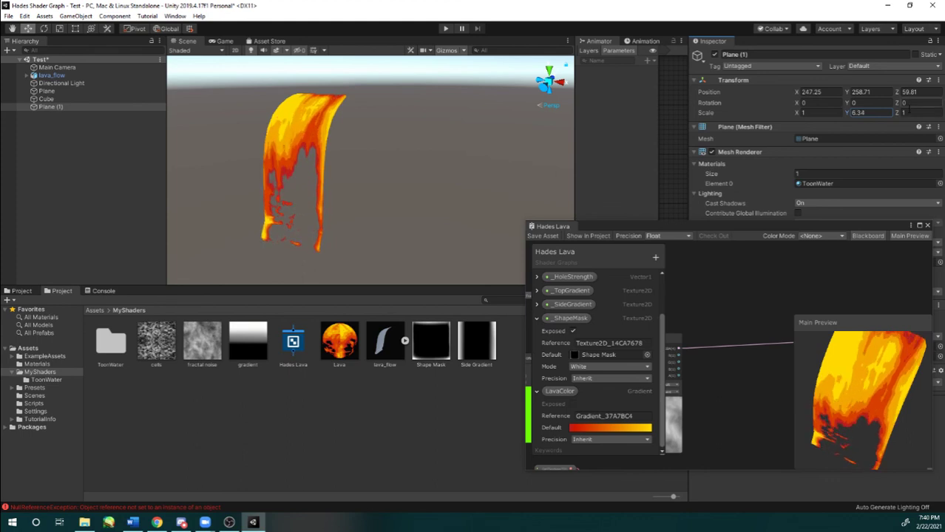
{"action": "left_click", "coordinate": [63, 74]}
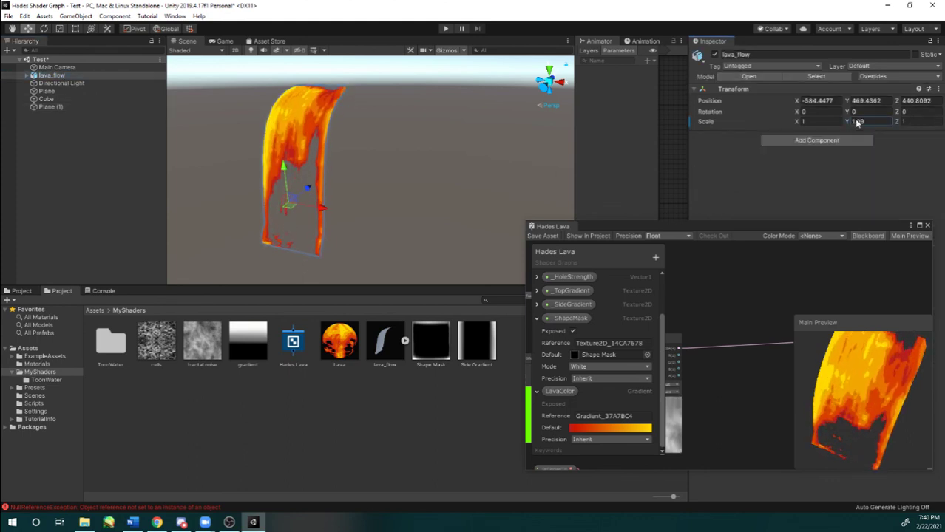
{"action": "left_click_drag", "start_coordinate": [856, 124], "coordinate": [861, 123]}
{"action": "right_click_drag", "start_coordinate": [317, 148], "coordinate": [333, 127]}
{"action": "key", "text": "s"}
{"action": "key", "text": "w"}
{"action": "left_click_drag", "start_coordinate": [333, 127], "coordinate": [327, 130], "text": "alt"}
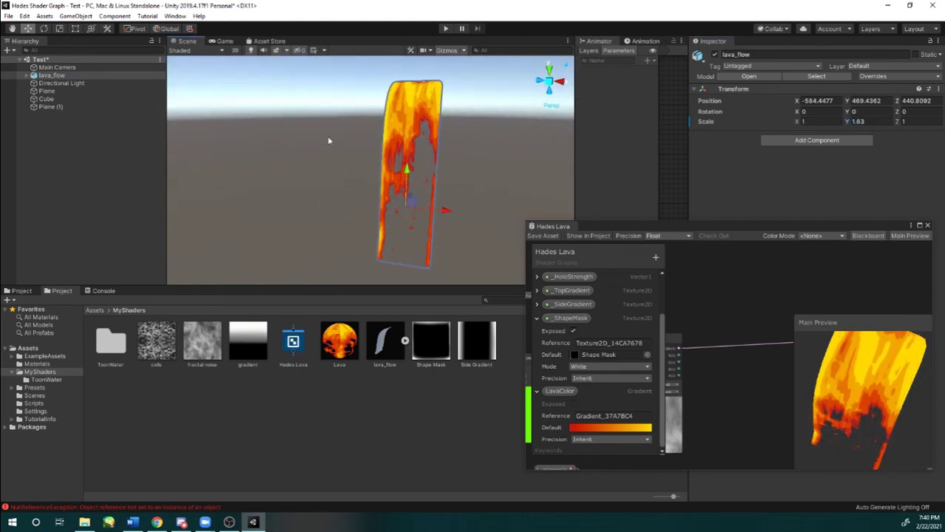
Step: On the Lava material, set the SrollSpeed Y value to 0.24 and _HoleStrength to about 0.98
{"action": "left_click", "coordinate": [341, 343]}
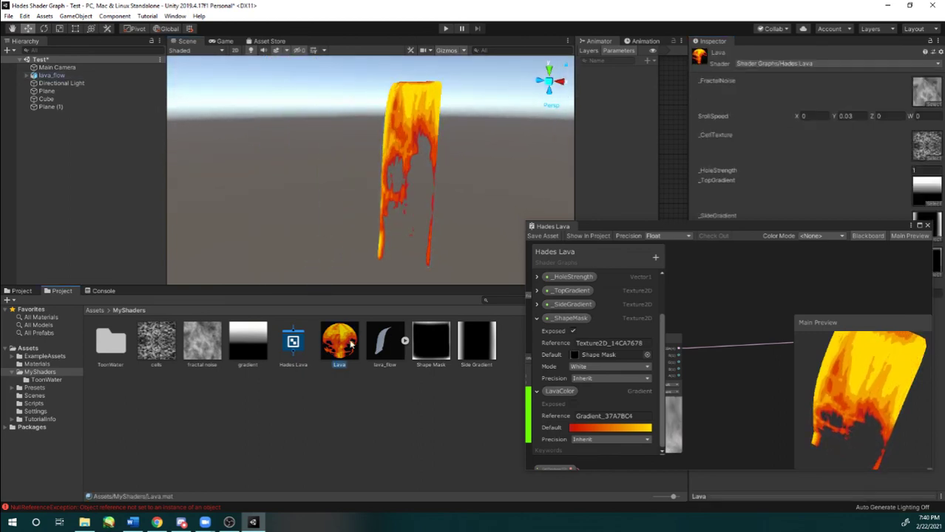
{"action": "left_click", "coordinate": [928, 226]}
{"action": "left_click", "coordinate": [842, 116]}
{"action": "left_click", "coordinate": [801, 116]}
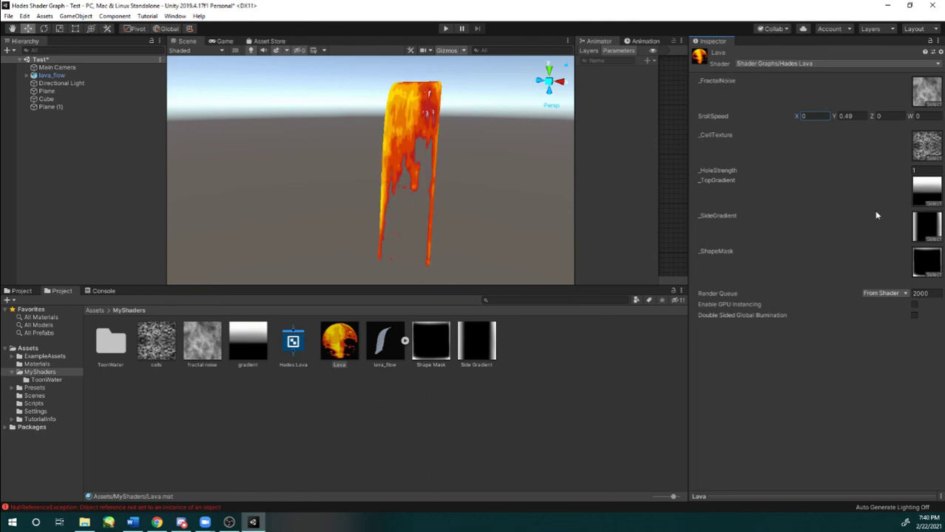
{"action": "left_click_drag", "start_coordinate": [833, 115], "coordinate": [830, 118]}
{"action": "left_click", "coordinate": [723, 173]}
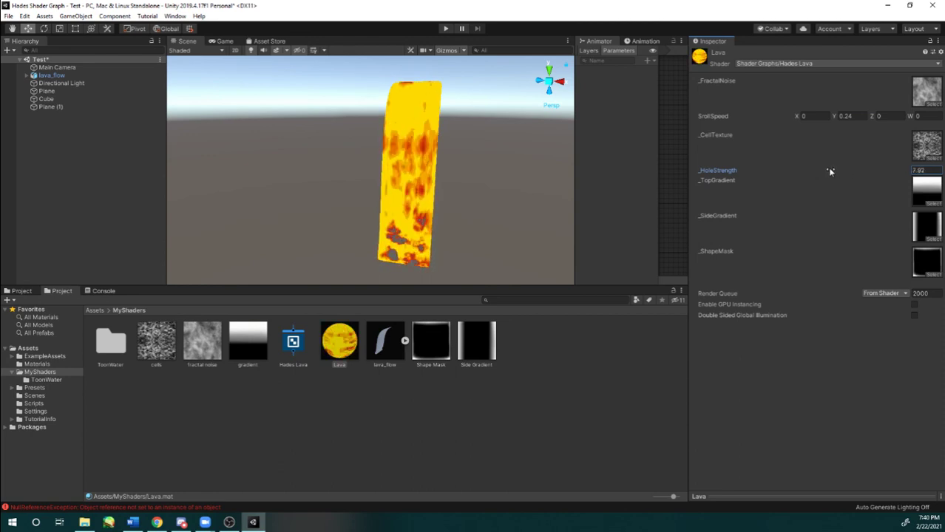
{"action": "left_click_drag", "start_coordinate": [687, 184], "coordinate": [710, 183]}
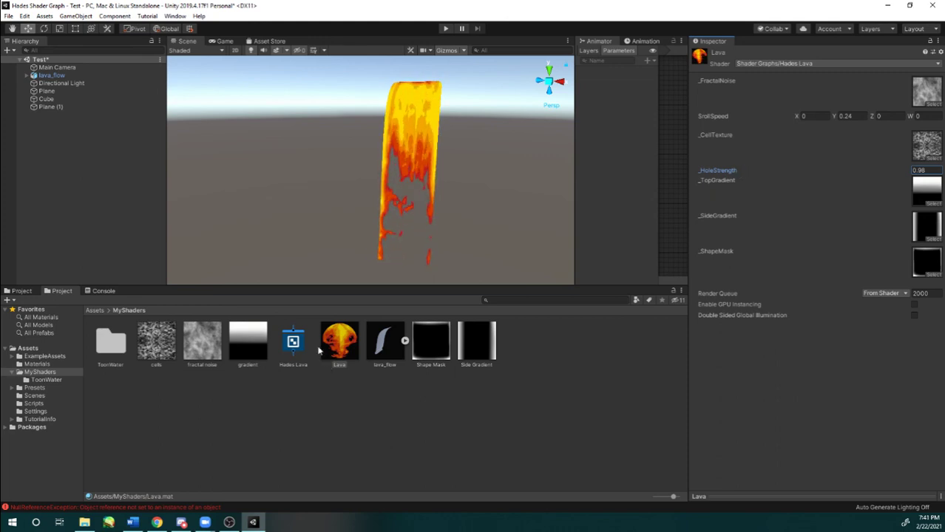
Step: Reopen the Hades Lava graph, apply the light blue gradient preset to LavaColor, and save the asset
{"action": "left_click", "coordinate": [294, 342]}
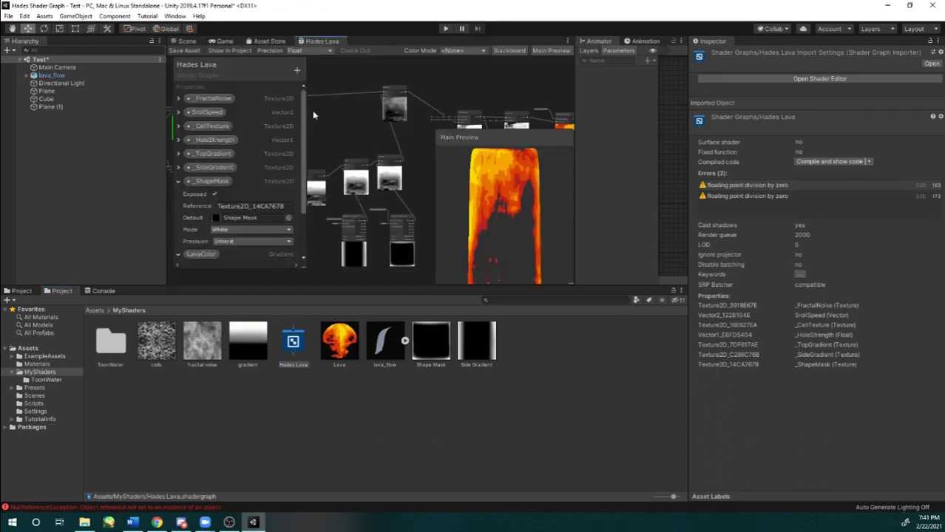
{"action": "left_click_drag", "start_coordinate": [317, 42], "coordinate": [785, 266]}
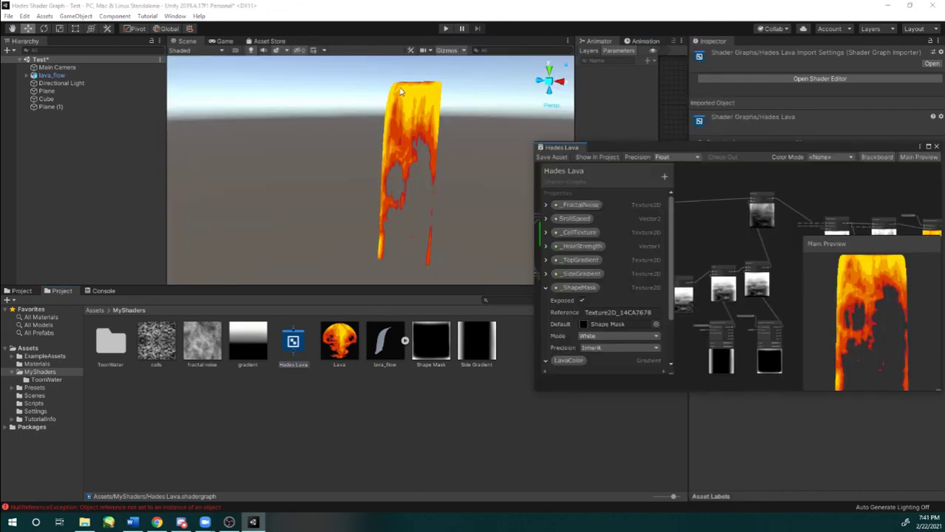
{"action": "scroll", "coordinate": [579, 262], "scroll_direction": "down", "scroll_amount": 2}
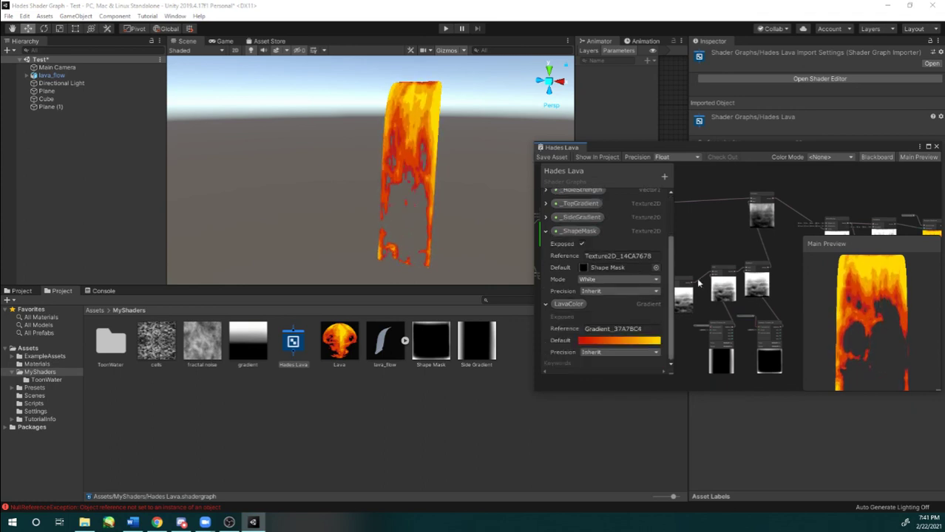
{"action": "left_click", "coordinate": [620, 340]}
{"action": "left_click", "coordinate": [261, 220]}
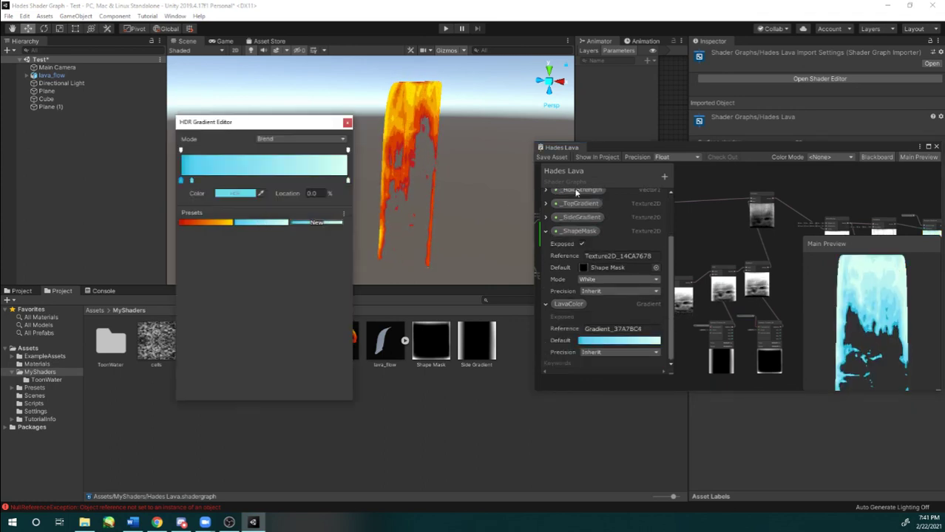
{"action": "left_click", "coordinate": [562, 157]}
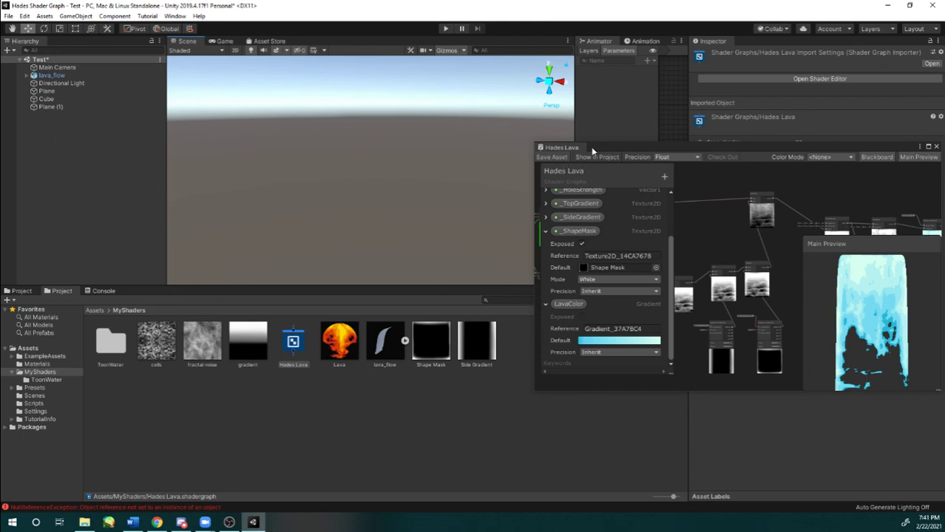
Step: View the recolored lava_flow from the side in the scene and close the Hades Lava graph
{"action": "mouse_move", "coordinate": [595, 150]}
{"action": "left_mouse_down"}
{"action": "mouse_move", "coordinate": [545, 139]}
{"action": "mouse_move", "coordinate": [581, 157]}
{"action": "left_mouse_up"}
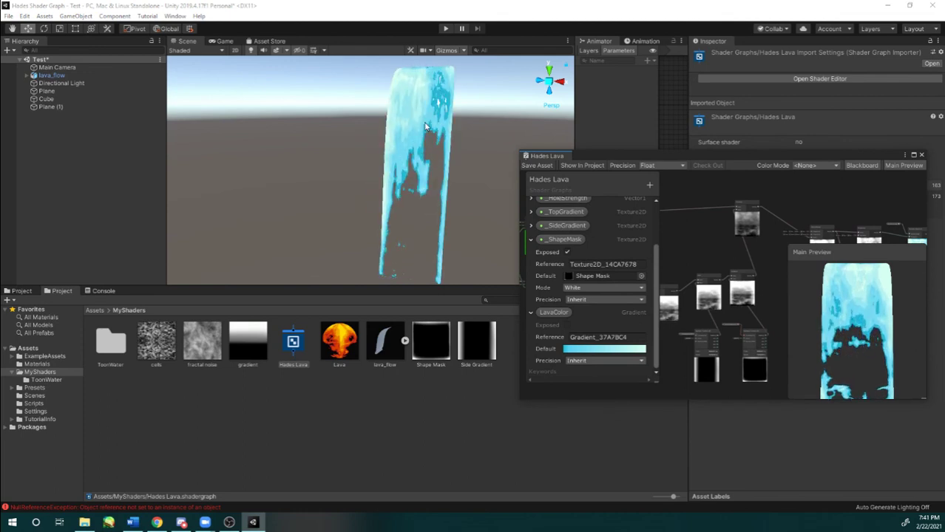
{"action": "right_click_drag", "start_coordinate": [405, 138], "coordinate": [371, 104]}
{"action": "key", "text": "d"}
{"action": "left_click_drag", "start_coordinate": [372, 105], "coordinate": [346, 112], "text": "alt"}
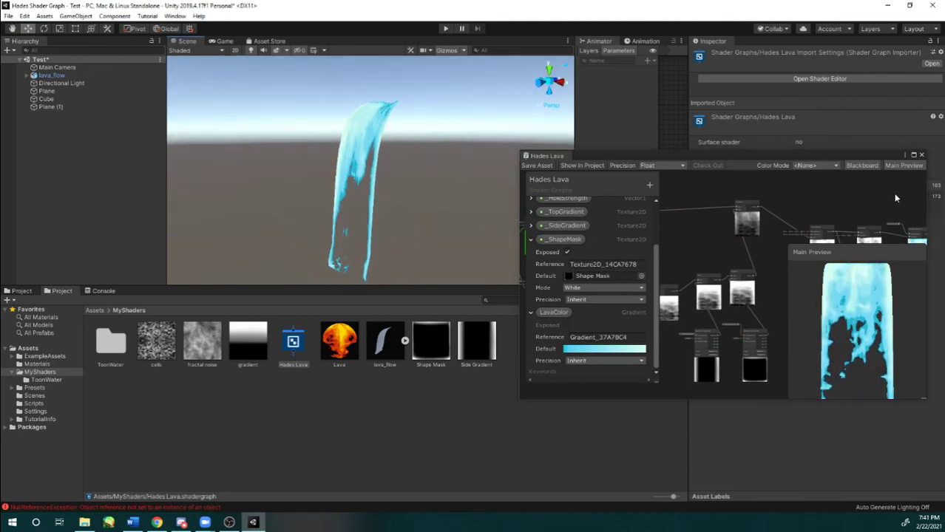
{"action": "left_click", "coordinate": [921, 155]}
{"action": "left_click", "coordinate": [921, 158]}
Step: Orbit around lava_flow in the scene to examine the blue flow and its cutout holes from several angles
{"action": "left_click_drag", "start_coordinate": [376, 159], "coordinate": [502, 174], "text": "alt"}
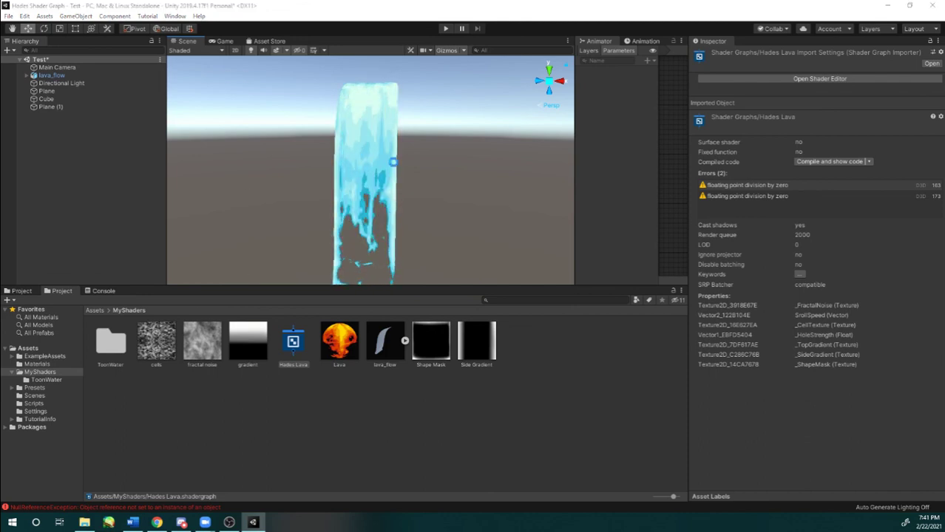
{"action": "right_click_drag", "start_coordinate": [432, 173], "coordinate": [321, 152]}
{"action": "key", "text": "d"}
{"action": "left_click_drag", "start_coordinate": [322, 153], "coordinate": [437, 169], "text": "alt"}
{"action": "left_click_drag", "start_coordinate": [493, 145], "coordinate": [539, 157], "text": "alt"}
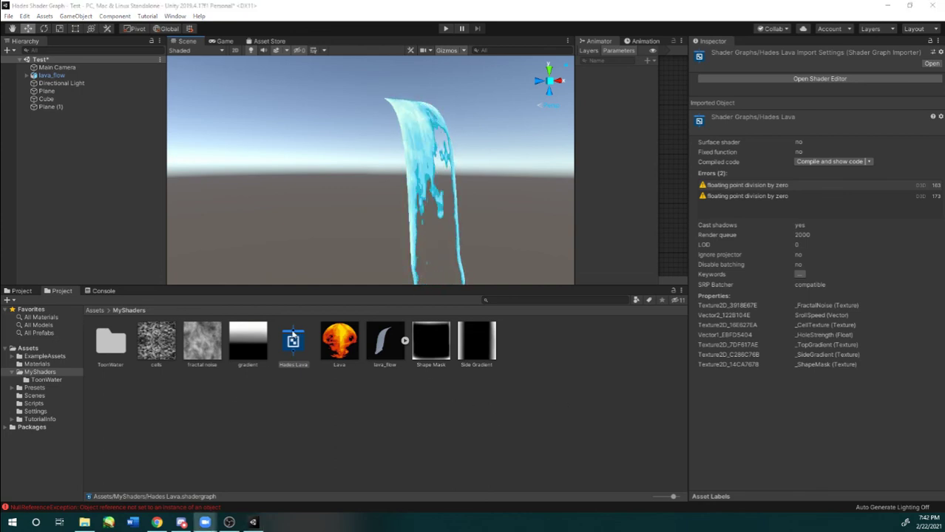
{"action": "left_click", "coordinate": [635, 4]}
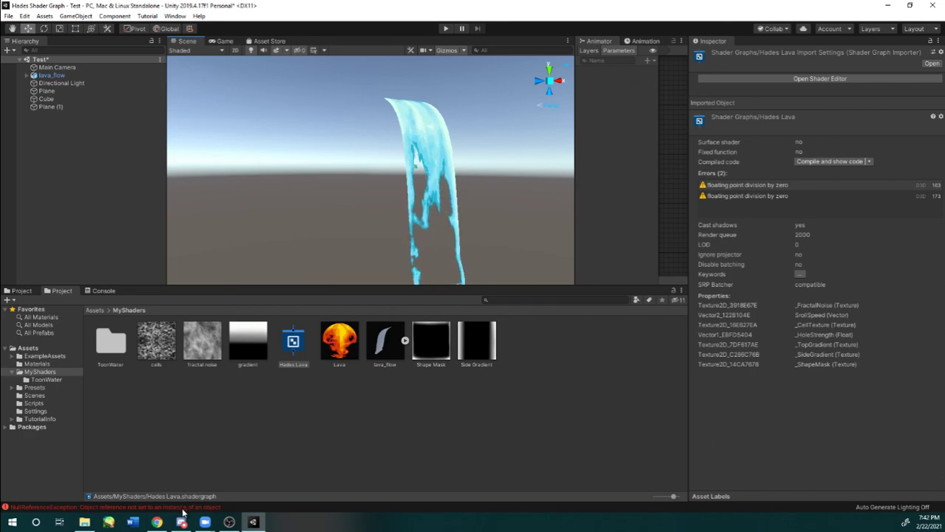